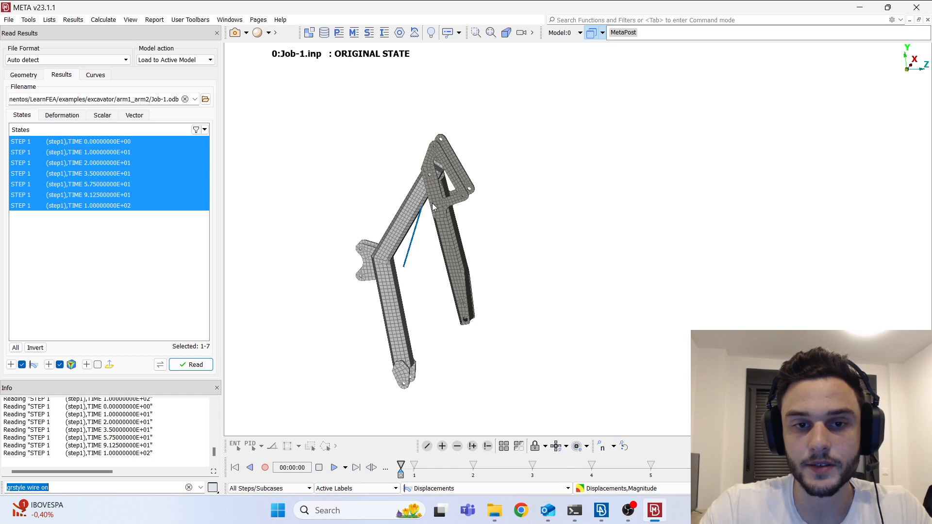
- Examine the pivot joint between the two excavator arms in the loaded results, and switch to the full excavator model in ANSA
scroll(435, 183, "up", 10)
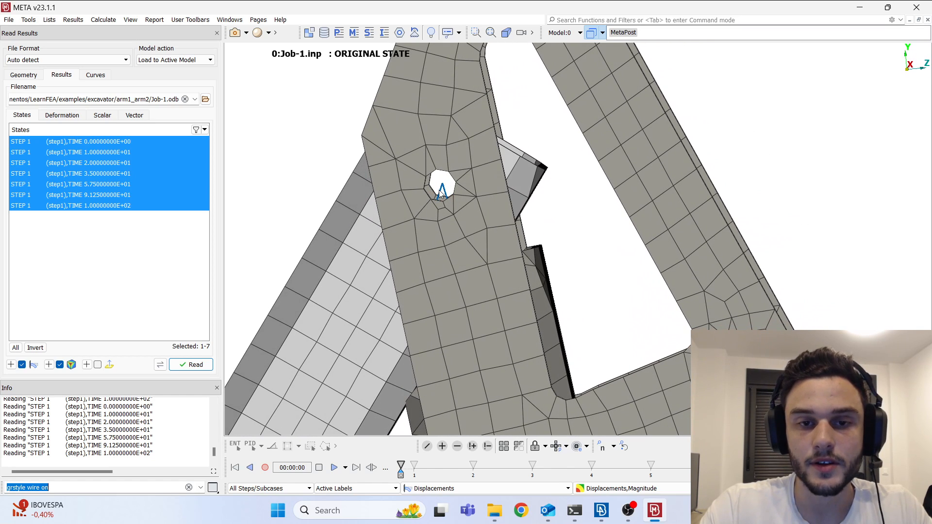
scroll(440, 183, "down", 10)
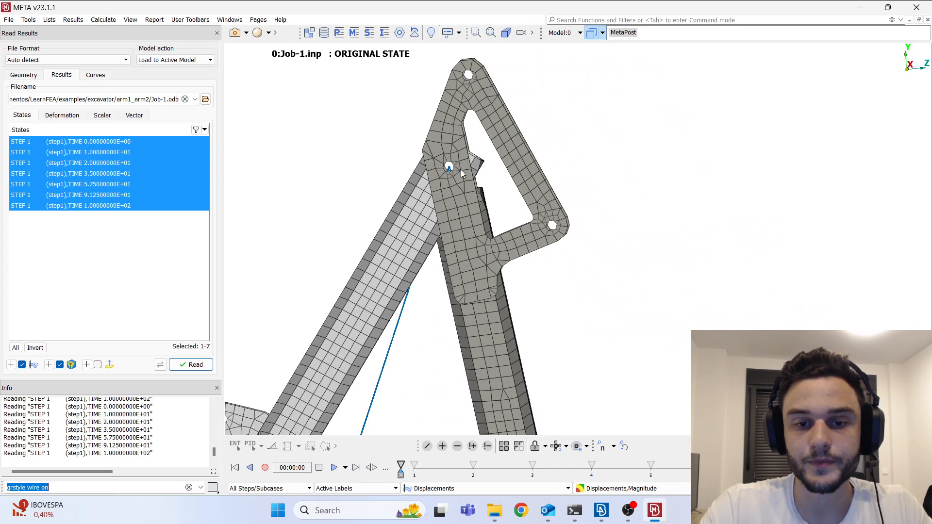
key("alt+Tab")
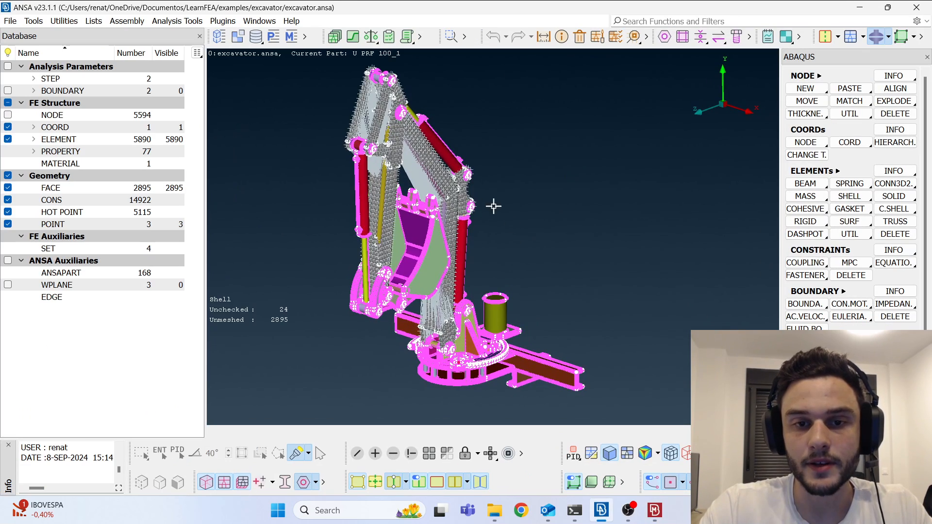
scroll(456, 181, "down", 6)
scroll(456, 216, "up", 3)
middle_click_drag(468, 207, 458, 248)
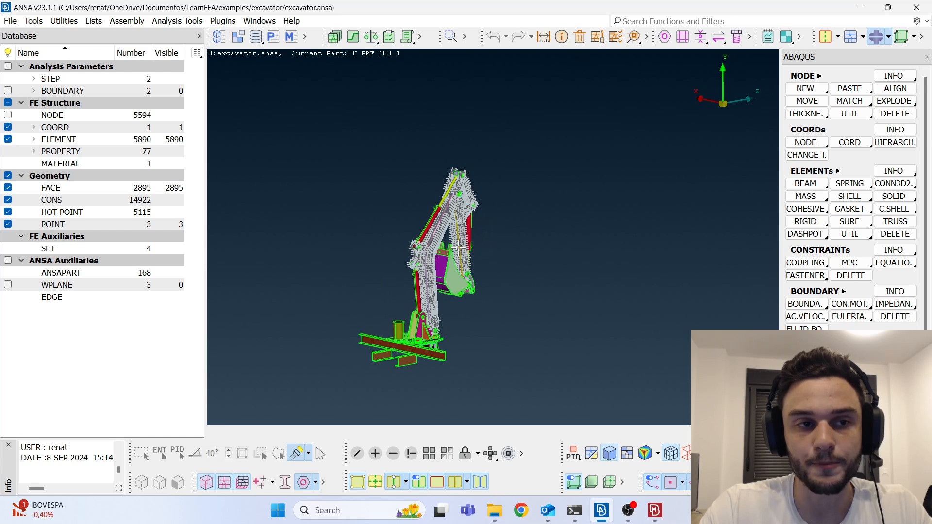
left_click(10, 21)
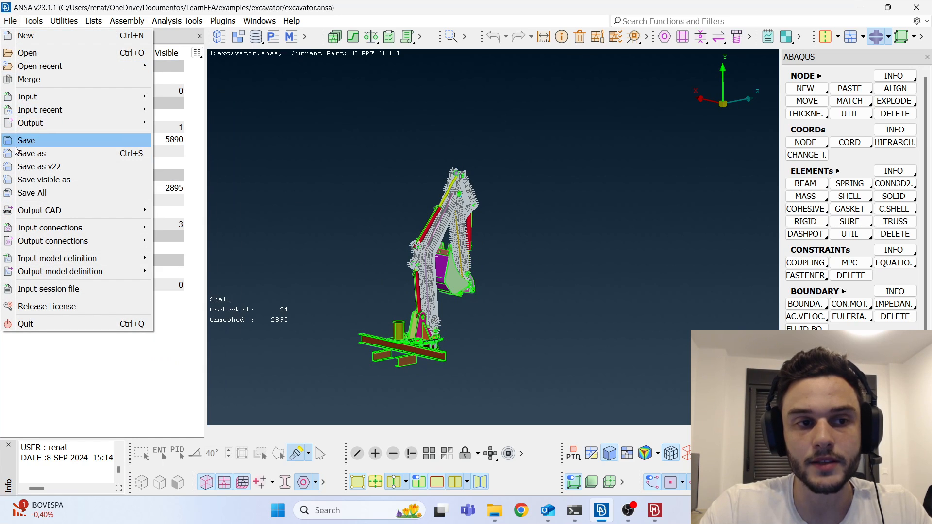
left_click(30, 154)
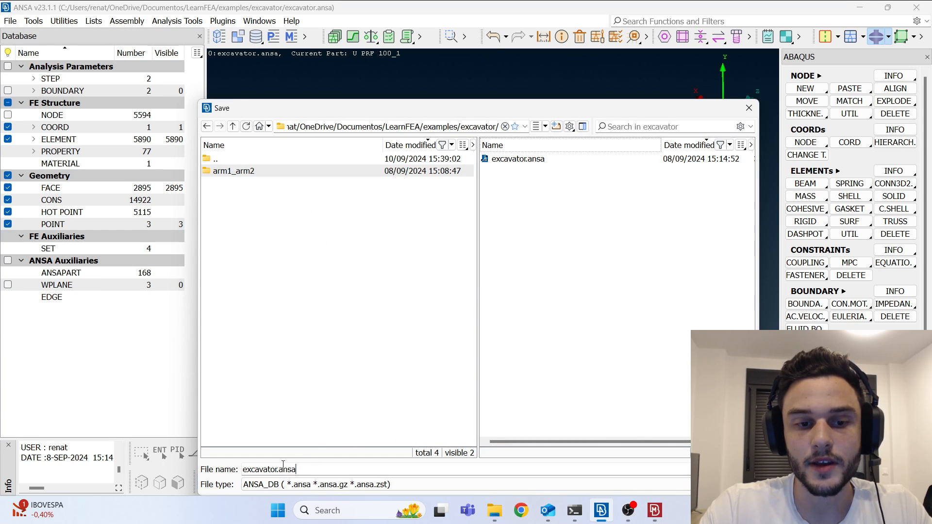
left_click_drag(277, 469, 237, 470)
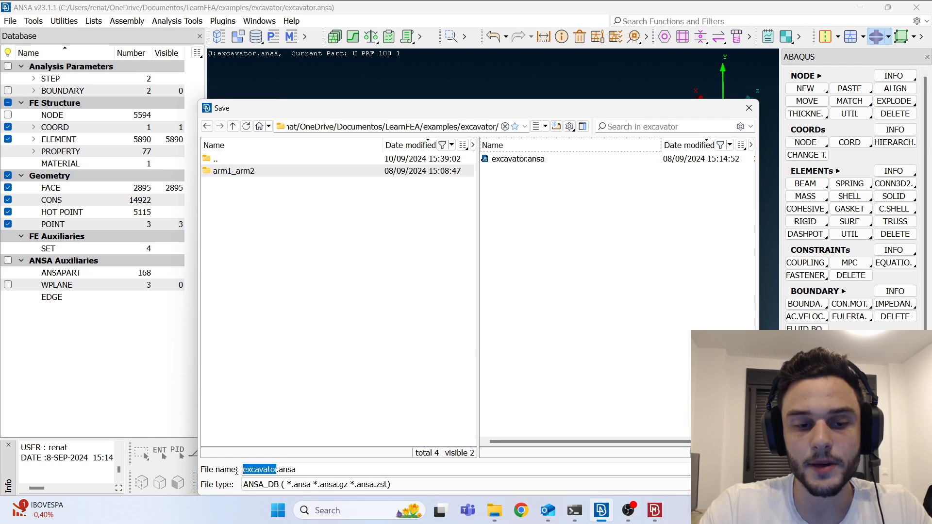
left_click(279, 469)
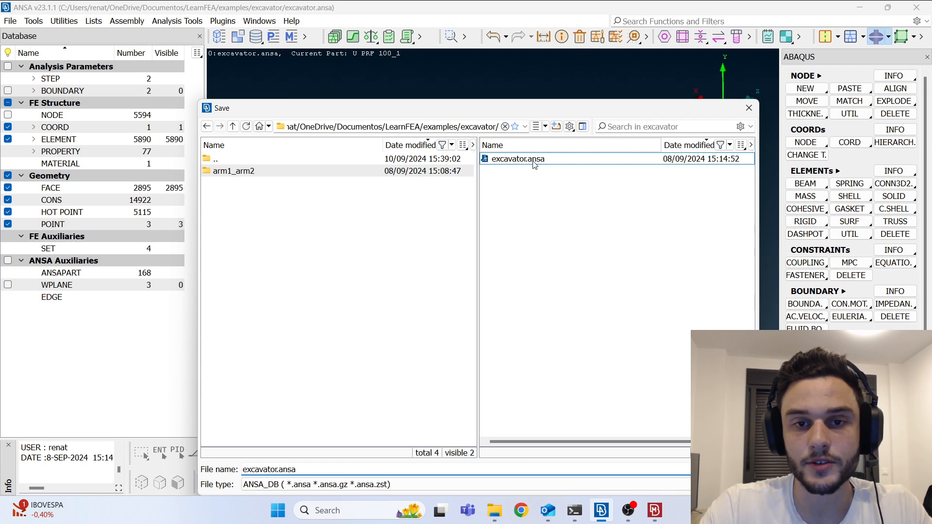
left_click(755, 107)
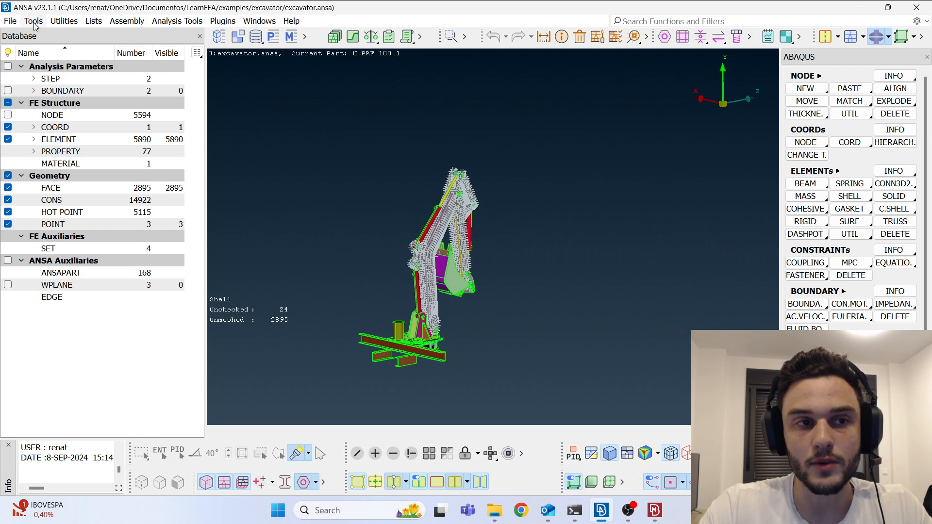
- Start a new empty database, discarding the changes to the active model
left_click(11, 22)
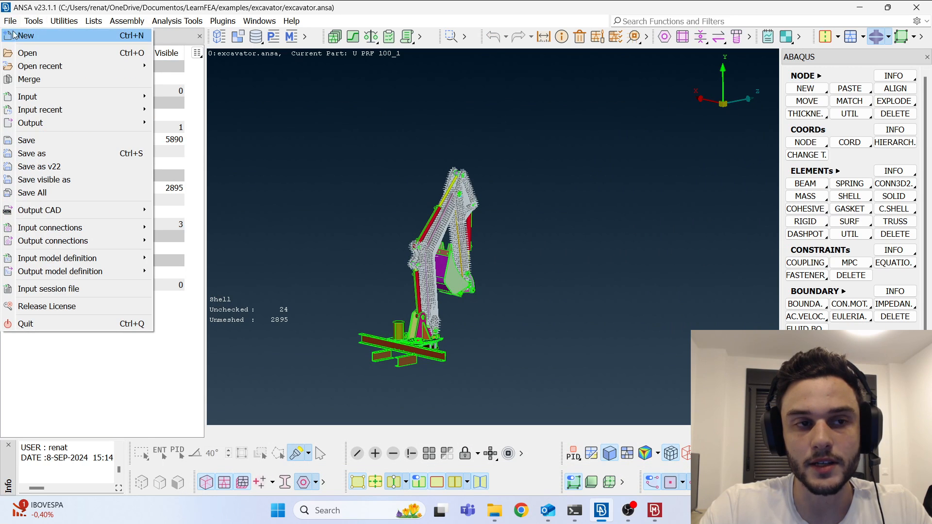
left_click(20, 35)
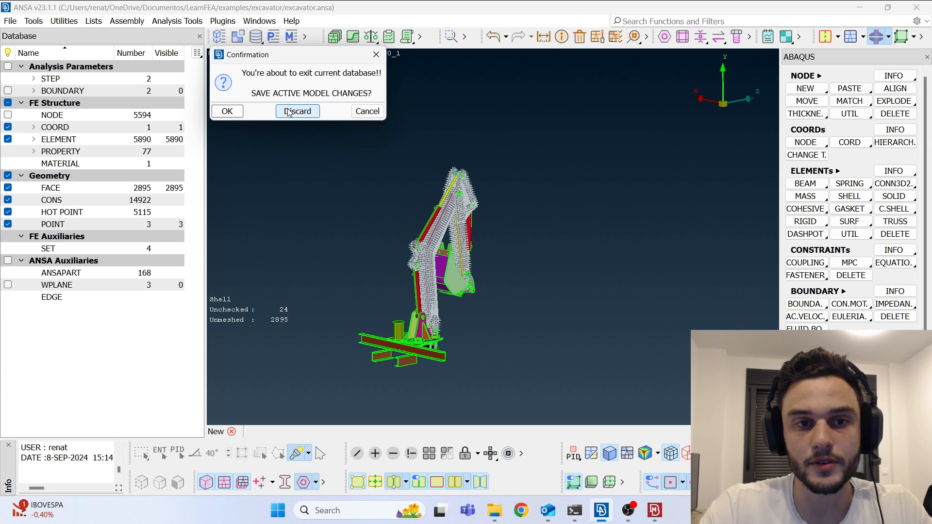
left_click(293, 112)
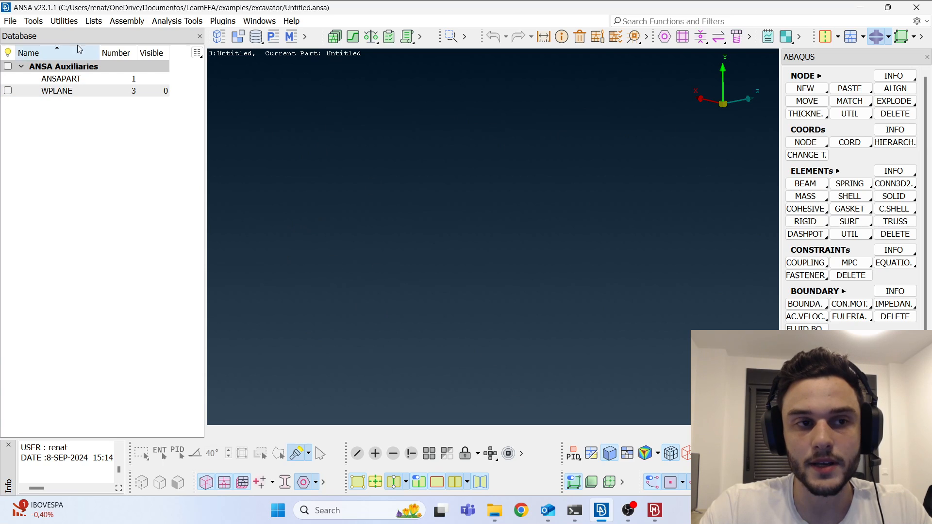
- Open the excavator.ansa model from the excavator folder, discarding the empty untitled database
left_click(10, 22)
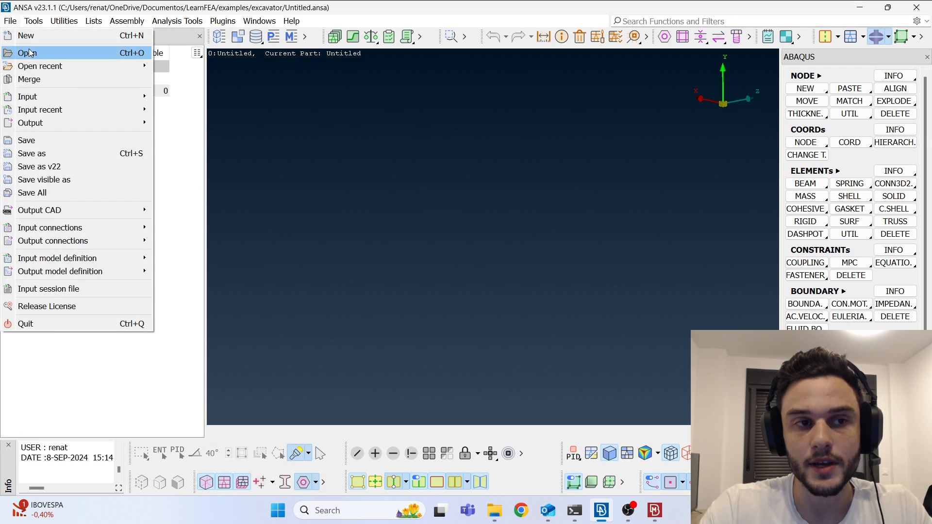
left_click(30, 53)
left_click(298, 110)
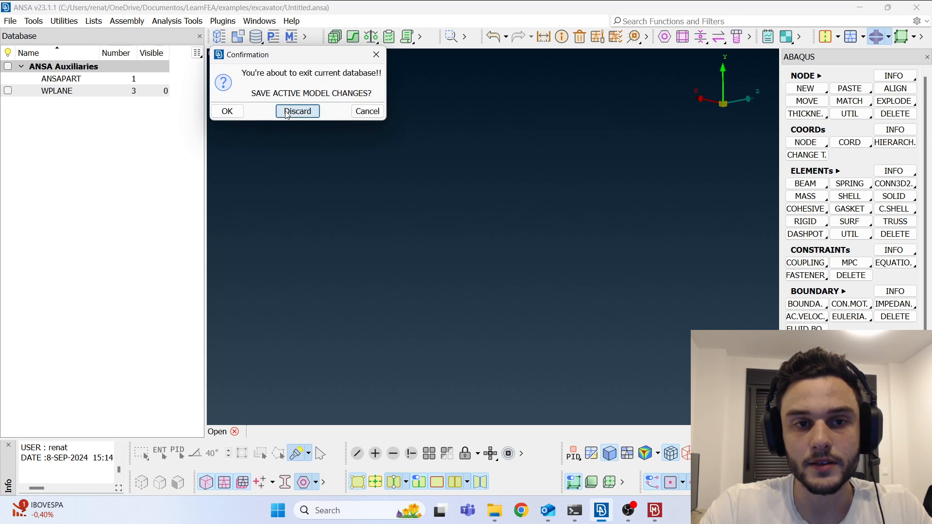
left_click_drag(445, 115, 347, 57)
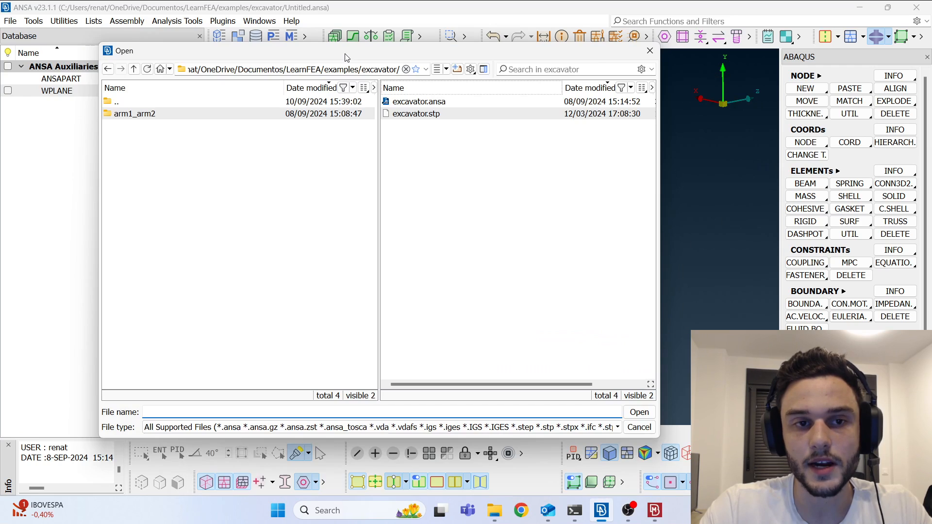
double_click(434, 106)
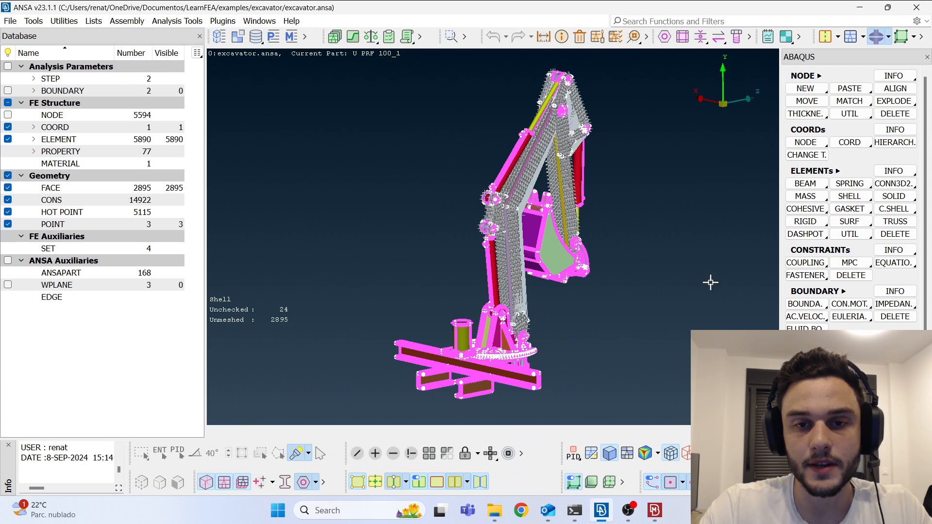
- Set the solver deck to ABAQUS for the excavator model
left_click_drag(618, 269, 609, 249, "ctrl")
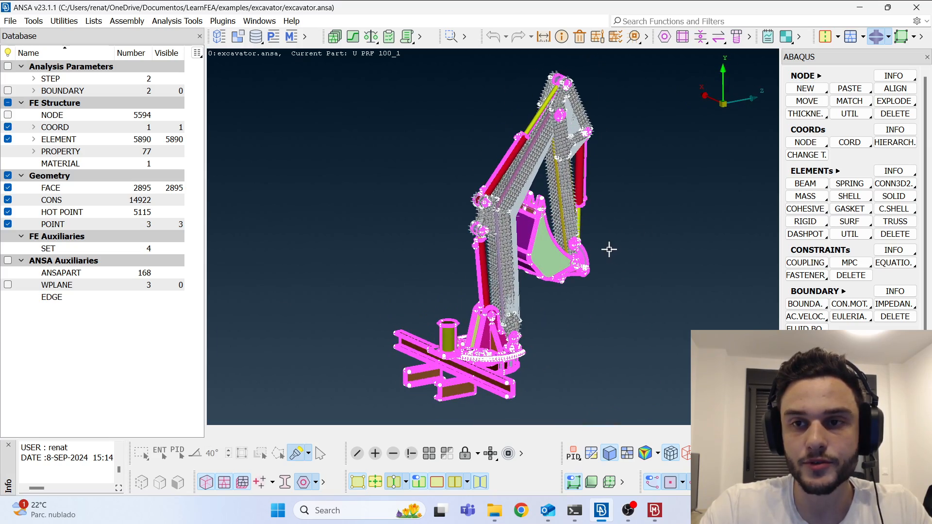
left_click(888, 38)
left_click(858, 93)
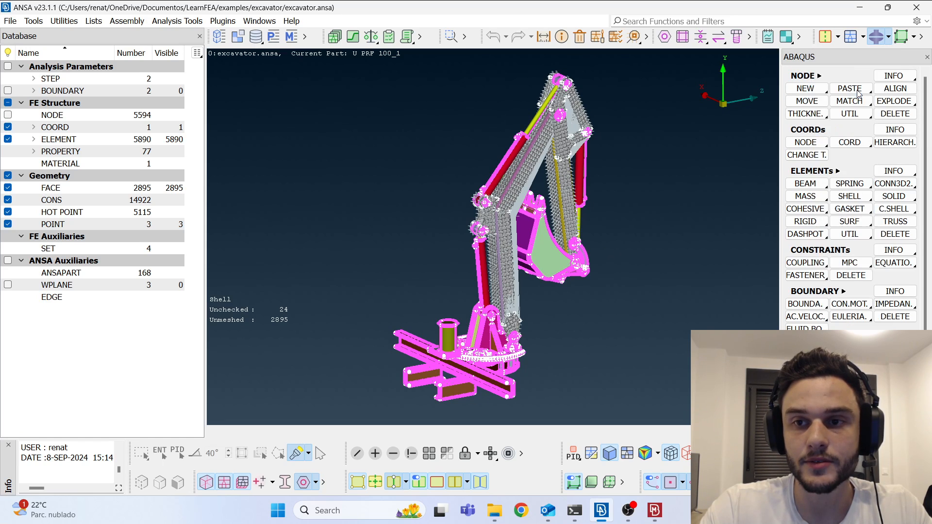
left_click(890, 38)
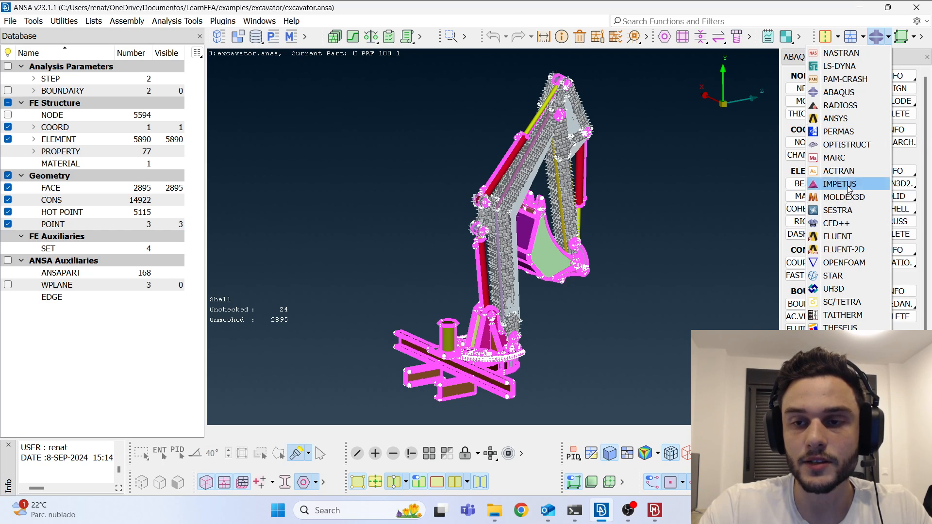
left_click(858, 95)
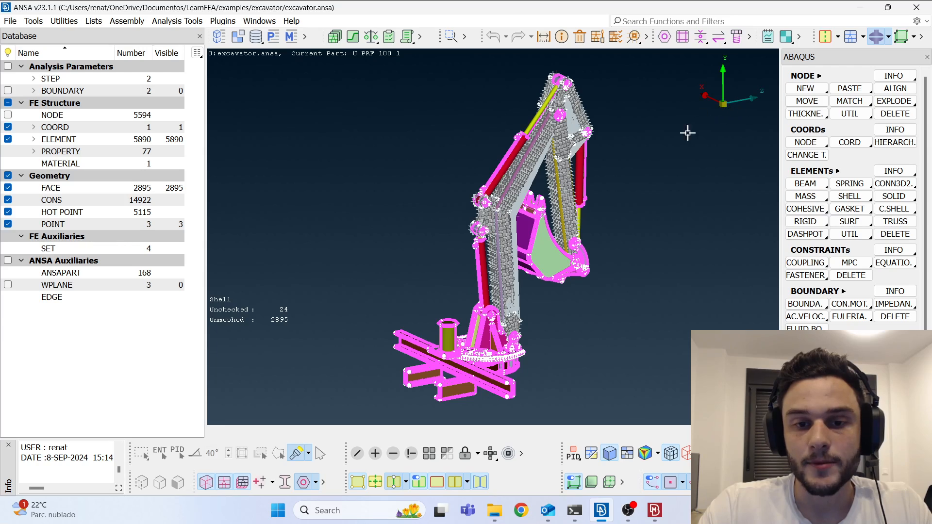
- Hide the geometry faces of the excavator model, leaving the finite elements of the two arms displayed
left_click_drag(584, 195, 471, 397, "ctrl")
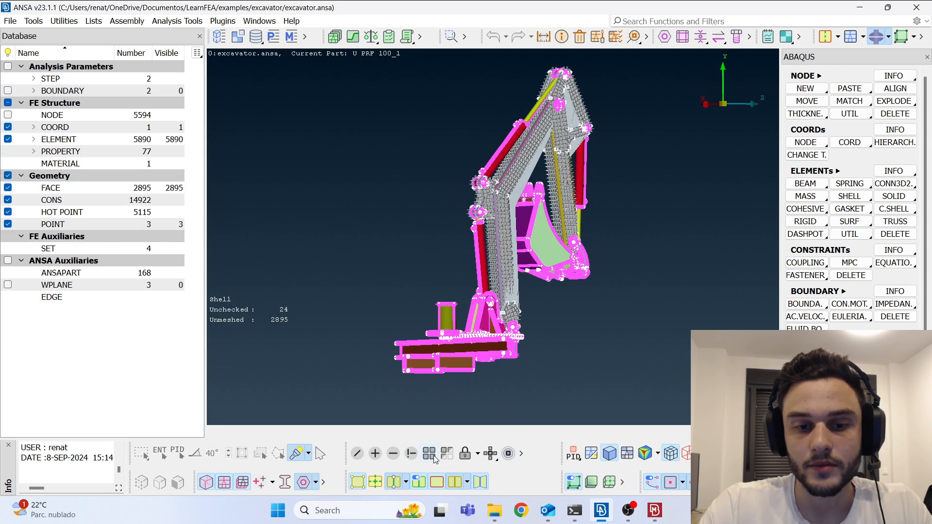
left_click_drag(518, 238, 410, 374, "ctrl")
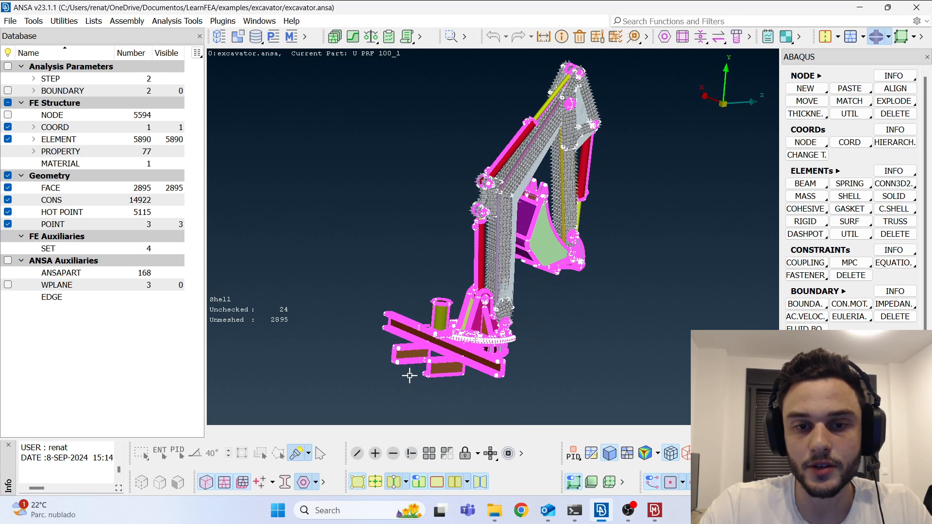
left_click(357, 481)
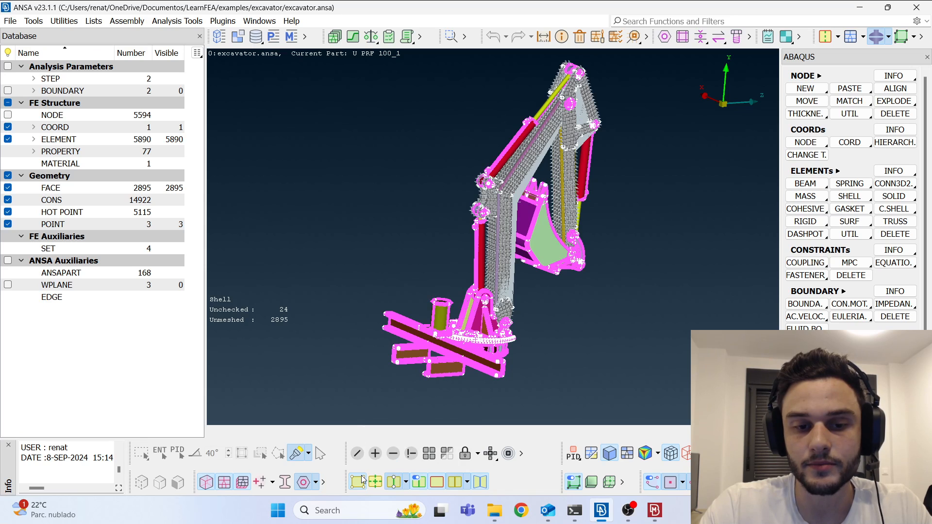
scroll(485, 226, "up", 3)
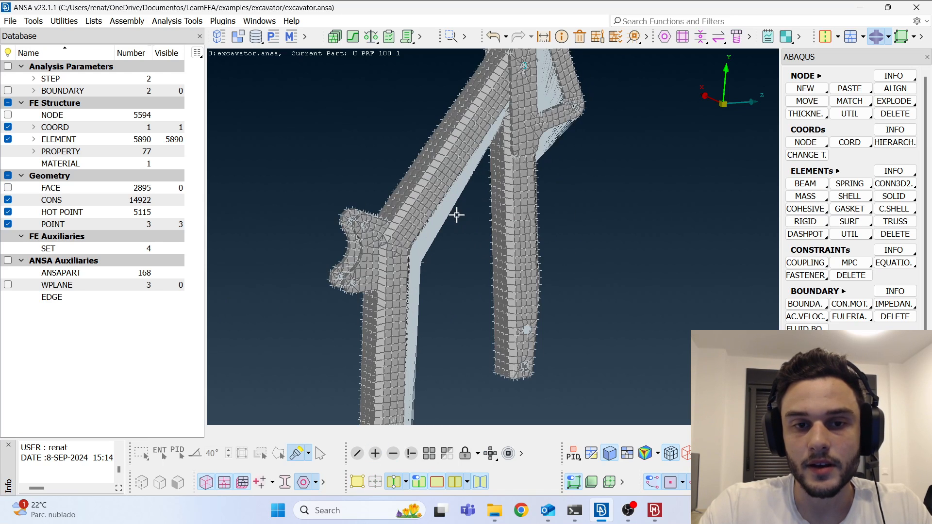
- List the model's rigid bodies from the element types and highlight arm1, then arm2, in the model
left_click(33, 140)
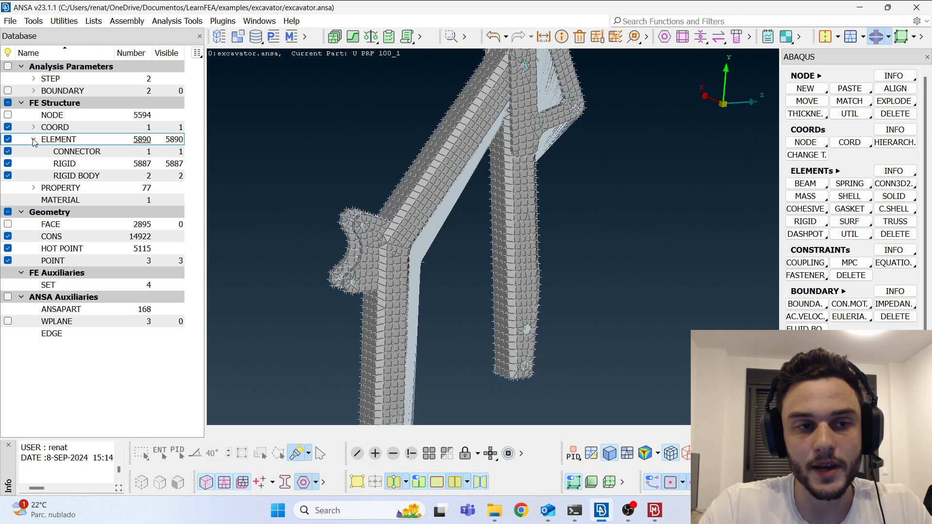
left_click(91, 177)
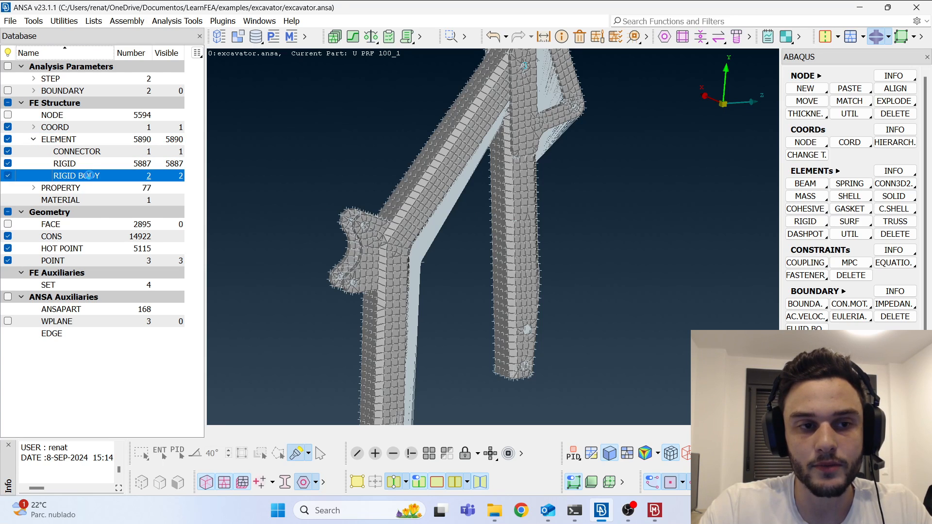
left_click(35, 328)
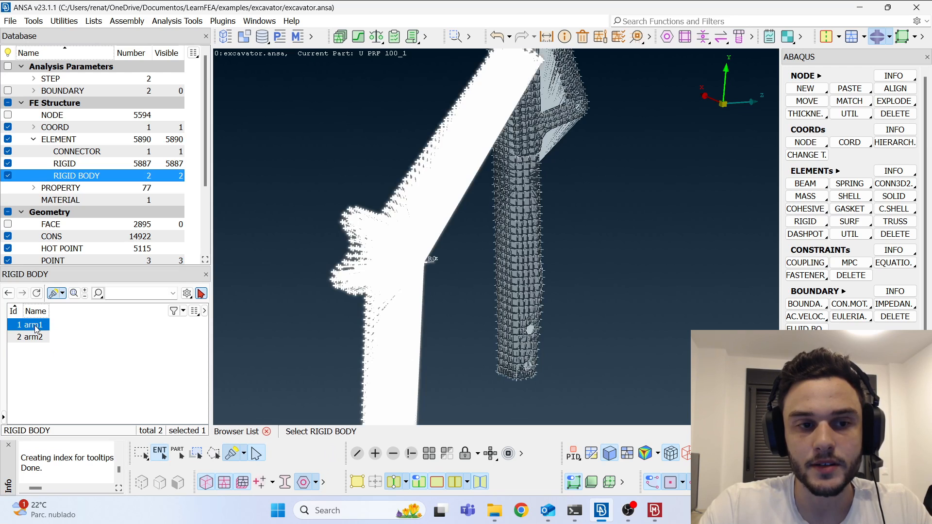
left_click(39, 338)
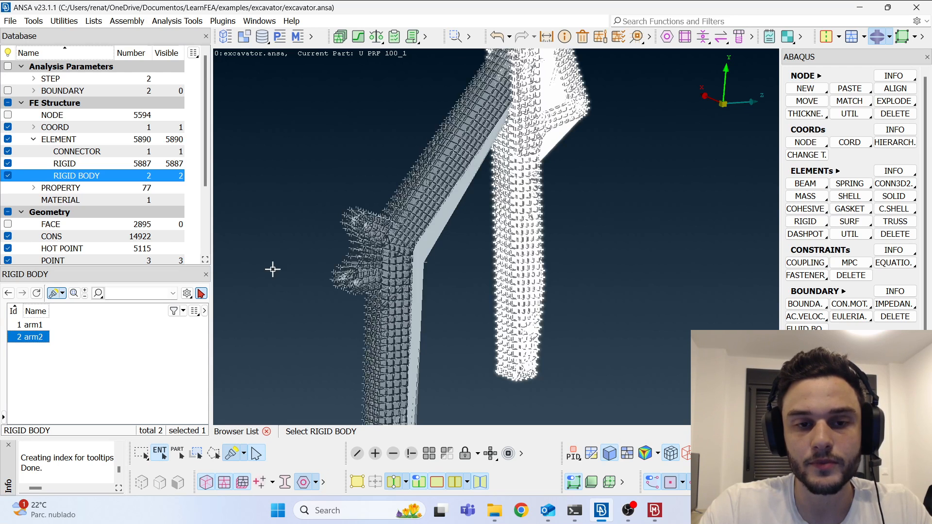
scroll(442, 229, "down", 4)
left_click_drag(439, 226, 427, 238, "ctrl")
key("Escape")
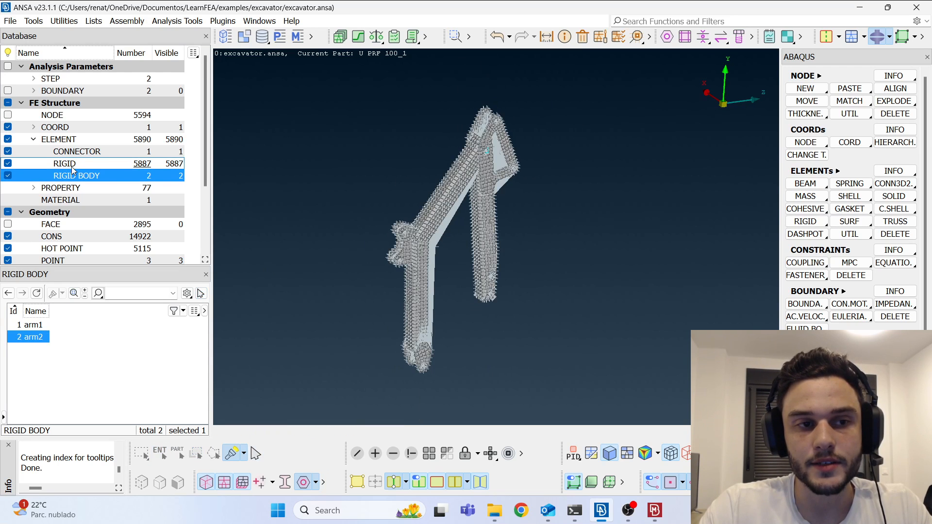
- List the connector elements, highlight the connector between the two arms, and inspect it up close at the pivot
left_click(78, 154)
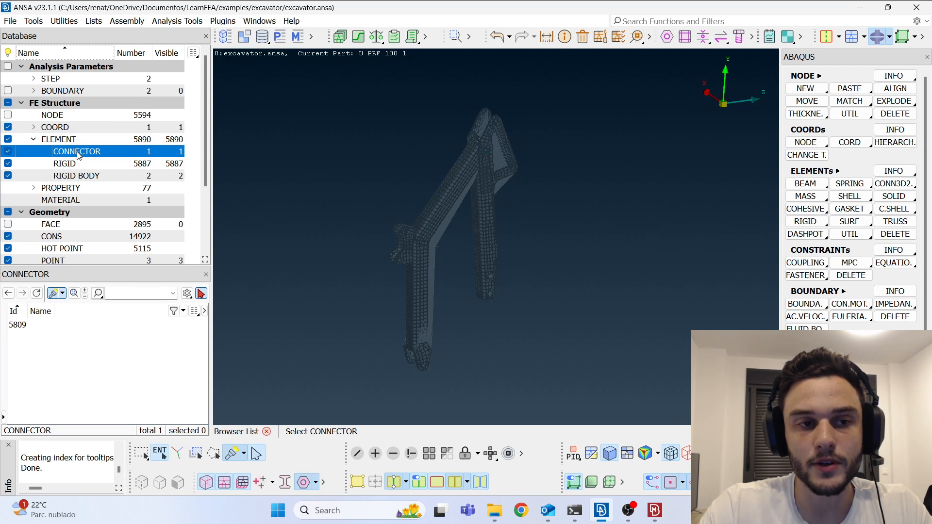
left_click(37, 325)
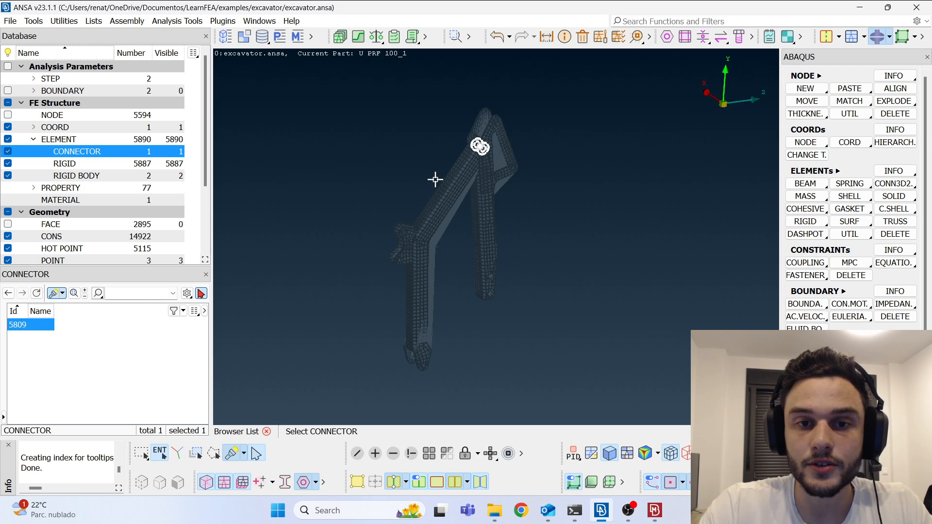
scroll(528, 112, "up", 5)
scroll(466, 187, "down", 5)
scroll(478, 182, "up", 5)
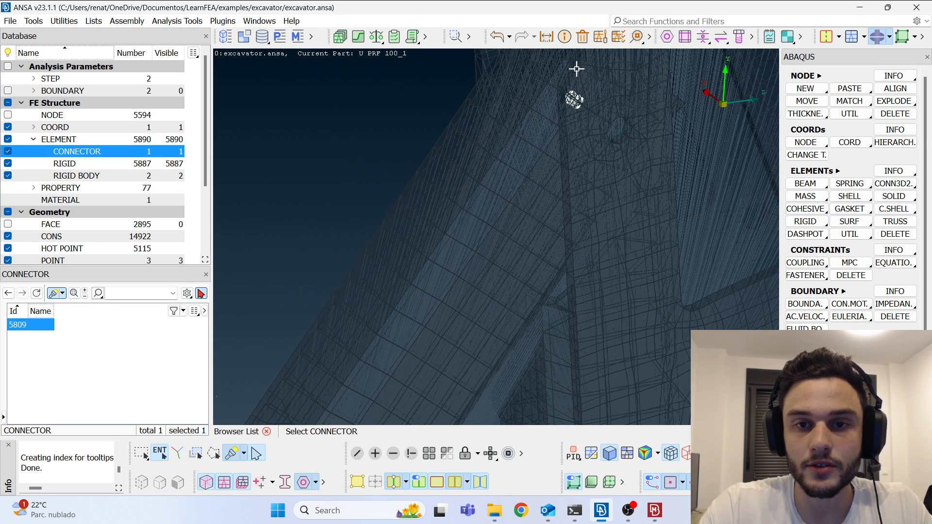
scroll(456, 254, "down", 3)
left_click_drag(456, 255, 477, 128, "ctrl")
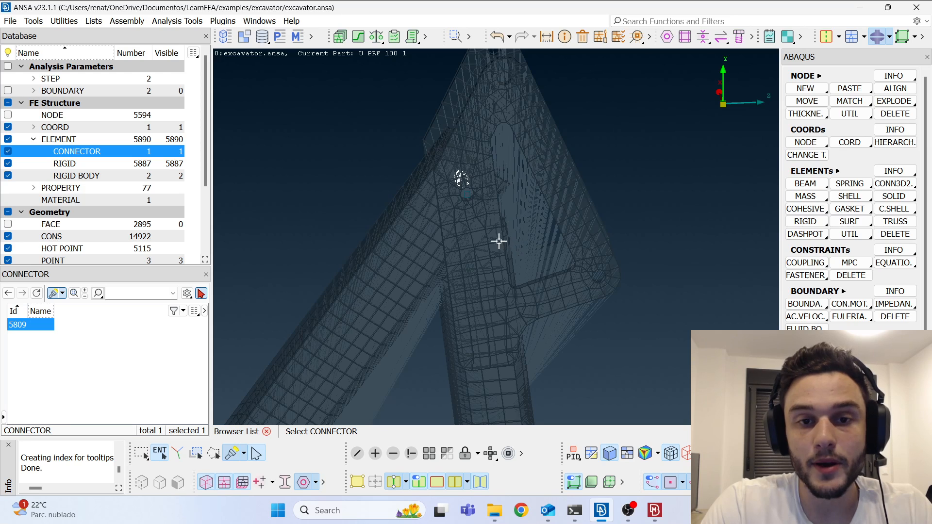
- List the rigid bodies again and examine the tie node set in the definition of arm1
left_click(78, 176)
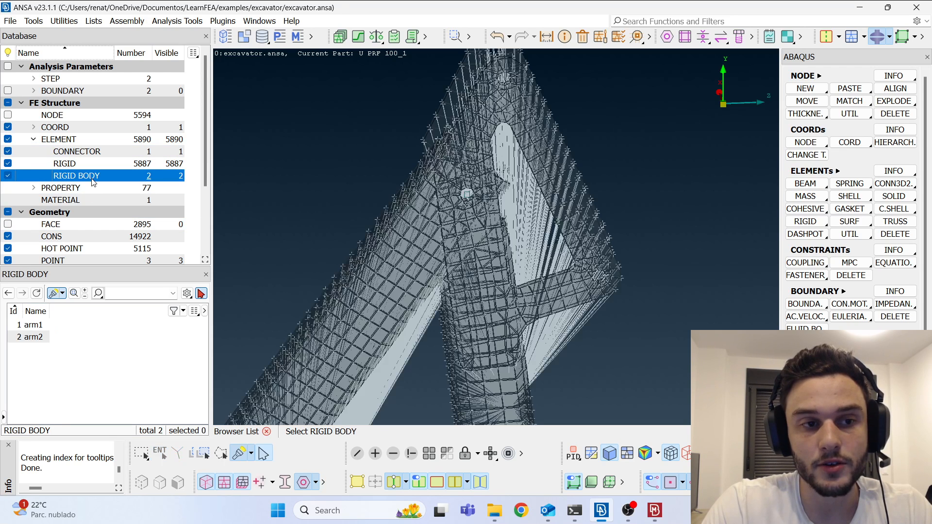
double_click(39, 325)
left_click(404, 335)
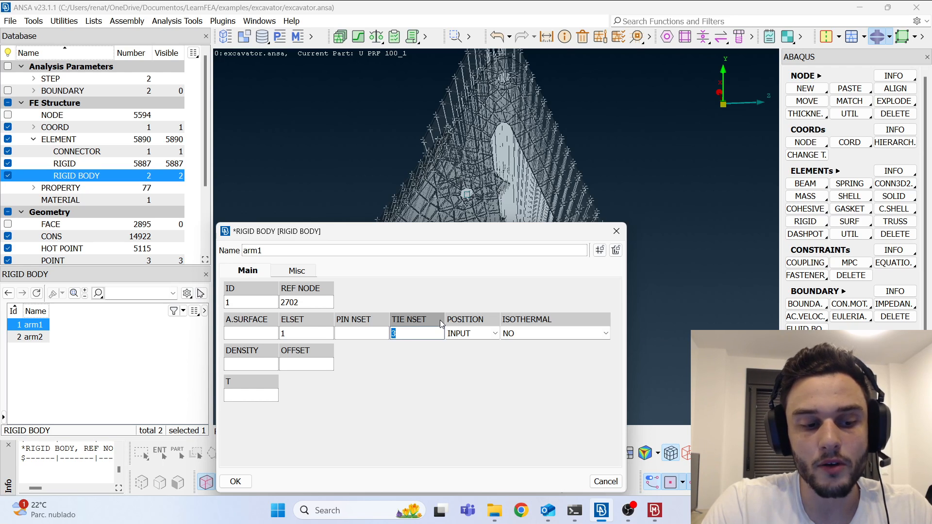
key("Escape")
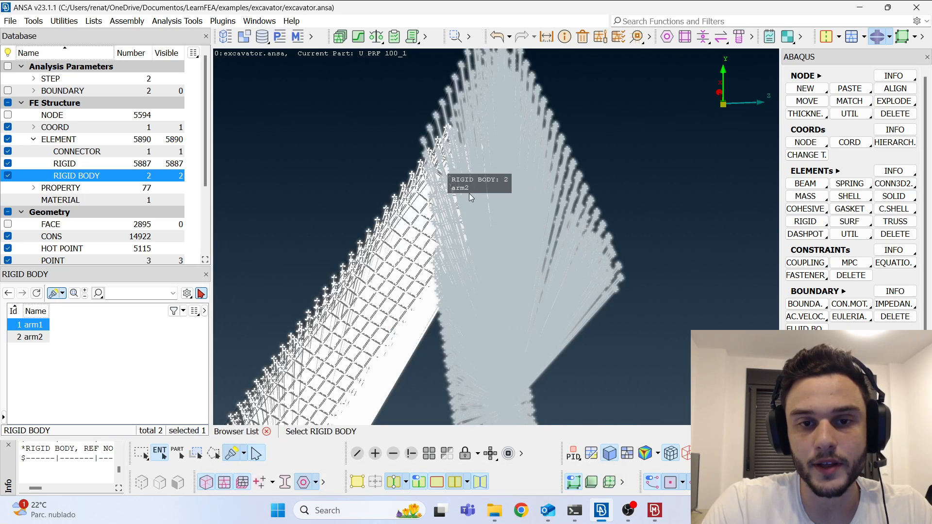
middle_click(370, 198)
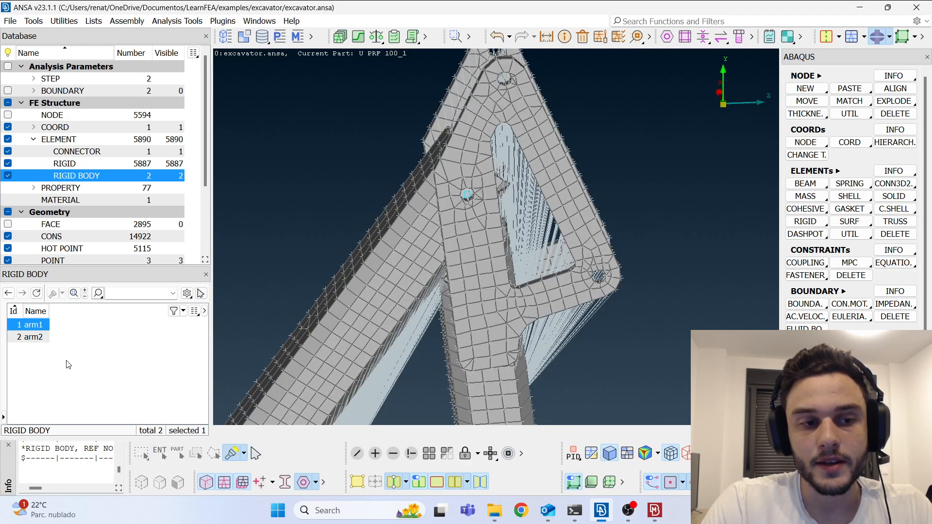
- Examine the tie node set in the definition of rigid body arm2, and close the definition
double_click(37, 337)
left_click(416, 333)
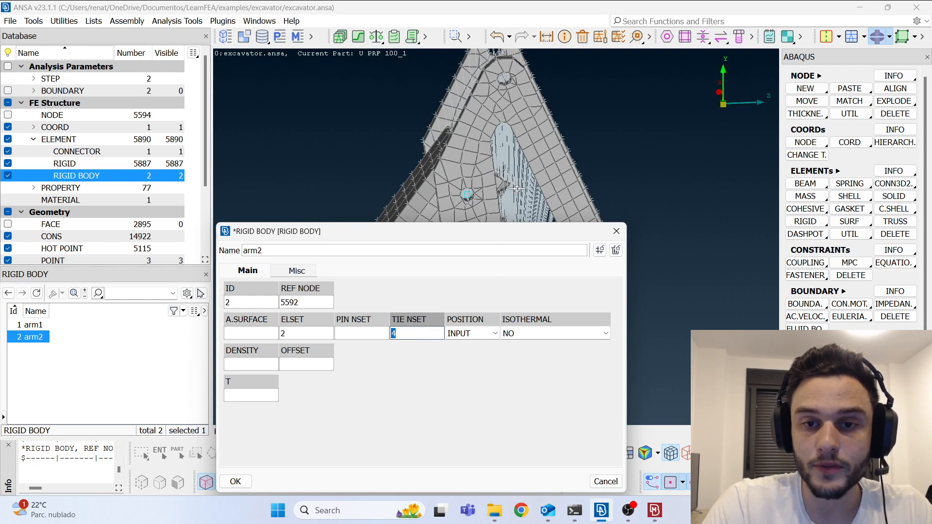
left_click(618, 233)
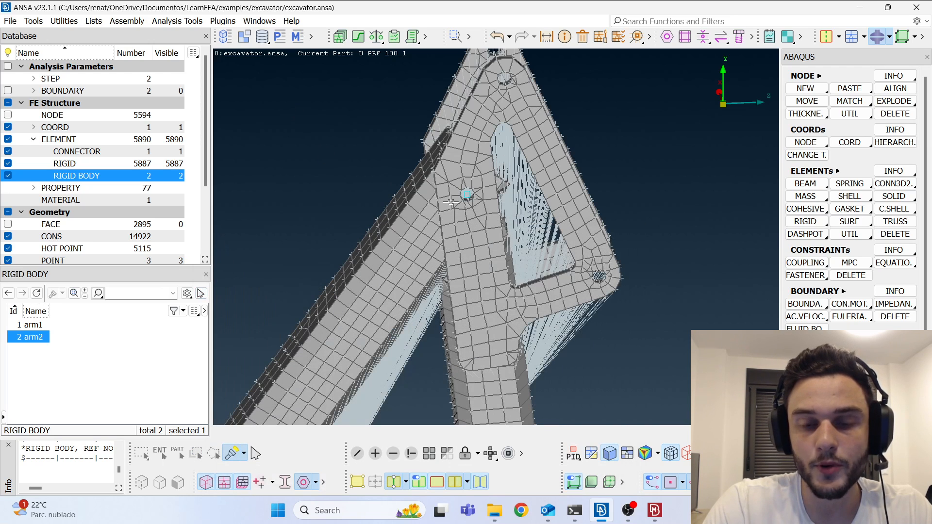
- Open the definition of analysis step step1 and review its parameters, including the NLGEOM setting and the analysis type
scroll(450, 202, "down", 5)
scroll(452, 178, "up", 4)
left_click_drag(403, 181, 428, 155, "ctrl")
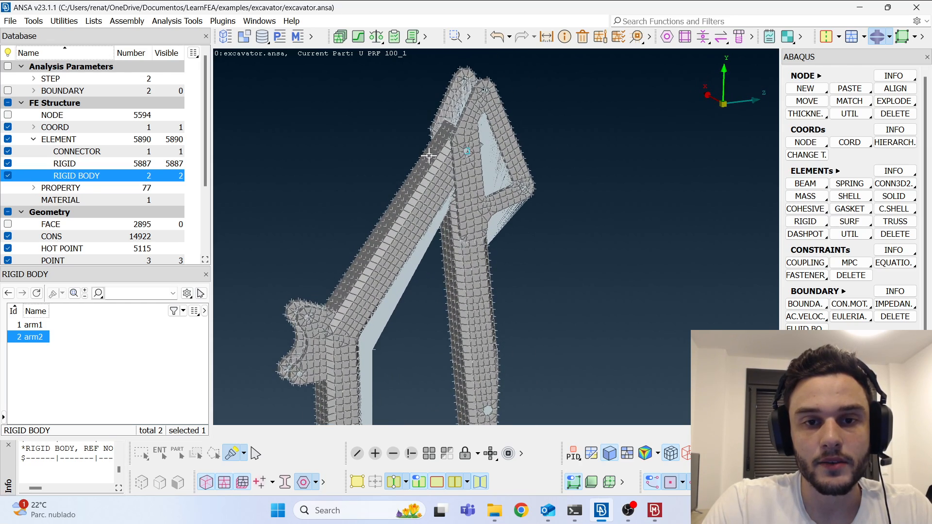
left_click(33, 79)
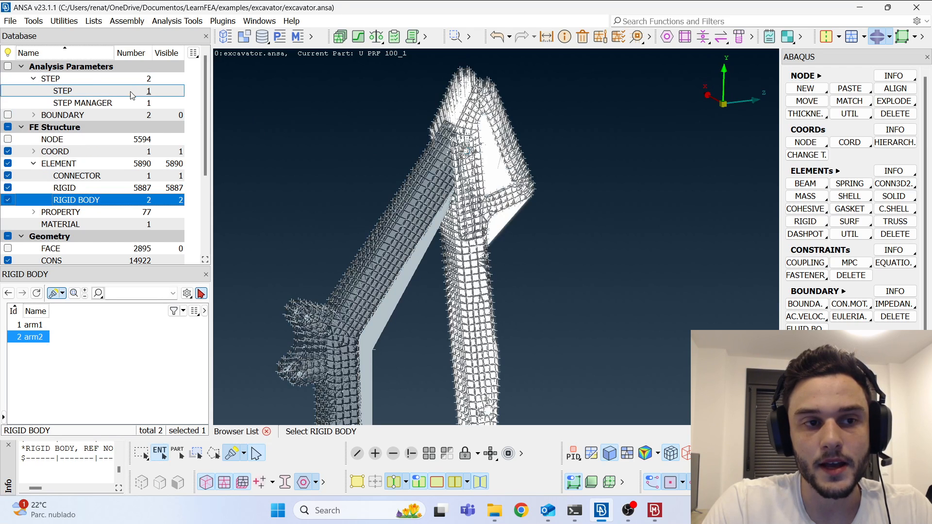
left_click(112, 92)
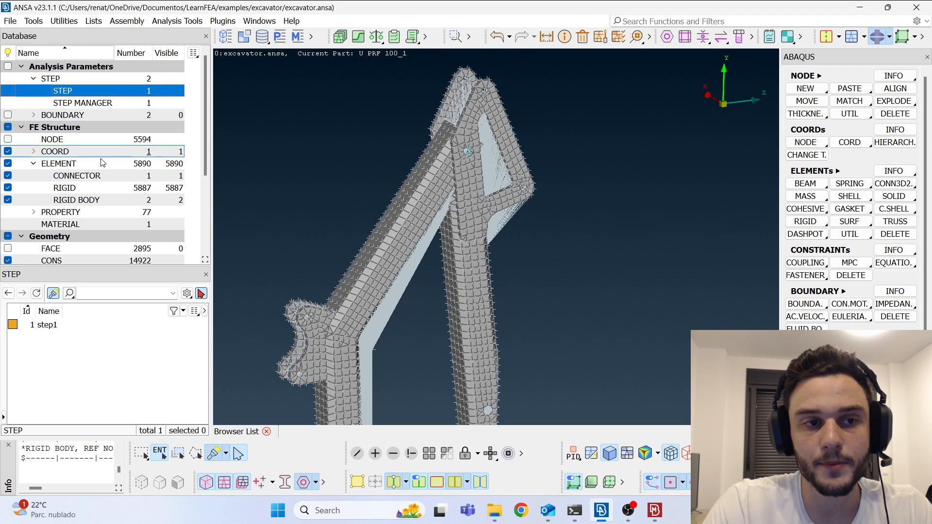
left_click(46, 325)
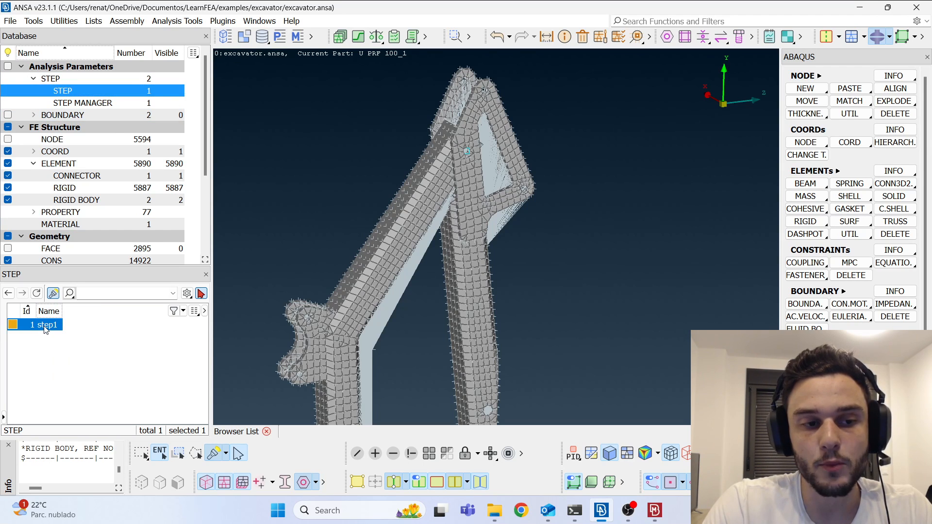
double_click(47, 325)
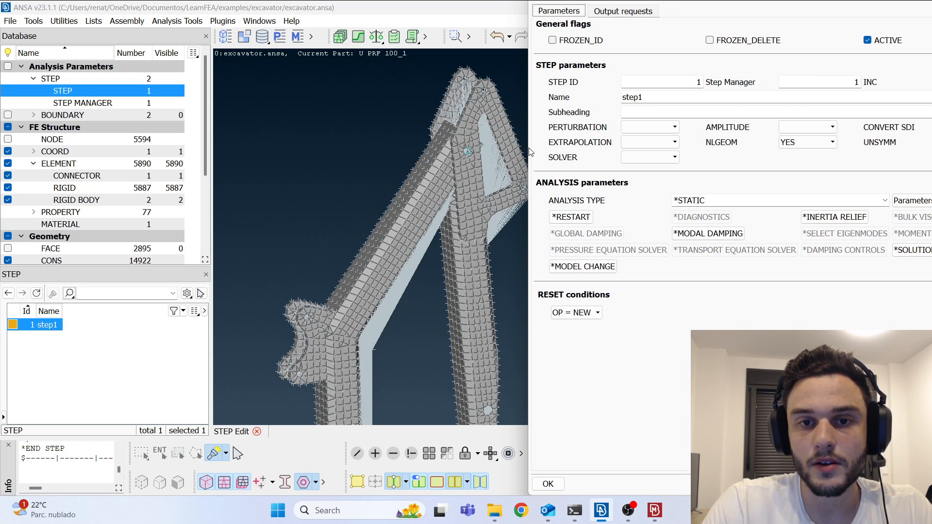
double_click(651, 5)
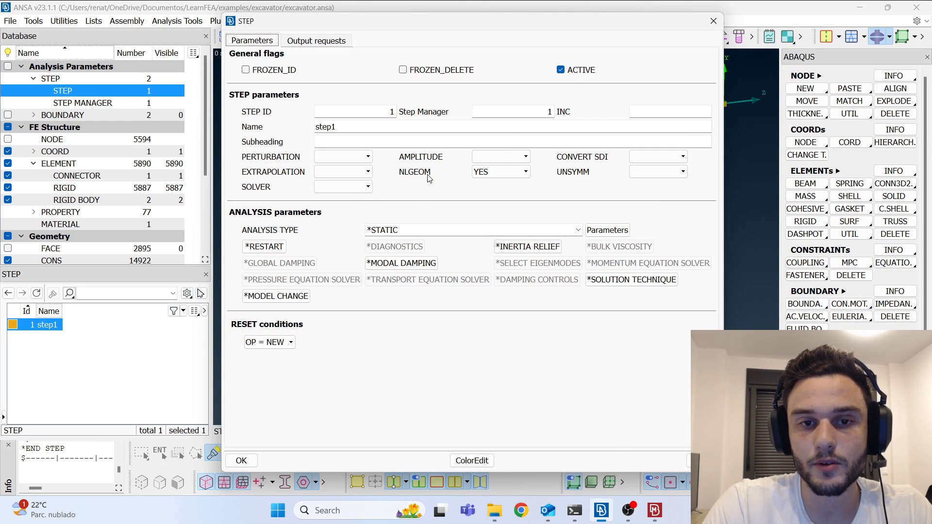
mouse_move(487, 177)
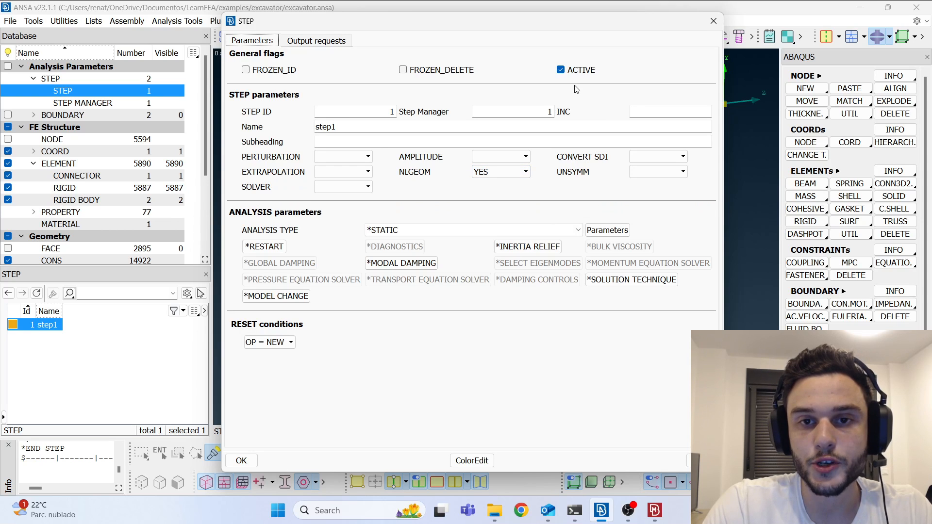
left_click_drag(615, 28, 373, 45)
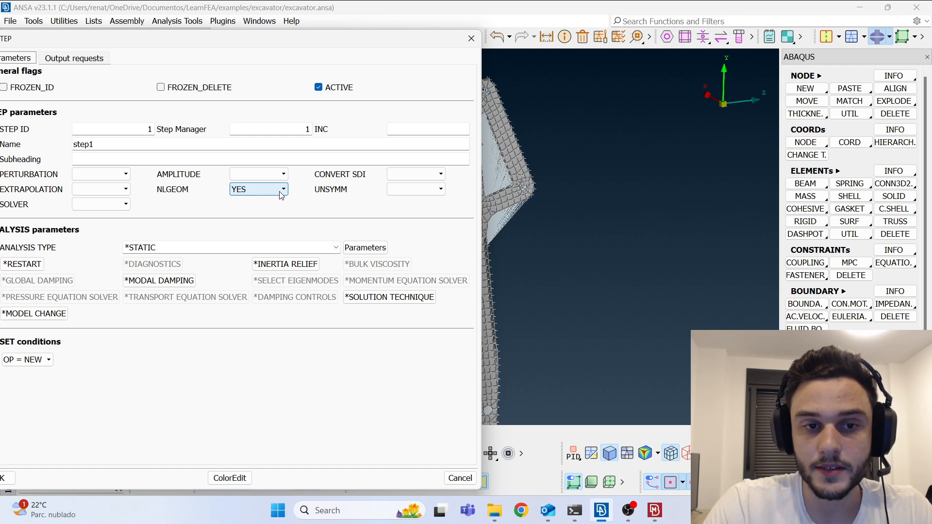
left_click_drag(352, 33, 401, 48)
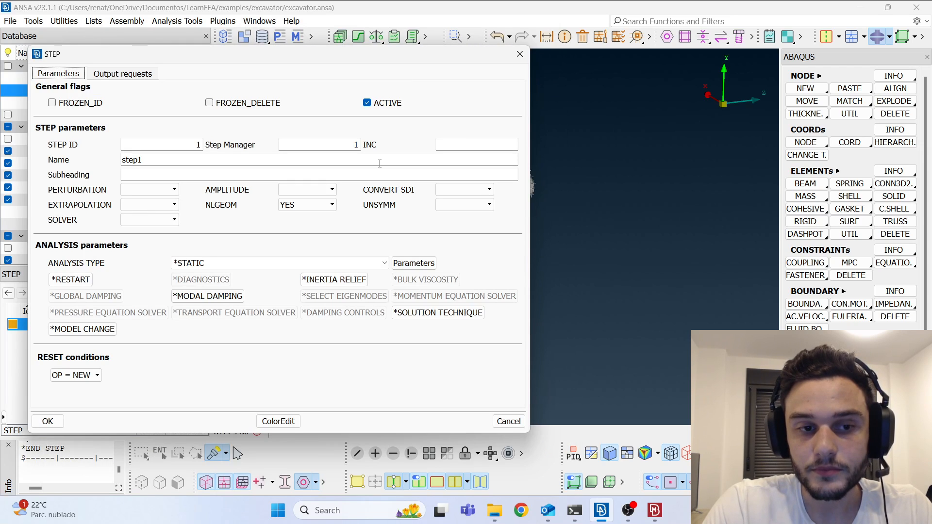
- Examine the time increment and time period in the static analysis parameters of step1, and close the step definition
left_click(413, 263)
left_click(287, 425)
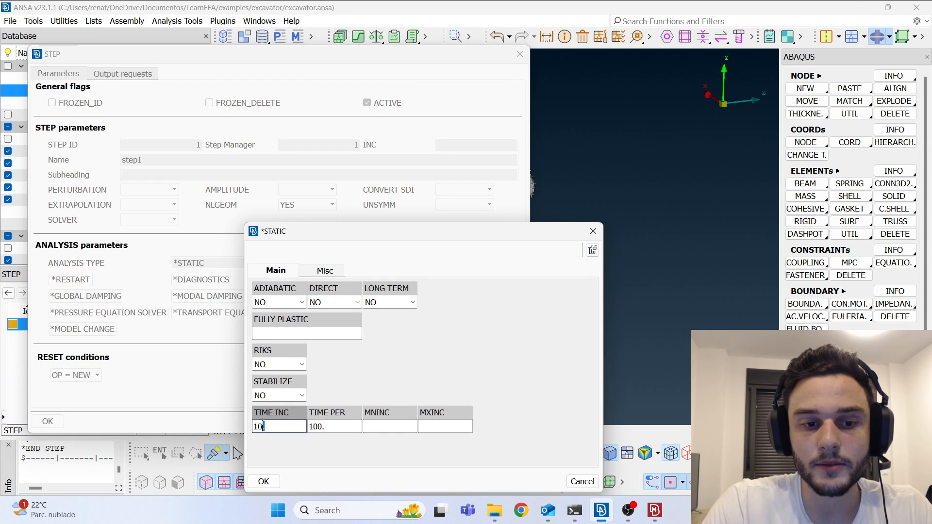
key("Tab")
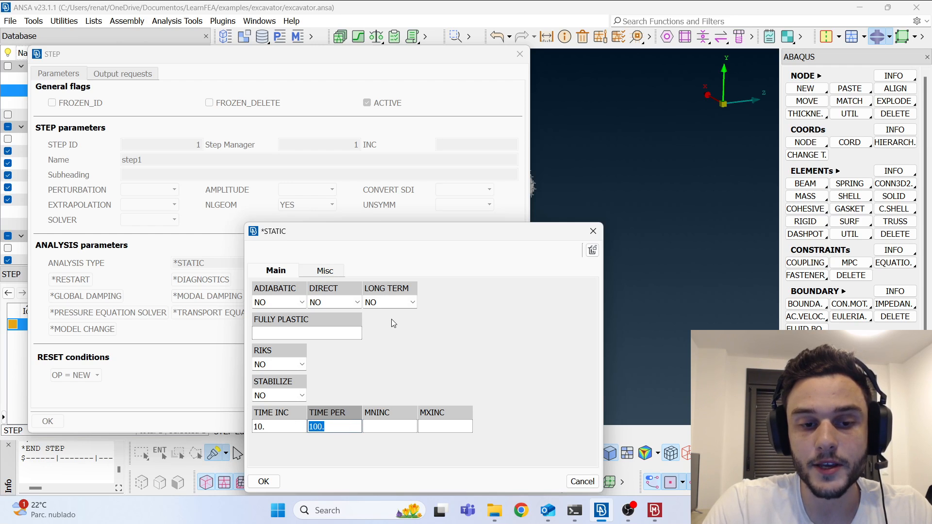
left_click(352, 428)
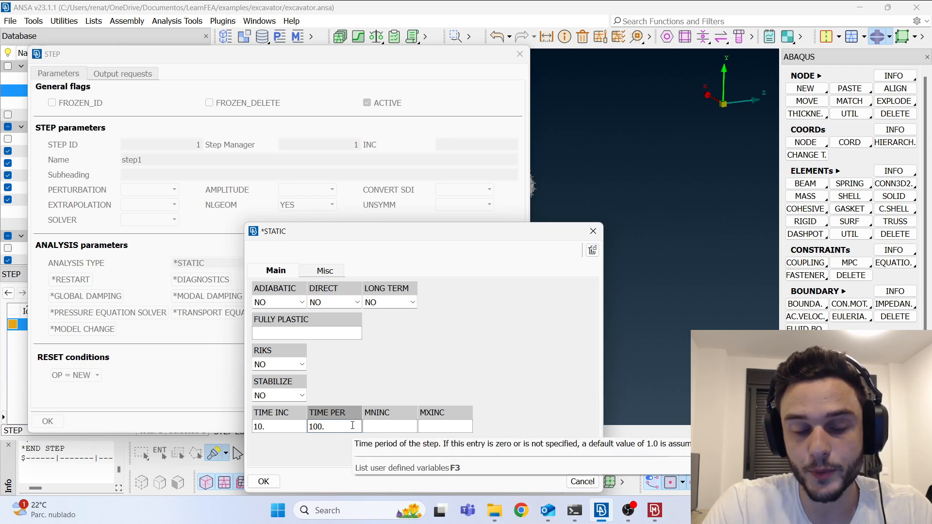
key("shift+Tab")
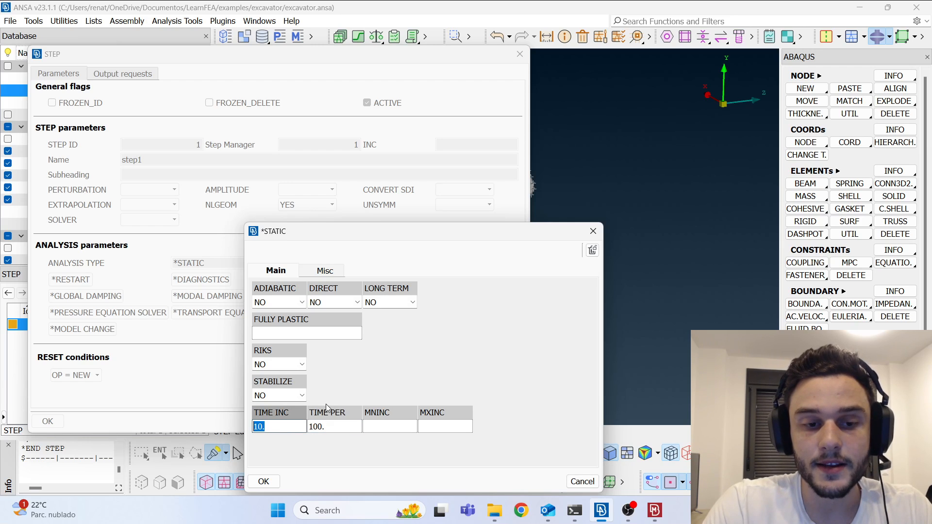
left_click(259, 426)
left_click_drag(259, 417, 296, 422)
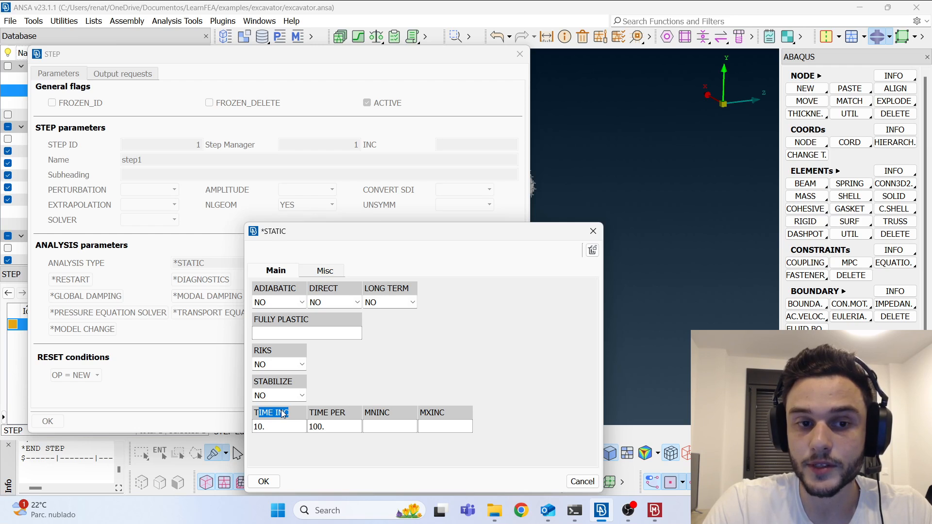
key("Escape")
key("Escape")
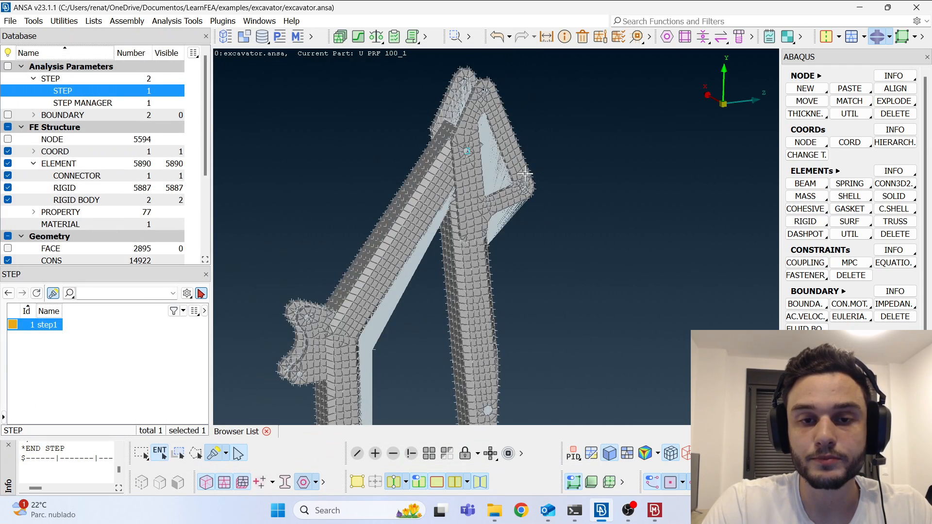
- Highlight the connector motion at the pivot, open its definition, and examine its displacement type and degree of freedom against the model's orientation
left_click_drag(468, 164, 444, 166, "ctrl")
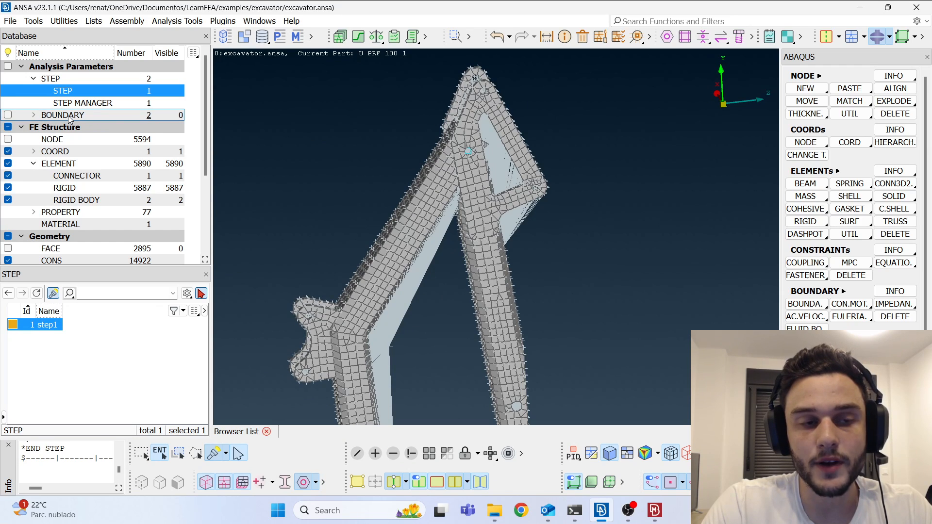
left_click(33, 115)
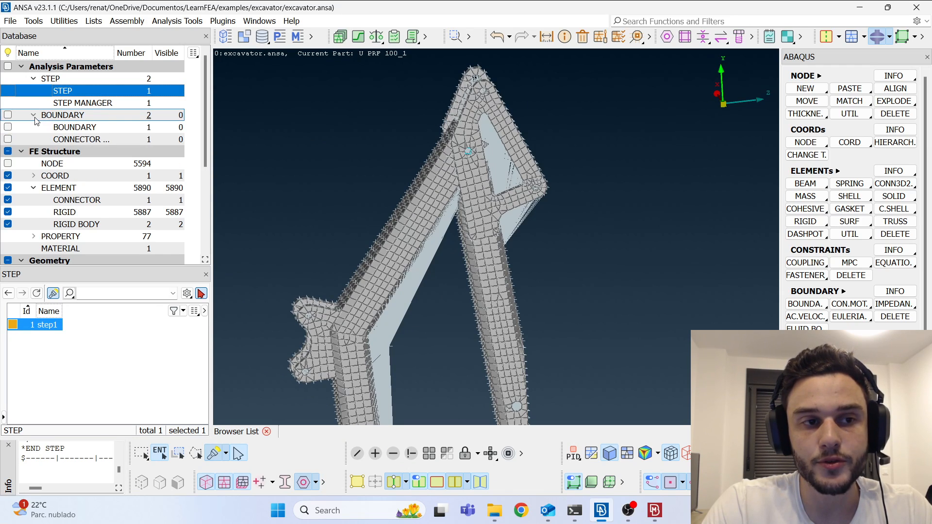
left_click(82, 141)
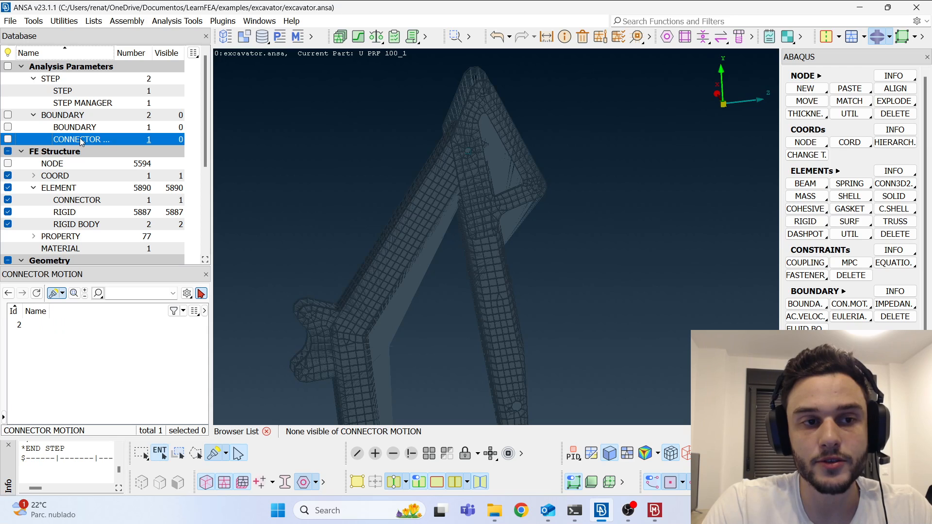
left_click(29, 325)
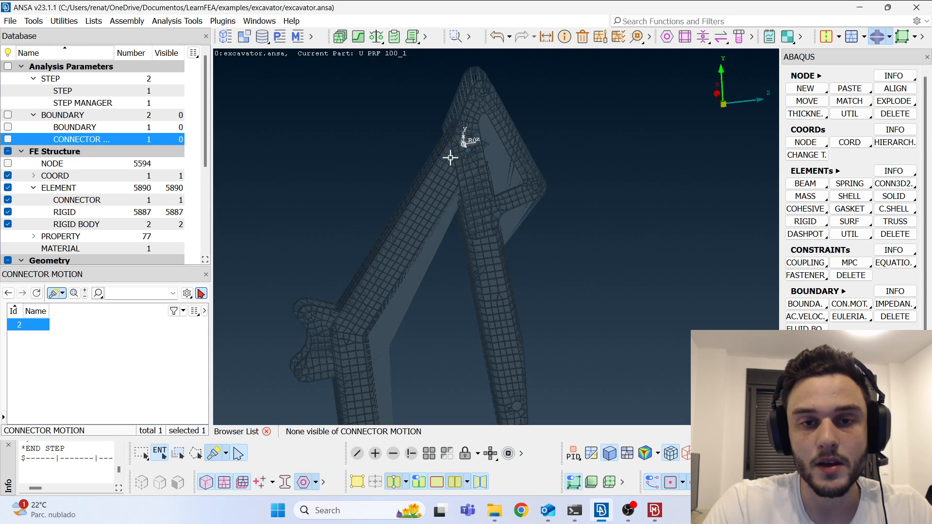
double_click(25, 325)
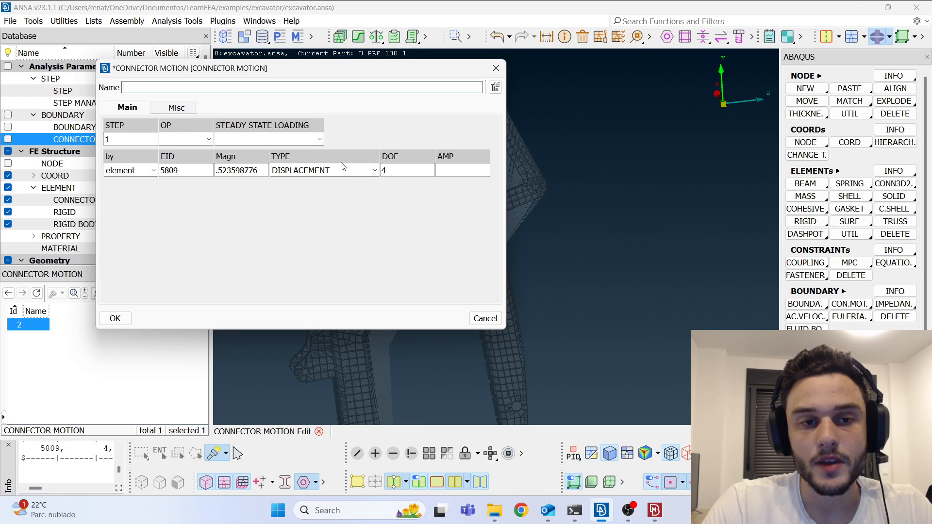
left_click(332, 170)
left_click(347, 170)
key("Tab")
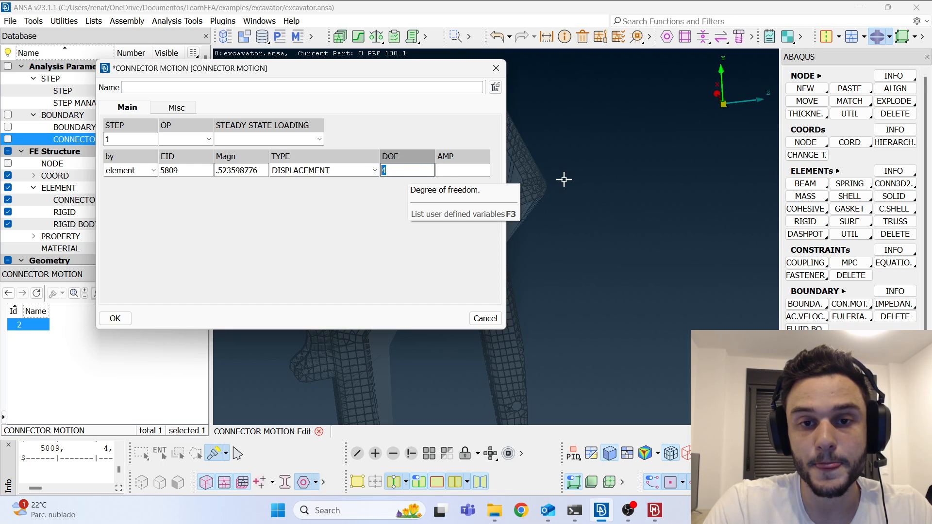
scroll(564, 180, "down", 8)
scroll(619, 179, "up", 12)
scroll(609, 191, "down", 5)
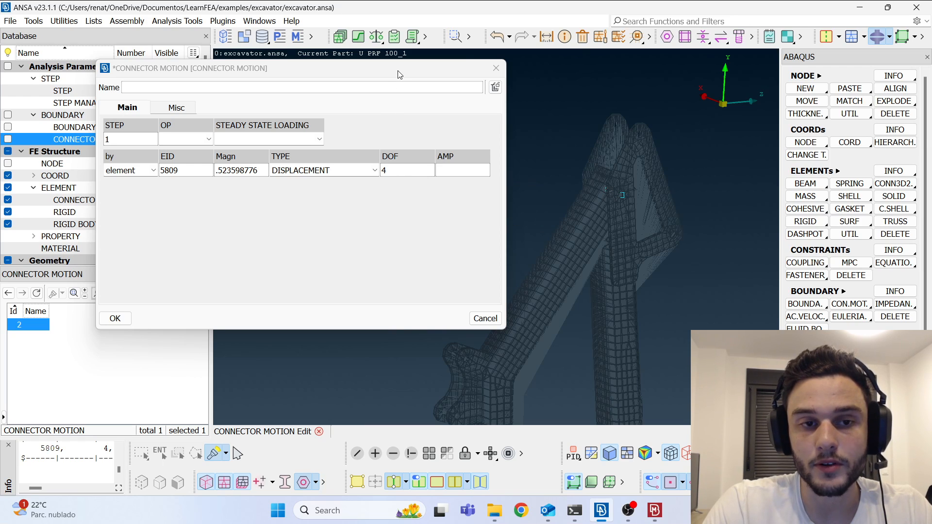
- Examine the magnitude of the connector motion applied to element 5809, closing and reopening its definition
double_click(241, 170)
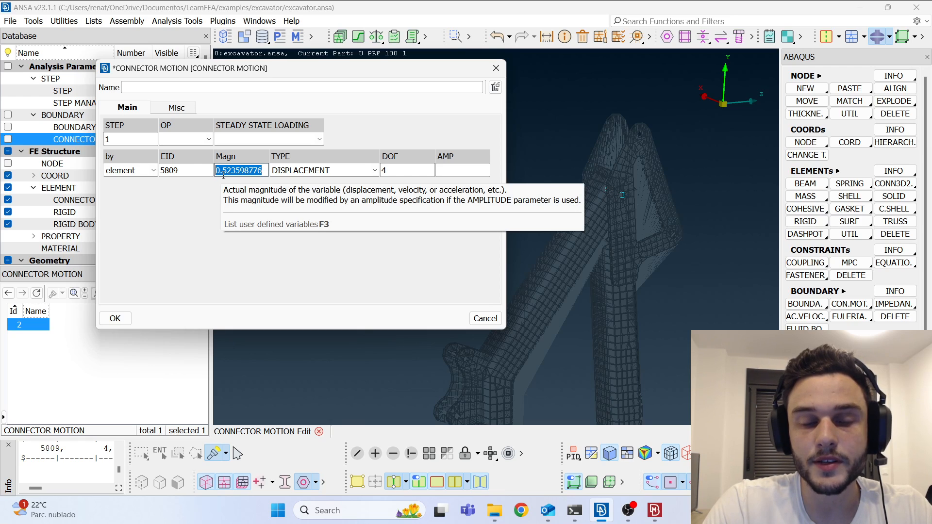
left_click(265, 172)
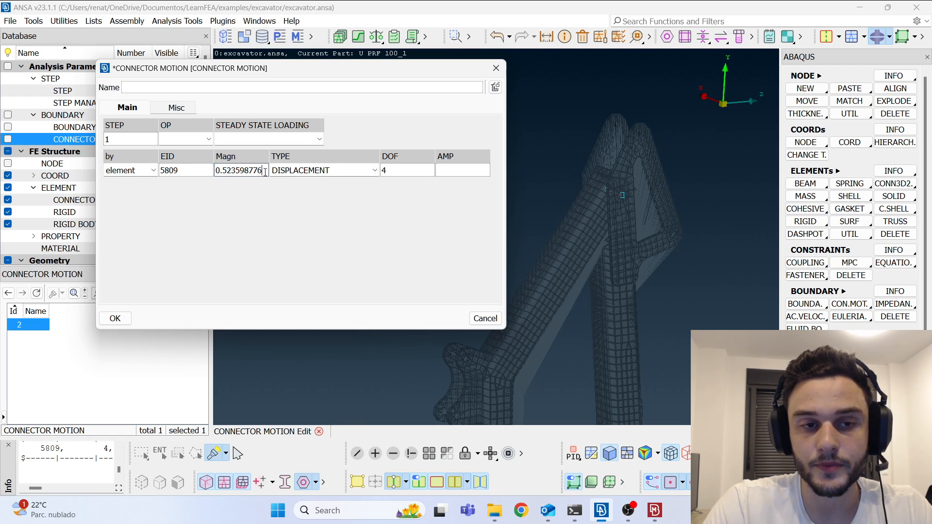
left_click_drag(260, 171, 212, 171)
right_click(212, 170)
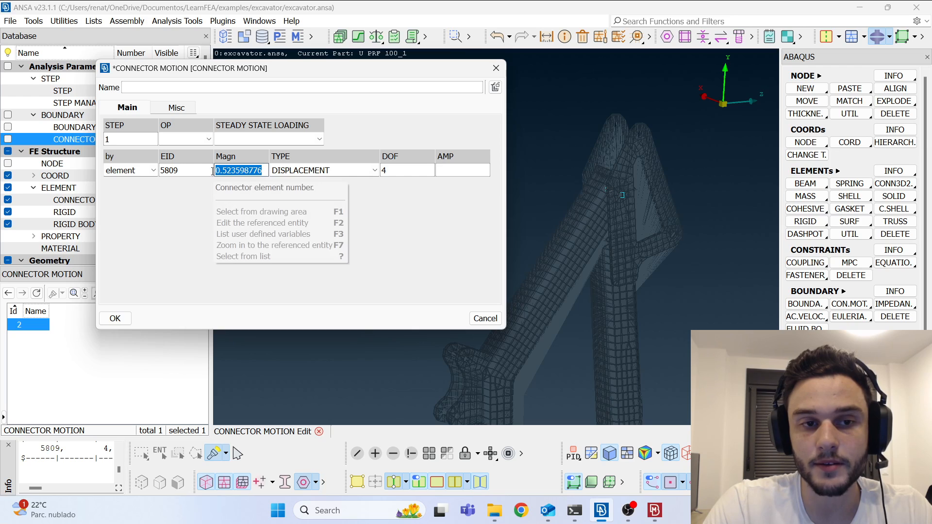
left_click(271, 223)
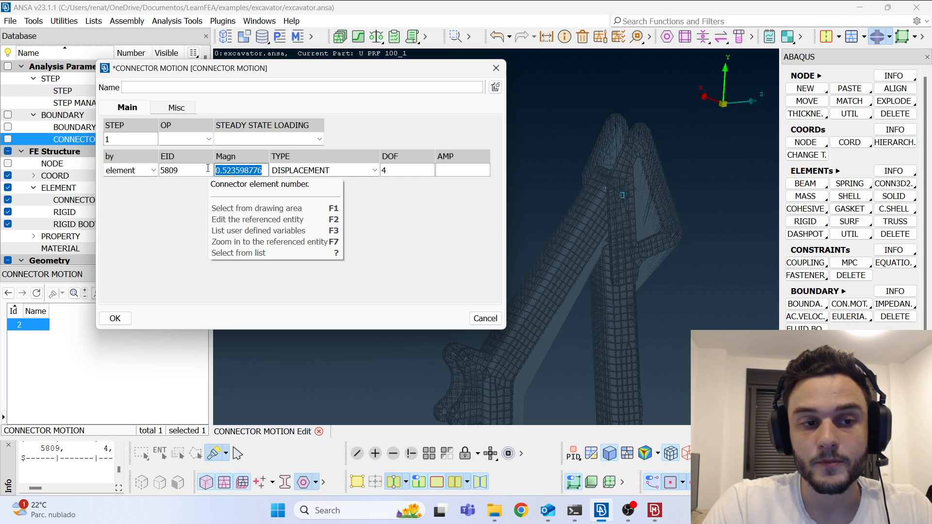
left_click(236, 171)
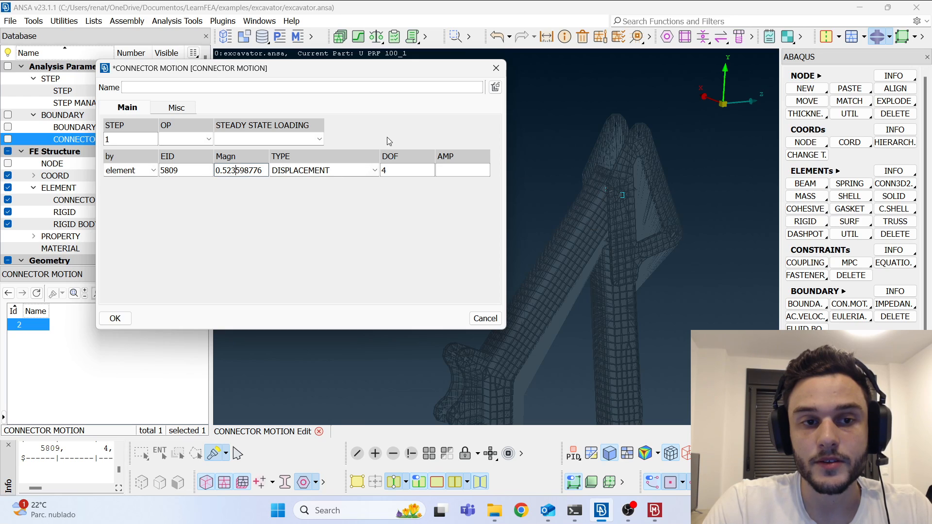
left_click(502, 73)
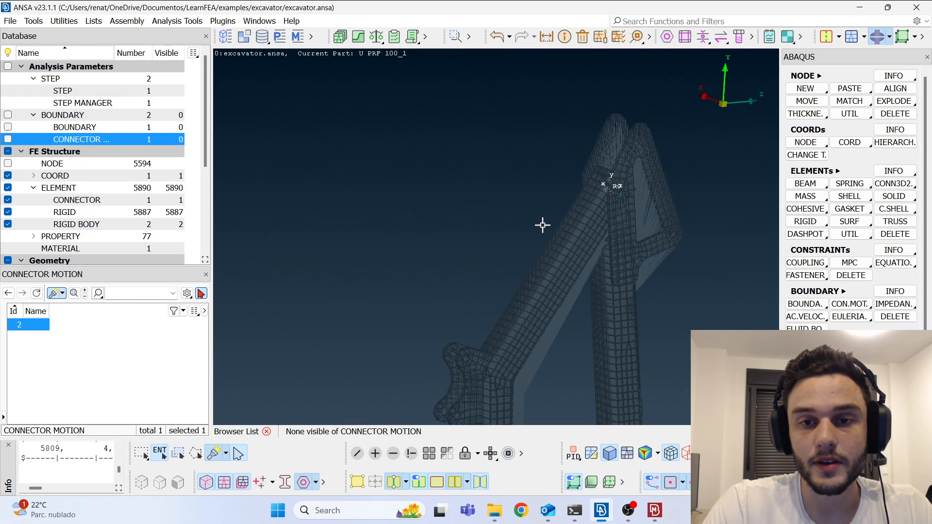
double_click(30, 325)
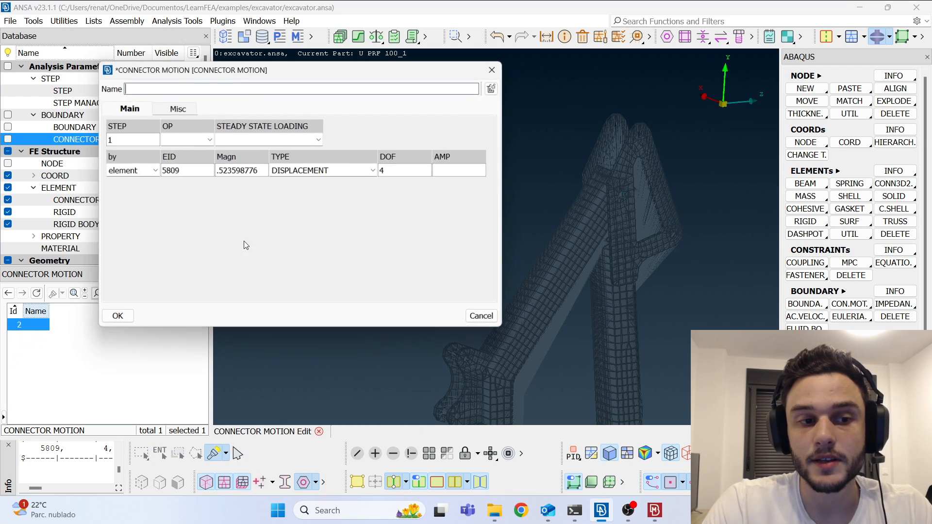
- Examine the full magnitude of the connector motion on element 5809 and close its definition
double_click(252, 171)
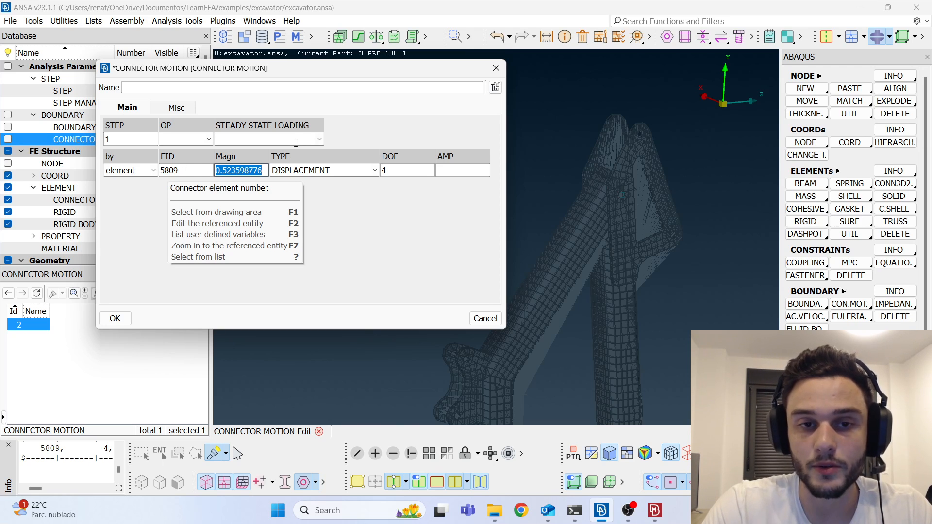
left_click(496, 68)
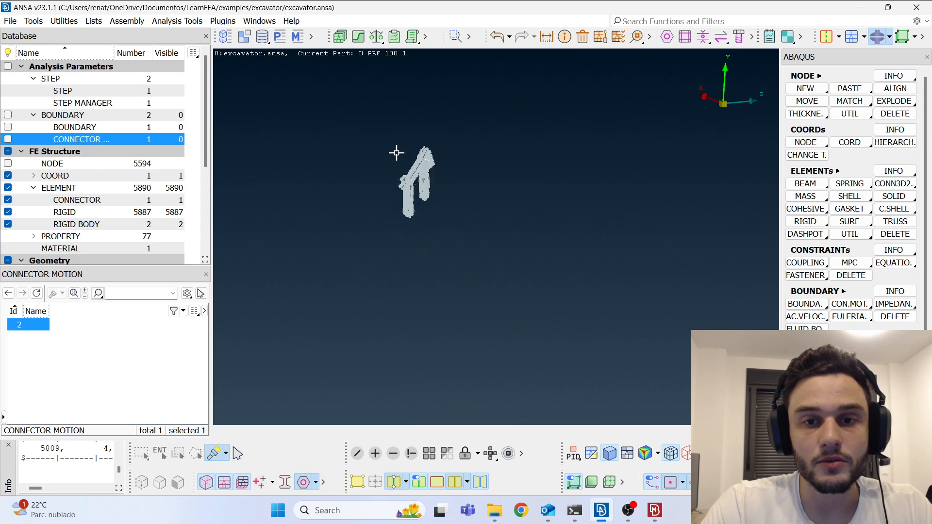
- Hide the rigid bodies and display the remaining excavator geometry together with the meshed arms
scroll(395, 152, "up", 5)
scroll(404, 185, "down", 5)
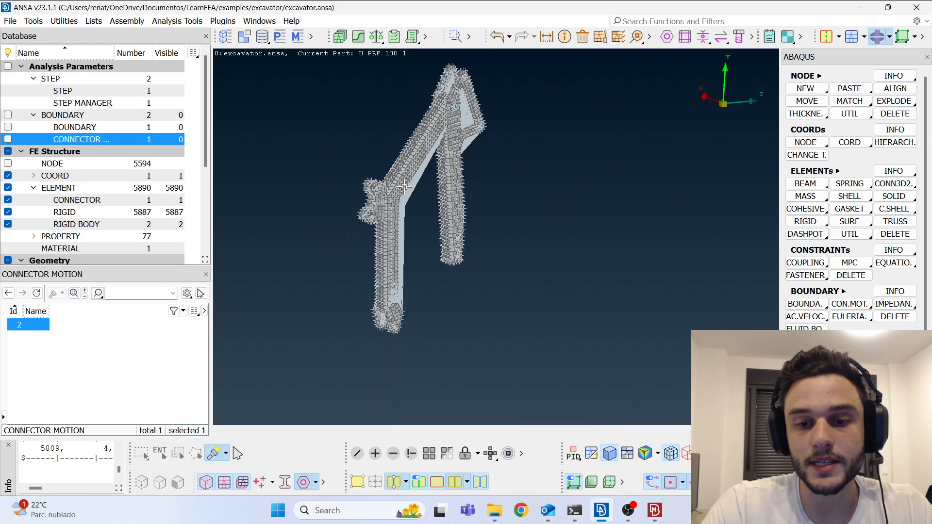
middle_click_drag(425, 170, 435, 210, "ctrl")
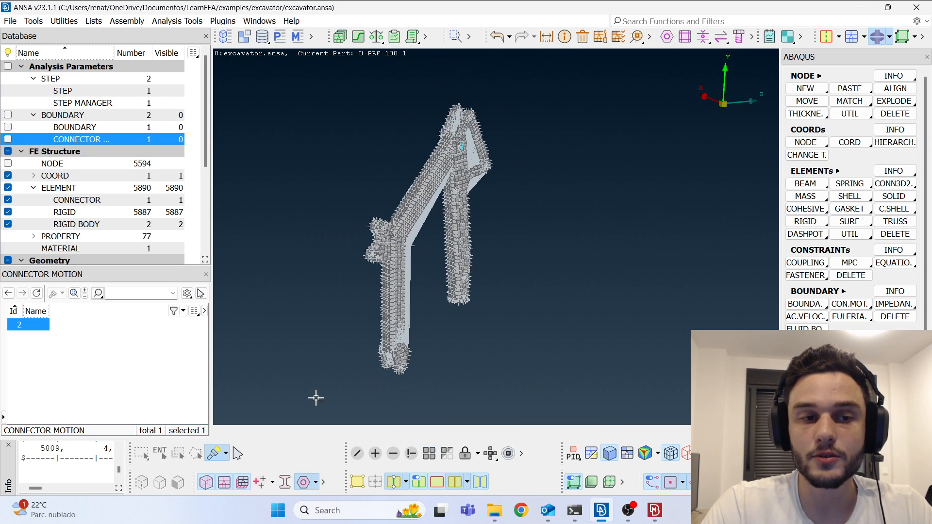
left_click(7, 224)
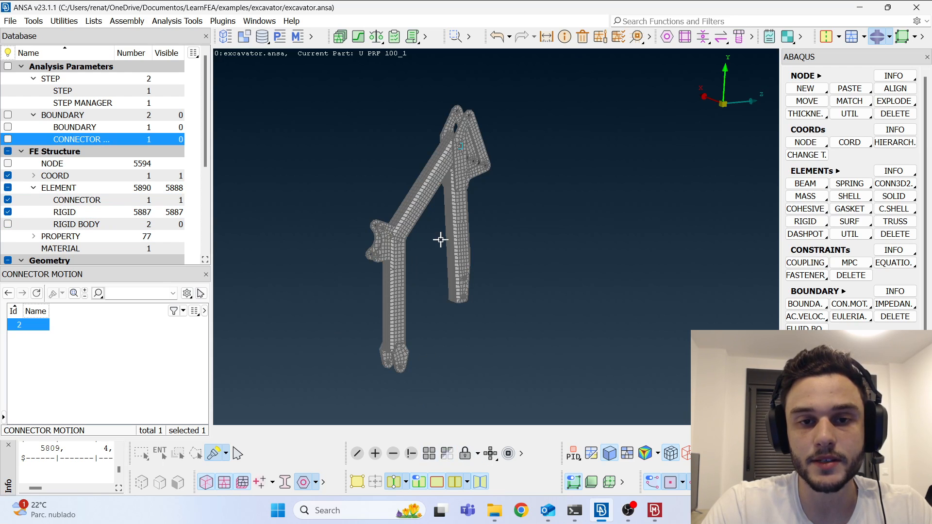
left_click(357, 482)
- Examine the bucket, its pins and the curved linkage at the end of the arm from several angles
left_click_drag(459, 245, 420, 355, "ctrl")
middle_click_drag(420, 357, 426, 266, "ctrl")
right_click_drag(426, 266, 447, 237, "ctrl")
middle_click_drag(470, 146, 466, 276, "ctrl")
left_click_drag(467, 276, 440, 271, "ctrl")
middle_click_drag(441, 272, 446, 242, "ctrl")
right_click_drag(446, 242, 483, 263, "ctrl")
left_click_drag(483, 263, 472, 228, "ctrl")
middle_click_drag(511, 231, 488, 271, "ctrl")
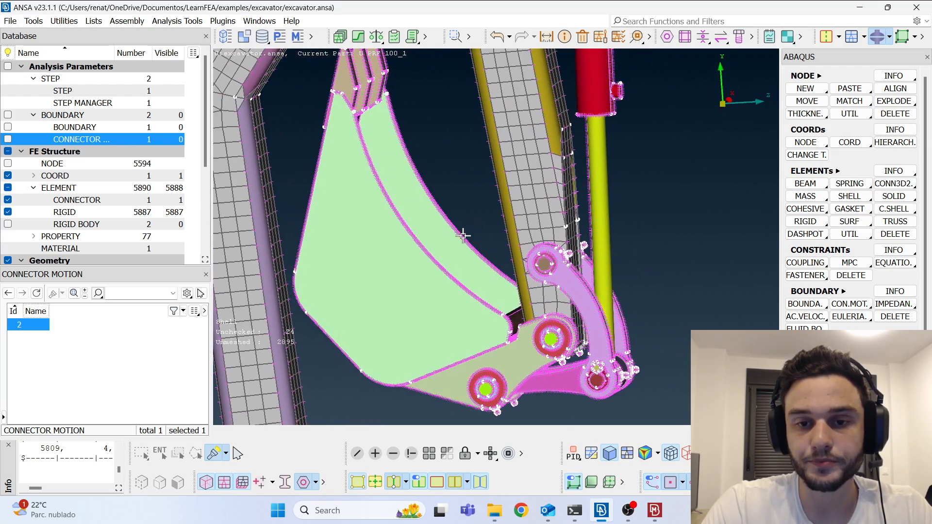
scroll(462, 234, "down", 3)
scroll(516, 285, "up", 3)
mouse_move(487, 247)
left_mouse_down("ctrl")
mouse_move(459, 233)
mouse_move(470, 245)
left_mouse_up("ctrl")
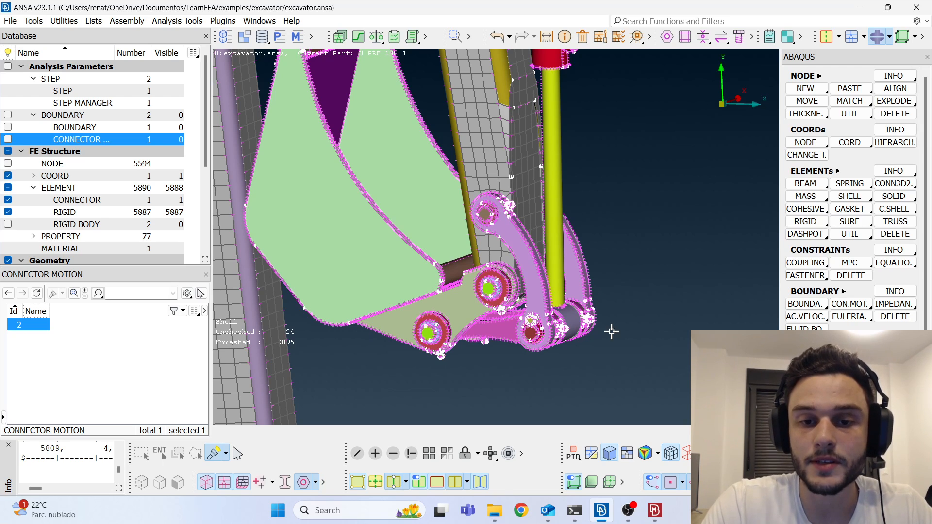
scroll(555, 334, "down", 5)
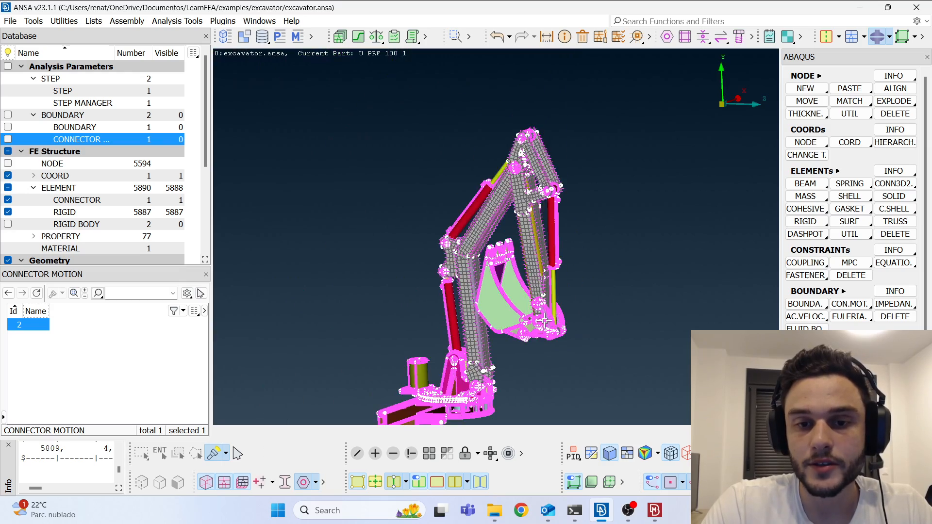
scroll(544, 321, "up", 5)
middle_click_drag(538, 298, 445, 196, "ctrl")
left_click_drag(446, 196, 418, 198, "ctrl")
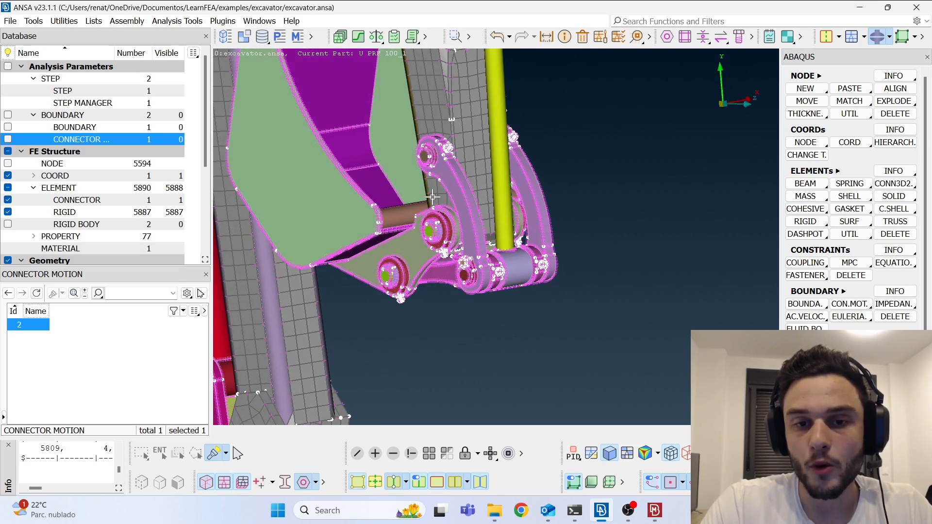
- Isolate the two curved bucket links with the !Not function, picking them by property (PID)
left_click(411, 453)
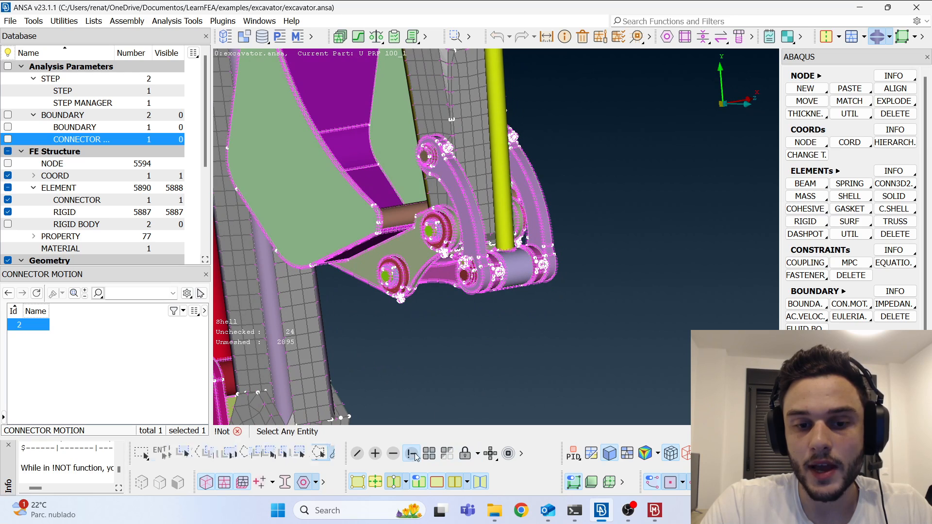
left_click(188, 453)
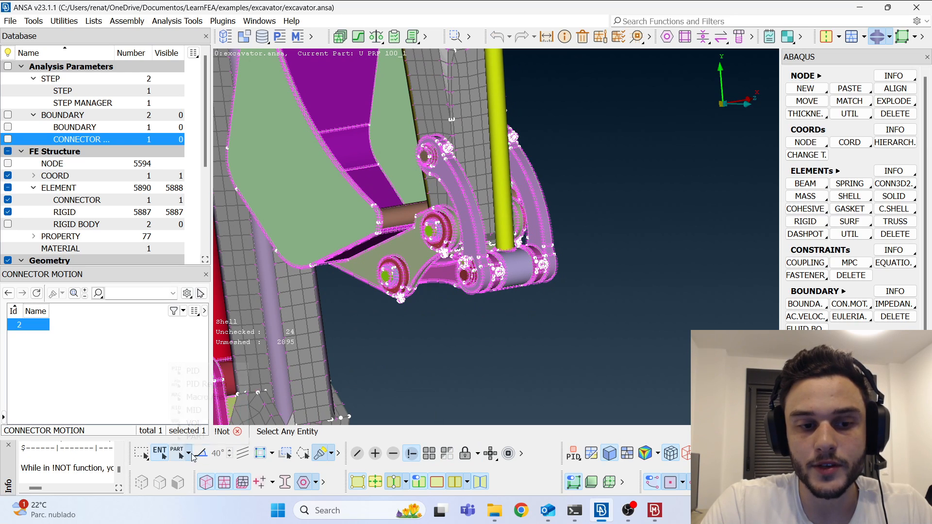
left_click(194, 368)
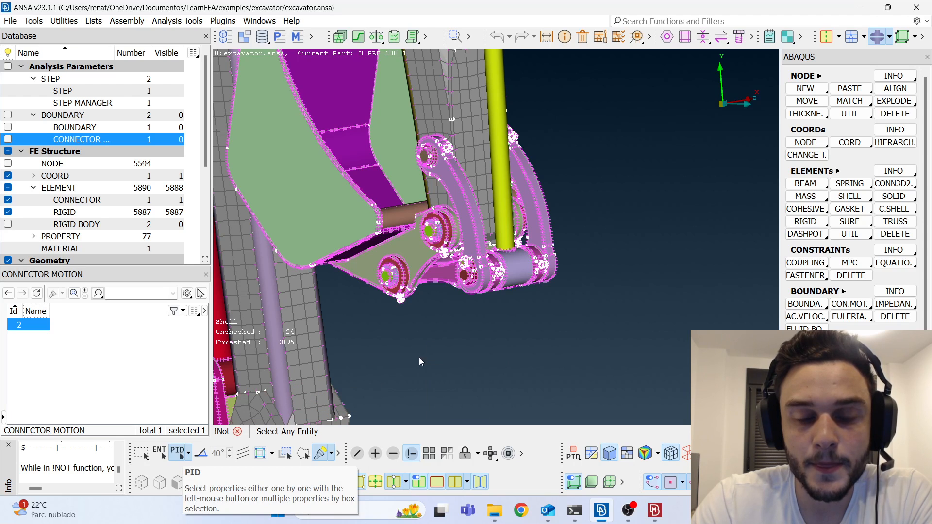
left_click(461, 204)
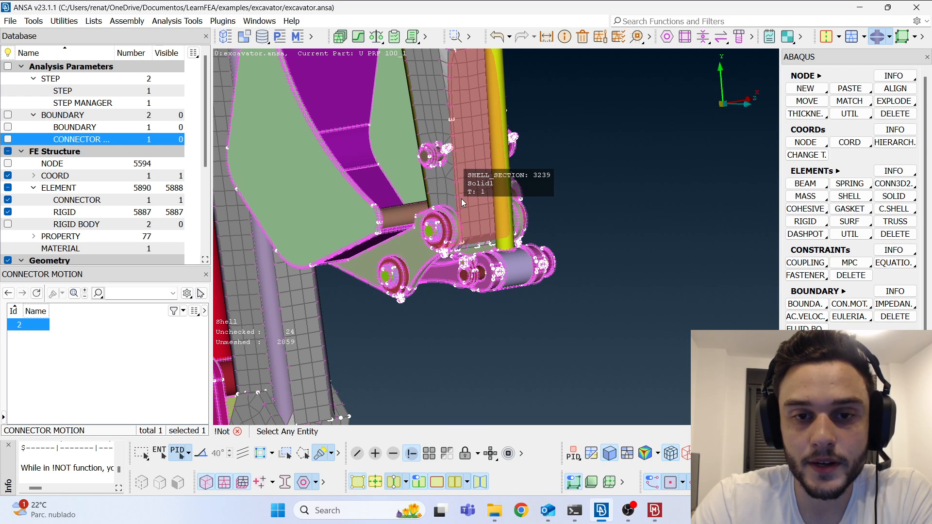
left_click(462, 203)
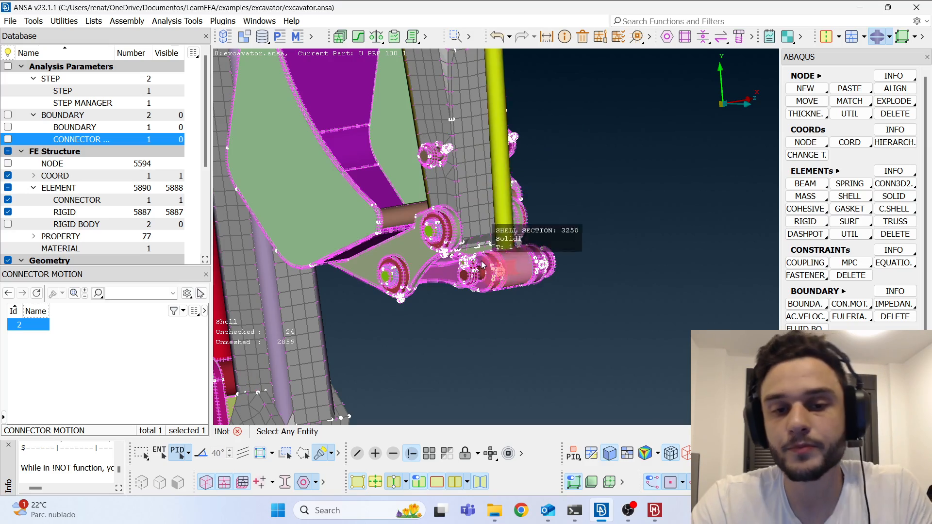
scroll(468, 283, "up", 5)
scroll(470, 281, "up", 3)
mouse_move(569, 225)
left_mouse_down("ctrl")
mouse_move(547, 191)
mouse_move(569, 214)
left_mouse_up("ctrl")
scroll(468, 326, "down", 6)
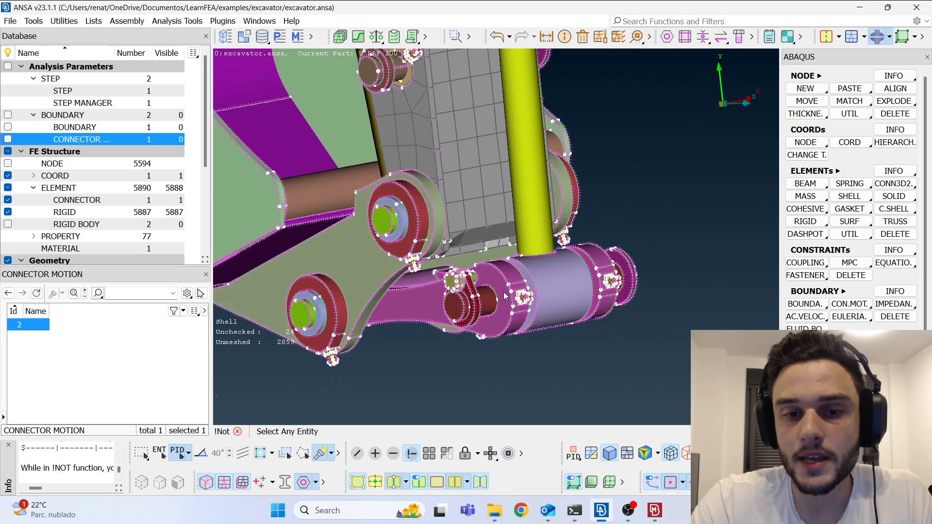
middle_click_drag(383, 82, 434, 246, "ctrl")
scroll(432, 249, "up", 3)
mouse_move(478, 218)
left_mouse_down("ctrl")
mouse_move(414, 185)
mouse_move(489, 233)
mouse_move(478, 217)
mouse_move(476, 232)
left_mouse_up("ctrl")
scroll(473, 226, "down", 2)
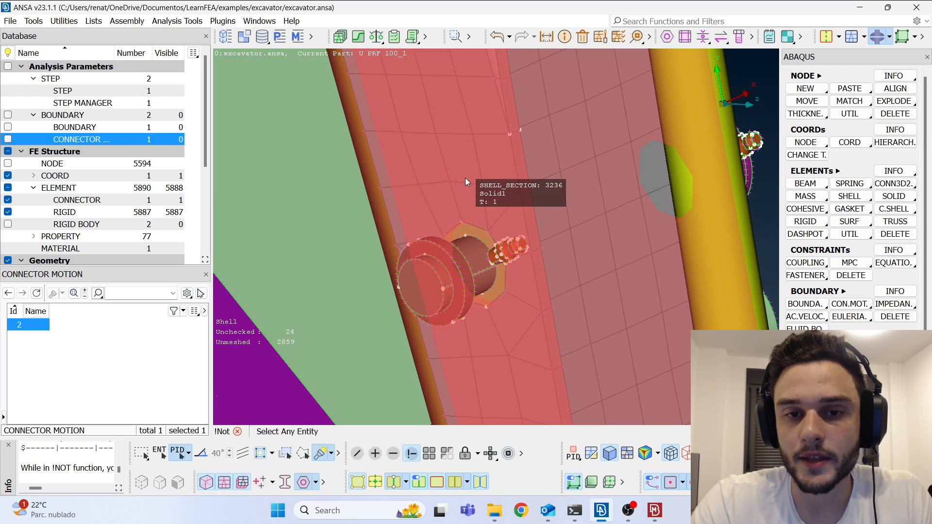
scroll(468, 187, "down", 3)
middle_click(475, 202)
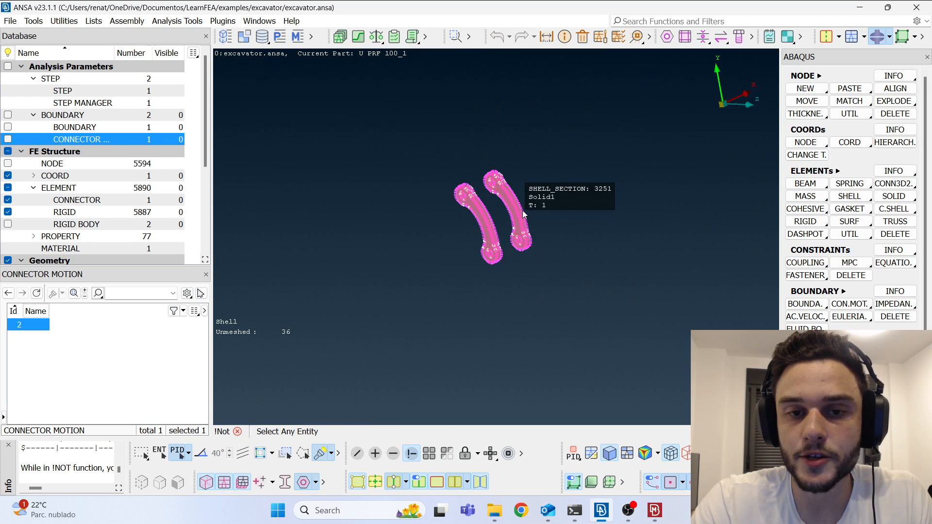
- Switch from the ABAQUS deck to the Classic Mesh tools for the two isolated links
scroll(485, 209, "up", 3)
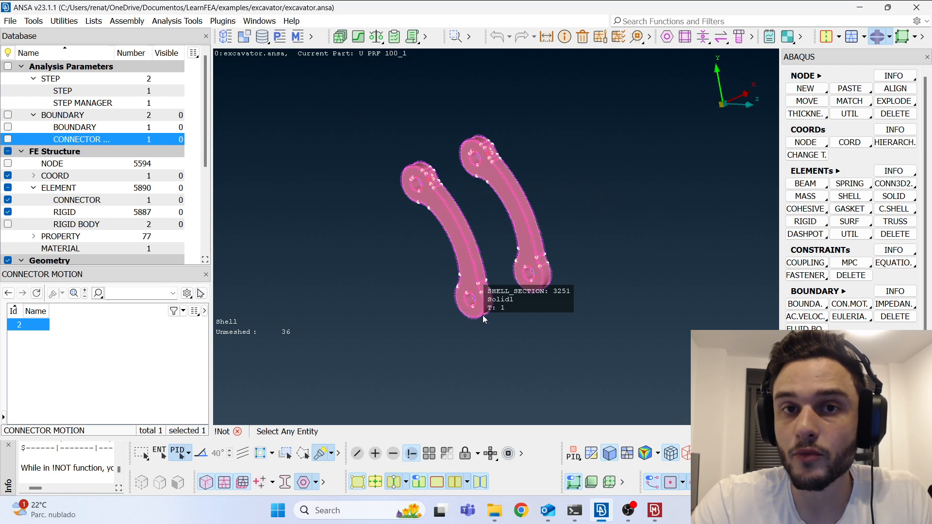
left_click_drag(468, 223, 455, 216, "ctrl")
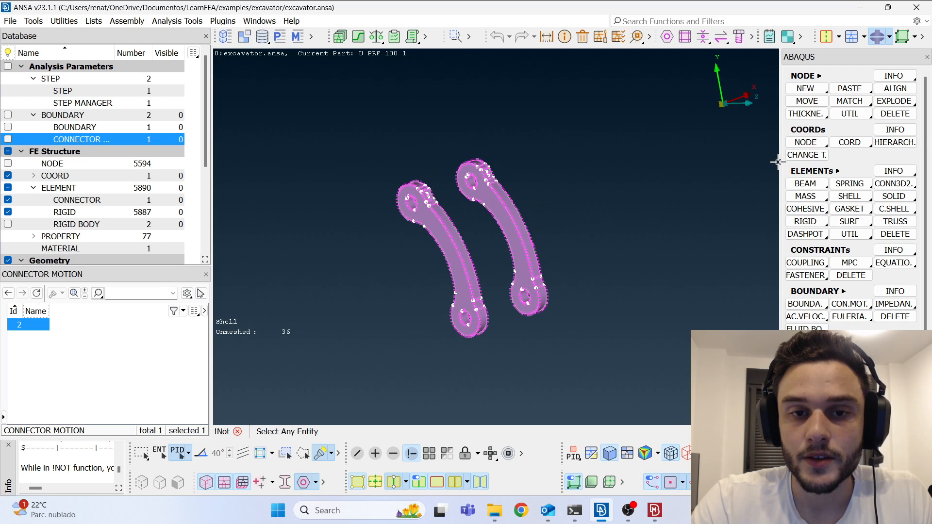
left_click(865, 38)
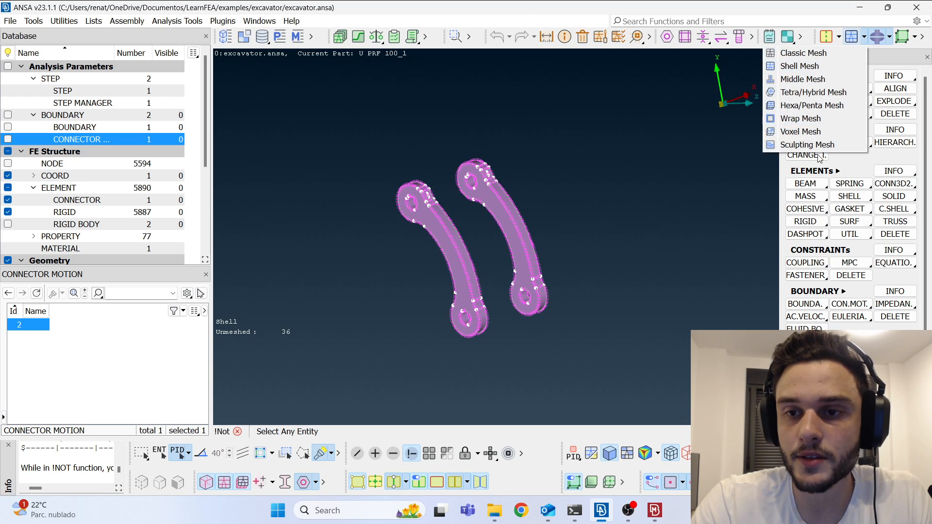
left_click(819, 54)
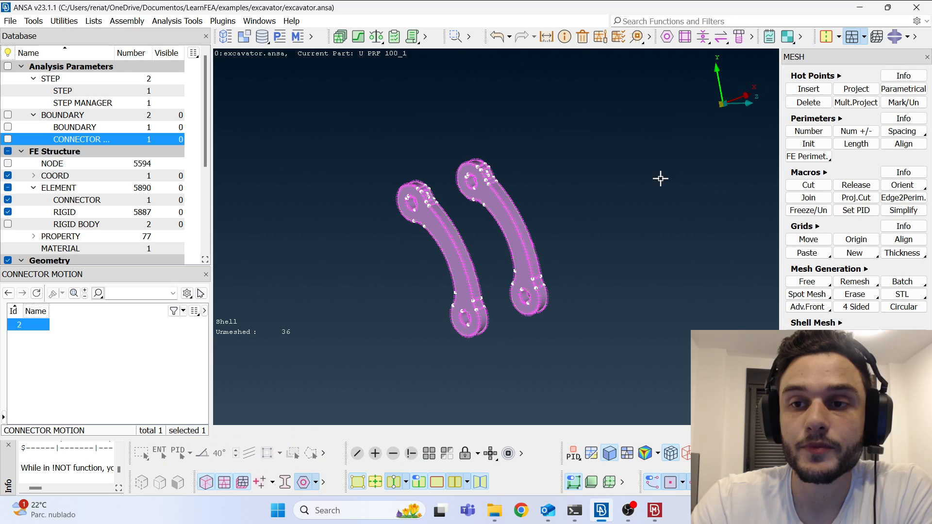
- Set the perimeter element length to 20 on all faces of both links, using the Length function with Macros selection
left_click(856, 144)
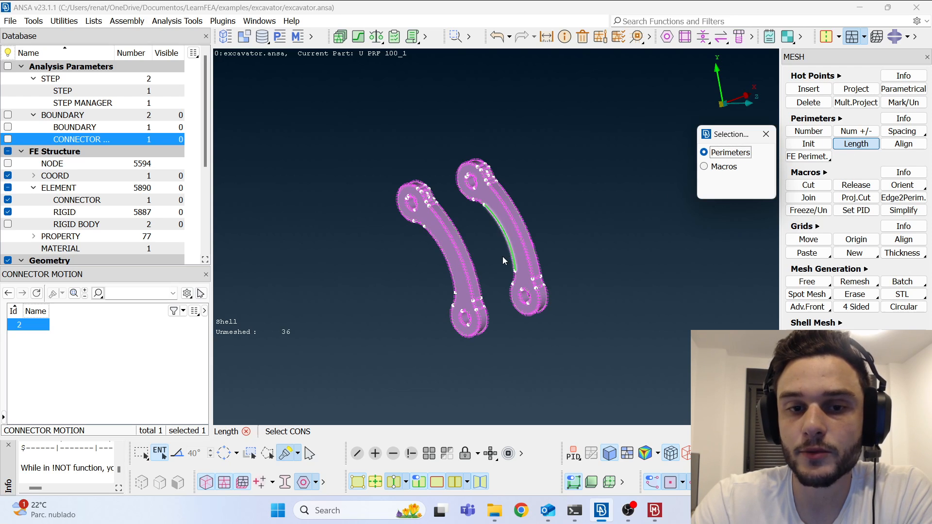
scroll(456, 234, "up", 5)
scroll(401, 190, "down", 3)
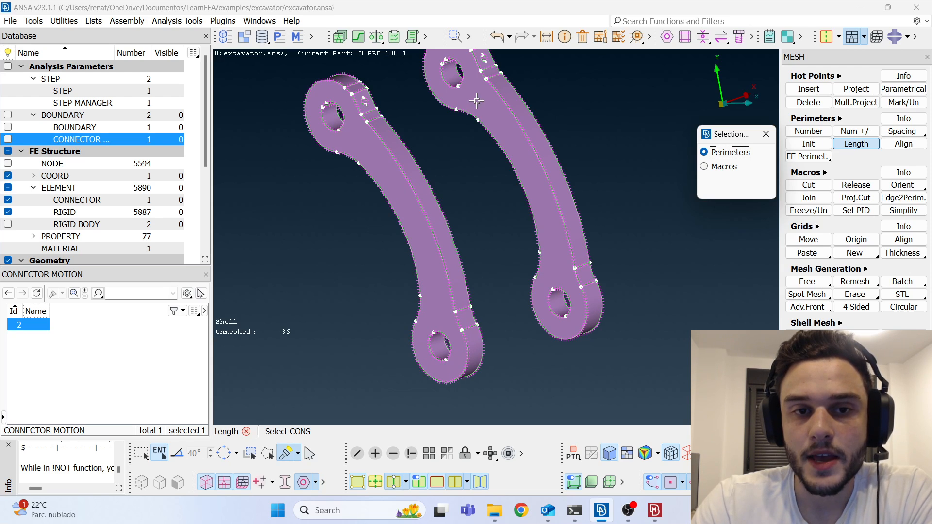
left_click(704, 166)
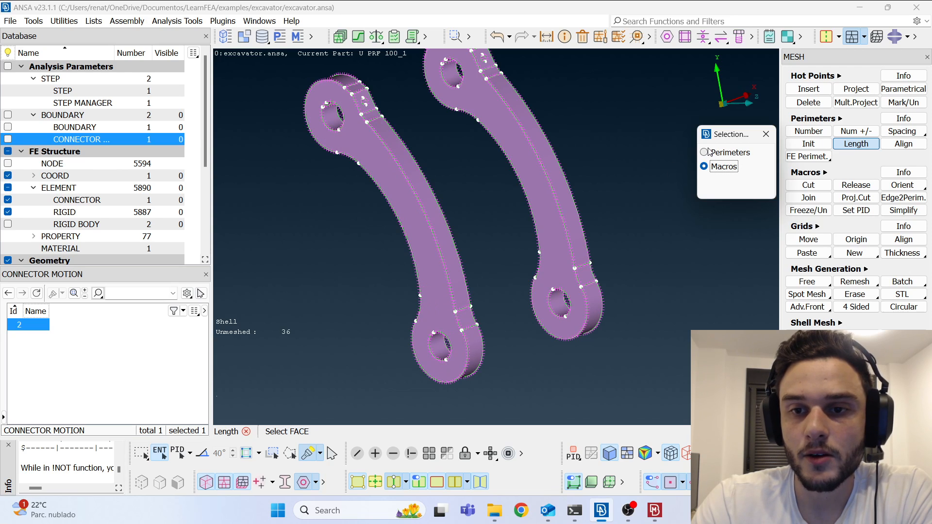
scroll(424, 234, "down", 4)
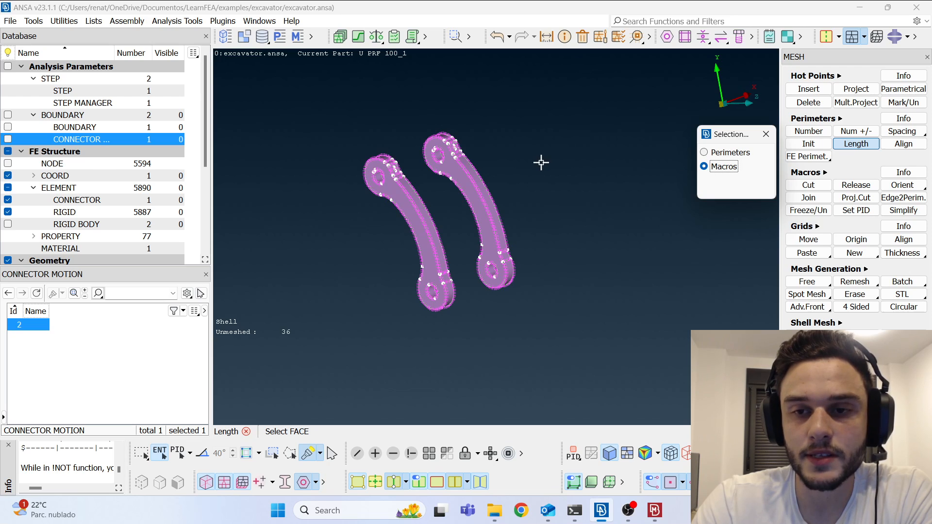
left_click_drag(723, 150, 640, 114)
left_click_drag(286, 80, 617, 383)
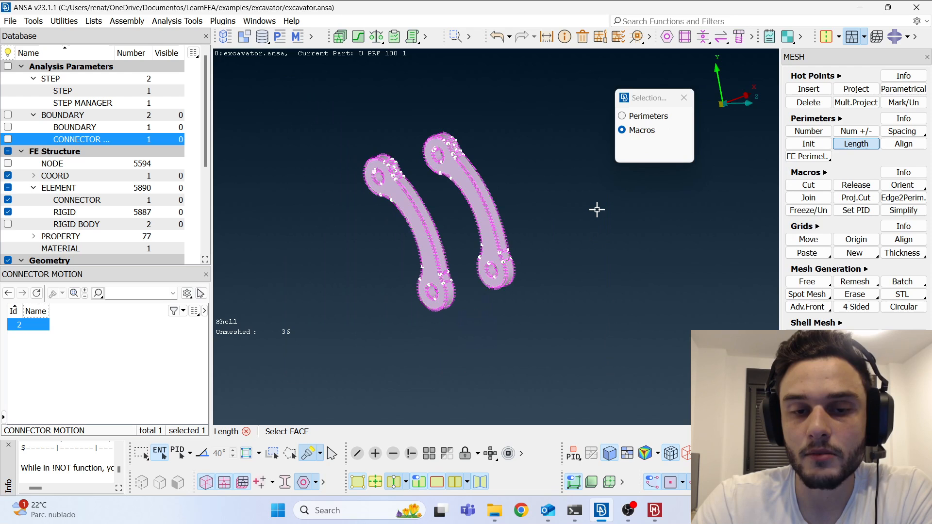
middle_click(562, 210)
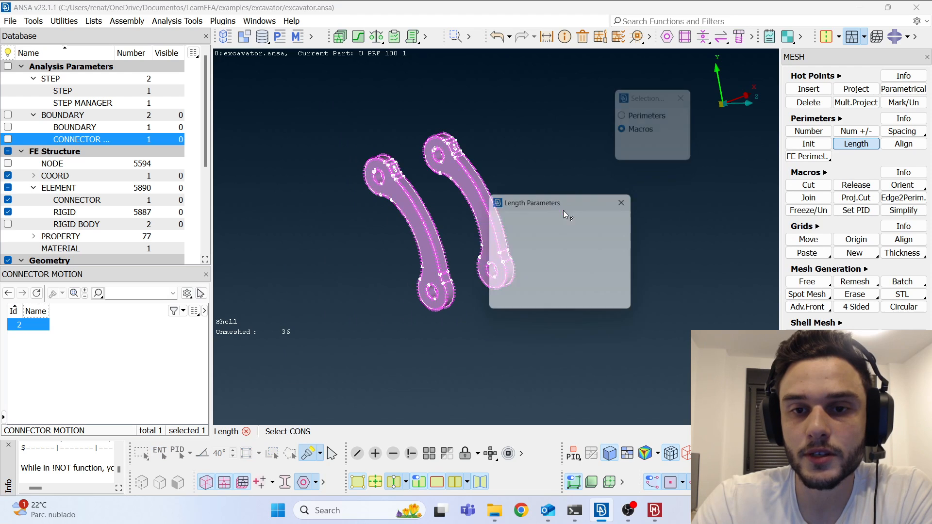
left_click_drag(558, 194, 516, 104)
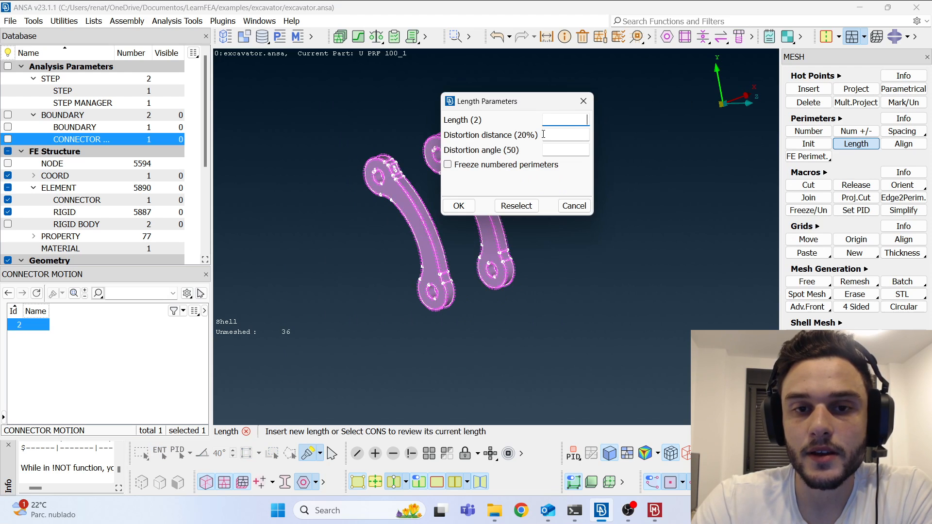
left_click(582, 124)
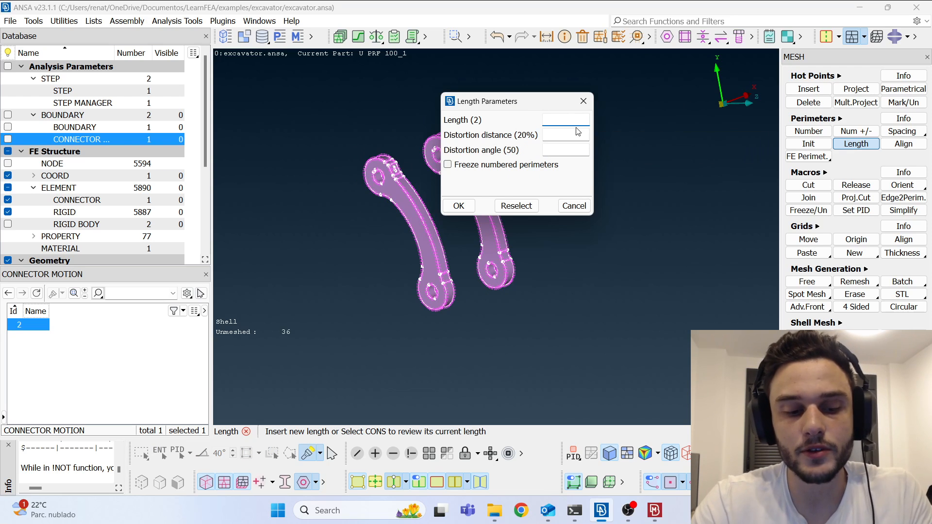
type("20")
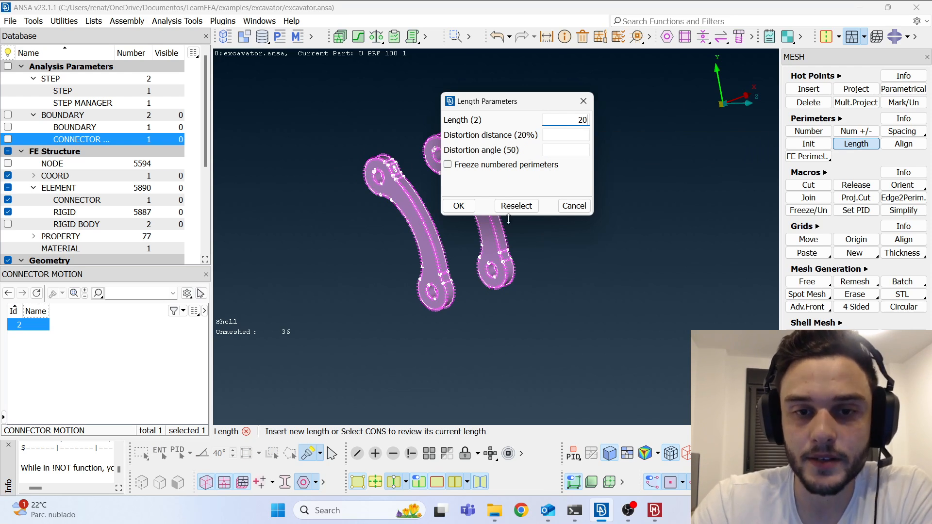
left_click(458, 206)
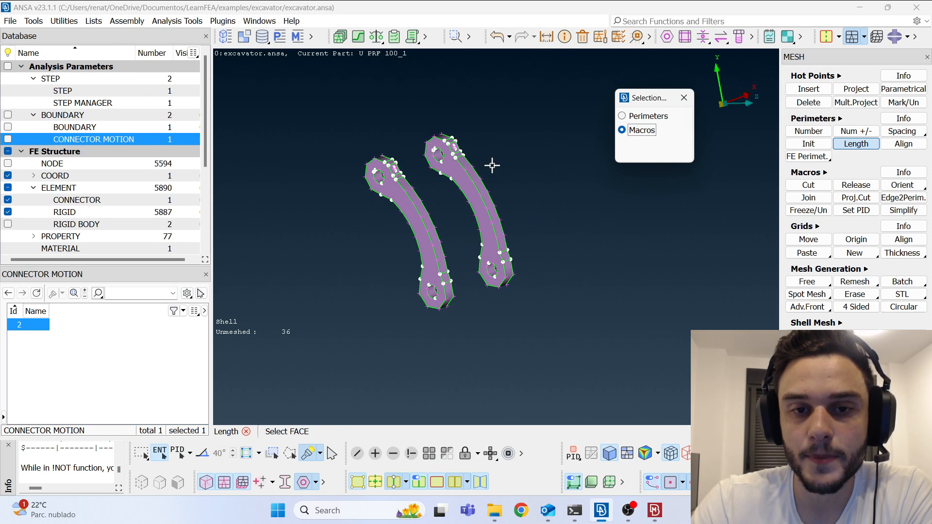
- Examine the perimeter node spacing along the curved edges and around the end holes of both links
scroll(410, 208, "up", 5)
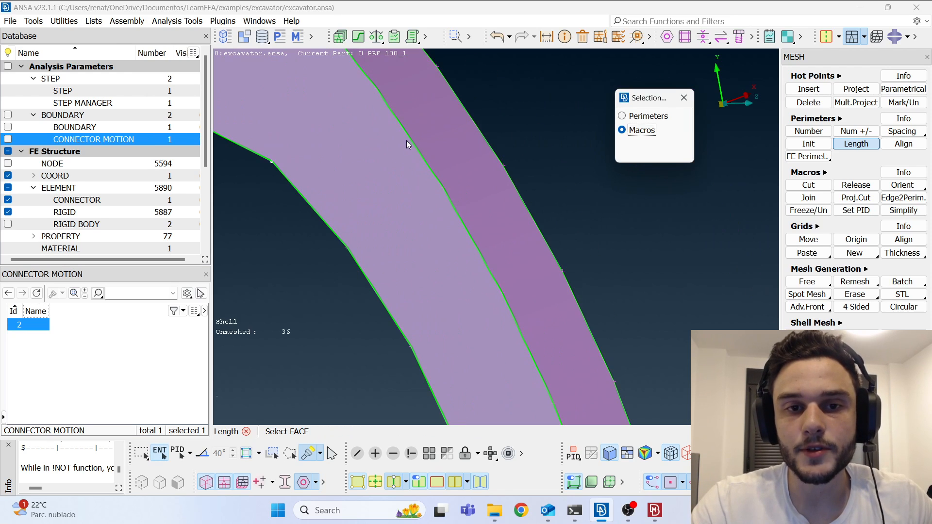
scroll(394, 121, "down", 2)
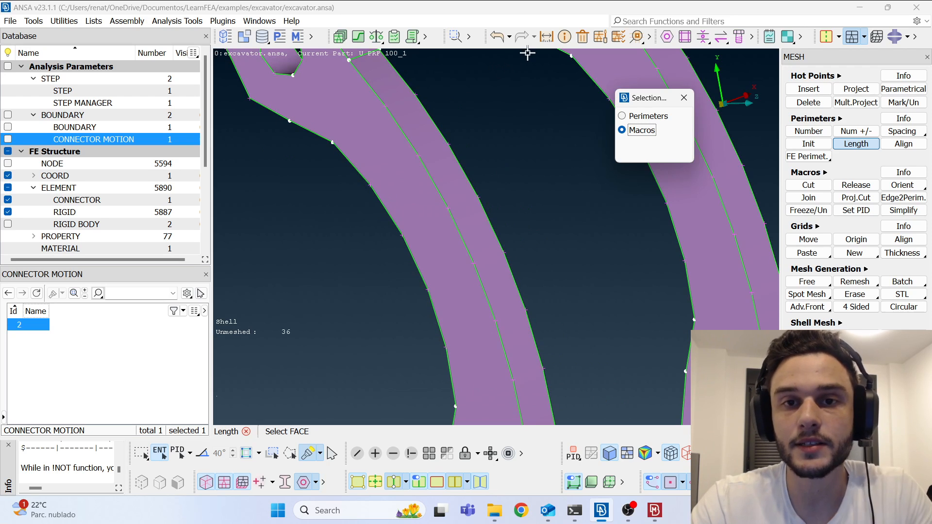
scroll(434, 111, "down", 5)
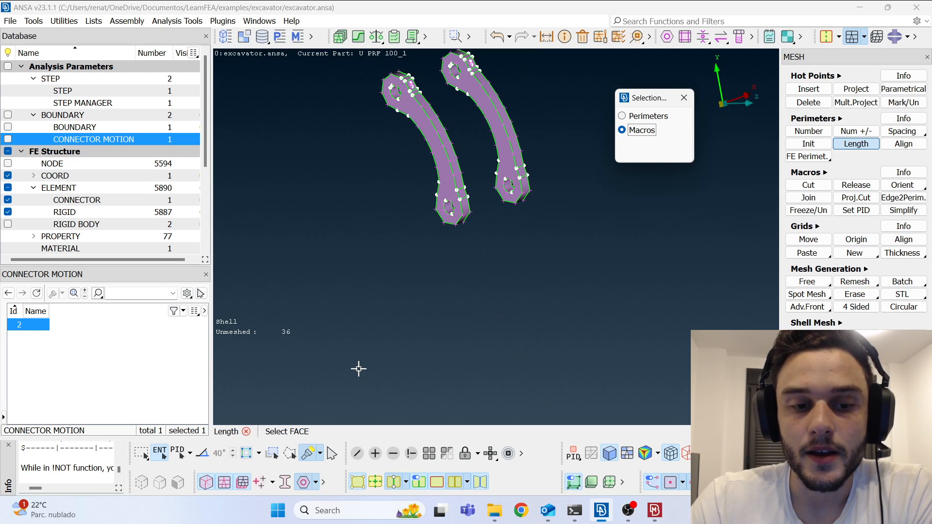
scroll(459, 143, "up", 3)
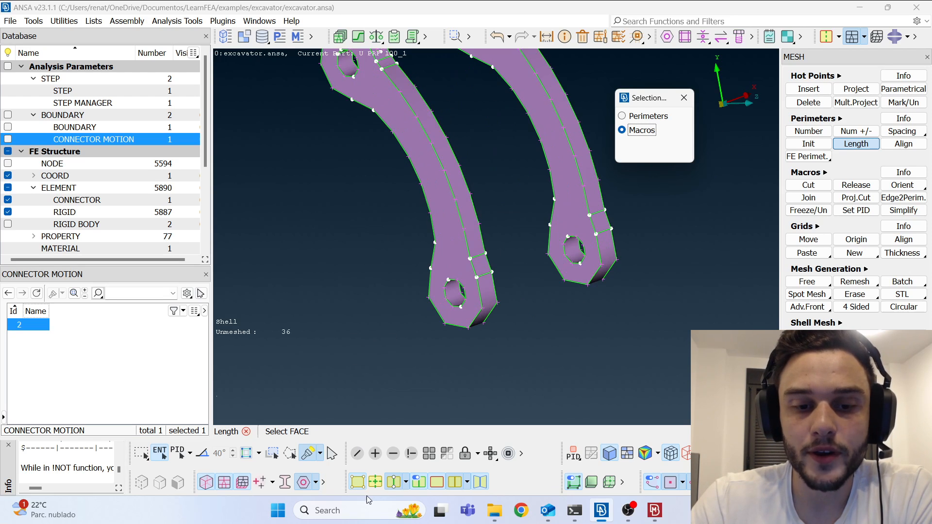
- Check the display options for hot points, spots and perimeter grids, and end the Length function
left_click(406, 482)
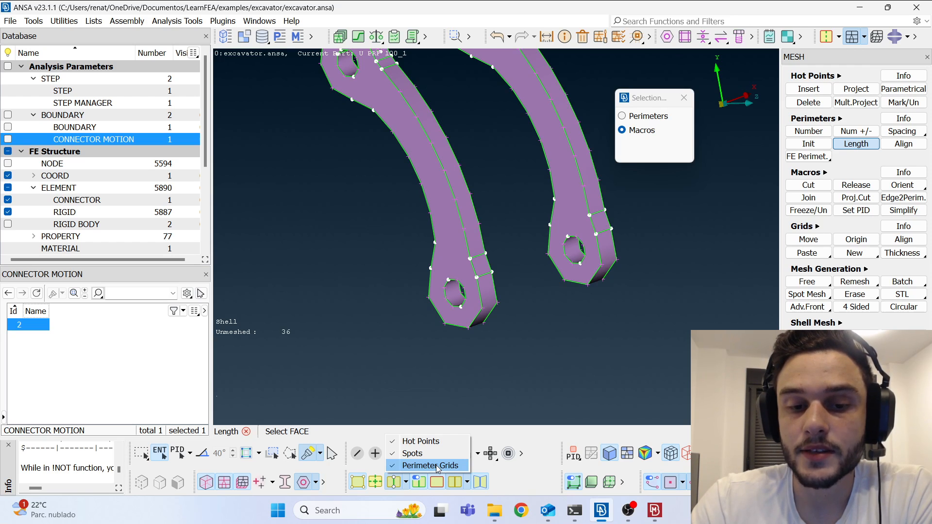
left_click(545, 304)
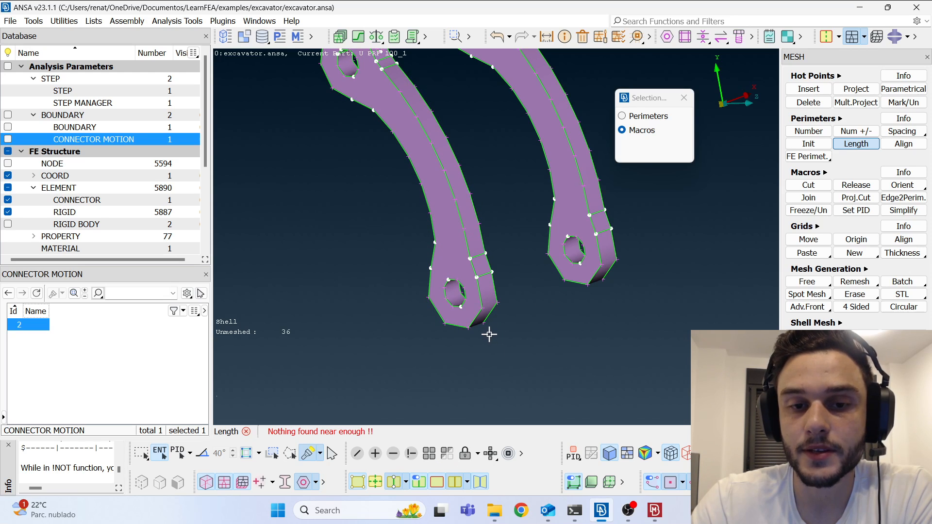
scroll(479, 334, "down", 4)
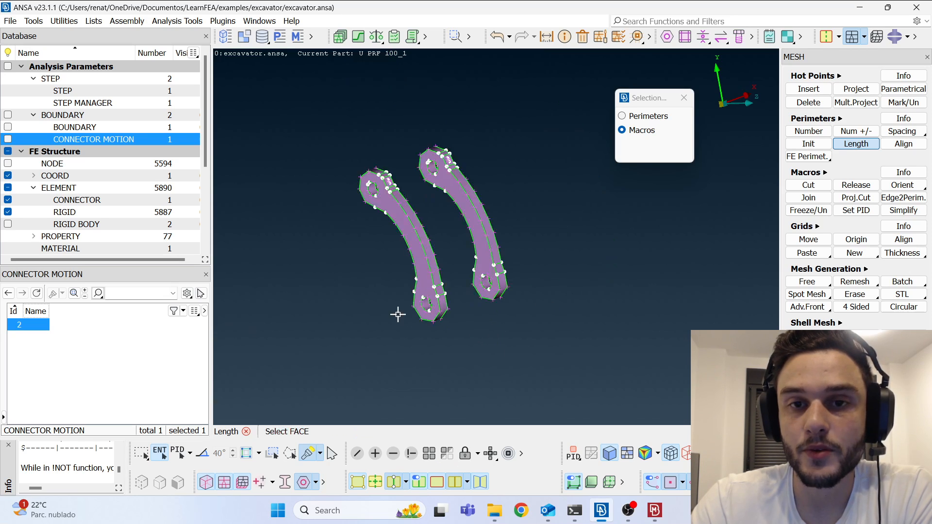
left_click(683, 107)
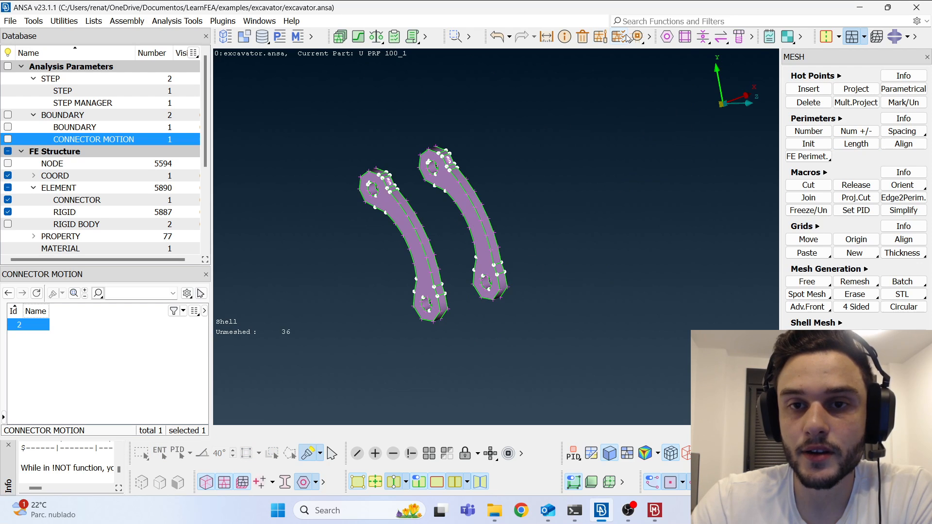
- Set the mesh parameters' target length to 20, keeping the General, Mixed and 1st Order options
left_click(601, 39)
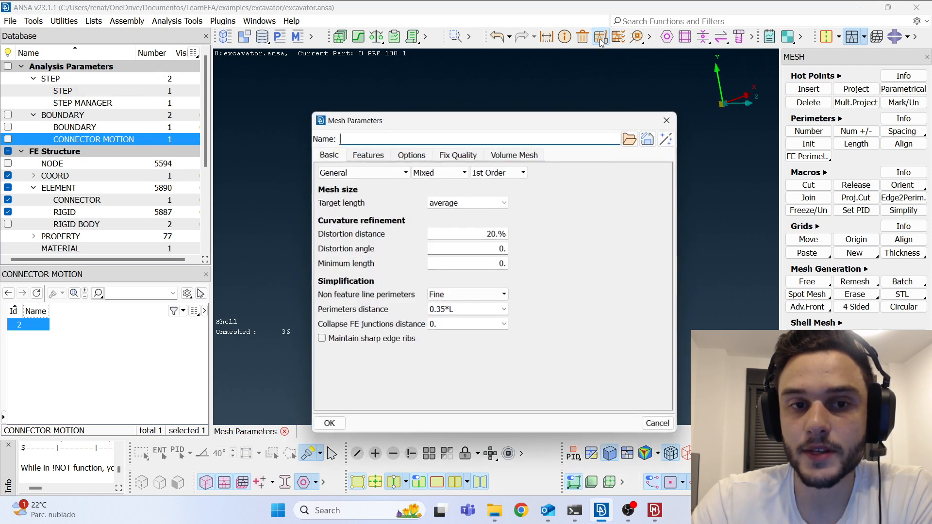
left_click(469, 202)
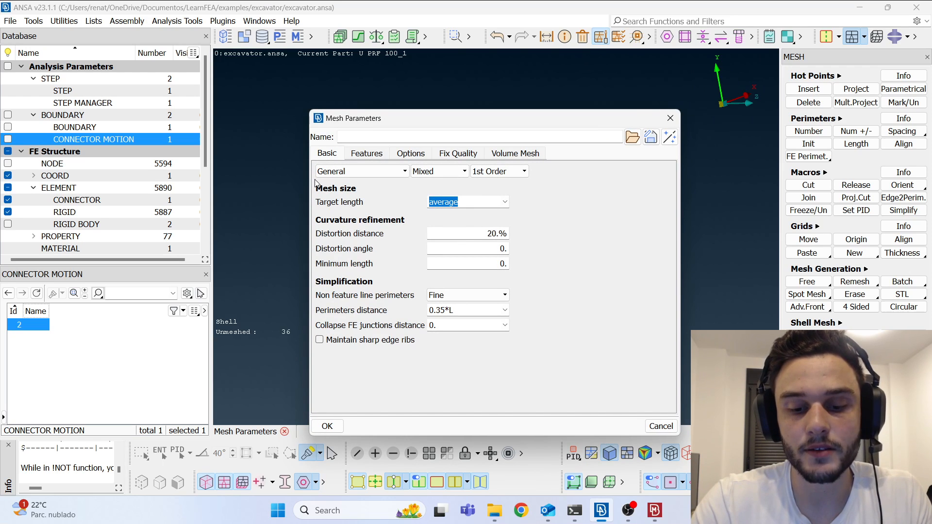
type("20")
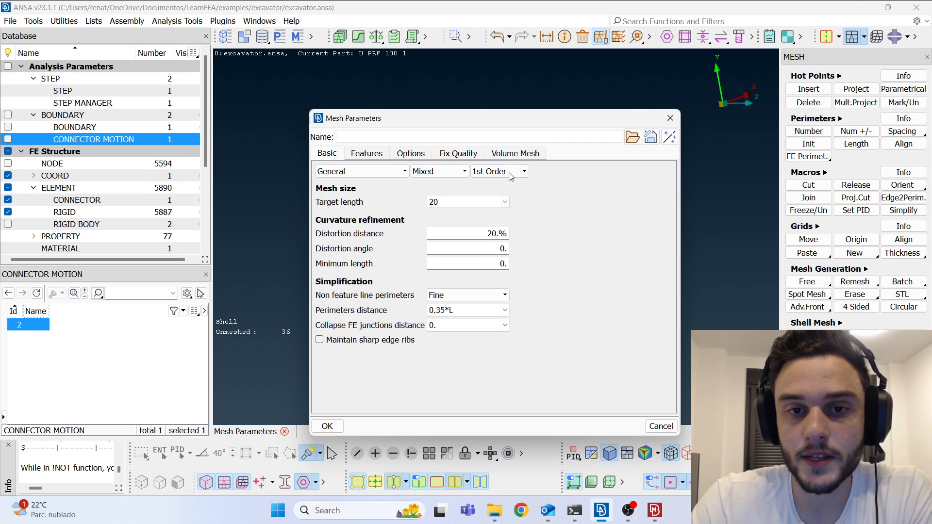
left_click_drag(523, 126, 350, 46)
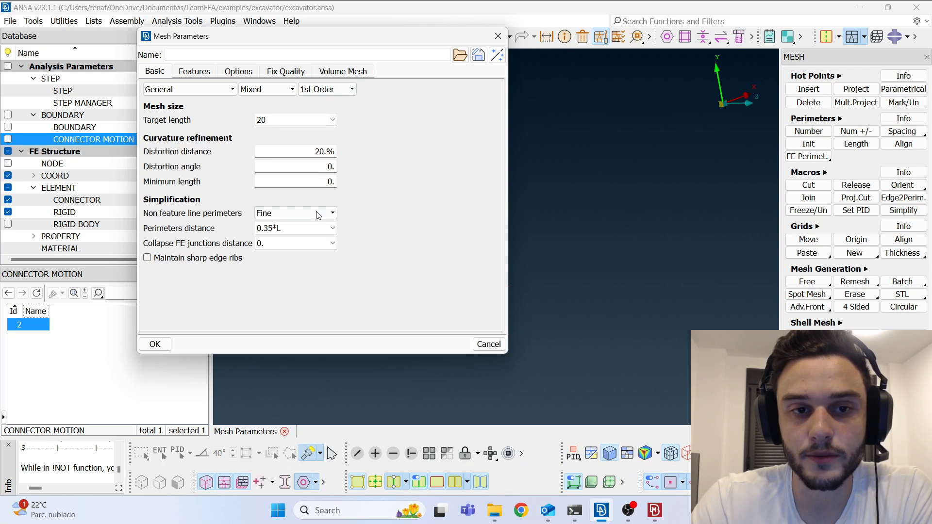
left_click(155, 344)
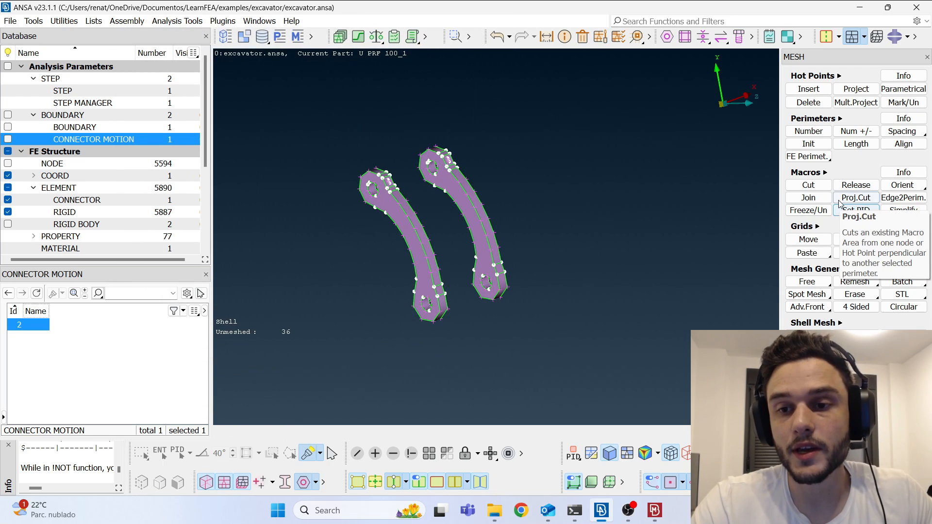
- Mesh all faces of both curved links with the Free algorithm, using its Select option
left_click(849, 187)
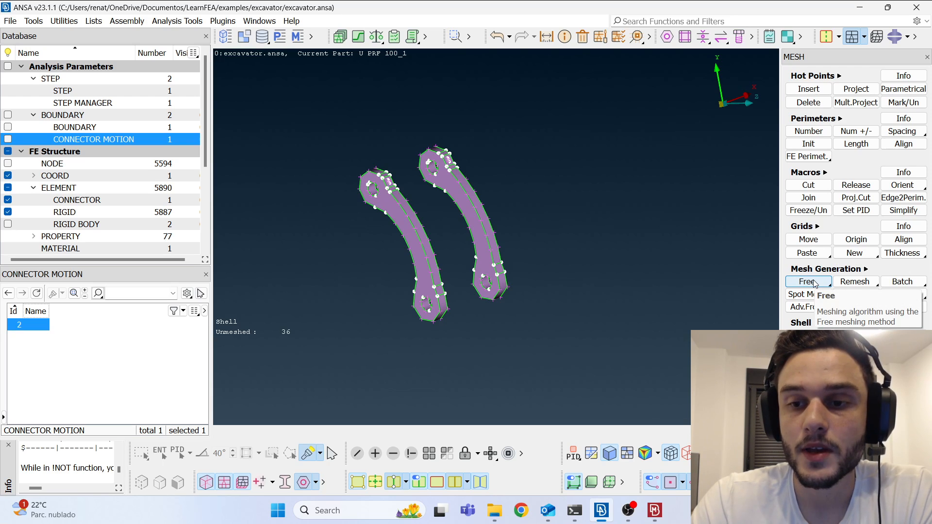
right_click(815, 283)
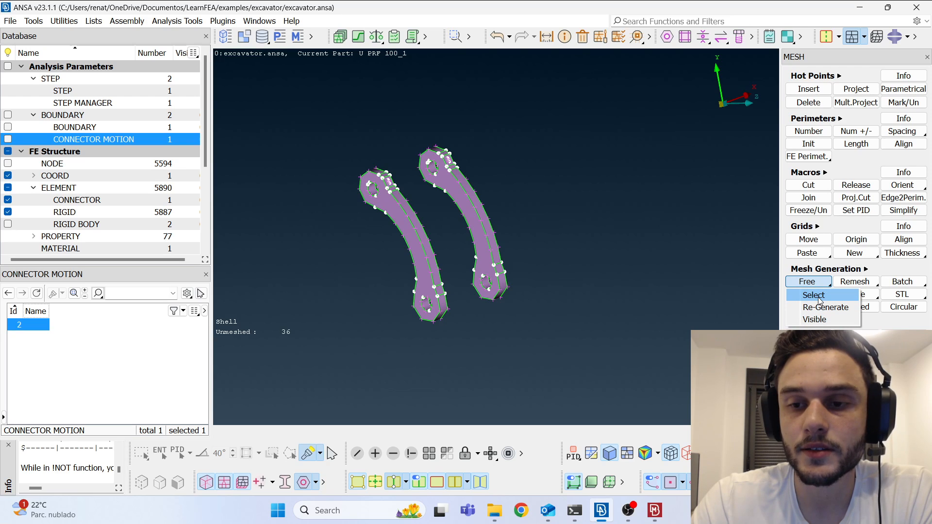
left_click(813, 295)
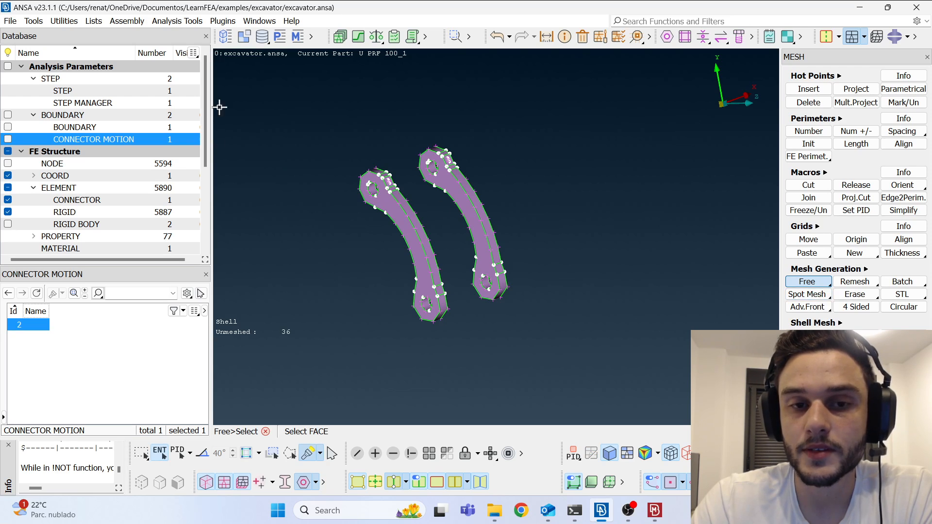
middle_click(585, 236)
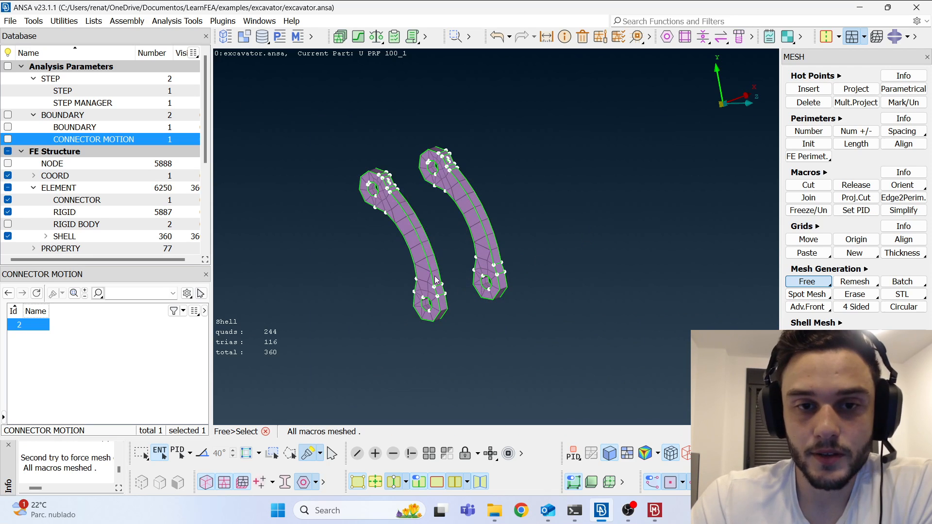
- Inspect the shell mesh around a link's lower end hole and check what is displayed with macro visibility switched off
scroll(427, 310, "up", 6)
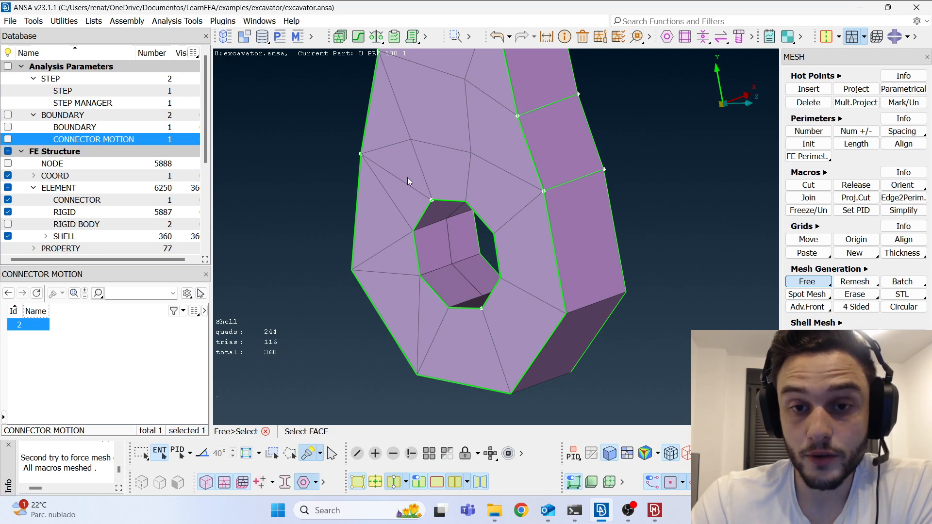
scroll(384, 325, "down", 6)
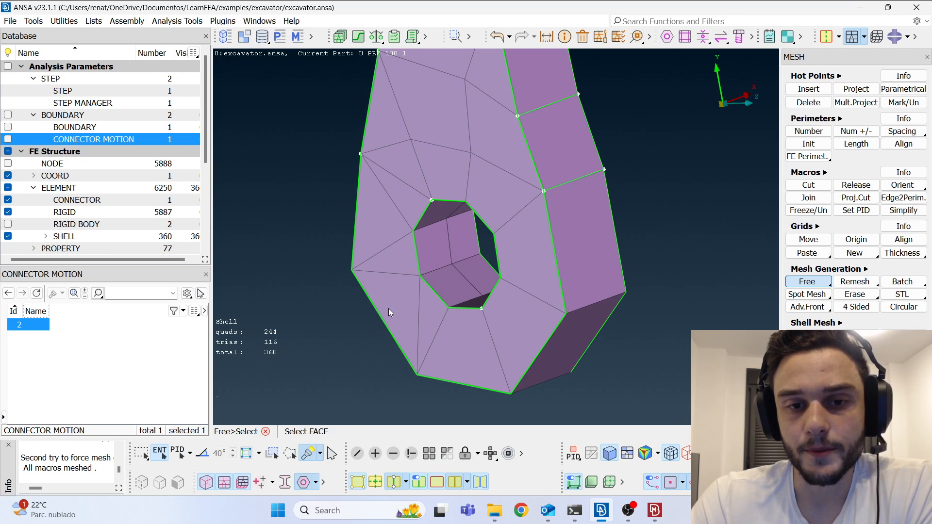
scroll(409, 327, "down", 3)
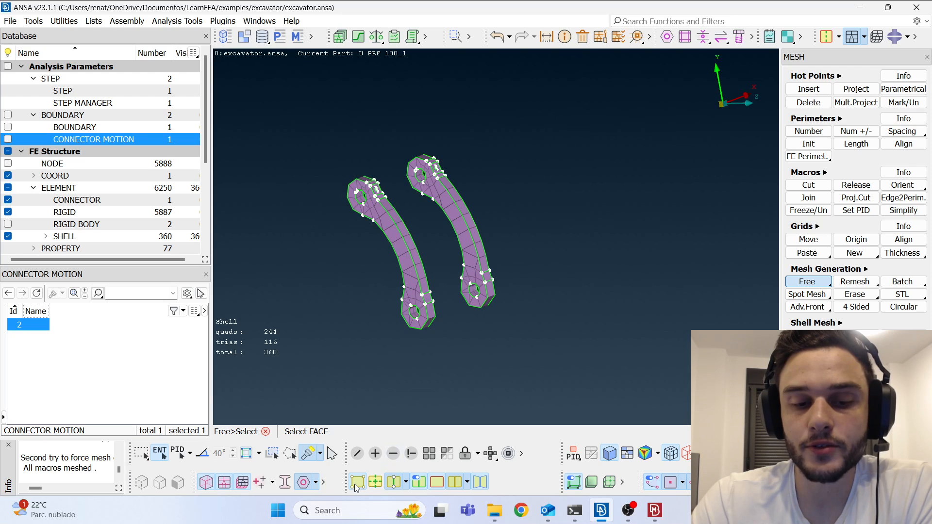
left_click(356, 483)
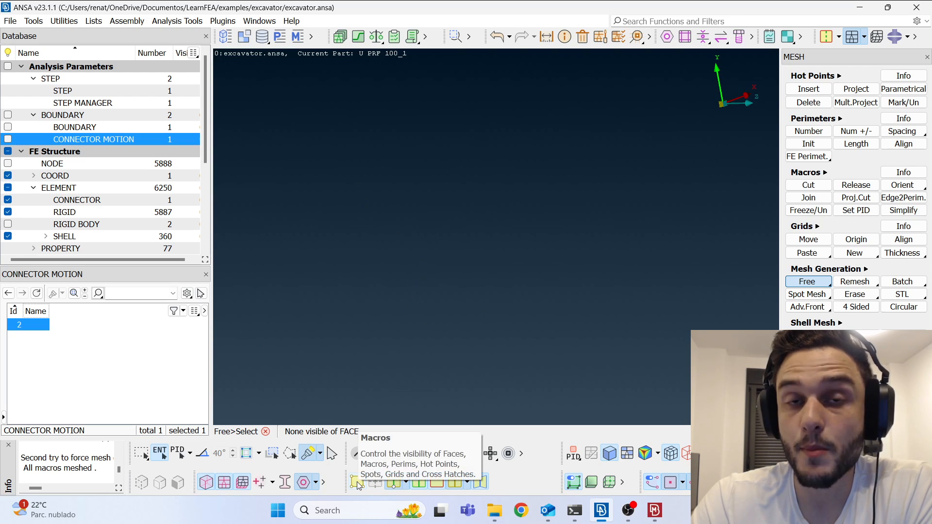
left_click(357, 482)
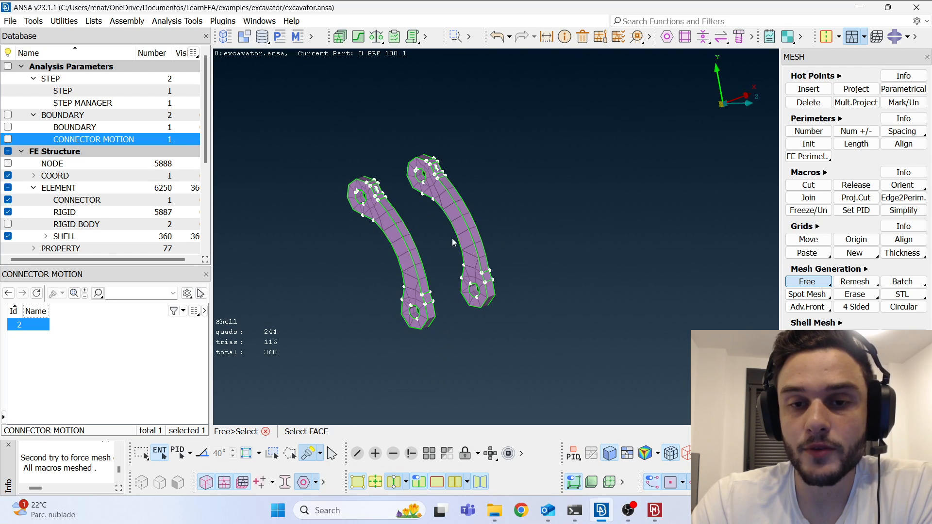
- Release the mesh of both links from their geometry with the Volume Mesh Release function, and hide the macros
left_click(877, 35)
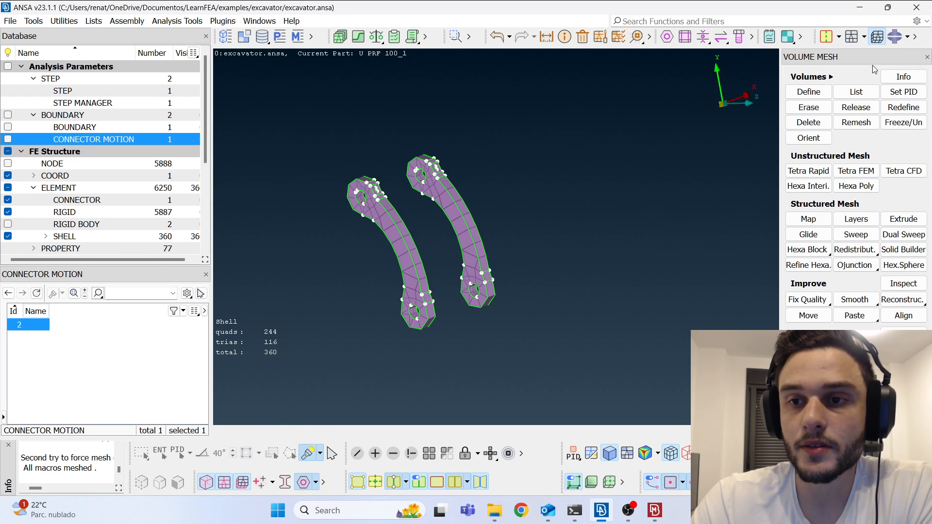
left_click(866, 109)
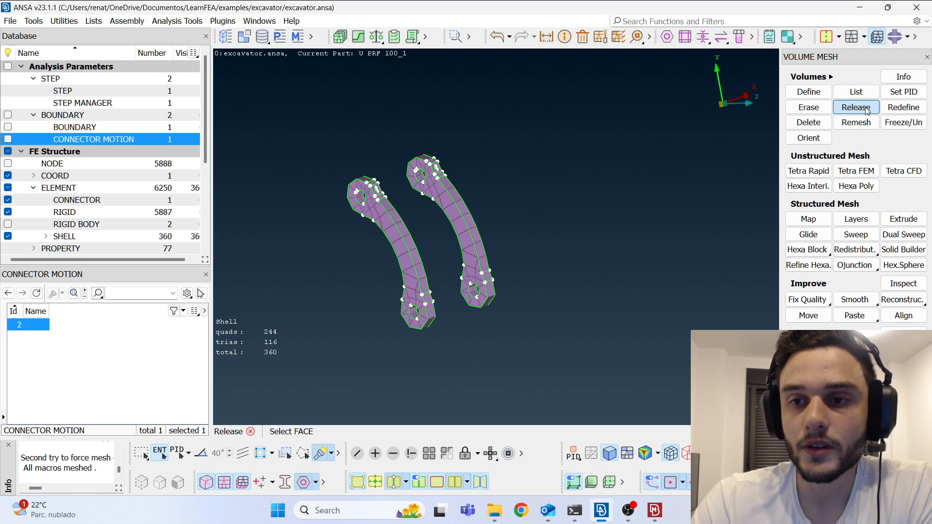
left_click_drag(286, 108, 615, 373)
middle_click(539, 264)
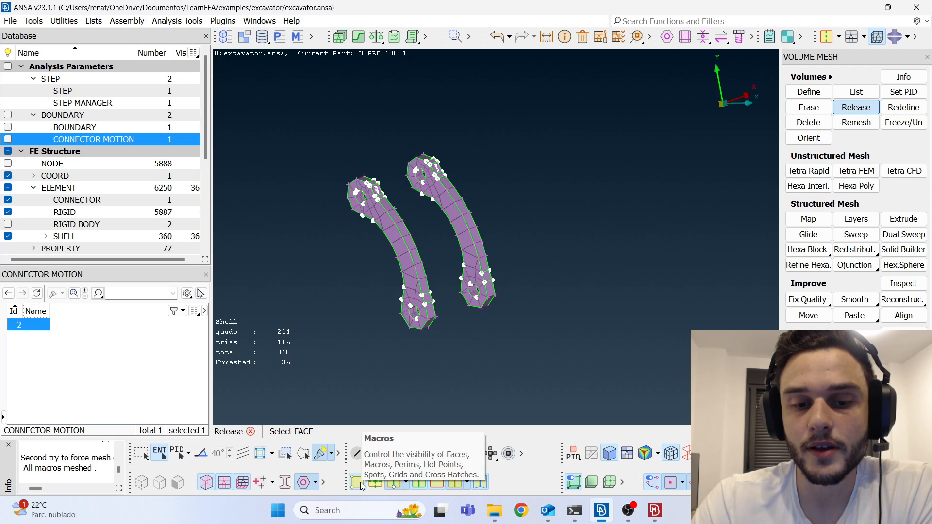
left_click(360, 482)
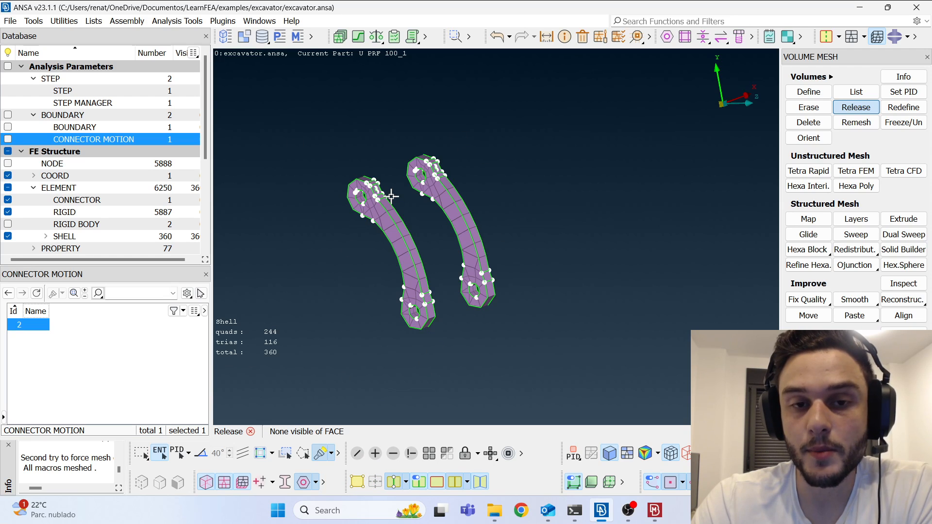
- In the ABAQUS deck, change all 2D elements of both links from SHELL to R3D
left_click(896, 37)
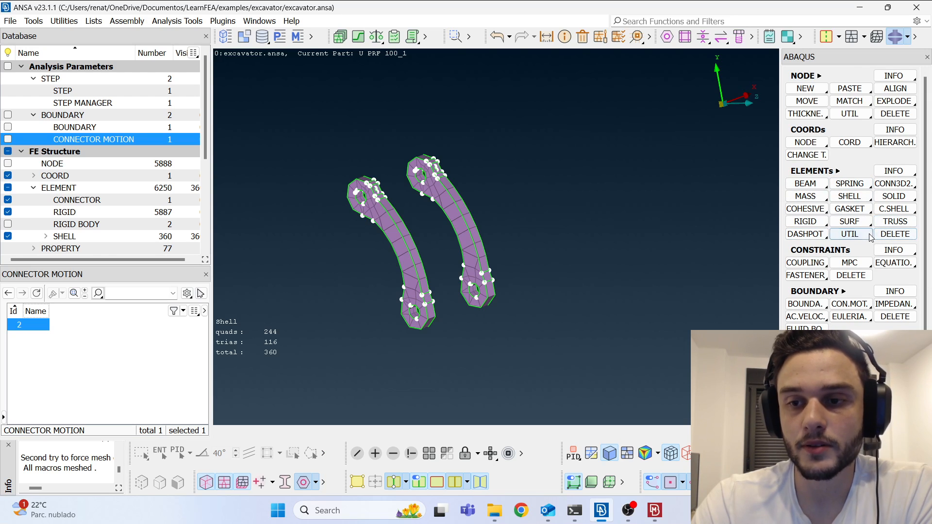
left_click(859, 234)
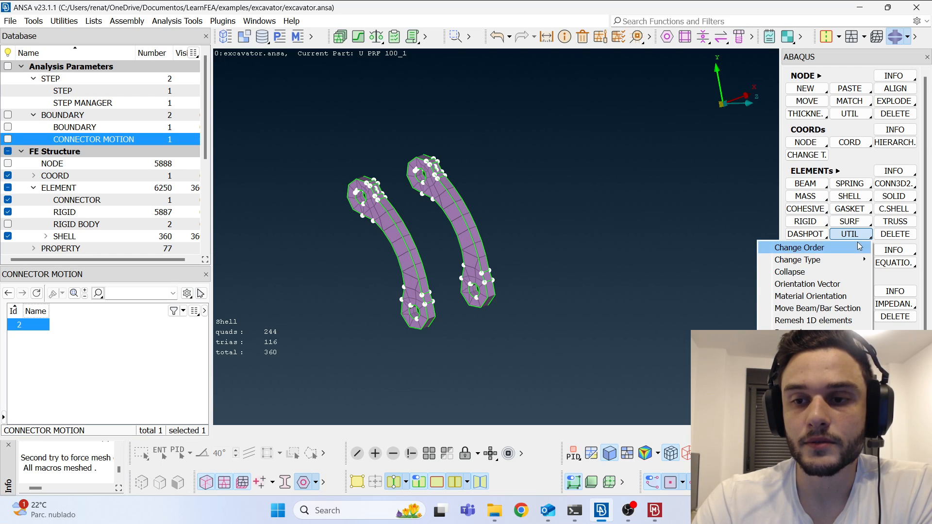
mouse_move(855, 265)
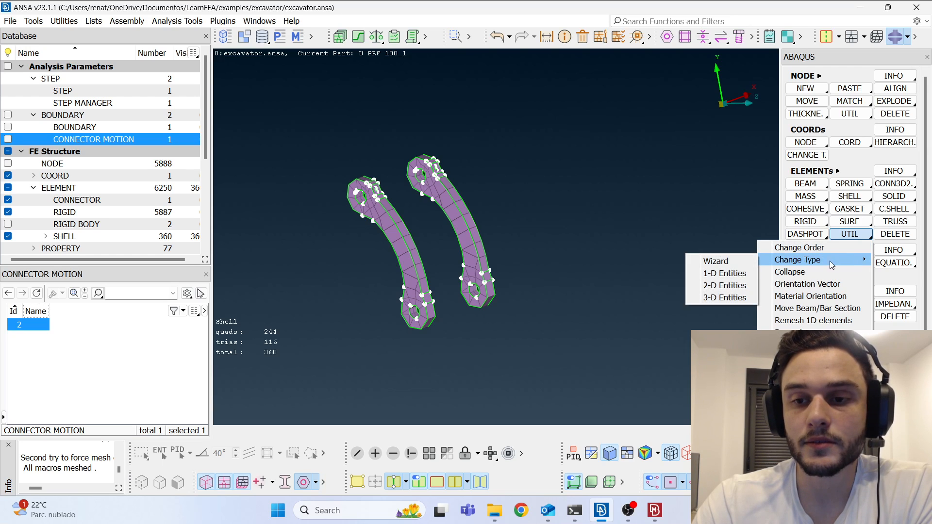
left_click(726, 286)
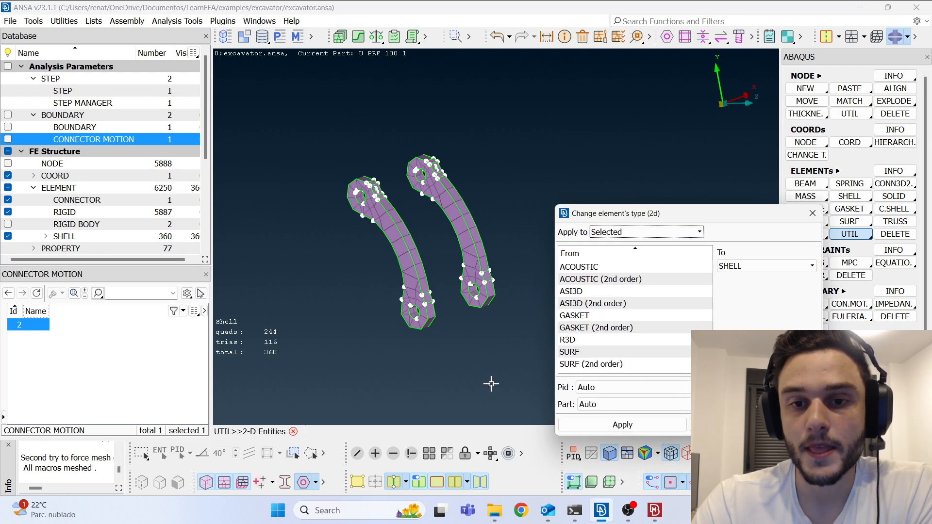
left_click(733, 267)
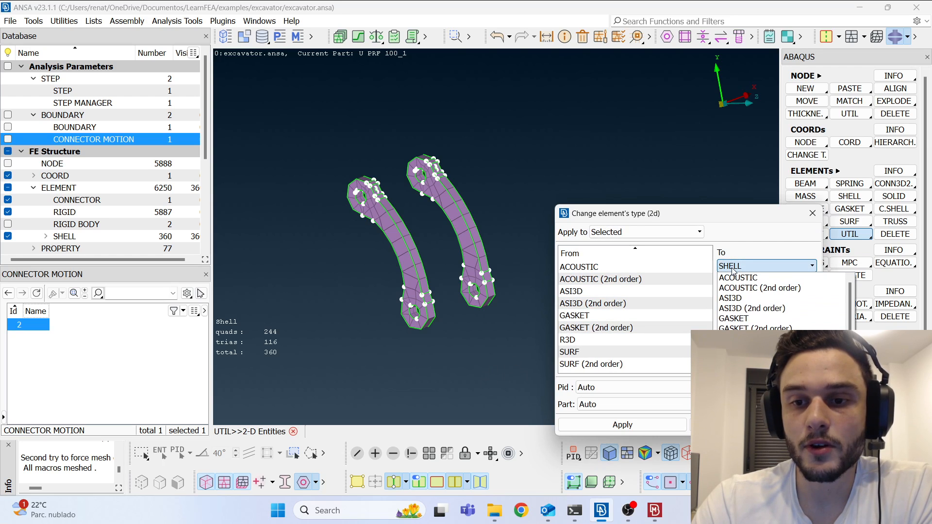
left_click(735, 339)
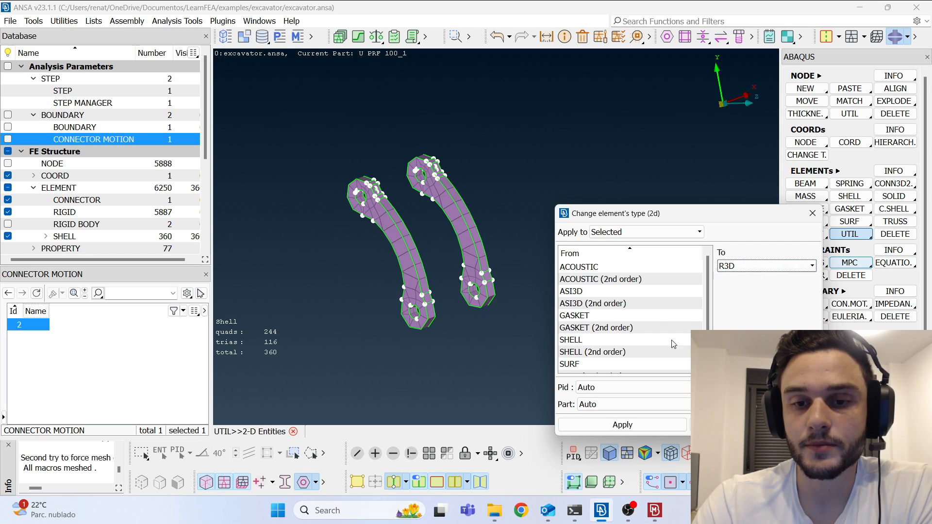
left_click(583, 345)
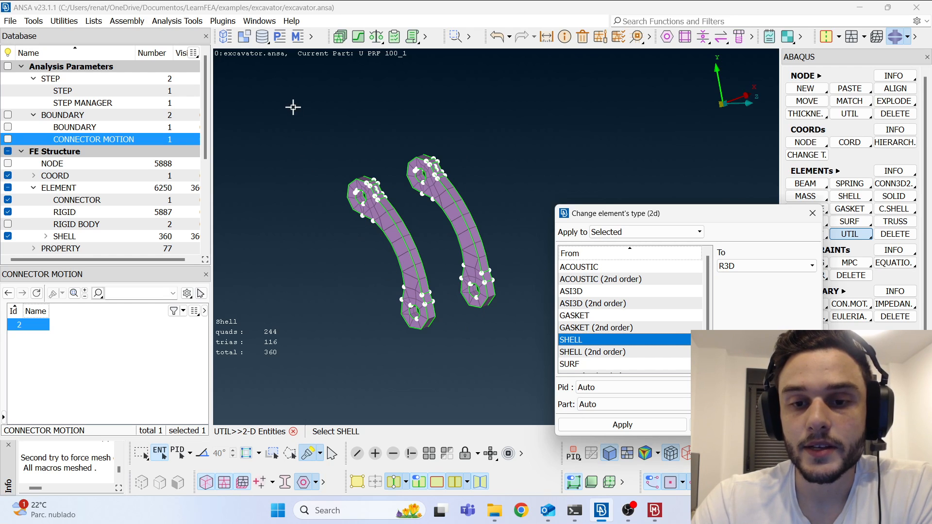
left_click_drag(293, 107, 534, 411)
middle_click(422, 249)
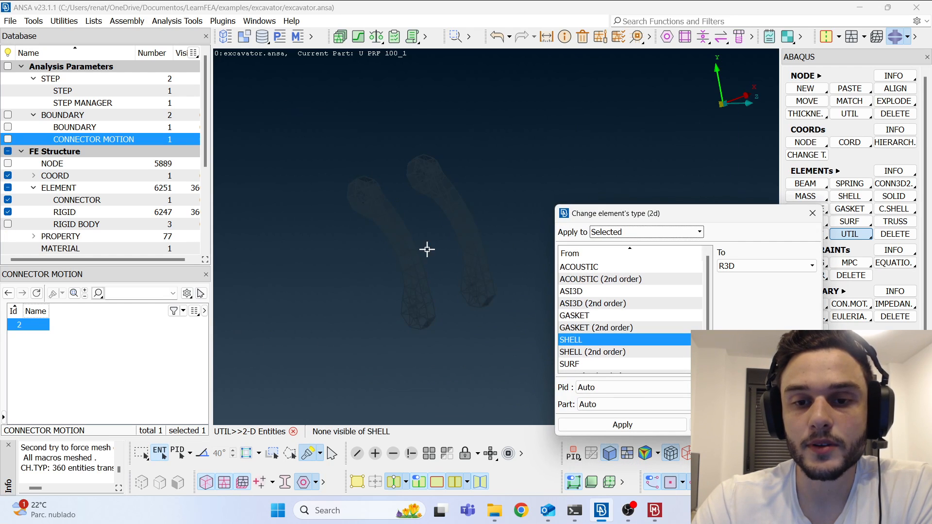
left_click(813, 214)
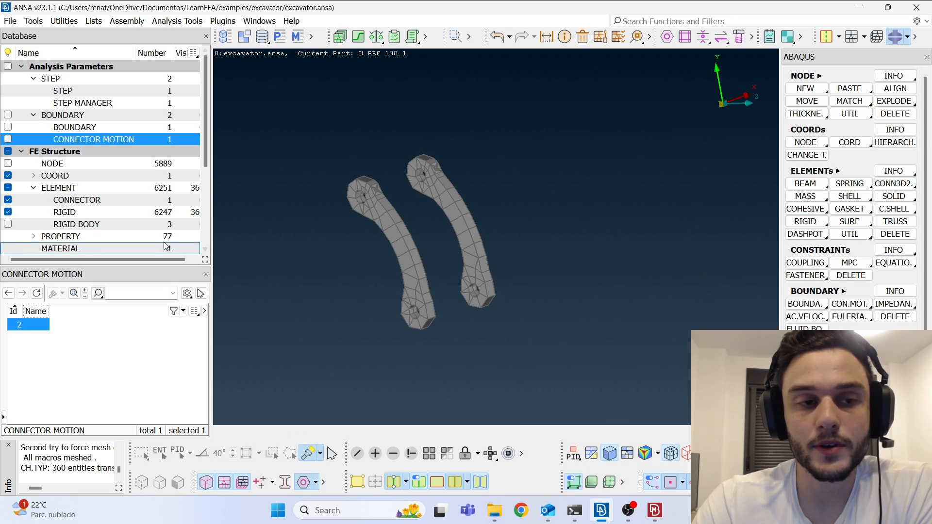
- Open the unnamed third rigid body's definition and name it connecting_mech_1
left_click(51, 187)
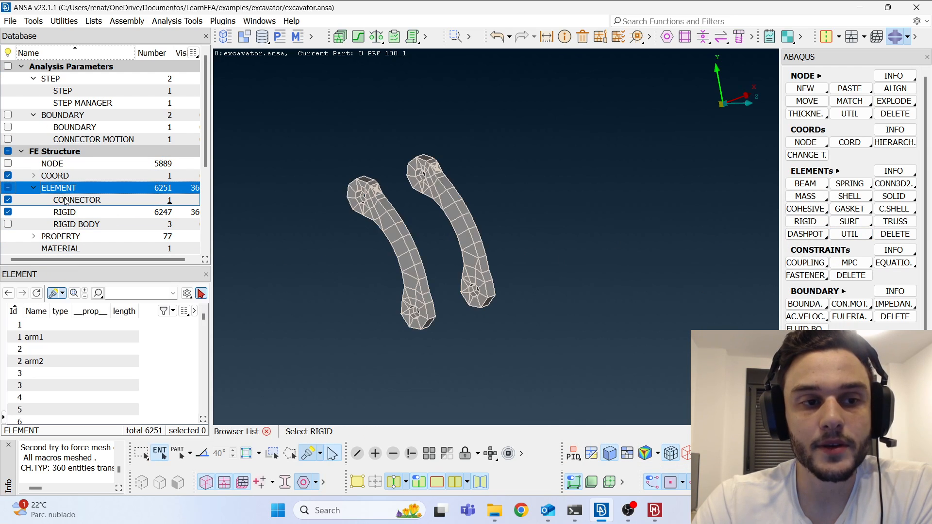
left_click(90, 225)
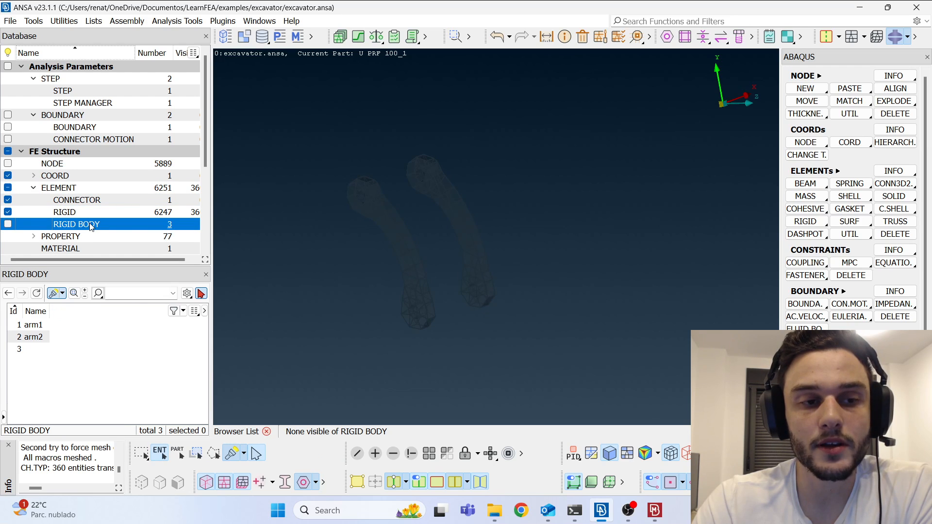
left_click(43, 349)
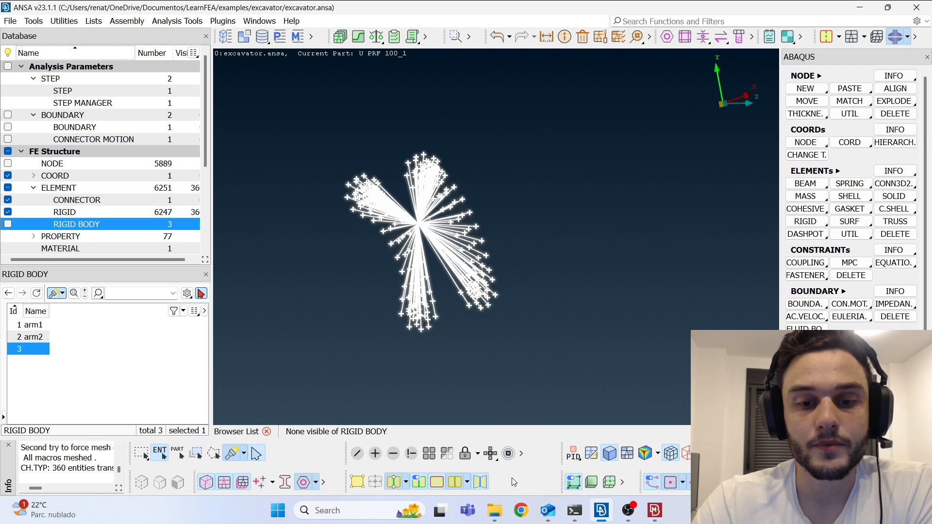
double_click(35, 350)
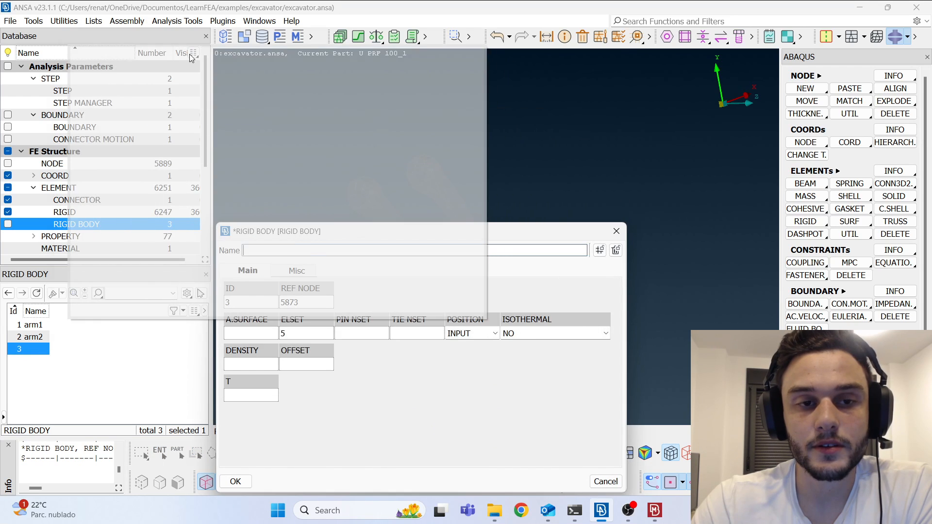
left_click_drag(335, 236, 191, 57)
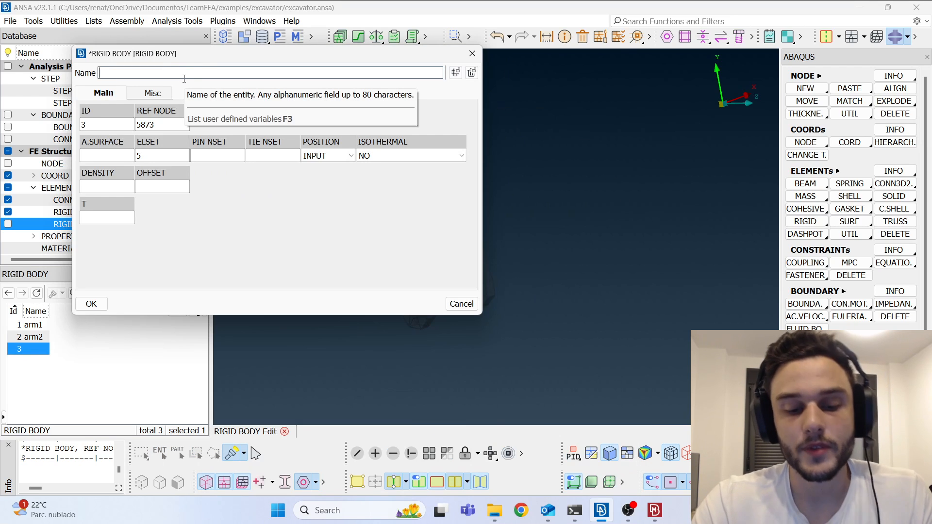
type("connecting_mech_1")
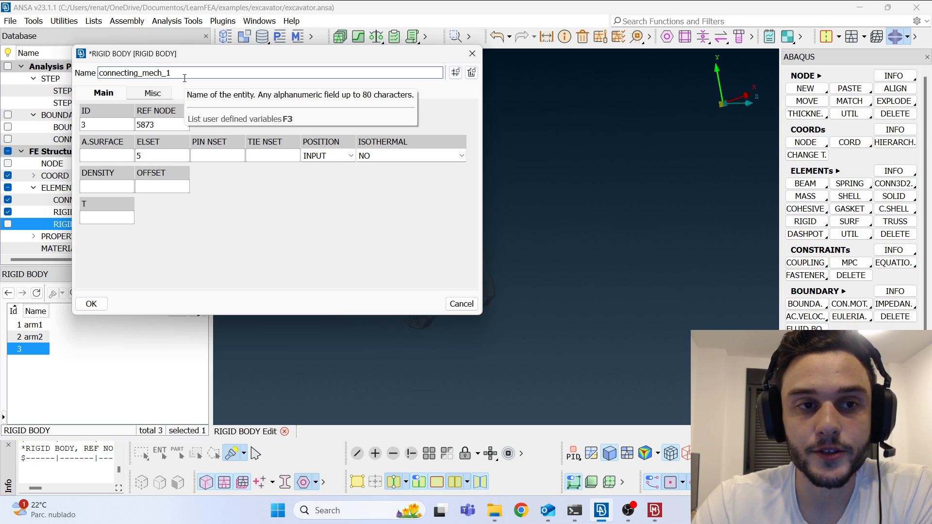
left_click_drag(200, 58, 232, 53)
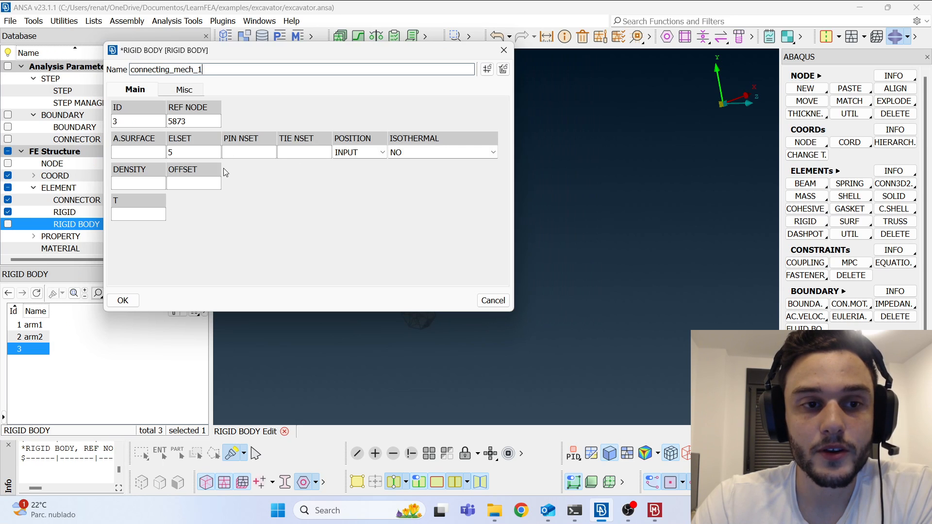
- Check the rigid body's reference node setting against the two curved links and accept the definition
double_click(196, 121)
left_click_drag(222, 54, 635, 45)
scroll(437, 241, "up", 4)
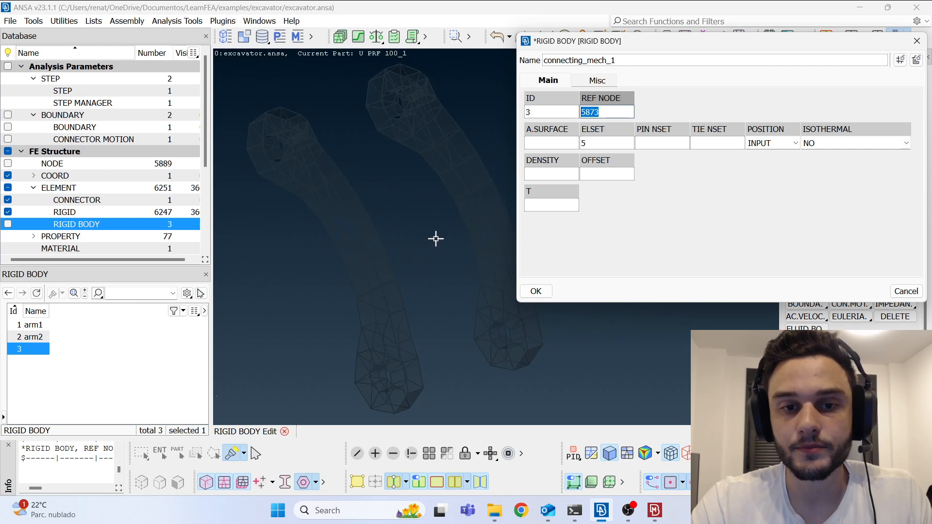
left_click_drag(437, 241, 399, 245, "ctrl")
left_click_drag(420, 214, 394, 226, "ctrl")
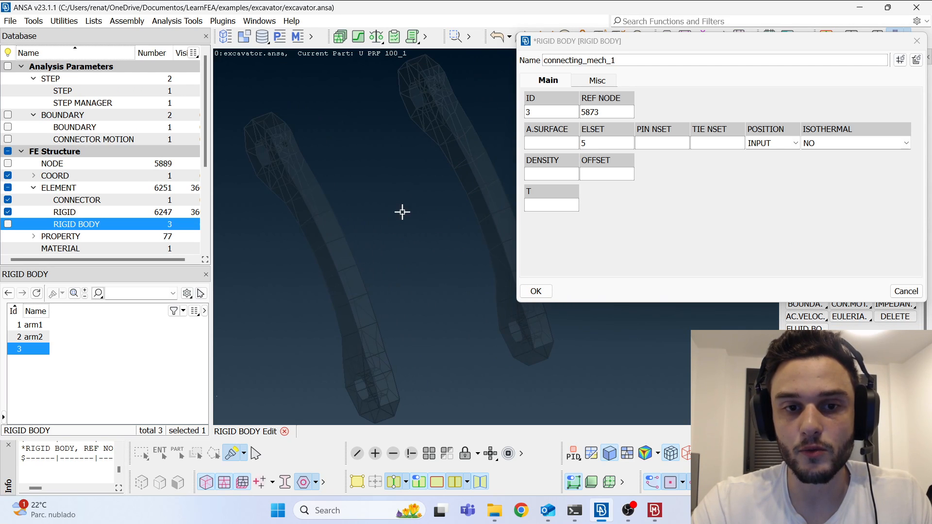
left_click(535, 292)
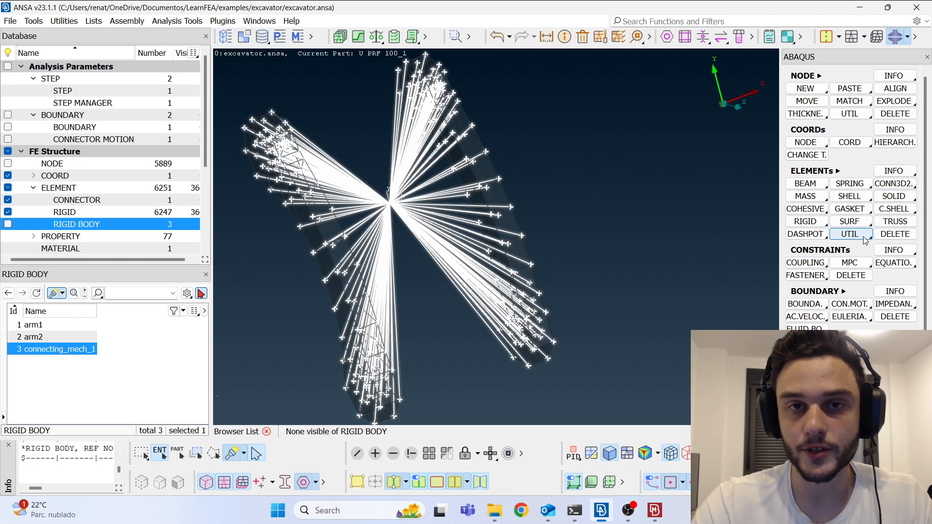
- Reopen the connecting_mech_1 definition and review its reference node, ELSET and TIE NSET settings
double_click(83, 349)
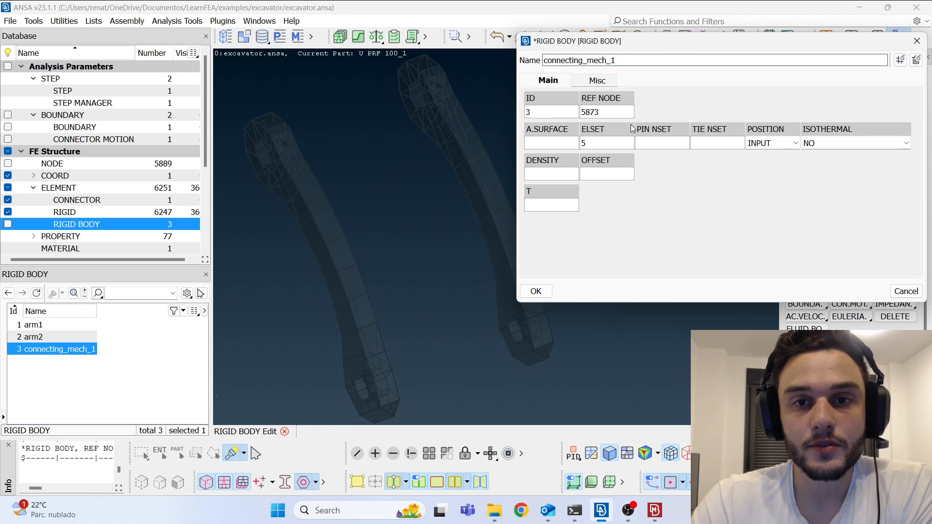
left_click_drag(668, 45, 718, 57)
double_click(263, 120)
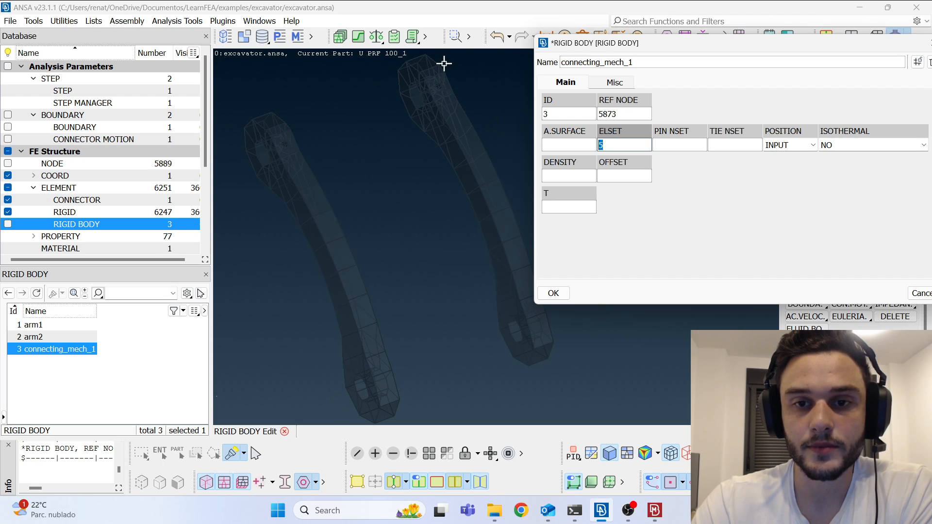
left_click_drag(643, 45, 502, 36)
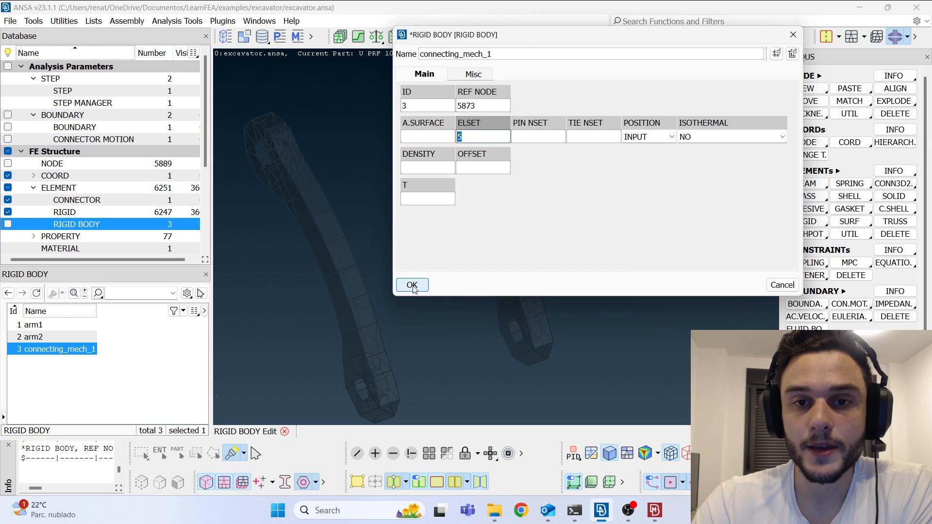
left_click(603, 134)
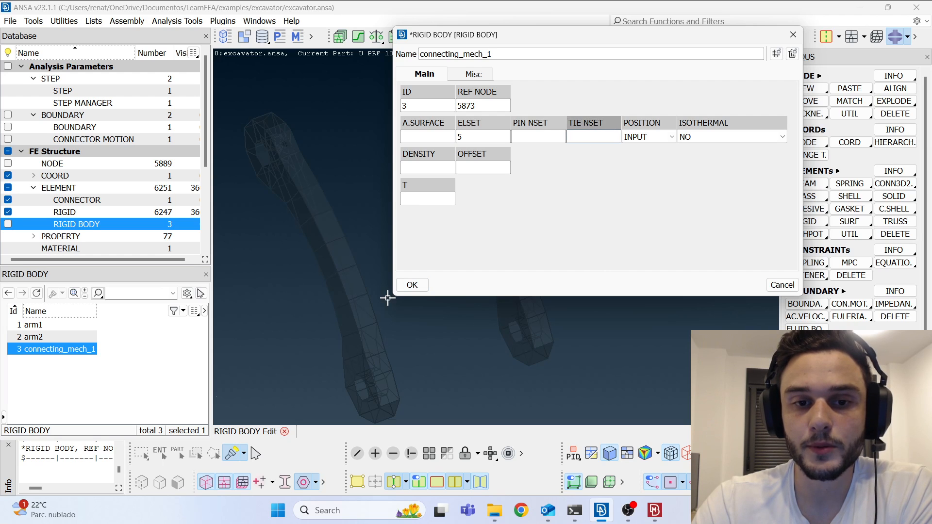
left_click(425, 285)
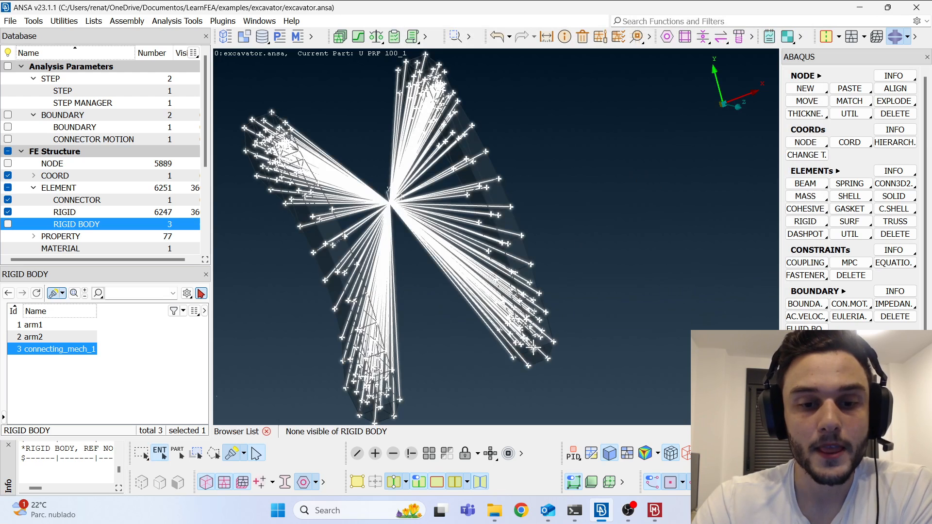
- Make all excavator parts visible again and focus on the curved links at the arm's end
left_click(430, 454)
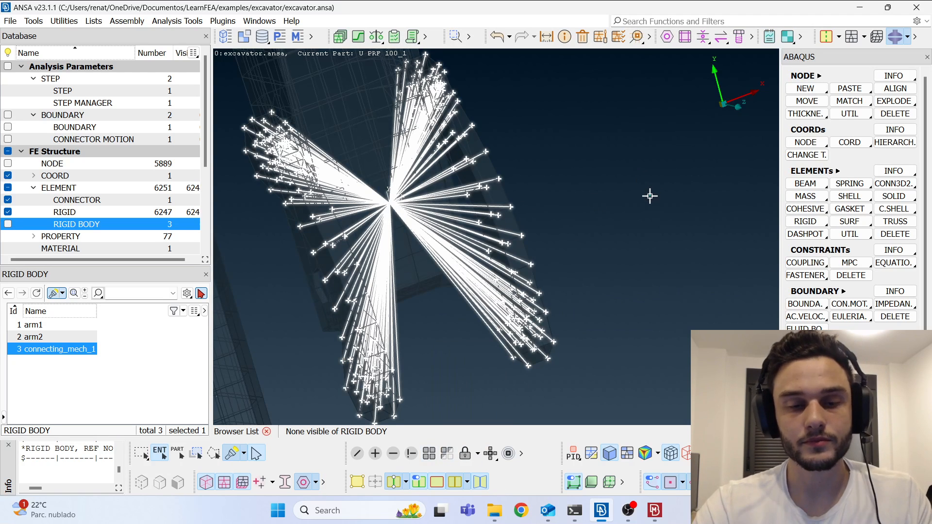
middle_click(649, 196)
scroll(608, 204, "down", 5)
scroll(544, 198, "up", 3)
left_click_drag(547, 156, 571, 145, "ctrl")
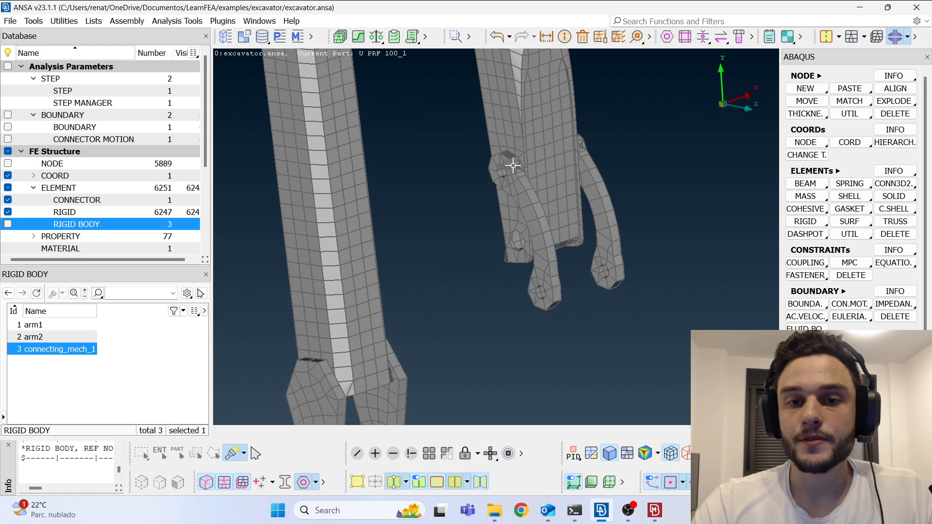
- Temporarily display the rigid bodies and highlight connecting_mech_1 and arm2 in the model to compare them where they join
left_click(8, 224)
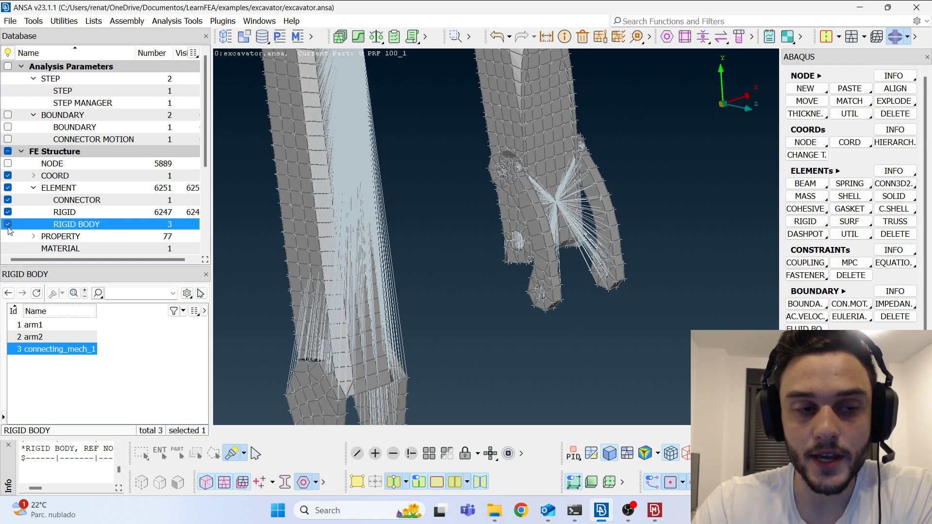
left_click(200, 294)
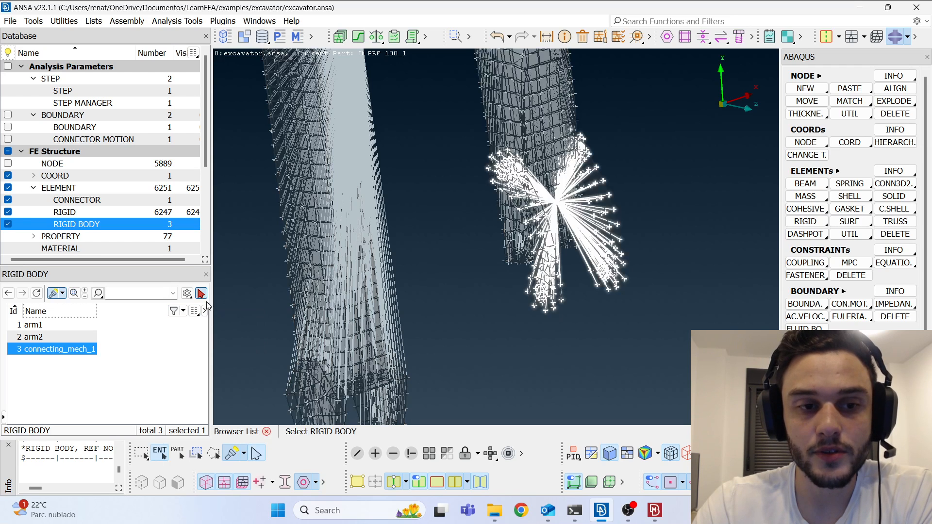
left_click(600, 228)
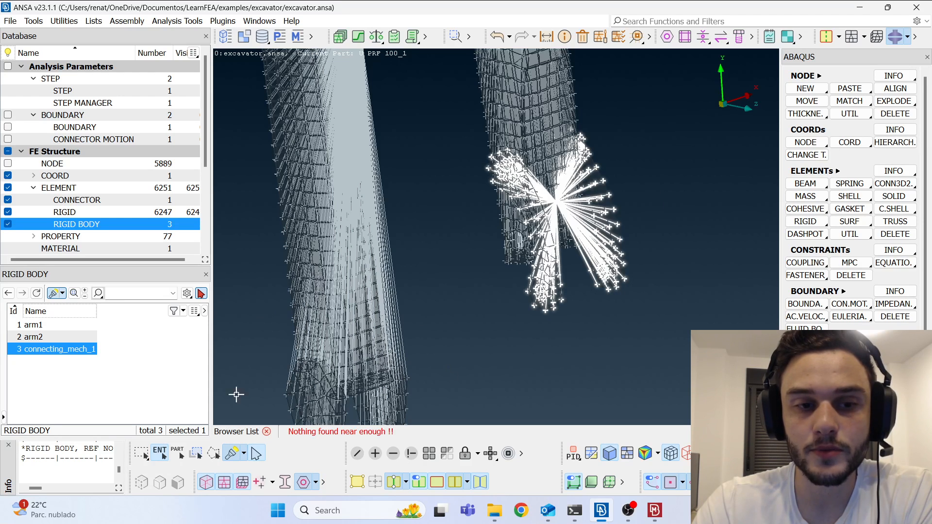
left_click(540, 101)
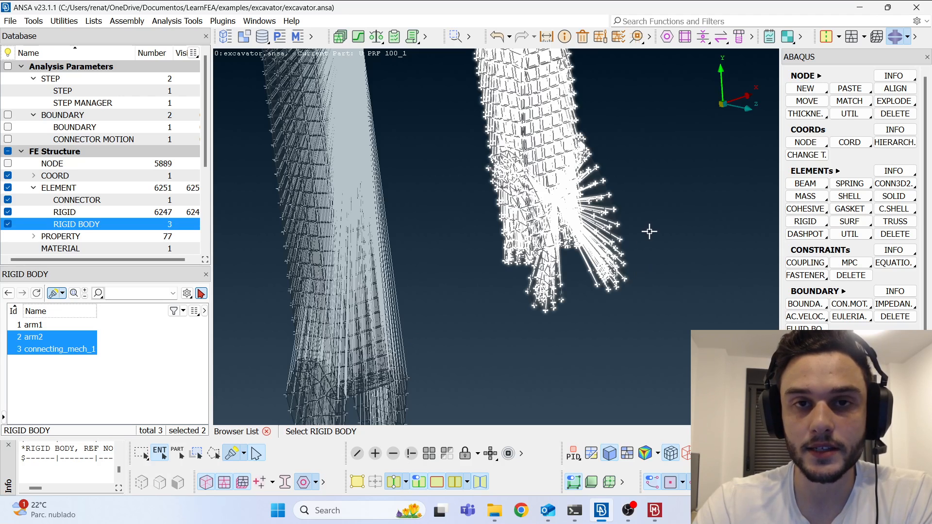
left_click(162, 351)
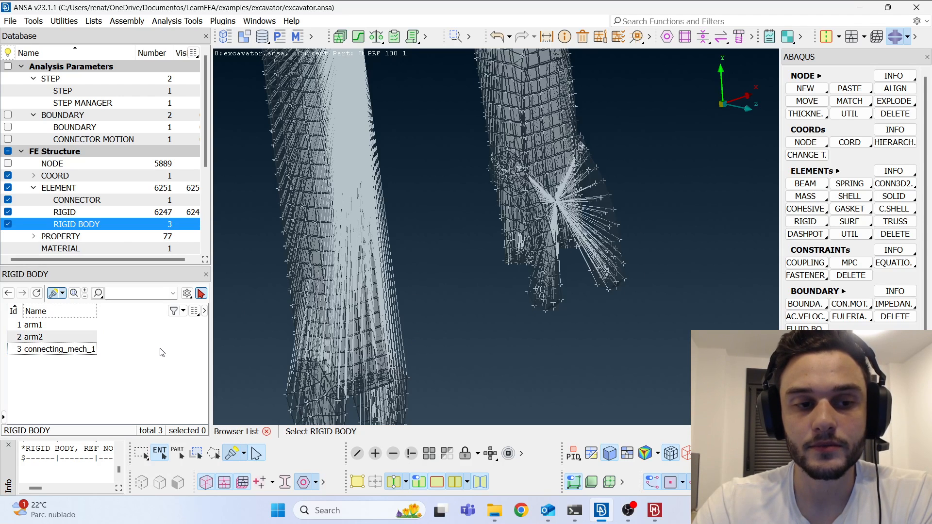
left_click(616, 267)
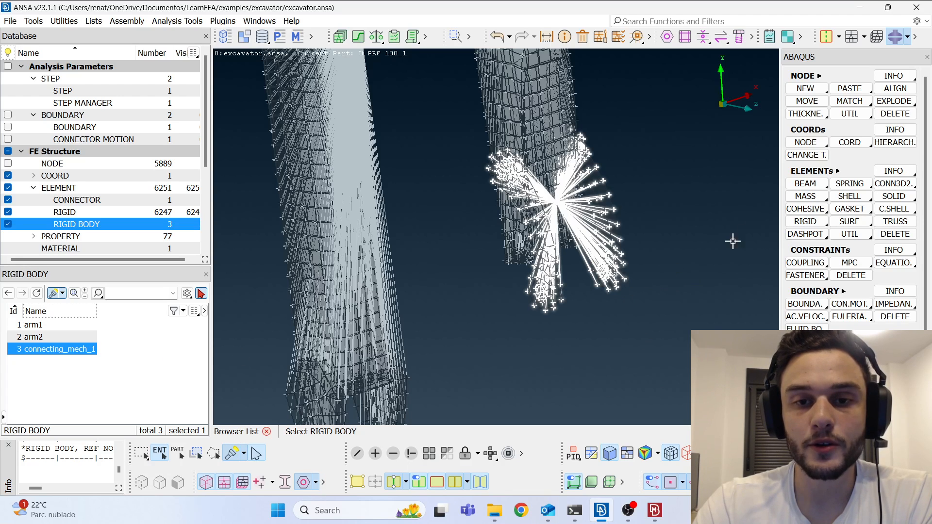
left_click(578, 73)
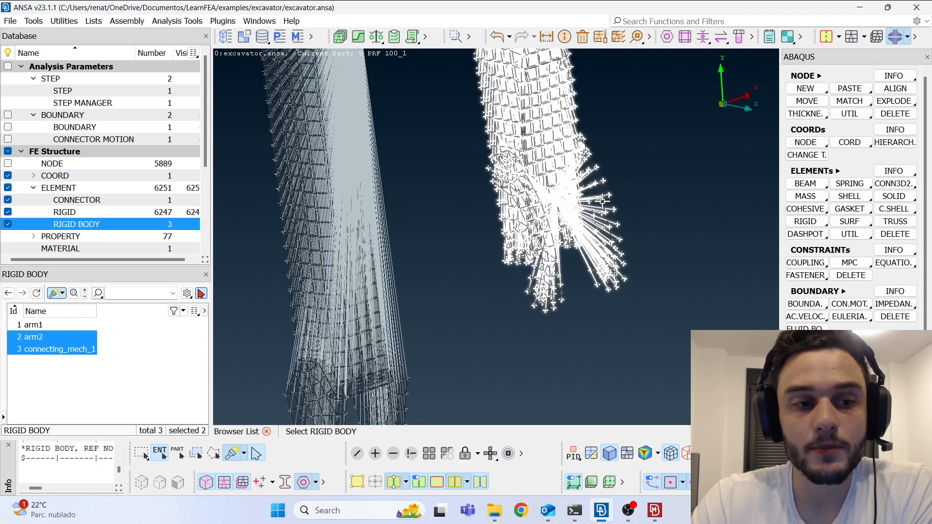
left_click(159, 347)
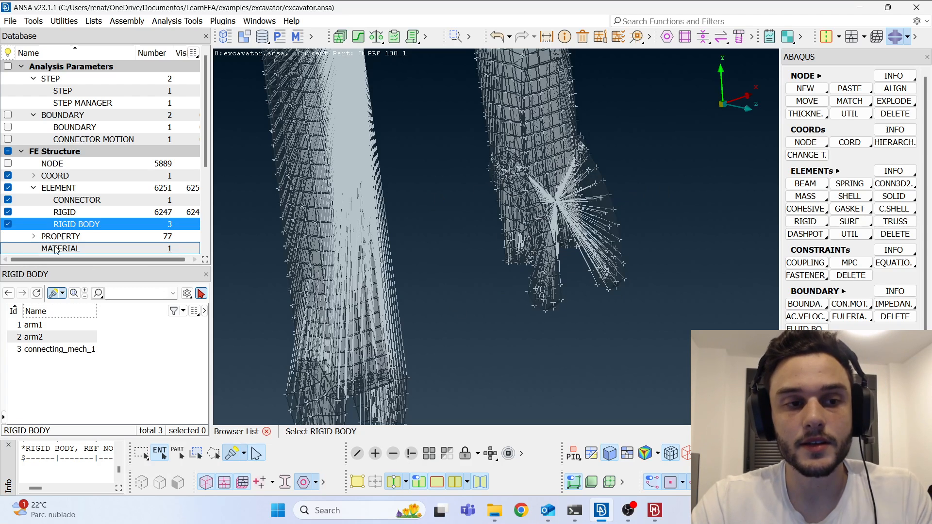
left_click(8, 224)
- Examine the upper hole joining the curved link to the arm and compare it with the existing hinge between the two arms
middle_click(542, 238)
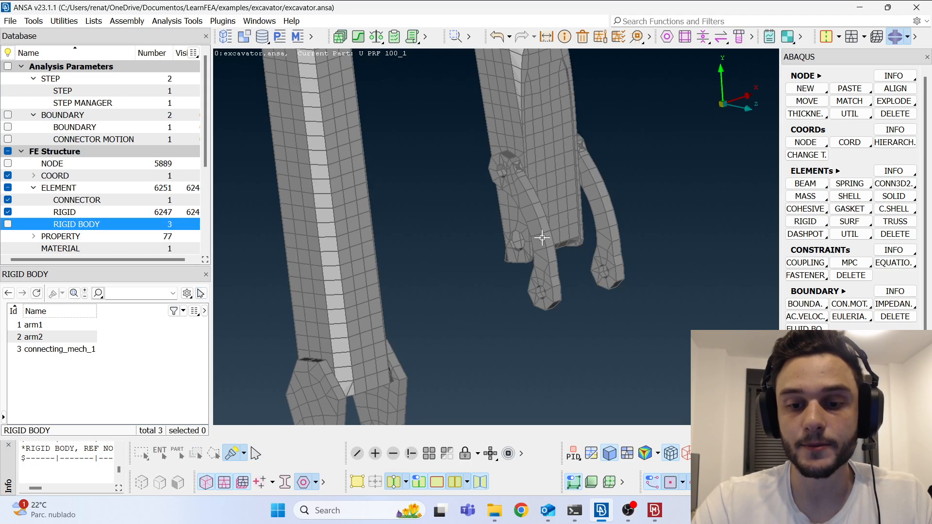
scroll(515, 187, "up", 10)
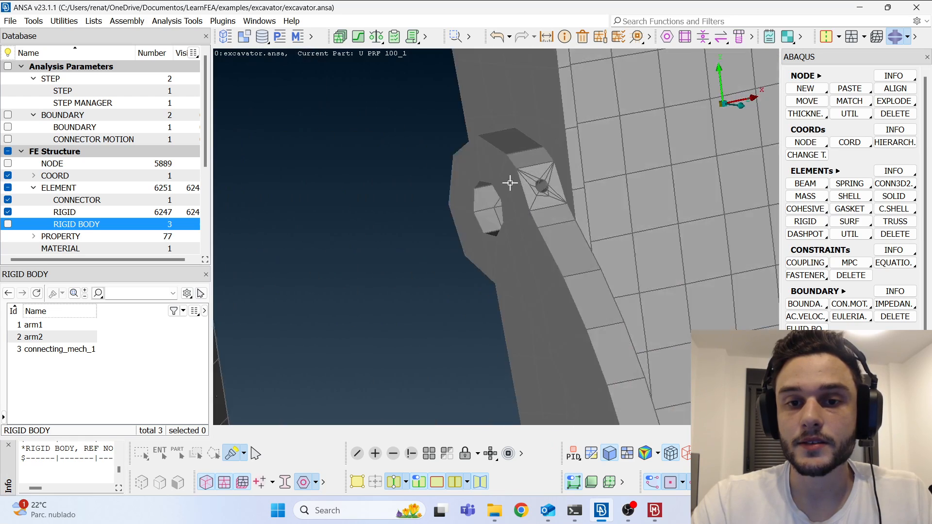
left_click_drag(509, 183, 557, 172, "ctrl")
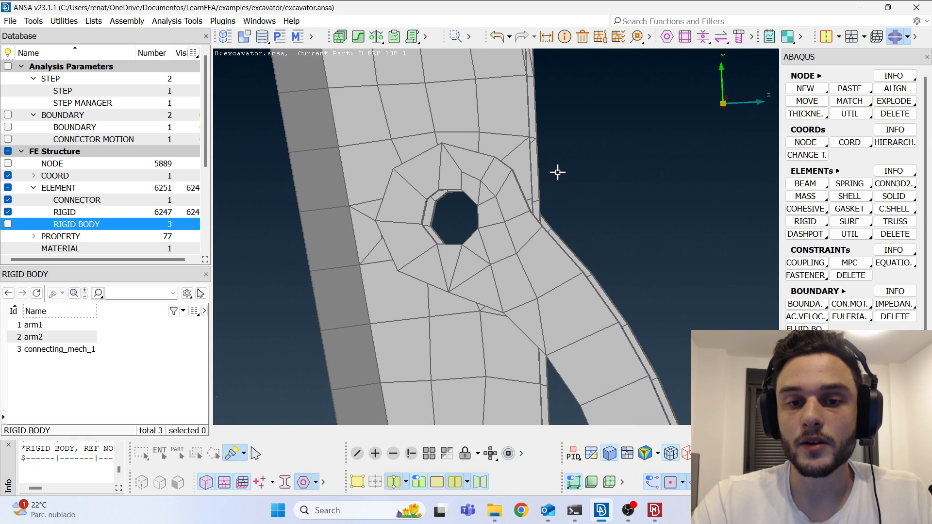
scroll(454, 250, "down", 10)
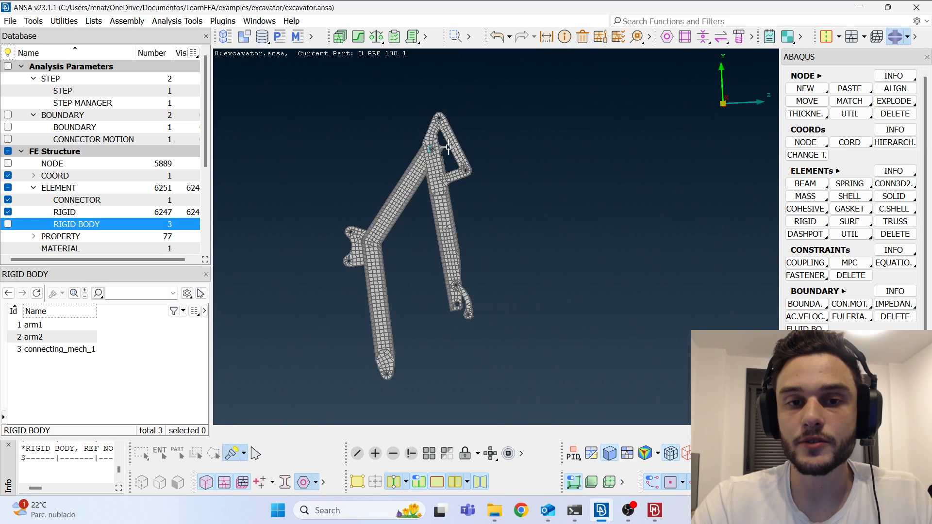
scroll(450, 150, "up", 10)
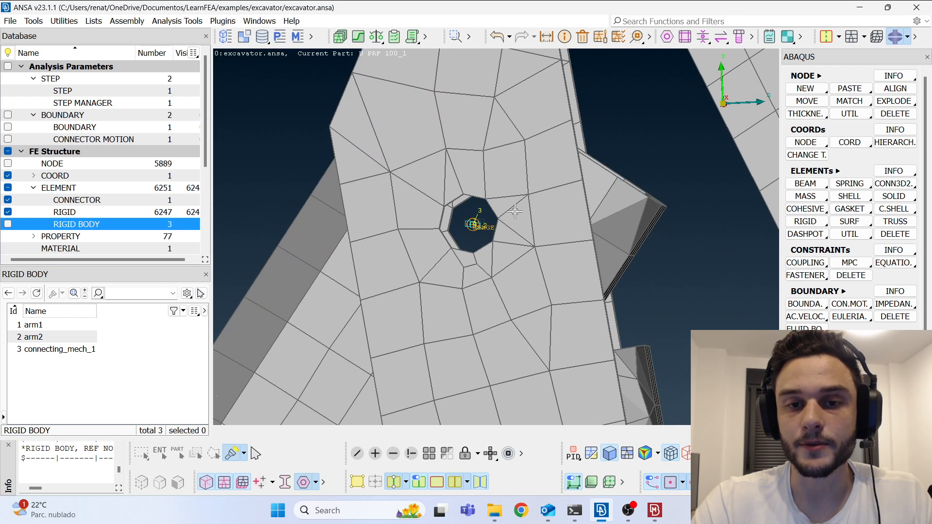
scroll(482, 177, "down", 10)
scroll(492, 313, "up", 10)
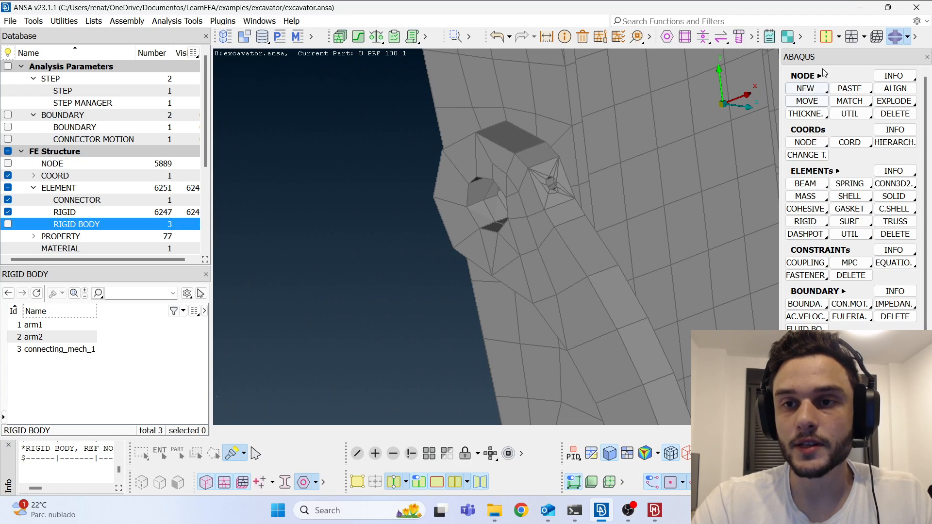
- Create a centre point in the first curved link's upper hole from three nodes on its outer edge, using On COG Circle
left_click(832, 41)
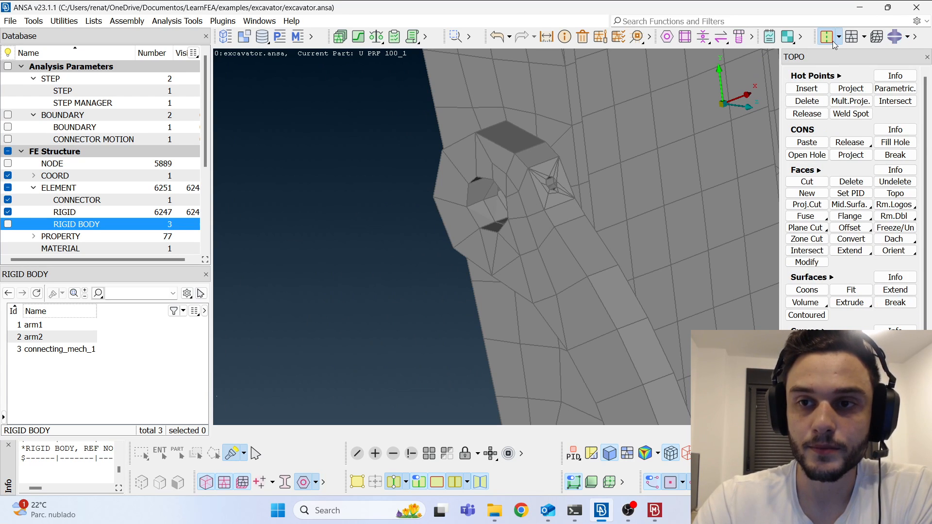
scroll(855, 296, "down", 1)
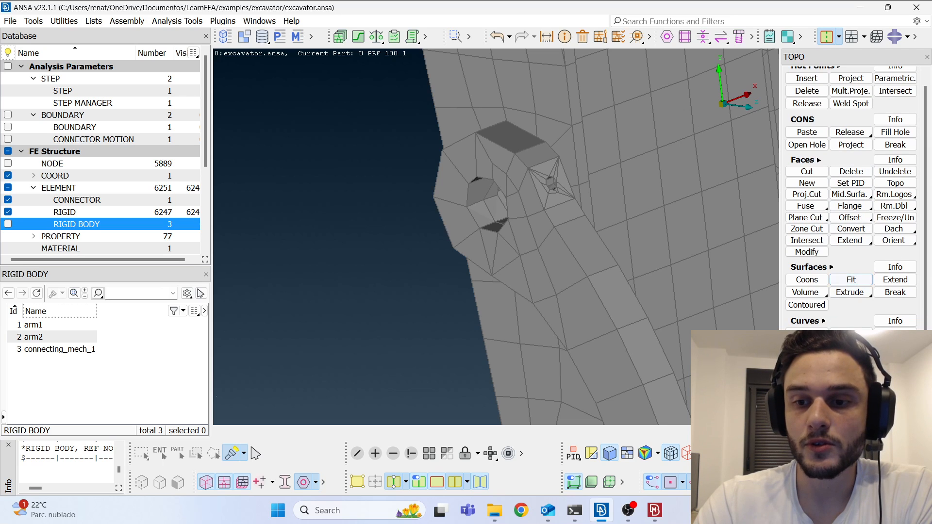
left_click(634, 506)
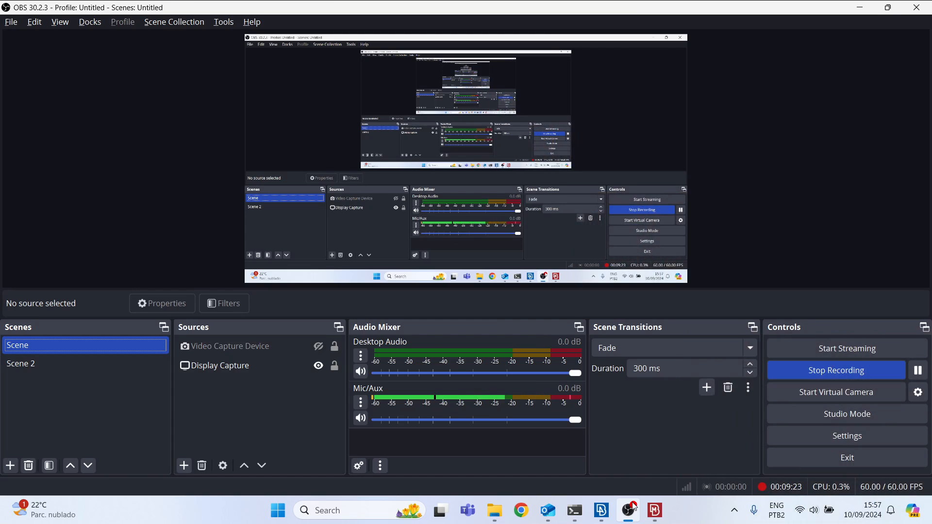
left_click(634, 506)
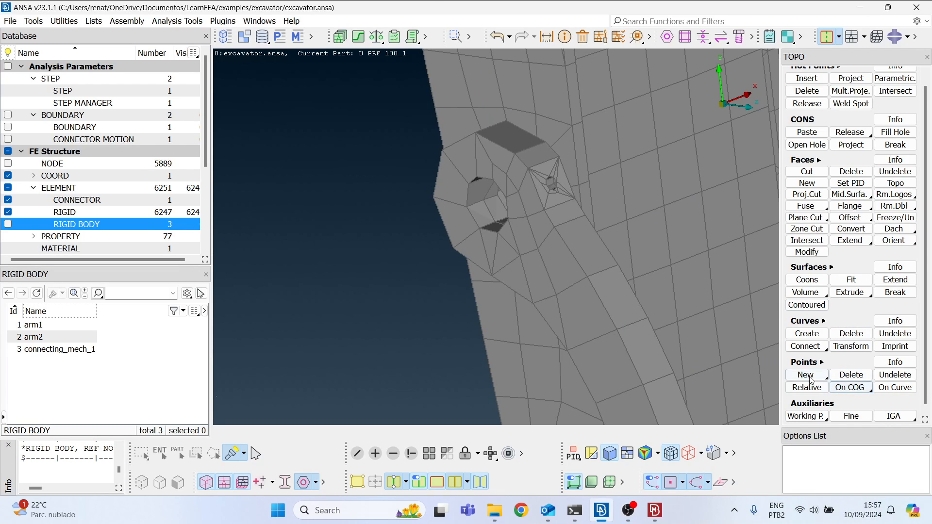
left_click(862, 391)
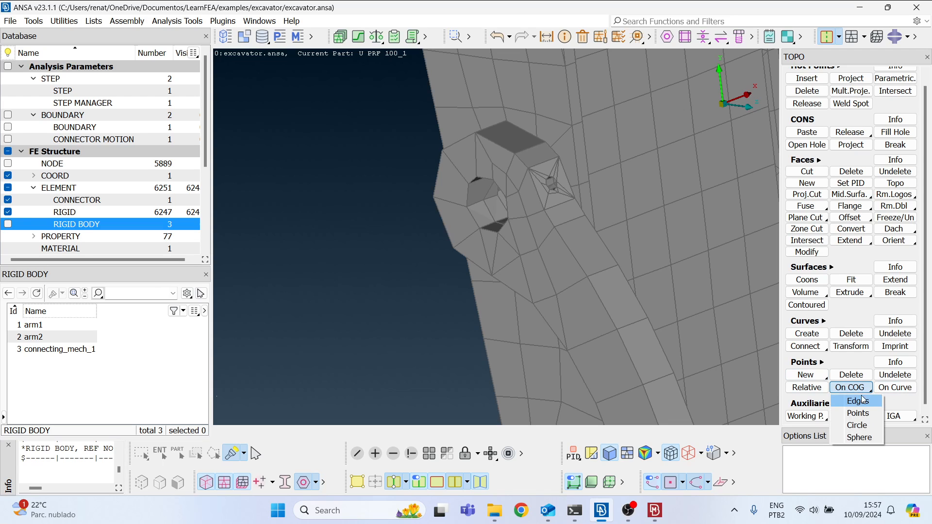
left_click(857, 425)
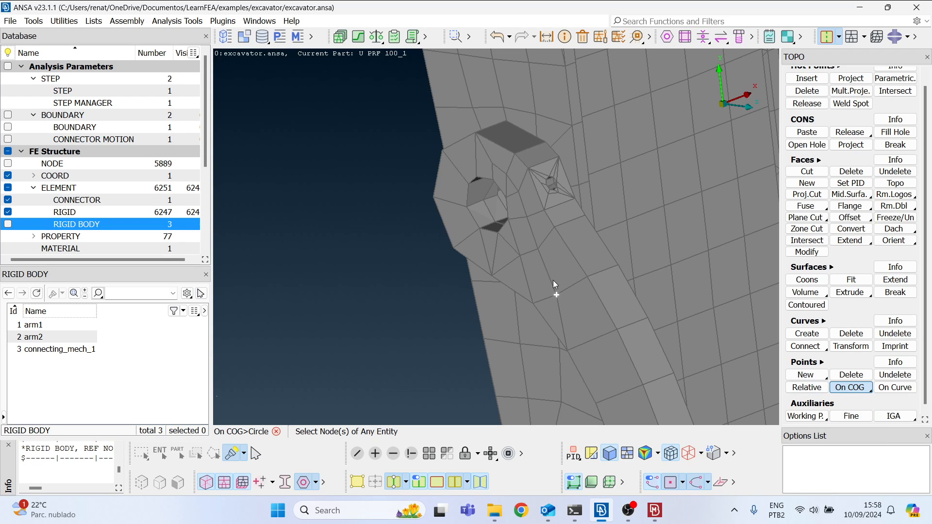
left_click(479, 228)
left_click(505, 197)
scroll(506, 196, "up", 5)
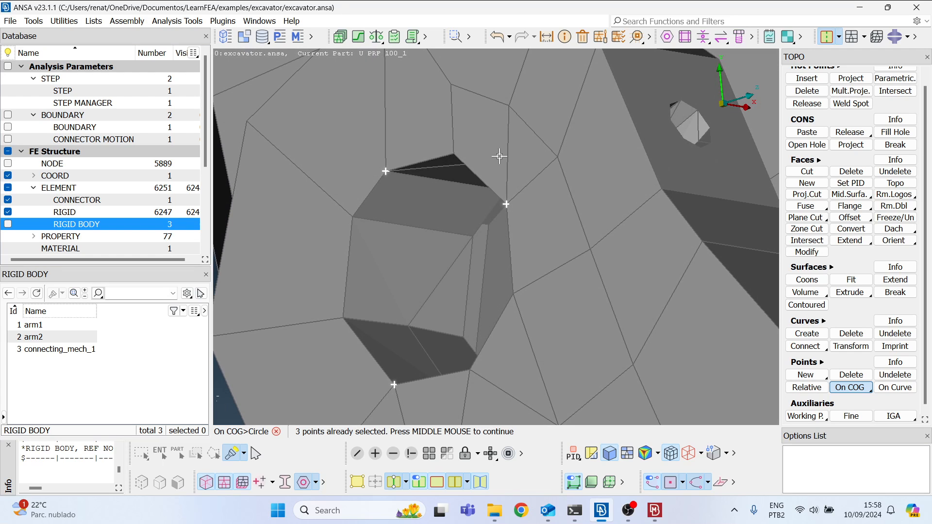
middle_click(619, 369)
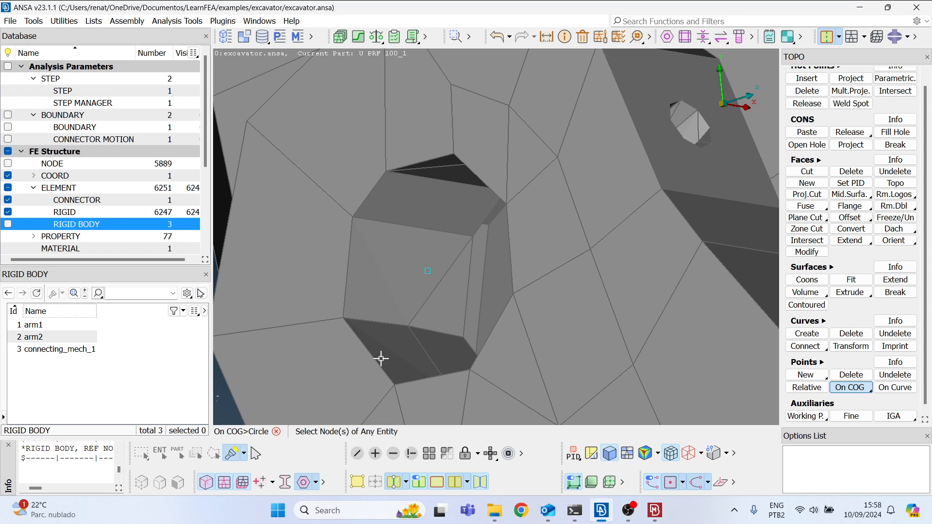
- Create a matching centre point in the opposite curved link's upper hole from nodes on its edge
scroll(339, 259, "down", 5)
left_click_drag(482, 226, 383, 243, "ctrl")
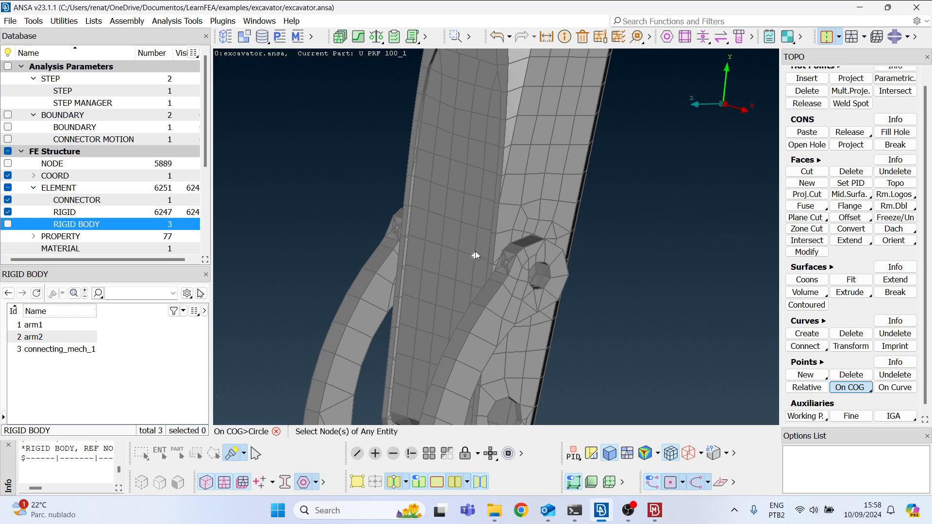
scroll(543, 288, "up", 5)
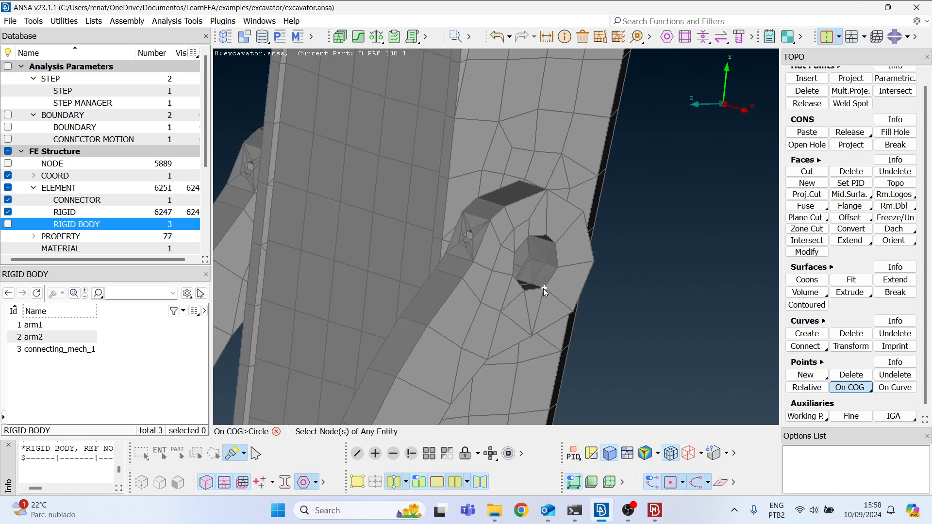
middle_click(633, 247)
scroll(769, 363, "down", 3)
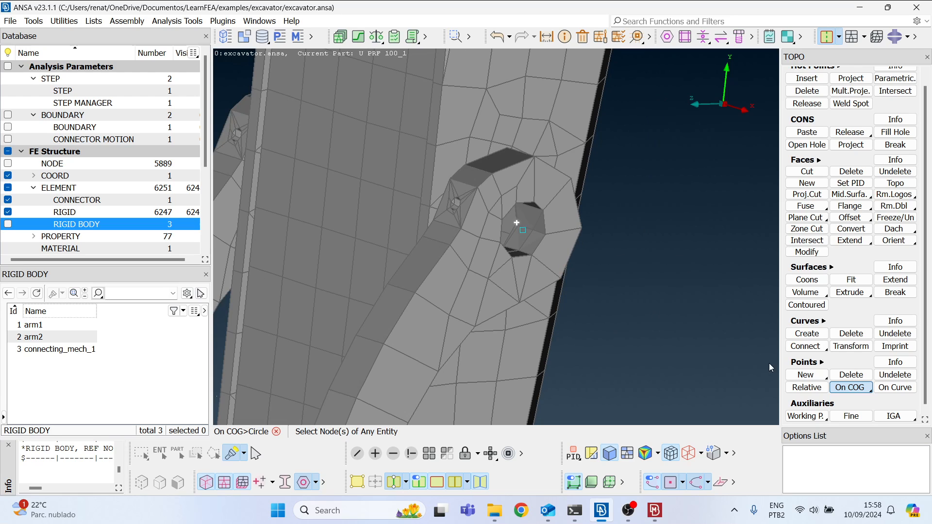
- Create a midpoint between the two upper hole centre points with On COG Points
right_click(862, 391)
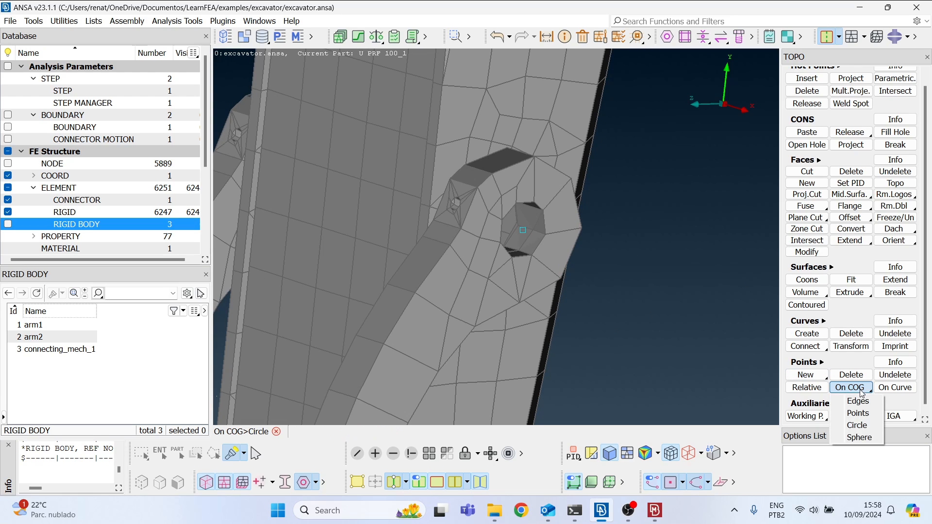
left_click(857, 413)
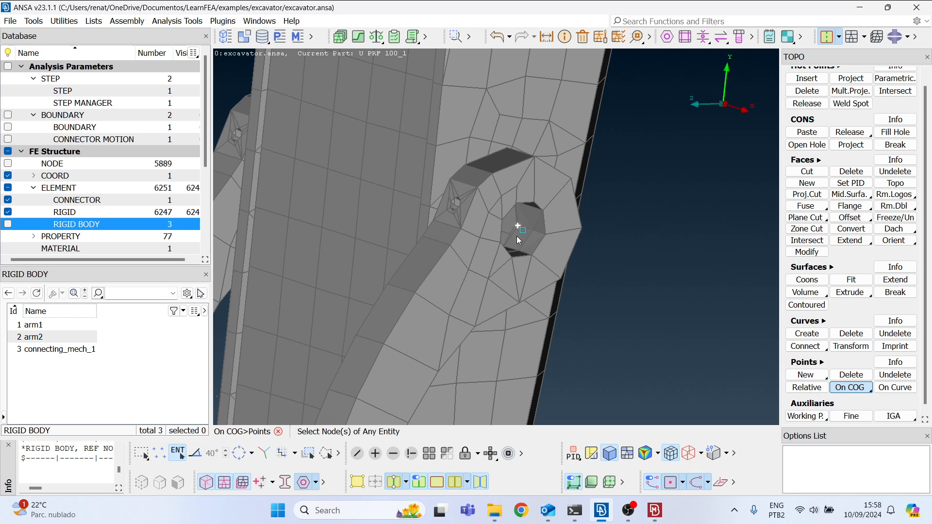
scroll(609, 335, "down", 3)
left_click_drag(484, 237, 600, 236, "ctrl")
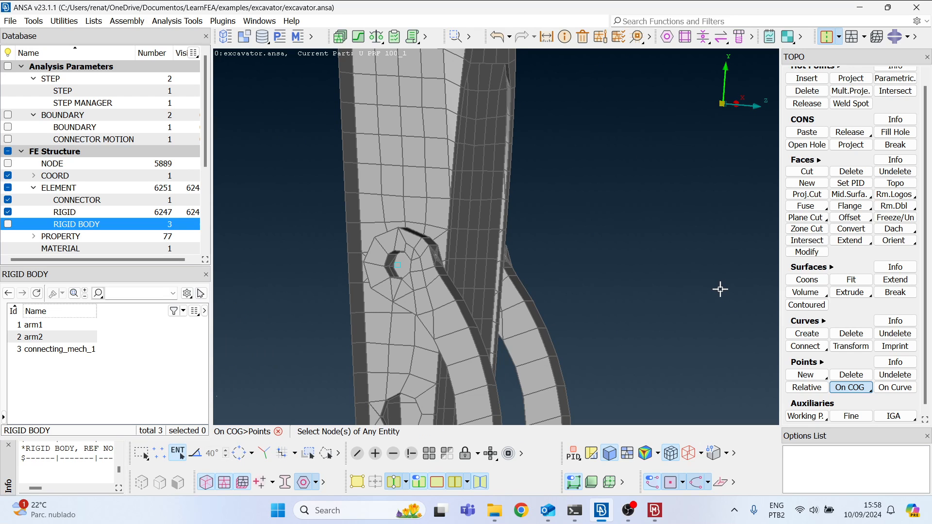
scroll(359, 251, "up", 5)
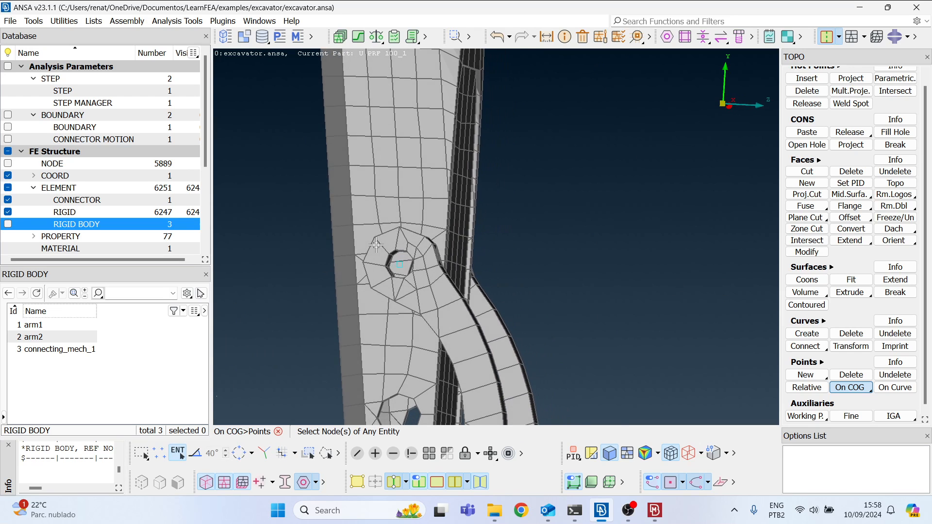
left_click_drag(407, 267, 385, 266, "ctrl")
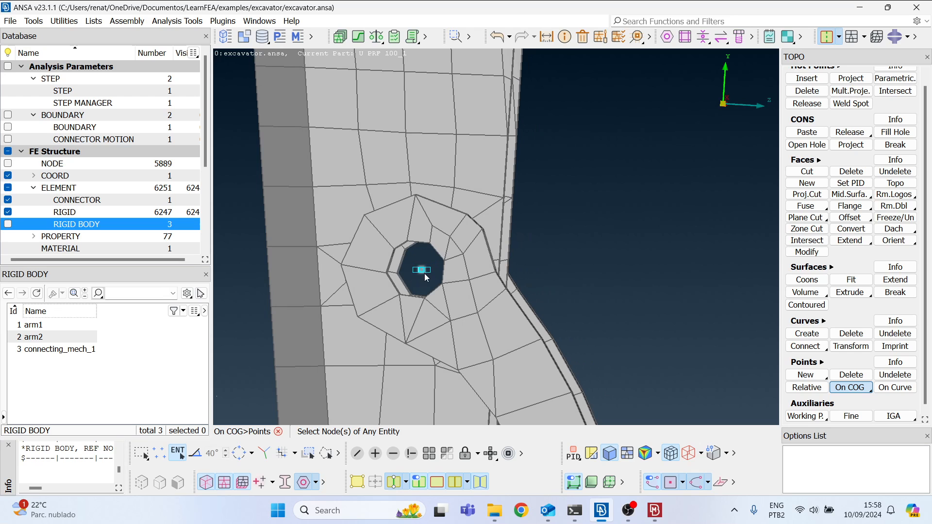
scroll(421, 264, "down", 3)
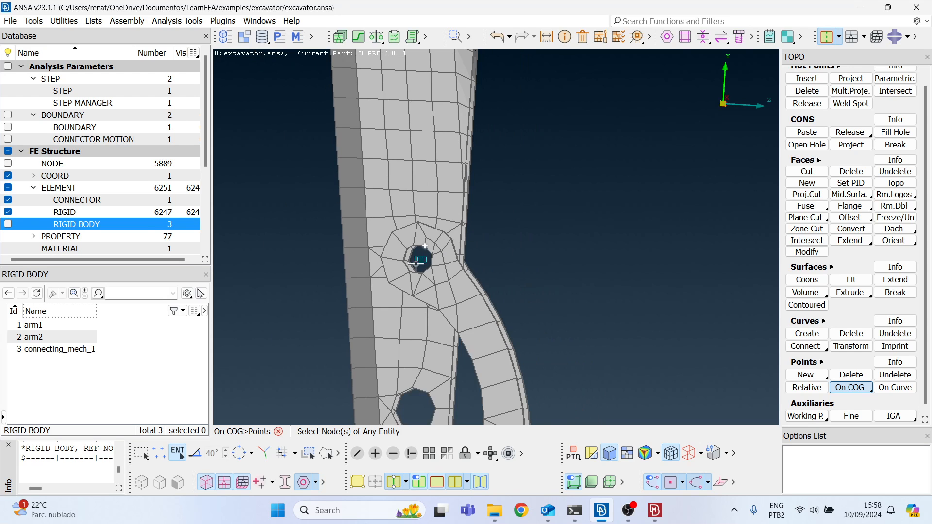
left_click_drag(423, 264, 390, 269, "ctrl")
key("alt+Tab")
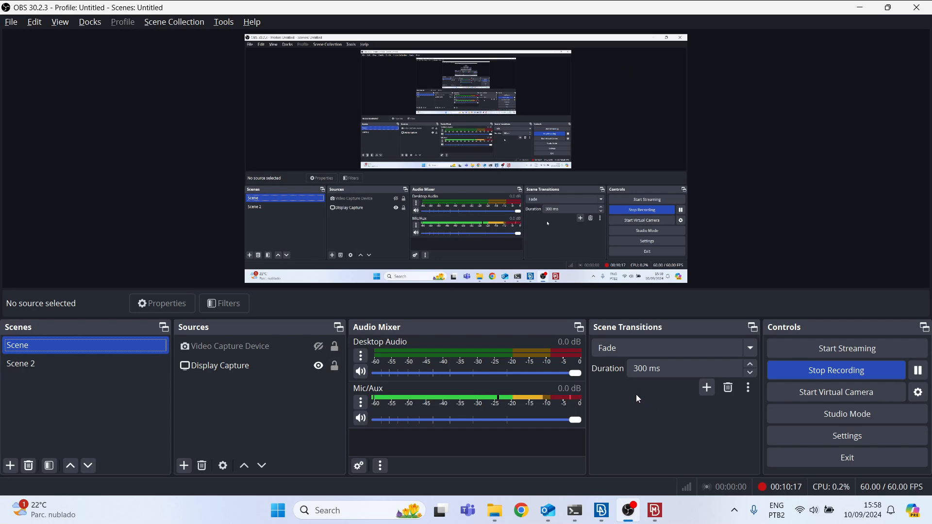
key("alt+Tab")
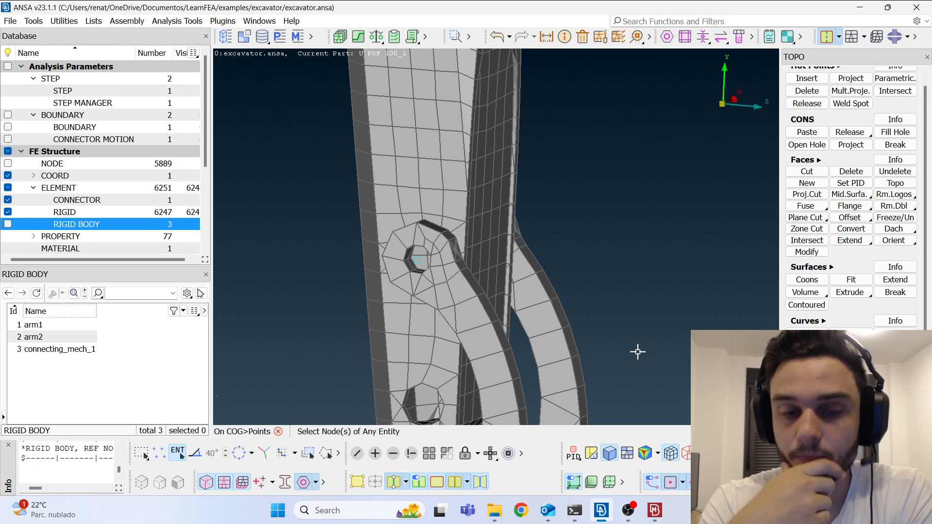
- Hide the rigid elements to isolate the hole centre points and their midpoint
scroll(500, 258, "down", 3)
scroll(492, 257, "up", 3)
left_click_drag(493, 258, 465, 265, "ctrl")
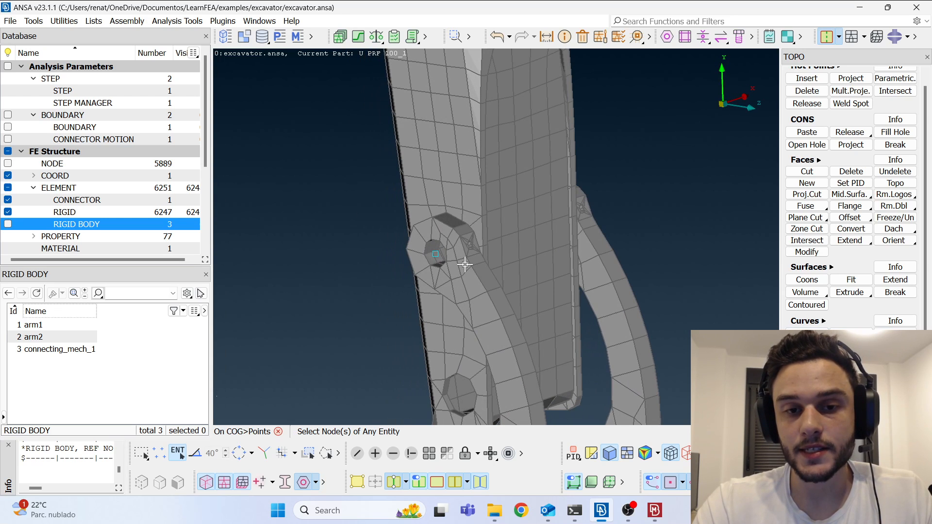
left_click(8, 212)
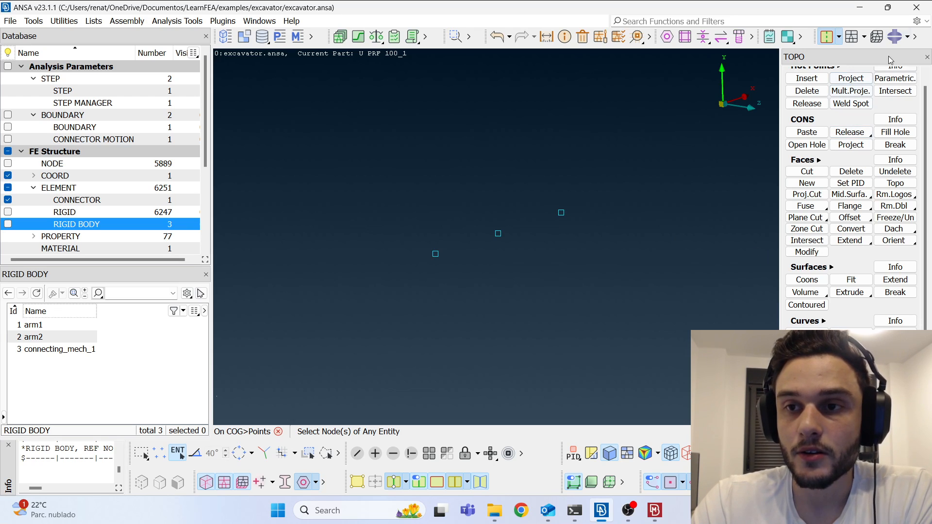
- Create a rectangular coordinate system with its origin at the midpoint and its axis towards one hole centre point, using the default definition method
left_click(900, 43)
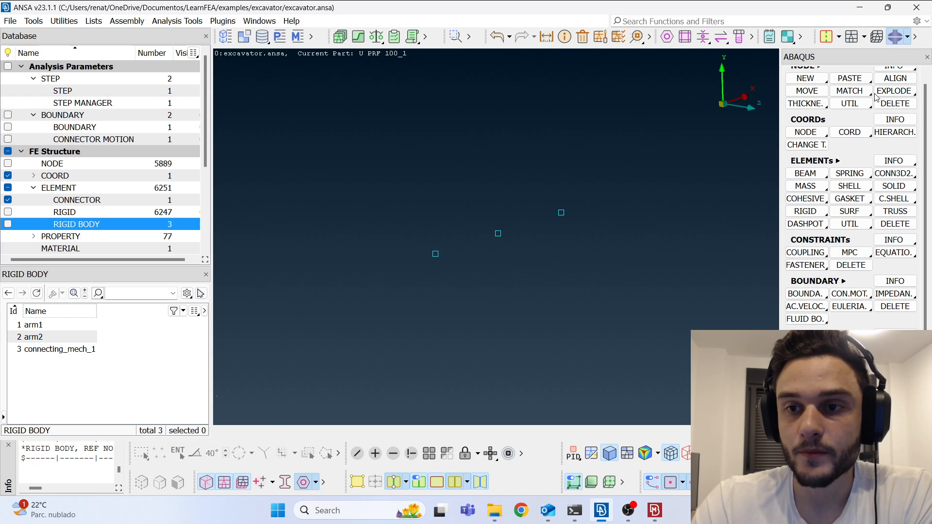
scroll(858, 137, "up", 1)
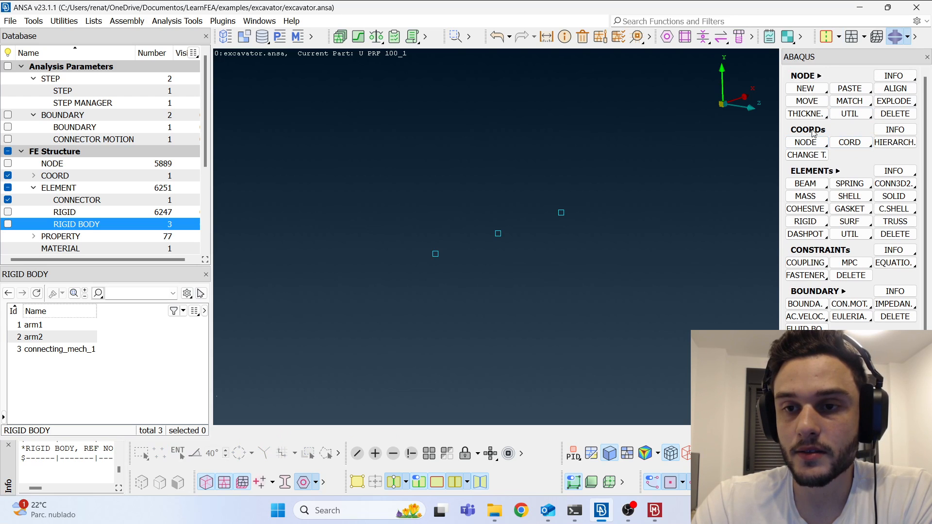
left_click(849, 143)
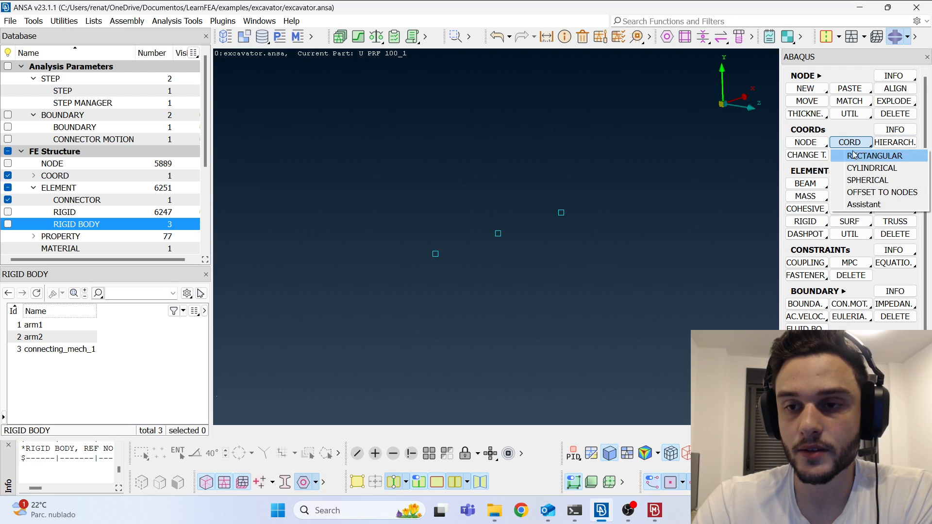
left_click(855, 156)
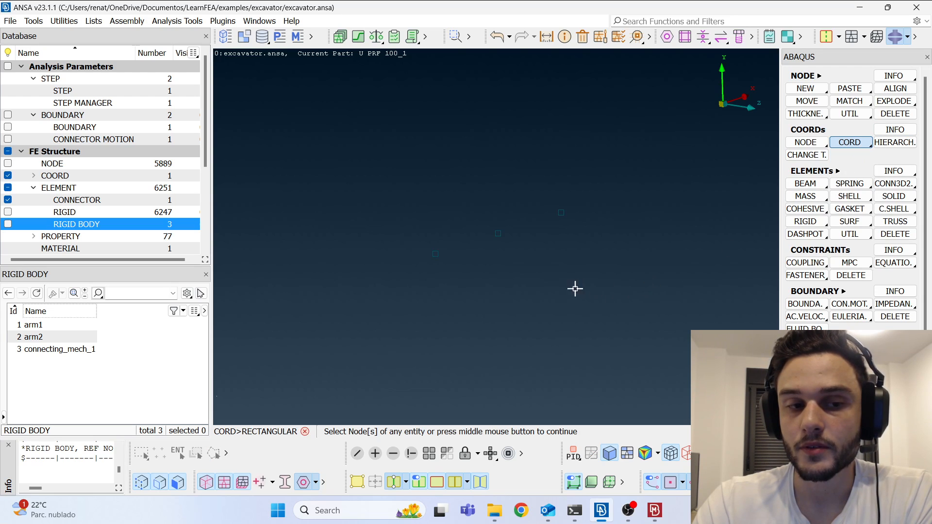
left_click(499, 234)
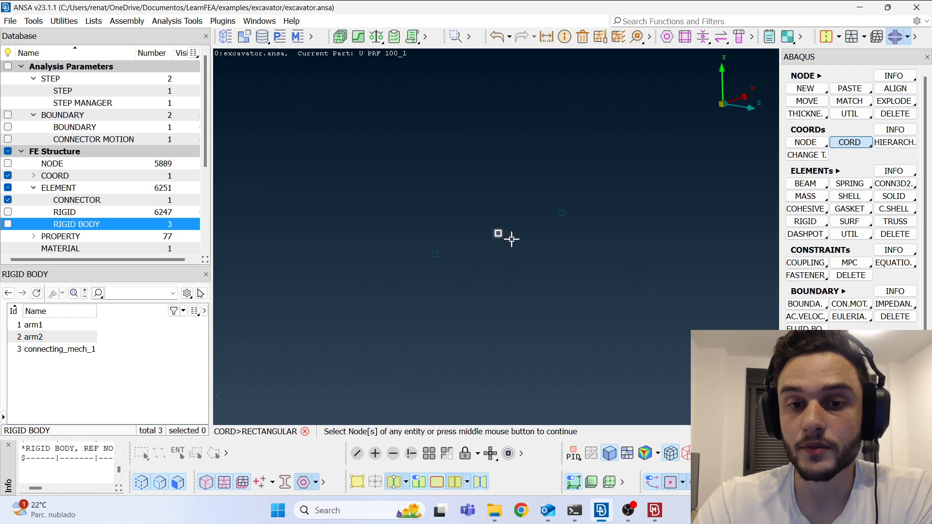
left_click(561, 212)
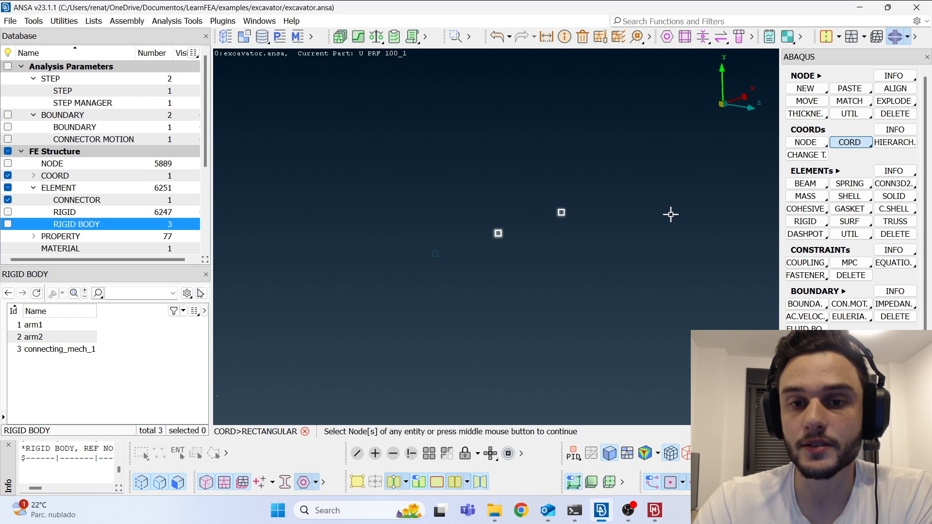
middle_click(670, 215)
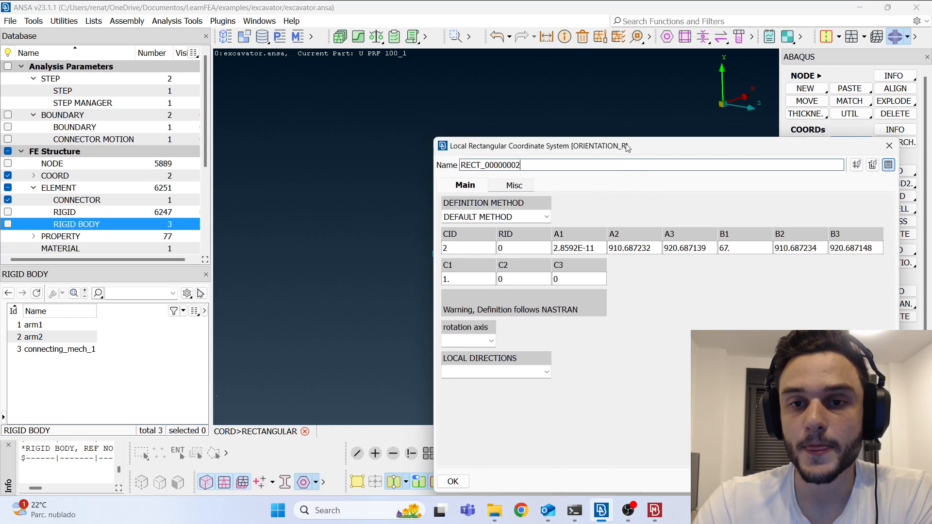
left_click_drag(626, 147, 266, 55)
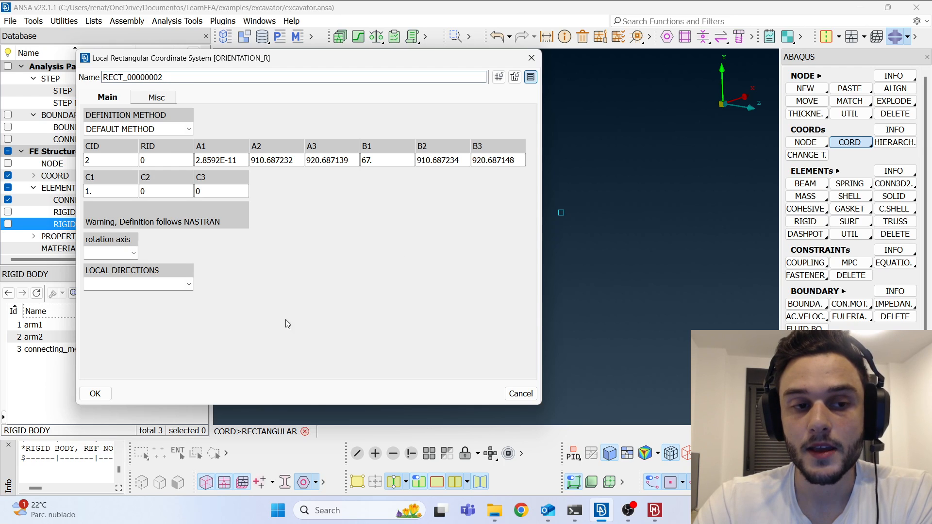
left_click(96, 393)
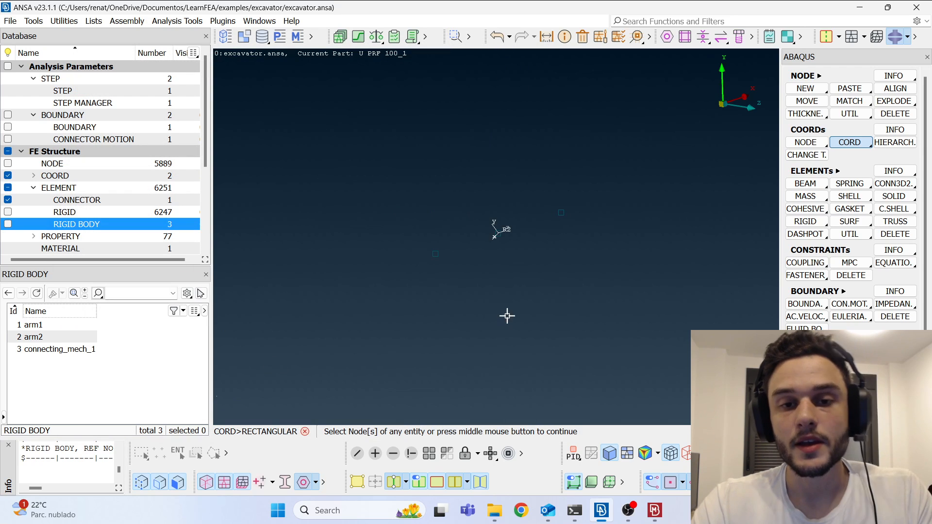
- Set the draw size of coordinate systems to 10% relative to screen in the presentation parameters
left_click_drag(502, 277, 505, 241, "ctrl")
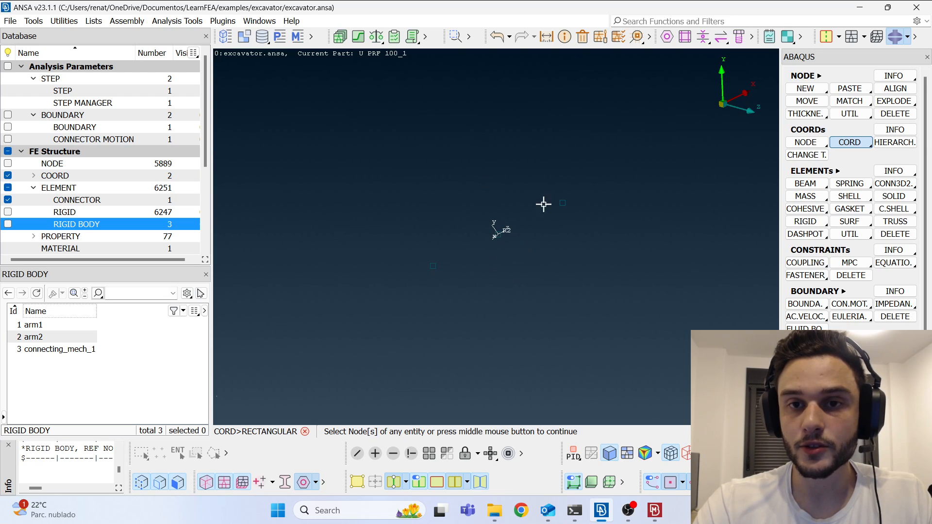
left_click(619, 39)
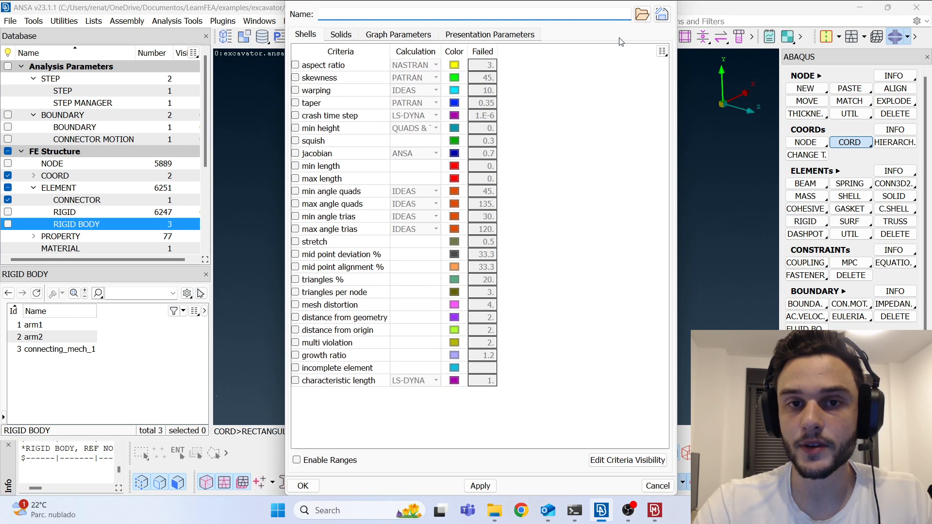
left_click(500, 35)
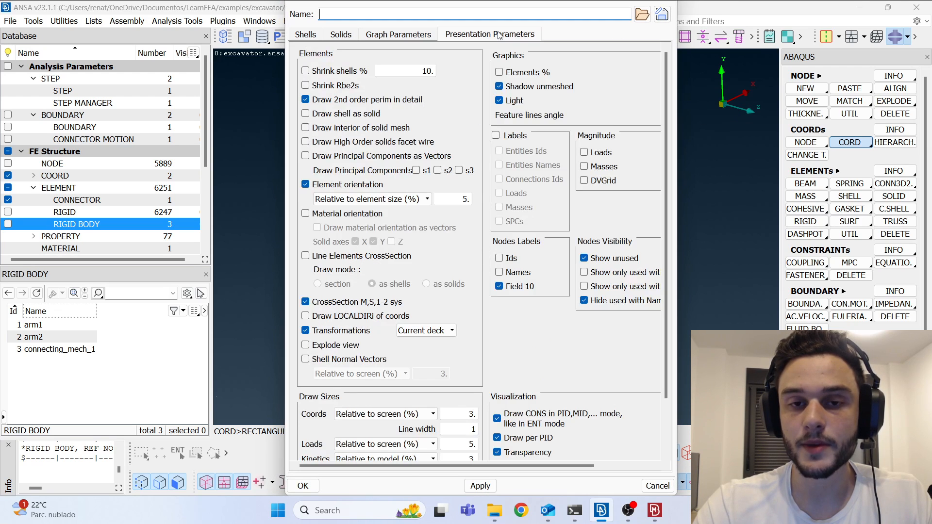
scroll(357, 328, "down", 2)
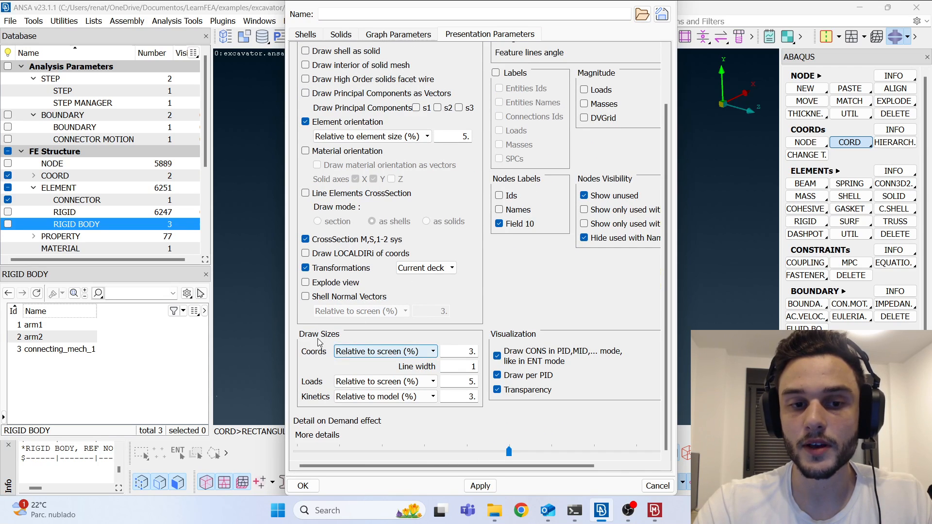
type("10")
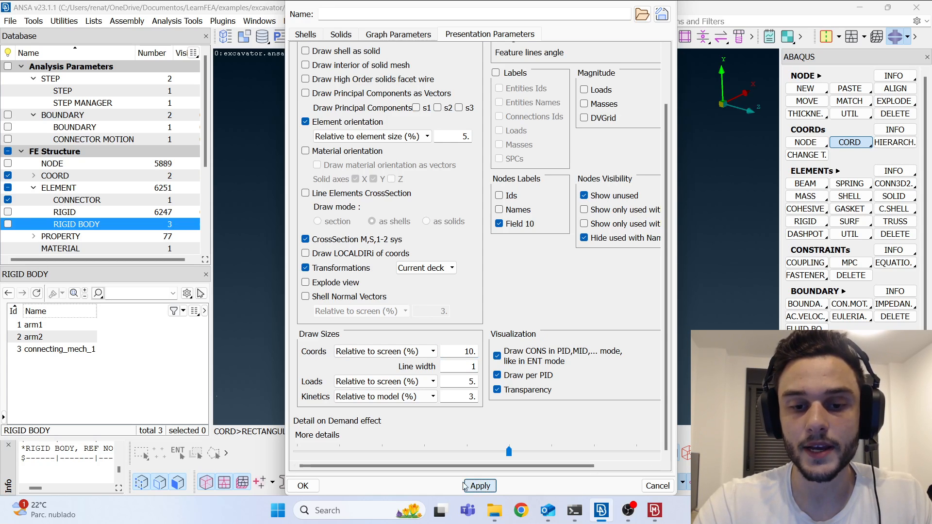
left_click(303, 486)
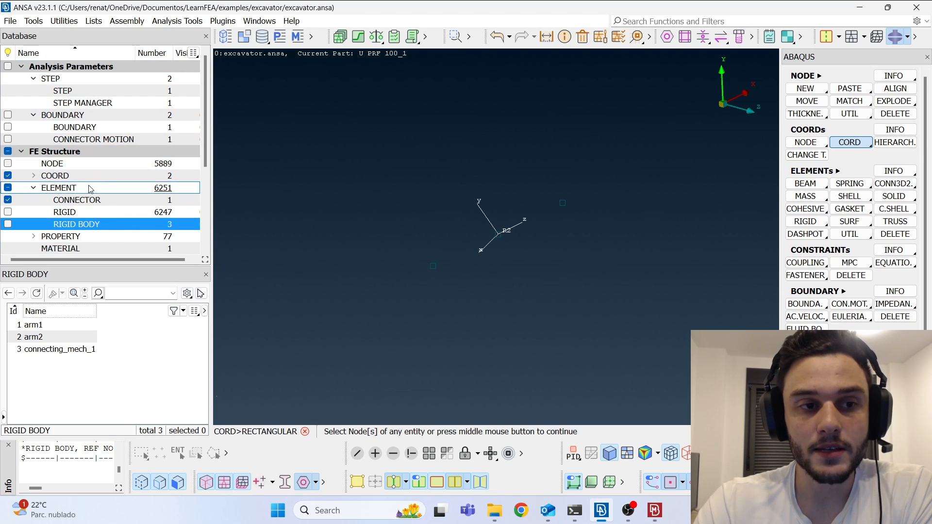
- Rotate the local coordinate system RECT_00000002 by -90 about rotation axis 2
left_click(54, 176)
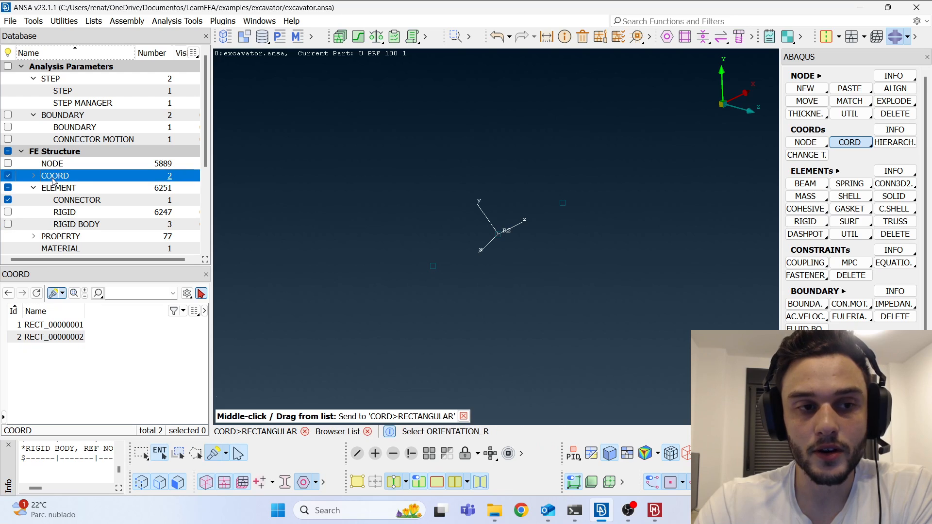
left_click(35, 177)
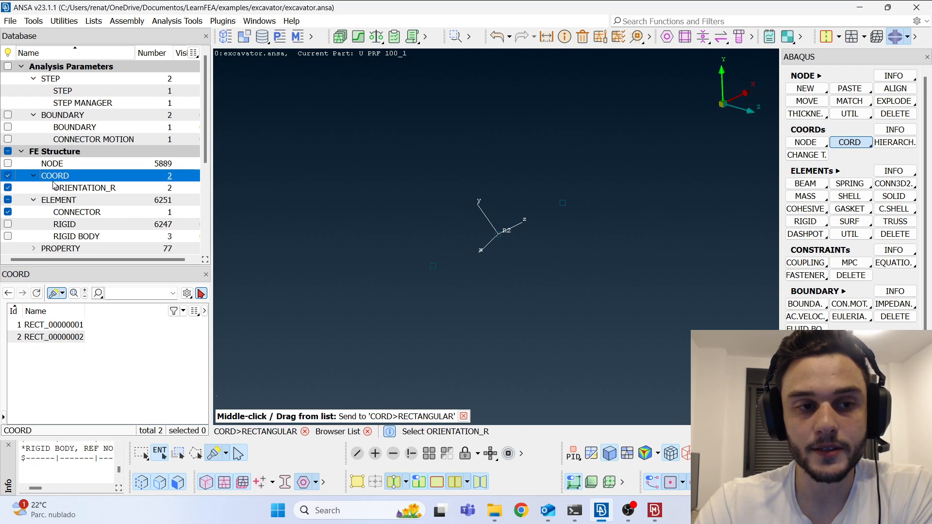
left_click(78, 189)
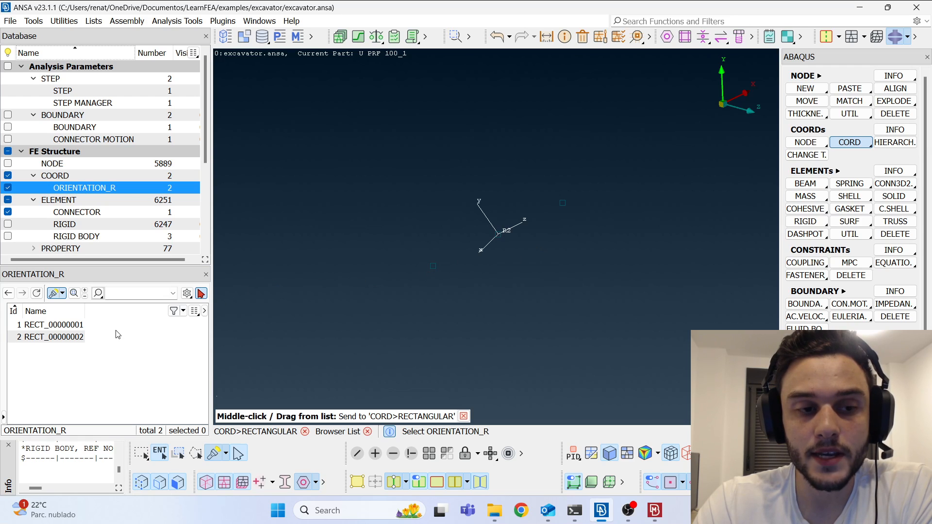
left_click(57, 339)
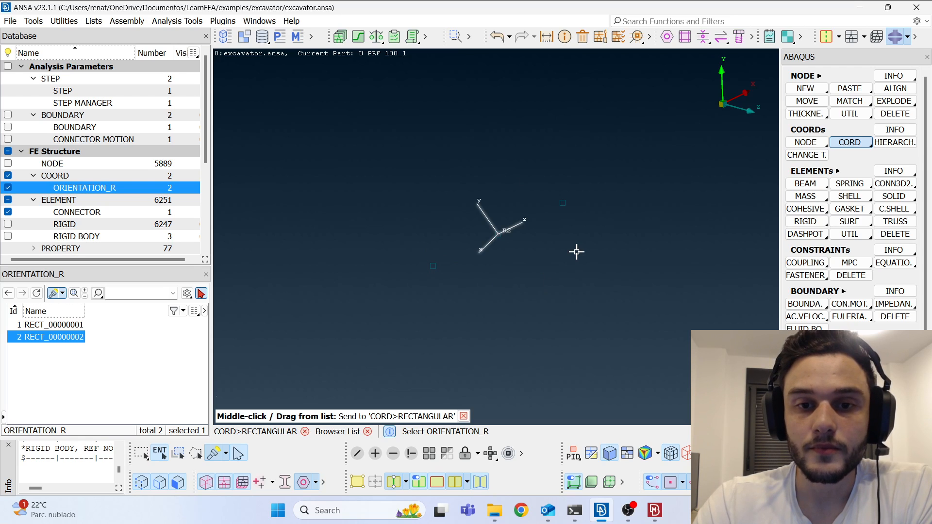
double_click(79, 337)
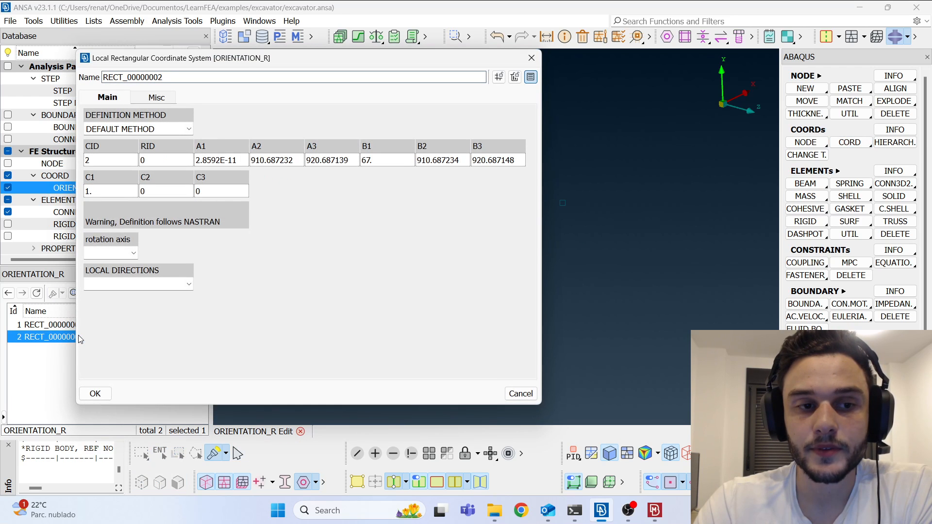
left_click(131, 254)
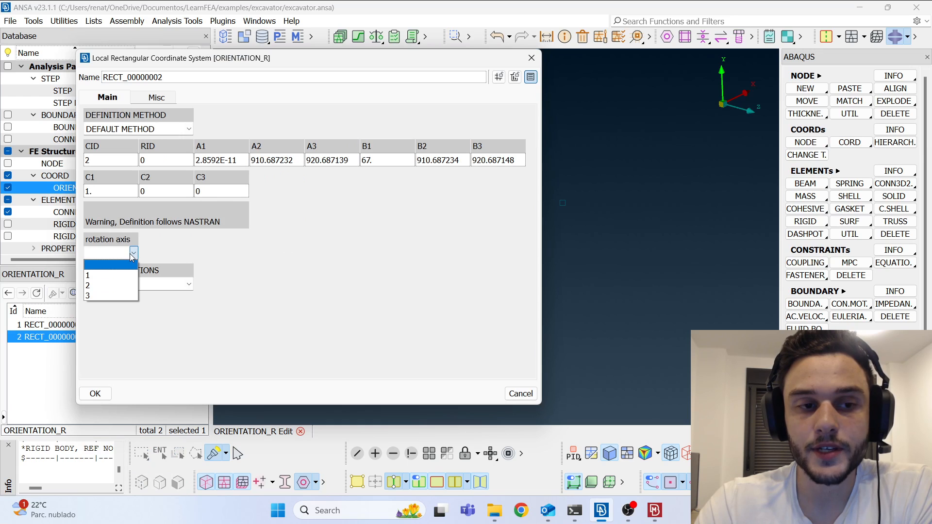
left_click(100, 285)
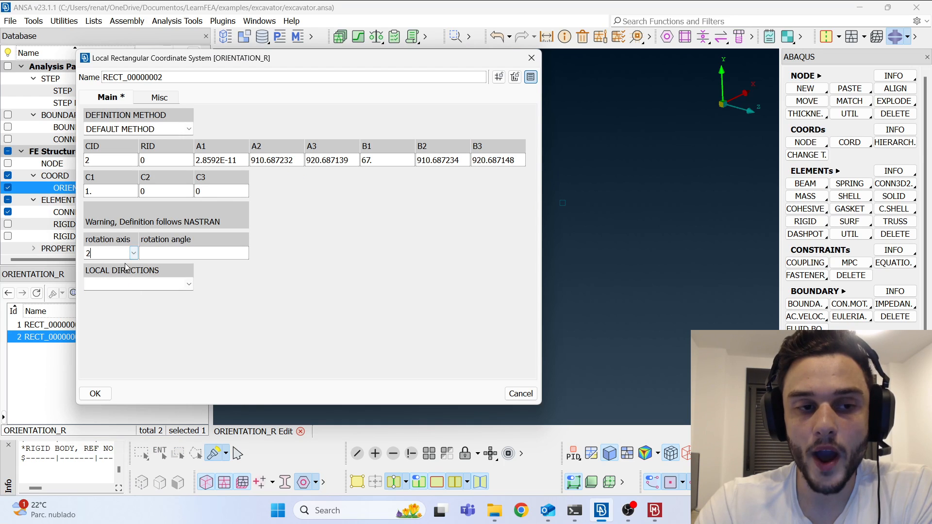
left_click(155, 254)
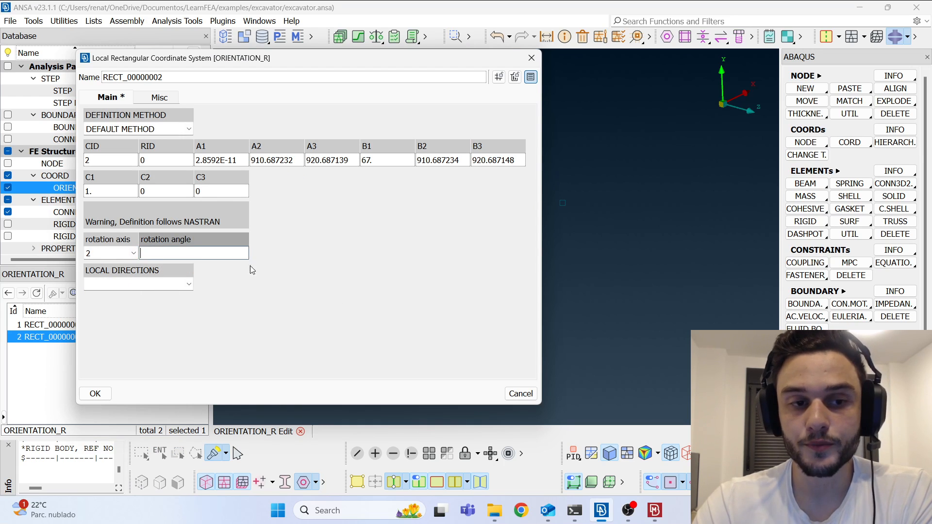
type("-90")
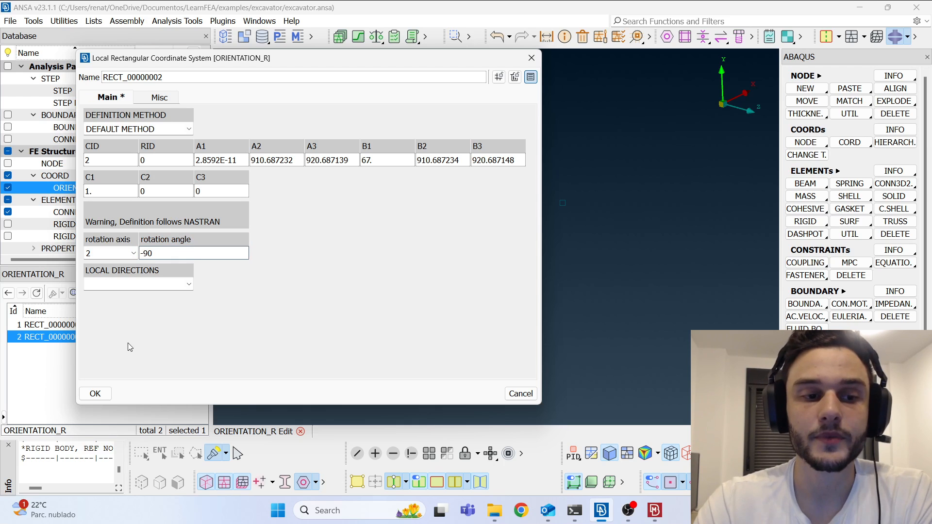
left_click(96, 394)
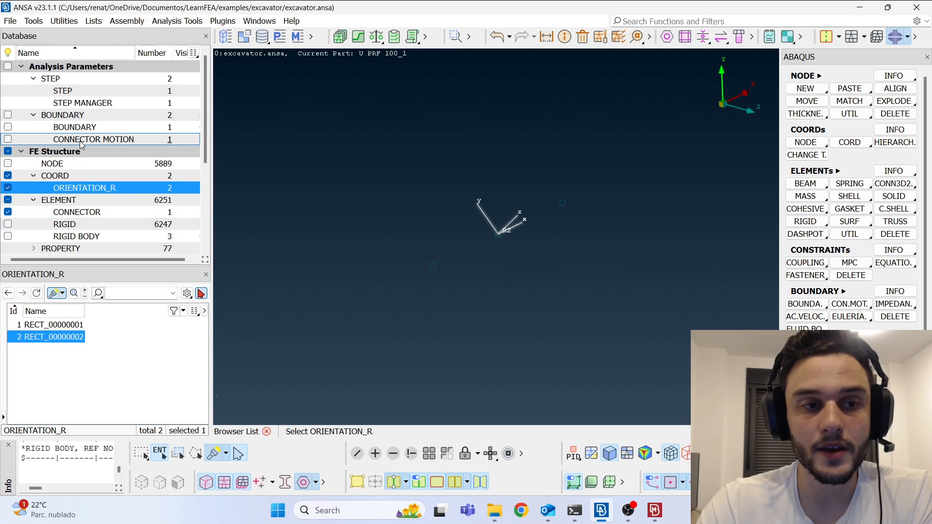
- Create a two-node CONN3D2 connector element from the midpoint to the hole centre point along the local x axis
left_click(77, 216)
left_click(51, 202)
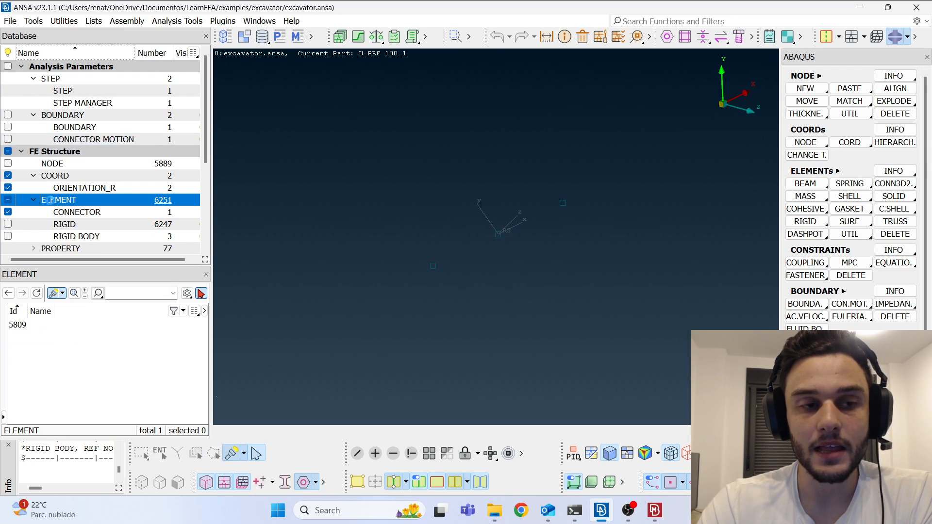
left_click(624, 265)
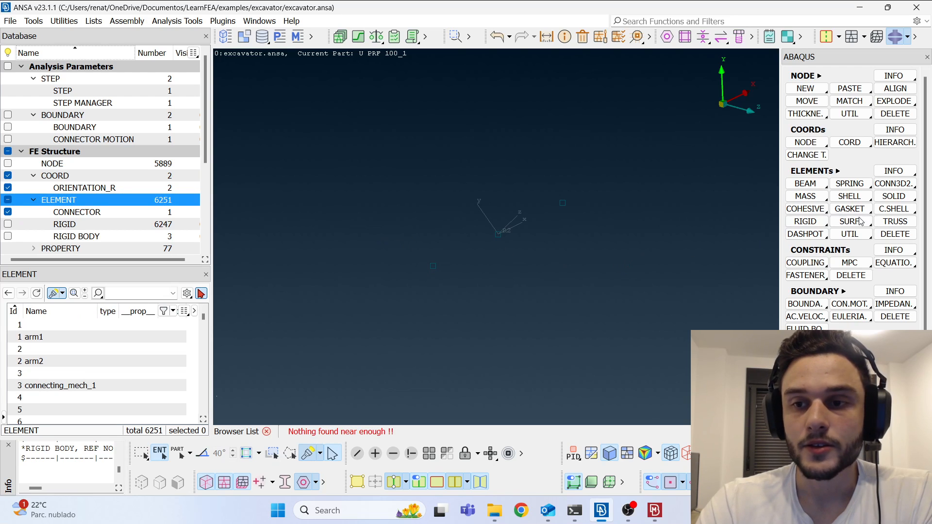
left_click(902, 188)
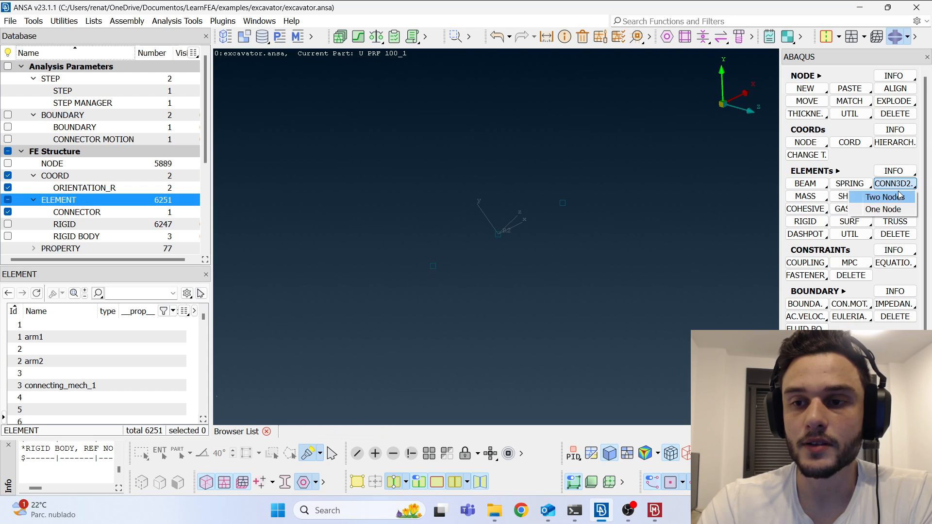
left_click(896, 199)
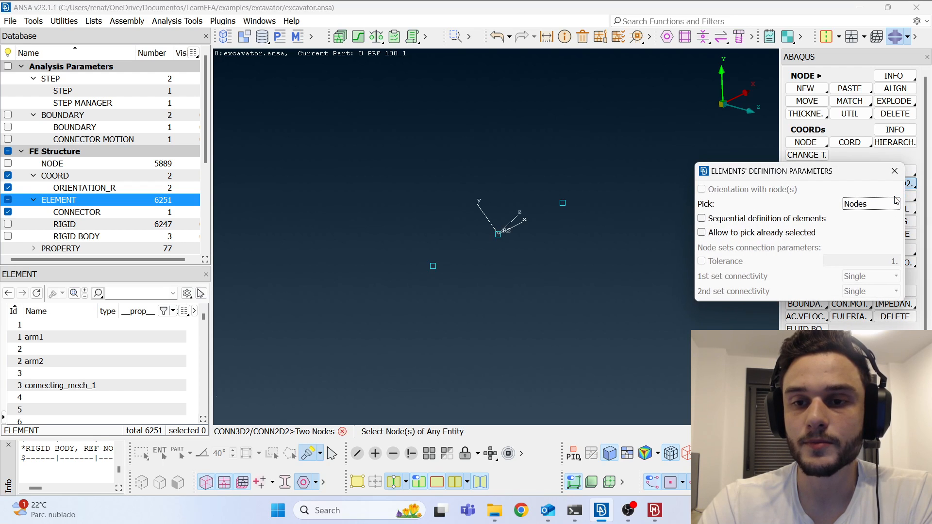
left_click(498, 234)
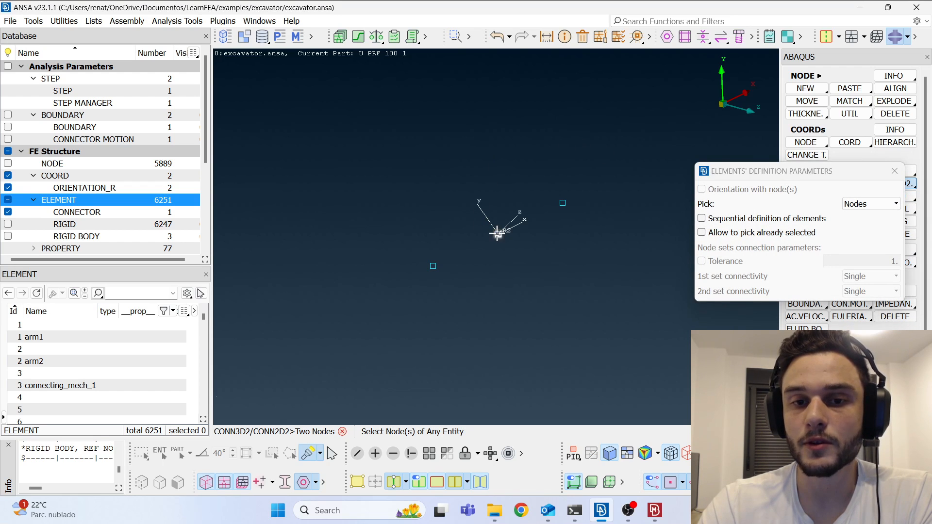
left_click(562, 203)
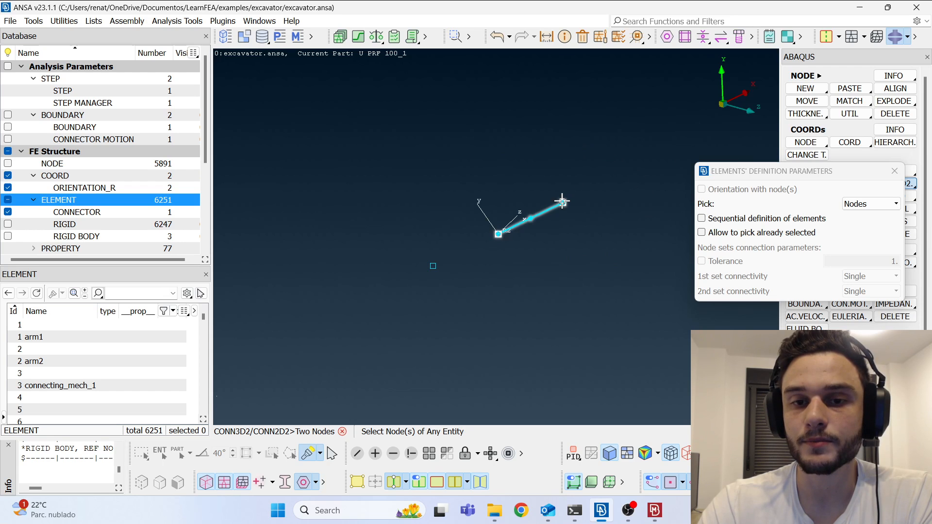
middle_click(613, 168)
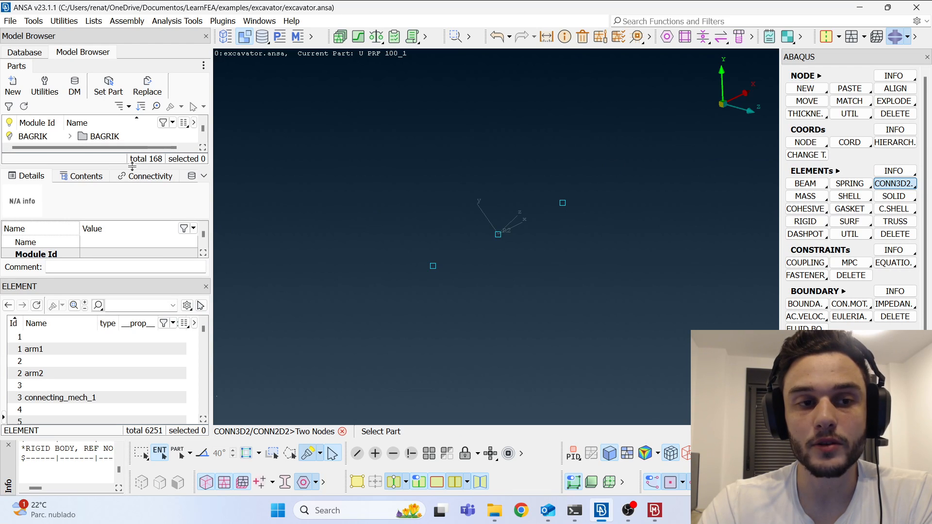
- Undock the Model Browser and assign the new connector element to the connectors part
left_click_drag(131, 166, 132, 169)
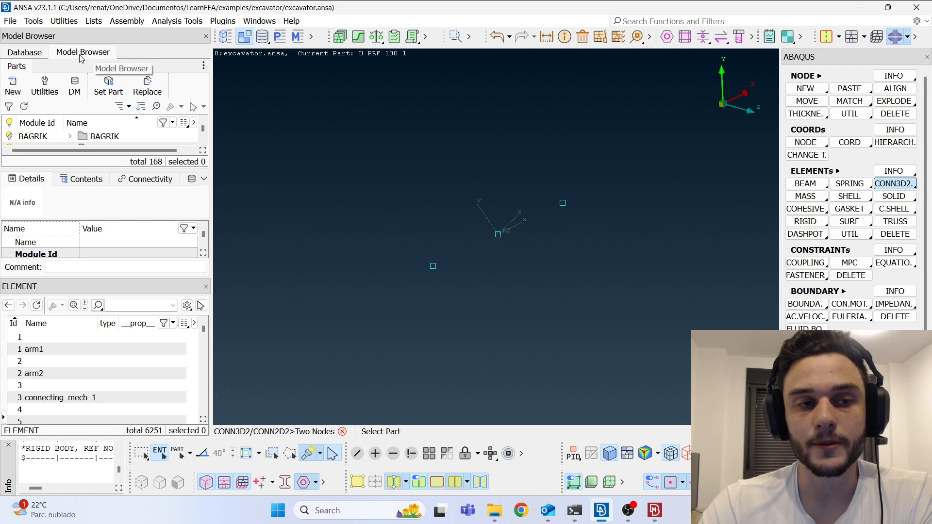
left_click_drag(84, 57, 324, 114)
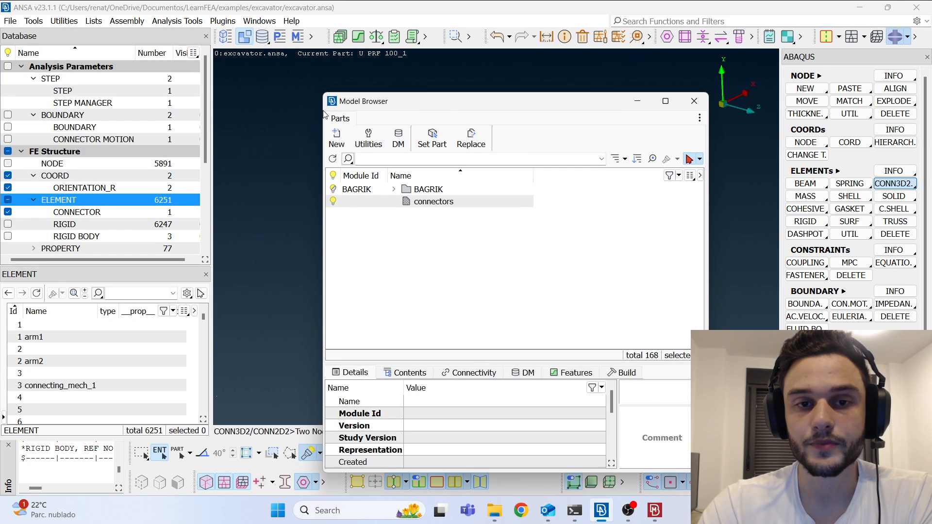
left_click_drag(460, 103, 347, 84)
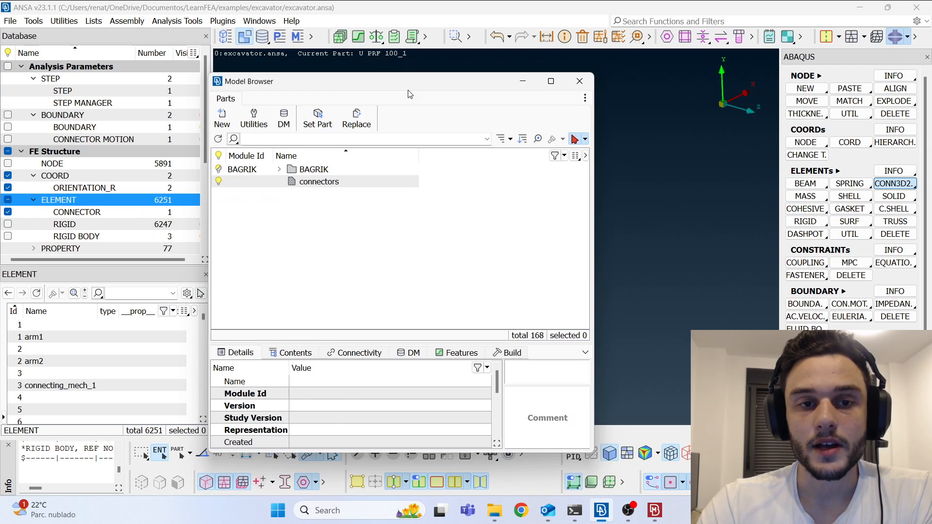
left_click(320, 182)
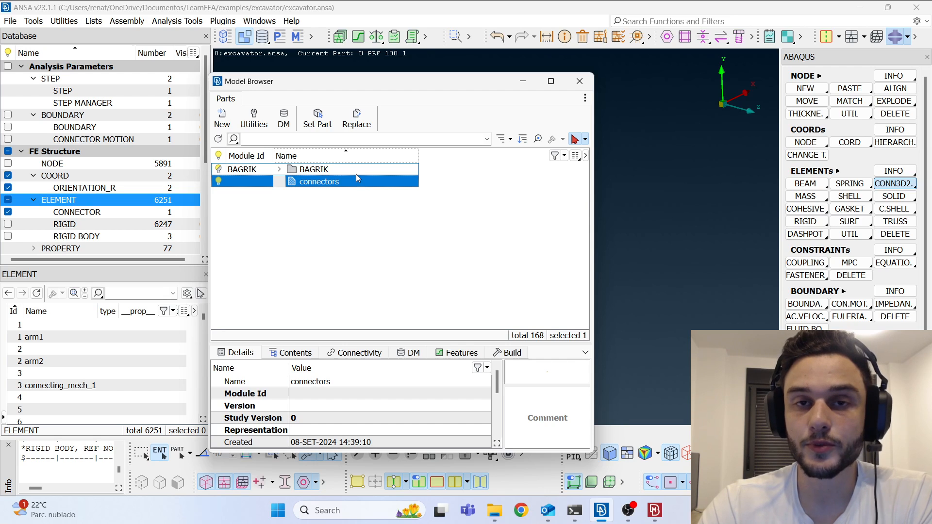
middle_click(336, 183)
- Create a new connector section named arm2_to_connecting_mech1 for the connector element
left_click_drag(675, 99, 254, 62)
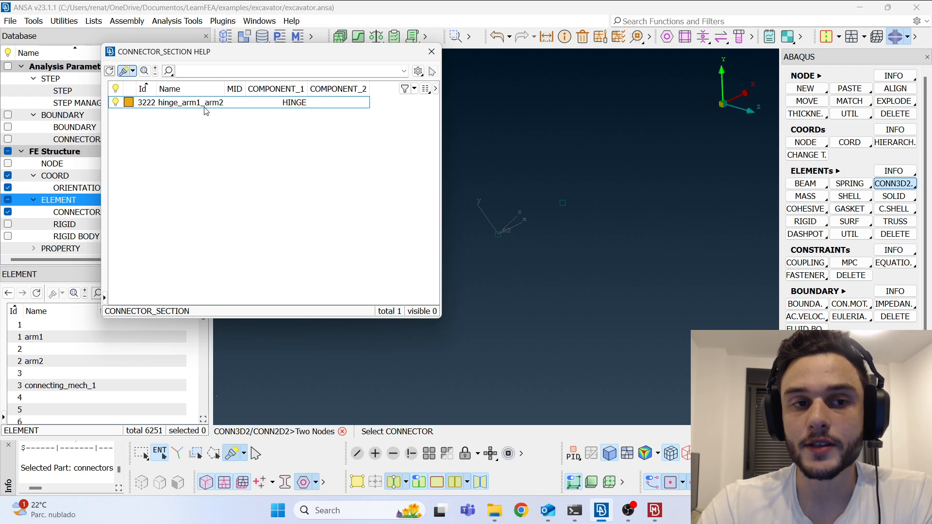
left_click(205, 107)
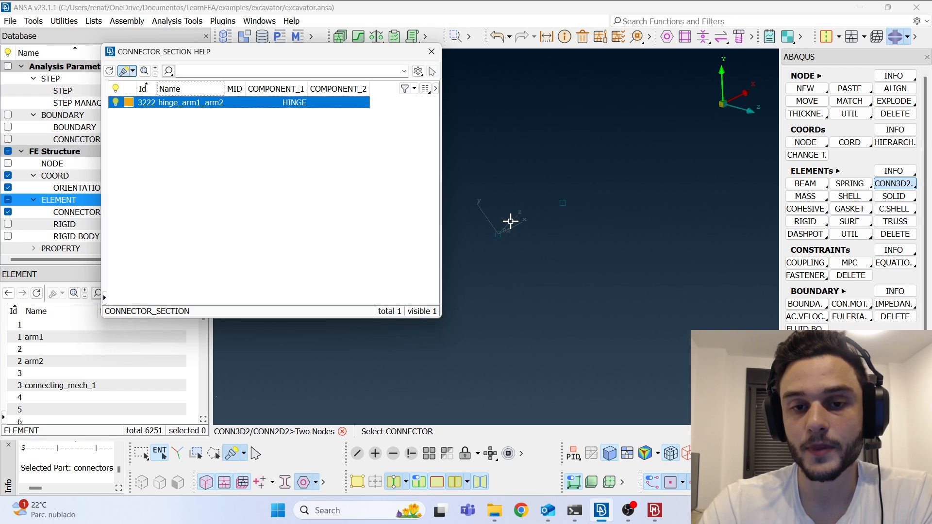
right_click(210, 148)
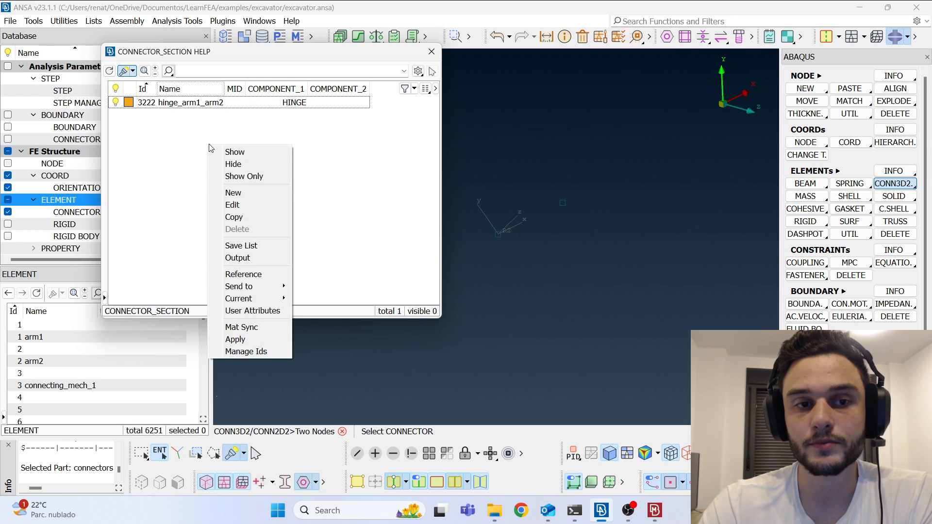
left_click(248, 193)
left_click_drag(255, 188, 32, 39)
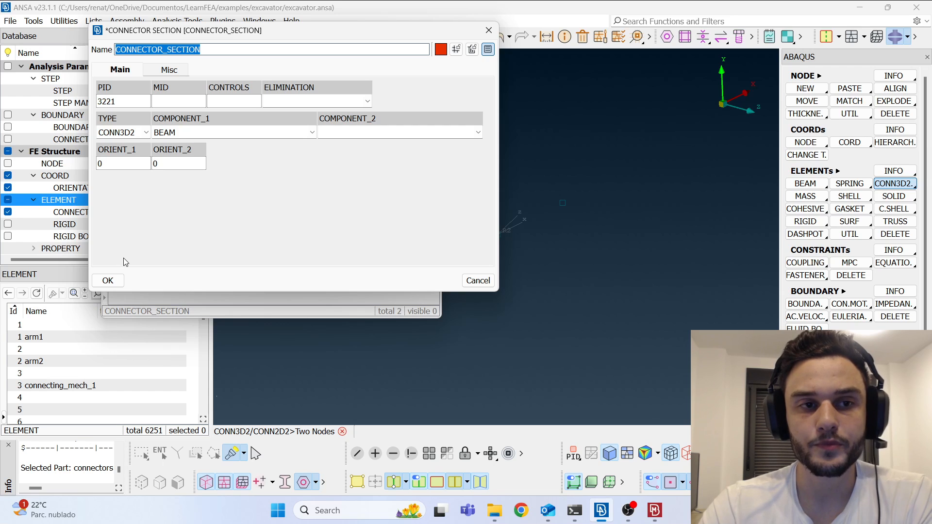
type("arm2_to")
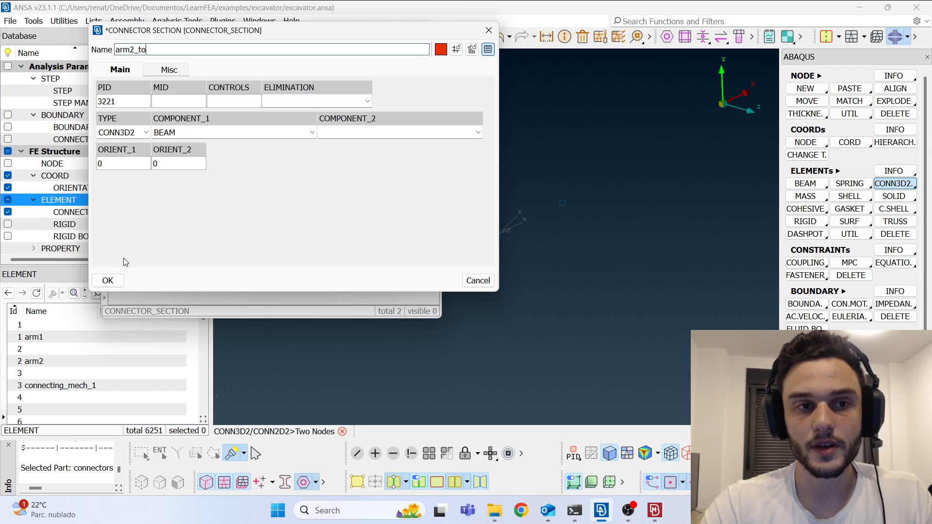
type("_connecting_mech1")
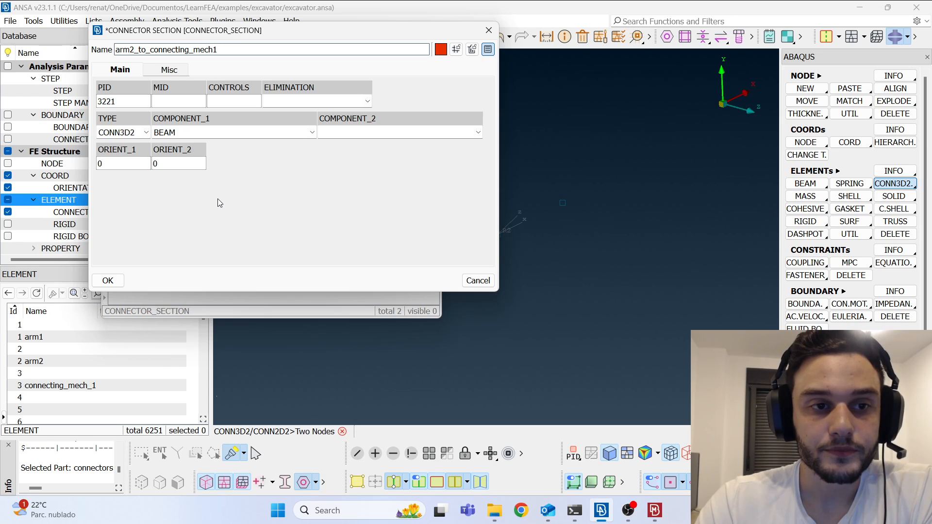
- Set the connector section's COMPONENT_1 to HINGE
left_click(305, 133)
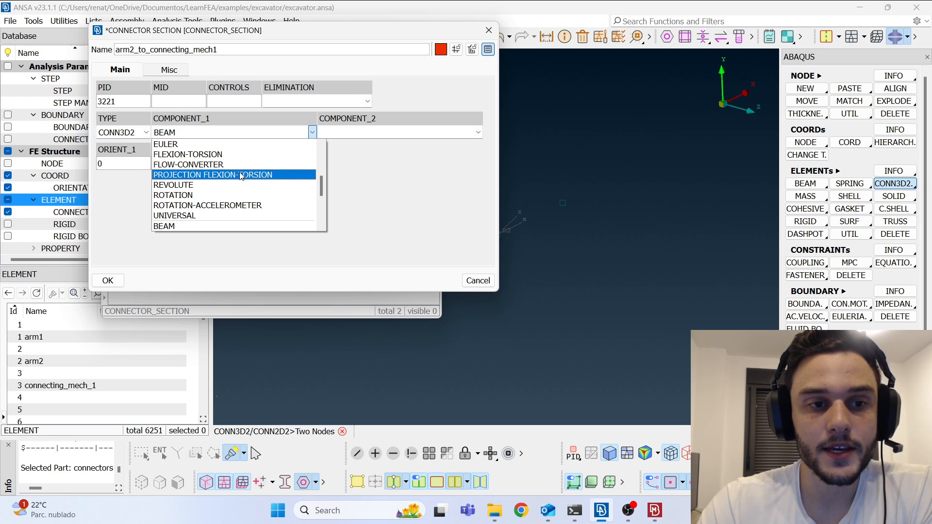
scroll(224, 193, "down", 2)
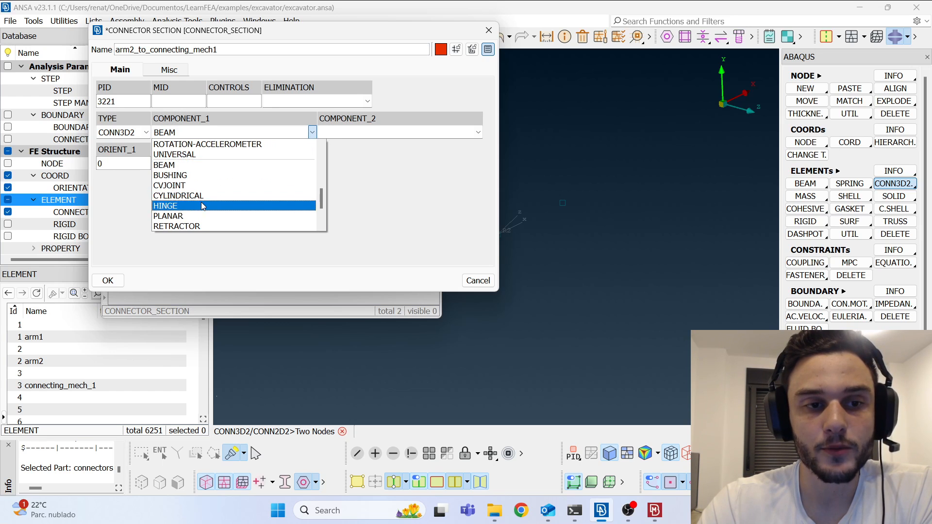
left_click(214, 203)
- Assign the local coordinate system RECT_00000002 as the hinge section's ORIENT_1 and save the section
left_click(128, 167)
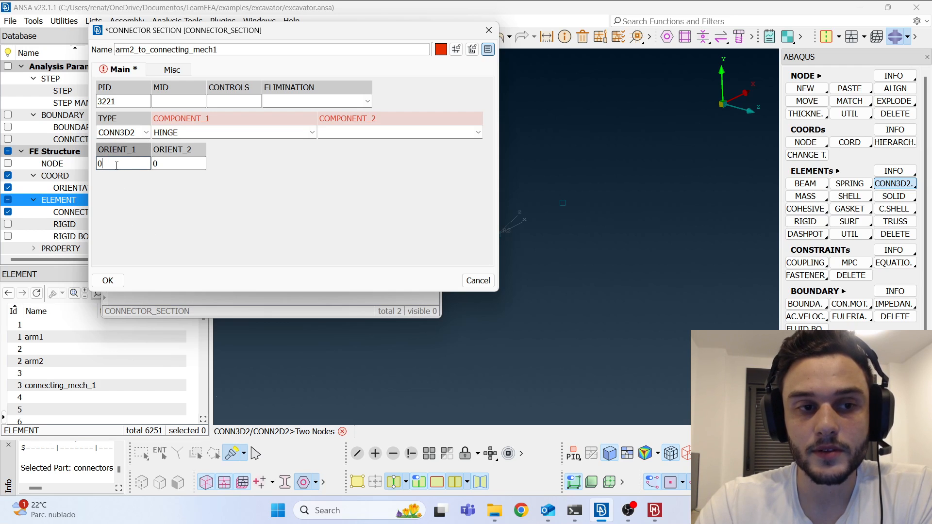
double_click(117, 164)
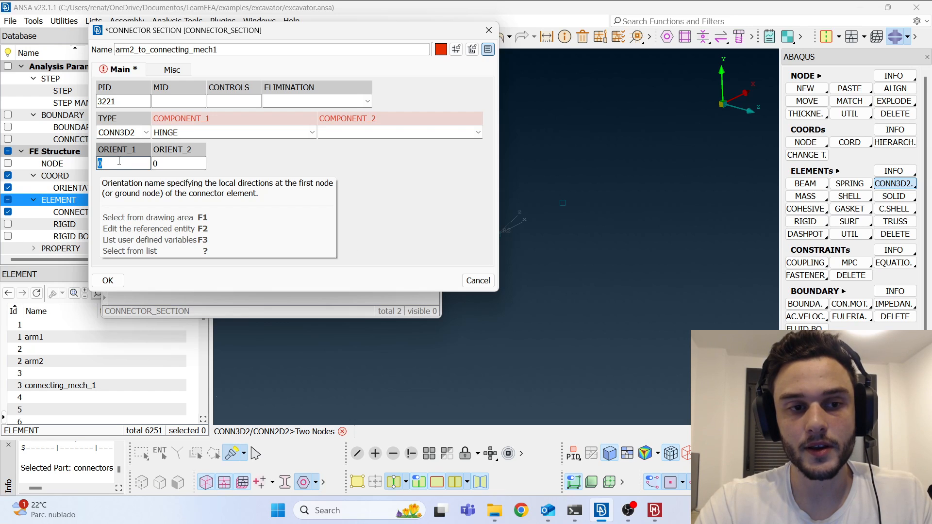
key("question")
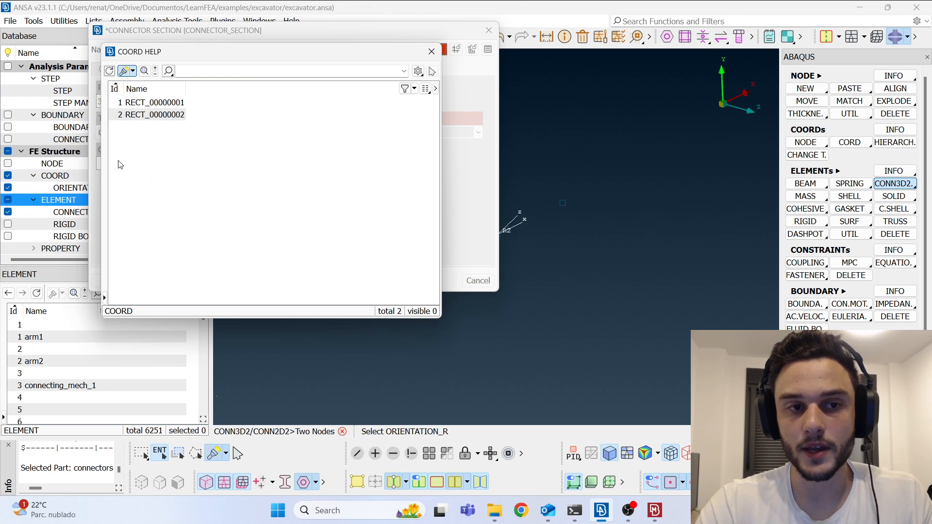
left_click(147, 115)
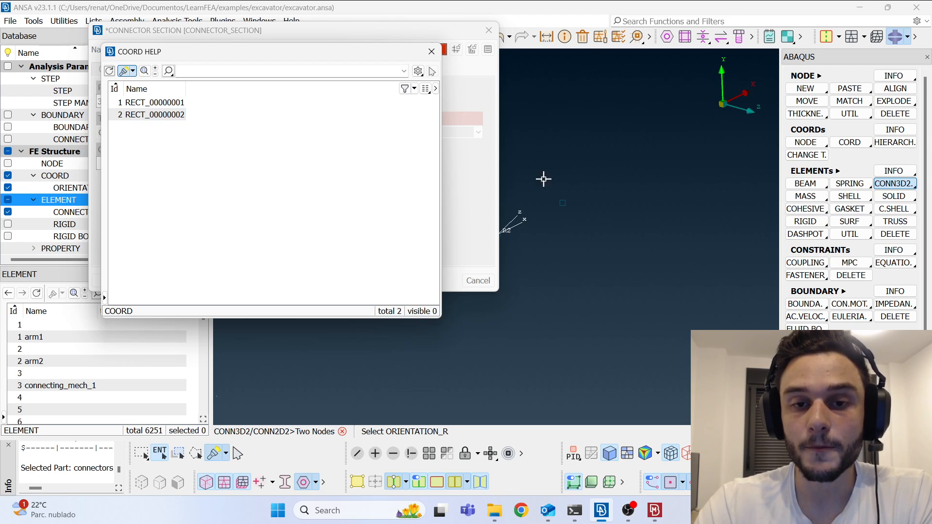
scroll(673, 185, "down", 3)
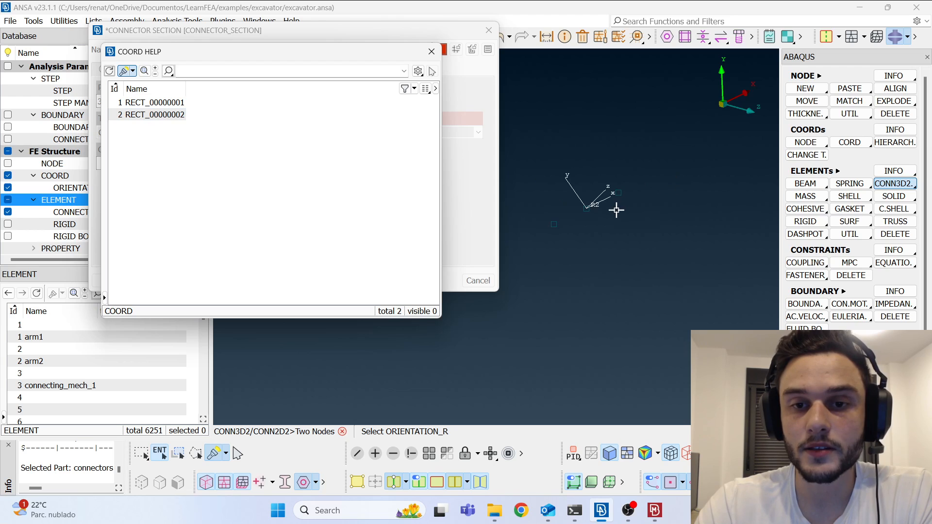
left_click(592, 206)
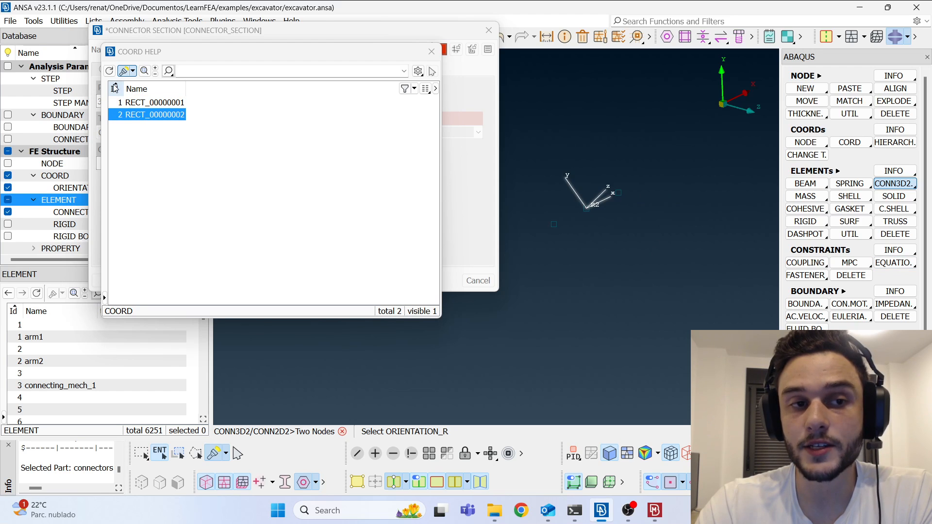
middle_click(158, 120)
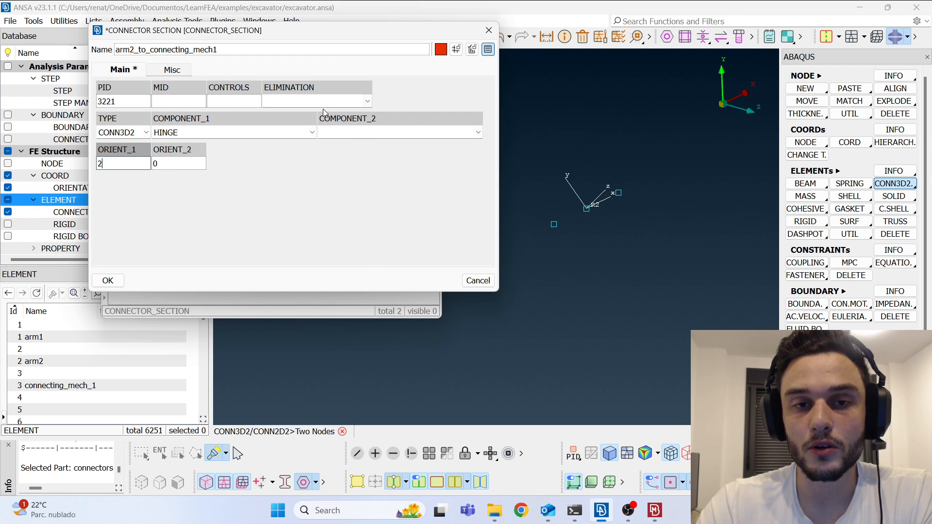
left_click(108, 280)
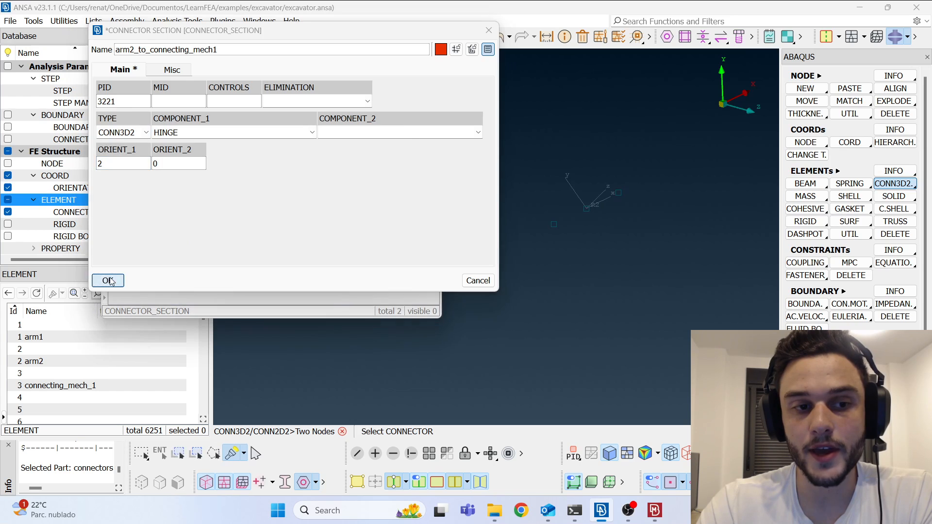
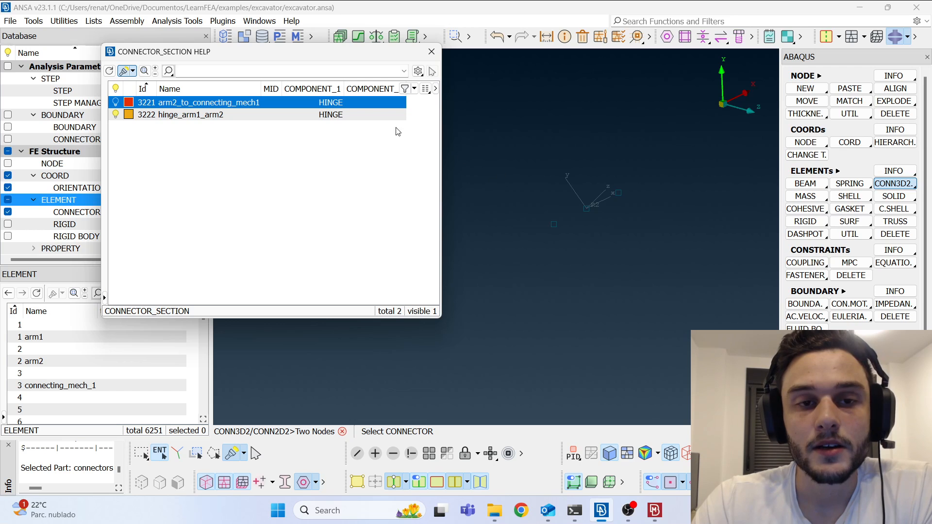
- Assign the arm2_to_connecting_mech1 section to the connector element and review the section card behind its PID
double_click(224, 104)
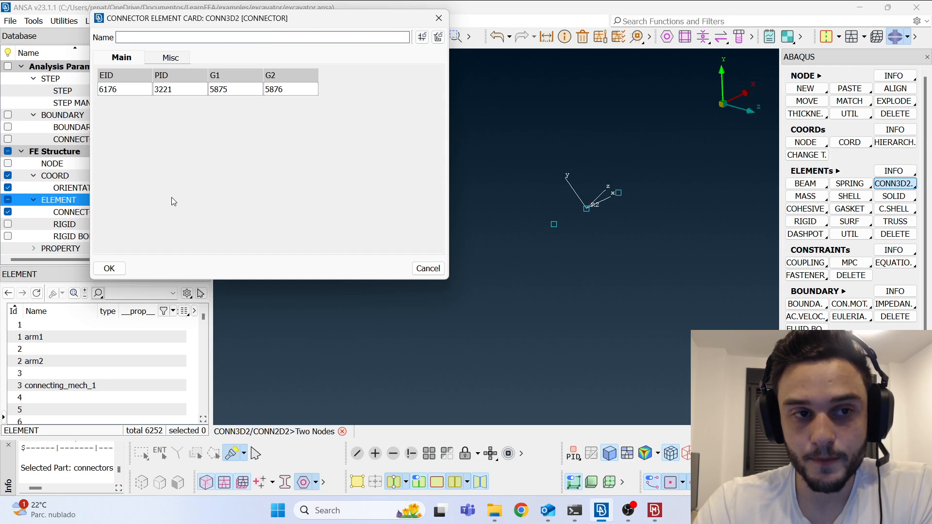
left_click(123, 90)
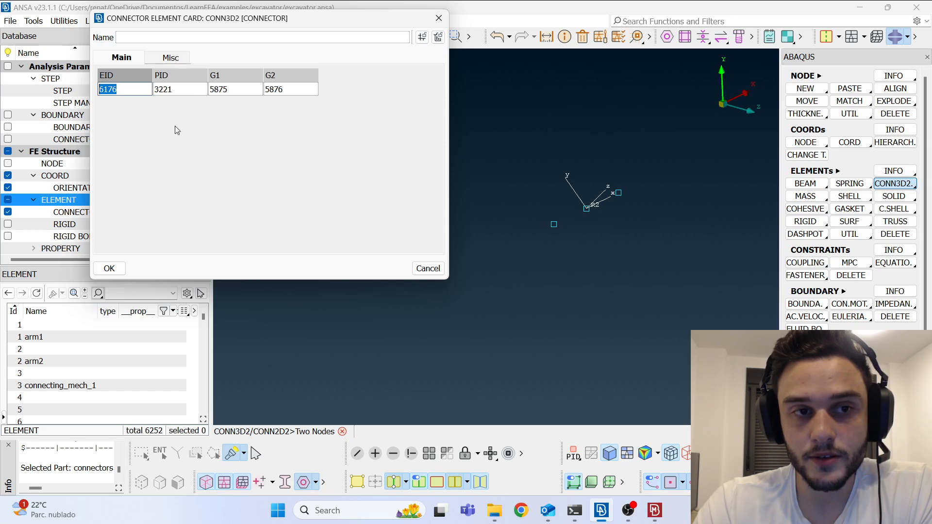
left_click(193, 91)
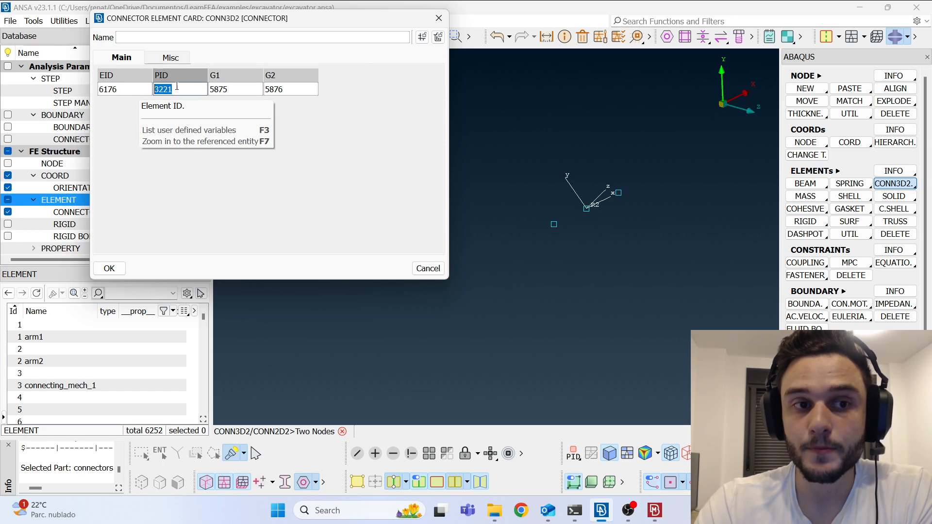
left_click_drag(172, 90, 159, 82)
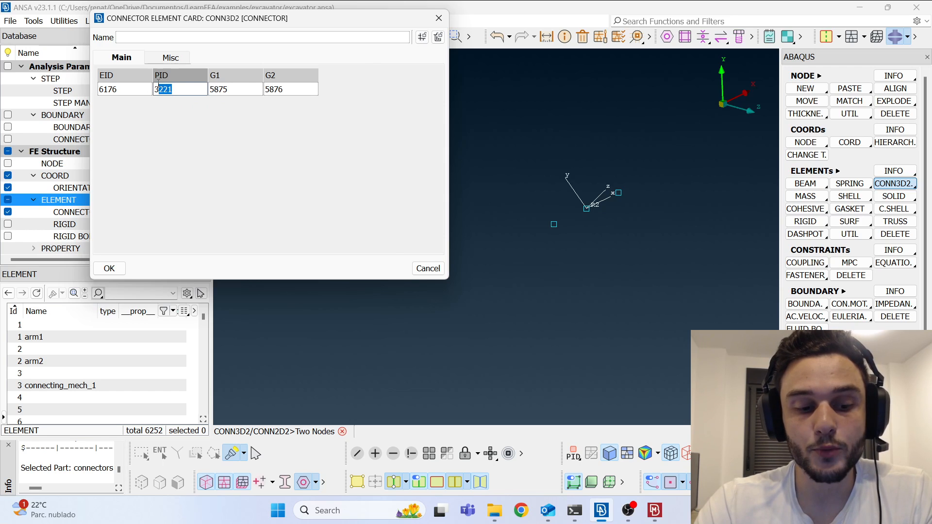
double_click(158, 87)
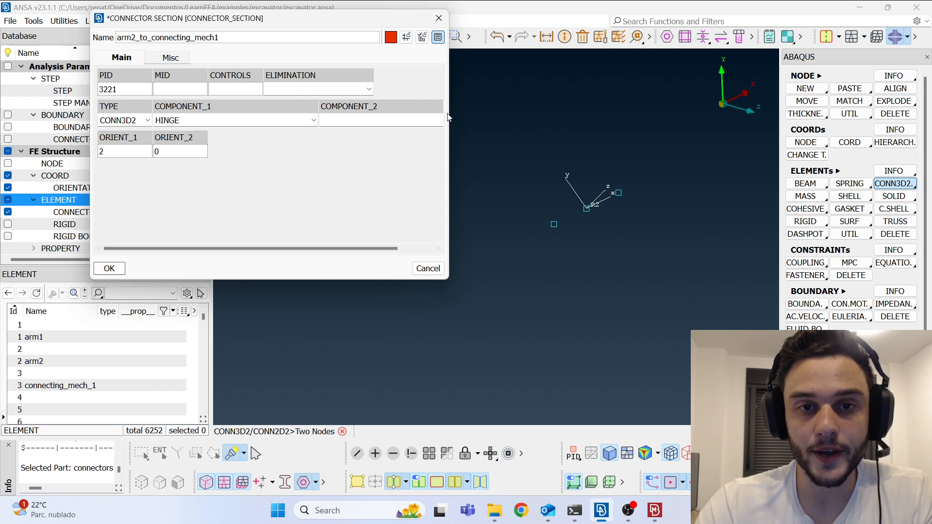
left_click(116, 266)
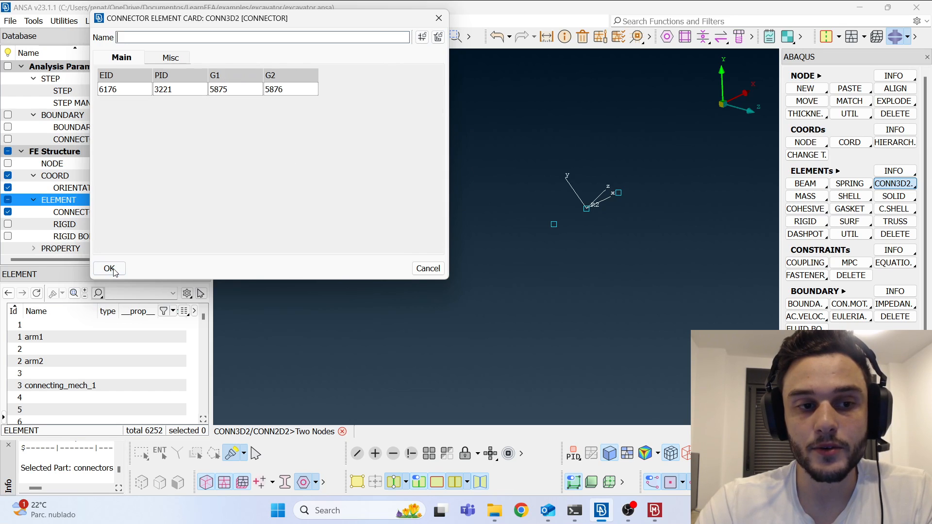
- Check the connector's G1 and G2 nodes, then accept the element card and end the two-node connector definition
left_click(209, 89)
left_click(209, 90)
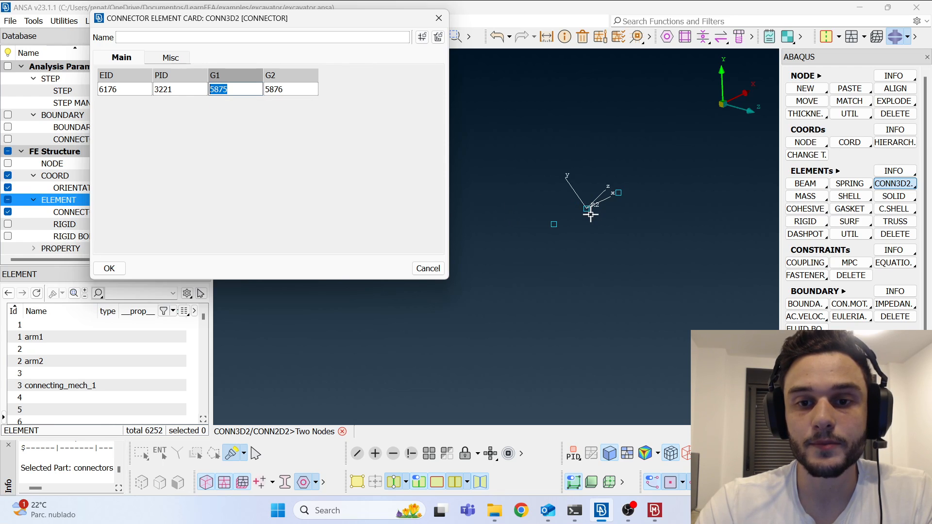
left_click(267, 90)
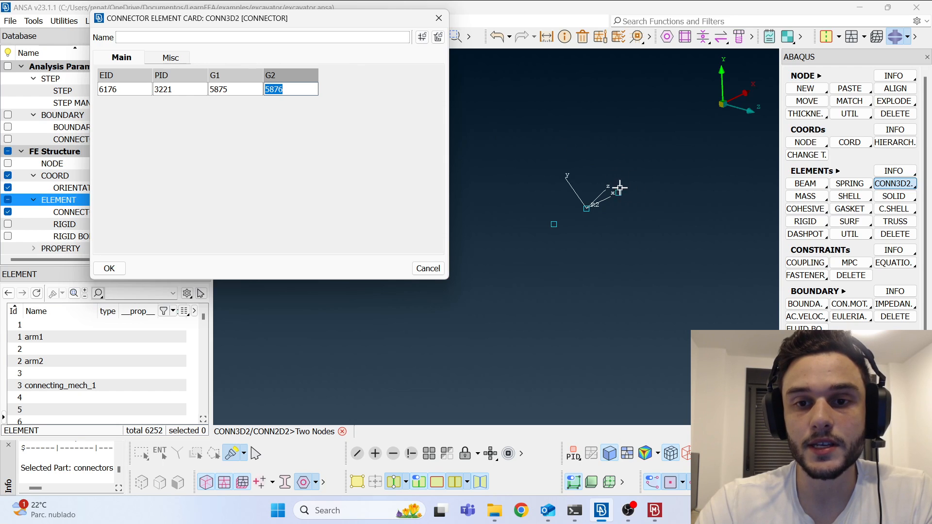
left_click(109, 269)
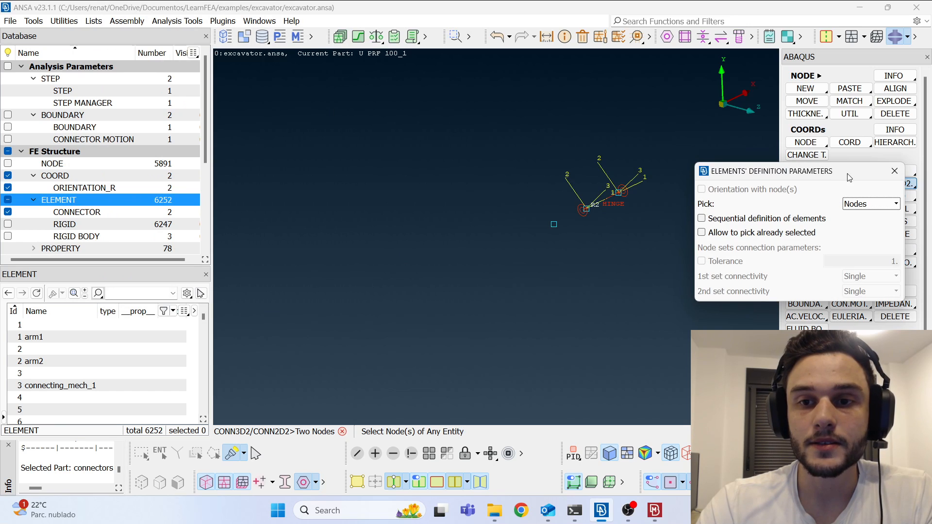
left_click_drag(849, 177, 349, 103)
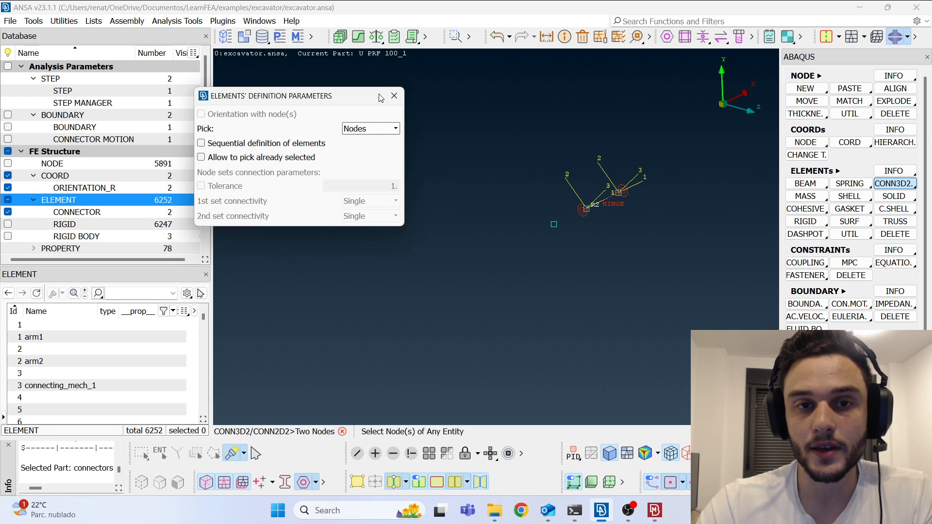
left_click(394, 95)
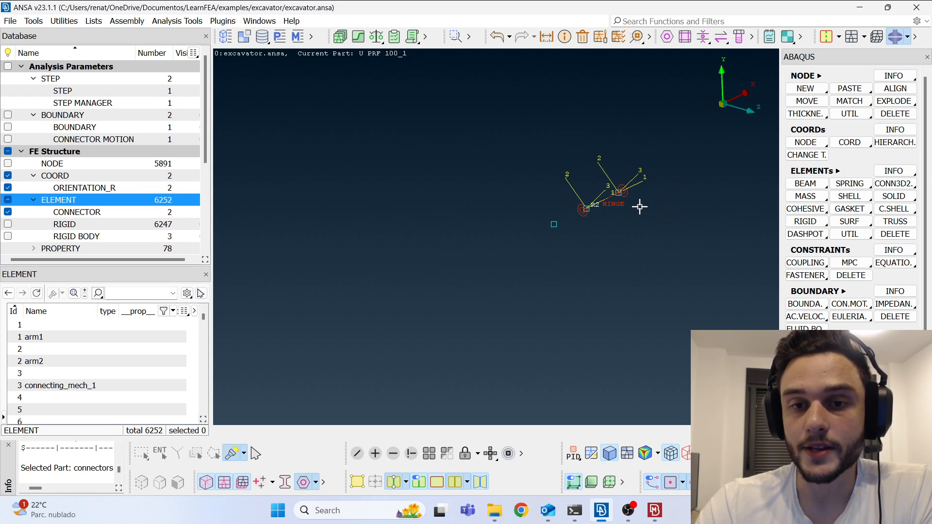
- Turn on the display of the RIGID elements to show the arms around the hinge connector
scroll(459, 227, "down", 1)
scroll(544, 222, "up", 2)
scroll(483, 199, "up", 1)
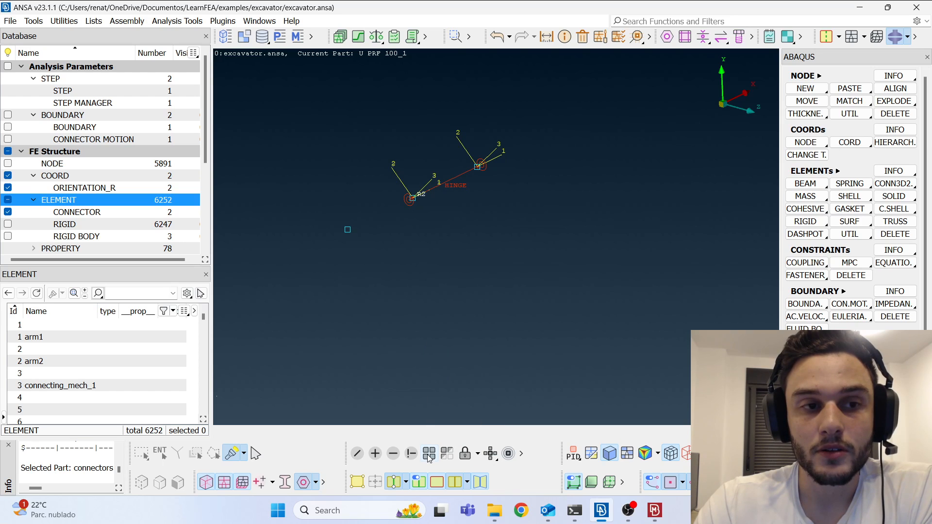
left_click(8, 224)
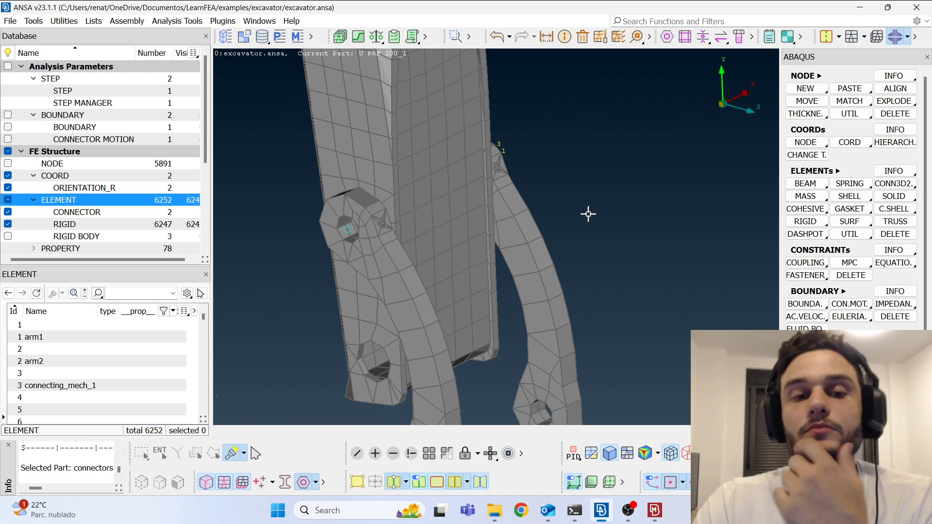
scroll(531, 210, "down", 4)
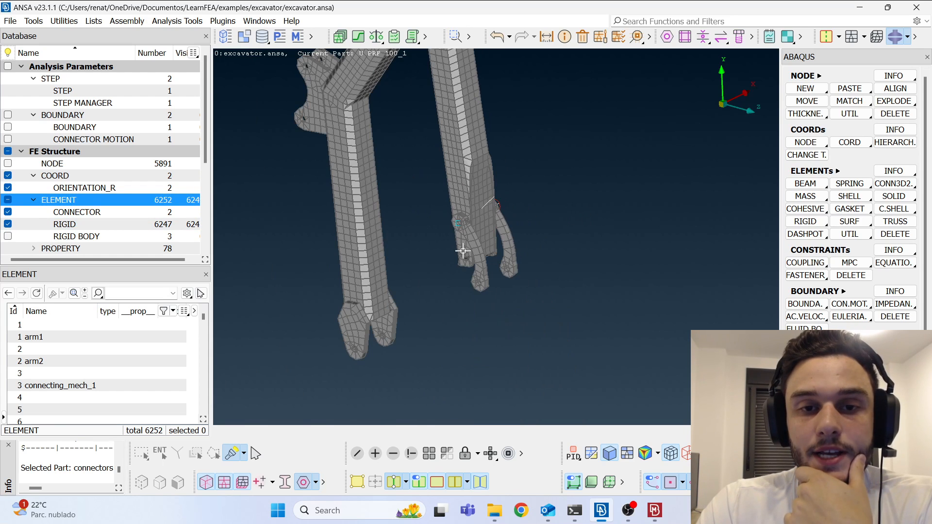
middle_click_drag(476, 126, 464, 183, "ctrl")
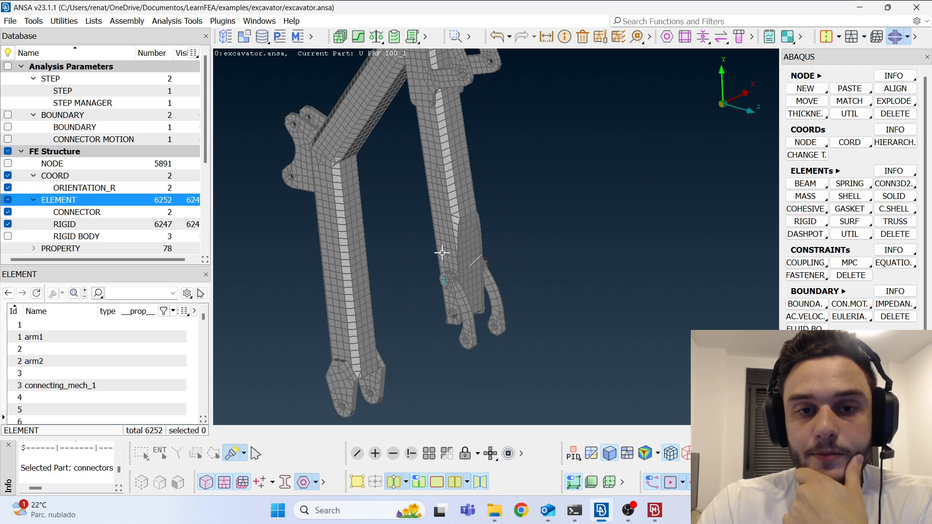
- Check which TIE NSET the arm2 rigid body references, then close its card
left_click(84, 238)
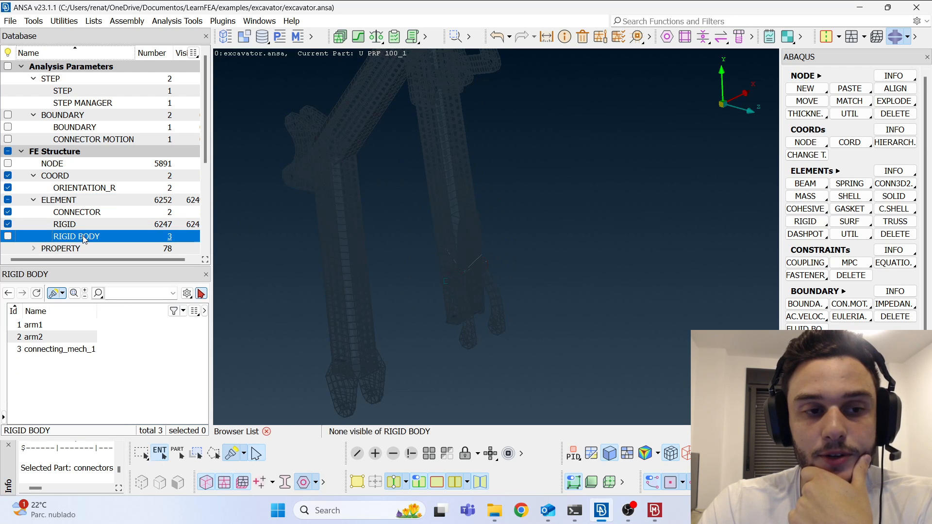
left_click(52, 337)
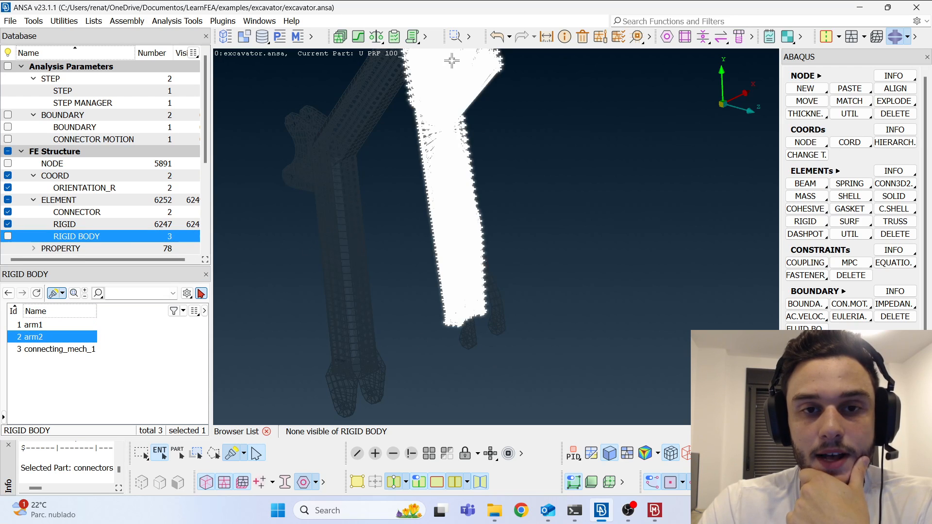
double_click(44, 336)
double_click(70, 337)
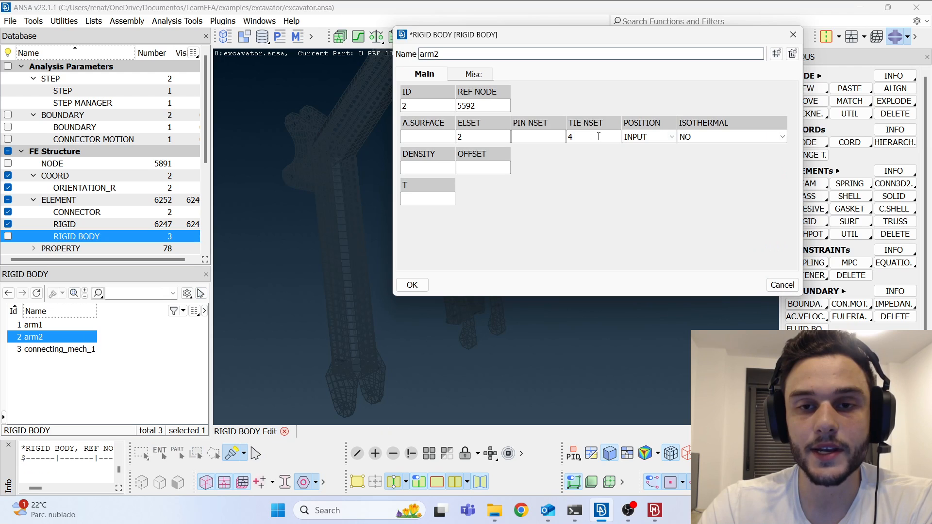
double_click(598, 136)
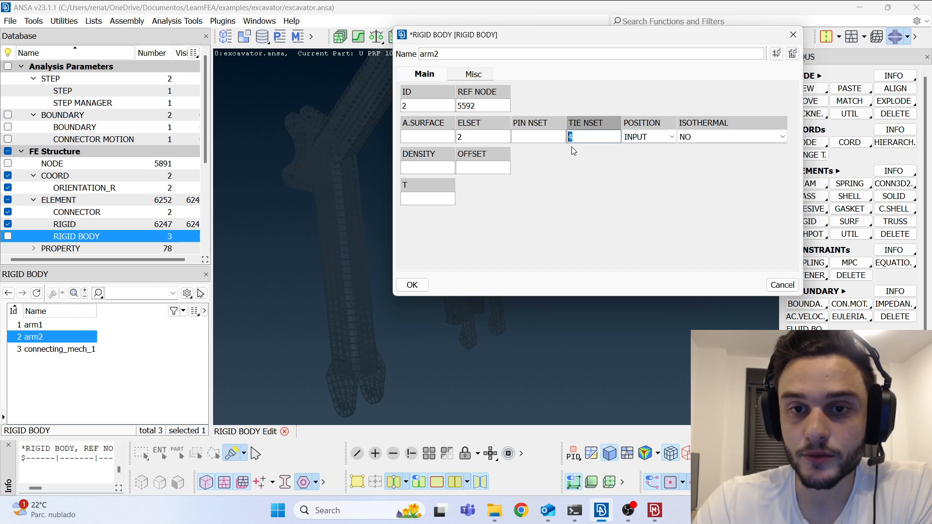
left_click(585, 143)
double_click(605, 139)
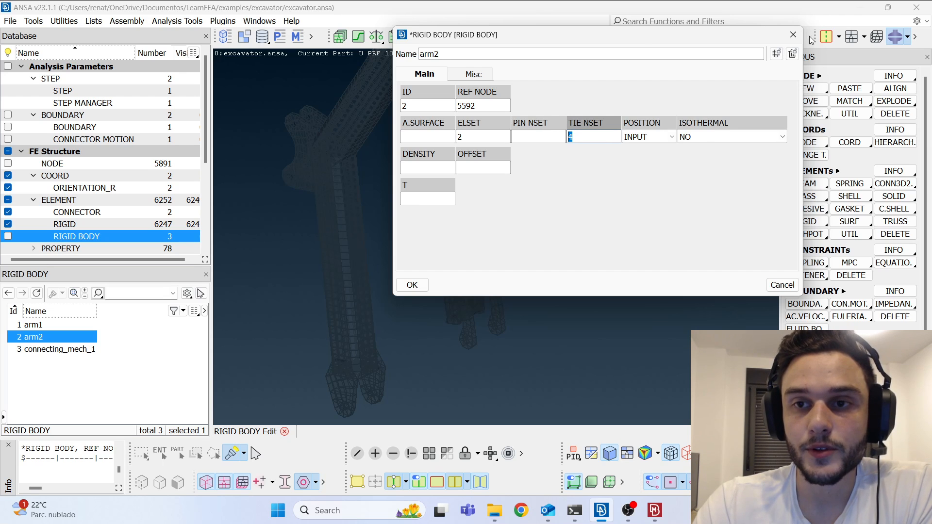
left_click(793, 34)
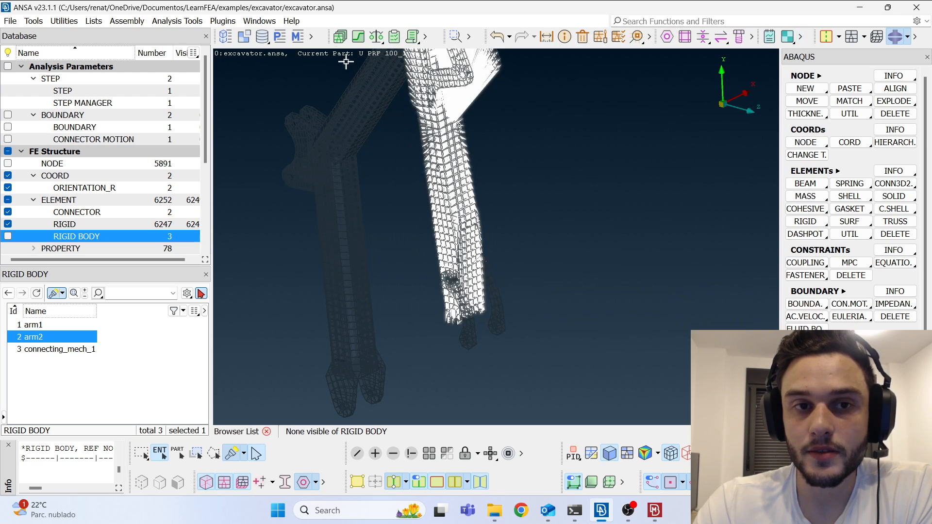
- List the model's sets and examine which nodes arm2_tie_nodes contains, comparing them with the hinge location on the arm
left_click(311, 36)
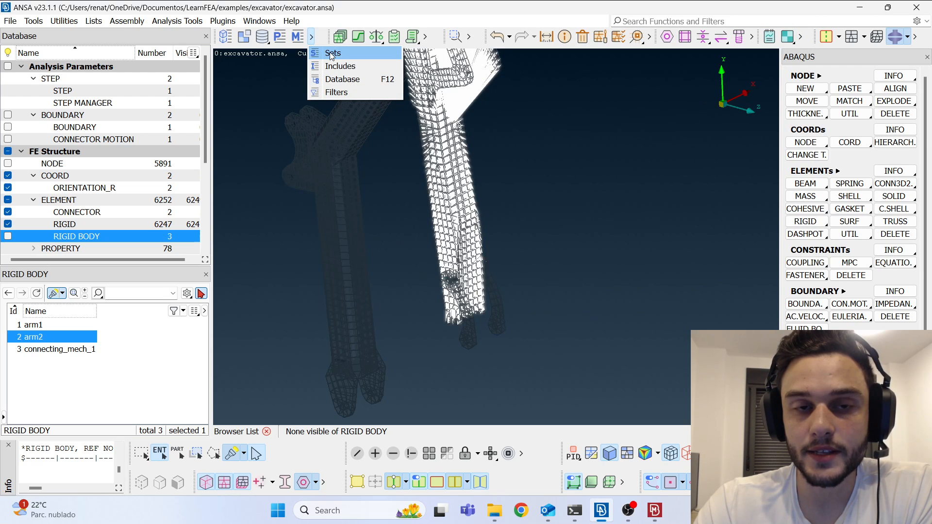
left_click(330, 52)
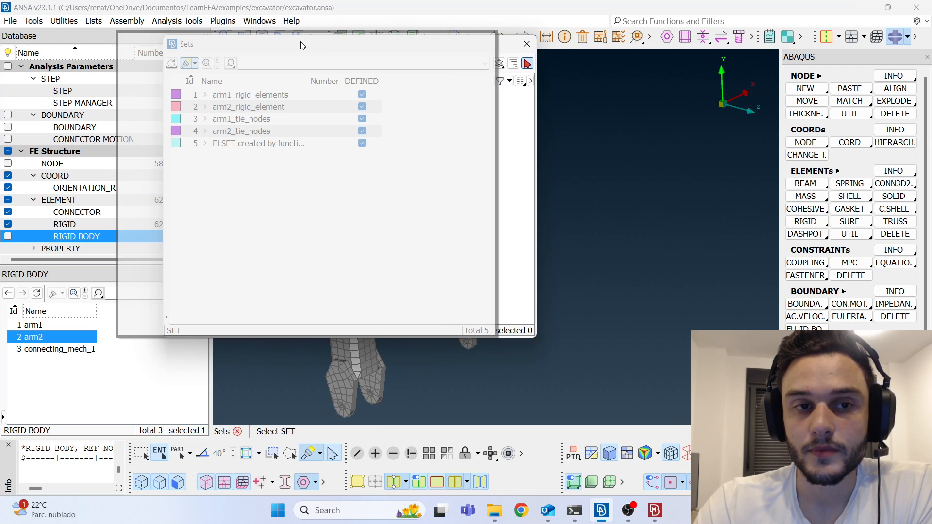
left_click(253, 125)
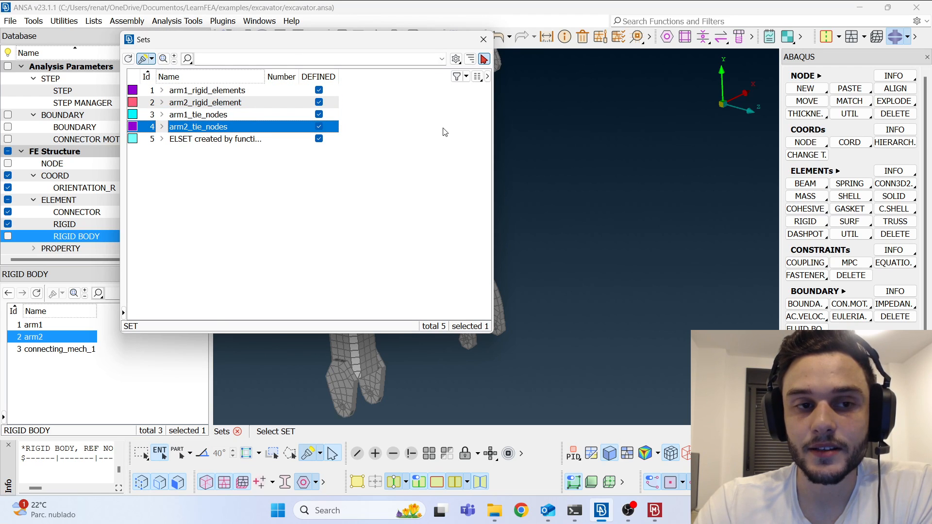
left_click(162, 126)
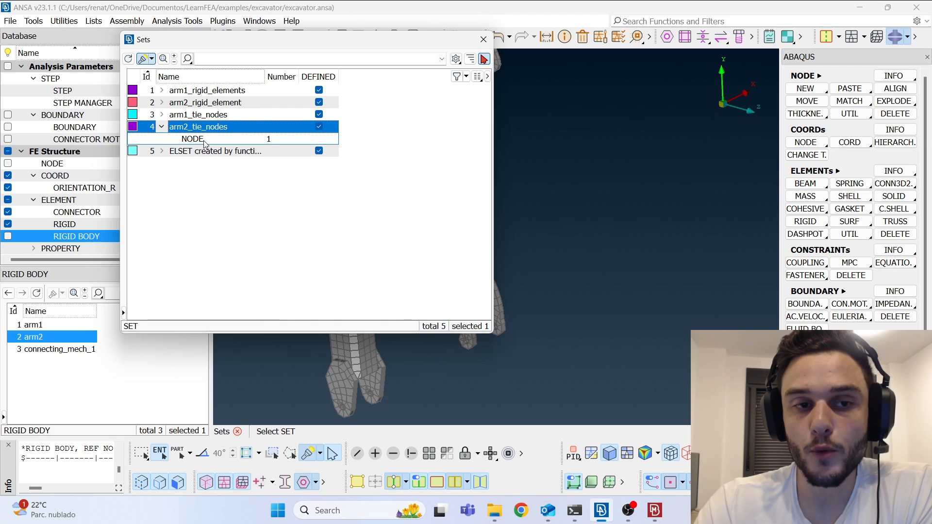
scroll(679, 204, "down", 4)
scroll(558, 104, "up", 6)
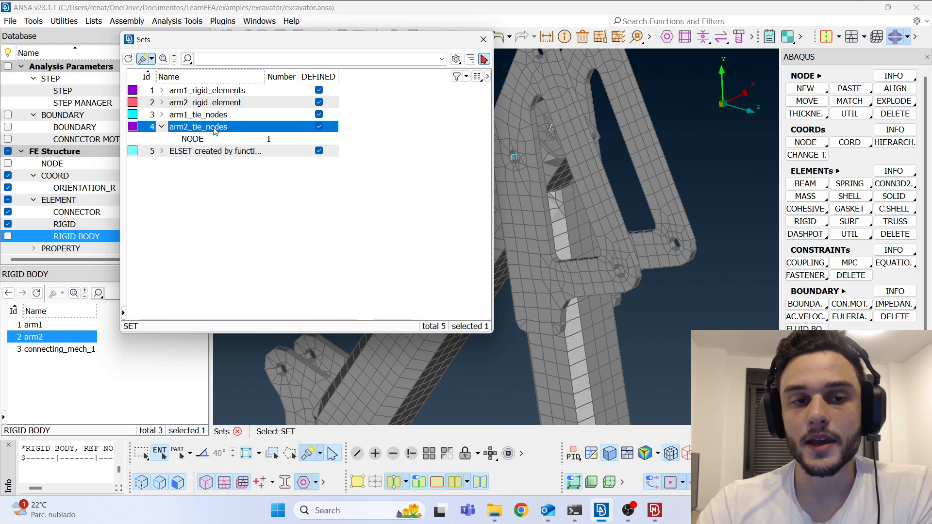
scroll(547, 113, "down", 3)
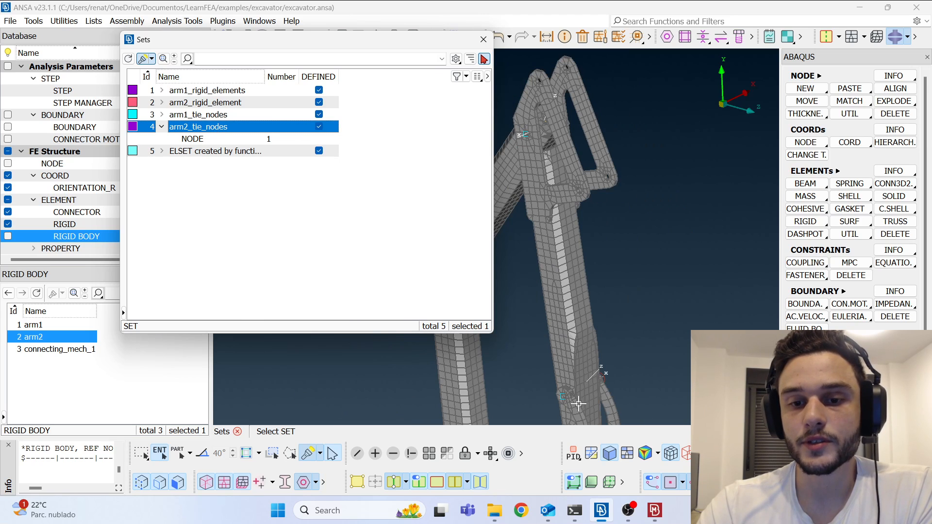
scroll(566, 263, "up", 5)
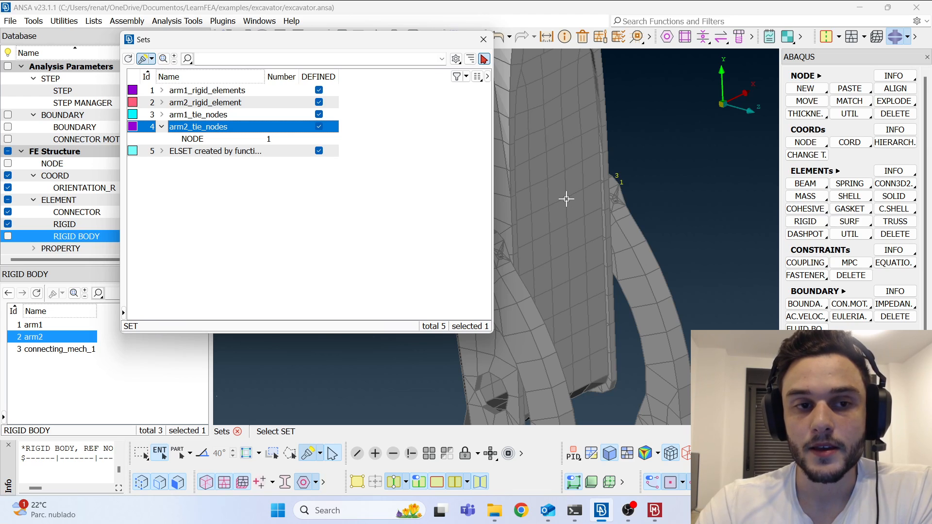
- Hide the RIGID elements and open the contents of the arm2_tie_nodes set for modification
left_click(7, 224)
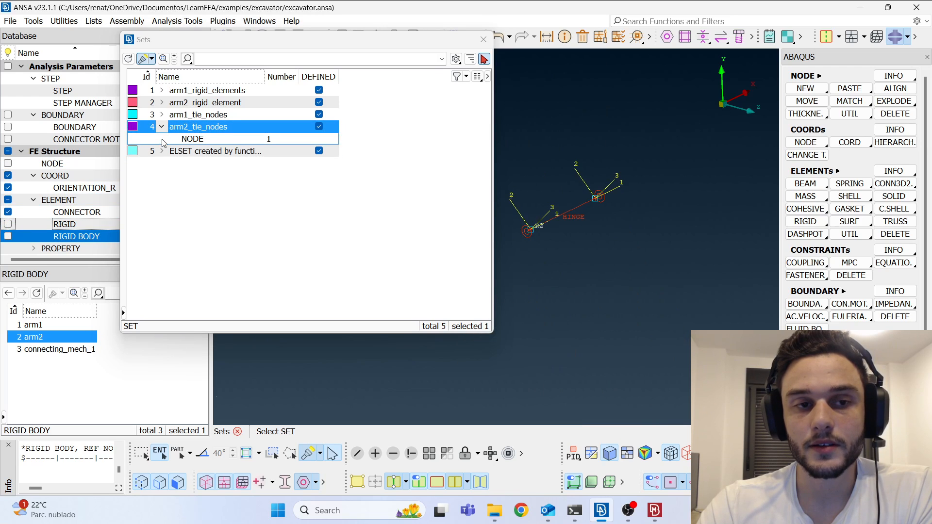
right_click(199, 132)
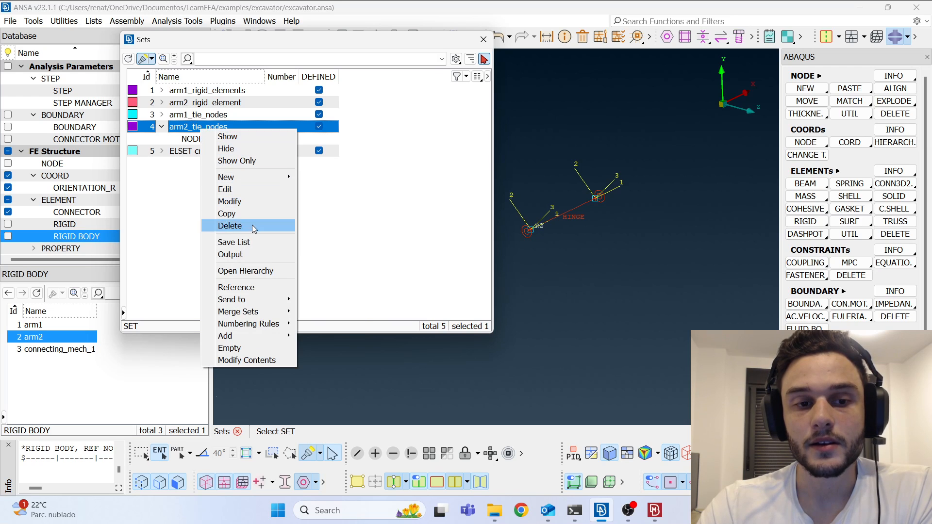
left_click(242, 359)
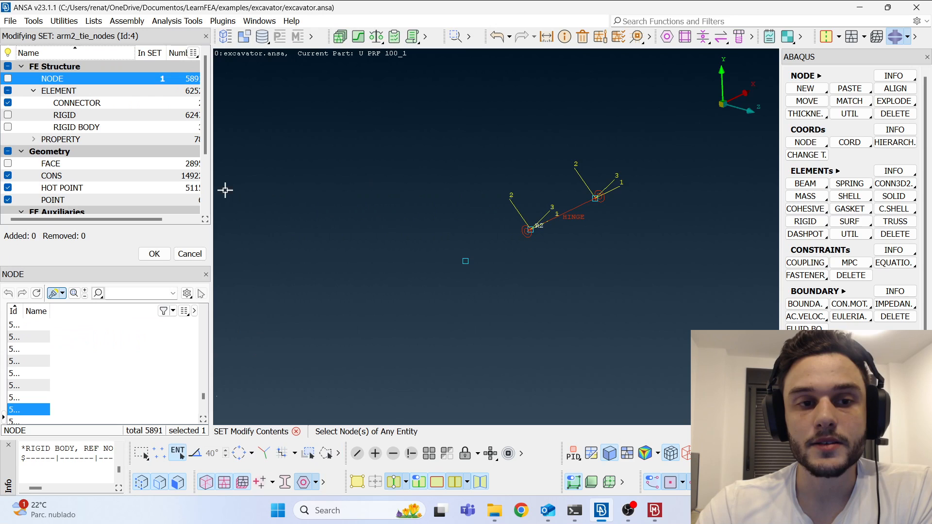
left_click_drag(213, 173, 287, 167)
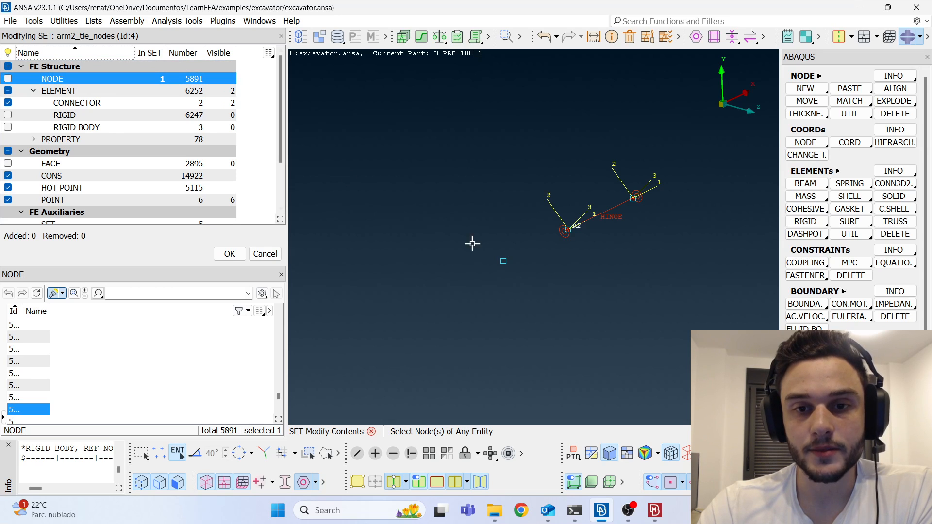
- Add the hinge connector's end node at the origin of coordinate system R2 to arm2_tie_nodes and confirm the set
scroll(518, 323, "down", 8)
scroll(509, 243, "up", 5)
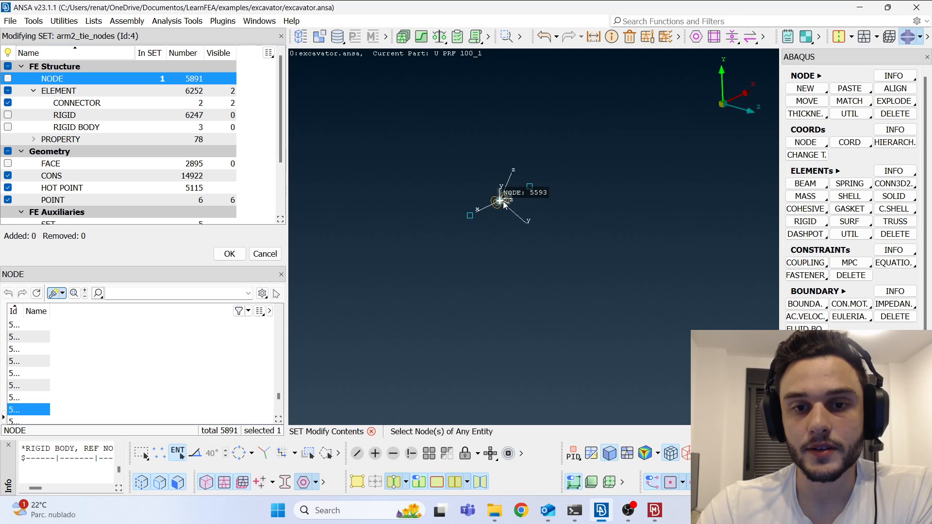
scroll(479, 110, "down", 8)
scroll(491, 188, "up", 3)
scroll(490, 188, "up", 4)
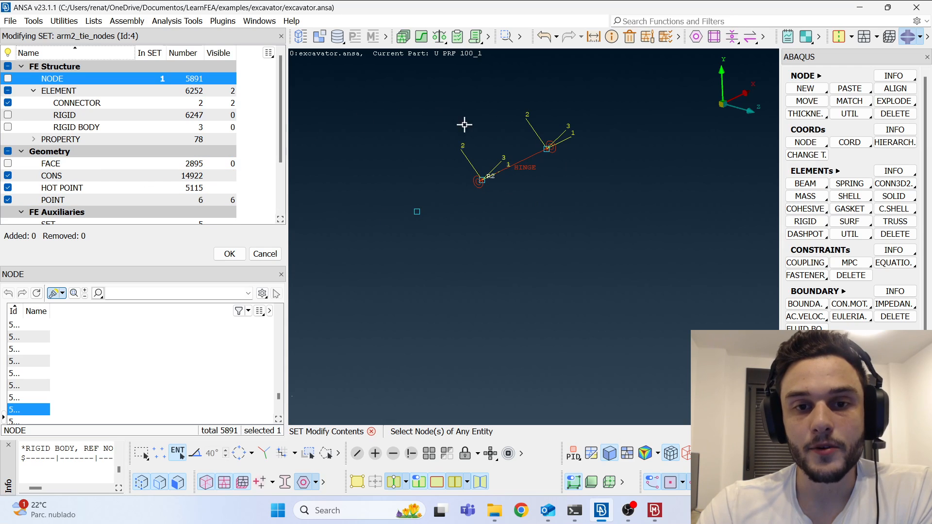
left_click(482, 181)
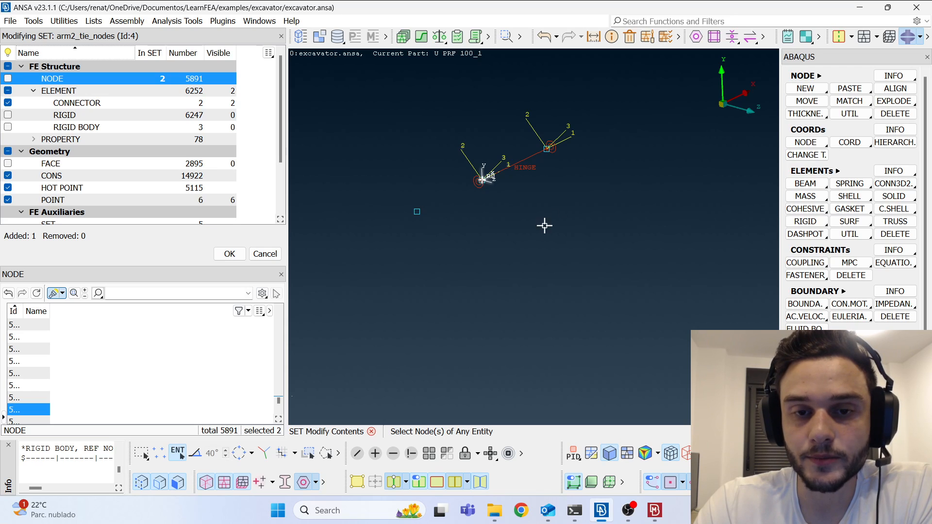
scroll(405, 295, "down", 3)
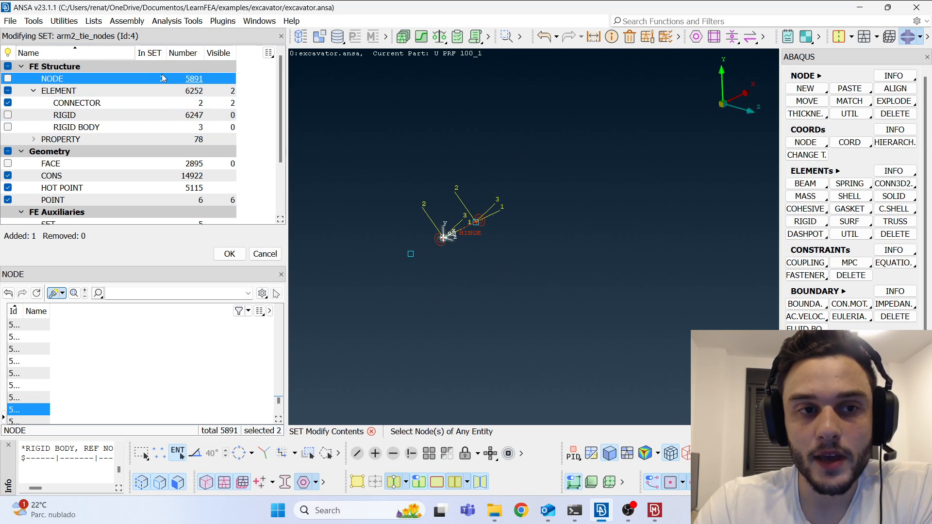
middle_click(458, 251)
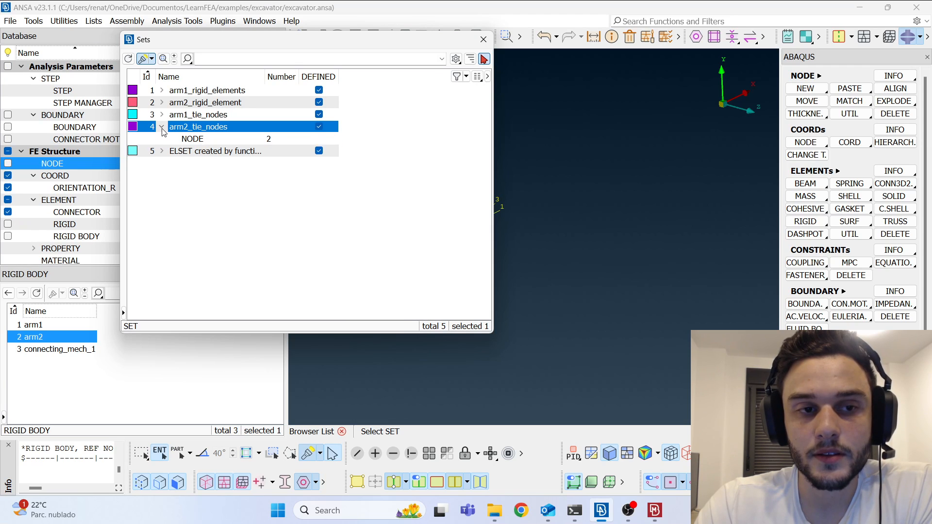
- Review the nodes in arm2_tie_nodes and the full name and elements of set 5, then close the set list
left_click(180, 139)
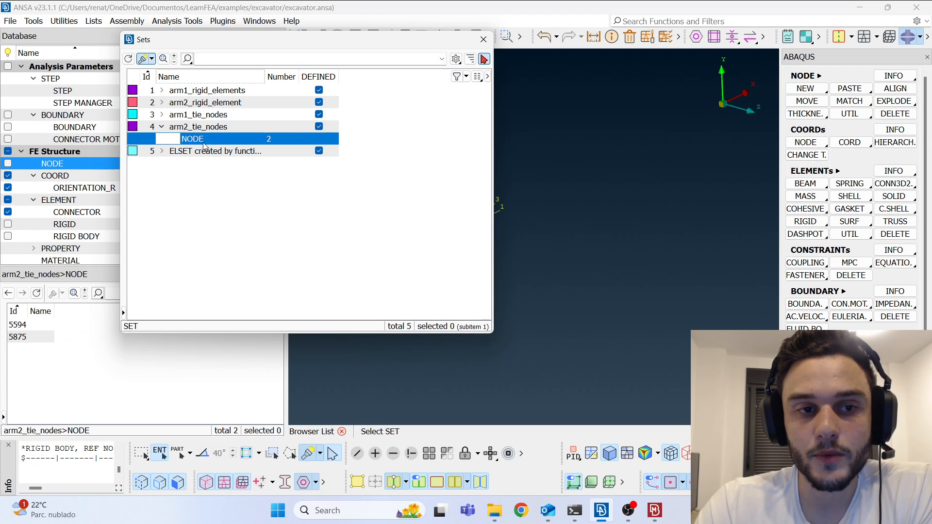
left_click(410, 173)
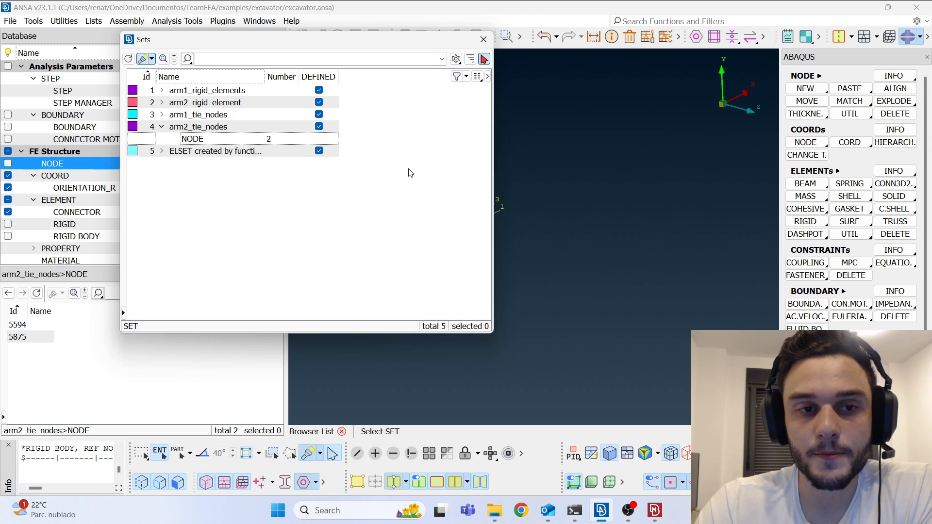
left_click(217, 153)
scroll(629, 187, "down", 5)
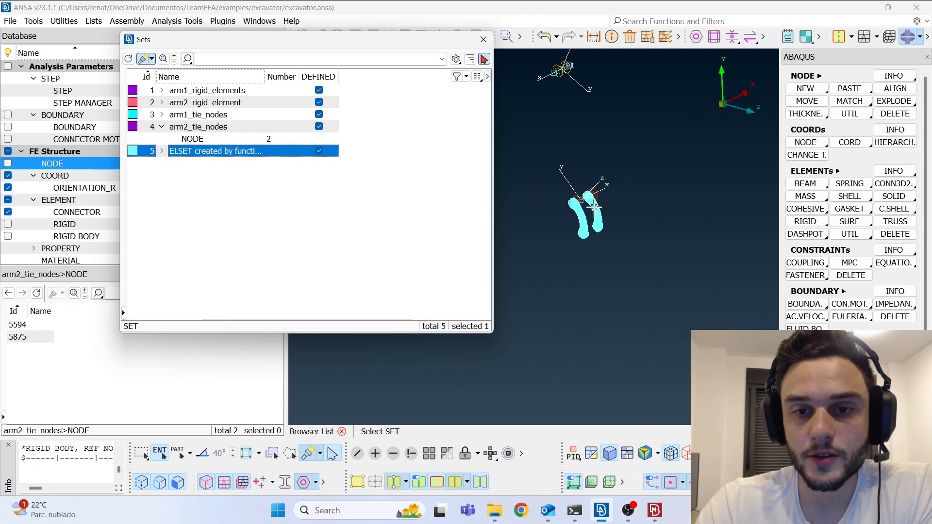
scroll(561, 221, "up", 5)
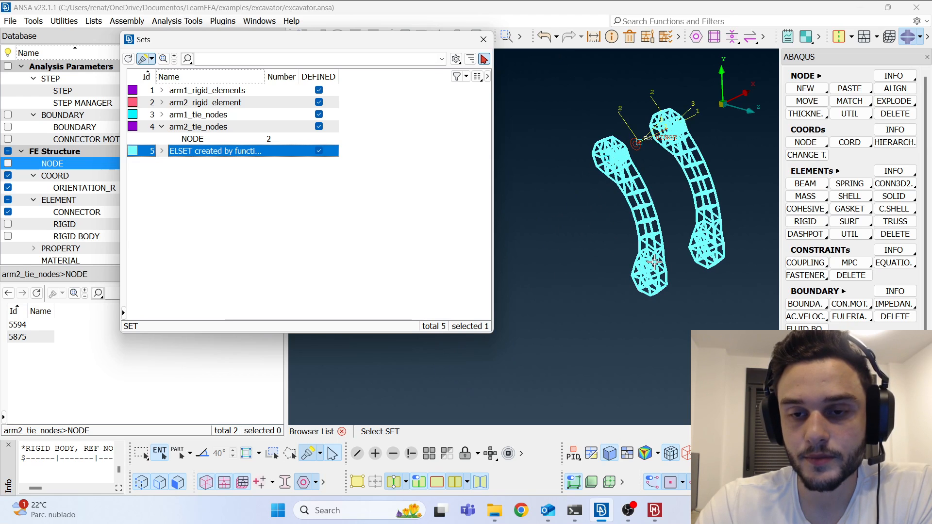
double_click(265, 76)
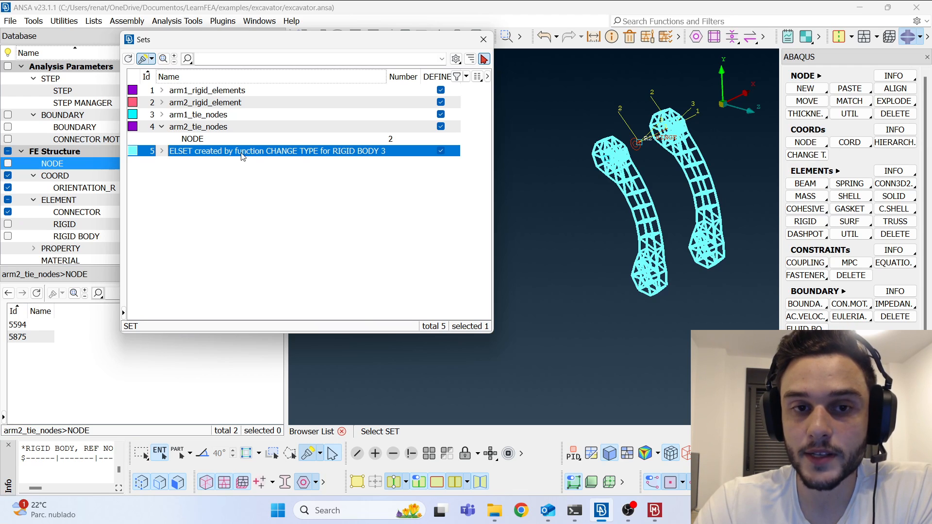
left_click(483, 40)
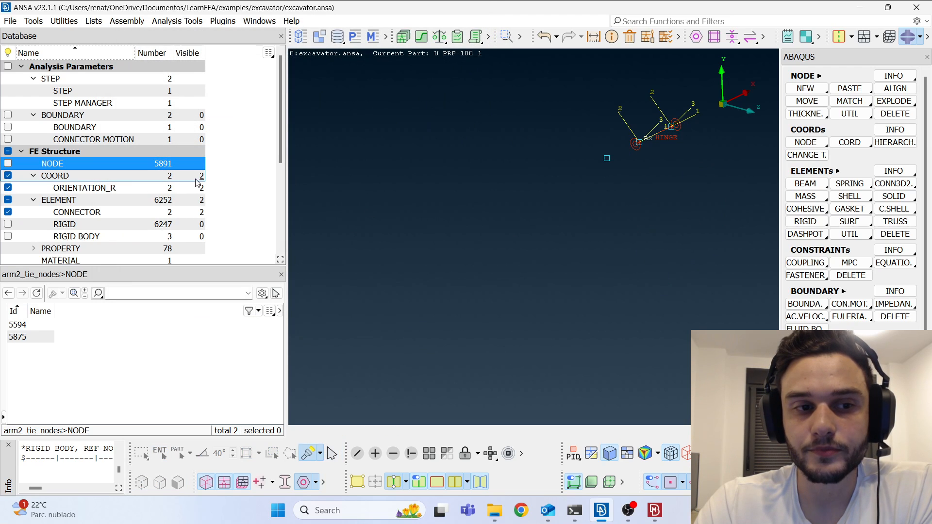
- Open the connecting_mech_1 rigid body definition and the element set assigned to it for editing
left_click(81, 236)
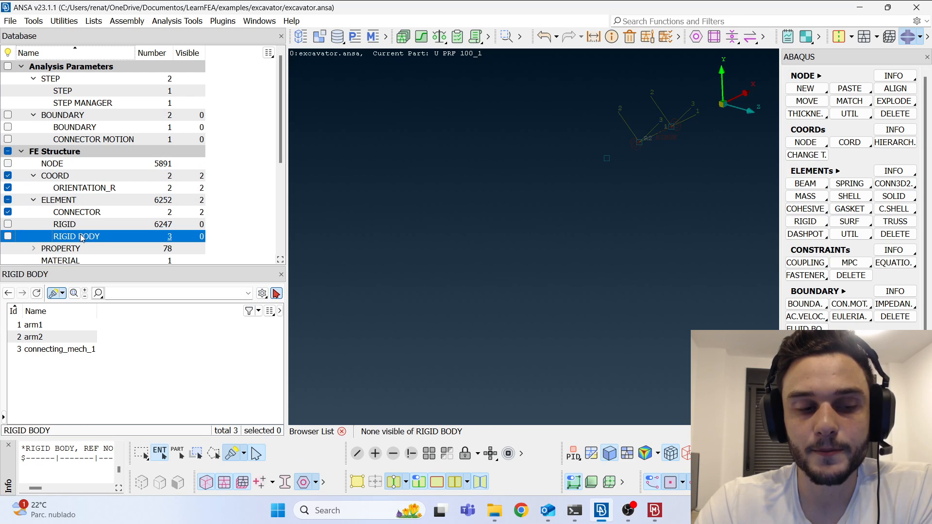
double_click(63, 349)
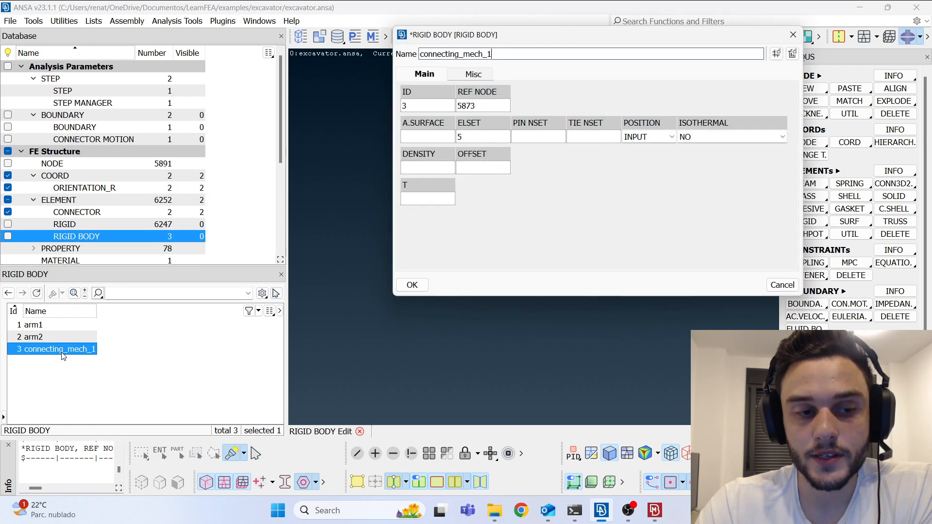
left_click_drag(495, 37, 262, 35)
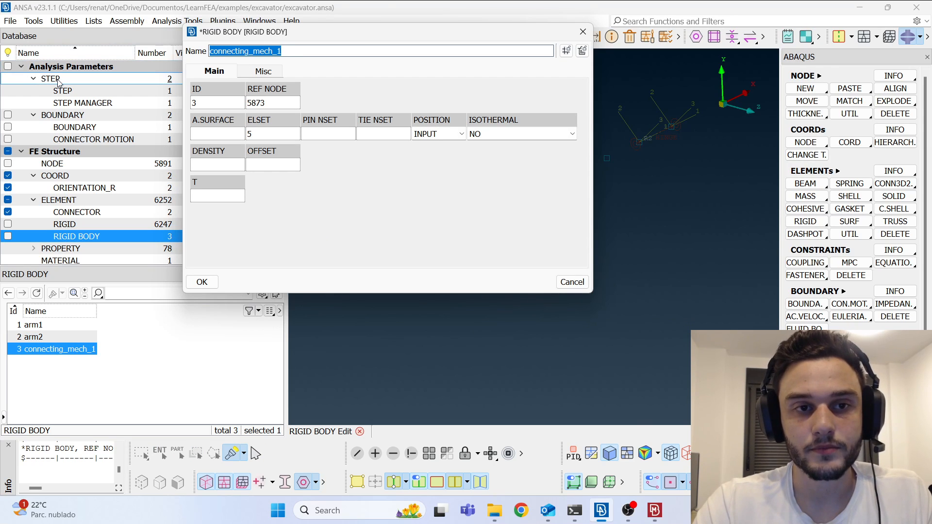
double_click(266, 134)
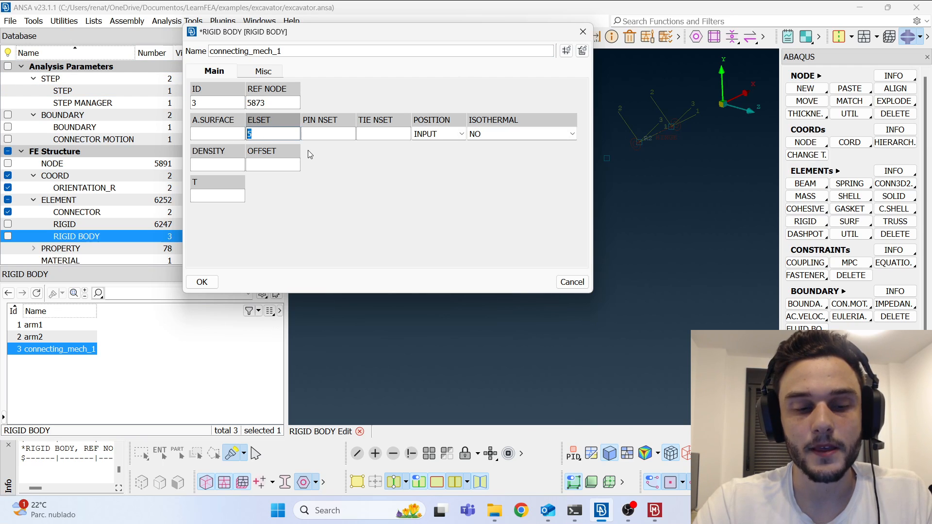
key("F2")
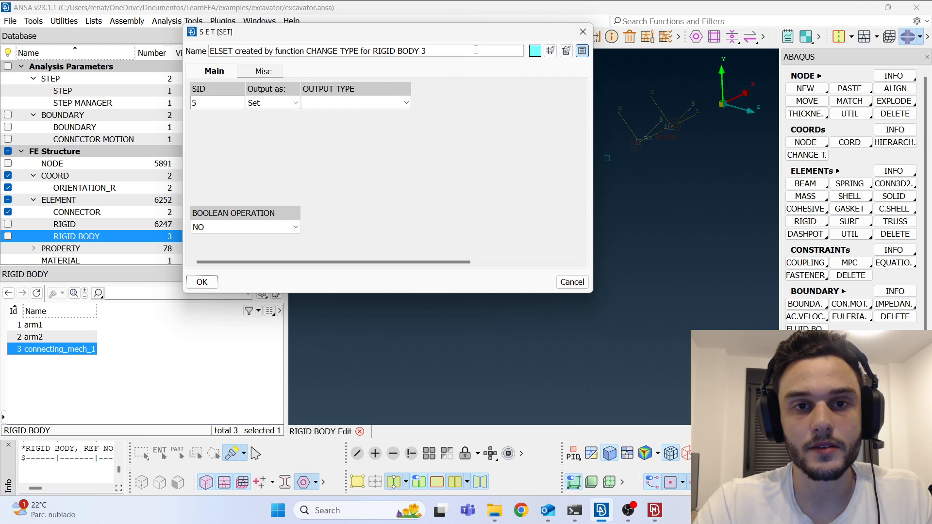
- Rename the rigid body's element set as connecting_mech_1_rigid_elements and confirm it
left_click_drag(476, 50, 206, 42)
type("connecting_mech_1")
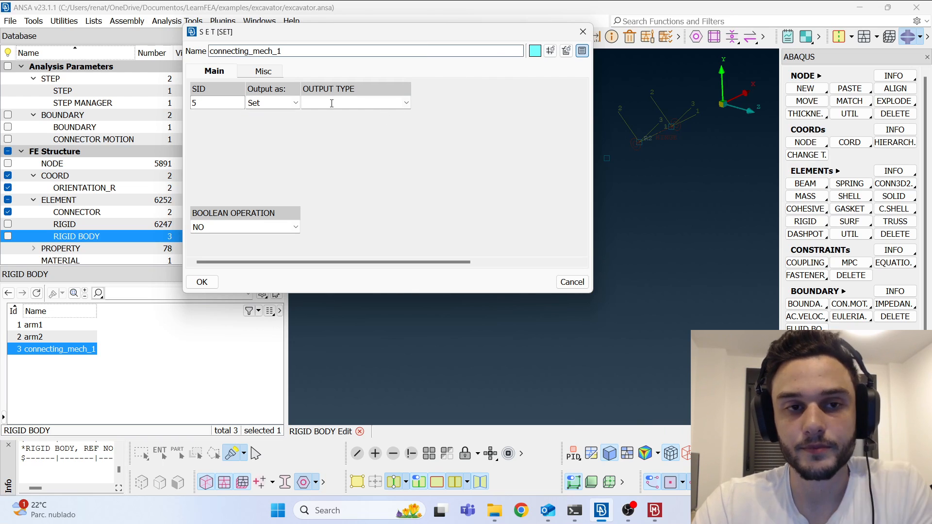
type("_")
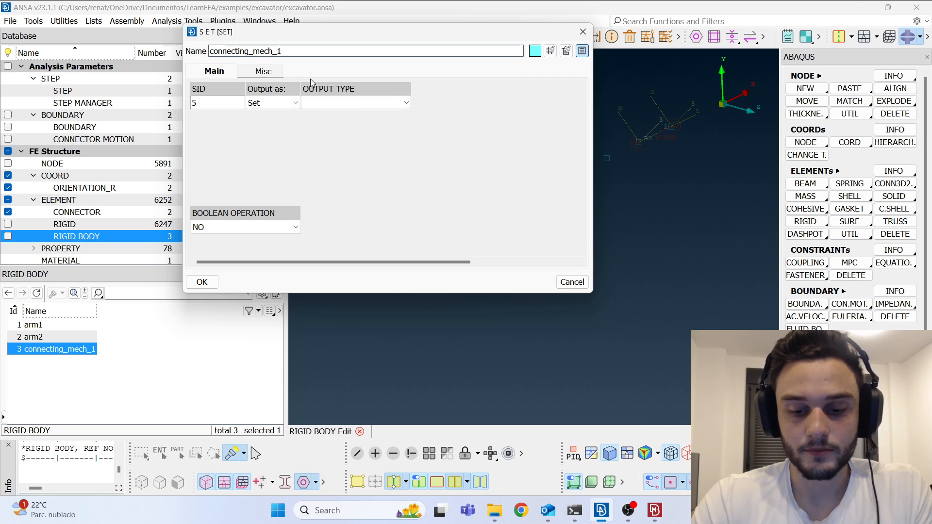
type("rigi")
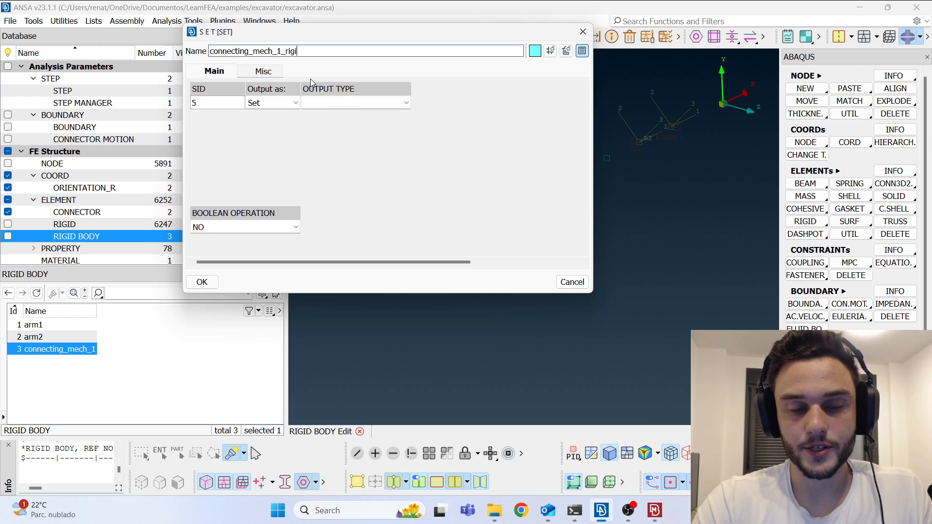
type("d_elements")
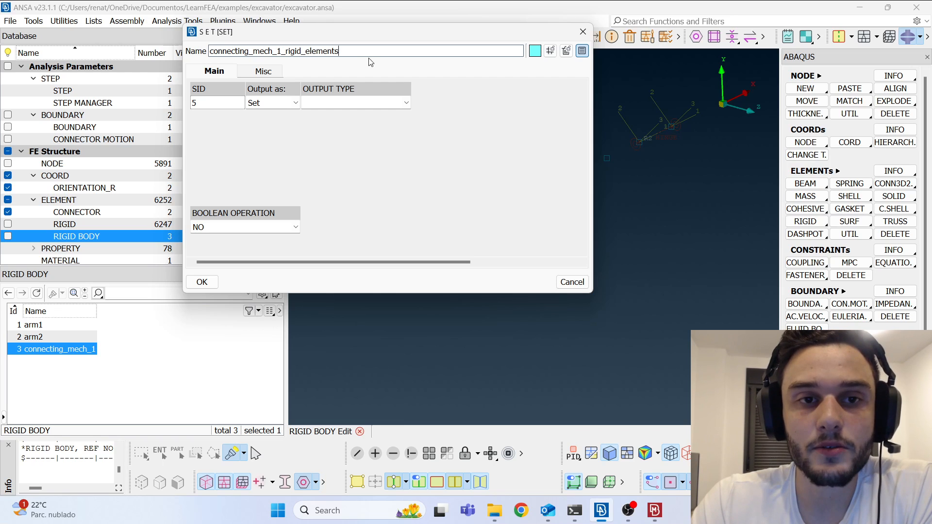
left_click_drag(363, 51, 211, 50)
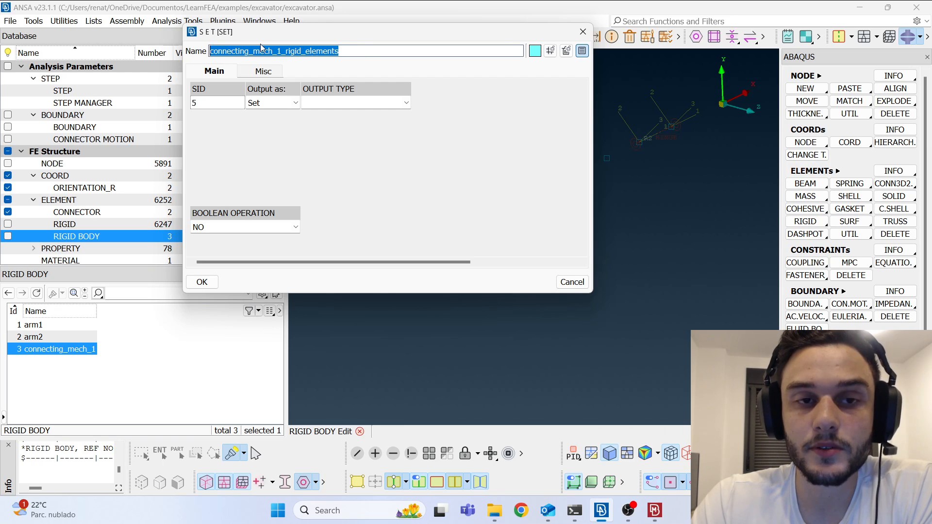
left_click_drag(324, 36, 296, 34)
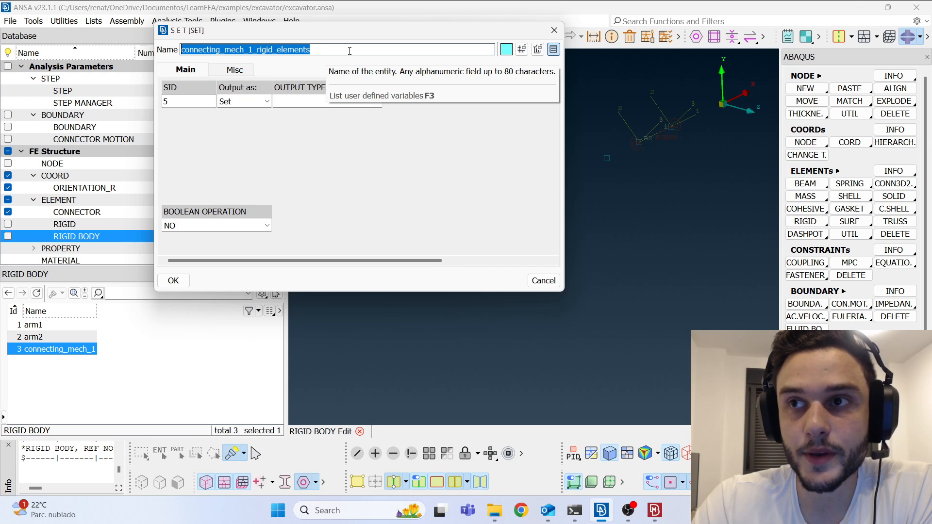
left_click_drag(358, 31, 357, 47)
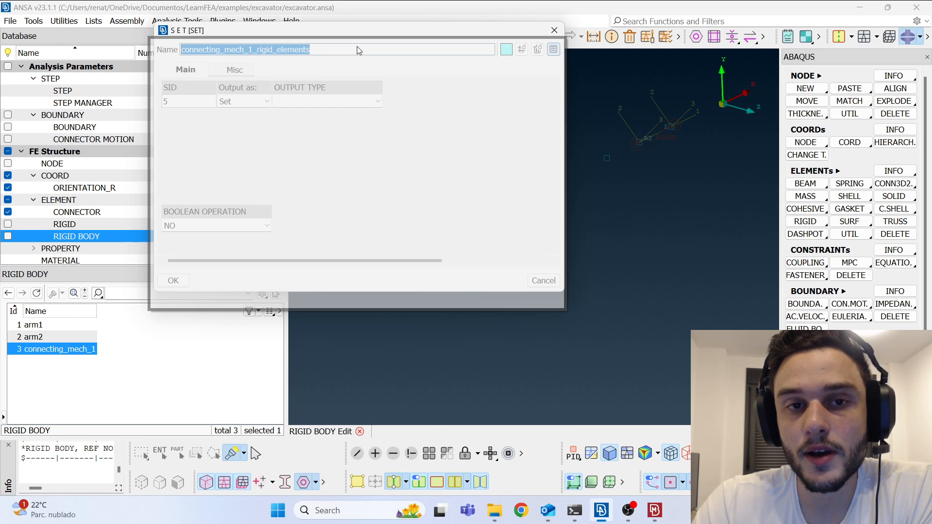
left_click_drag(356, 47, 358, 48)
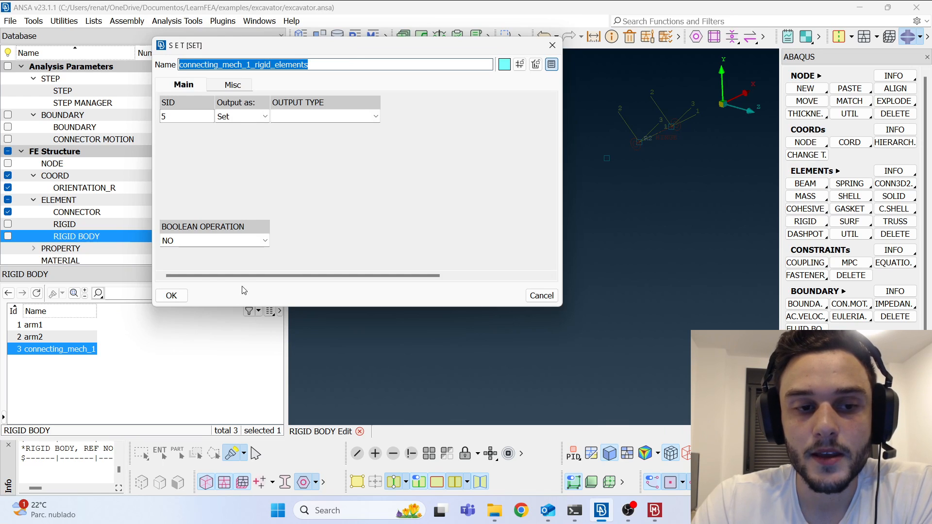
left_click(180, 297)
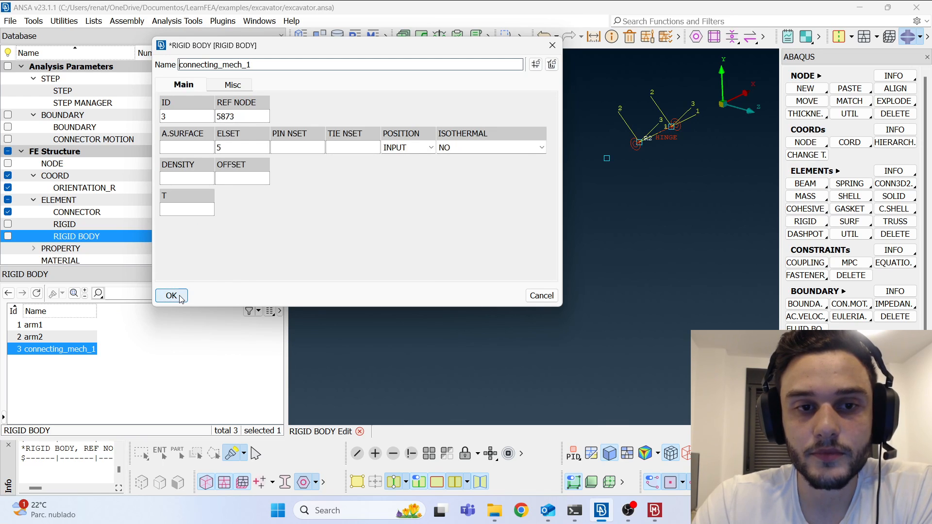
- Start a new set for the TIE NSET of the connecting_mech_1 rigid body
left_click(356, 146)
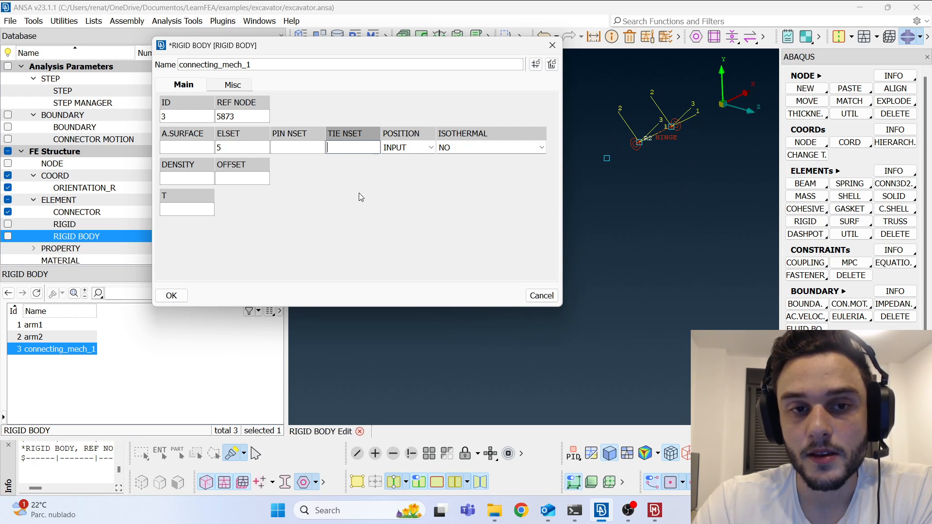
left_click_drag(347, 56, 267, 83)
mouse_move(266, 179)
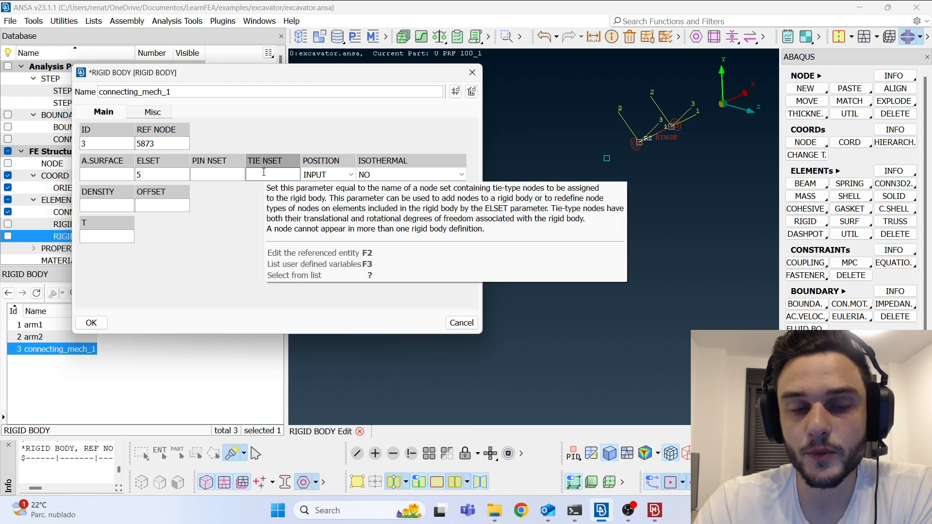
left_click(253, 177)
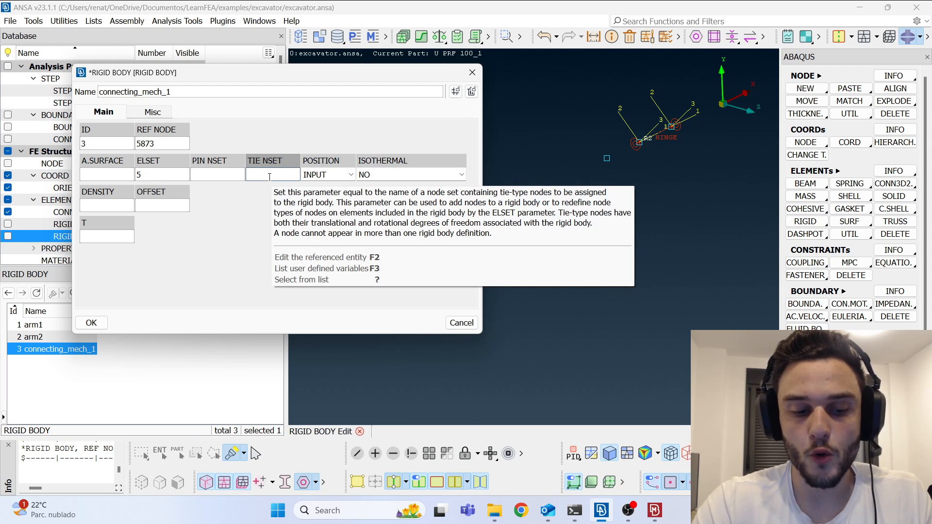
key("question")
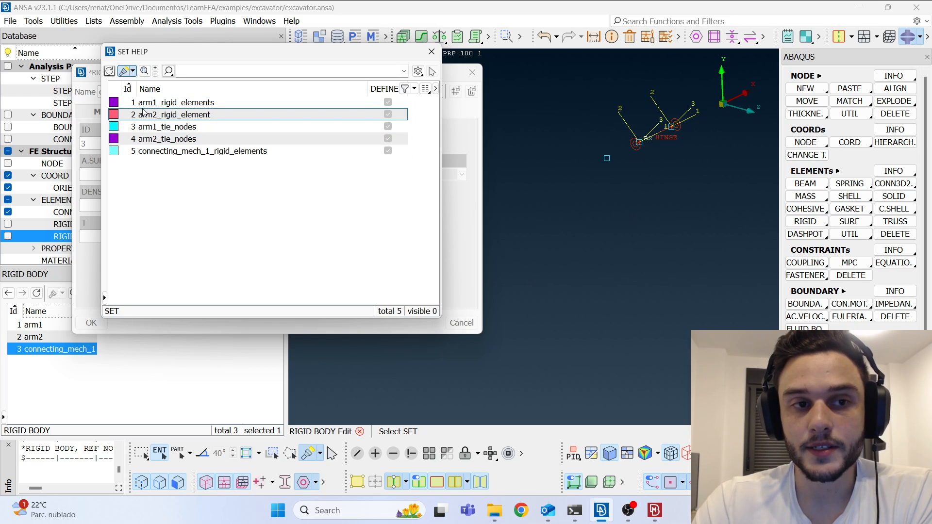
right_click(212, 204)
mouse_move(238, 245)
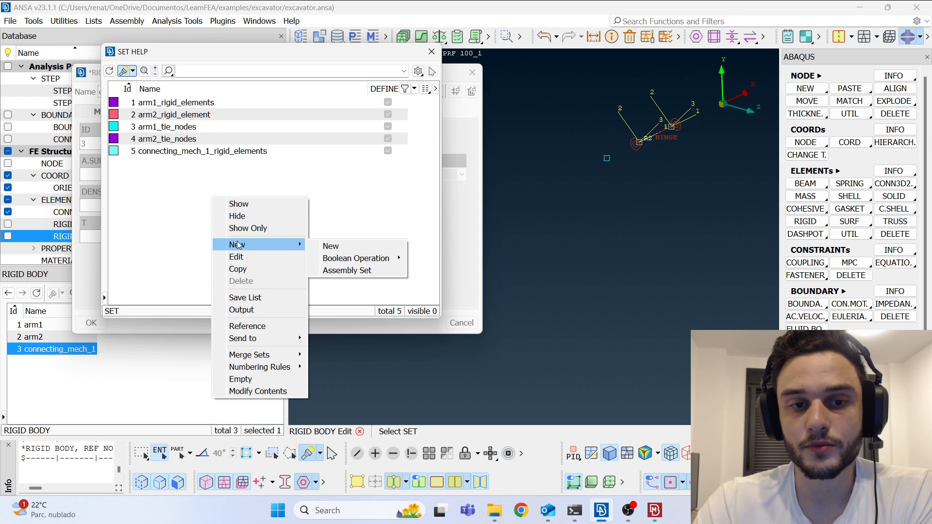
left_click(324, 241)
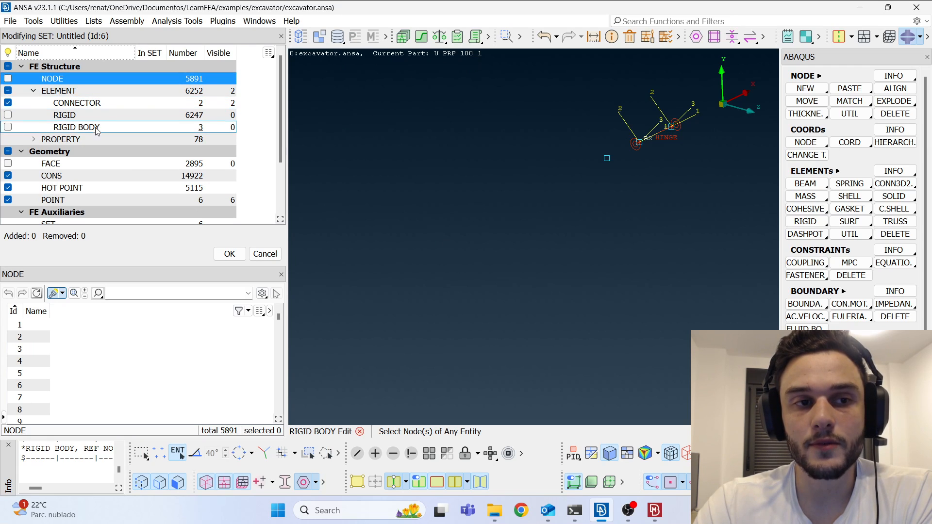
- Add node 5876, the hinge connector's end opposite coordinate system R2, to the new set and confirm the selection
left_click(77, 103)
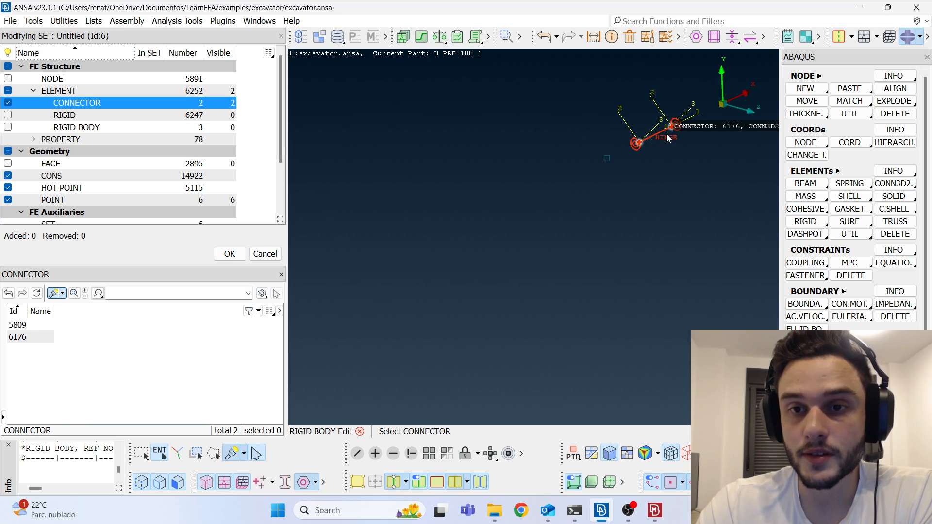
left_click(77, 81)
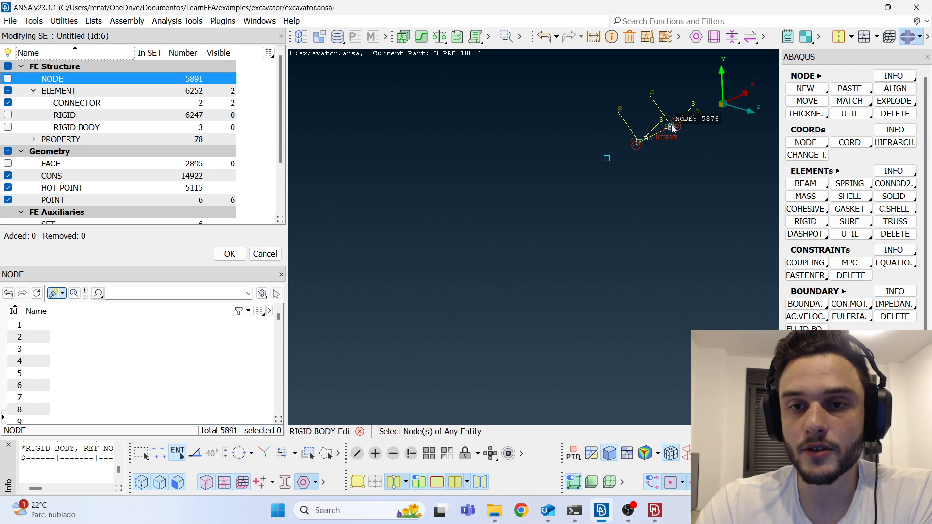
scroll(680, 131, "up", 5)
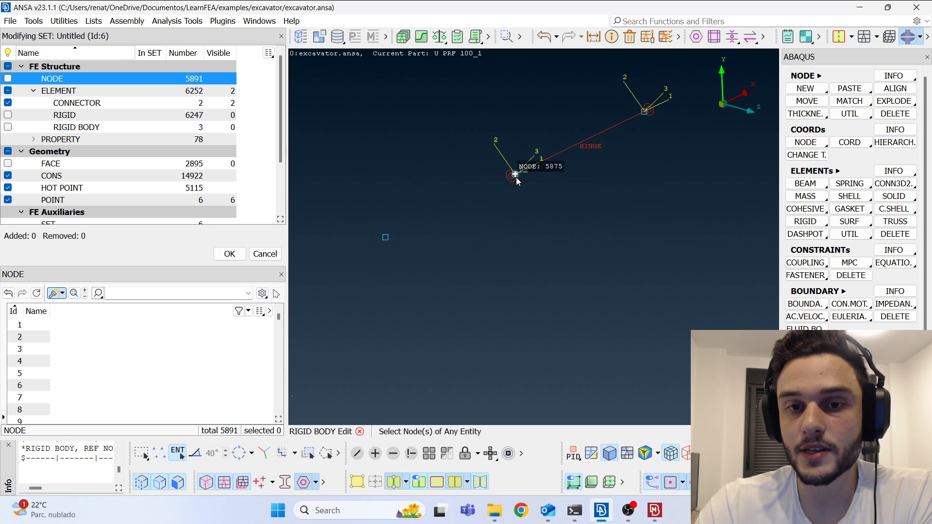
scroll(446, 138, "down", 3)
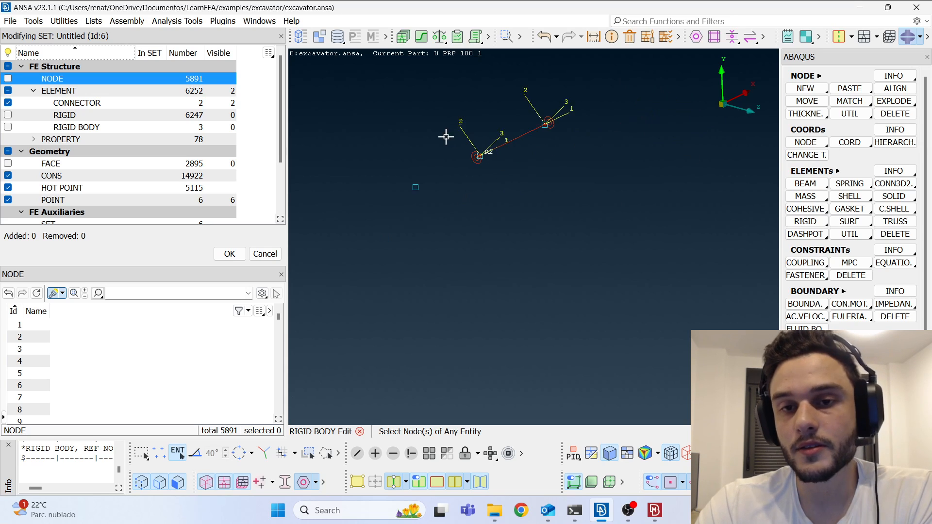
left_click(545, 124)
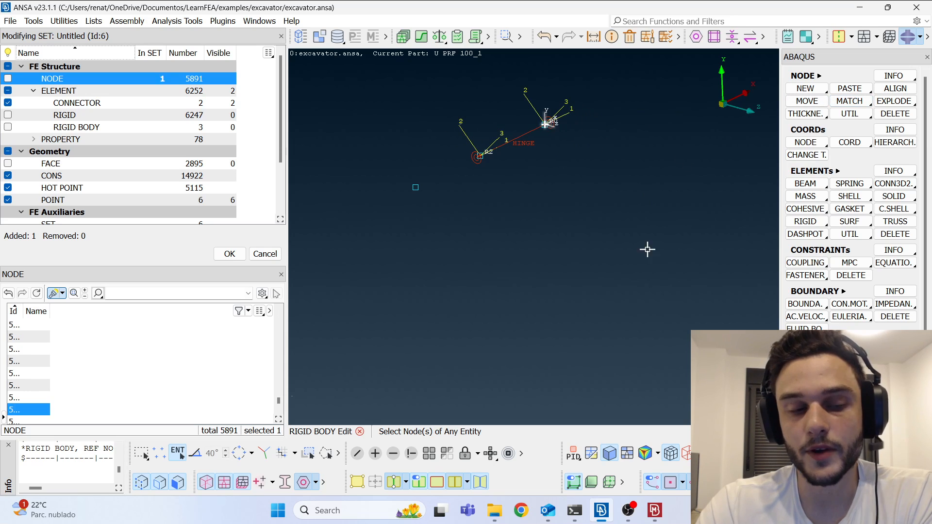
middle_click(598, 173)
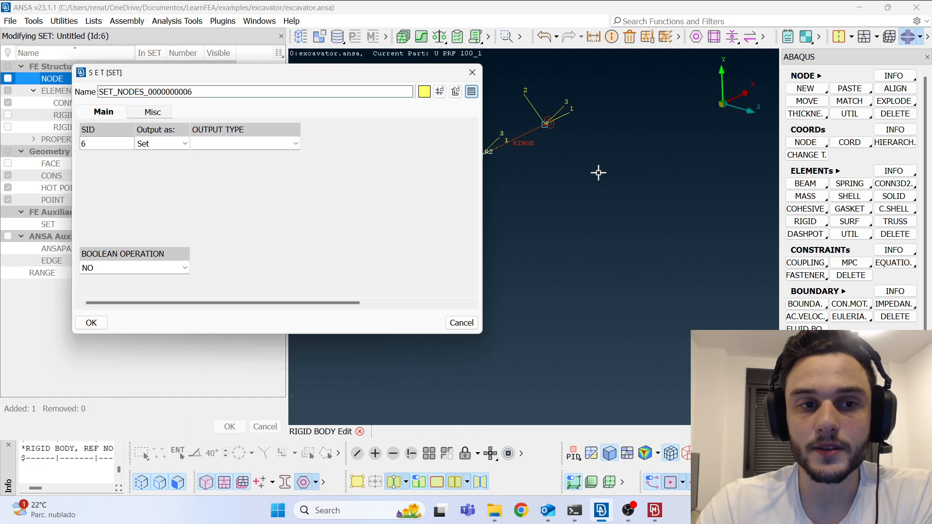
- Name the new set connecting_mech_1_tie_nodes, set its output type to NSET and confirm it
double_click(215, 92)
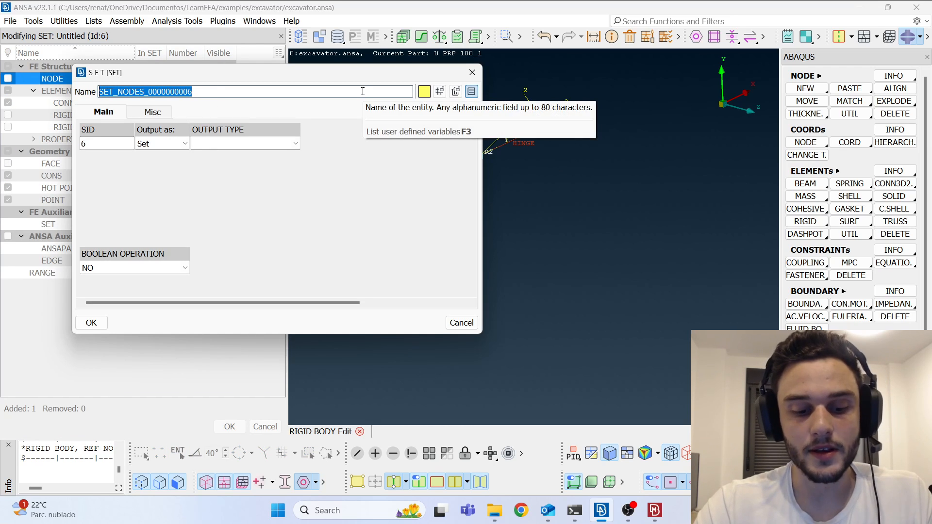
type("connecting_mech_1")
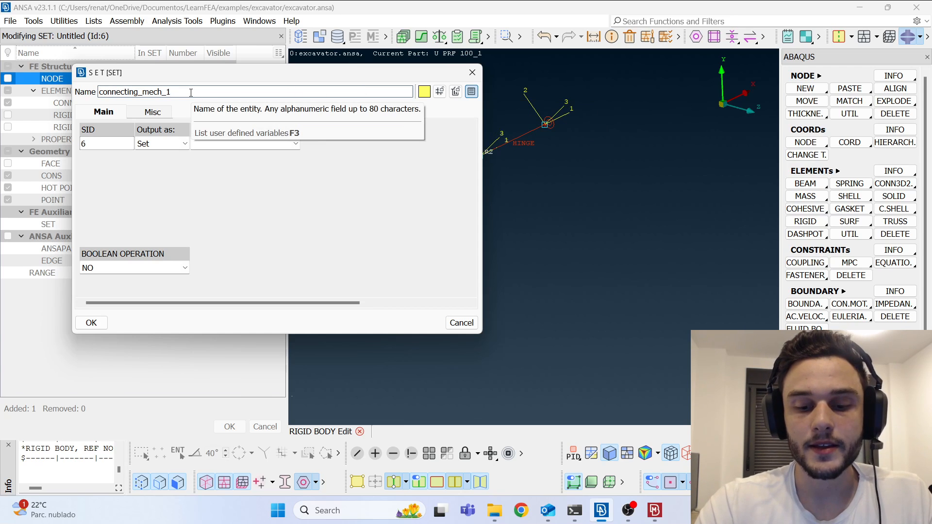
type("_ti")
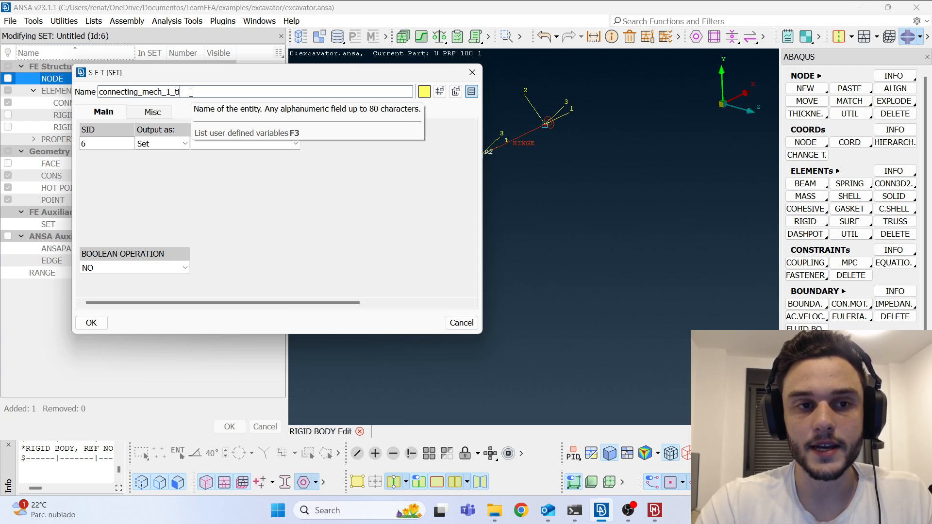
type("e_nodes")
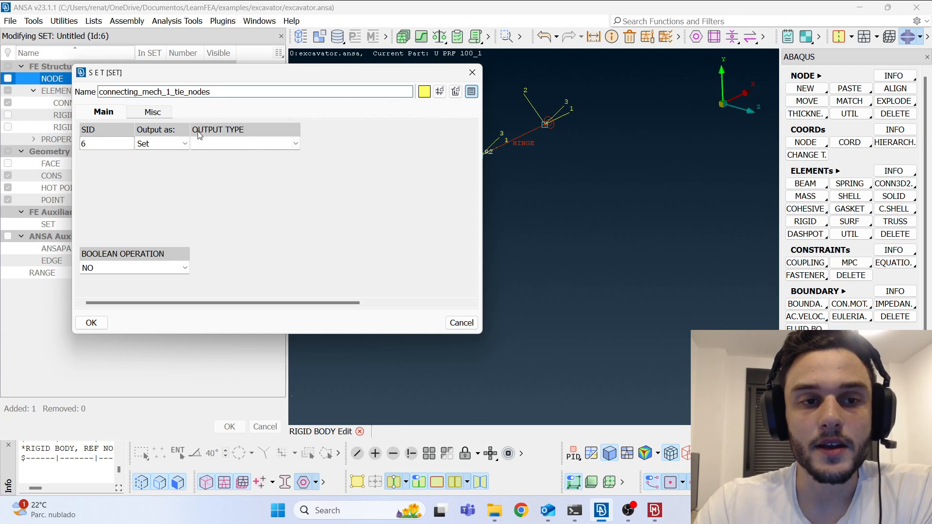
left_click(291, 142)
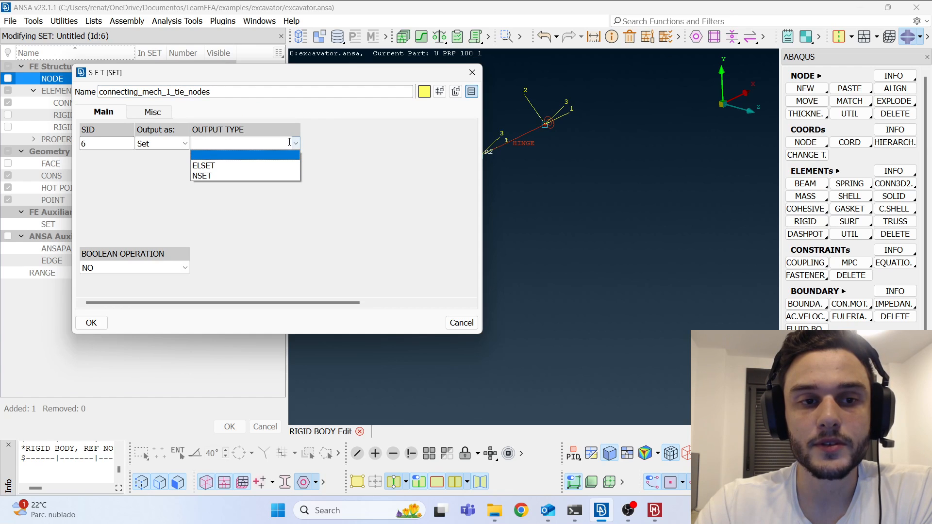
left_click(224, 176)
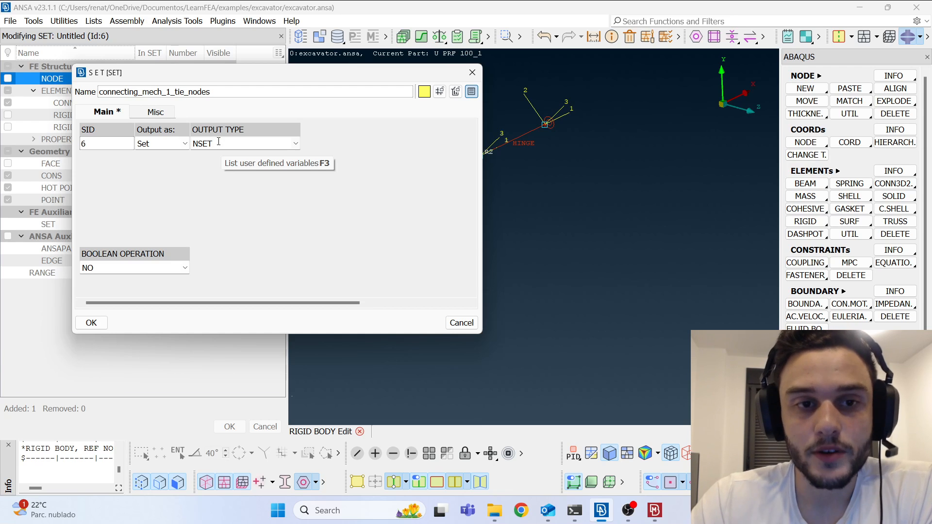
left_click_drag(213, 144, 142, 140)
left_click(295, 144)
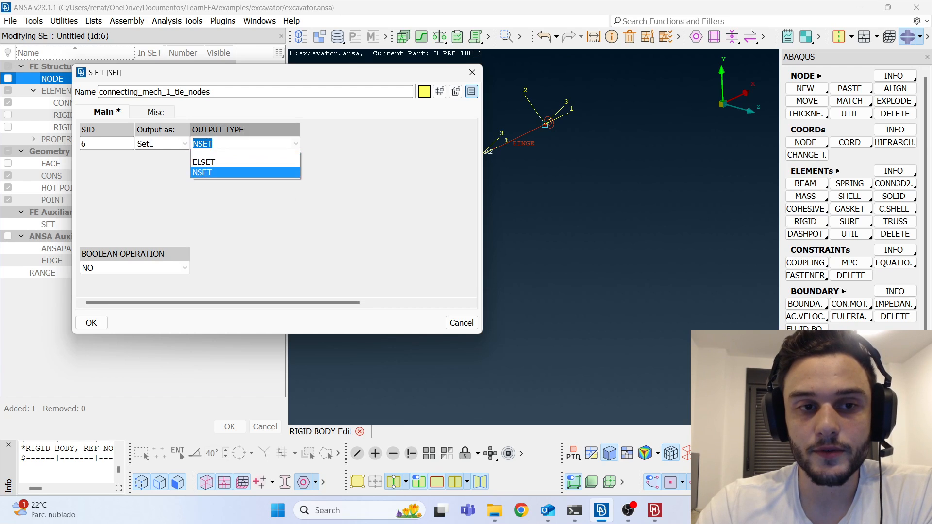
left_click(383, 190)
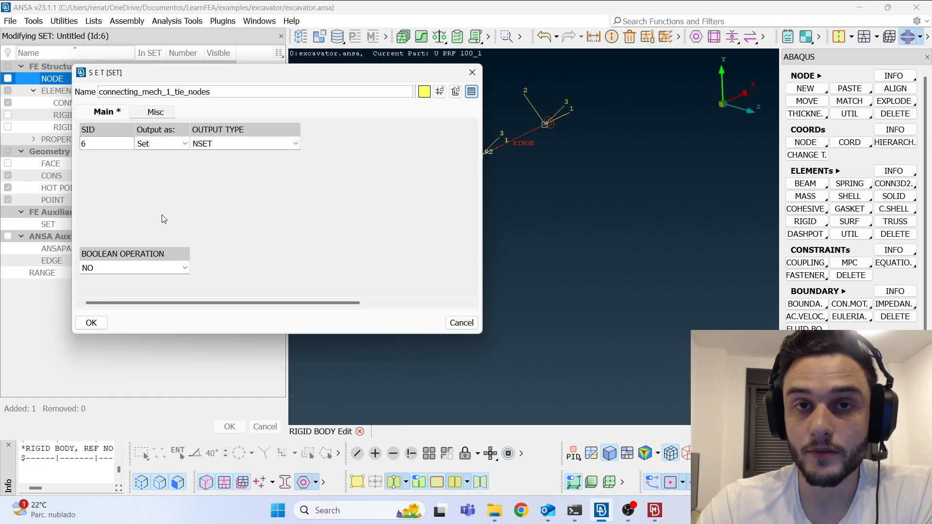
left_click(92, 322)
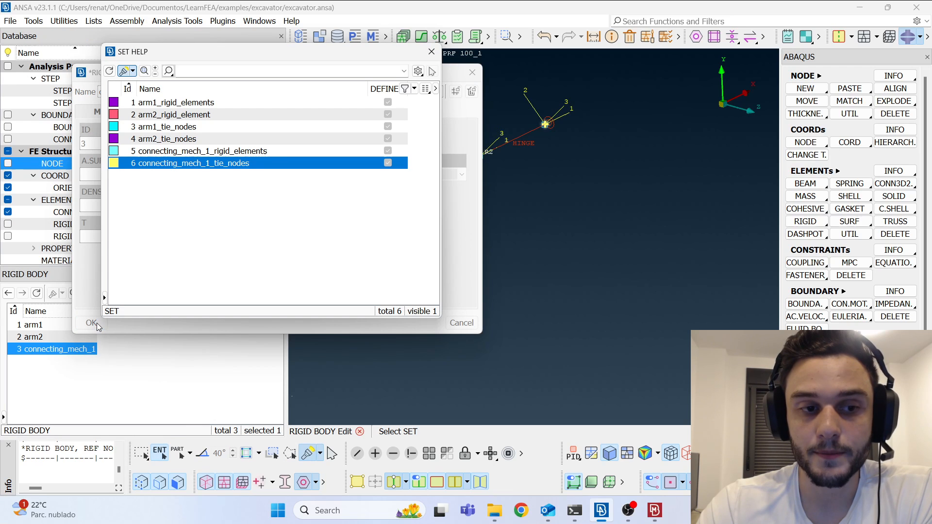
- Assign the connecting_mech_1_tie_nodes set as the TIE NSET of the connecting_mech_1 rigid body and confirm the rigid body definition
double_click(229, 165)
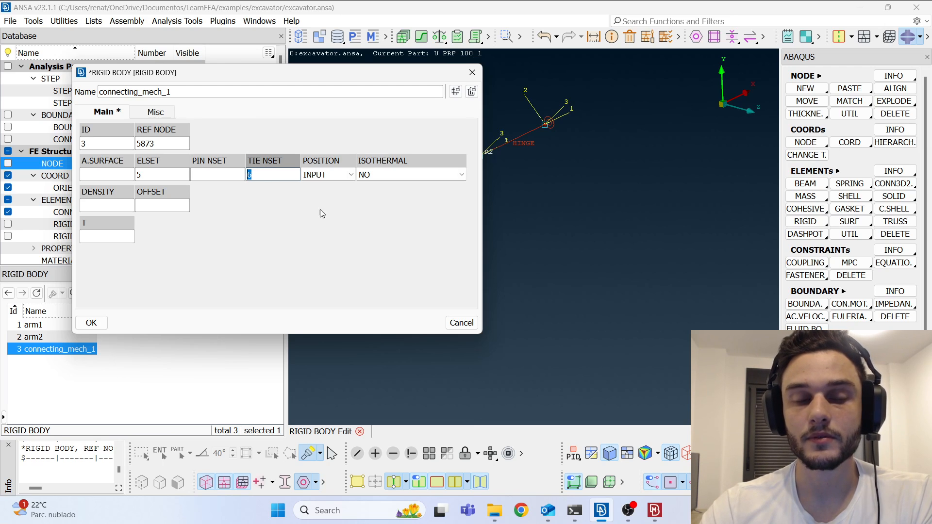
left_click_drag(286, 74, 296, 42)
left_click(183, 60)
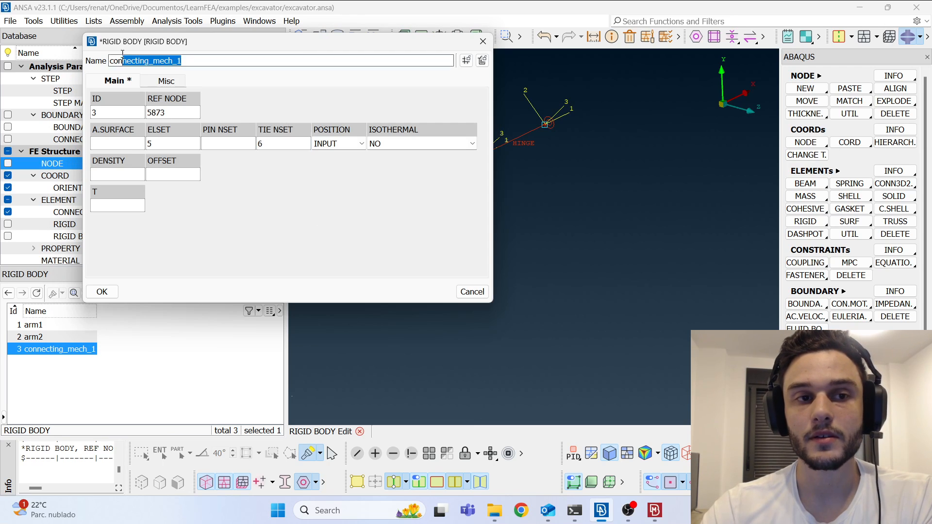
left_click(104, 292)
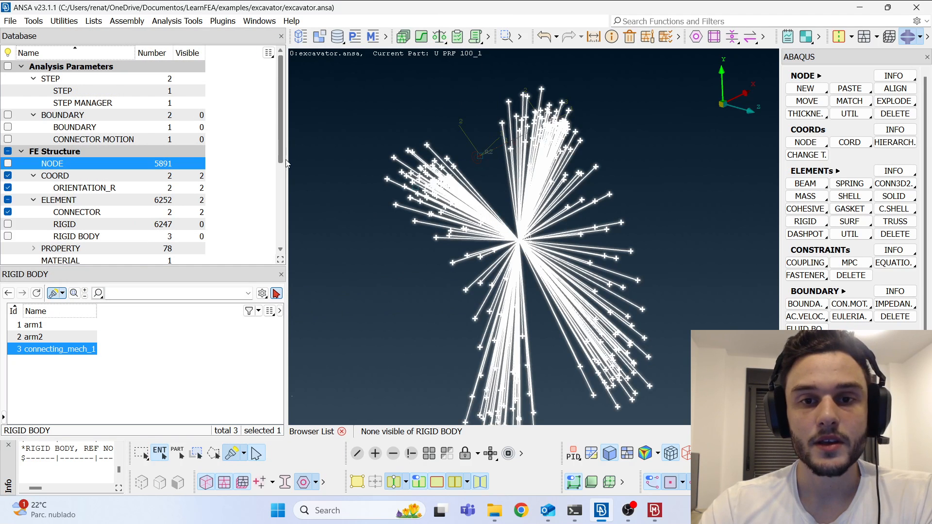
- Highlight the connecting_mech_1 rigid body in the model and examine its extent around the hinge connector nodes
scroll(534, 132, "up", 3)
scroll(524, 146, "down", 5)
scroll(514, 165, "up", 4)
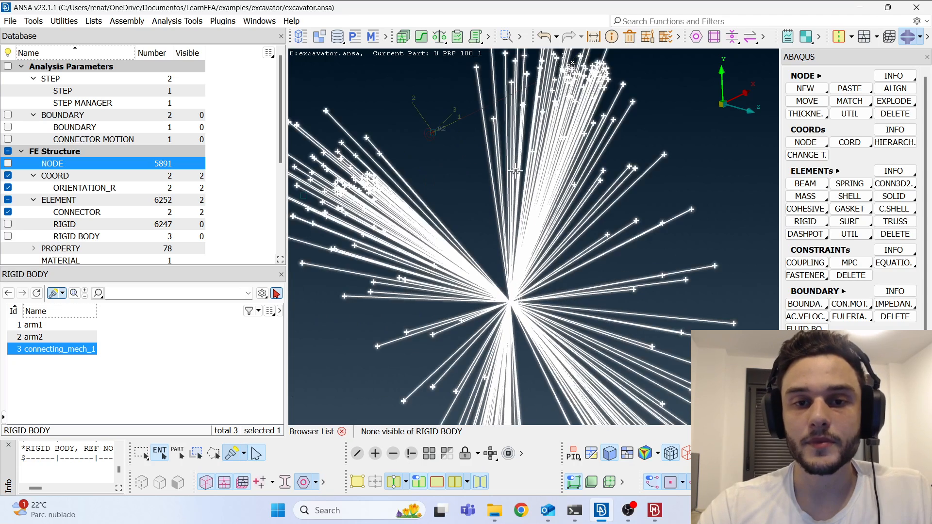
scroll(514, 170, "down", 3)
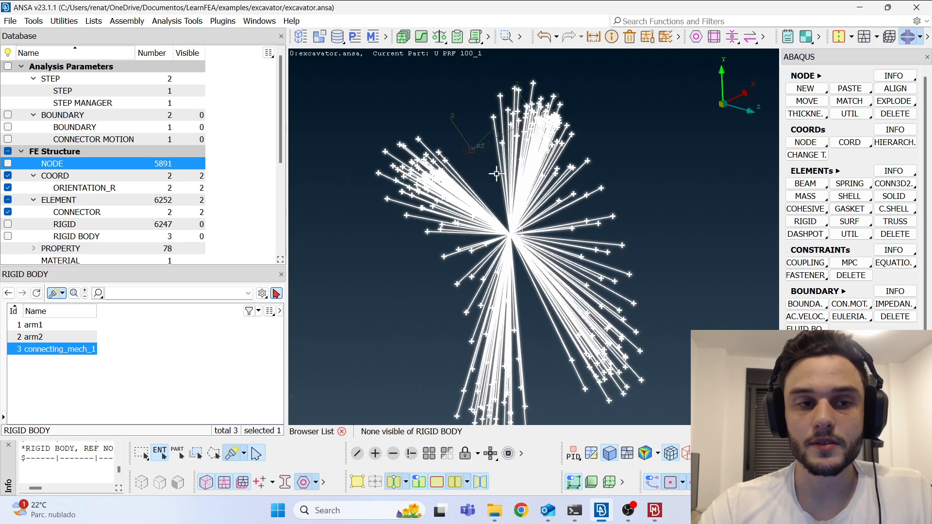
left_click(79, 237)
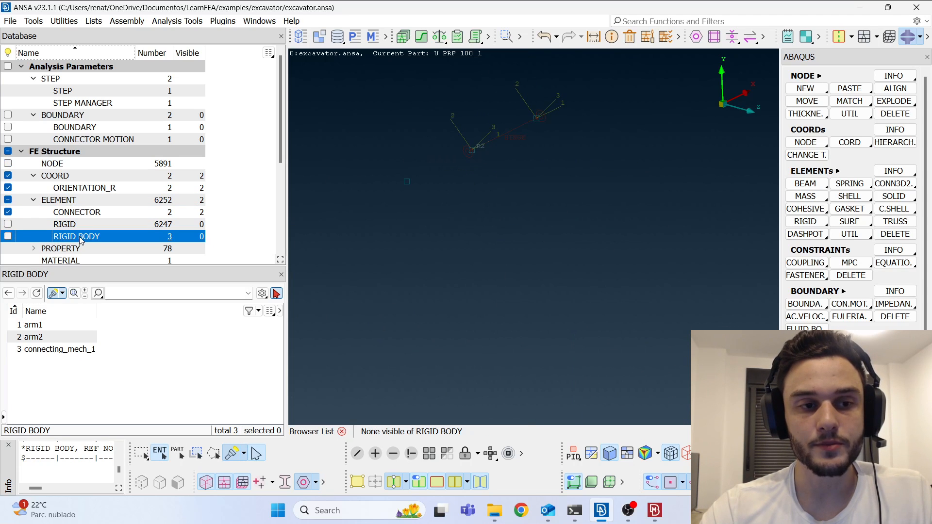
left_click(61, 349)
left_click(475, 136)
left_click_drag(486, 147, 467, 147, "ctrl")
scroll(566, 113, "up", 4)
left_click_drag(512, 129, 473, 131, "ctrl")
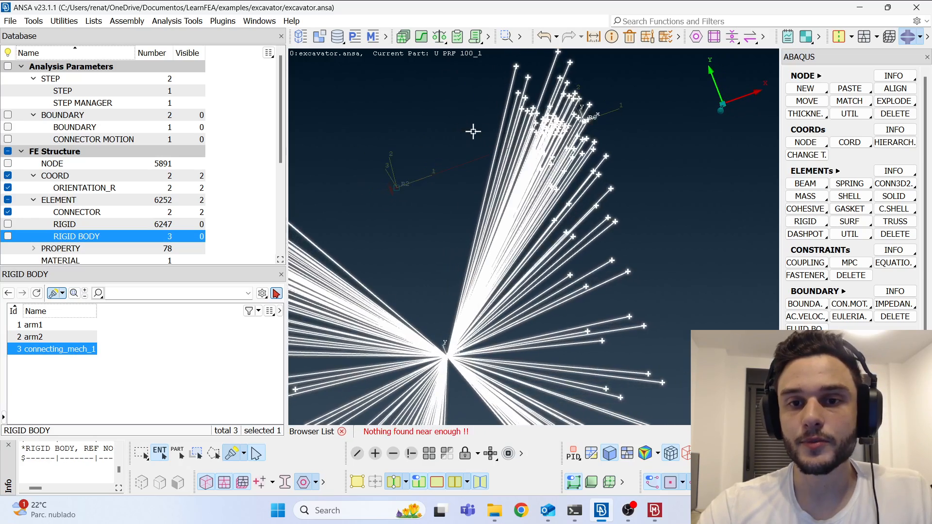
- Examine the hinge connector and its end nodes, and clear the highlighted connecting_mech_1 rigid body selection
scroll(593, 117, "up", 3)
left_click_drag(558, 140, 528, 151, "ctrl")
scroll(601, 88, "up", 3)
left_click_drag(601, 89, 548, 150, "ctrl")
scroll(566, 123, "up", 3)
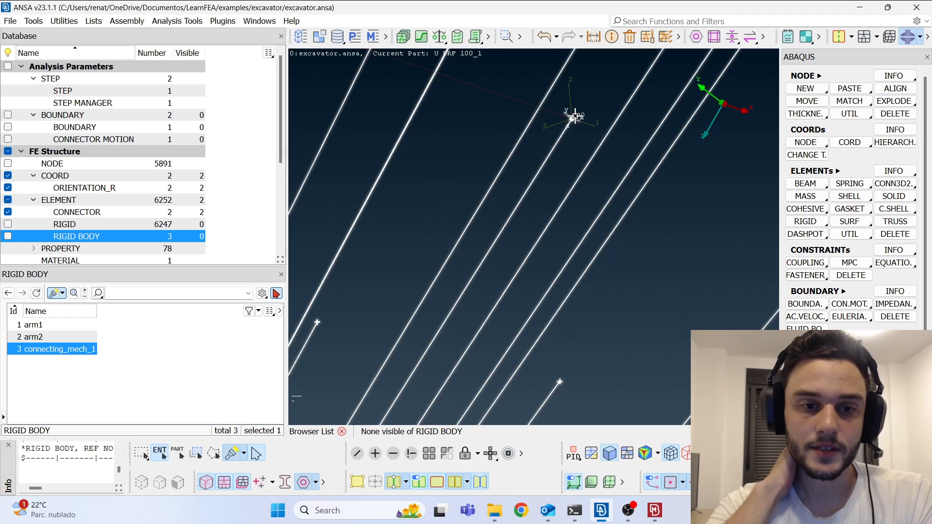
scroll(572, 116, "down", 5)
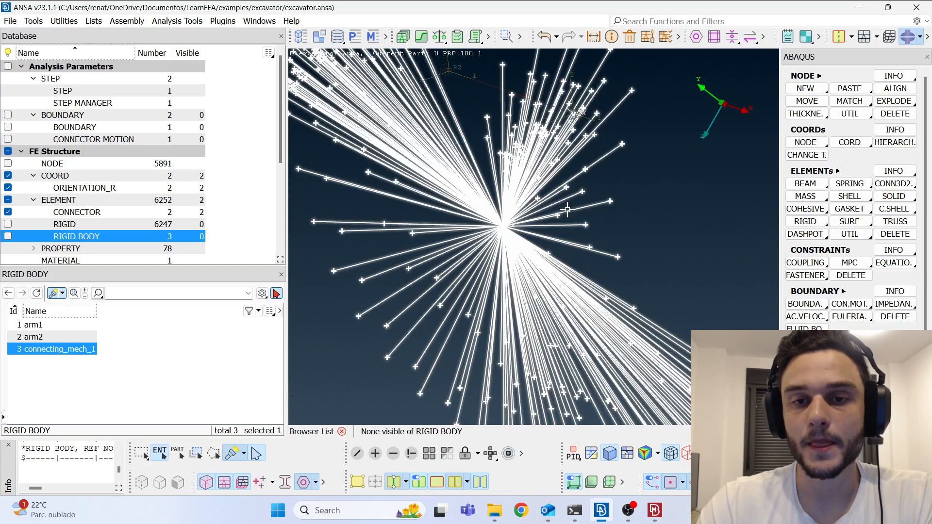
scroll(562, 184, "down", 5)
scroll(556, 182, "up", 5)
scroll(545, 214, "down", 5)
middle_click(545, 214)
scroll(545, 214, "up", 5)
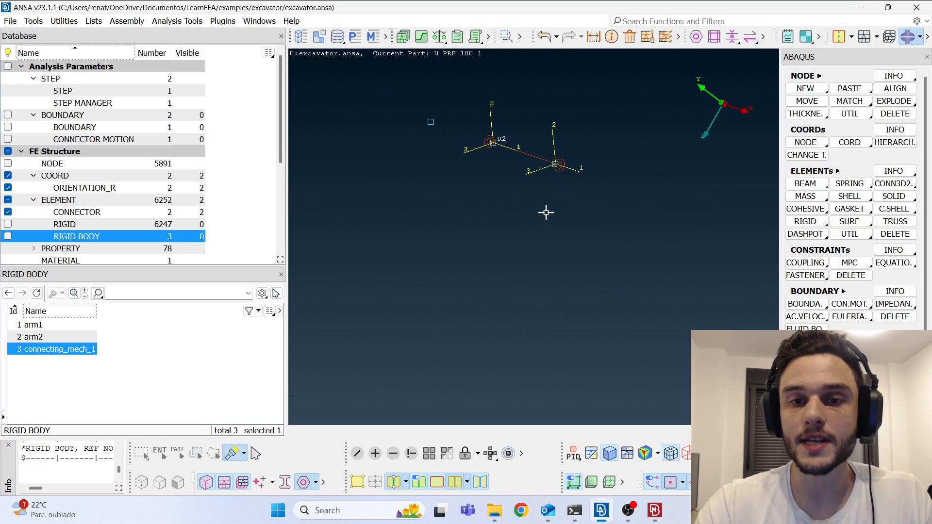
left_click_drag(562, 169, 647, 123, "ctrl")
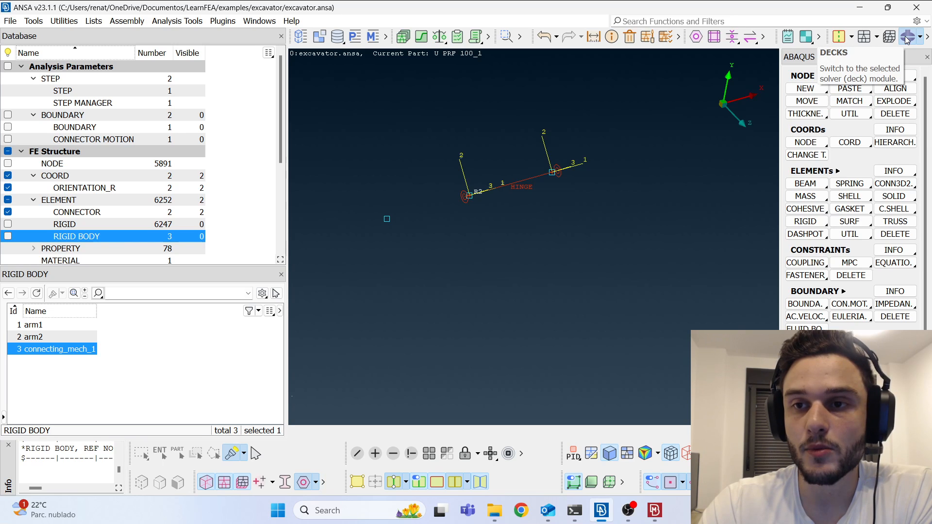
- Manually match one end node of the hinge connector to the other, using Match to the last Node
left_click(878, 38)
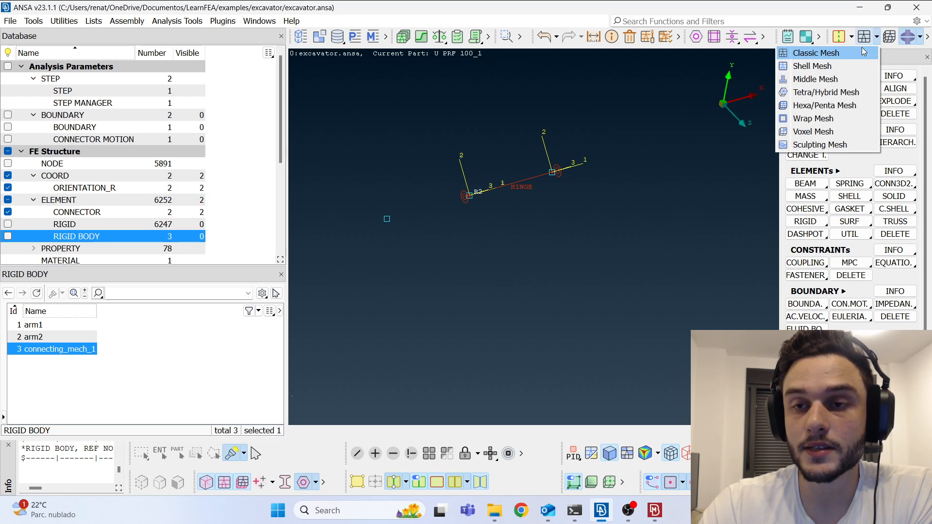
left_click(862, 50)
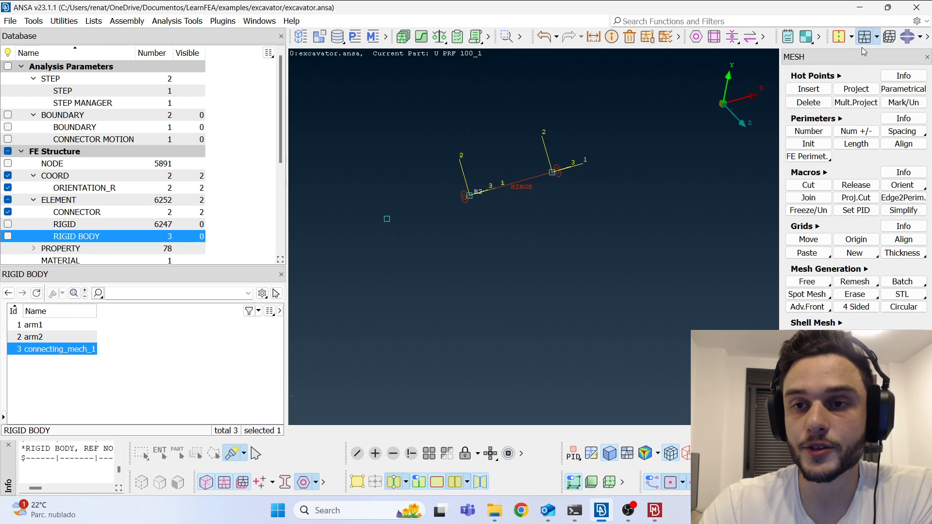
left_click(817, 227)
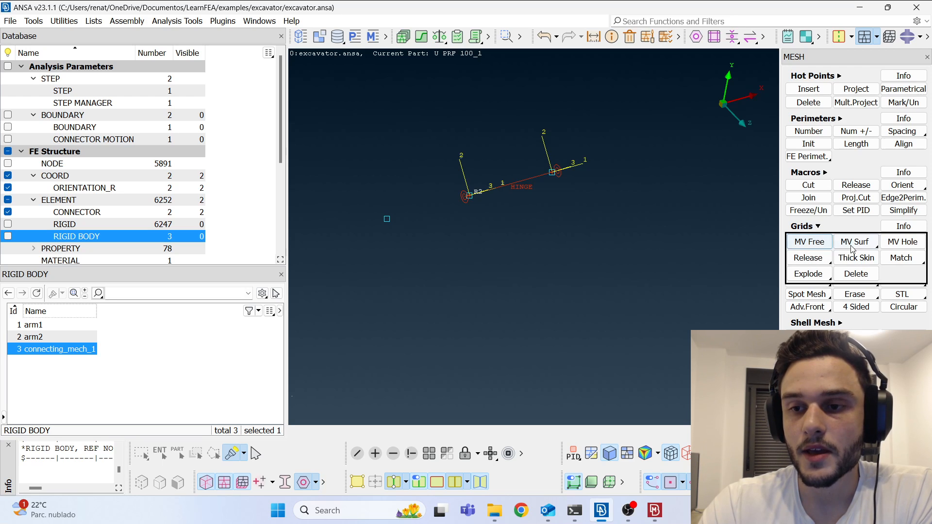
left_click(911, 260)
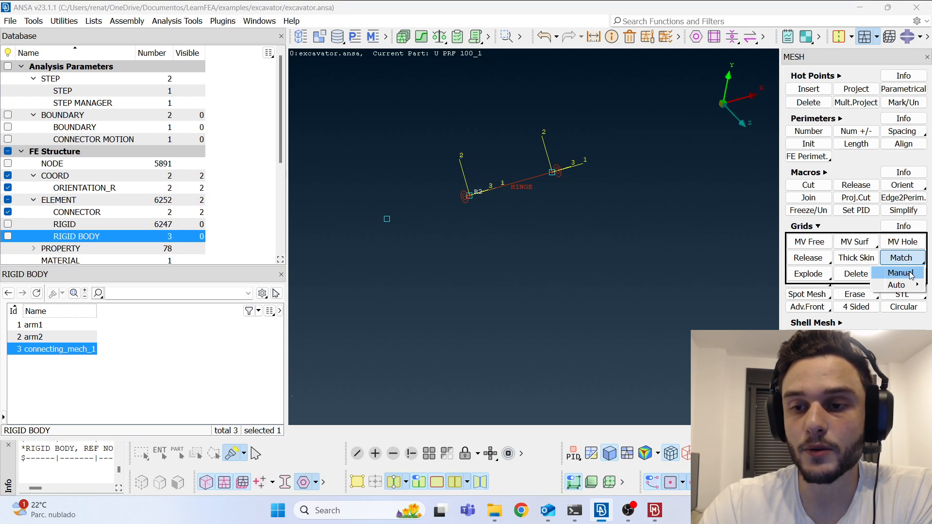
left_click(900, 273)
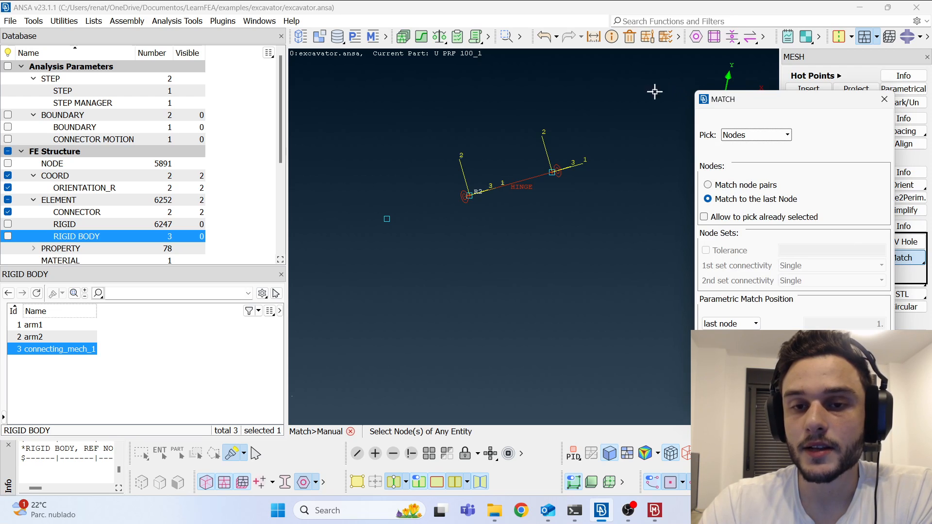
left_click(554, 172)
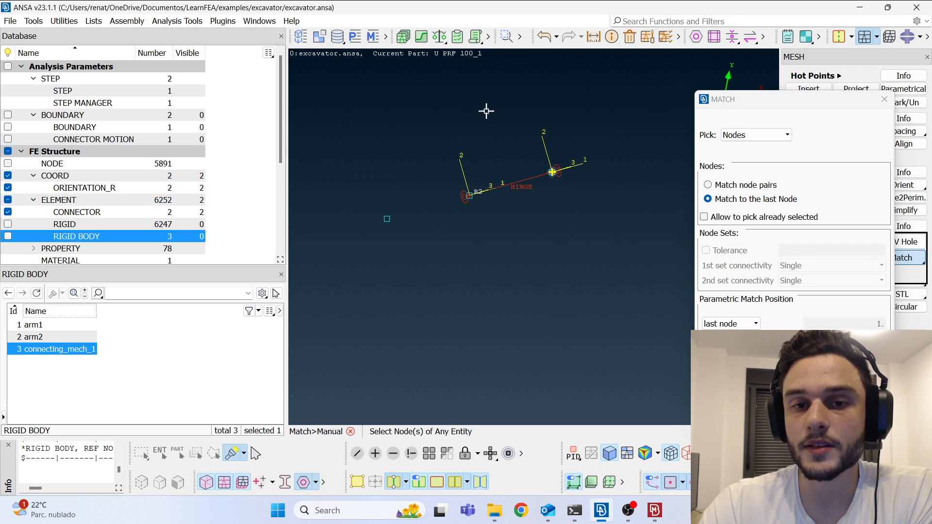
left_click(478, 204)
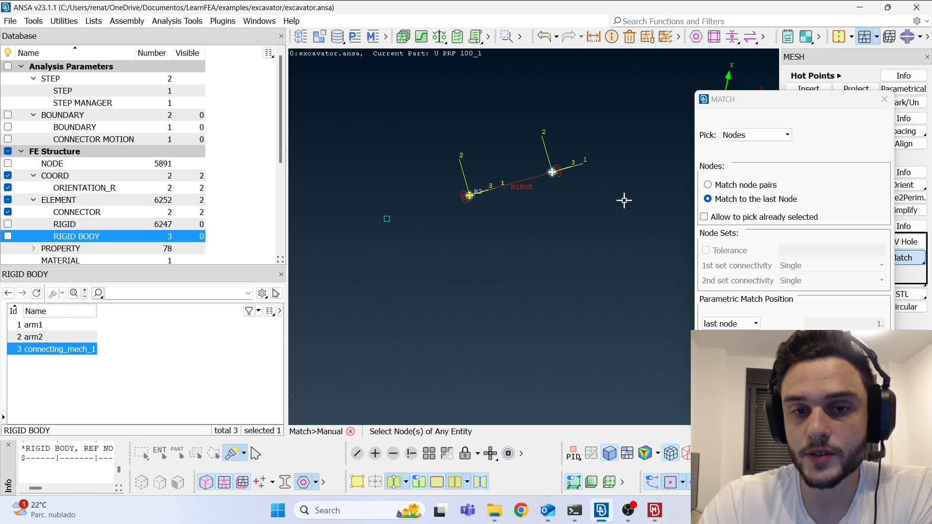
middle_click(575, 240)
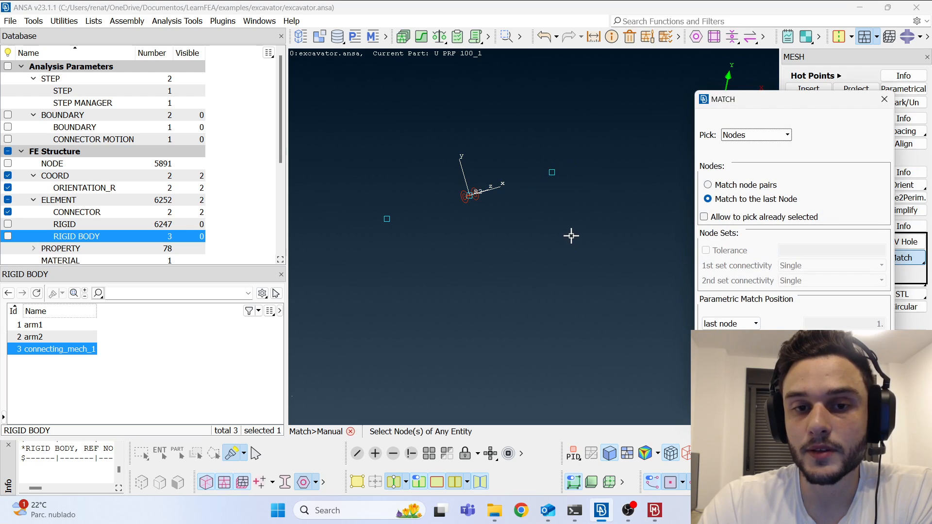
left_click(883, 99)
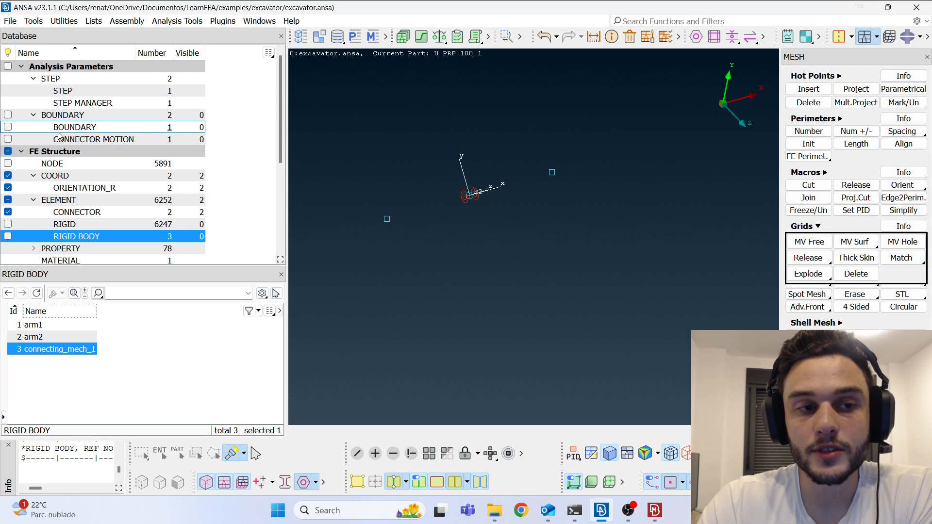
- Check in the node list which nodes lie at the collapsed hinge location
left_click(60, 163)
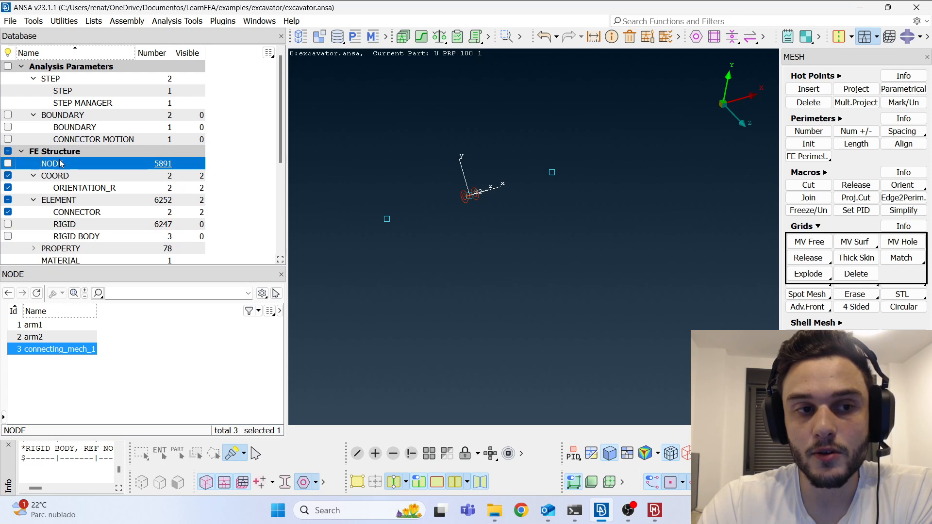
left_click_drag(435, 166, 511, 214)
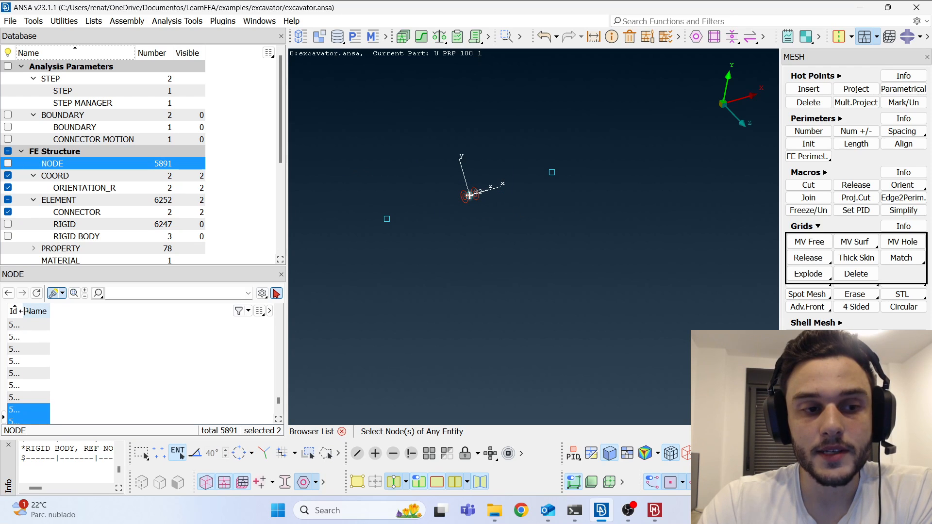
left_click_drag(22, 311, 51, 311)
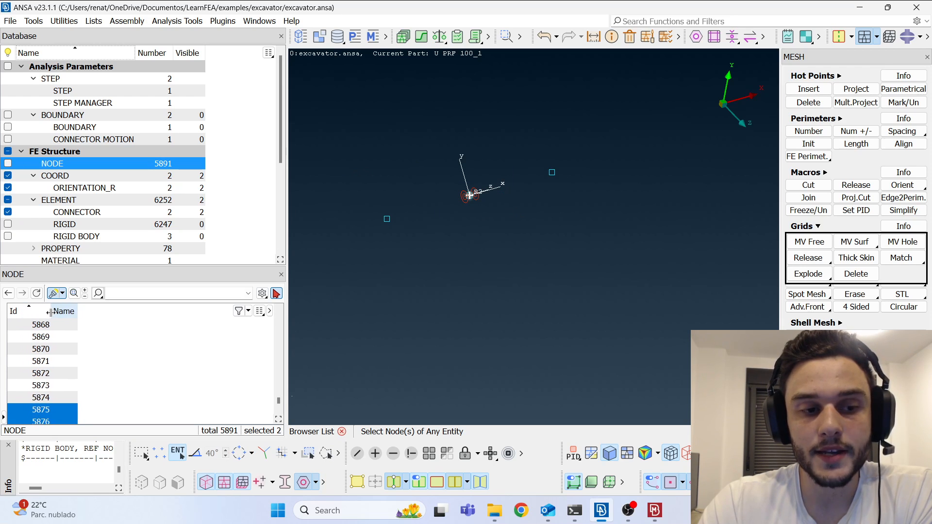
scroll(78, 358, "down", 1)
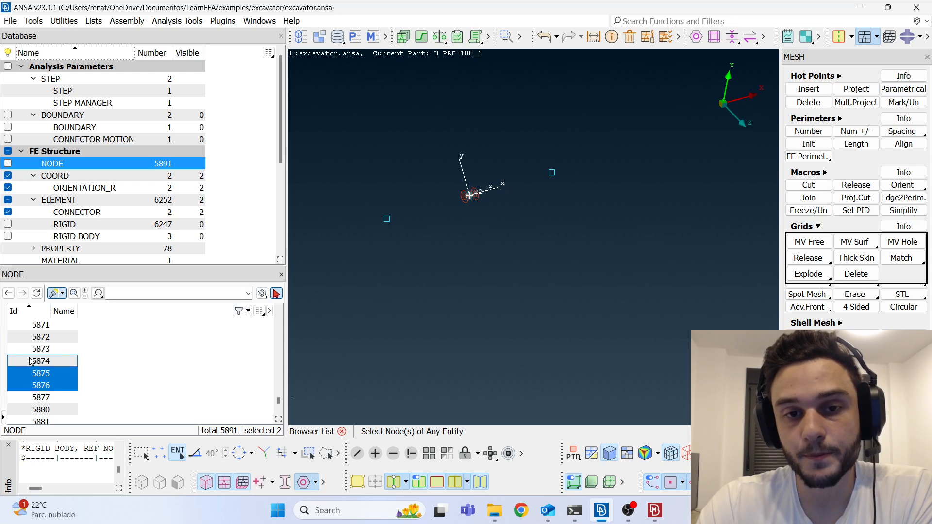
left_click(115, 358)
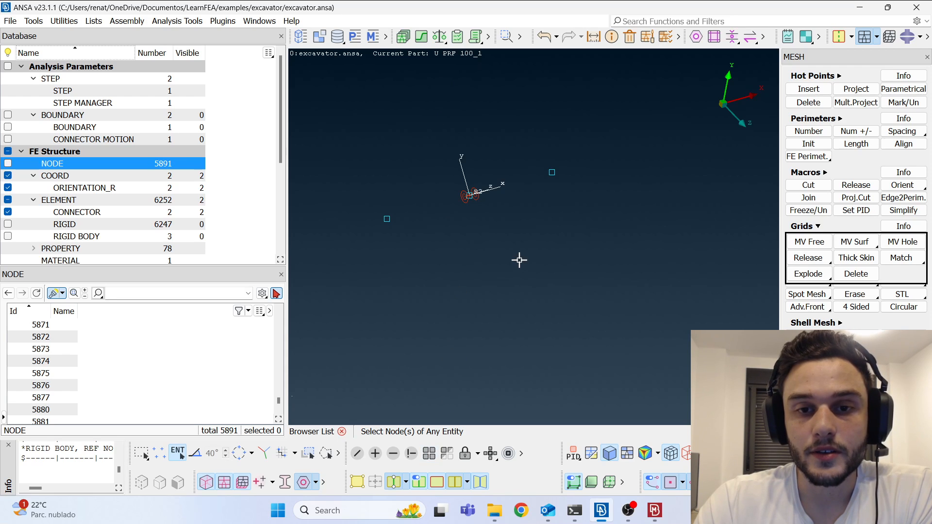
- Display the rigid elements together with the geometry faces of the excavator around the bucket linkage
left_click(8, 224)
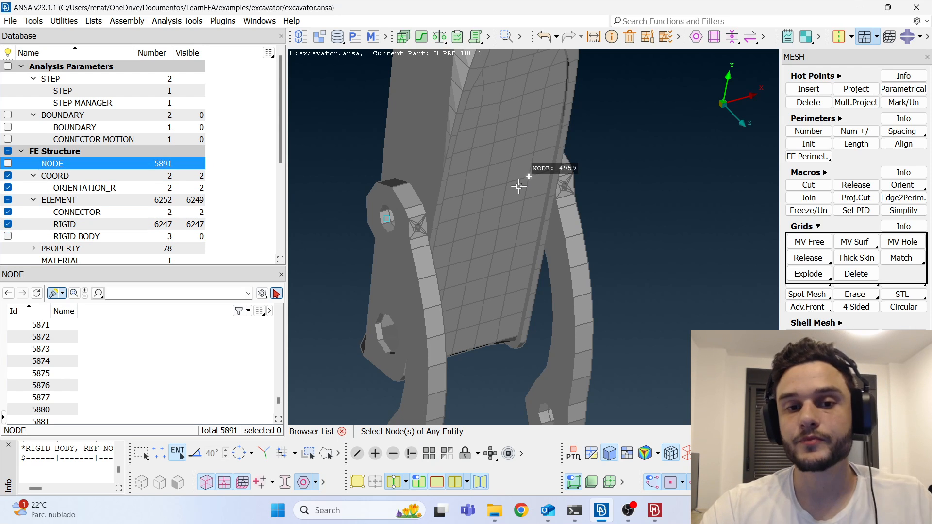
scroll(516, 189, "down", 4)
scroll(487, 212, "down", 4)
scroll(485, 214, "up", 3)
left_click_drag(484, 213, 507, 170, "ctrl")
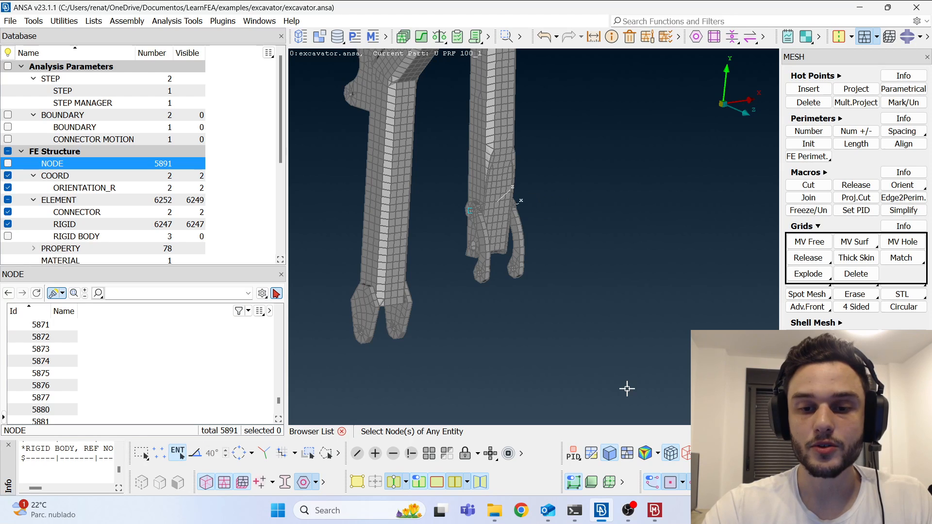
left_click(359, 484)
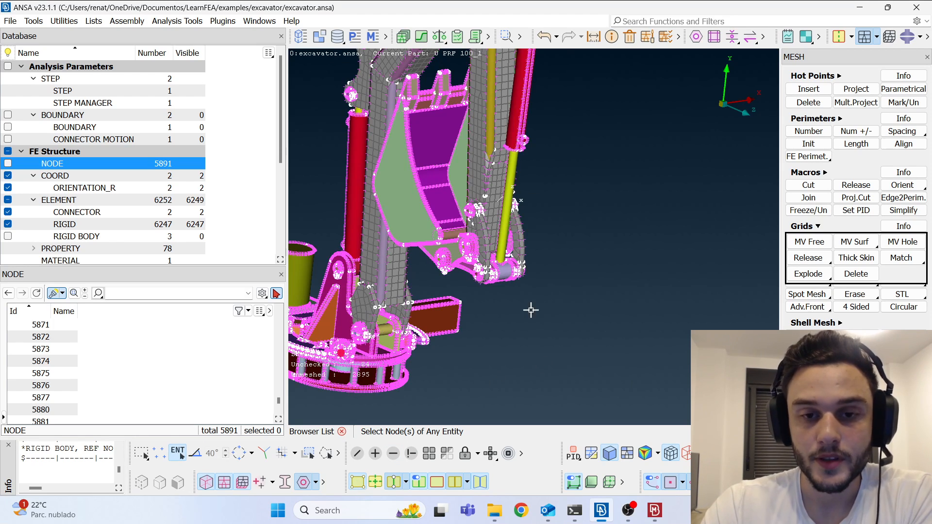
scroll(531, 310, "down", 3)
scroll(555, 264, "up", 10)
left_click_drag(554, 263, 529, 163, "ctrl")
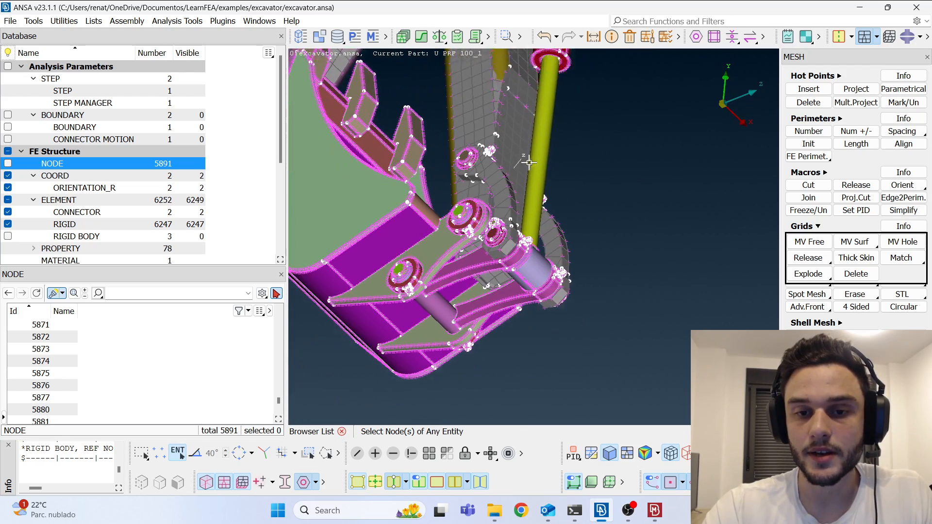
middle_click_drag(528, 163, 523, 120, "ctrl")
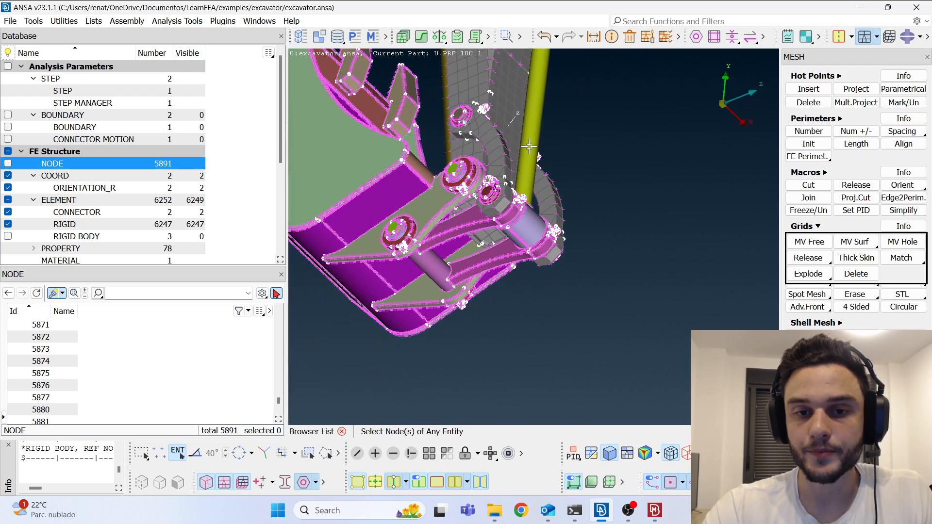
- Try to isolate the two arm plates of the bucket link, and show all entities again
left_click(413, 455)
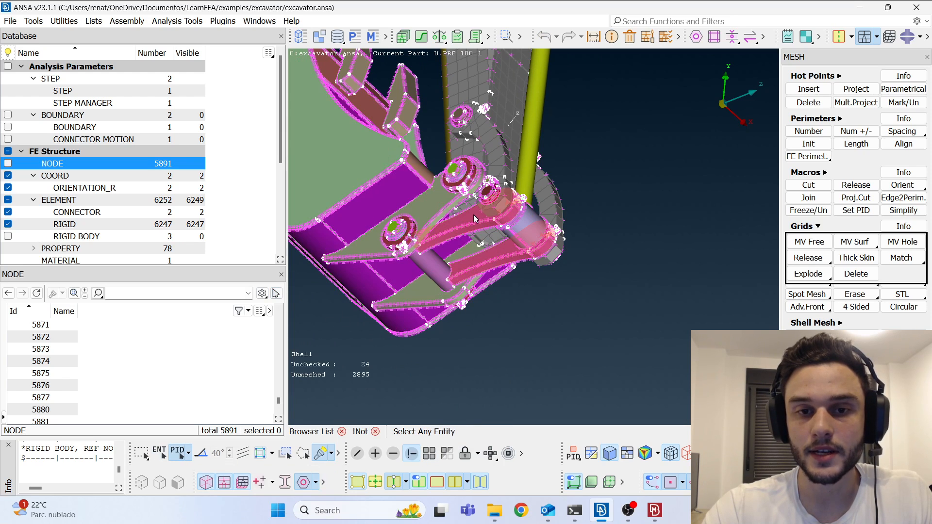
left_click_drag(473, 214, 531, 236, "ctrl")
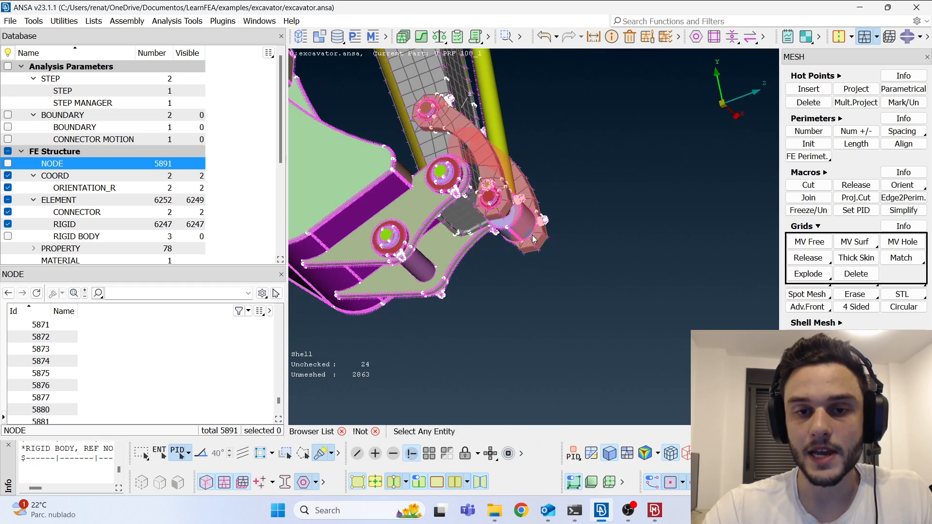
left_click(530, 235)
left_click_drag(456, 264, 414, 257, "ctrl")
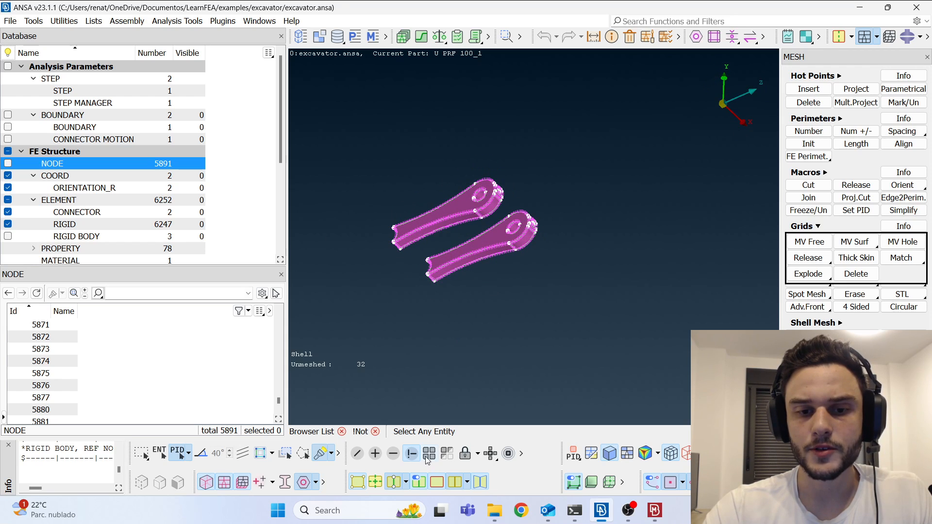
left_click(429, 454)
- Isolate the bucket link by property, keeping only its two arm plates and the connecting tube displayed
scroll(405, 142, "up", 5)
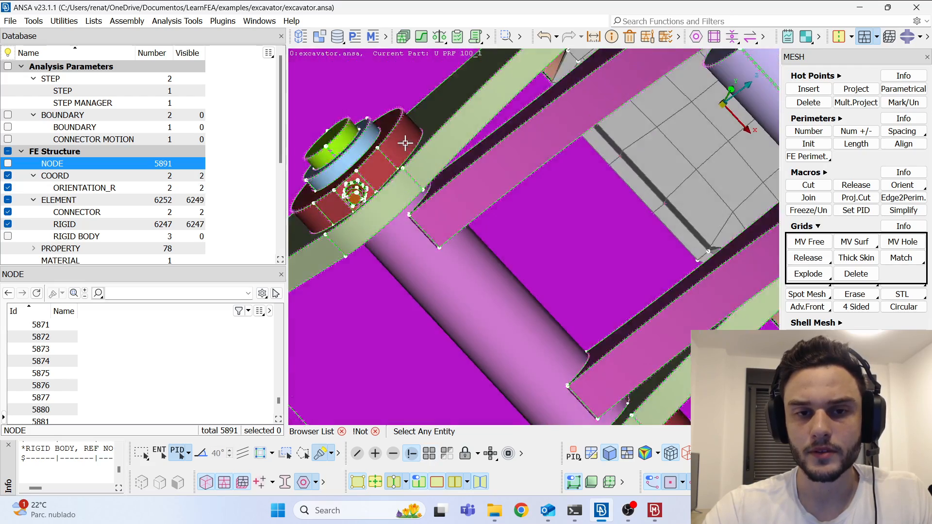
mouse_move(405, 143)
left_mouse_down("ctrl")
mouse_move(373, 119)
mouse_move(397, 147)
left_mouse_up("ctrl")
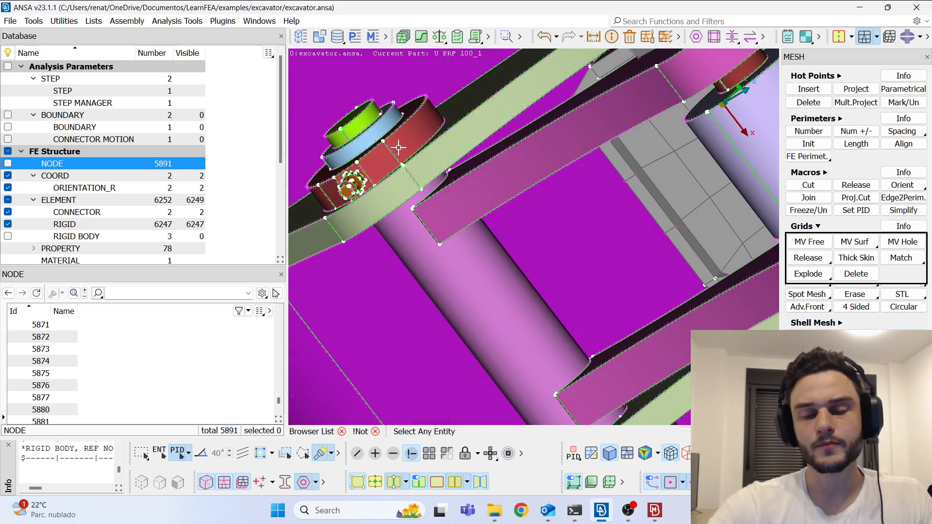
scroll(446, 185, "down", 3)
left_click_drag(445, 185, 464, 191, "ctrl")
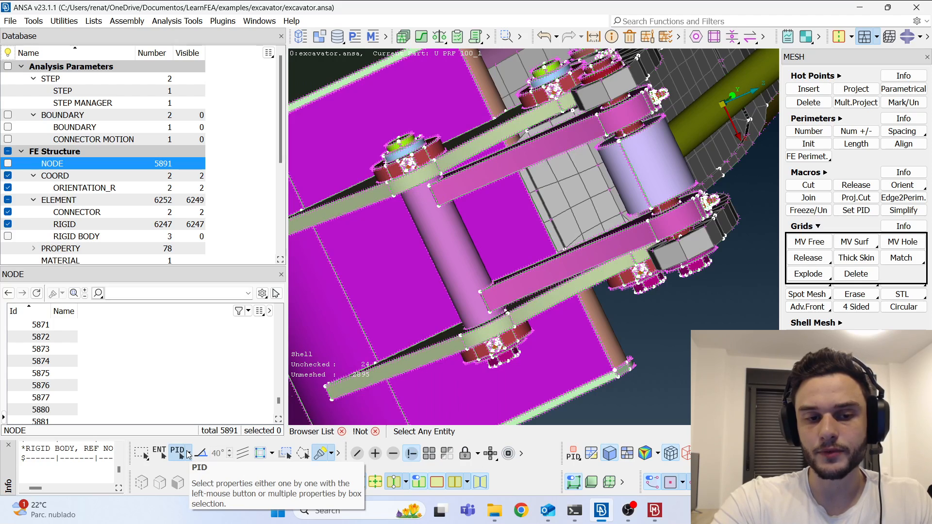
left_click_drag(504, 388, 533, 301, "ctrl")
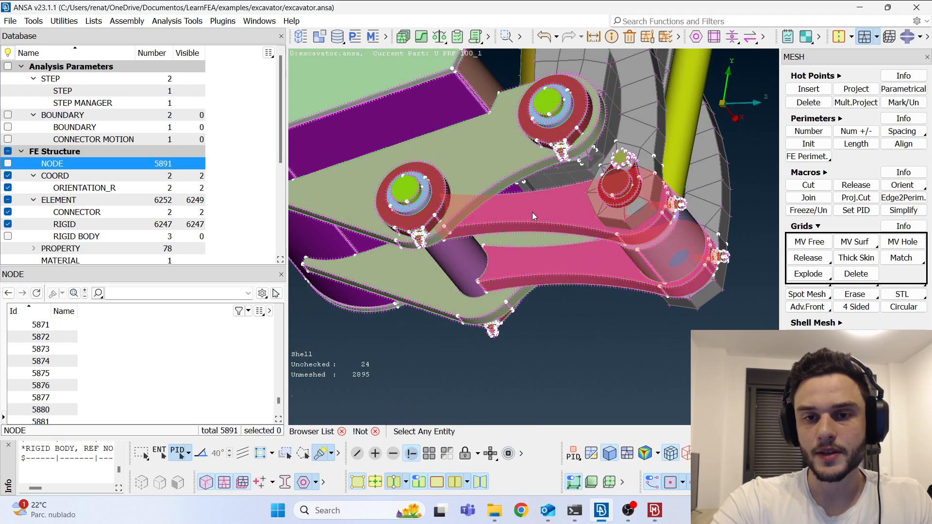
left_click(532, 211)
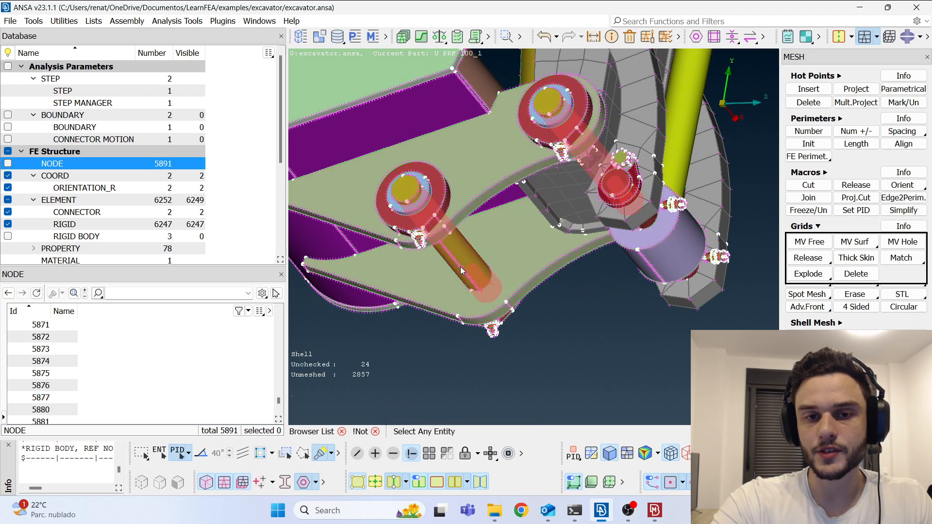
right_click(622, 317)
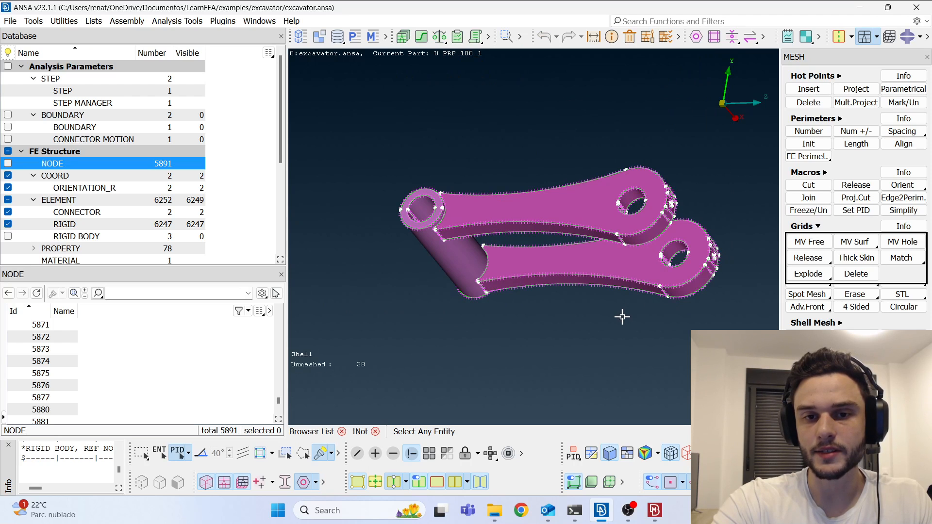
- Set the element length to 20 on the perimeters of all bucket link faces and save the model
left_click_drag(540, 230, 528, 214, "ctrl")
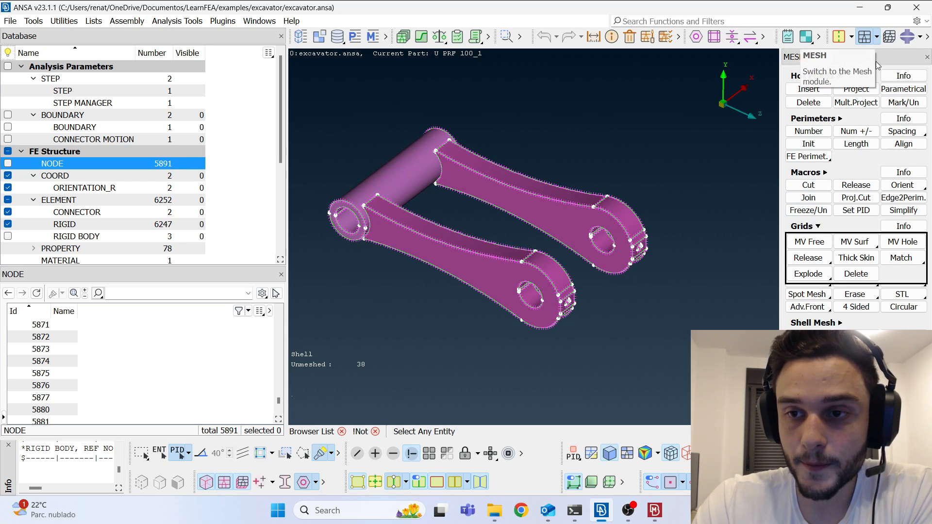
left_click(876, 38)
left_click(870, 54)
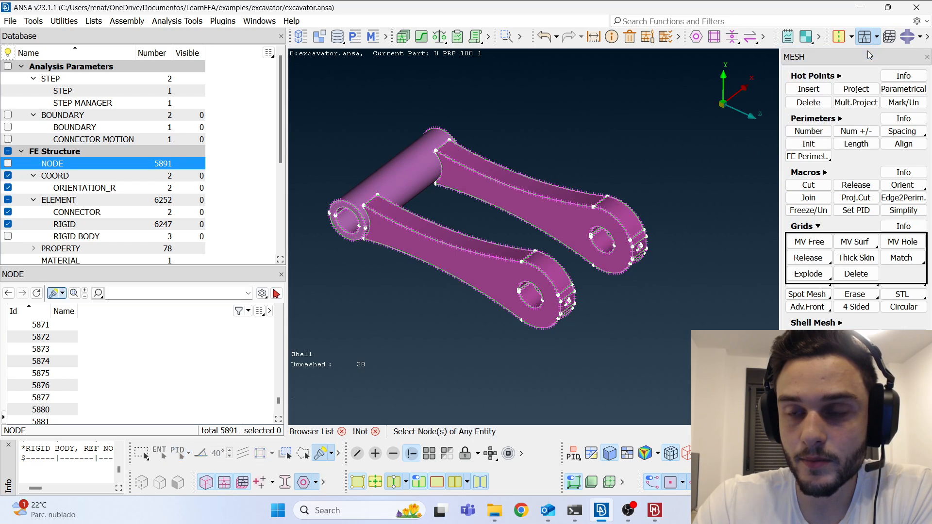
left_click(863, 144)
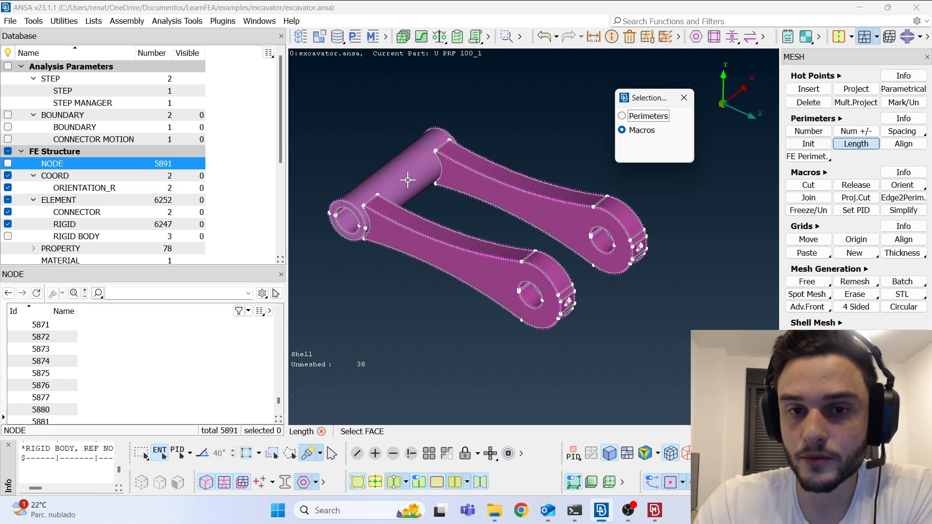
scroll(366, 116, "down", 5)
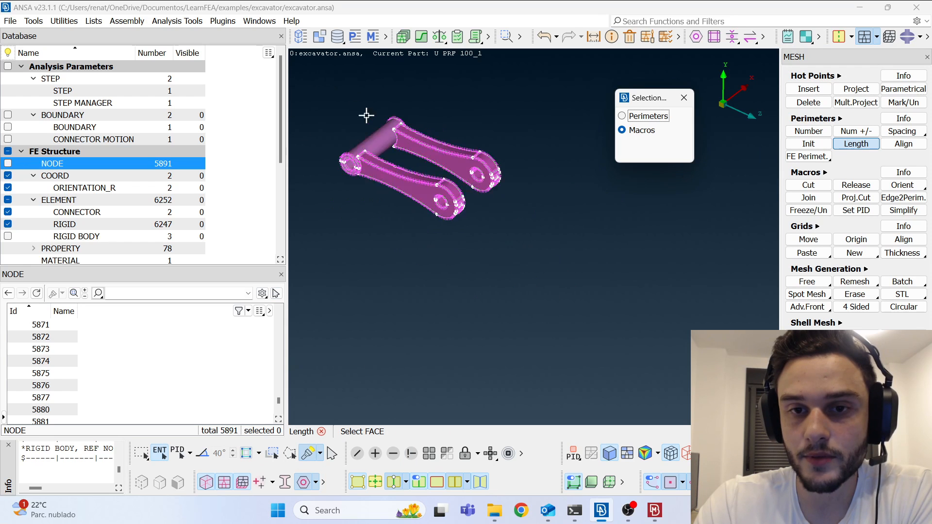
middle_click(525, 213)
type("20")
left_click(473, 204)
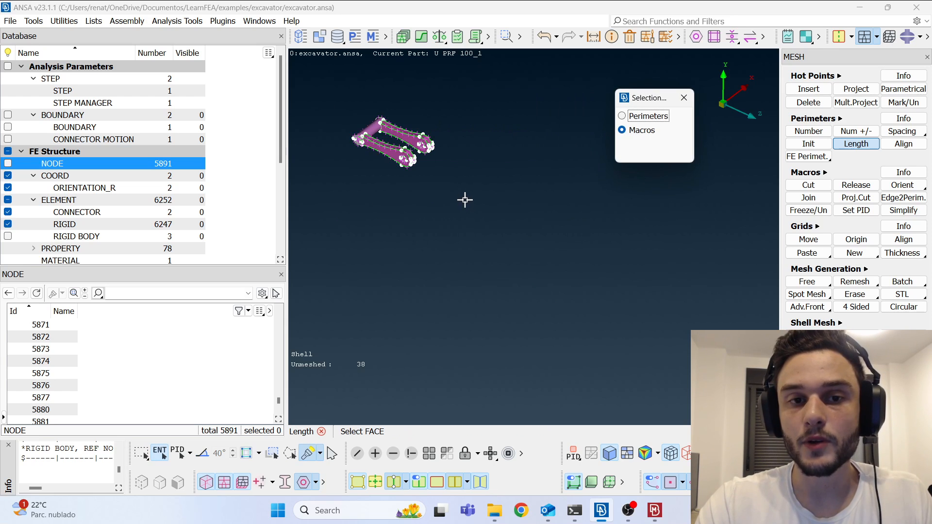
left_click(10, 22)
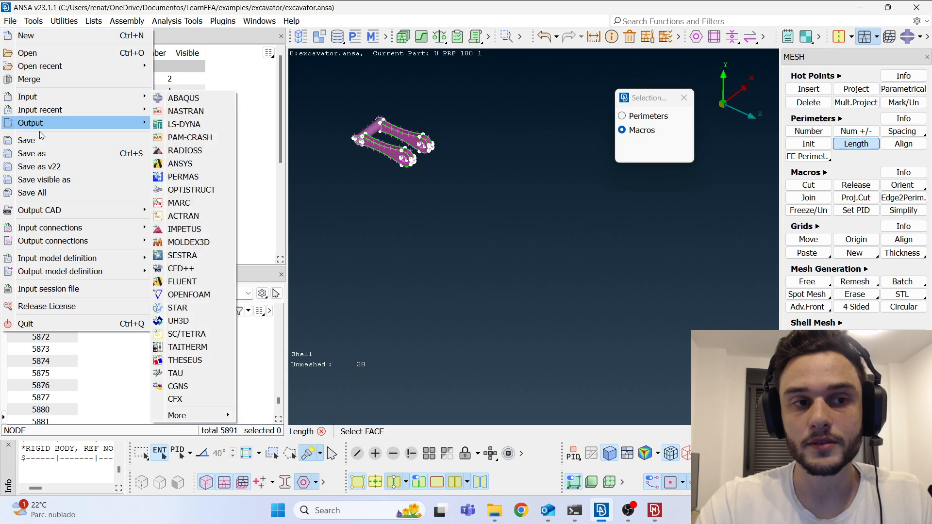
left_click(42, 140)
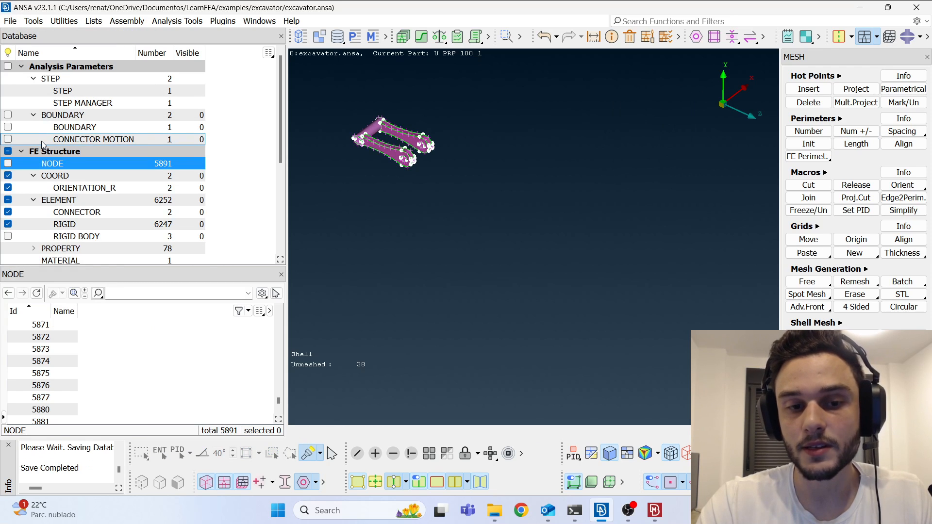
- Generate a free shell mesh on all faces of the bucket link's arm plates and connecting tube
scroll(388, 160, "up", 5)
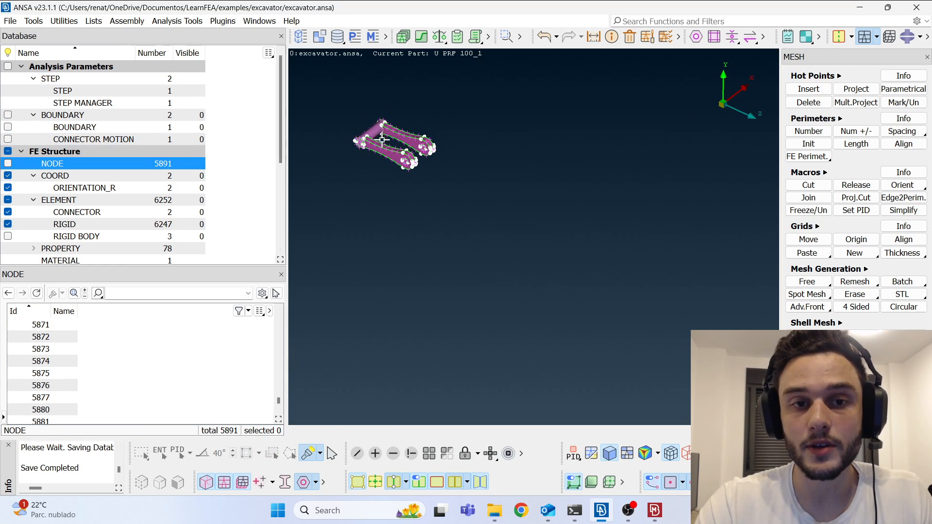
scroll(465, 228, "down", 3)
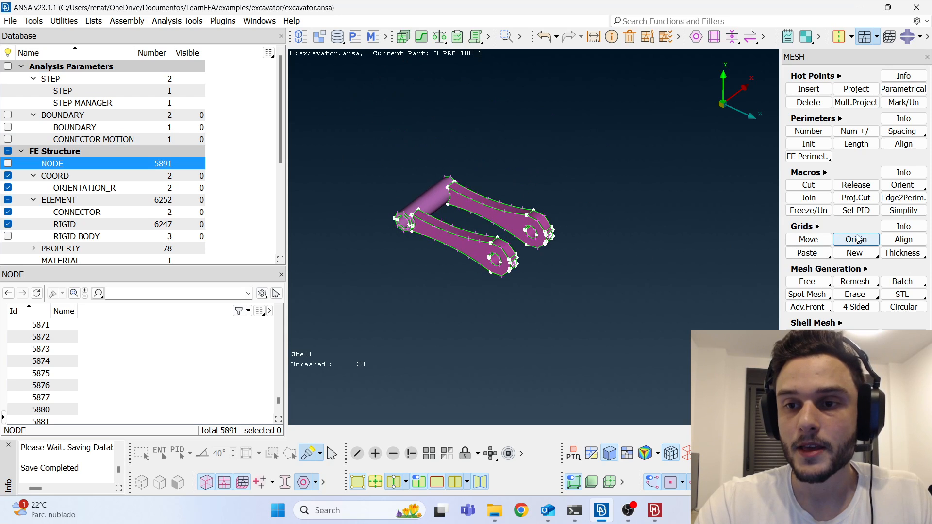
left_click(819, 285)
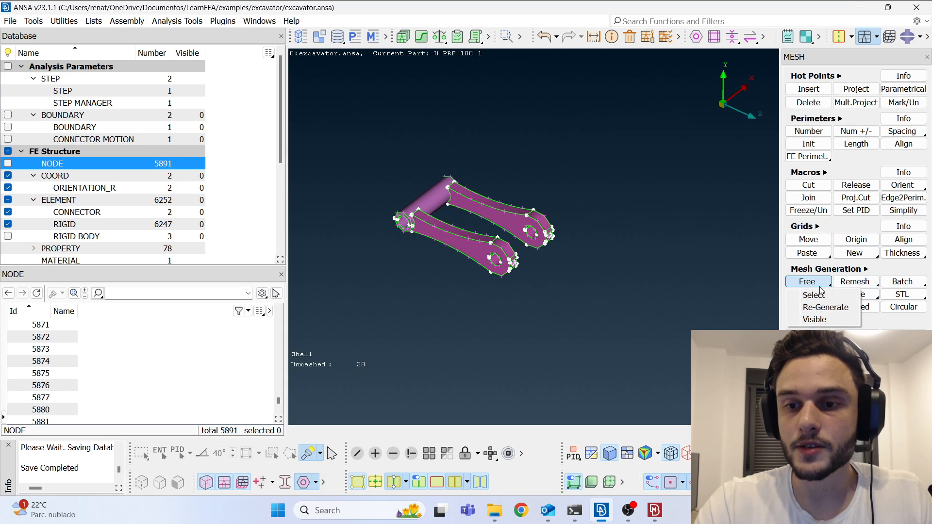
left_click(813, 294)
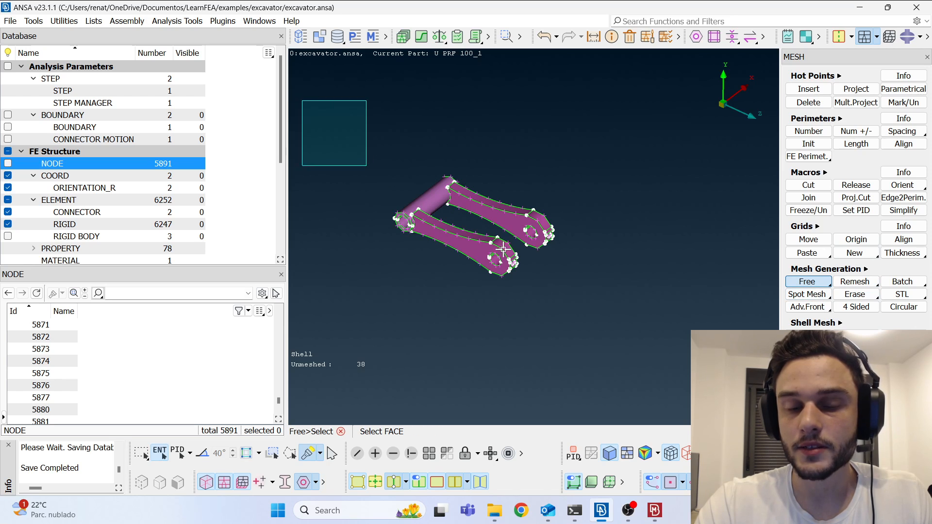
middle_click(581, 265)
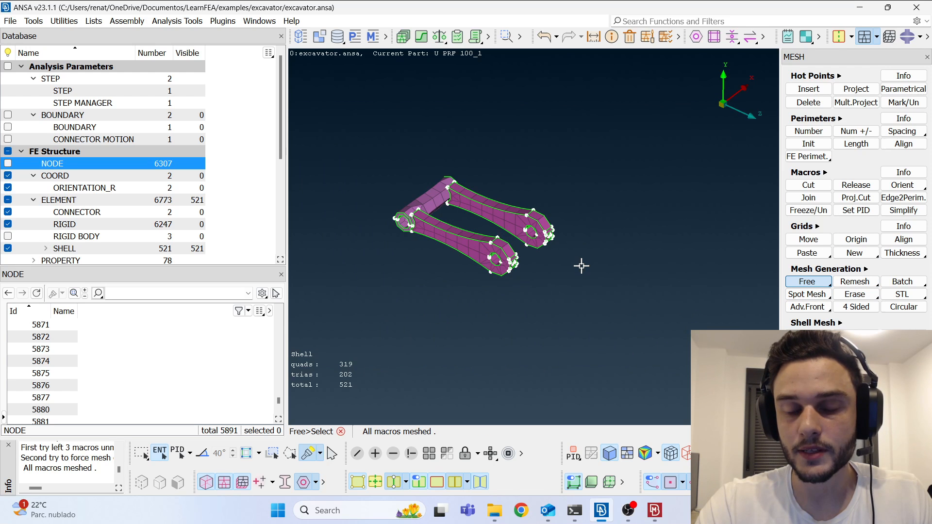
- Examine the shell mesh on the bucket link from several sides, including the ring at the connecting tube's end
scroll(415, 208, "up", 5)
left_click_drag(481, 179, 417, 188, "ctrl")
scroll(417, 188, "down", 5)
middle_click(505, 258)
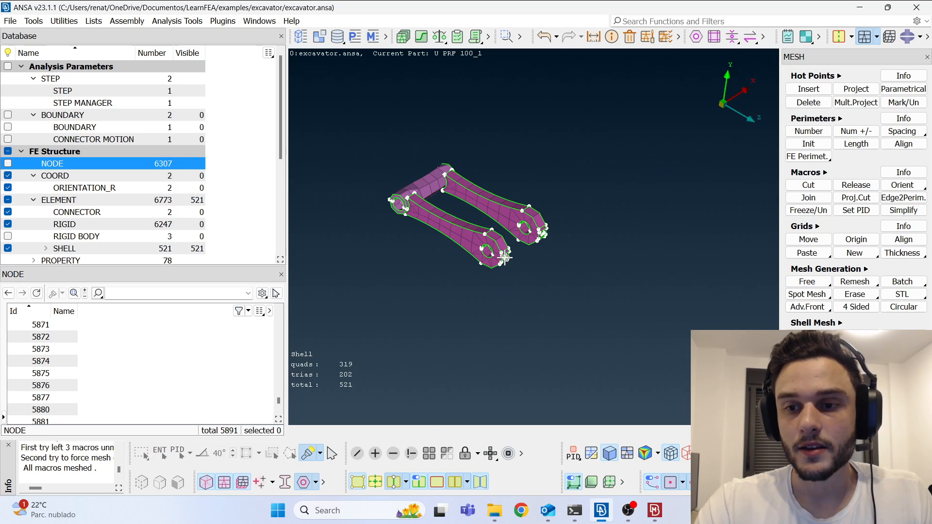
scroll(397, 194, "up", 6)
left_click_drag(460, 194, 532, 209, "ctrl")
left_click_drag(475, 186, 508, 244, "ctrl")
scroll(478, 212, "up", 3)
scroll(496, 181, "down", 6)
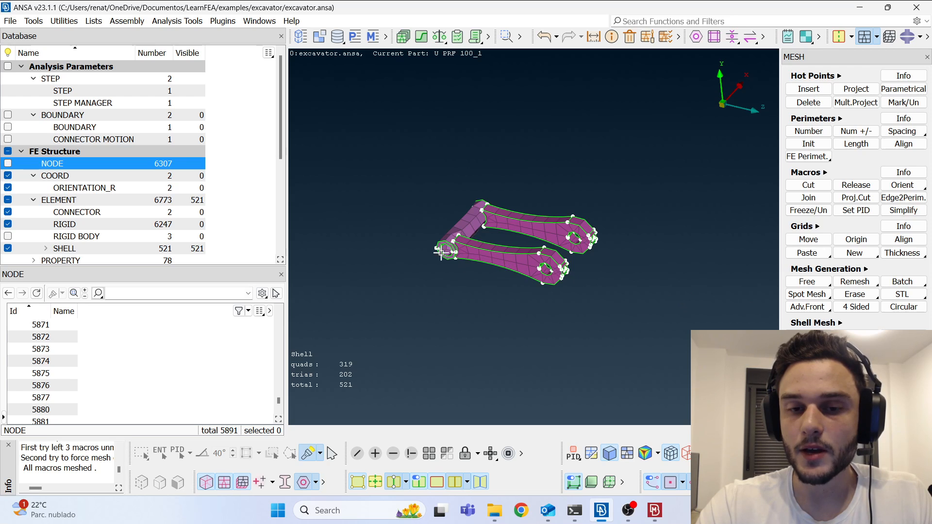
scroll(440, 240, "up", 5)
left_click_drag(466, 230, 495, 186, "ctrl")
scroll(486, 194, "up", 4)
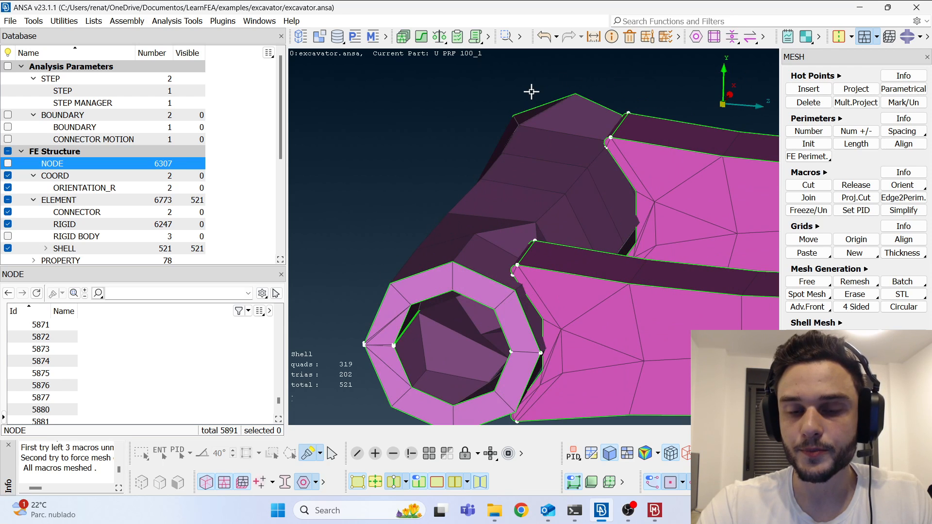
scroll(457, 208, "down", 5)
left_click_drag(458, 208, 495, 172, "ctrl")
- Inspect the mesh around the arm plates' pin holes and end faces, and where the arms join the tube
scroll(486, 234, "down", 6)
left_click_drag(486, 235, 452, 259, "ctrl")
scroll(596, 253, "up", 8)
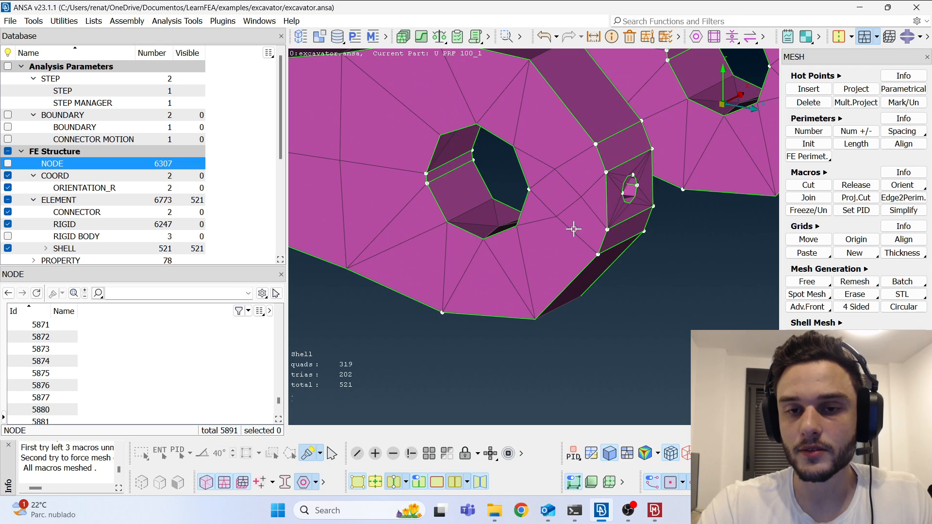
left_click_drag(561, 177, 603, 165, "ctrl")
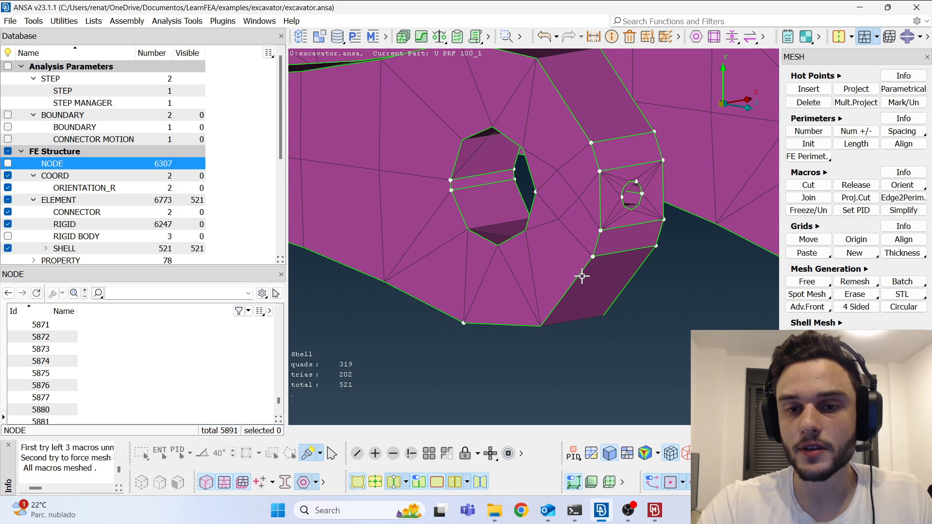
scroll(582, 286, "down", 3)
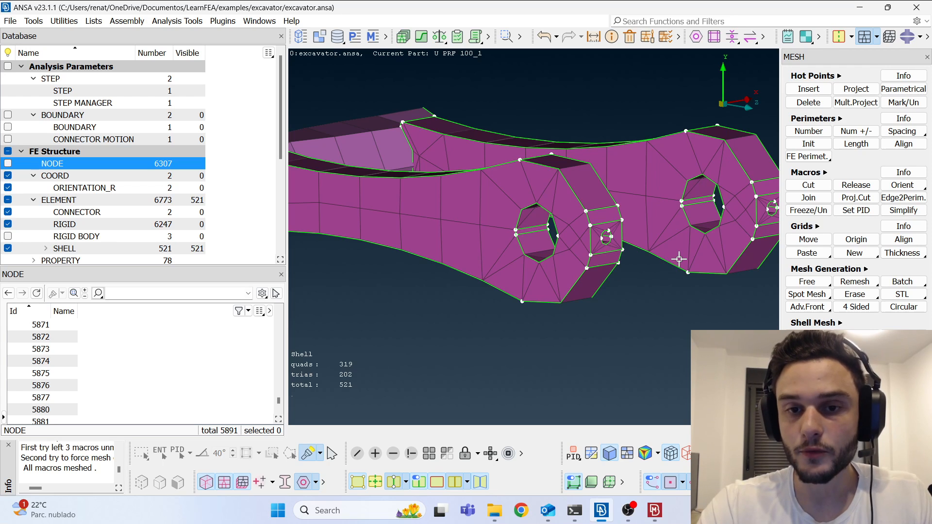
scroll(725, 252, "down", 3)
scroll(642, 179, "up", 5)
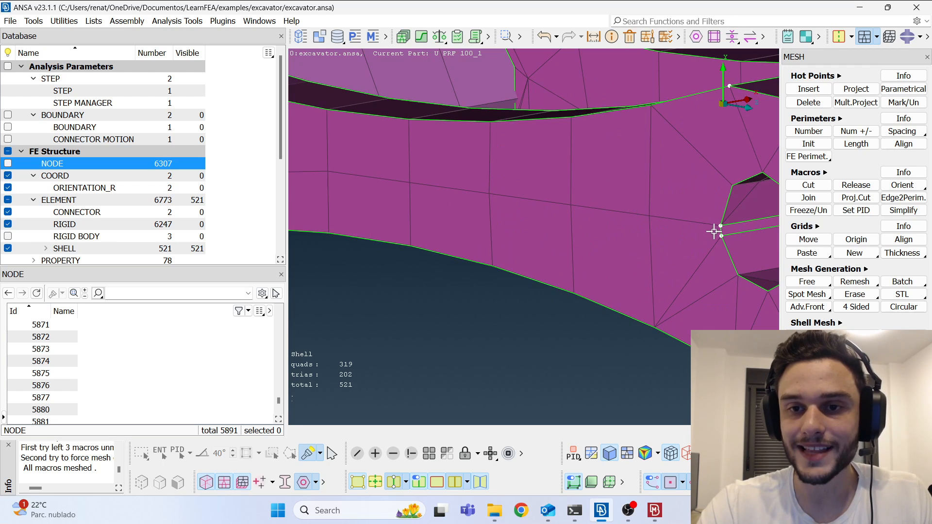
scroll(697, 237, "down", 6)
scroll(530, 217, "up", 5)
left_click_drag(544, 159, 610, 166, "ctrl")
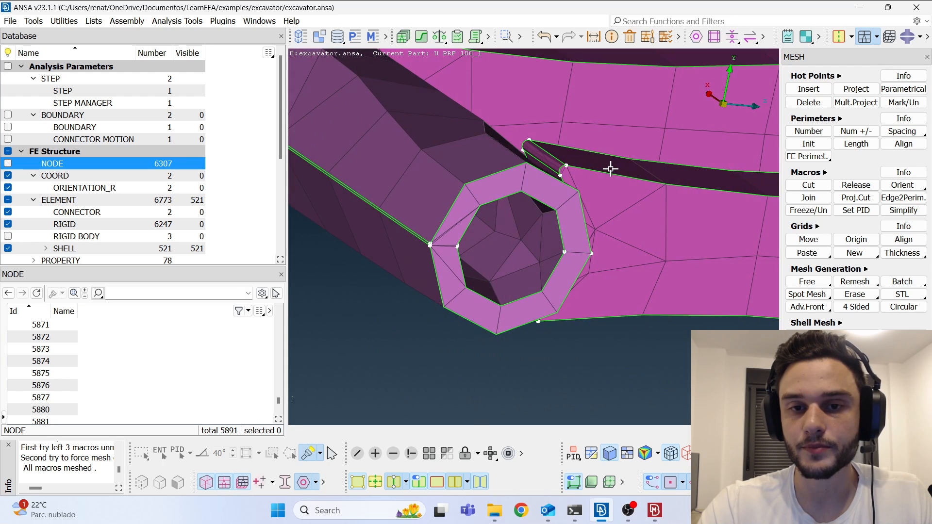
scroll(561, 173, "down", 5)
scroll(488, 220, "down", 3)
scroll(599, 215, "up", 3)
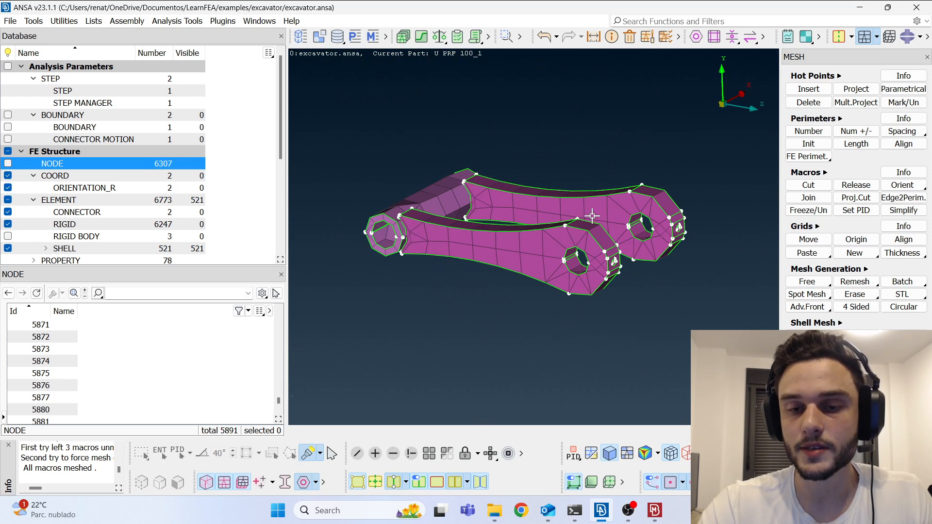
mouse_move(593, 216)
left_mouse_down("ctrl")
mouse_move(578, 204)
mouse_move(580, 223)
left_mouse_up("ctrl")
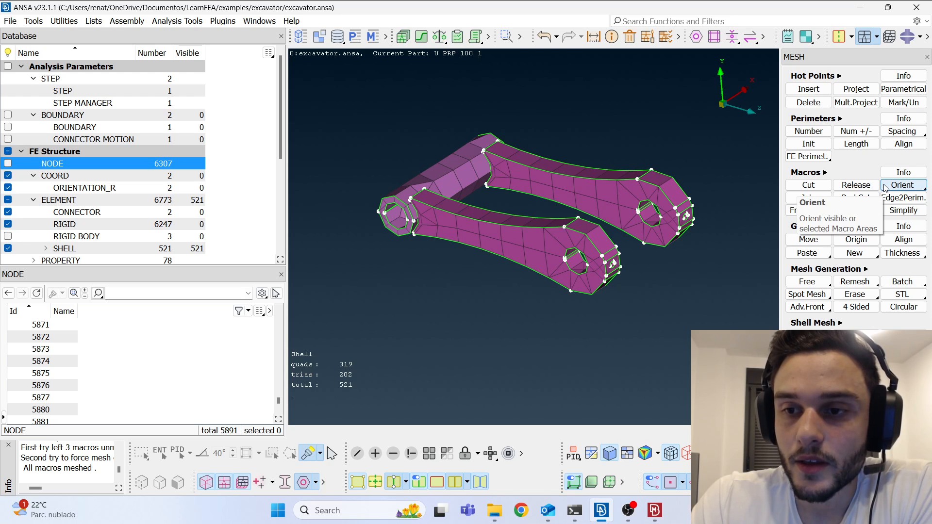
- Release the bucket link's mesh from its geometry faces and hide the faces so only the elements are displayed
left_click(890, 43)
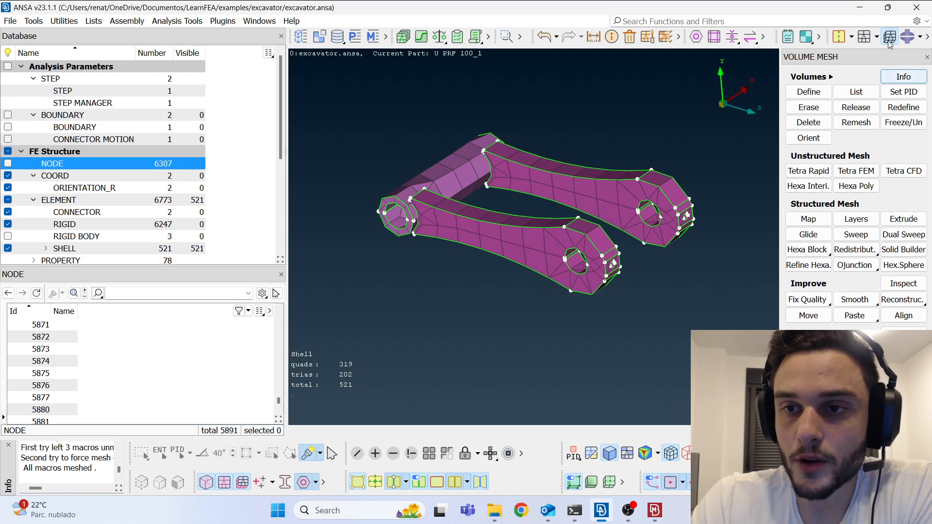
left_click(858, 112)
left_click_drag(328, 85, 728, 347)
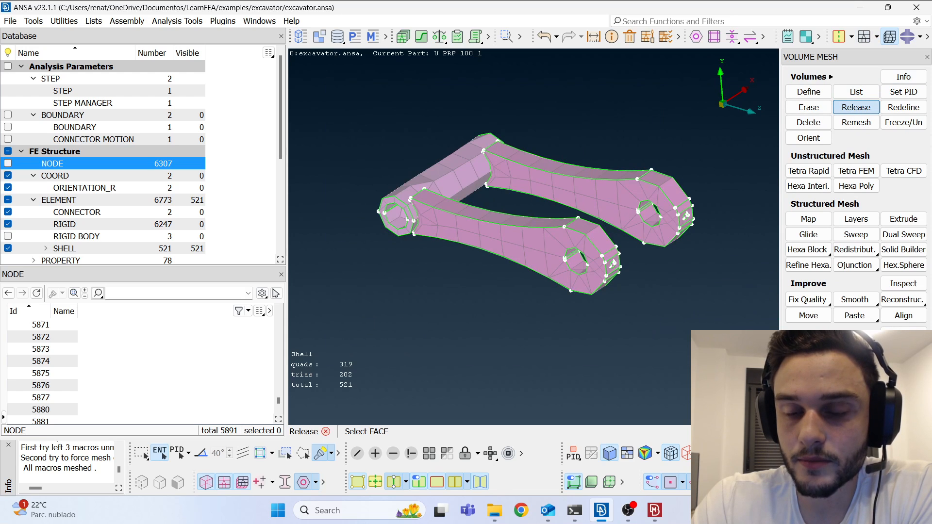
middle_click(696, 219)
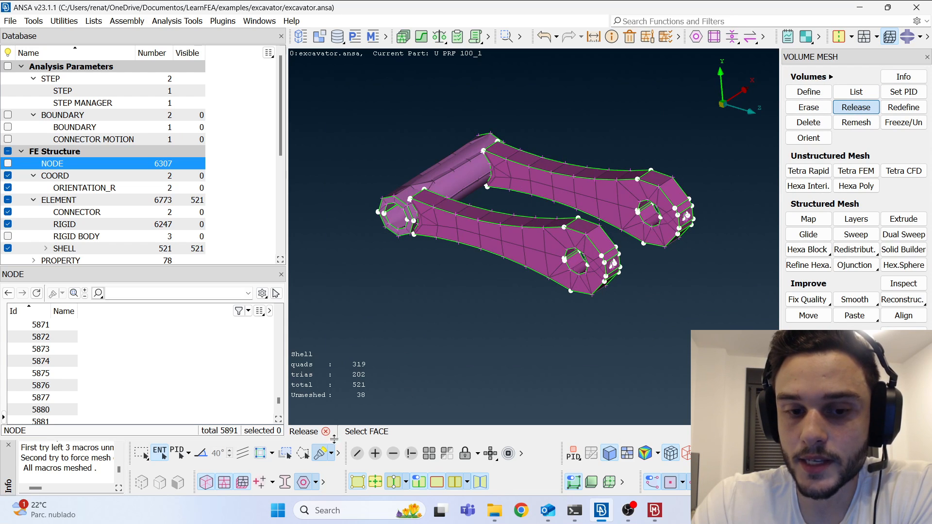
left_click(357, 484)
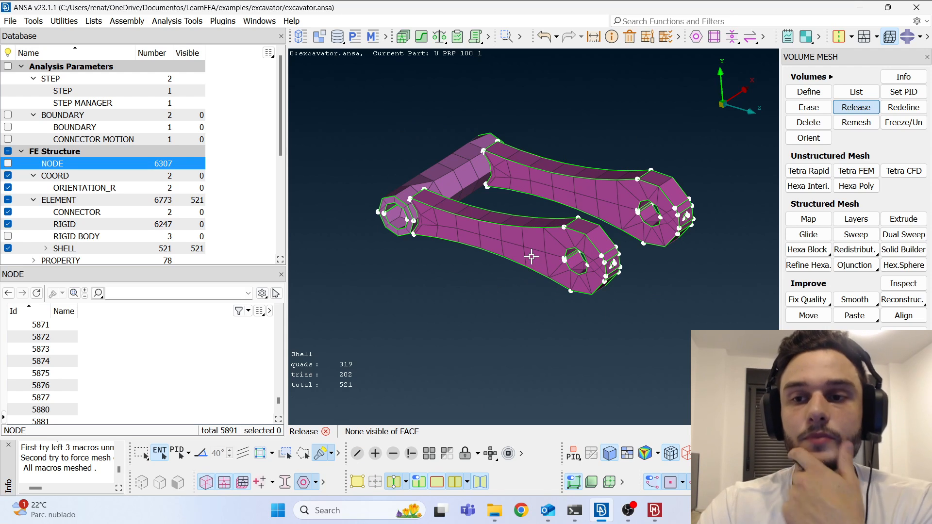
- Change all of the bucket link's elements from type SHELL to rigid R3D elements
left_click(908, 37)
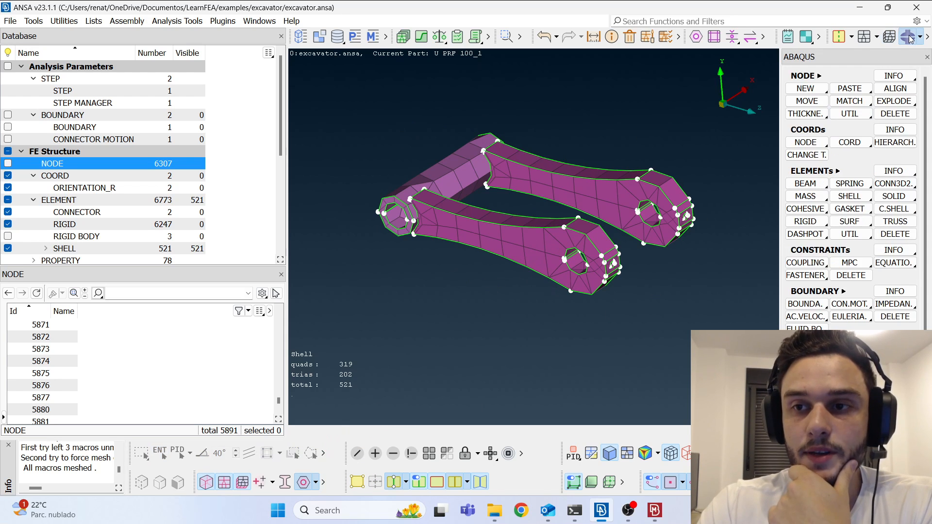
left_click(863, 236)
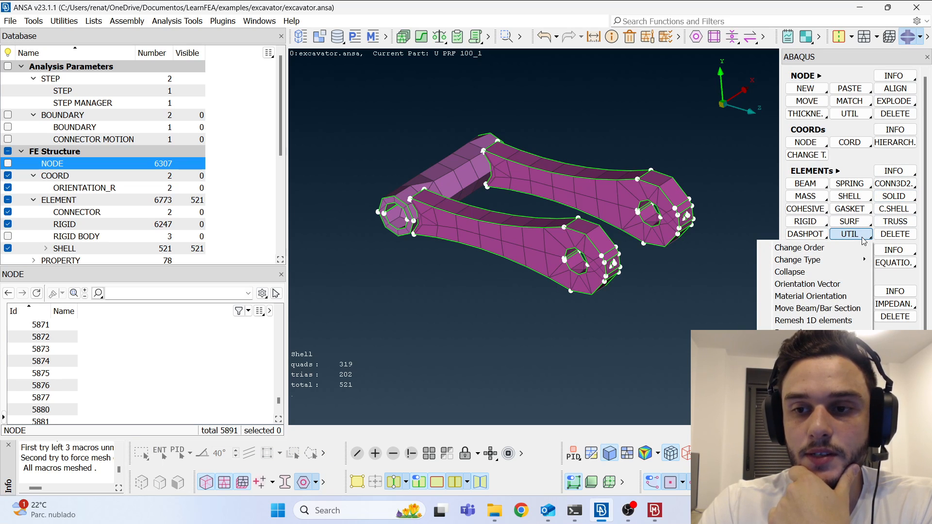
mouse_move(825, 260)
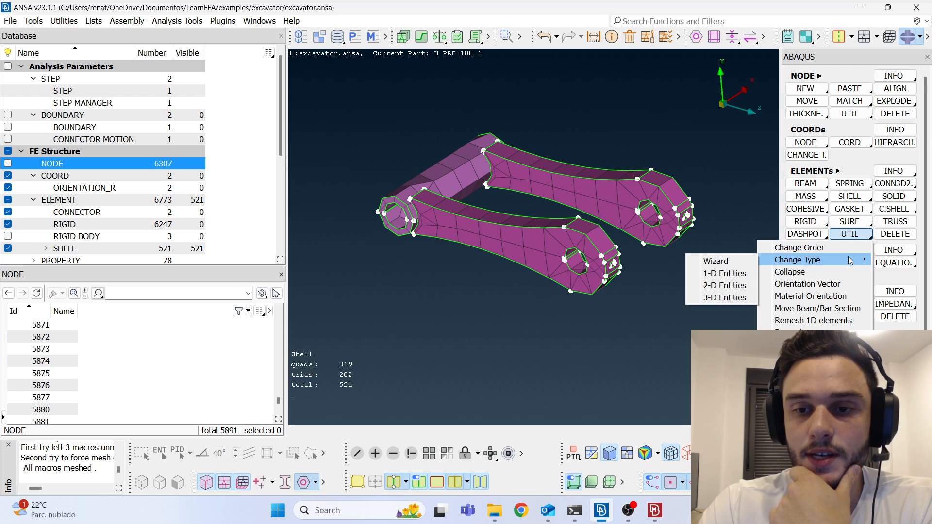
left_click(723, 284)
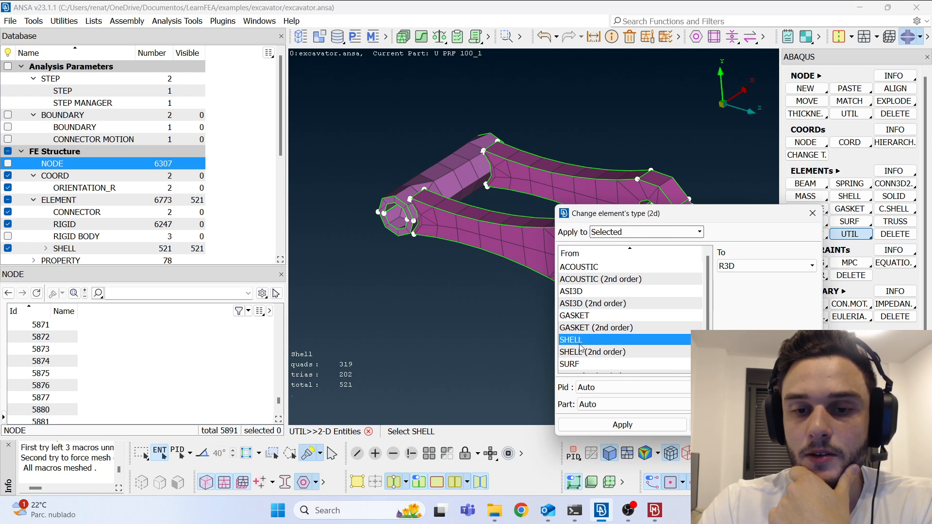
scroll(335, 183, "down", 5)
left_click_drag(329, 129, 474, 222)
middle_click(391, 196)
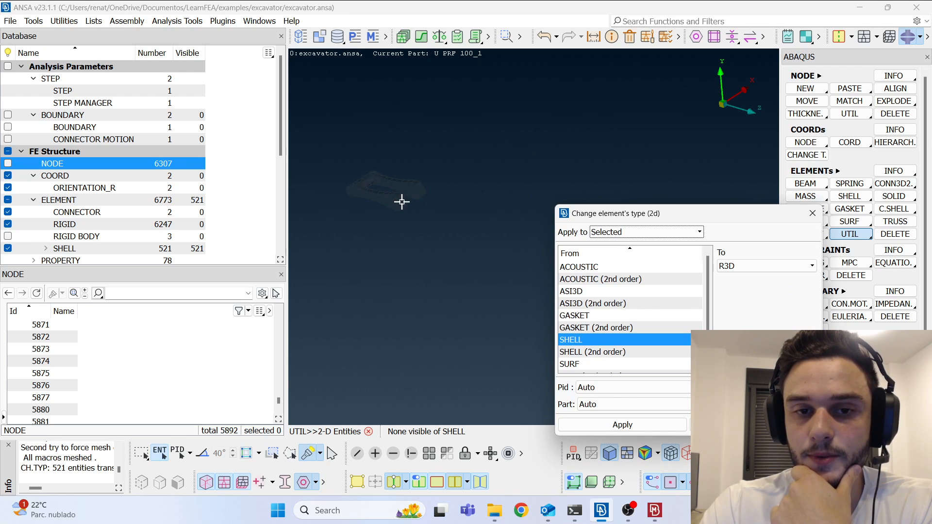
left_click(811, 213)
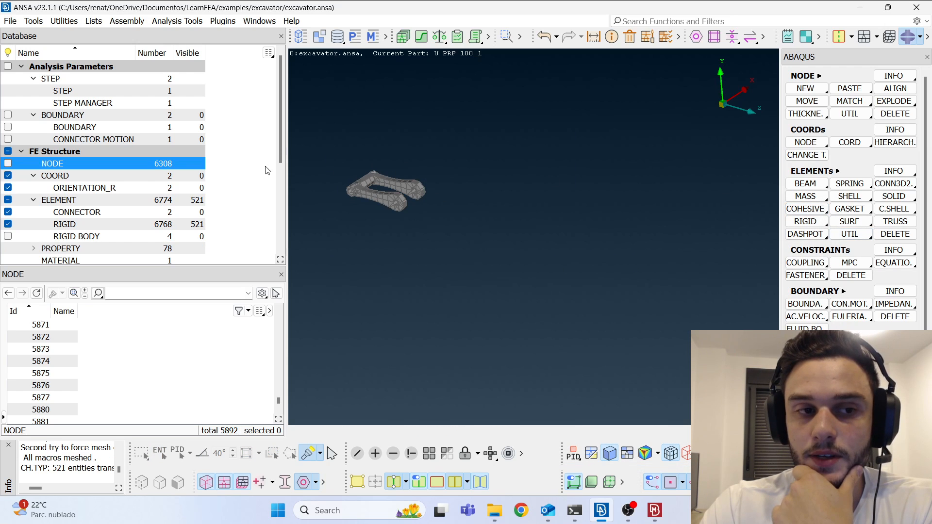
- Highlight the unnamed rigid body in the rigid body list and examine how its nodes connect across the bucket link
left_click(77, 237)
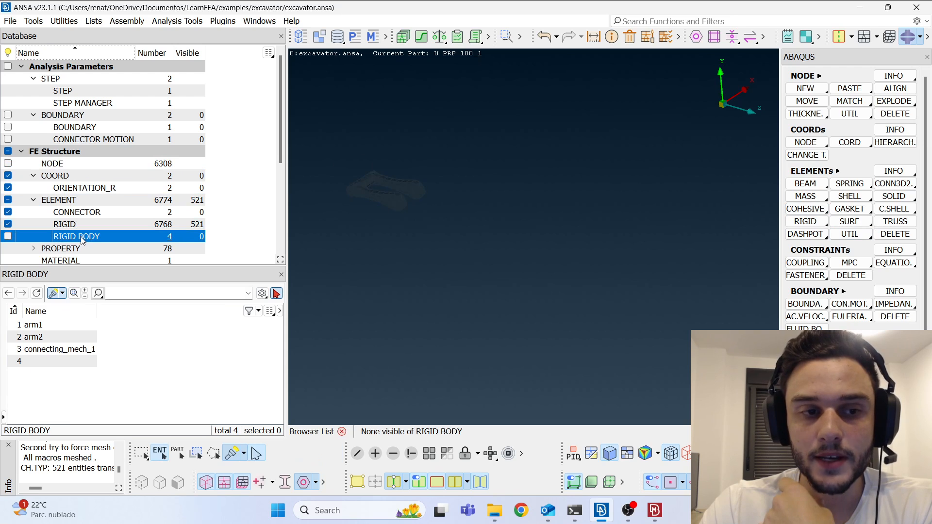
left_click(60, 363)
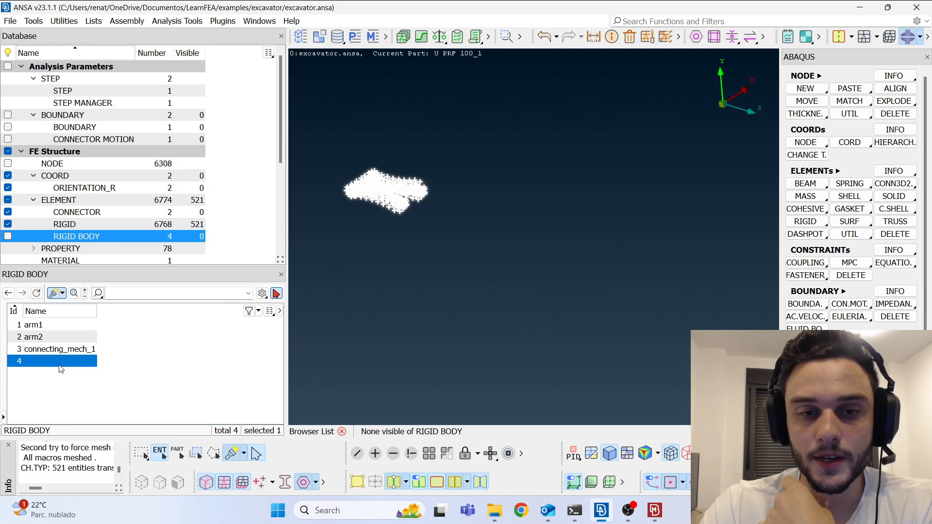
scroll(344, 192, "up", 6)
middle_click_drag(583, 180, 468, 242, "ctrl")
left_click_drag(468, 242, 465, 299, "ctrl")
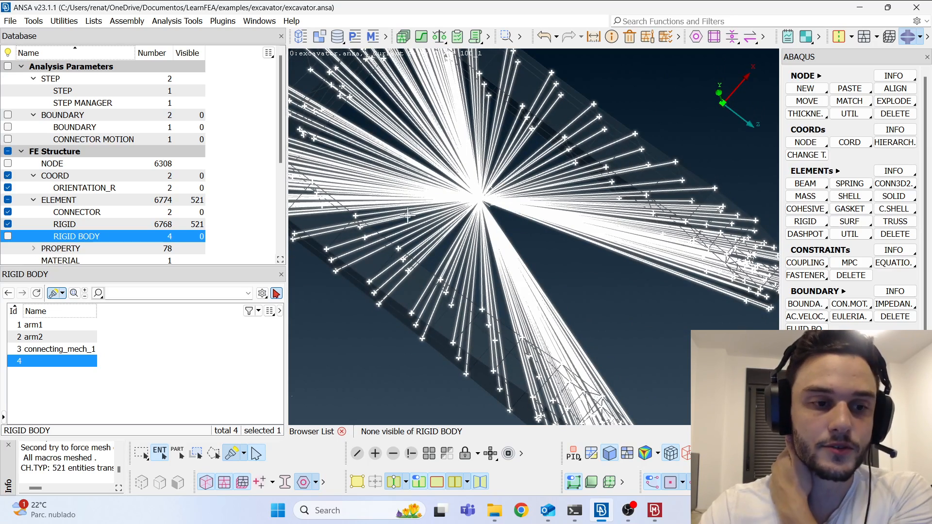
- Name the unnamed rigid body connecting_mech_2 and copy the name for reuse
double_click(29, 361)
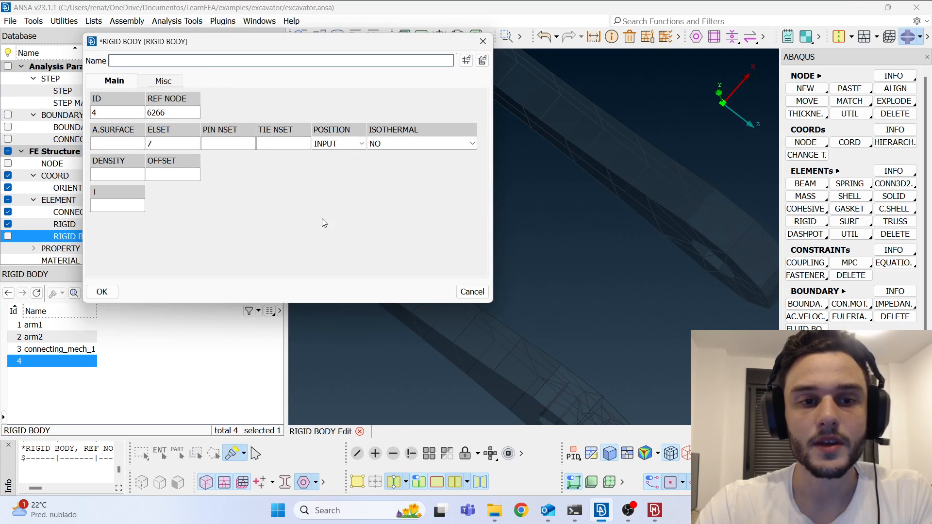
type("connectinr")
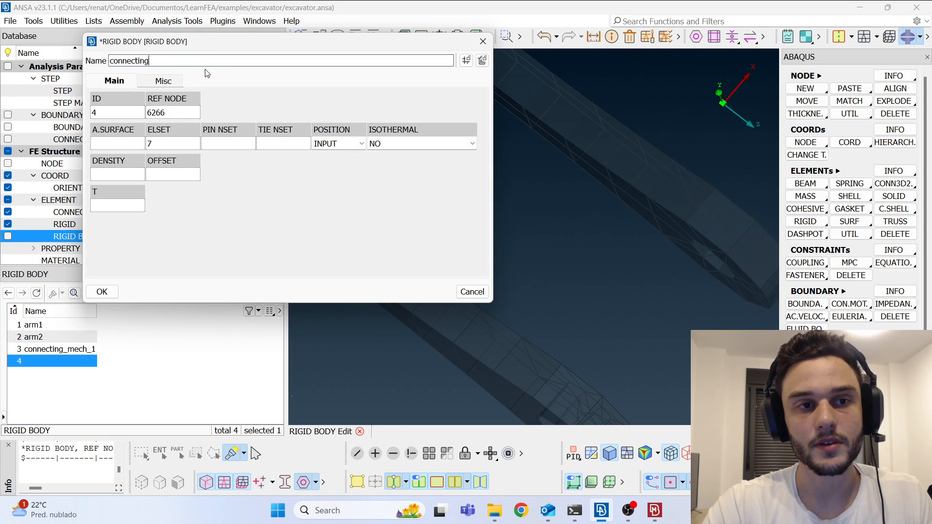
type("_mech_2")
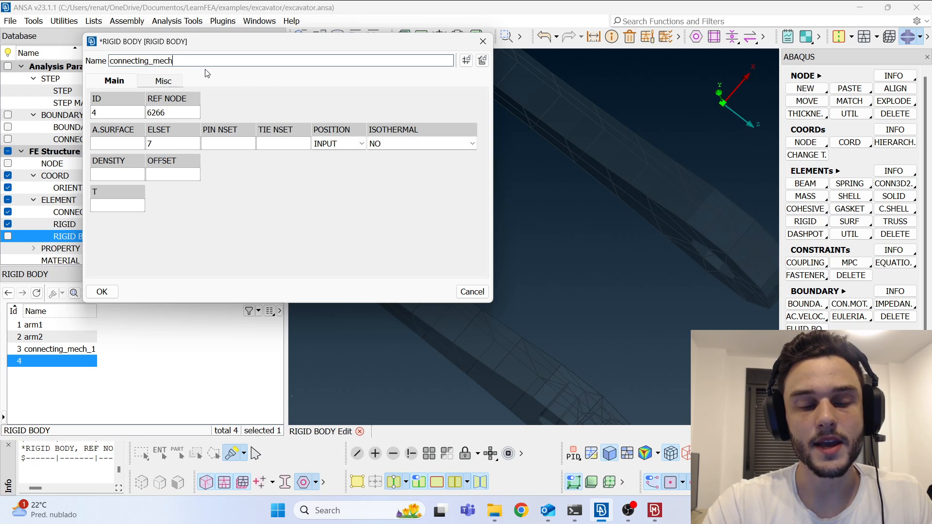
double_click(157, 61)
key("ctrl+c")
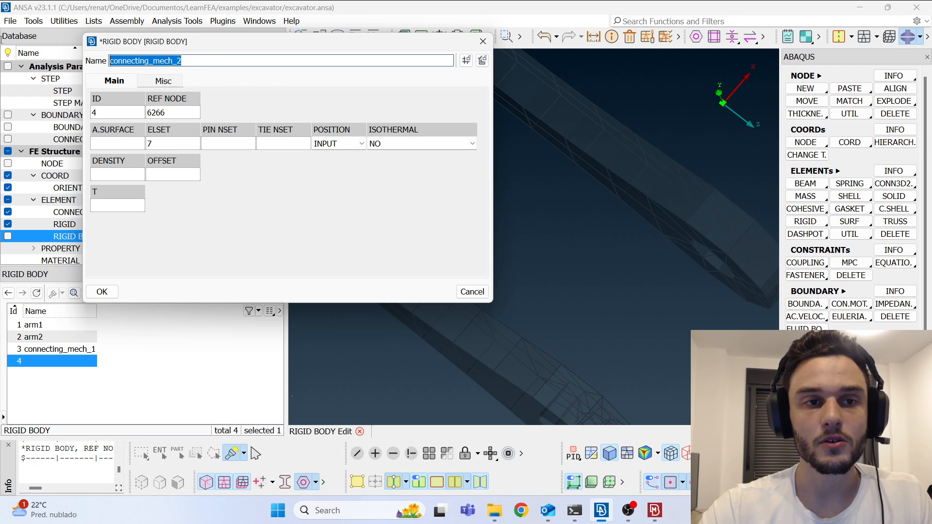
- Rename the element set referenced by the rigid body to connecting_mech_2
left_click(165, 144)
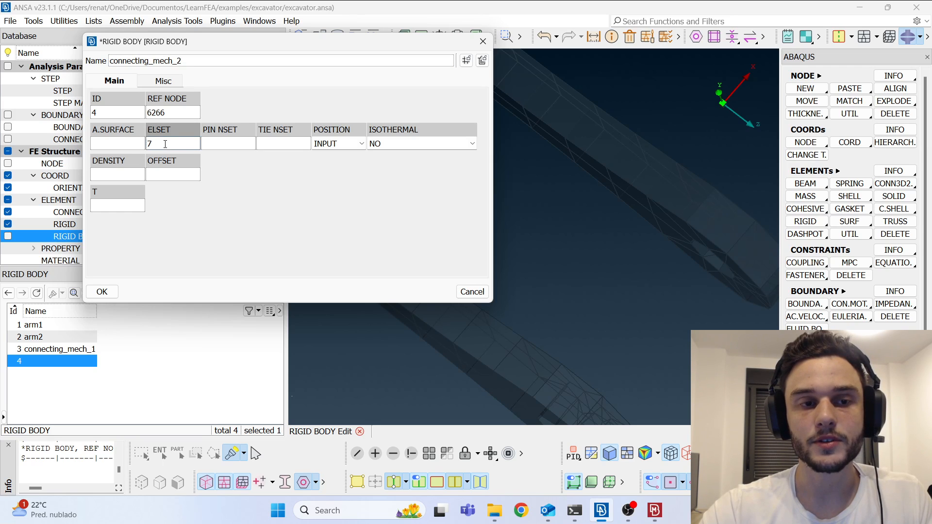
key("F2")
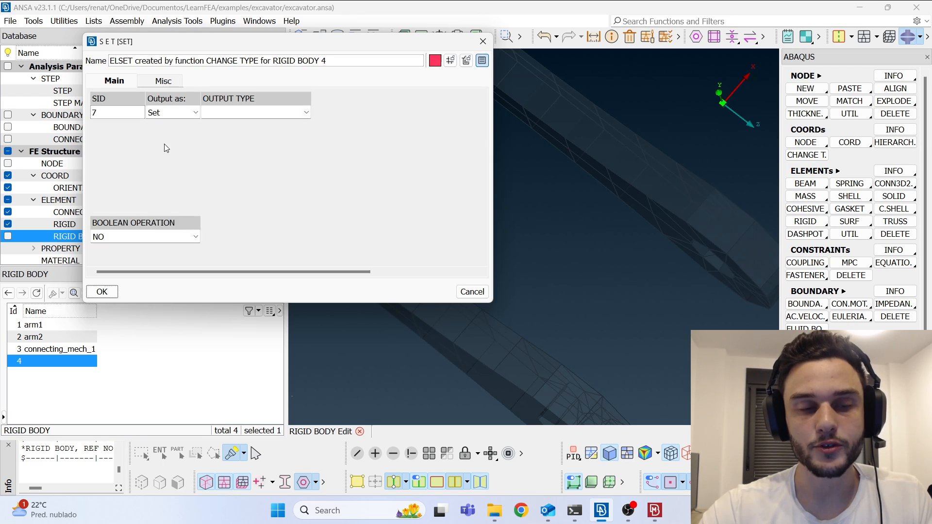
left_click_drag(341, 61, 4, 62)
key("ctrl+v")
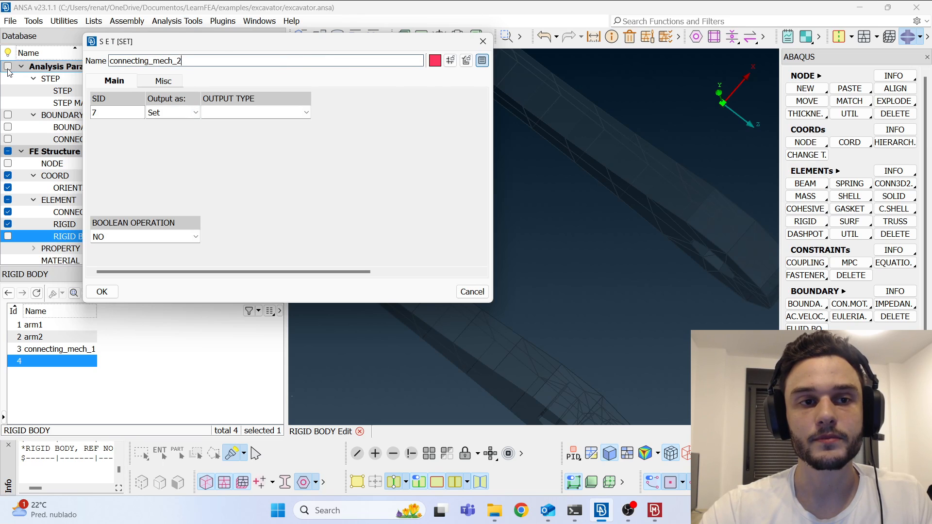
left_click(104, 292)
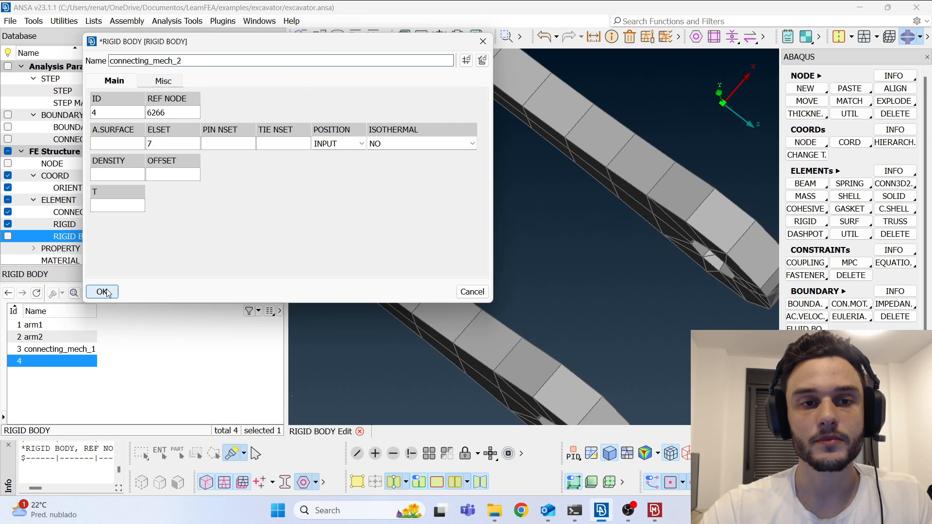
- Reopen the connecting_mech_2 element set and review which output types it offers
left_click(167, 142)
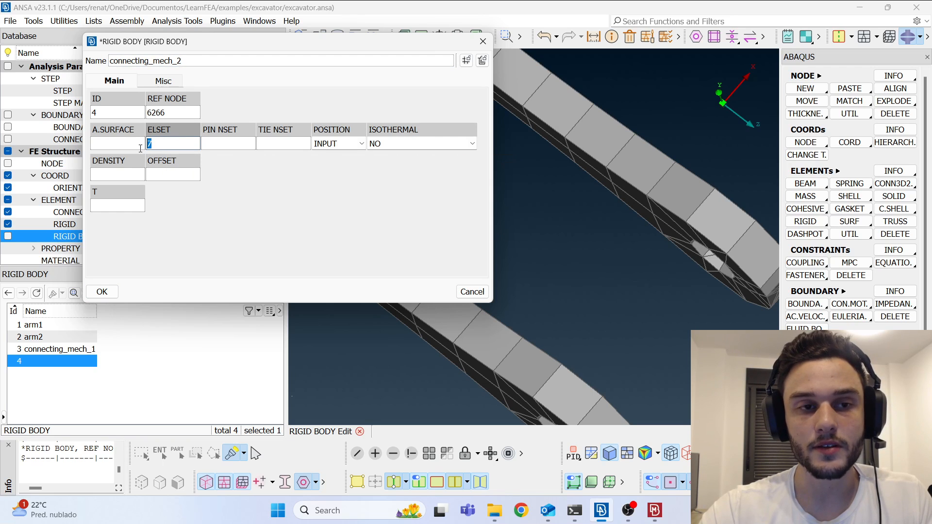
key("F2")
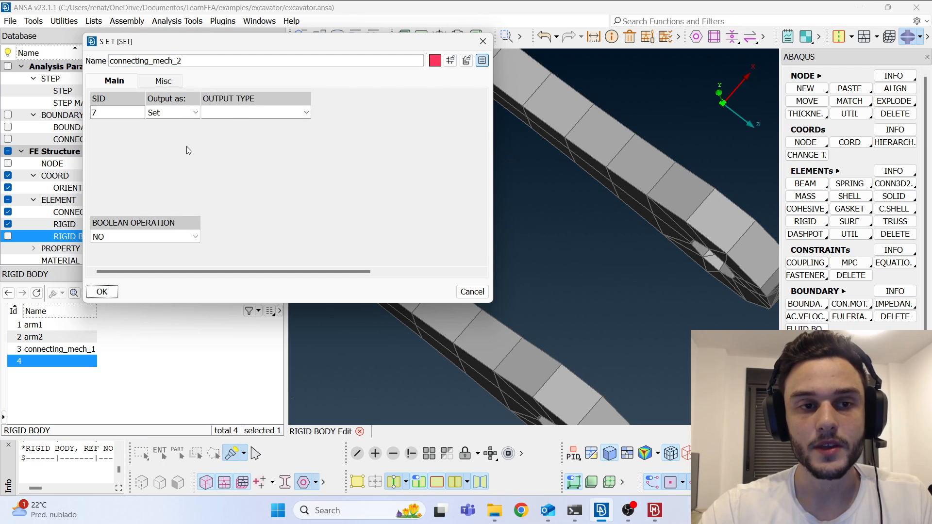
left_click(232, 114)
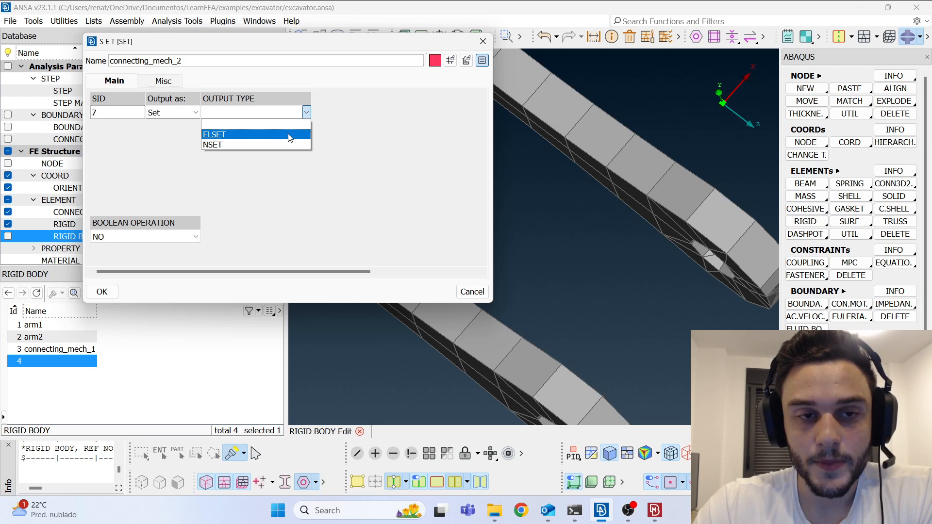
left_click(403, 127)
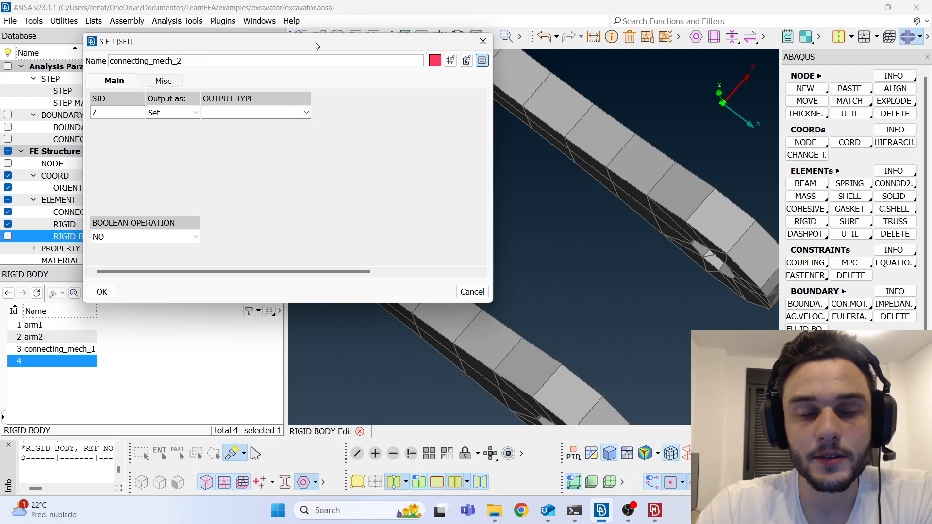
left_click(306, 113)
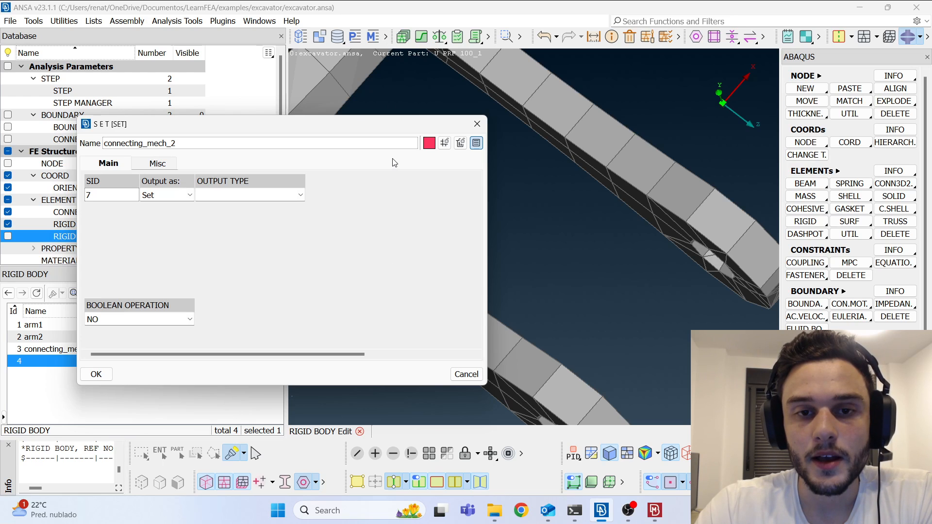
left_click_drag(397, 130, 375, 108)
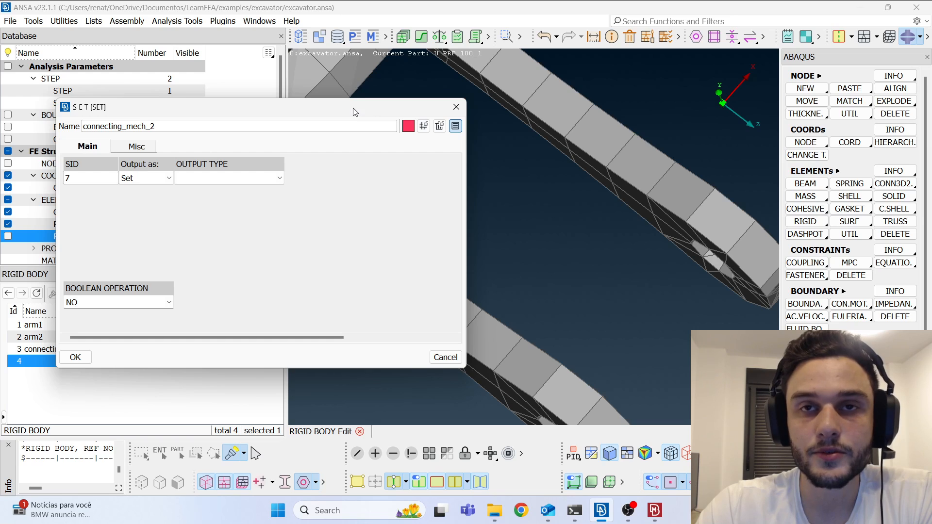
left_click_drag(306, 116, 334, 86)
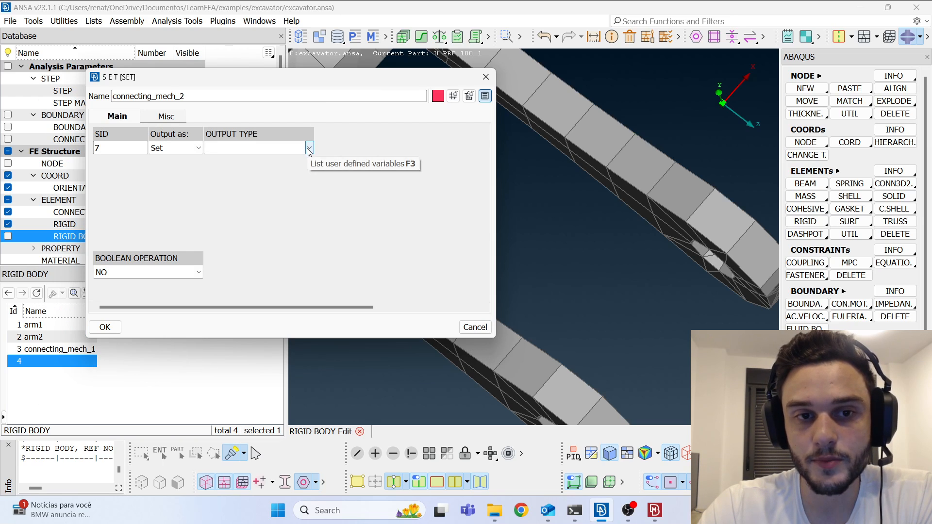
left_click(309, 149)
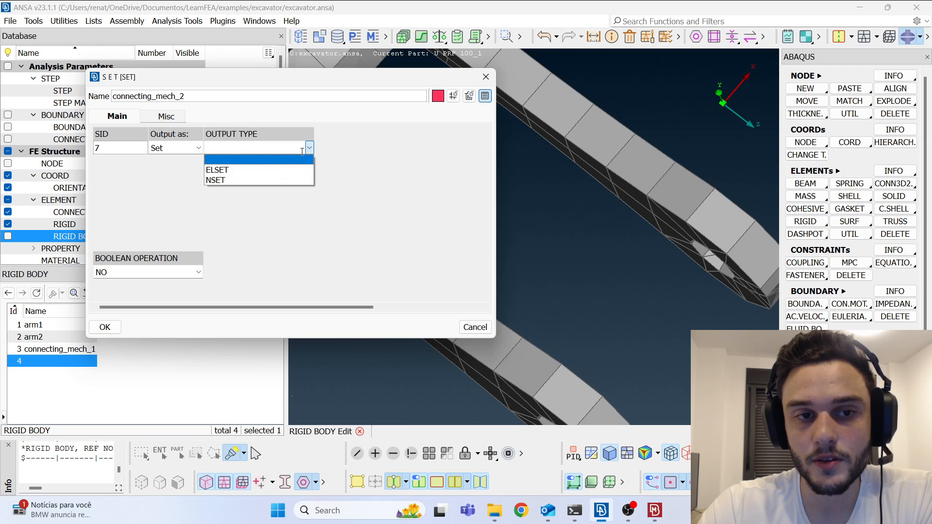
left_click(266, 170)
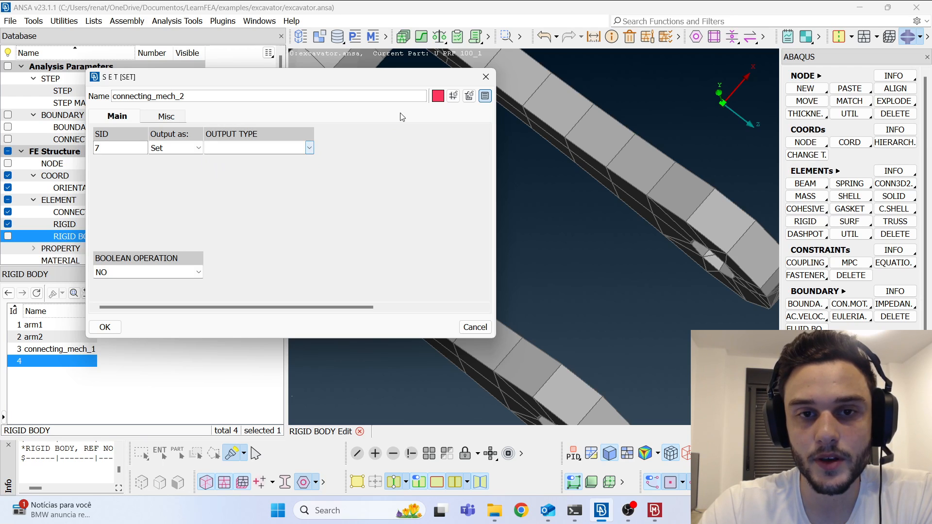
left_click(105, 327)
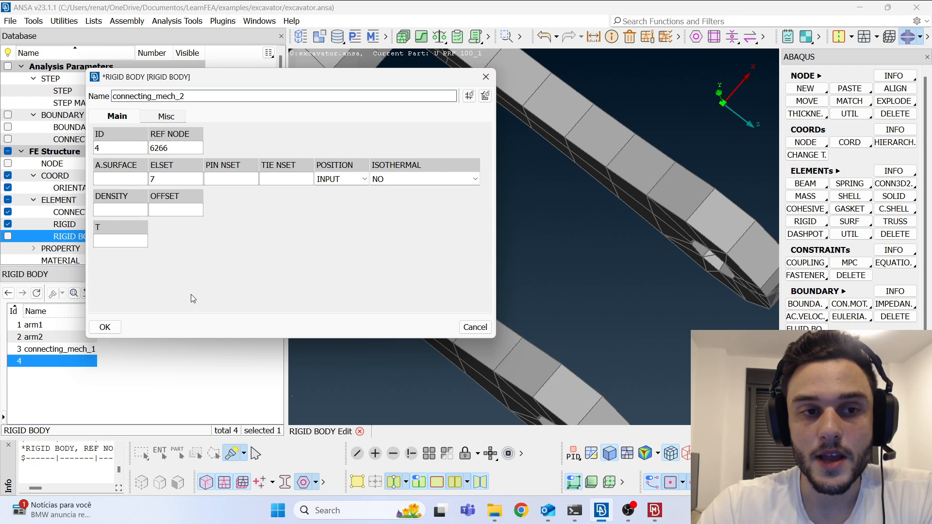
- Accept the rigid body's edits and display all the excavator's parts again
left_click(109, 328)
scroll(445, 194, "down", 3)
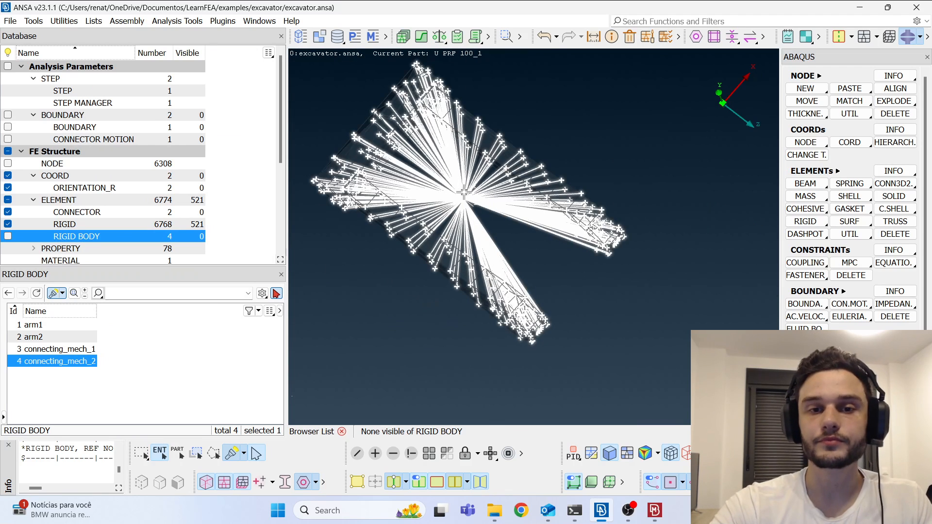
middle_click(486, 187)
scroll(486, 189, "down", 3)
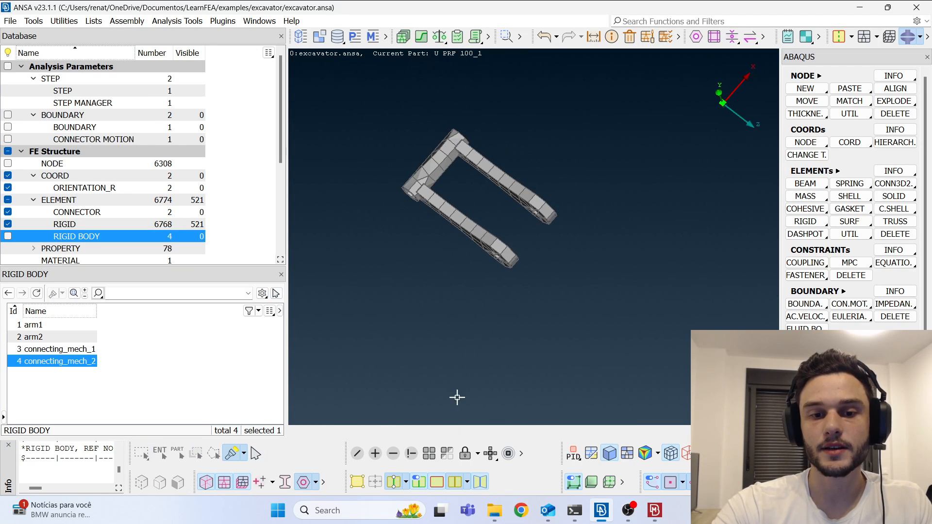
left_click(426, 453)
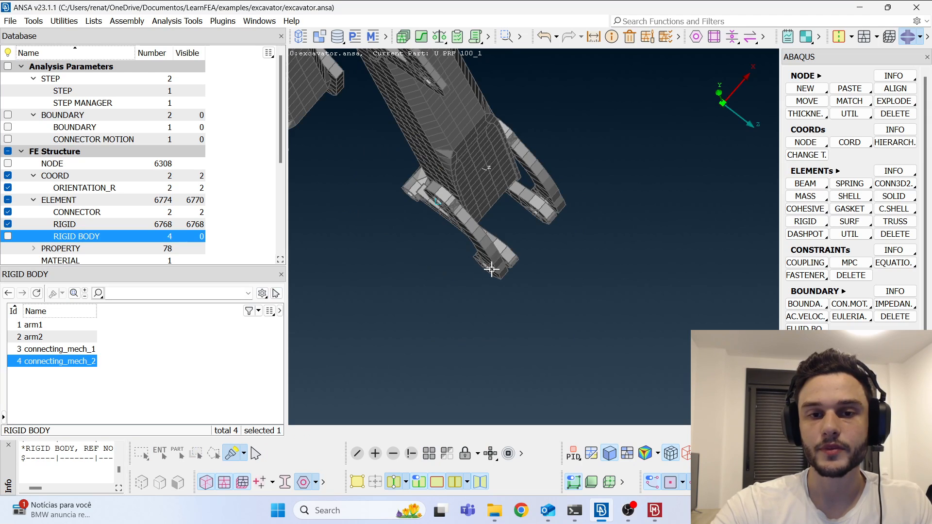
- Create a circle centre point from the edge nodes of the outer pin hole where one curved arm meets the bucket link
left_click_drag(488, 266, 505, 220, "ctrl")
scroll(466, 307, "up", 5)
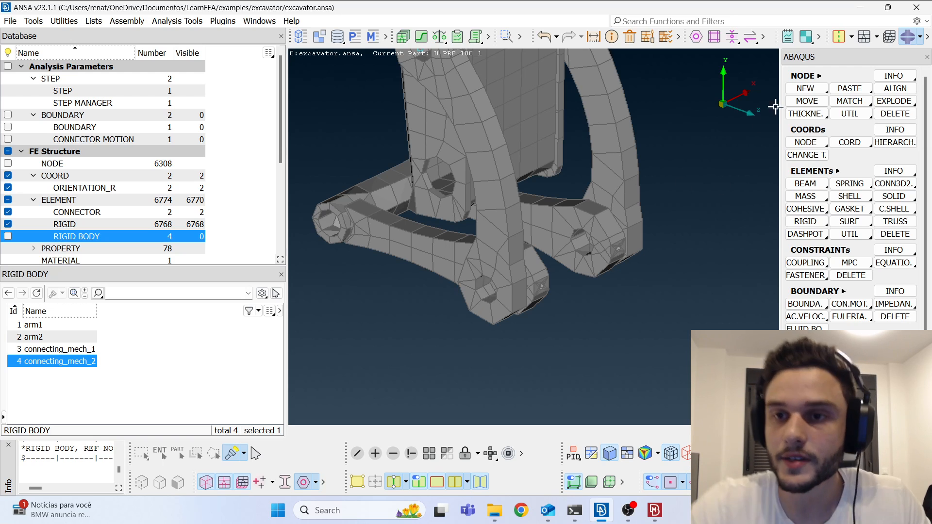
left_click(845, 41)
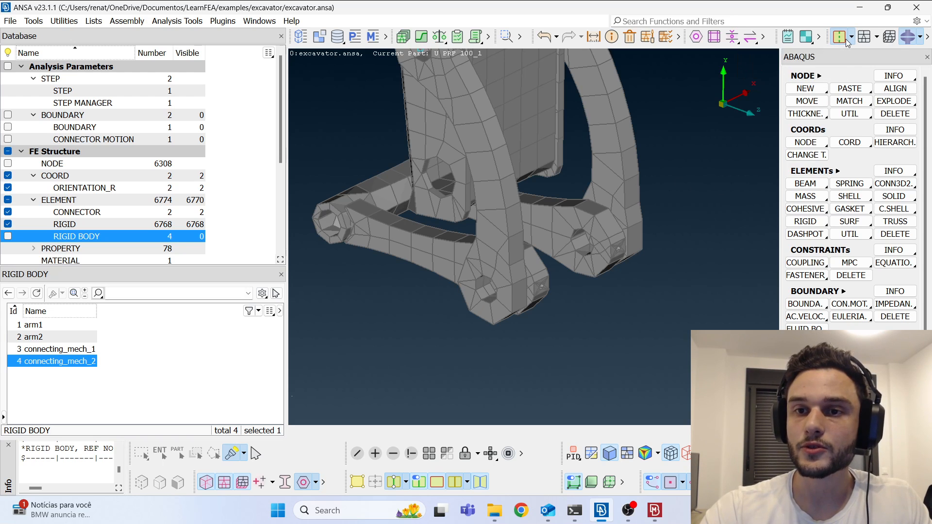
key("alt+Tab")
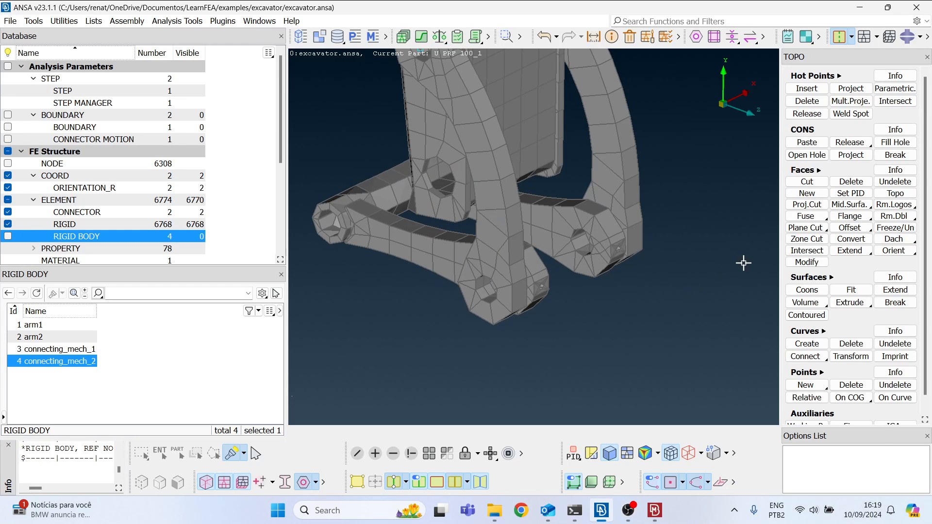
left_click(849, 397)
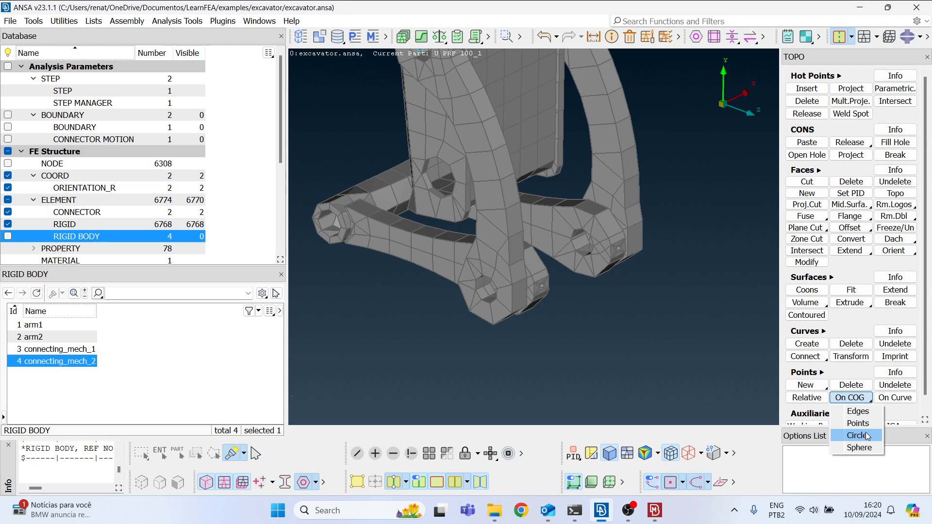
left_click(867, 436)
scroll(485, 305, "up", 3)
scroll(471, 289, "up", 3)
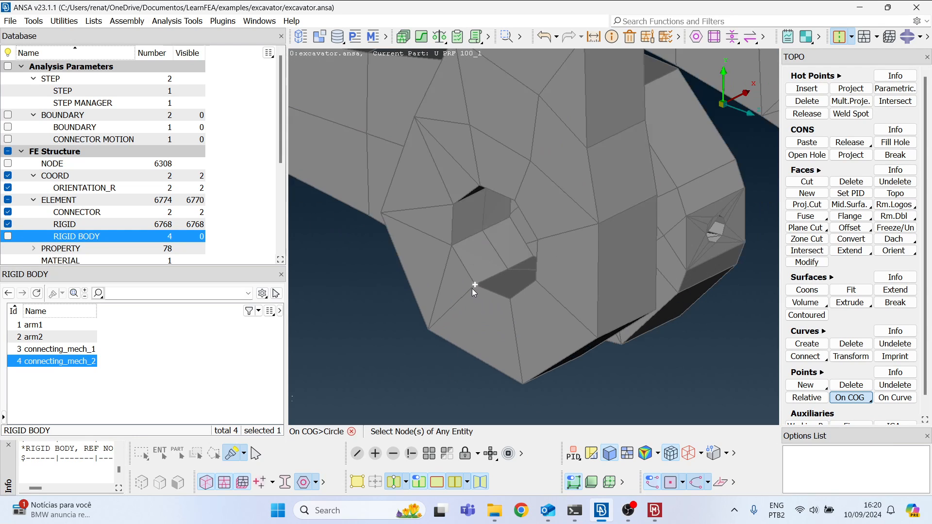
left_click(456, 210)
left_click(537, 239)
middle_click(536, 243)
- Create a matching circle centre point in the outer pin hole on the opposite side of the bucket link joint
scroll(456, 282, "down", 5)
left_click_drag(629, 200, 518, 215, "ctrl")
scroll(676, 190, "up", 3)
left_click(671, 181)
left_click(668, 223)
left_click(630, 230)
middle_click(630, 229)
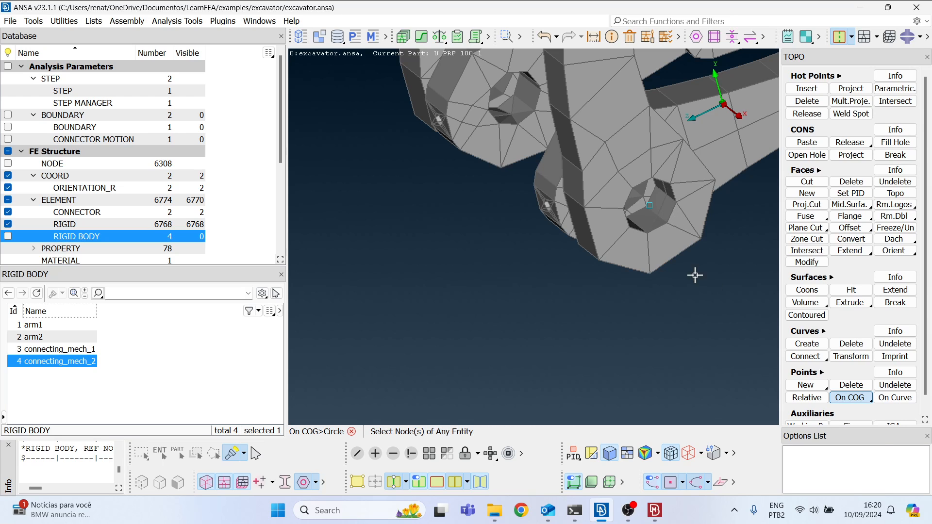
- Create a point midway between the two pin-hole centre points, using the centre-of-gravity option for points
right_click(864, 407)
left_click(866, 424)
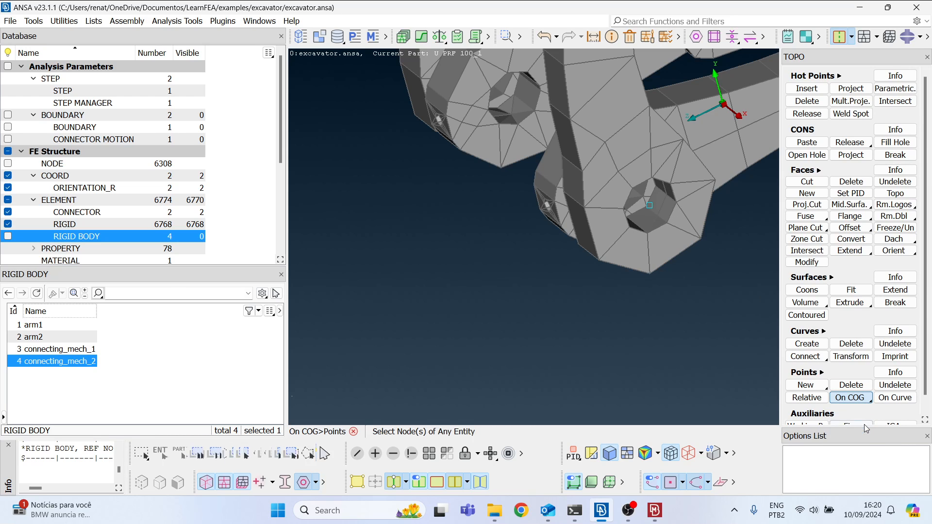
scroll(653, 202, "up", 4)
scroll(645, 214, "down", 2)
left_click_drag(645, 213, 624, 225, "ctrl")
scroll(624, 224, "down", 4)
left_click_drag(696, 274, 569, 245, "ctrl")
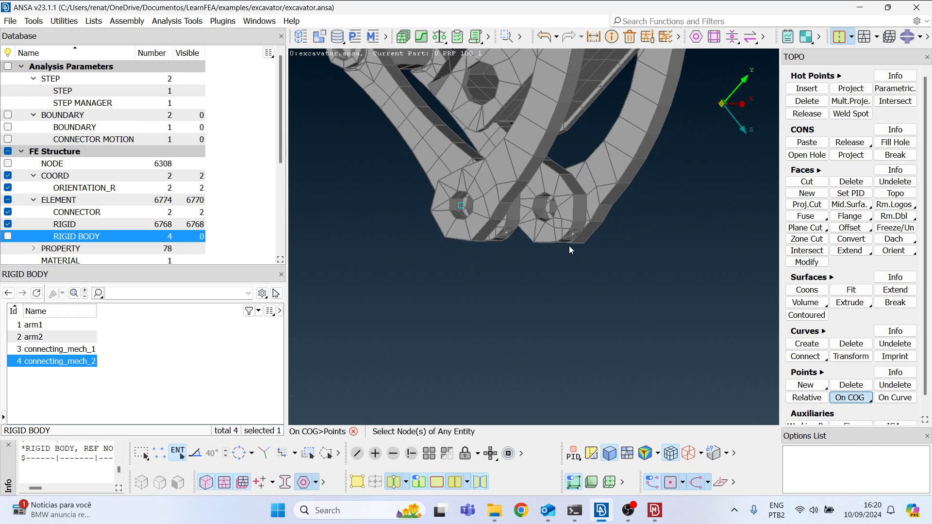
scroll(475, 201, "up", 3)
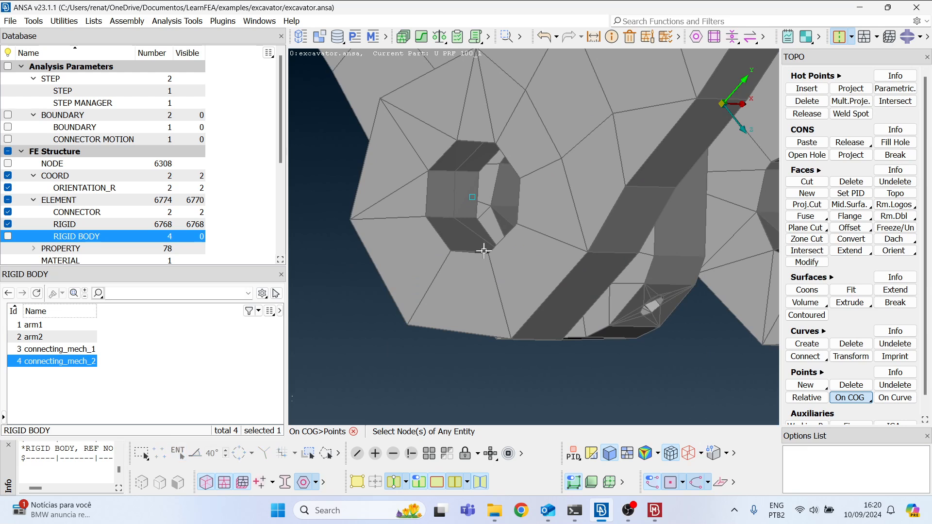
left_click_drag(495, 194, 550, 192, "ctrl")
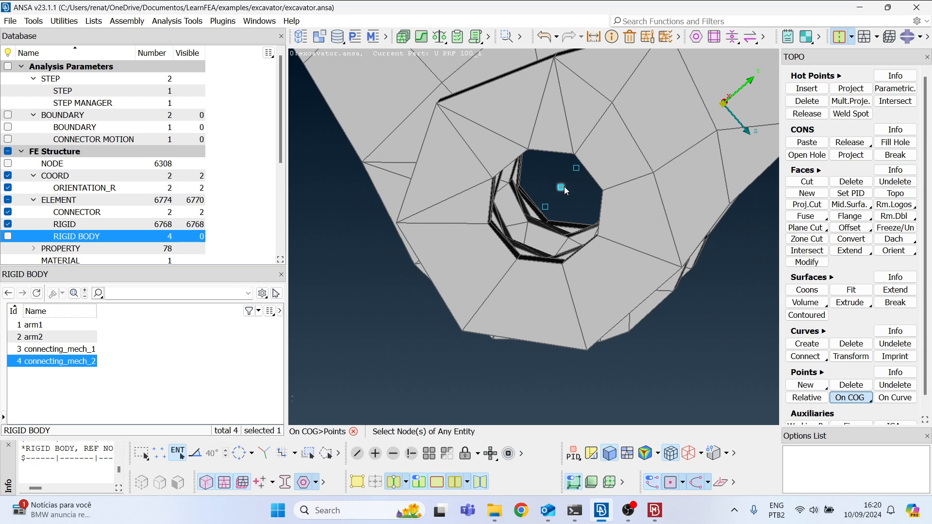
- Hide the rigid elements so only the three joint points are displayed, and switch to the Abaqus deck tools
scroll(563, 189, "down", 6)
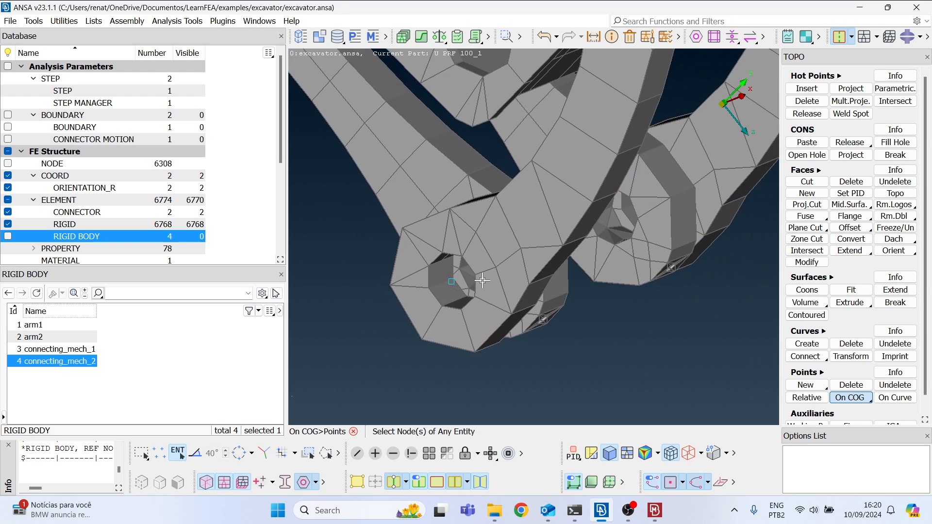
left_click(9, 225)
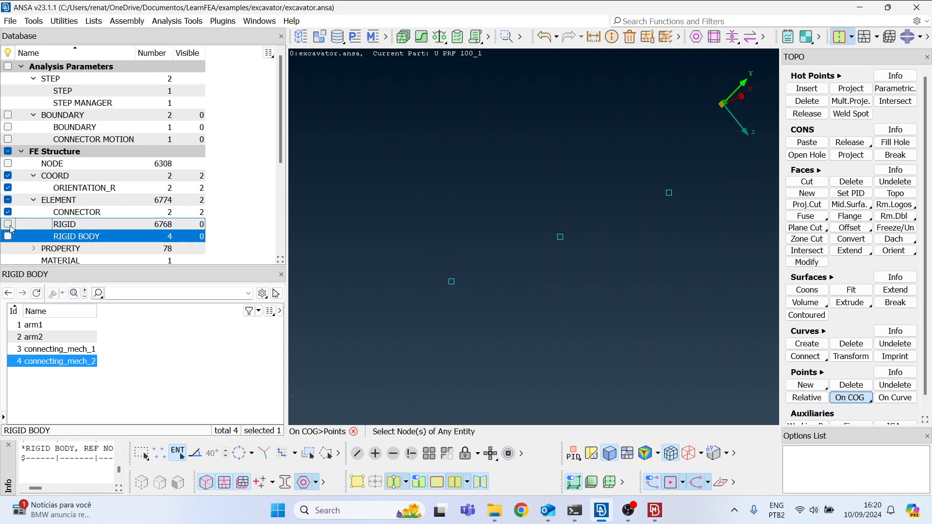
left_click(911, 41)
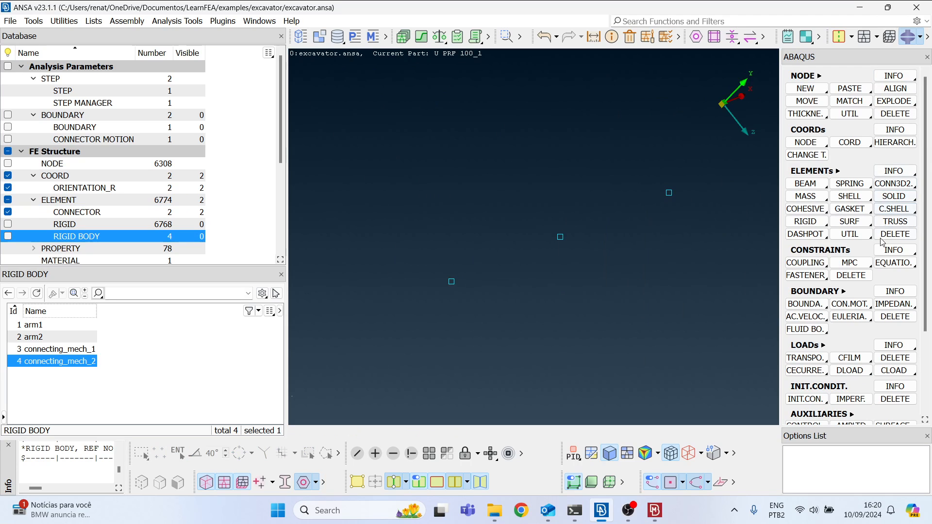
left_click(638, 510)
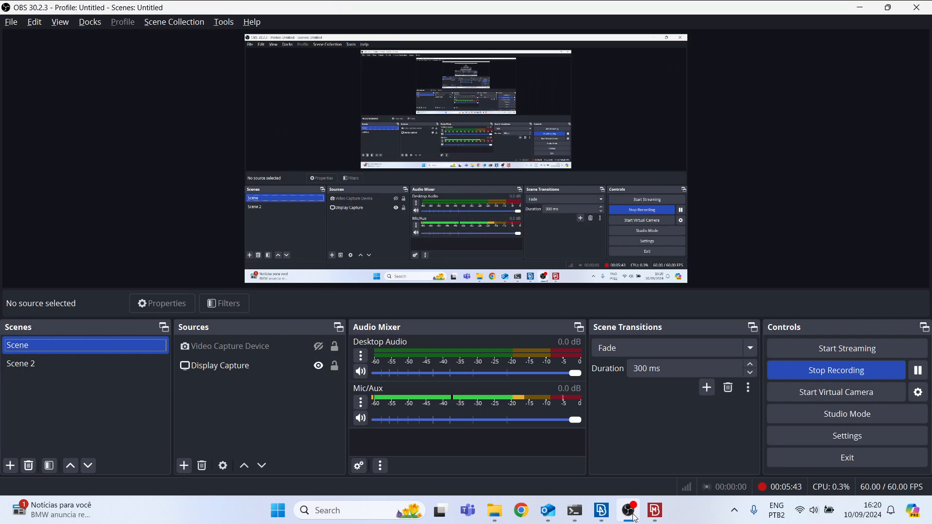
- Return to ANSA and define a local rectangular coordinate system from the middle joint point to one outer joint point
left_click(639, 510)
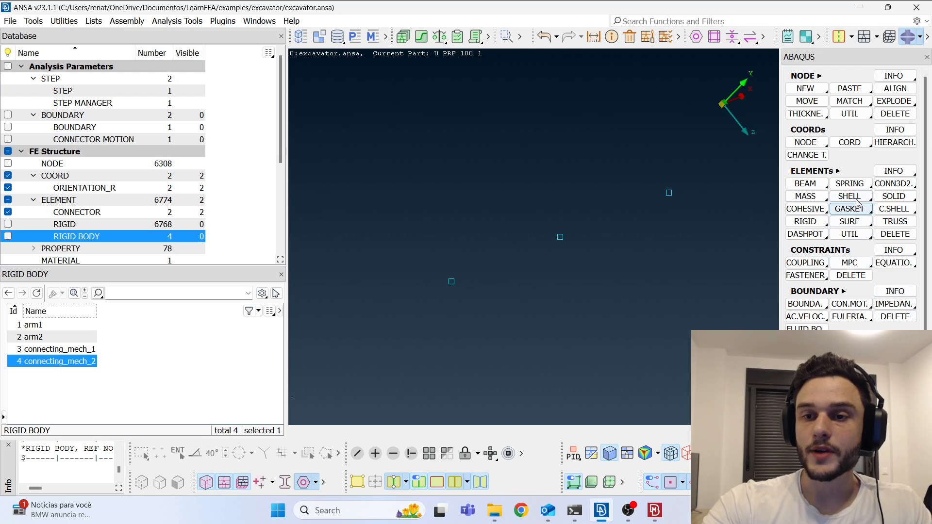
left_click(855, 144)
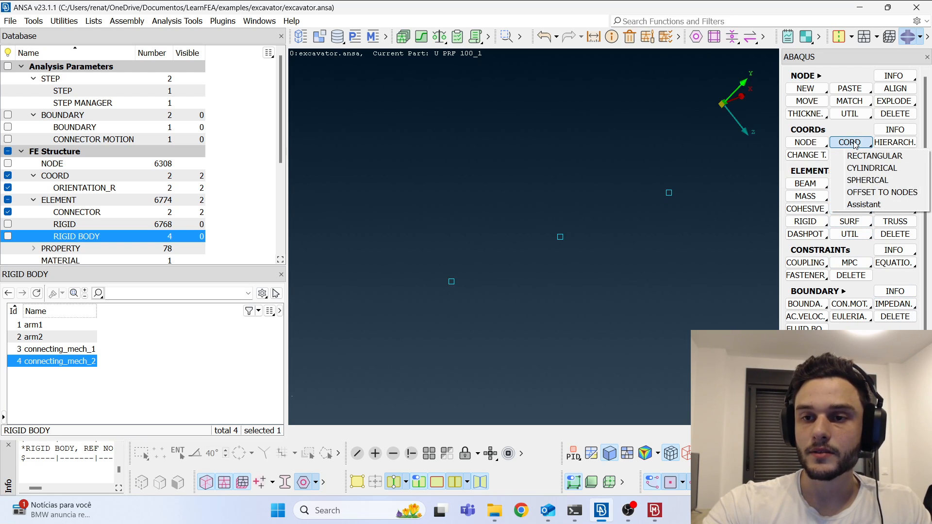
left_click(858, 156)
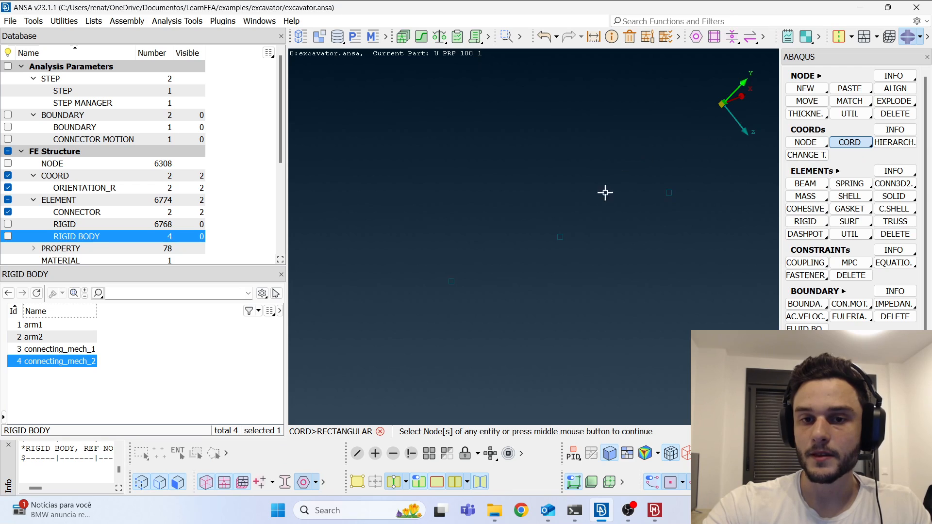
left_click(560, 237)
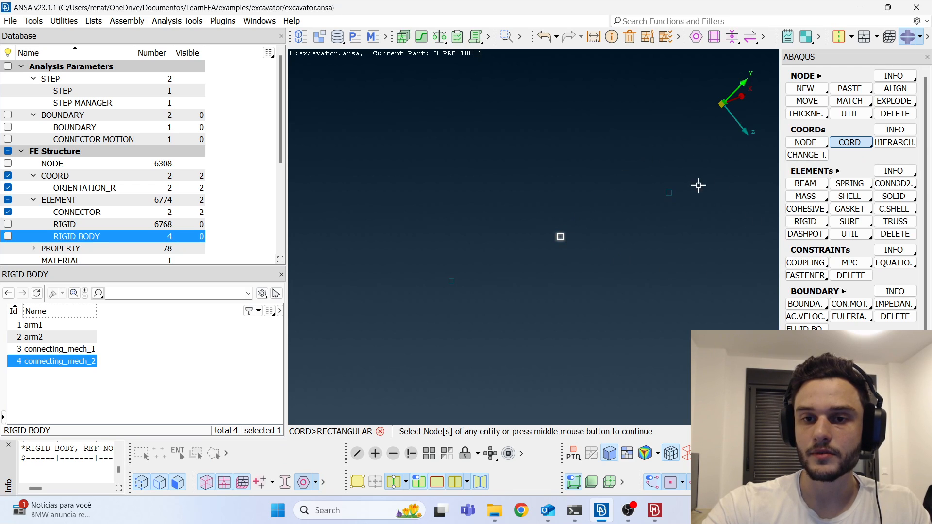
left_click(670, 194)
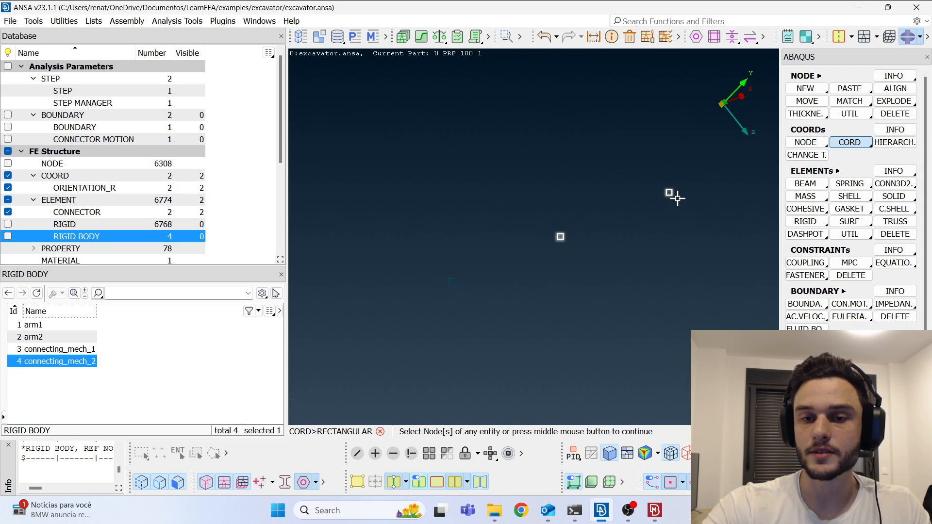
middle_click(677, 198)
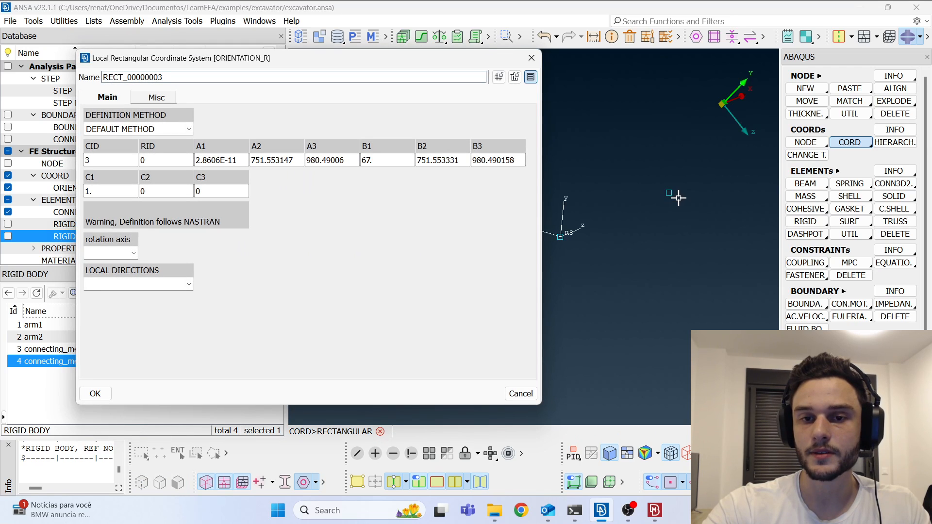
- Rotate the new coordinate system by -90 degrees about axis 2 and save its definition
left_click(125, 250)
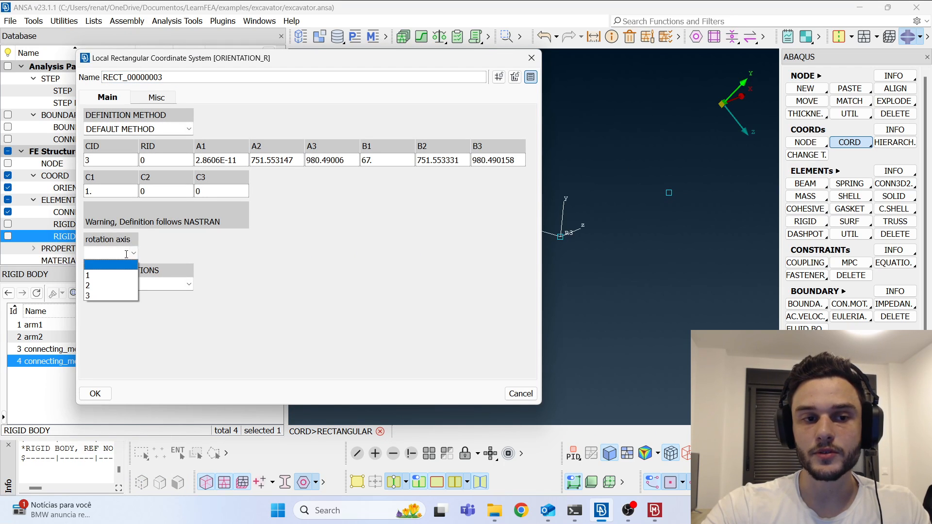
left_click(108, 282)
left_click(220, 252)
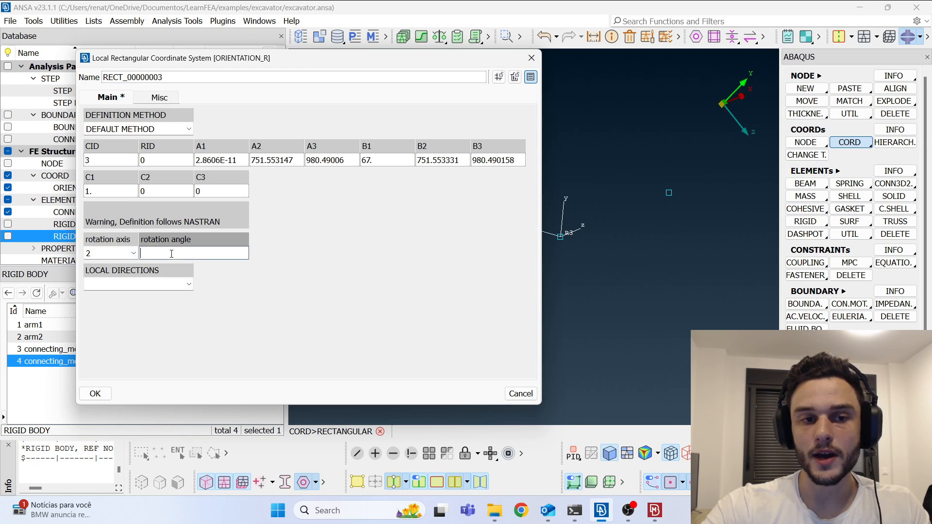
type("-90")
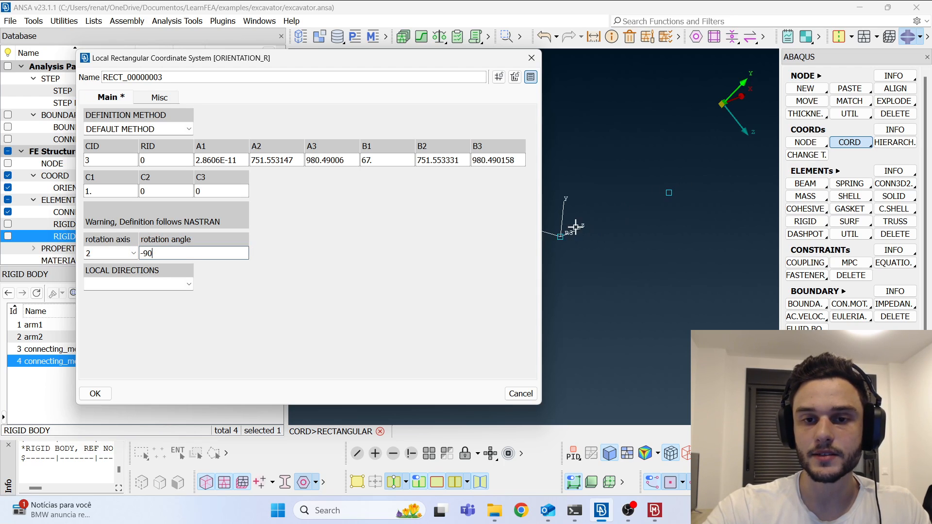
left_click(107, 393)
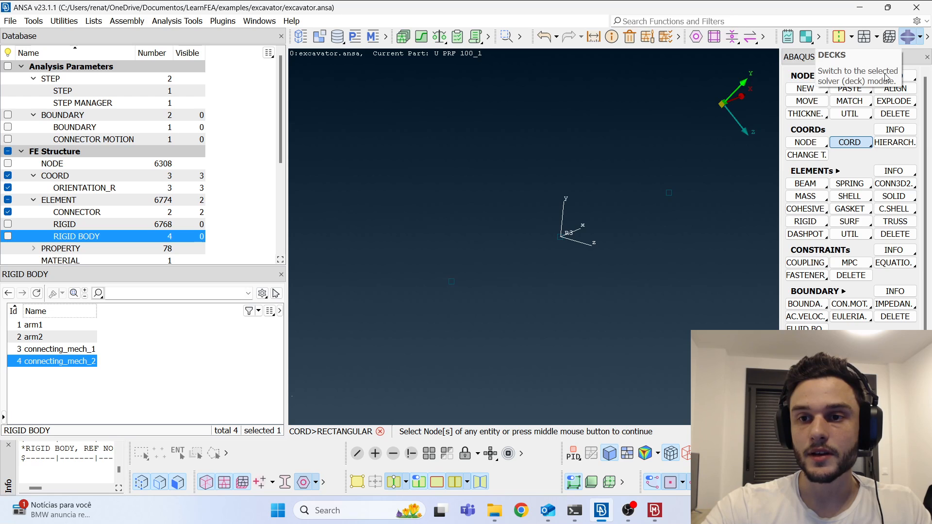
- Create a two-node CONN3D2 connector from the middle joint point to the outer joint point, placing it in the connectors part
left_click(896, 184)
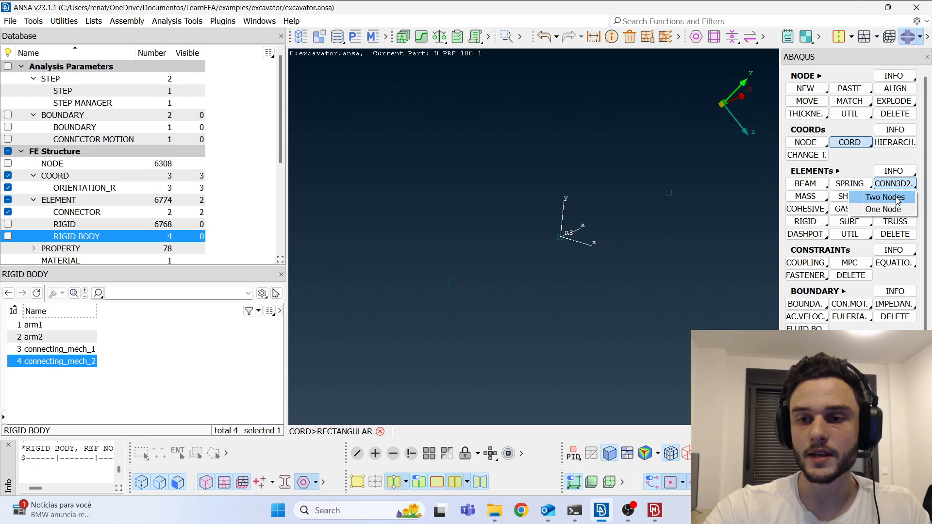
left_click(897, 198)
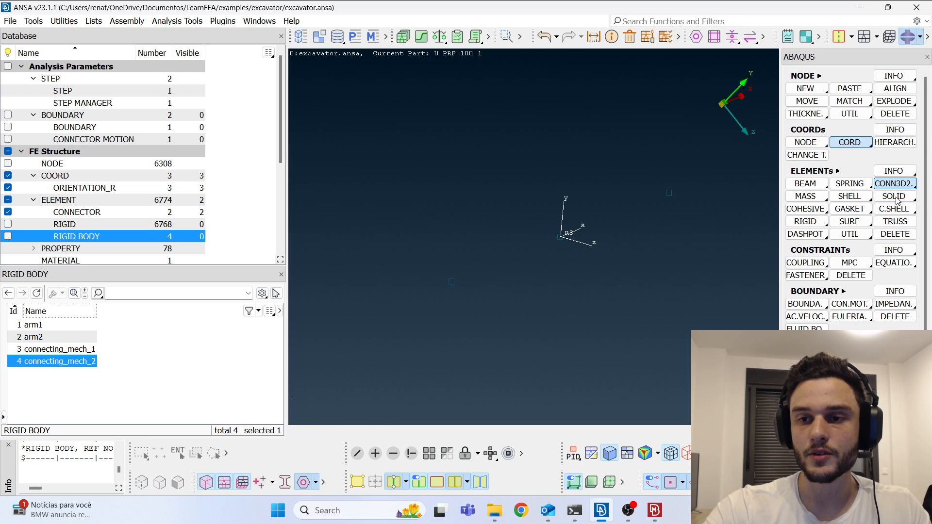
left_click(561, 238)
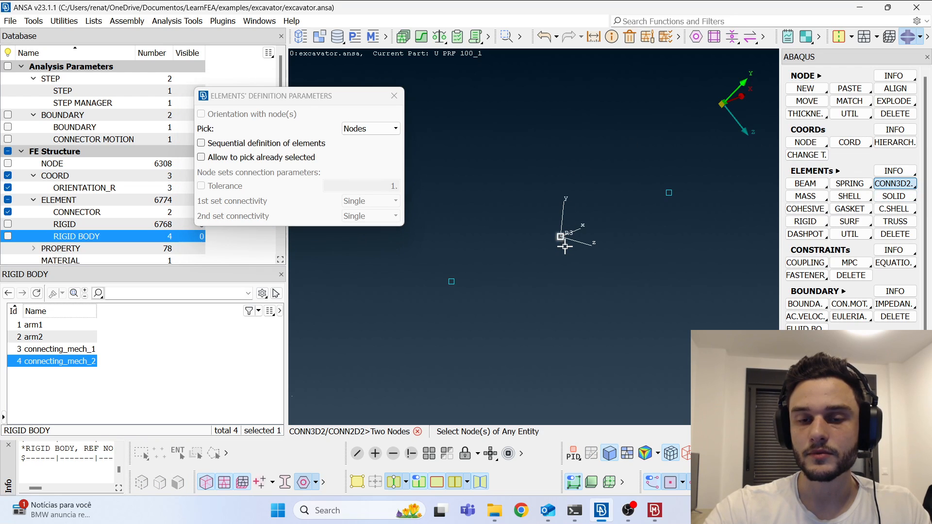
left_click(670, 191)
middle_click(669, 191)
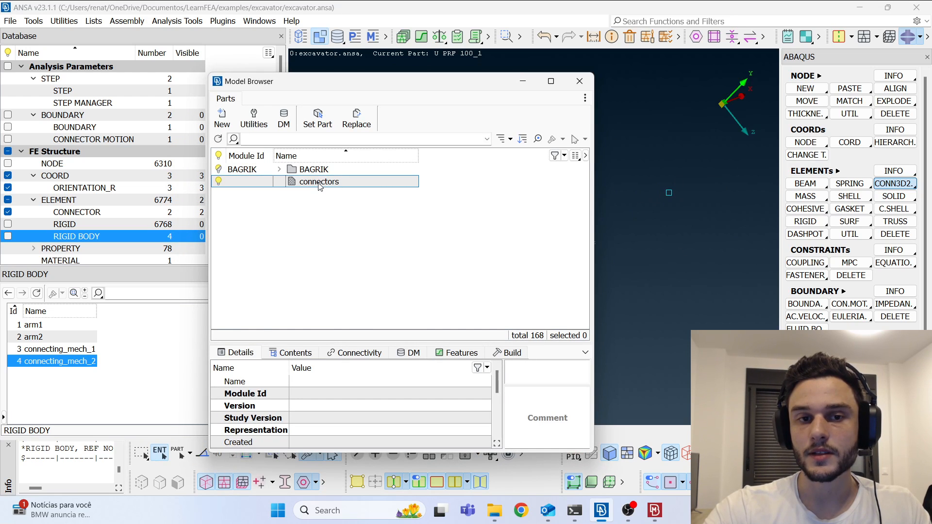
left_click(319, 183)
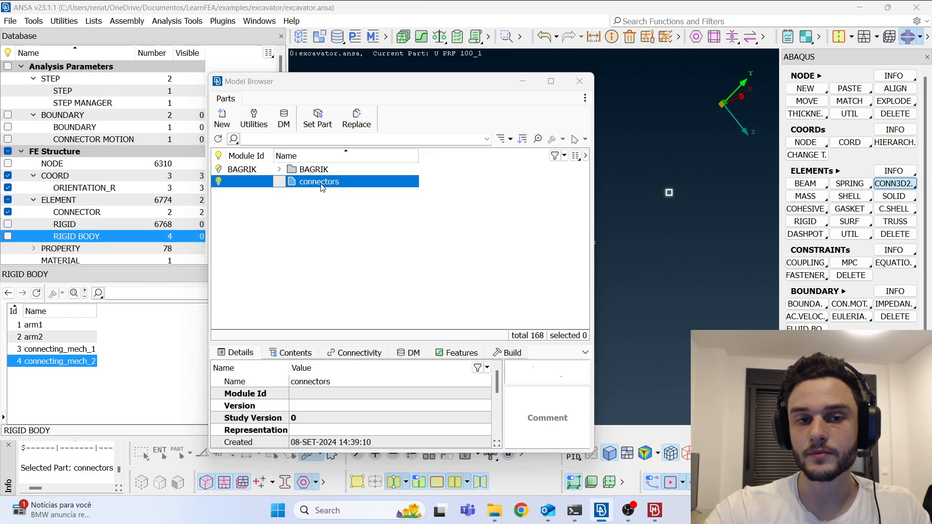
middle_click(318, 184)
- Start a new connector section for the connector element's property instead of reusing an existing hinge section
left_click(163, 90)
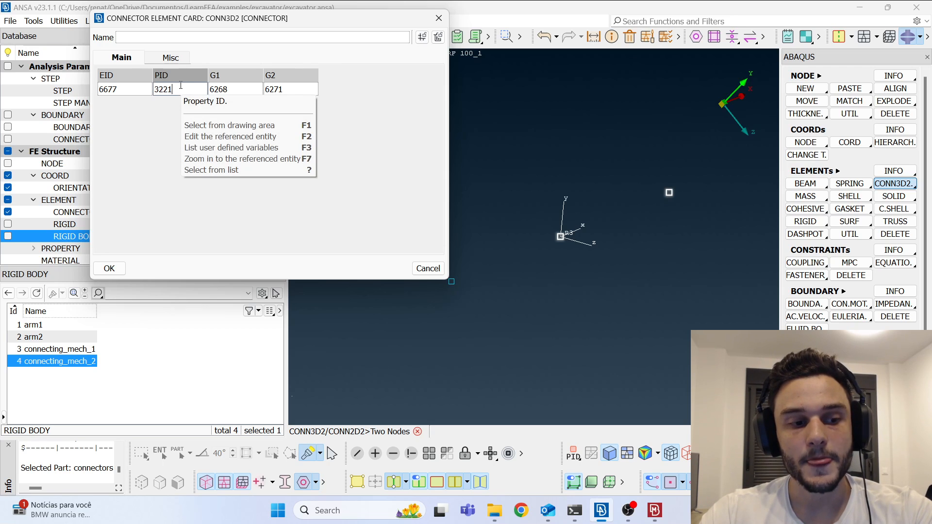
double_click(184, 91)
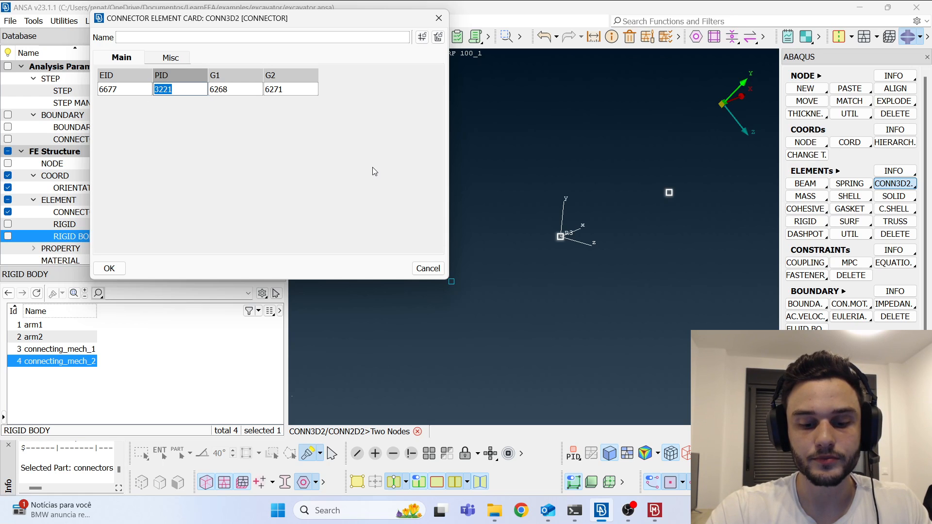
key("F1")
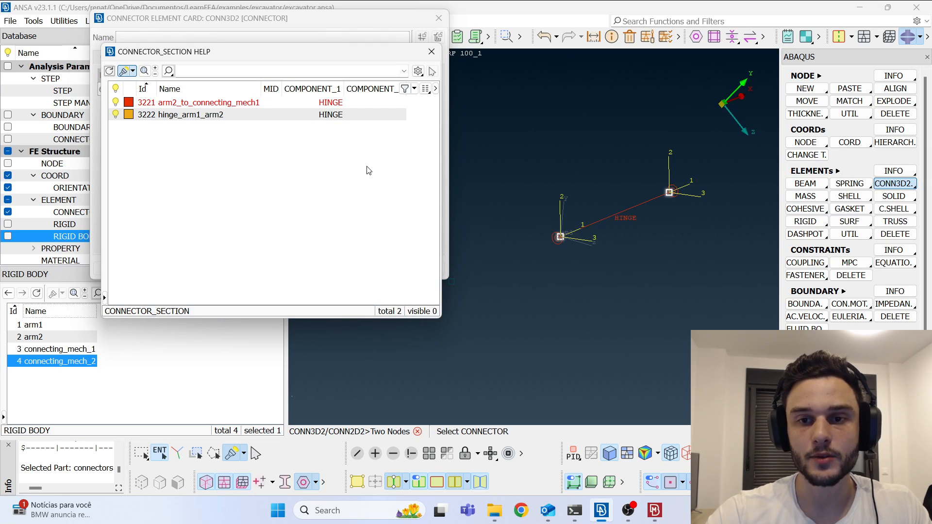
left_click(218, 103)
left_click(220, 115)
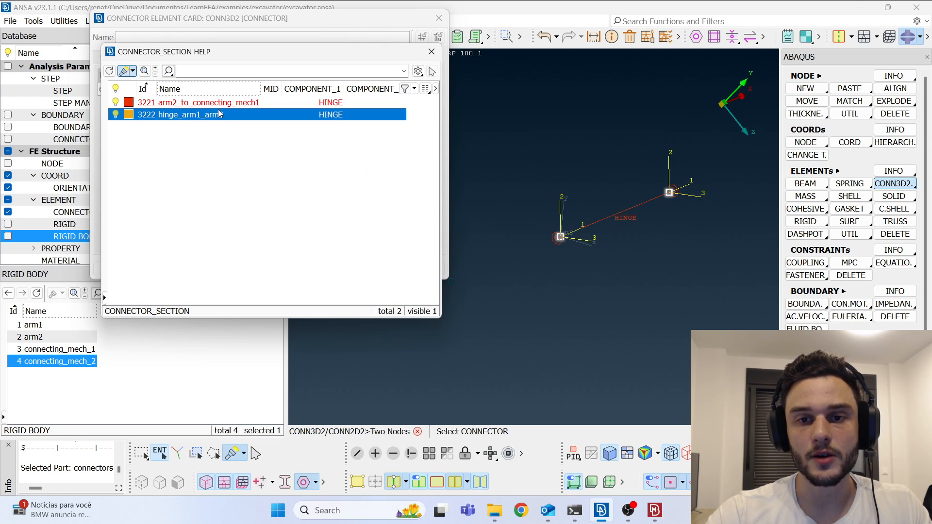
left_click(223, 147)
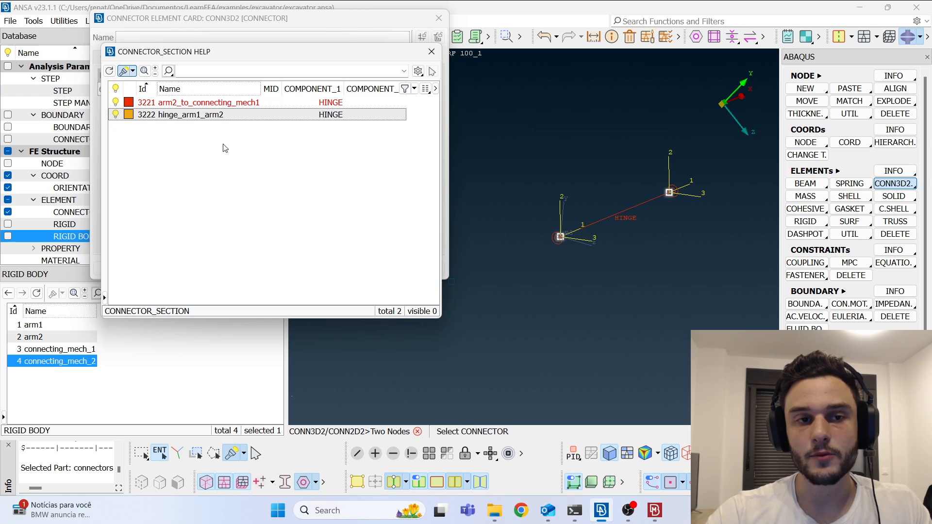
right_click(251, 156)
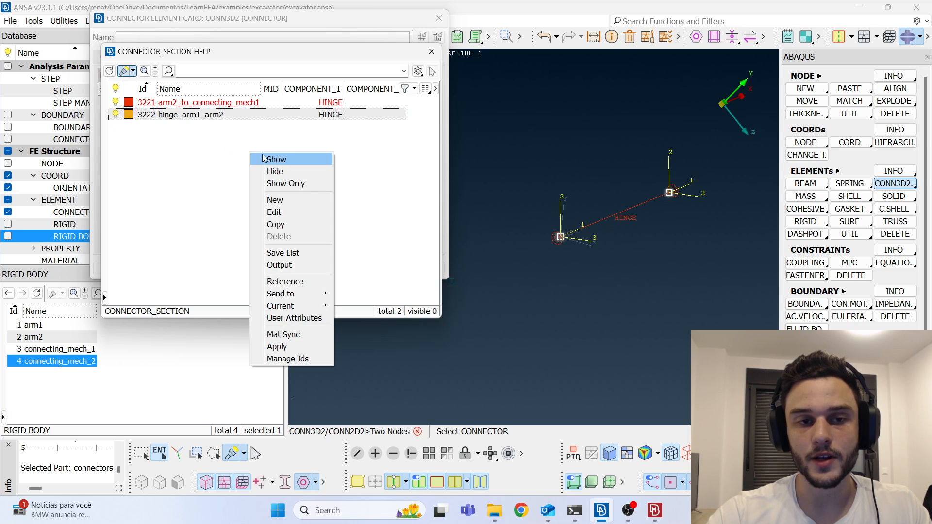
left_click(289, 201)
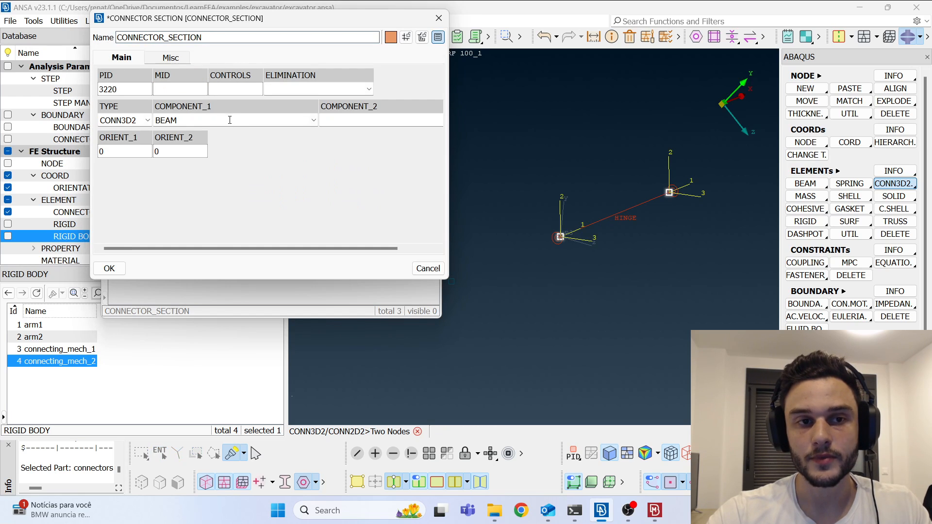
- Name the connector section connecting_mech_1_2 and set its first component to HINGE
double_click(225, 40)
type("connecting_mech_2")
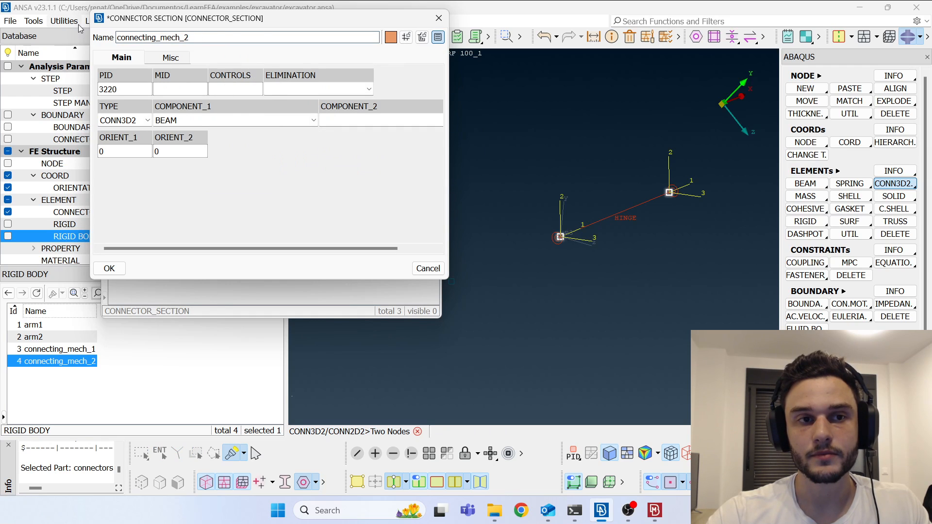
double_click(215, 39)
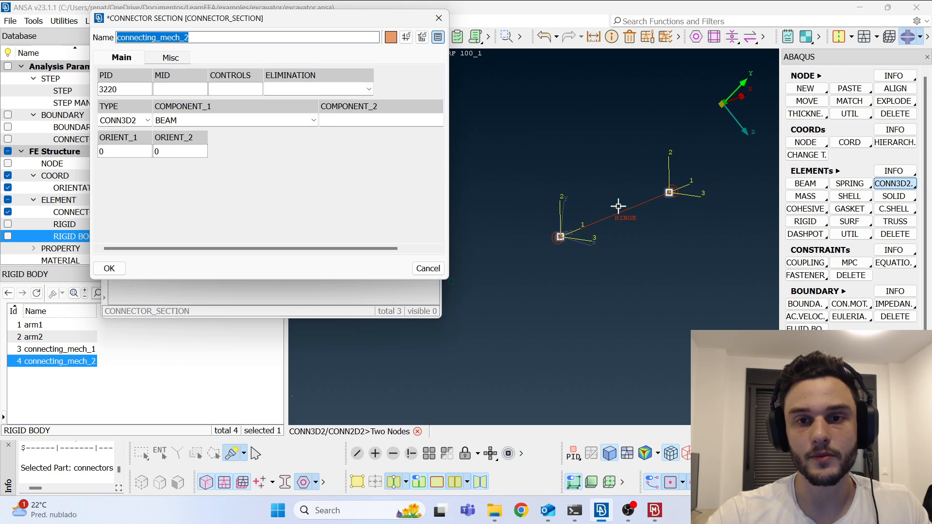
left_click(192, 36)
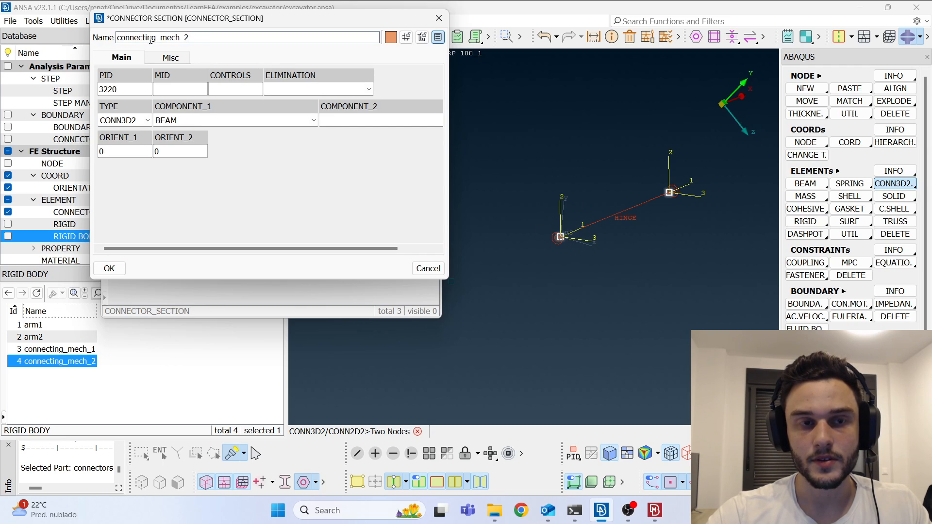
type("1_")
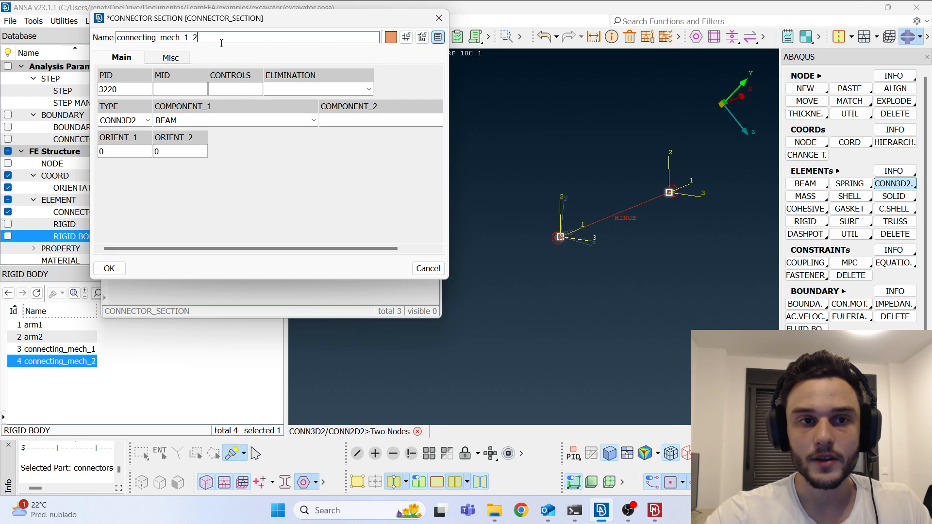
left_click(284, 121)
scroll(207, 205, "down", 4)
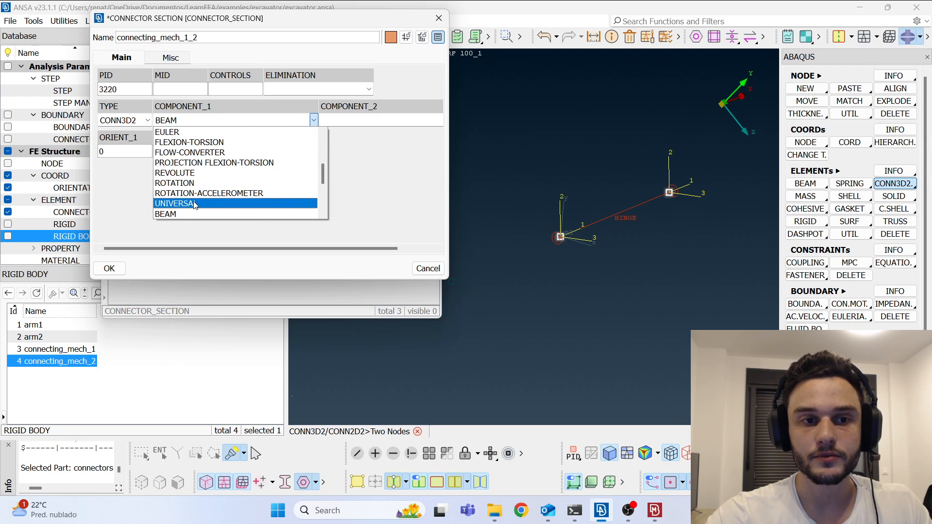
scroll(194, 205, "down", 3)
left_click(176, 173)
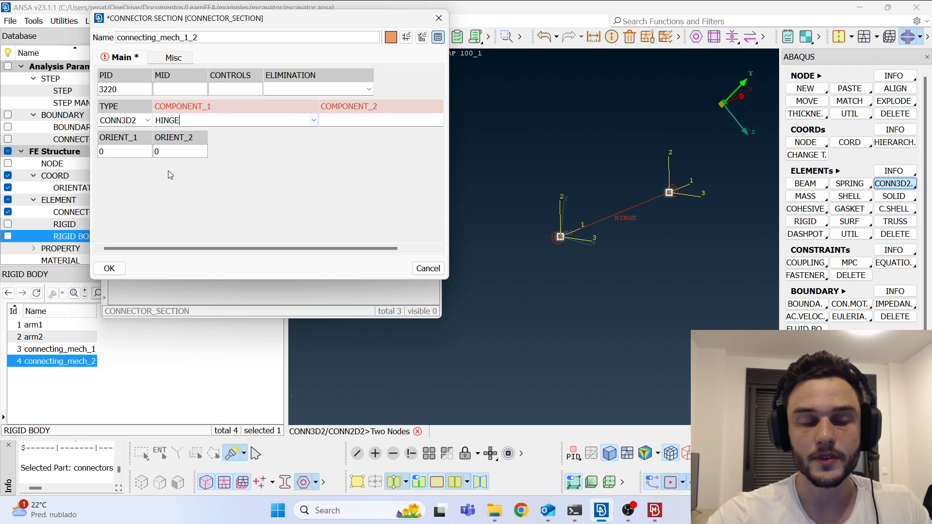
- Set the section's first orientation to coordinate system 3 at the middle joint point and save the section
left_click(131, 148)
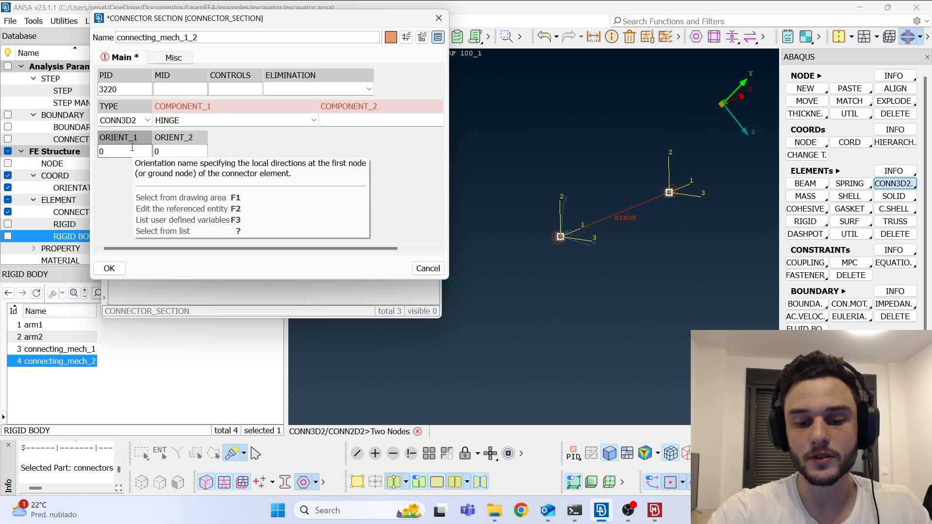
key("question")
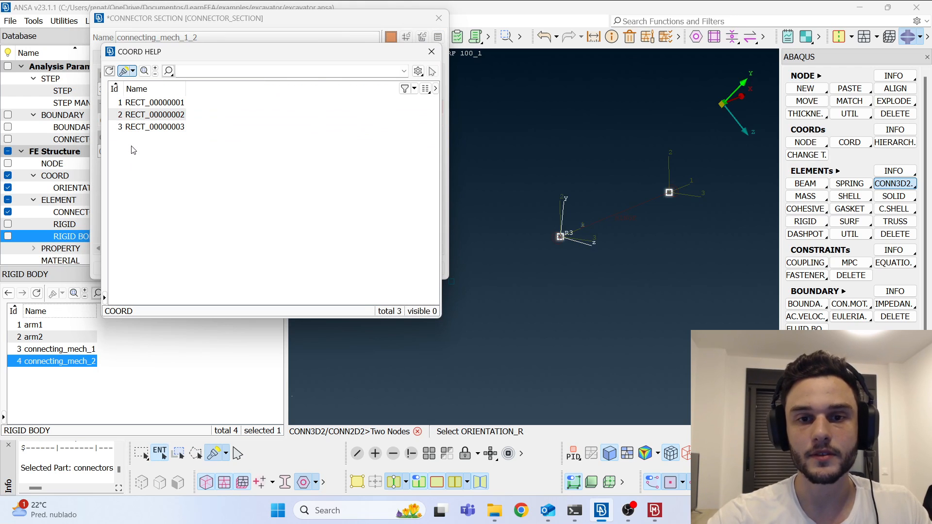
left_click(566, 235)
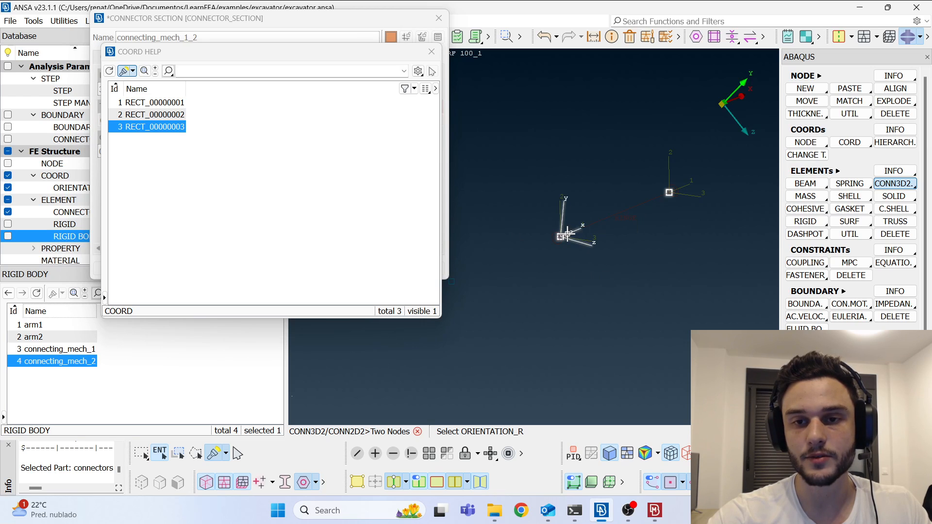
middle_click(603, 206)
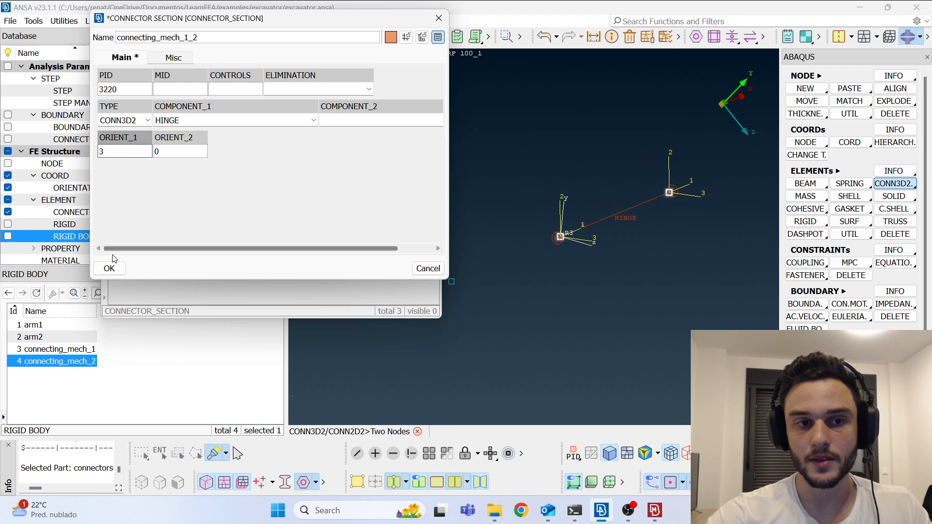
left_click(110, 269)
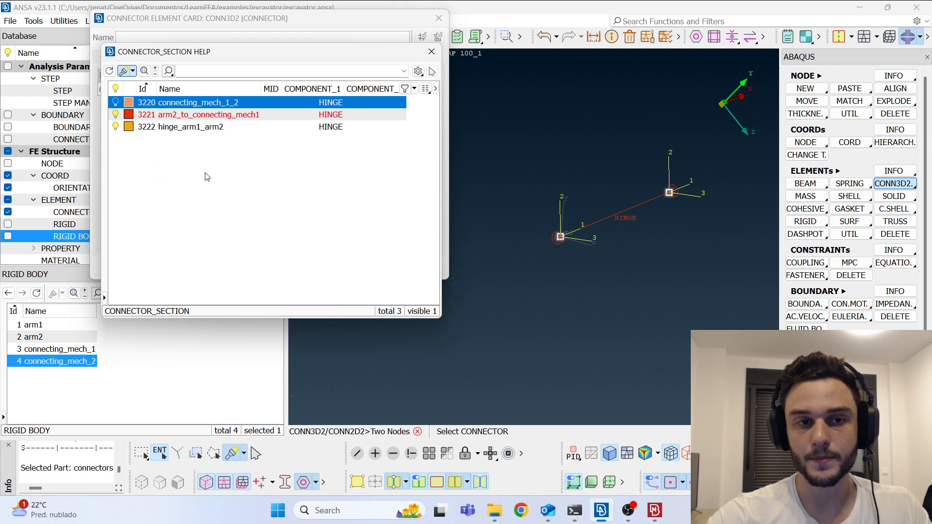
- Assign the connecting_mech_1_2 section to the new connector element and confirm its definition
double_click(237, 103)
left_click_drag(181, 90, 133, 90)
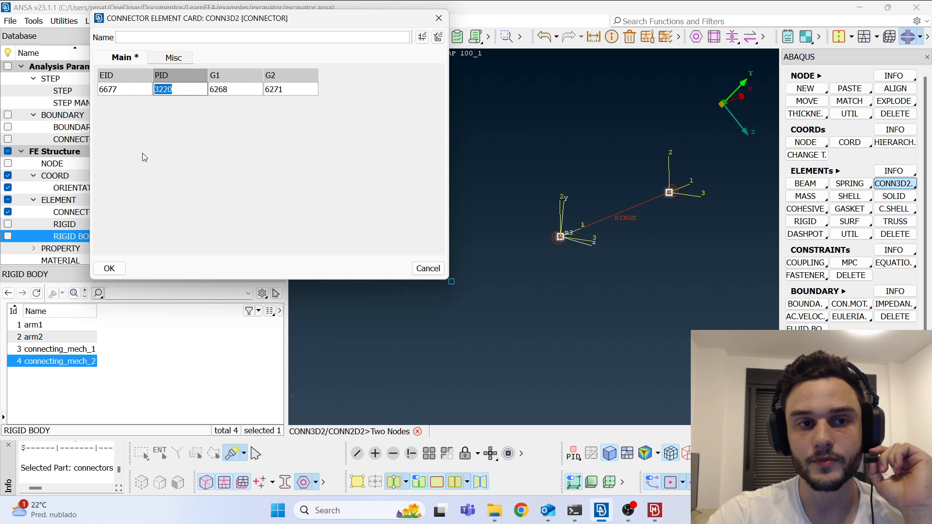
left_click(110, 269)
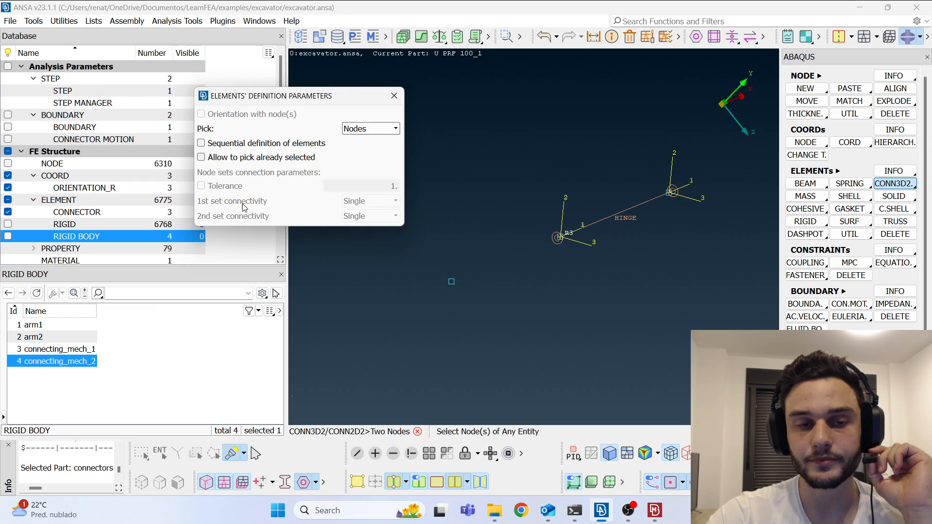
- End the connector definition and display the rigid elements around the new hinge to examine the pin joints
left_click(395, 99)
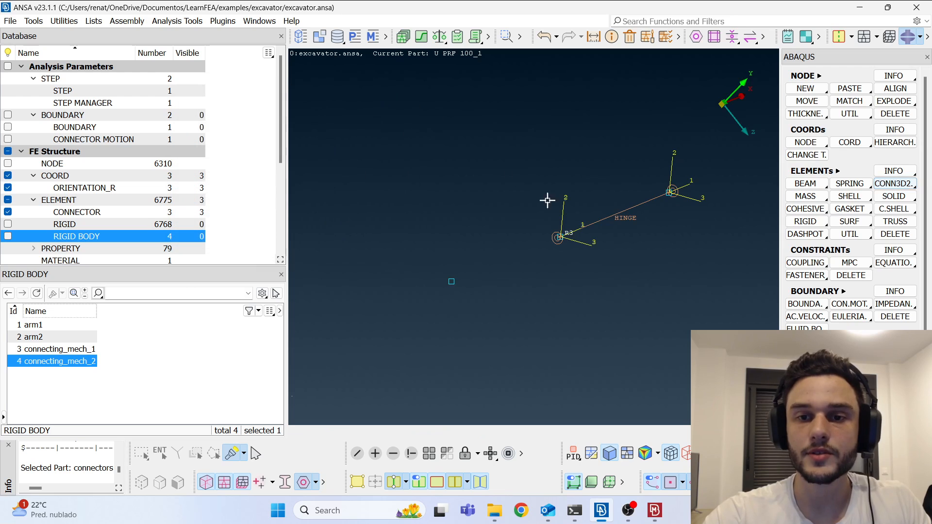
scroll(641, 244, "down", 3)
left_click_drag(641, 244, 555, 226, "ctrl")
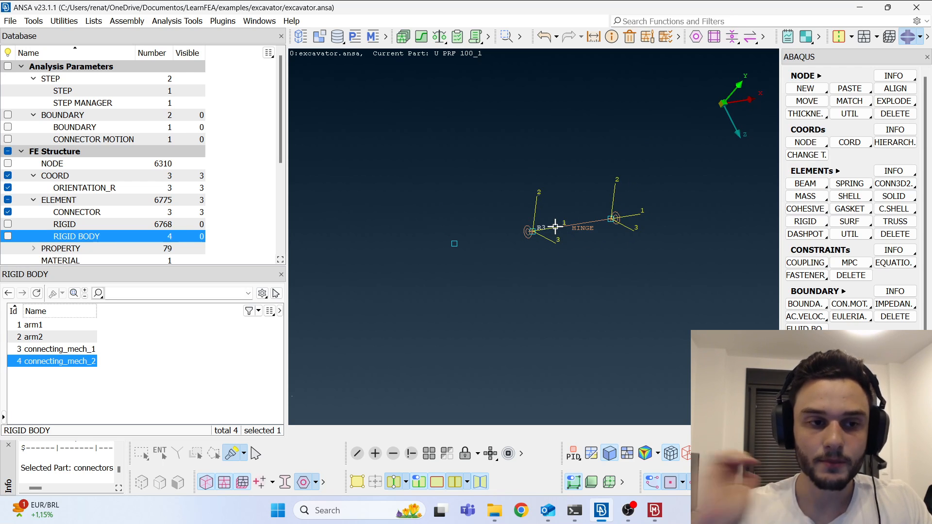
left_click_drag(561, 237, 490, 264, "ctrl")
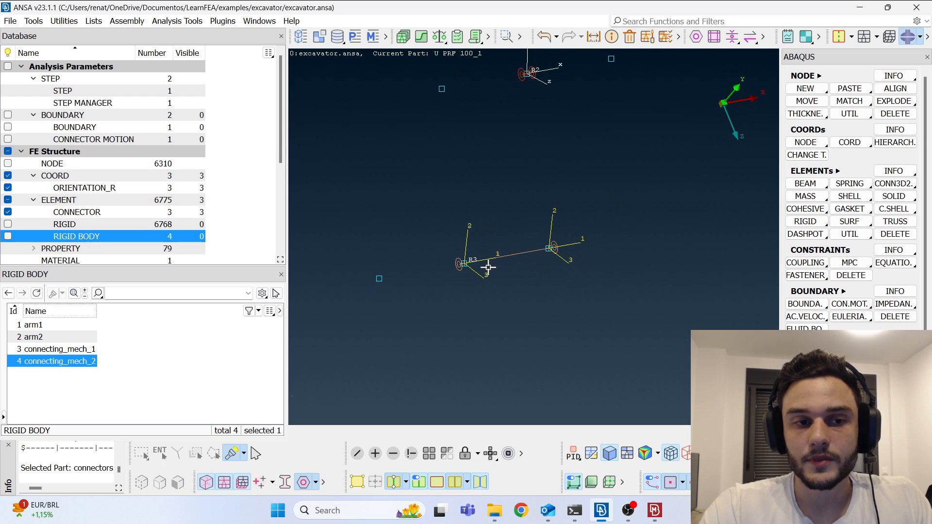
left_click(8, 224)
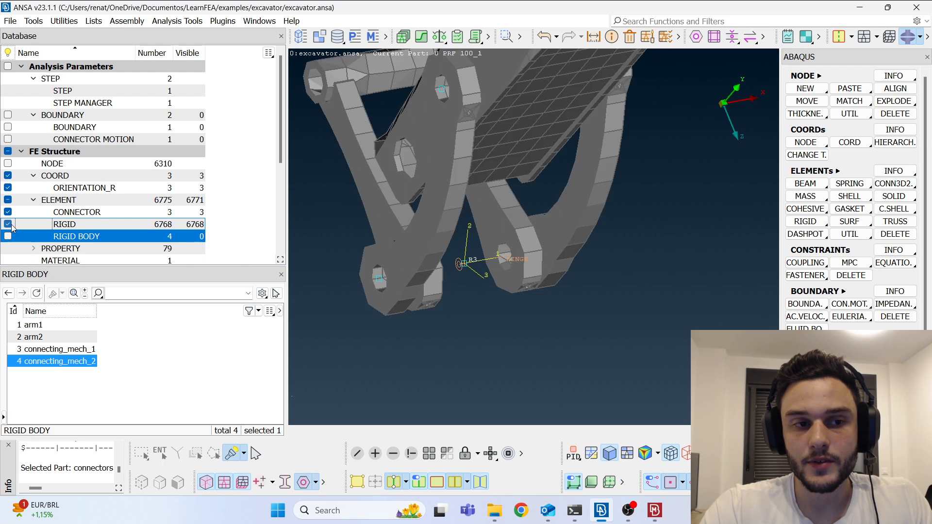
left_click_drag(505, 282, 464, 267, "ctrl")
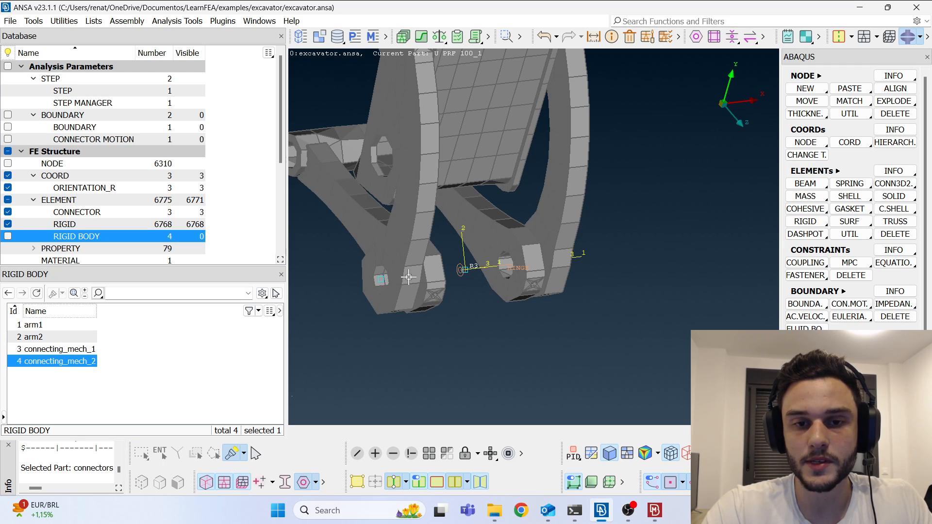
- Open the connecting_mech_1 rigid body definition and check which tie node set it references
left_click(89, 238)
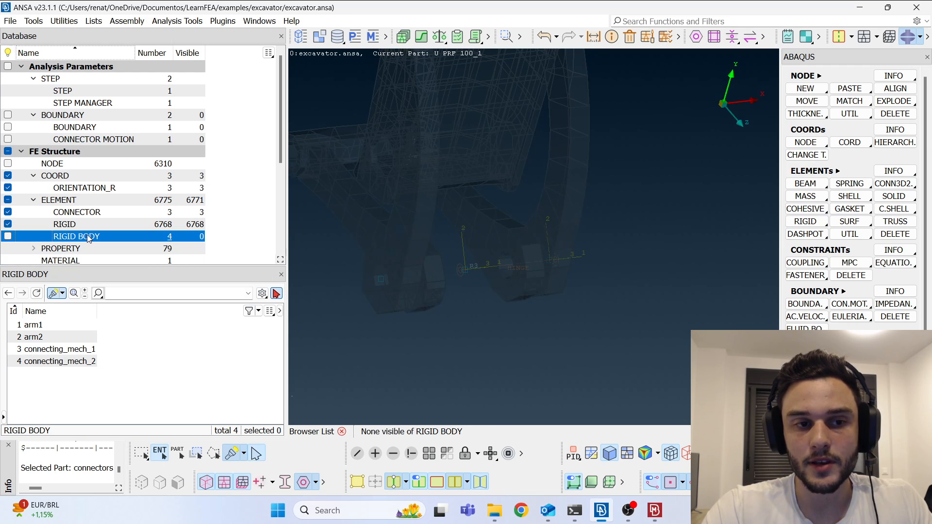
left_click(83, 351)
double_click(83, 350)
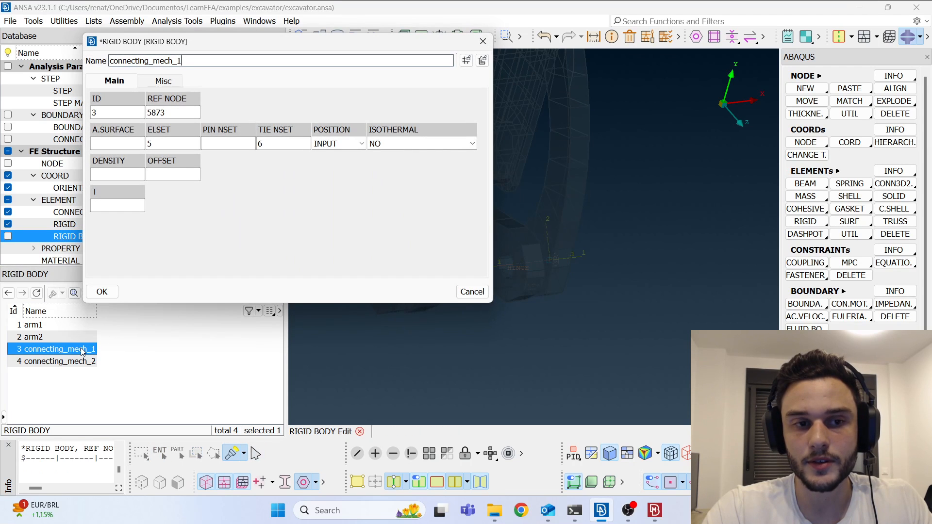
left_click(292, 146)
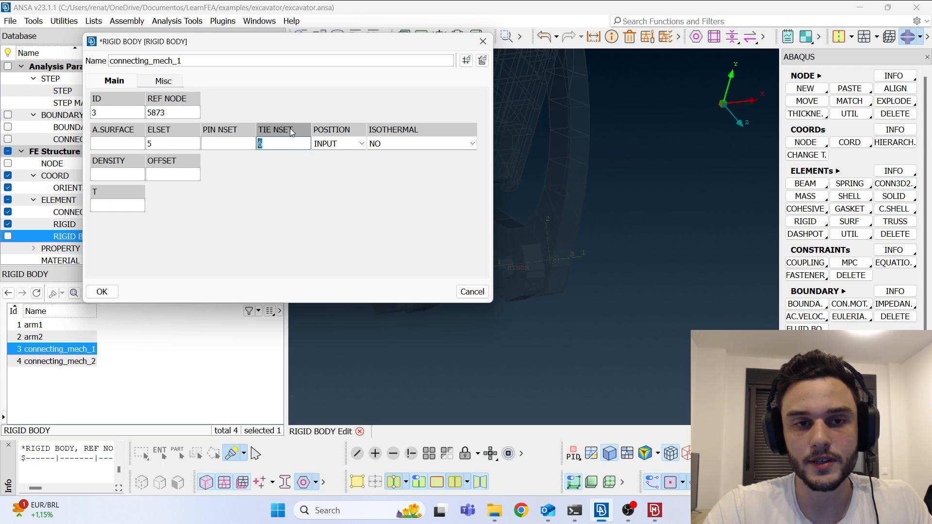
left_click(483, 40)
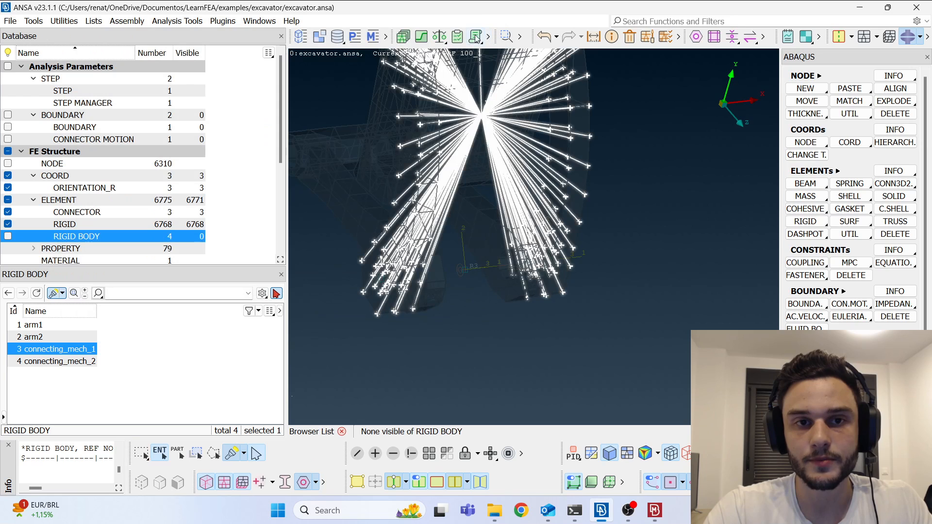
- Filter the model's sets by ID 6 and open connecting_mech_1_tie_nodes for modifying its contents
left_click(385, 36)
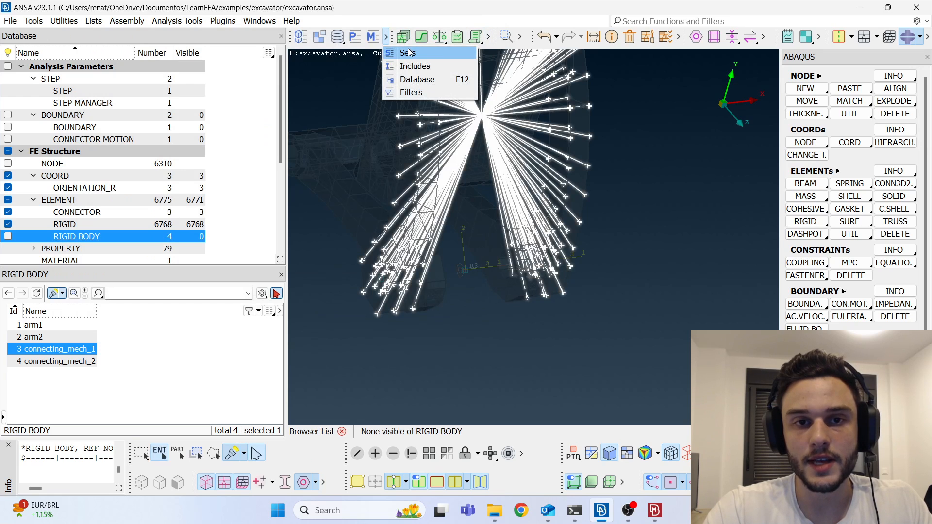
left_click(408, 51)
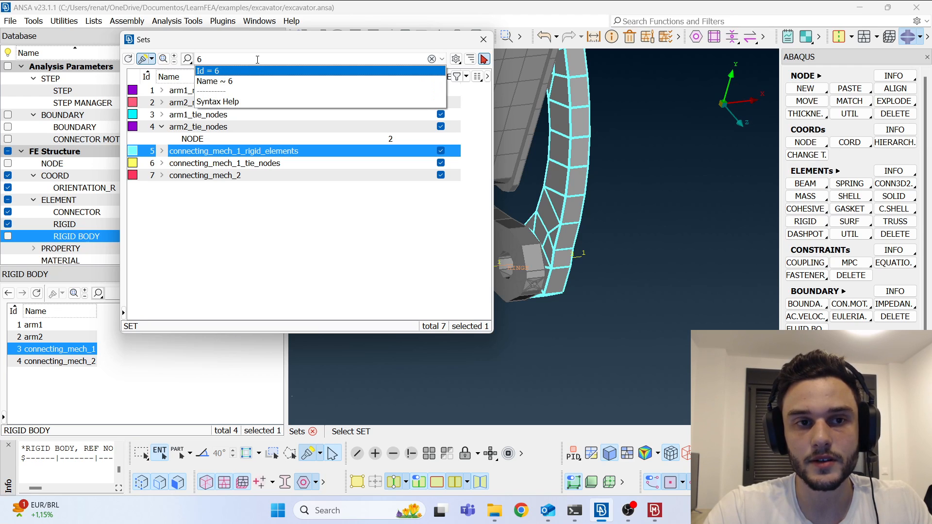
key("Return")
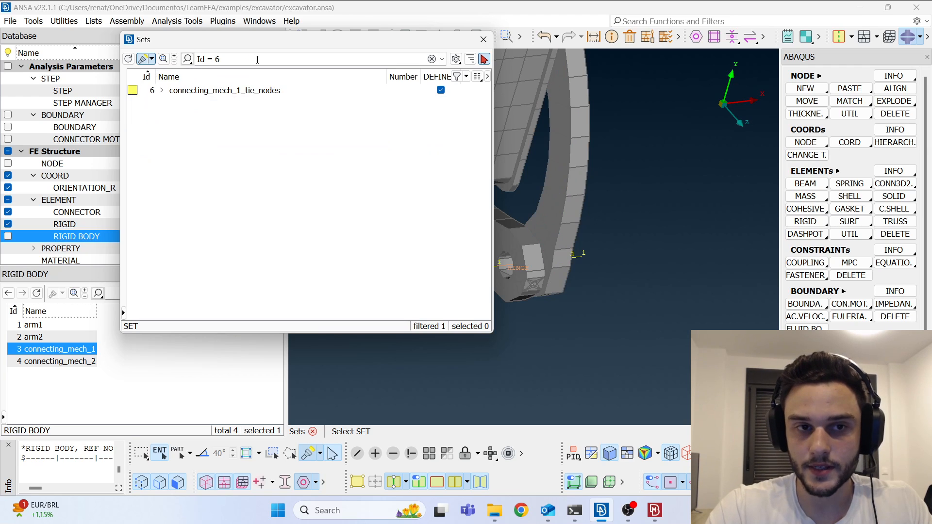
left_click(223, 93)
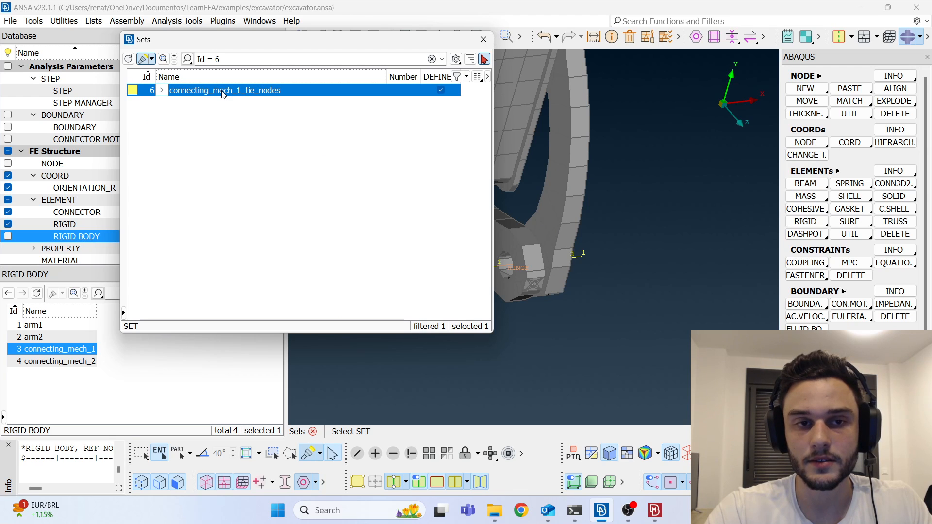
right_click(222, 94)
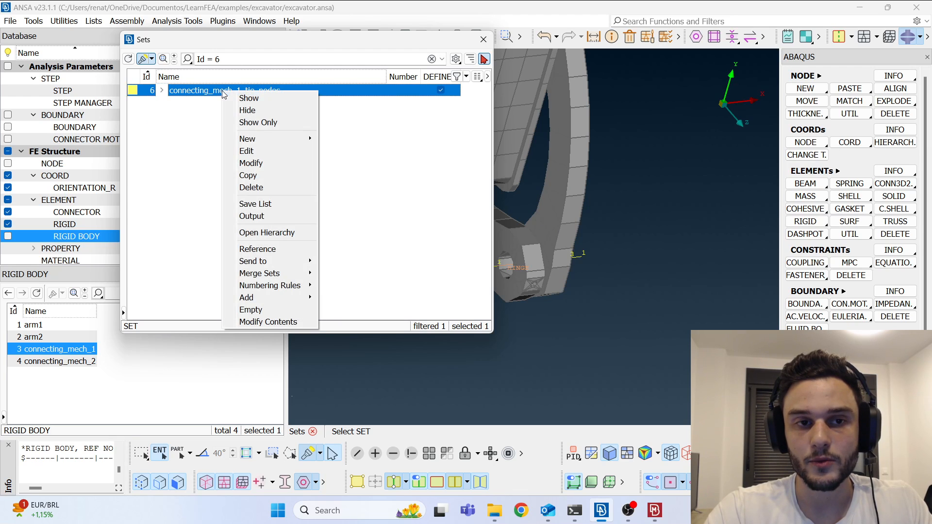
left_click(247, 307)
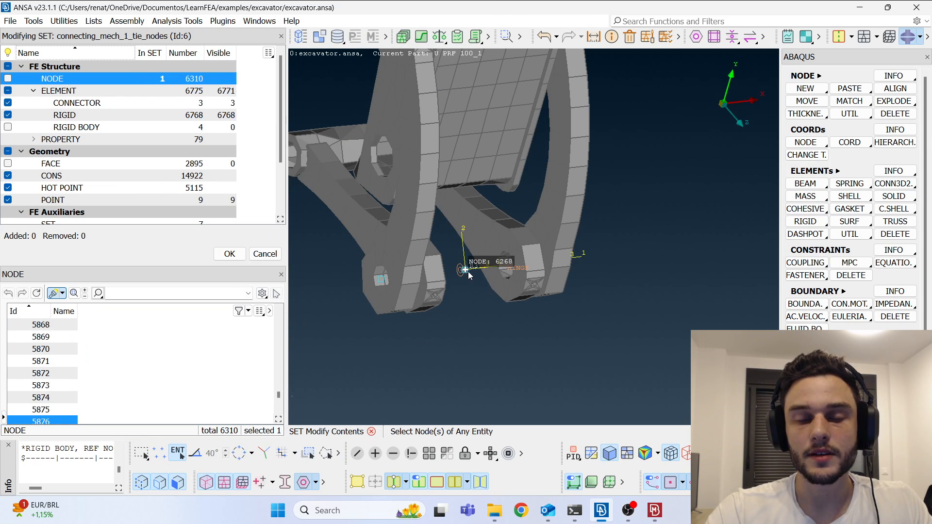
- Hide the rigid elements and add the hinge's end node at the middle joint point, node 6268, to the connecting_mech_1_tie_nodes set
left_click_drag(551, 301, 453, 271, "ctrl")
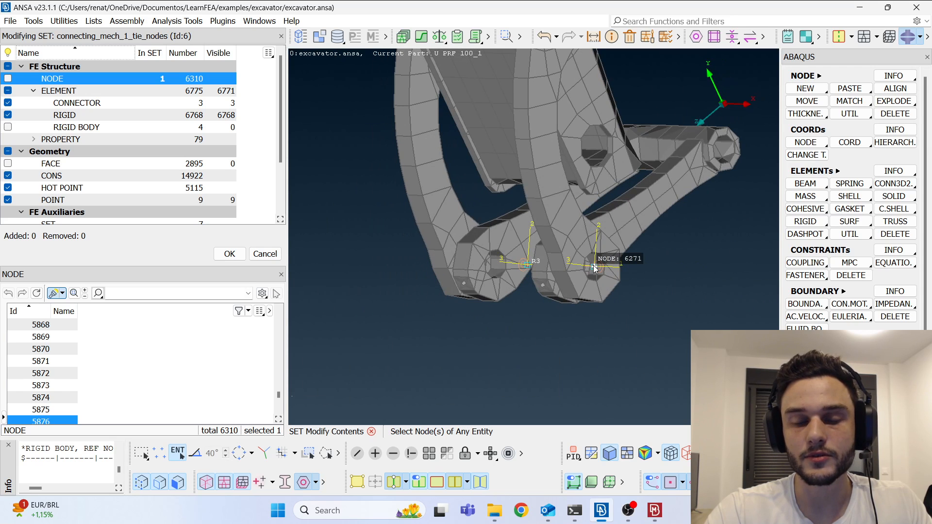
left_click_drag(522, 322, 592, 311, "ctrl")
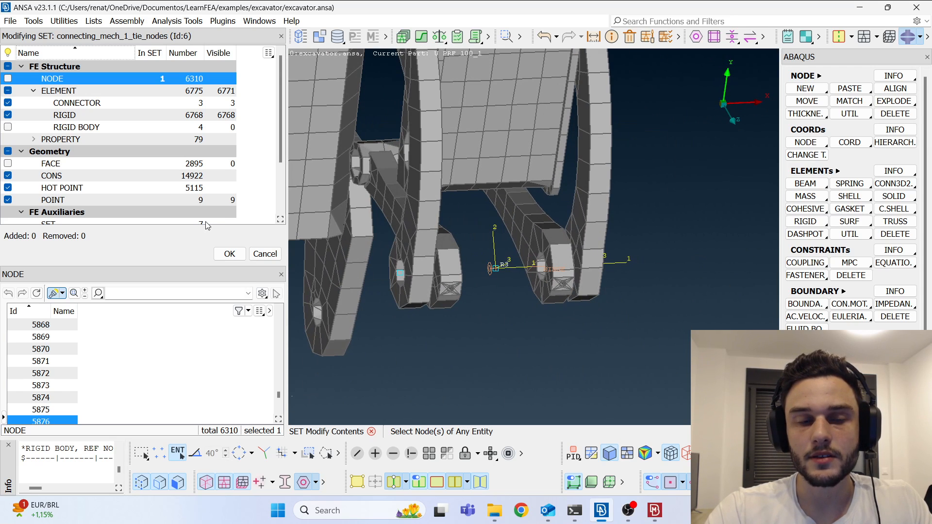
left_click(7, 115)
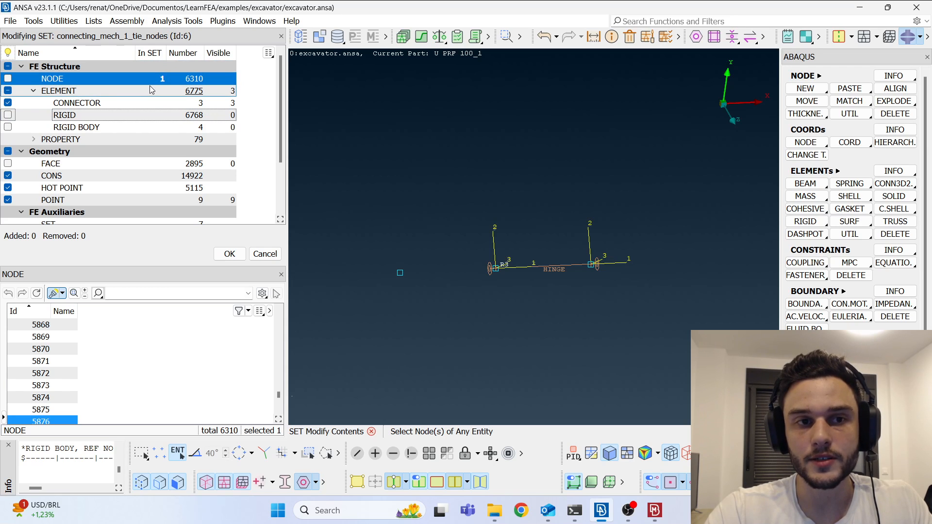
left_click(493, 270)
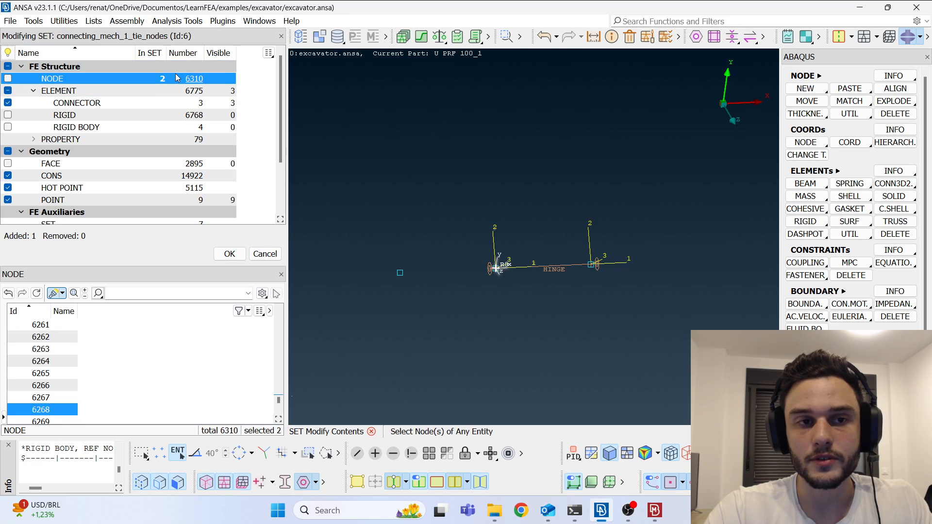
middle_click(504, 195)
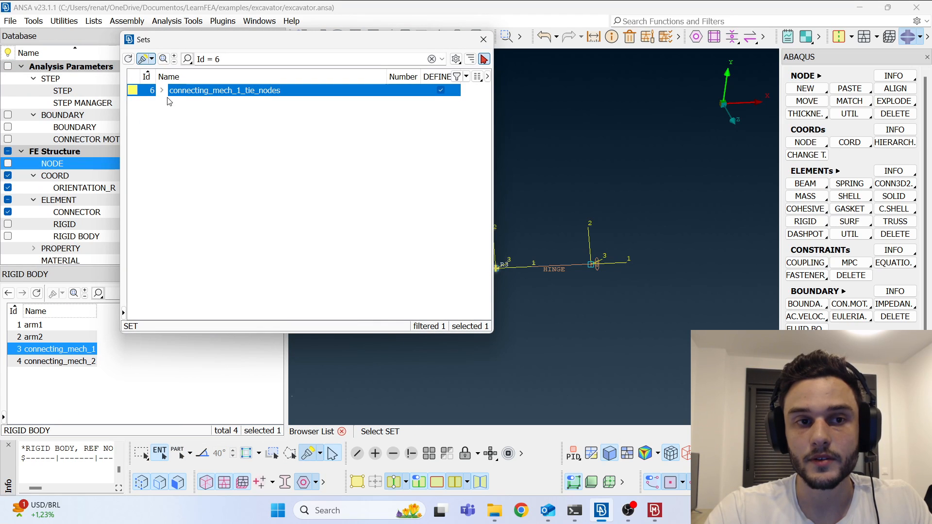
- Expand connecting_mech_1_tie_nodes and check where its member nodes lie in the model
left_click(162, 90)
left_click(191, 104)
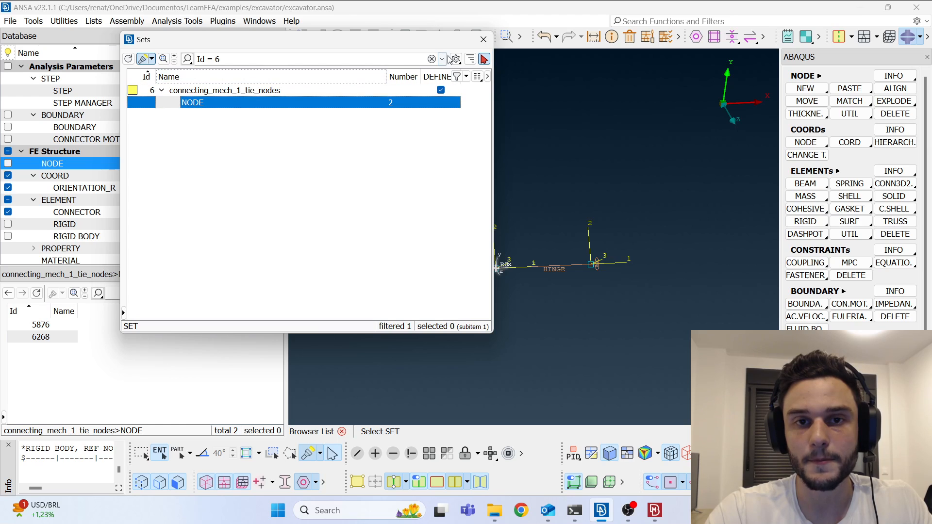
scroll(620, 319, "down", 5)
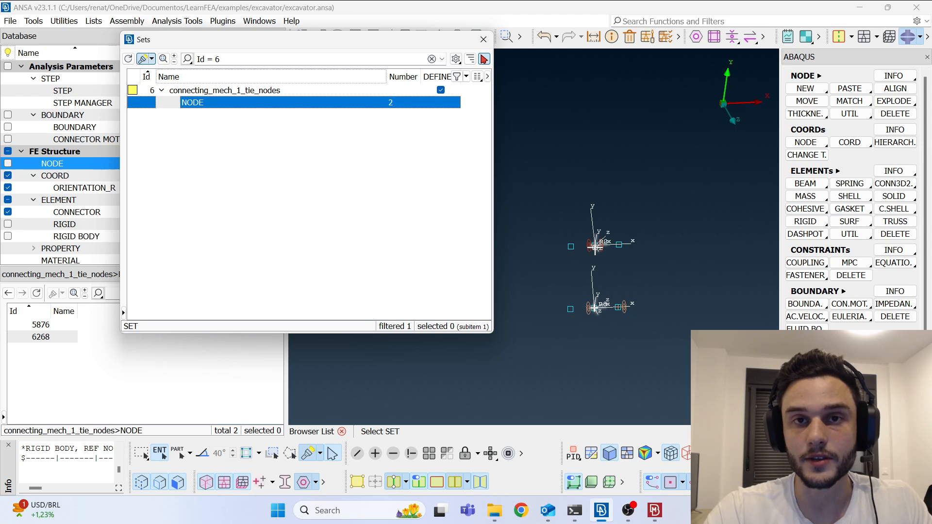
left_click(404, 178)
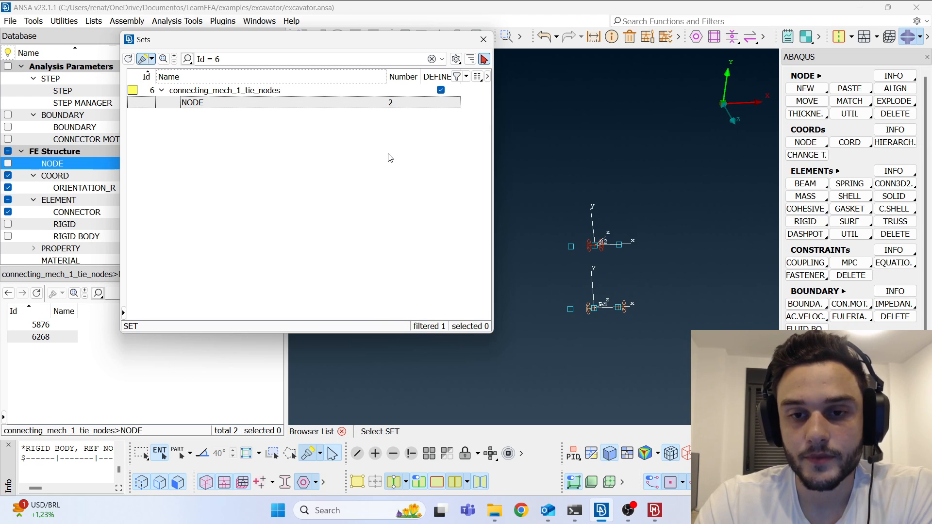
- Create a new set containing the hinge connector's other end node, away from the middle joint point
right_click(360, 161)
mouse_move(369, 218)
left_click(466, 225)
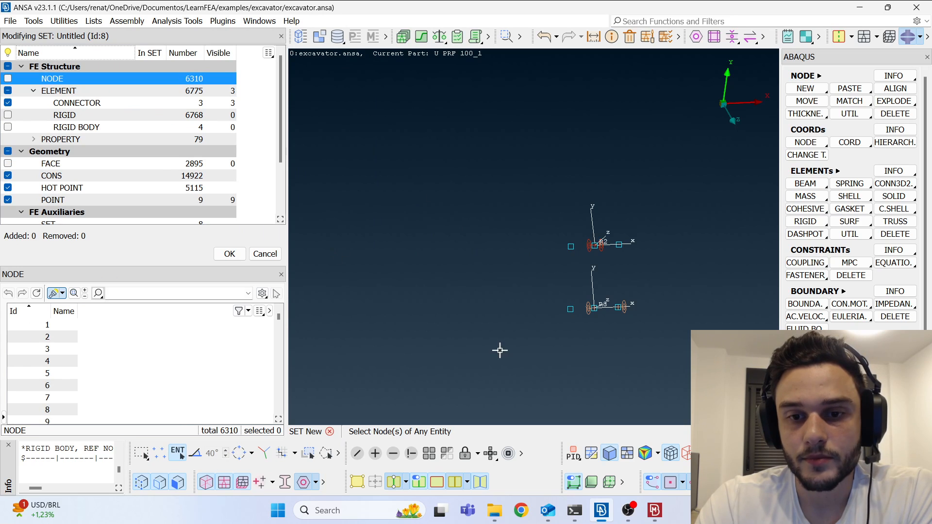
scroll(595, 355, "up", 5)
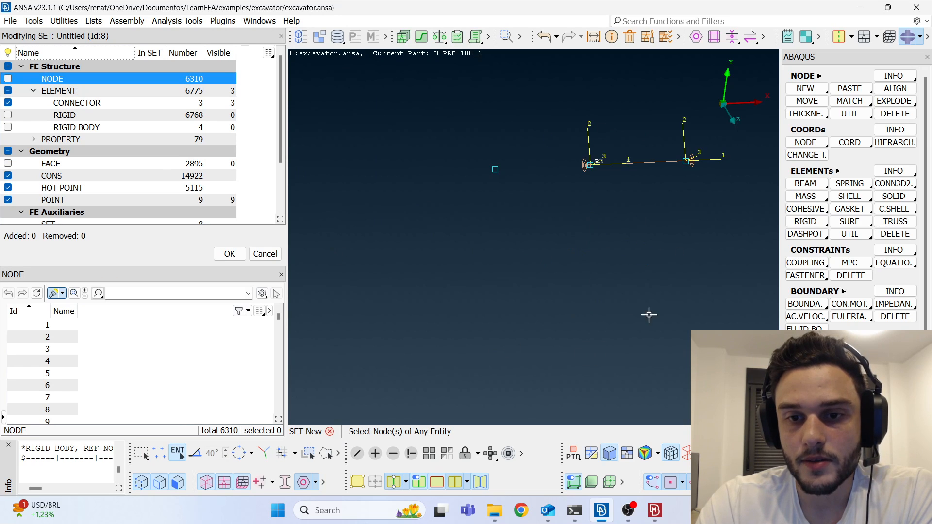
left_click(686, 161)
middle_click(591, 292)
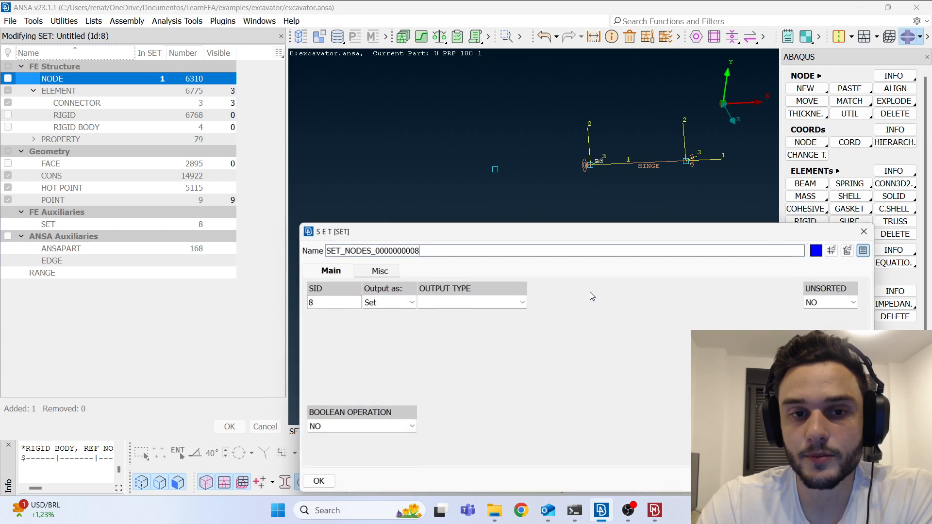
- Name the new set connecting_mech_2_tie_node, set its output type to NSET, and save it
left_click_drag(543, 238, 311, 83)
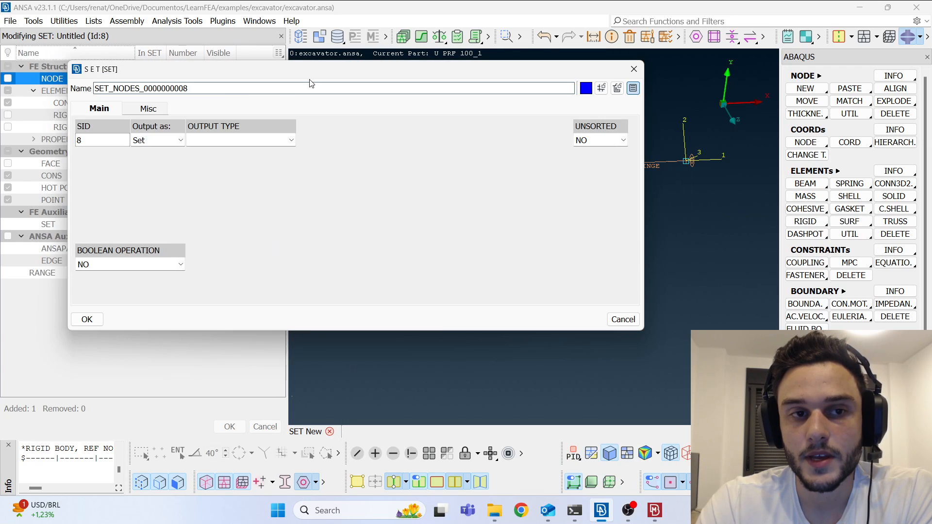
double_click(202, 90)
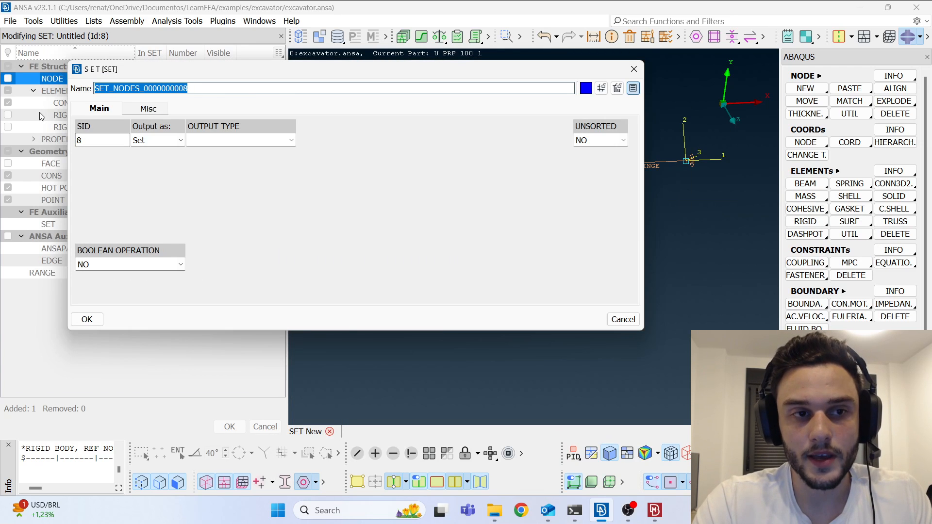
type("6")
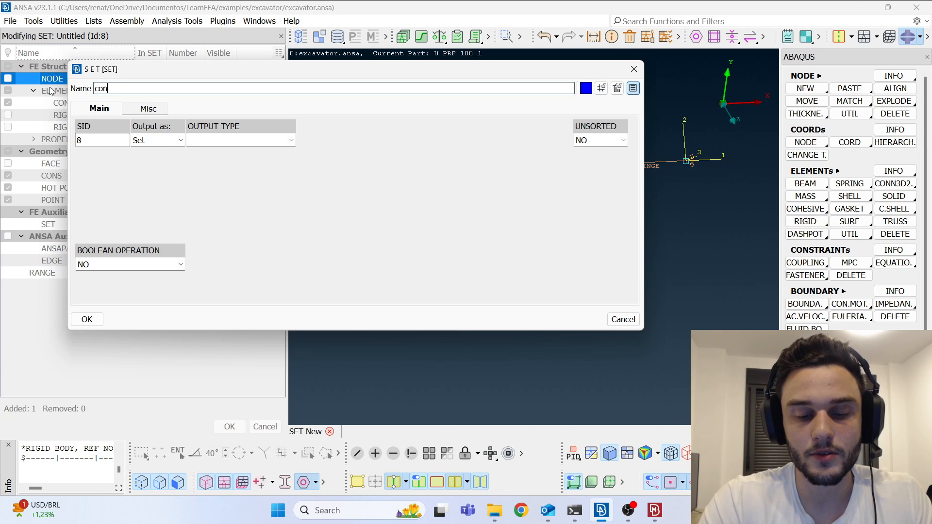
type("onnecting_mech")
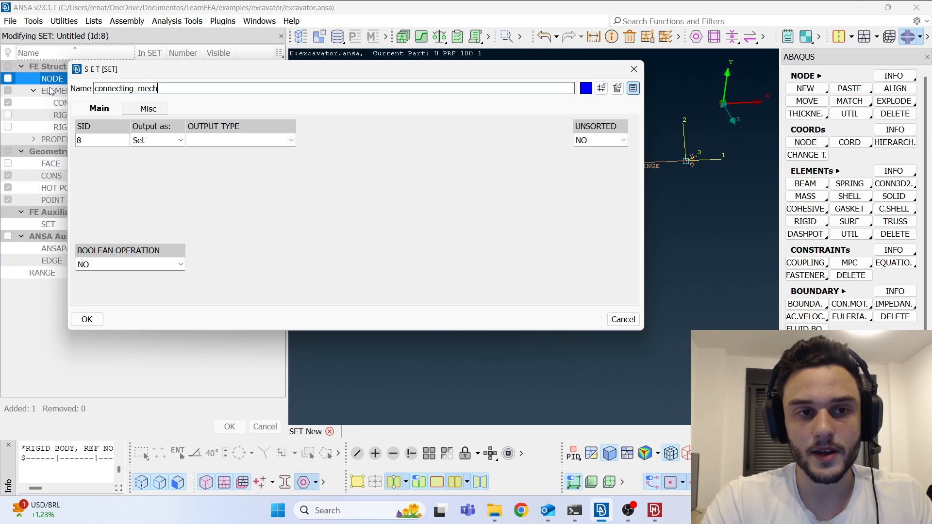
type("_2_tie_node")
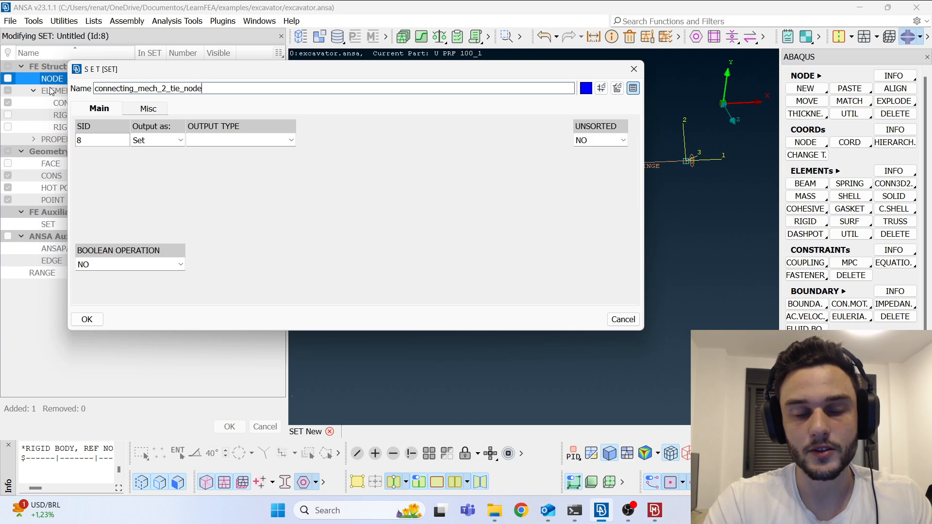
left_click(206, 138)
left_click(204, 171)
left_click(100, 142)
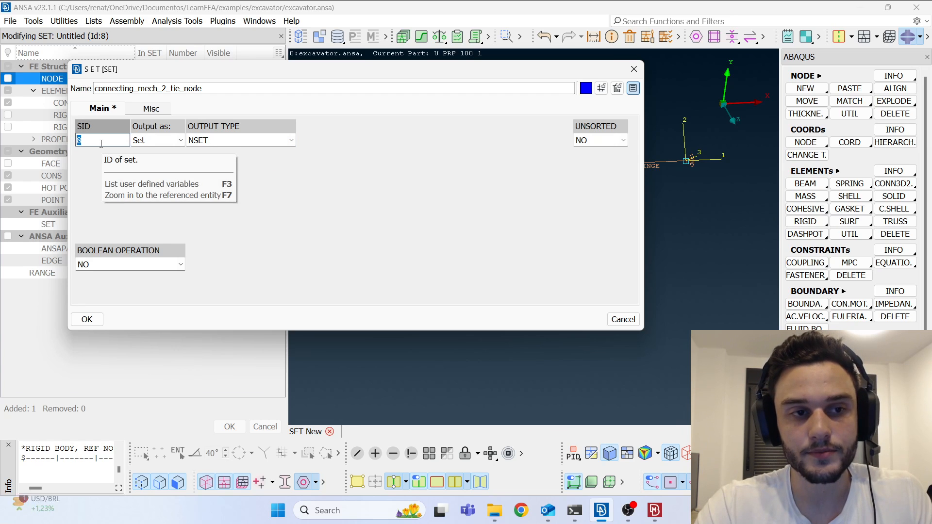
left_click(94, 318)
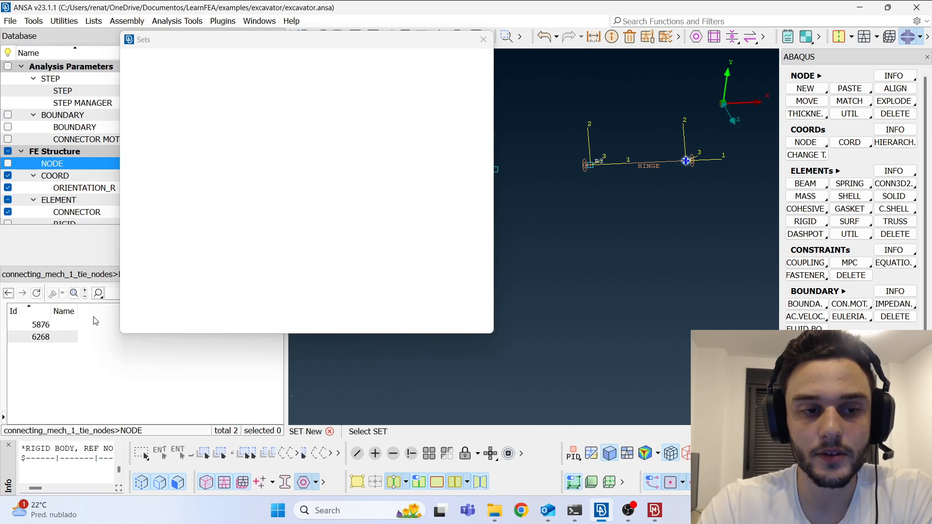
- Assign set 8, connecting_mech_2_tie_node, as the tie node set of the connecting_mech_2 rigid body and save it
left_click(482, 45)
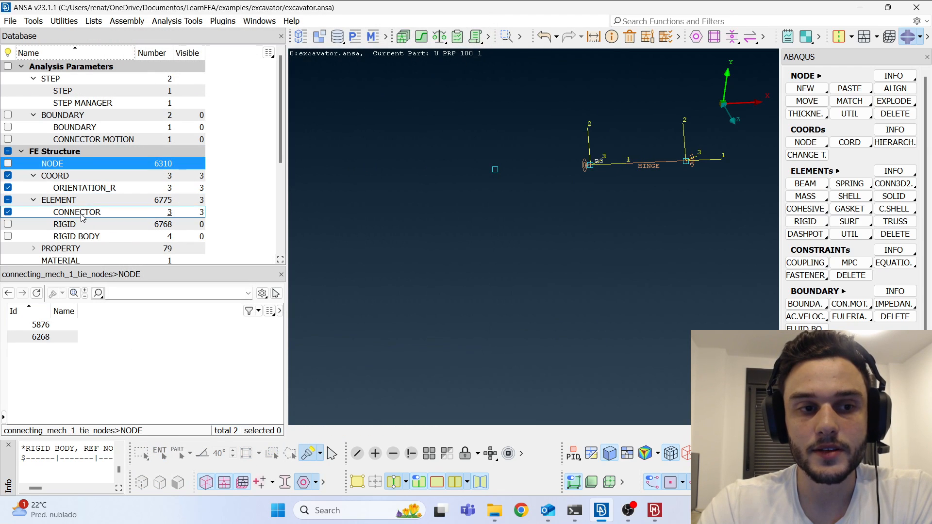
left_click(78, 236)
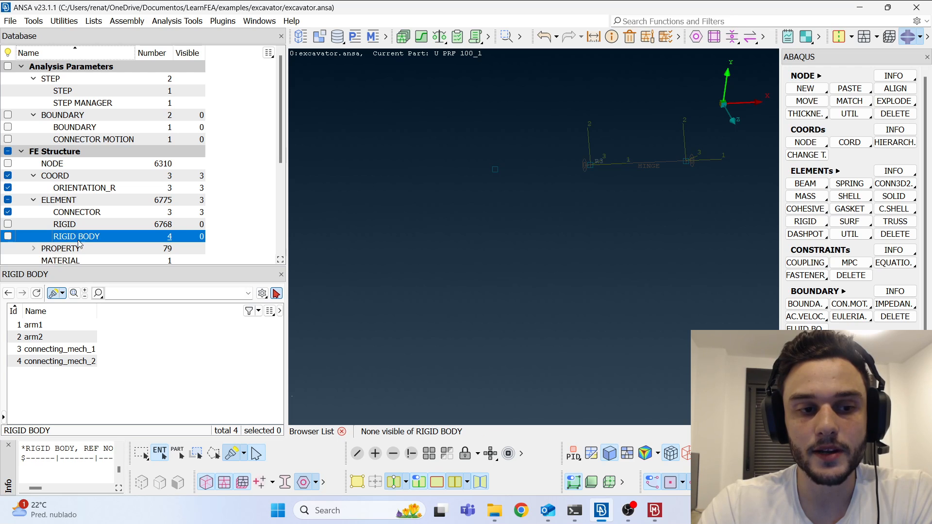
double_click(63, 362)
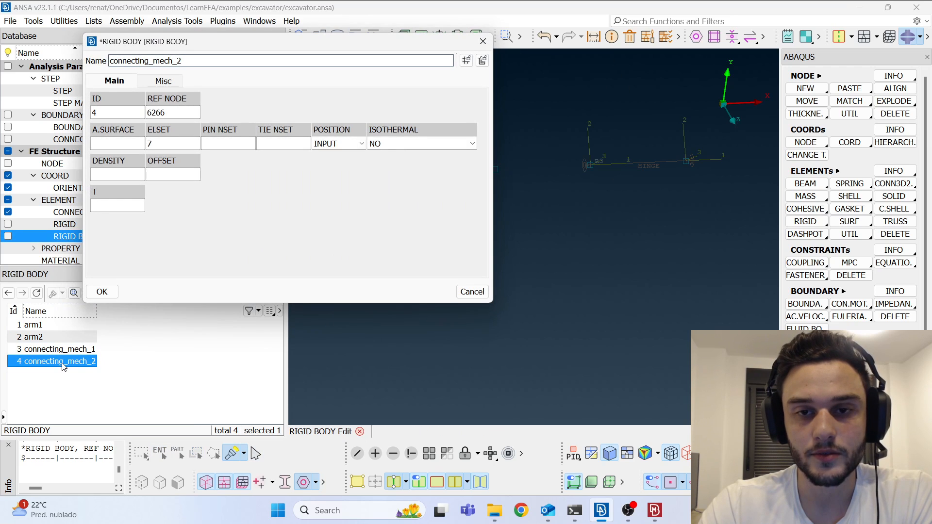
left_click(272, 144)
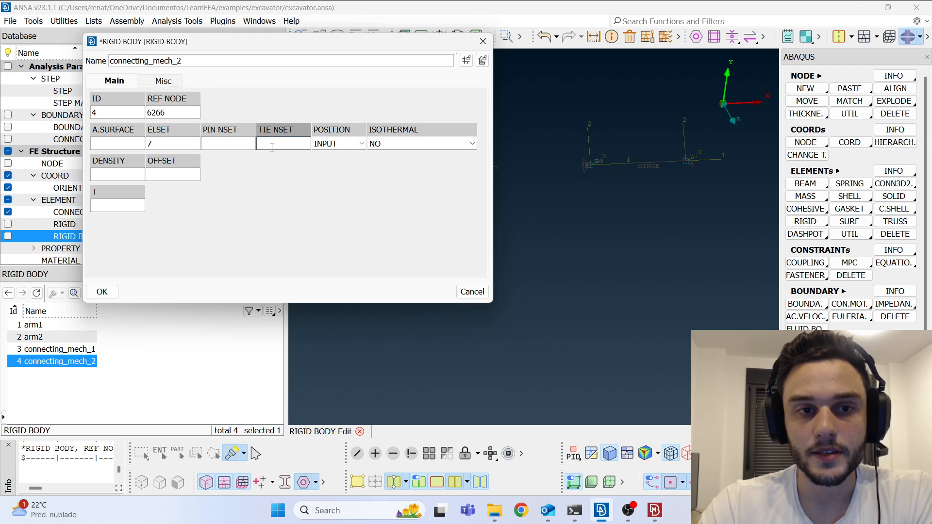
type("8")
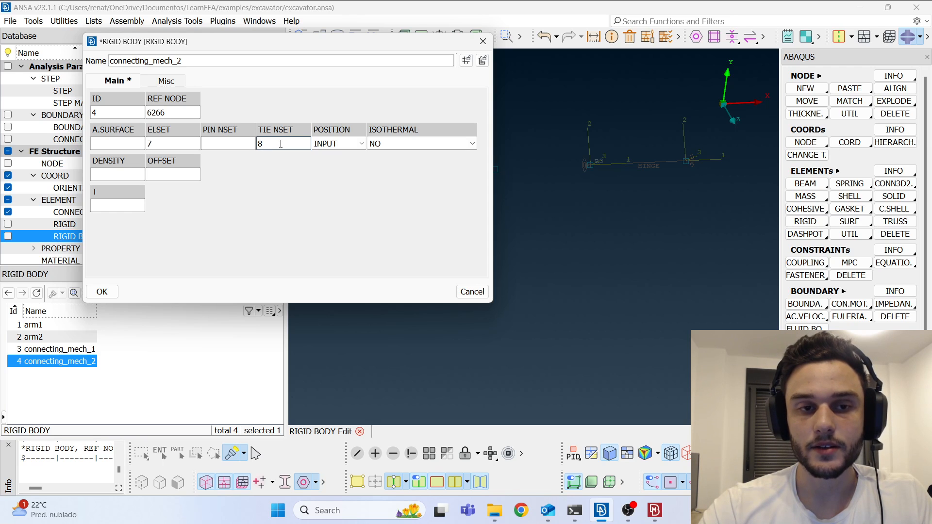
key("F1")
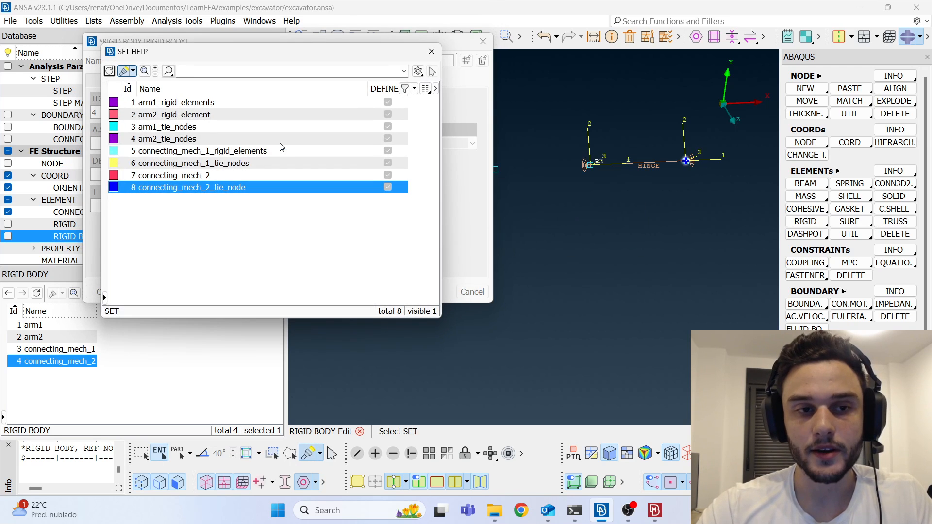
double_click(214, 188)
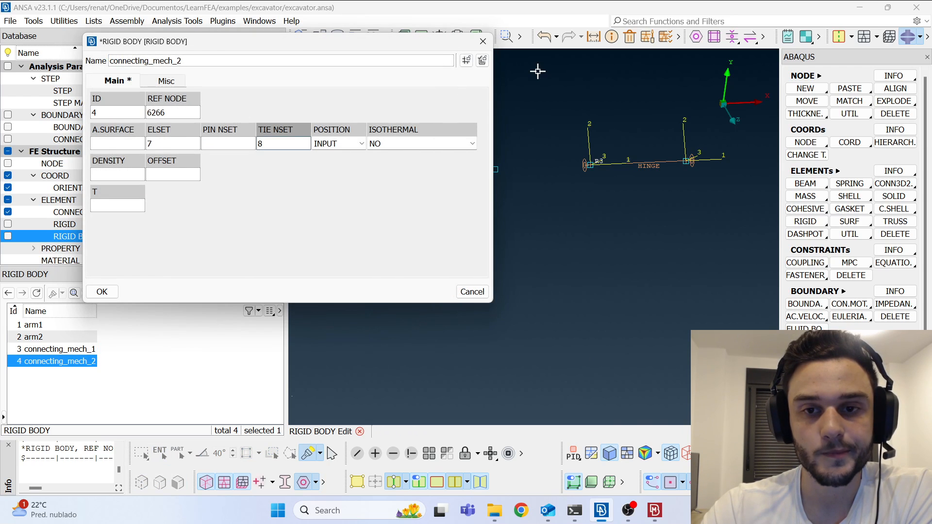
left_click(101, 291)
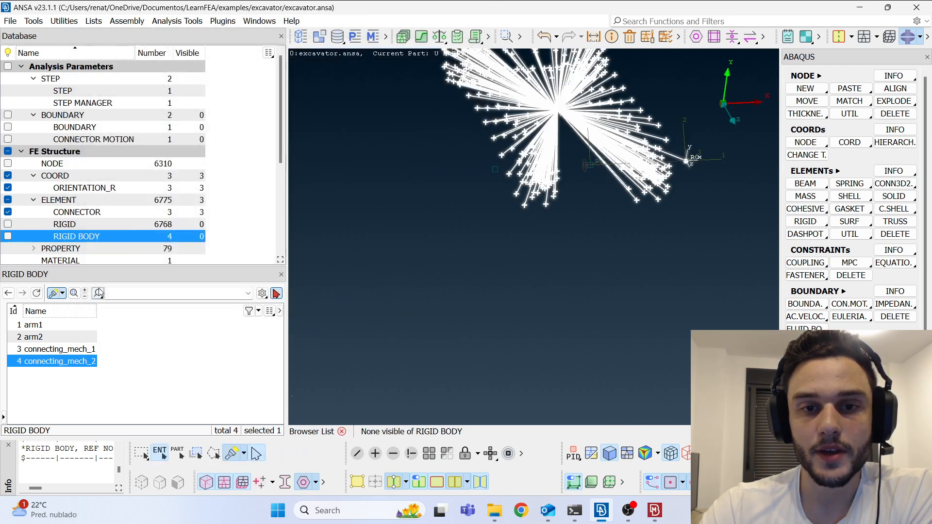
left_click(552, 260)
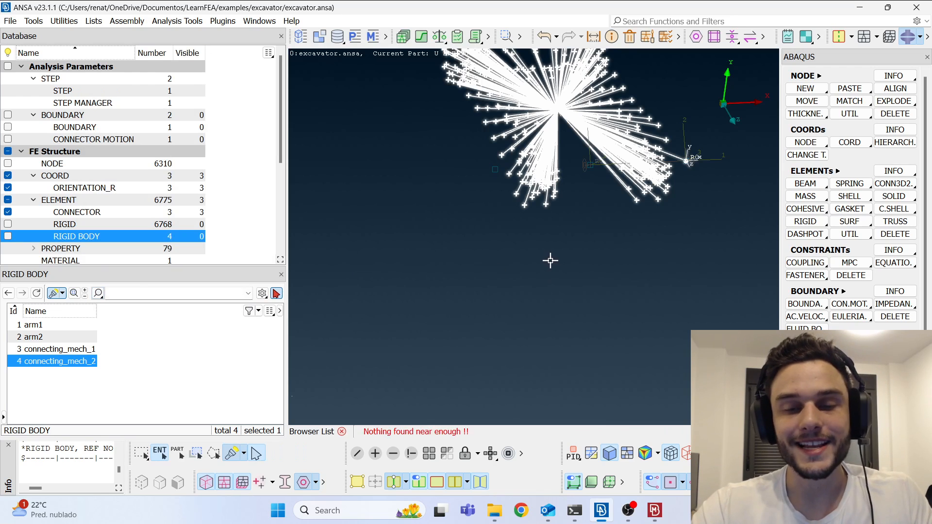
- Manually match the hinge's outer end node 6271 to the last picked node at the middle joint point
left_click_drag(582, 195, 587, 200, "ctrl")
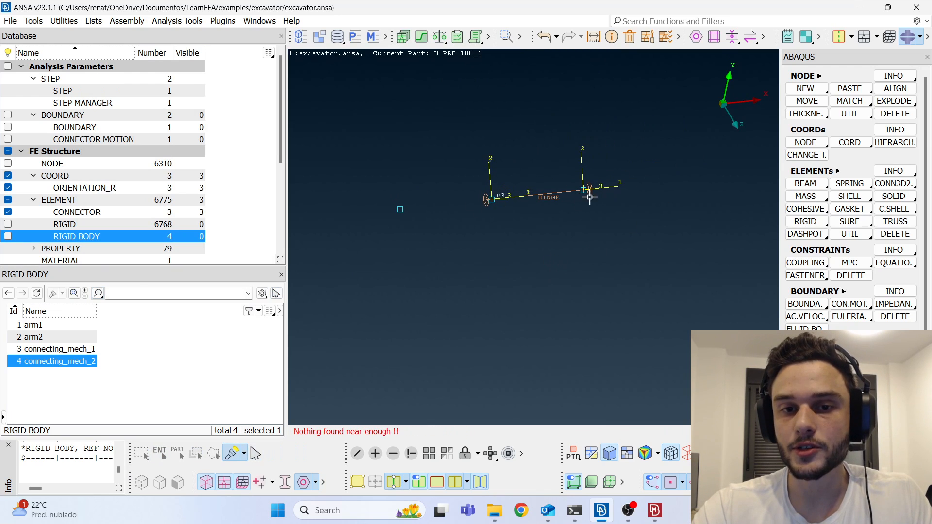
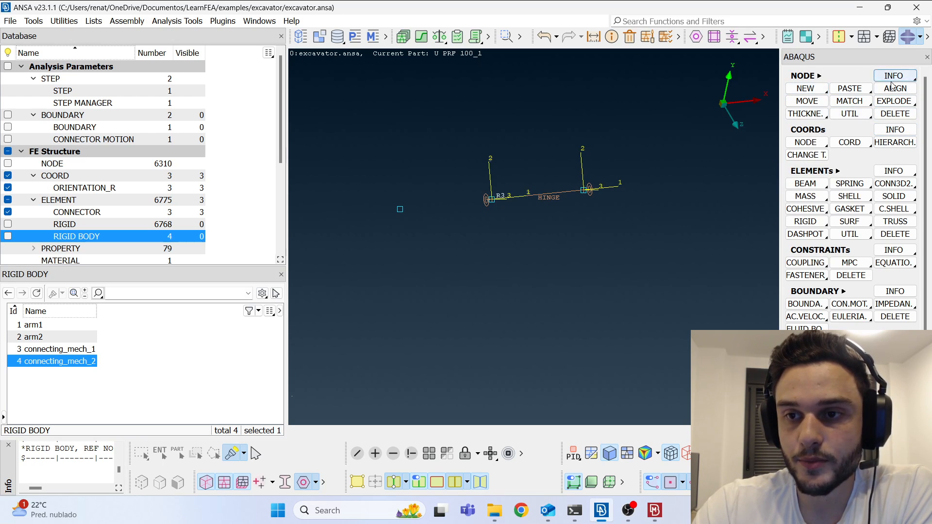
left_click(850, 101)
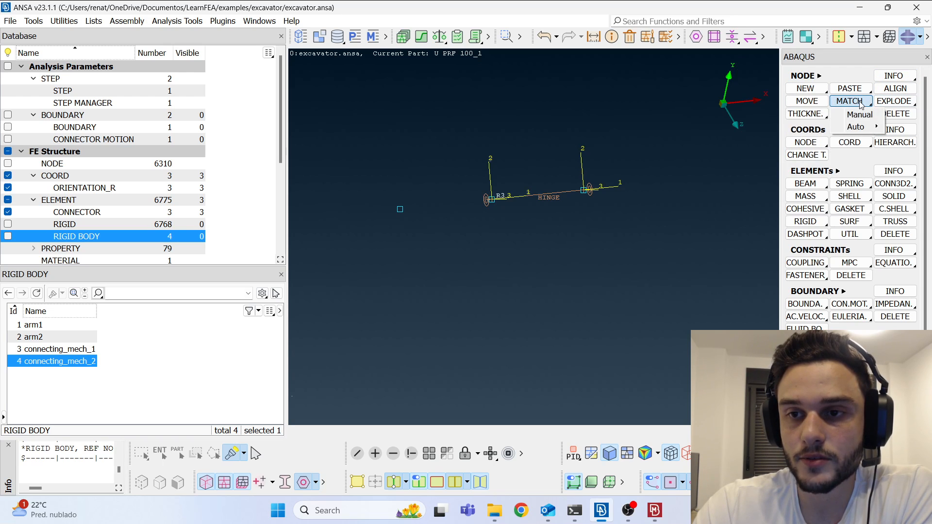
left_click(859, 115)
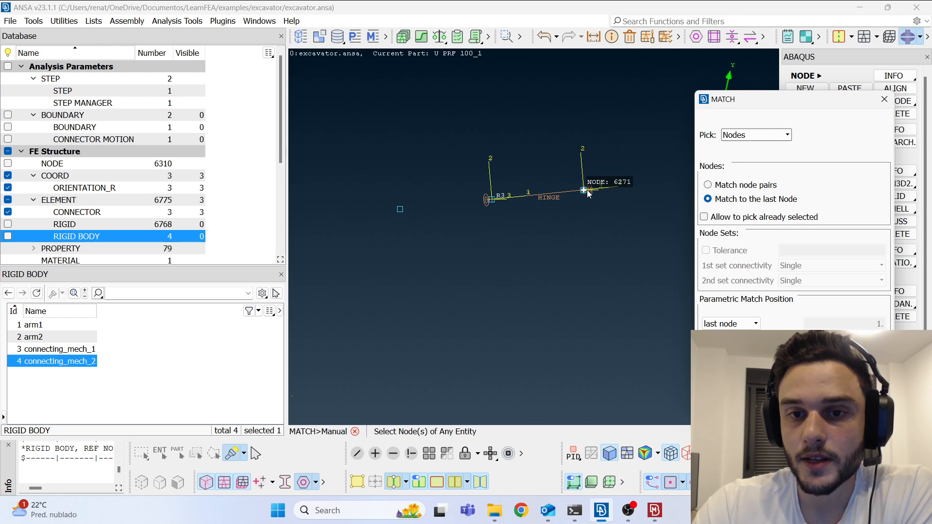
left_click(587, 191)
left_click(490, 193)
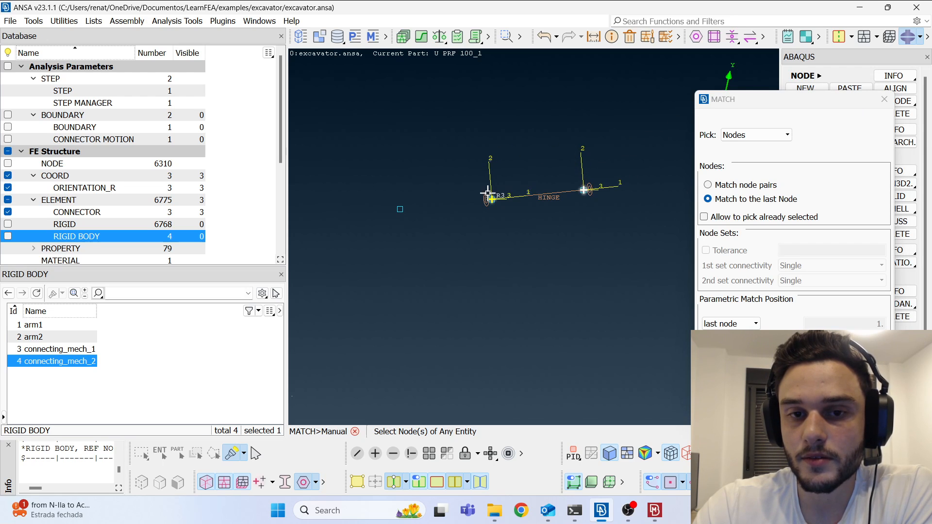
middle_click(519, 154)
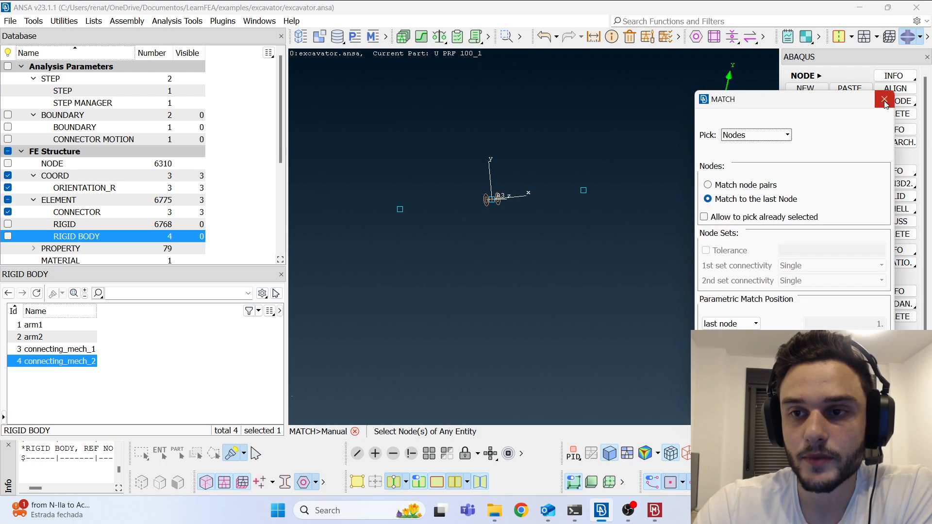
left_click(883, 100)
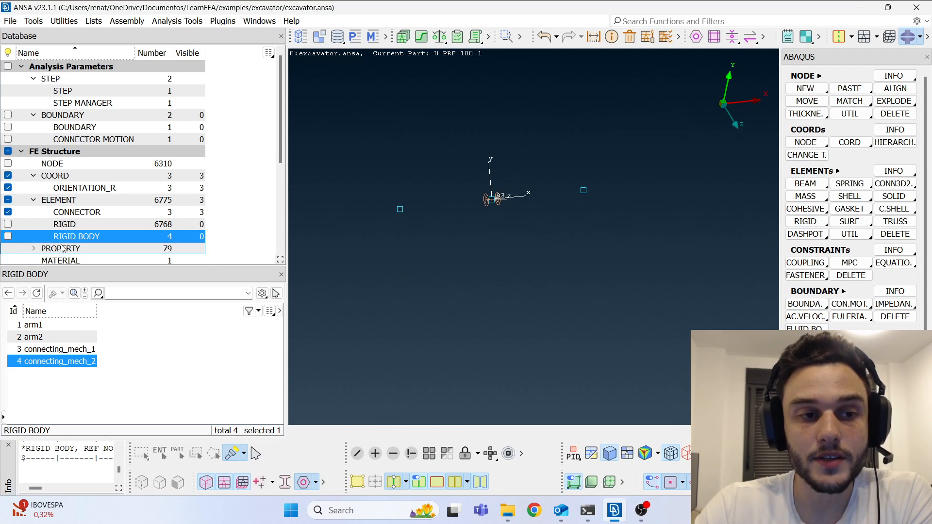
- Show the rigid elements and the unmeshed geometry faces again around the bucket linkage
left_click(8, 224)
scroll(491, 266, "down", 3)
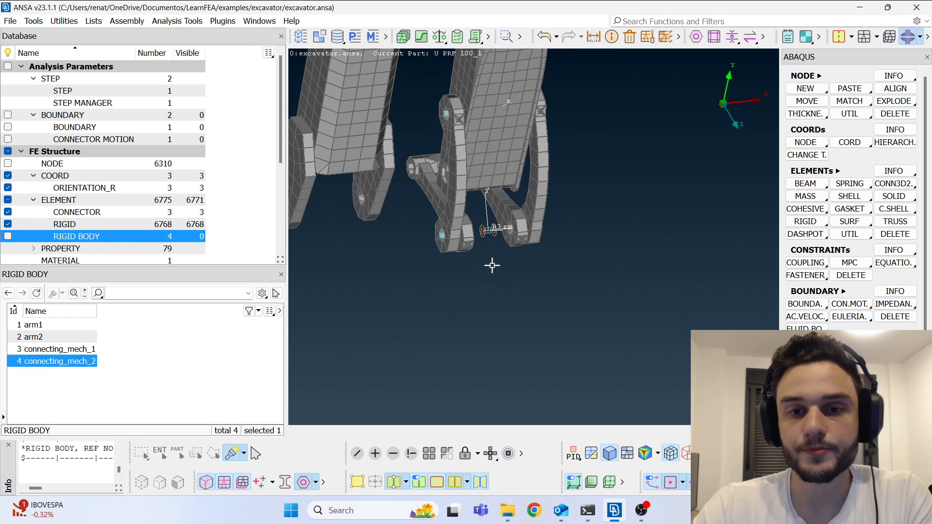
scroll(493, 223, "down", 4)
scroll(486, 219, "up", 2)
scroll(487, 219, "up", 4)
left_click_drag(488, 218, 540, 176, "ctrl")
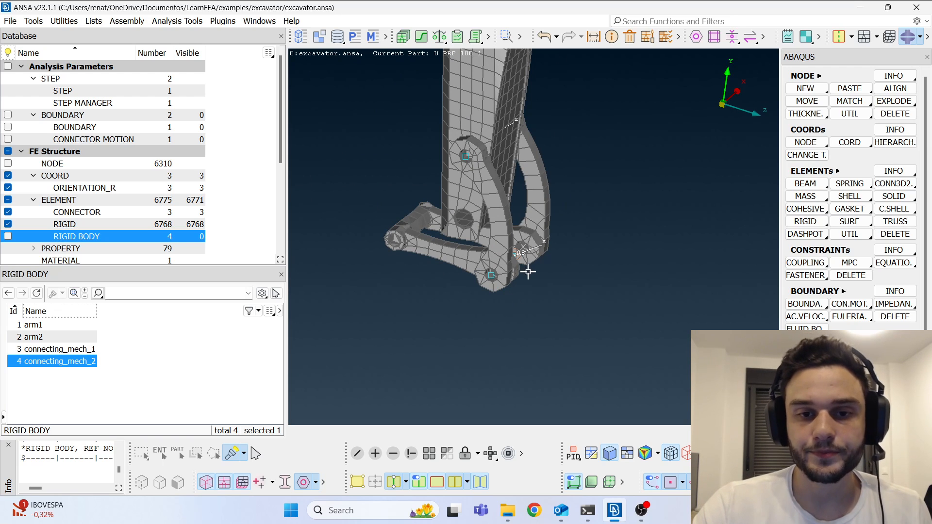
scroll(579, 265, "down", 4)
scroll(543, 256, "up", 4)
scroll(544, 256, "up", 4)
scroll(584, 311, "down", 4)
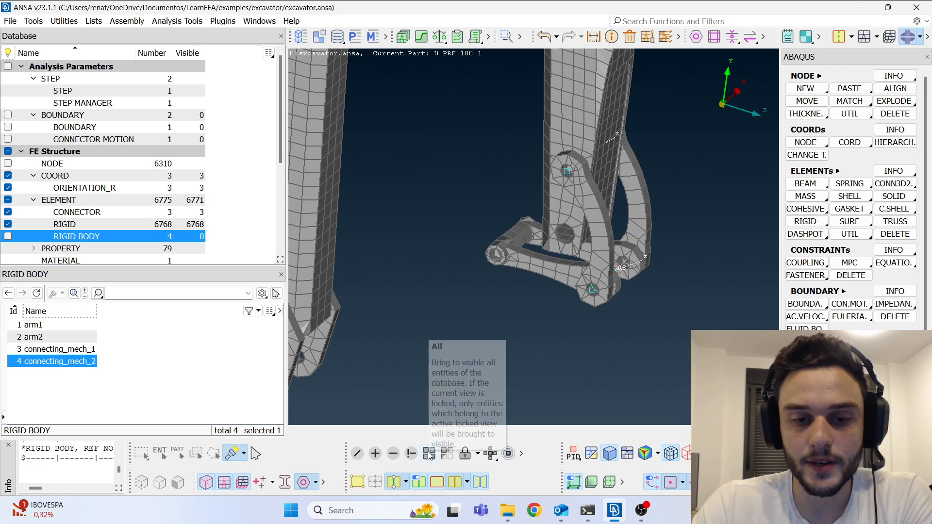
left_click(357, 487)
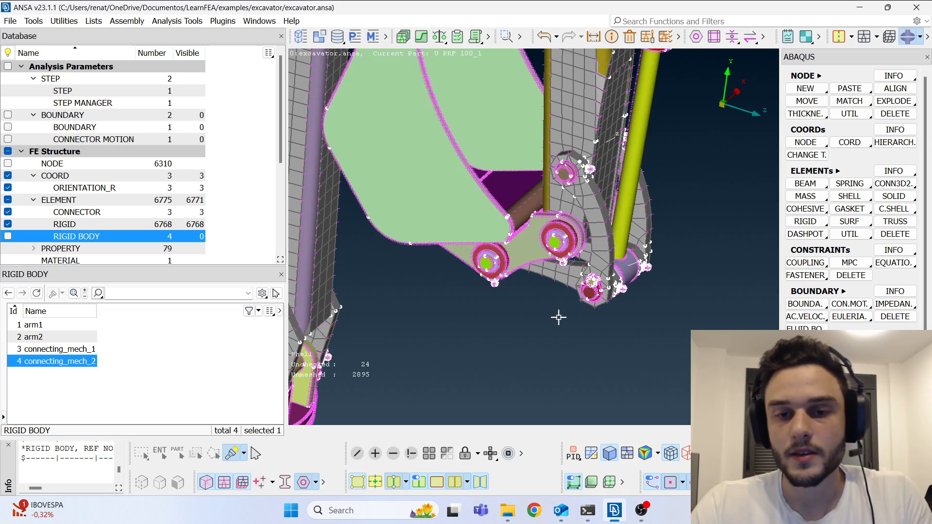
- Examine how the bucket's pivot pins and side plates join the connecting links and arm
scroll(523, 272, "up", 7)
left_click_drag(523, 214, 548, 229, "ctrl")
scroll(549, 230, "down", 7)
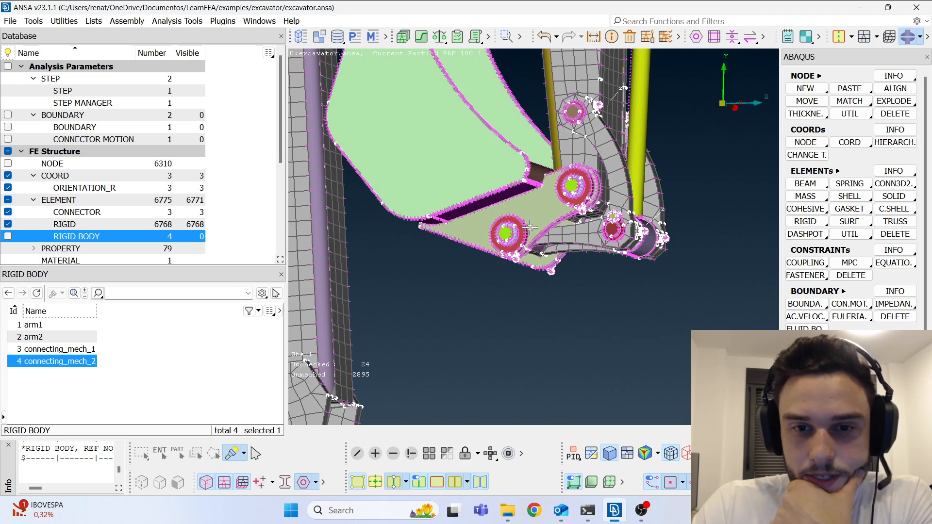
scroll(539, 229, "up", 3)
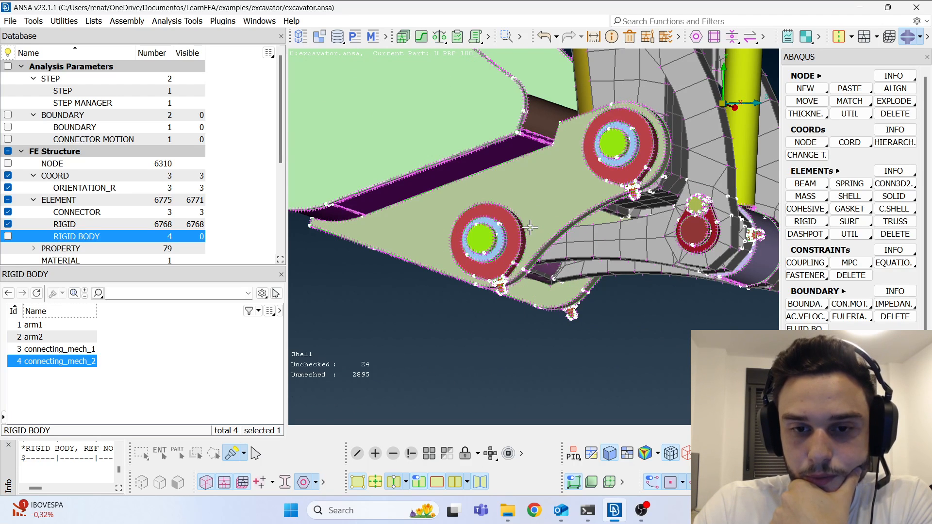
scroll(529, 227, "down", 4)
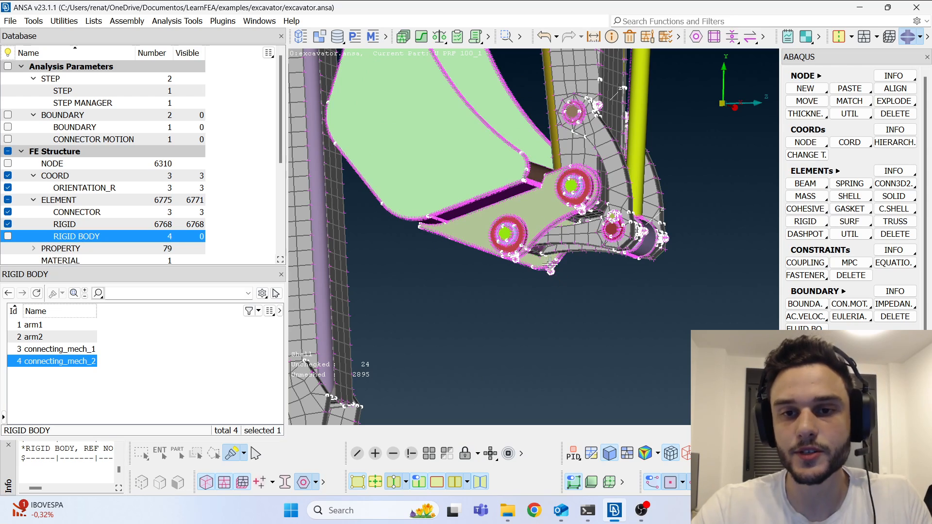
scroll(544, 291, "down", 4)
scroll(508, 207, "up", 8)
left_click_drag(520, 233, 503, 238, "ctrl")
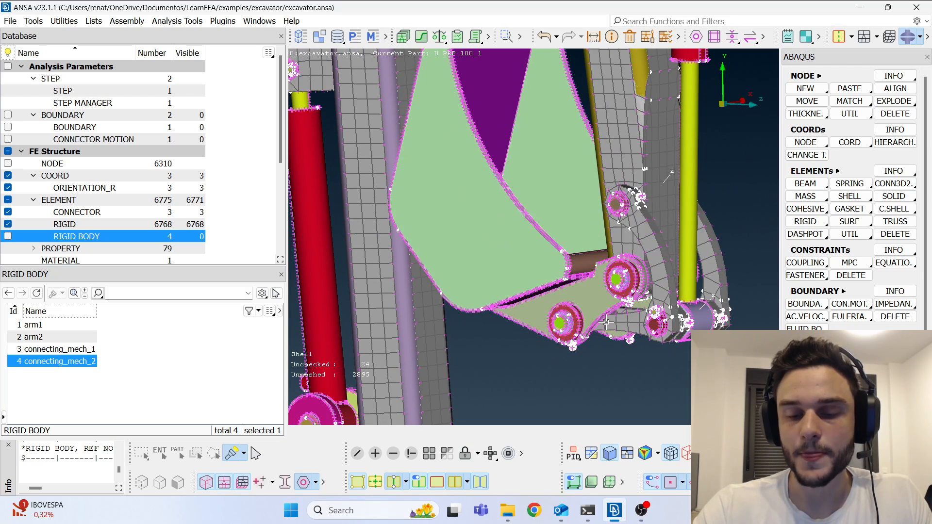
middle_click_drag(588, 300, 563, 338, "ctrl")
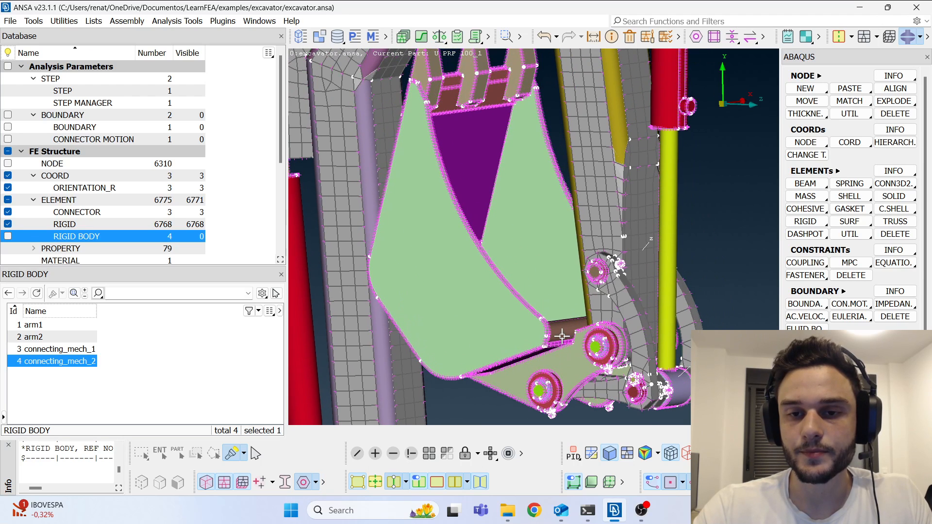
scroll(562, 336, "down", 5)
scroll(589, 315, "up", 3)
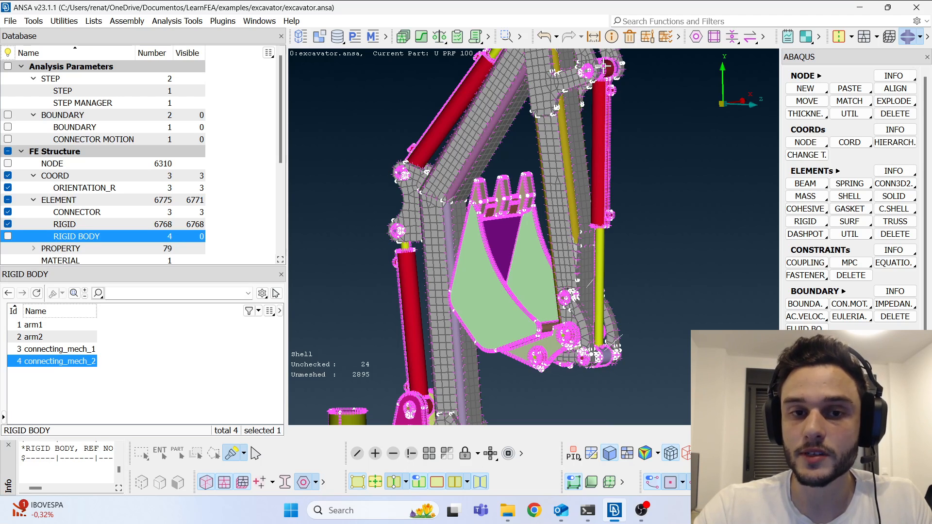
- Examine the whole excavator, including the slewing base and its gear ring, and return to the bucket linkage
scroll(603, 228, "down", 4)
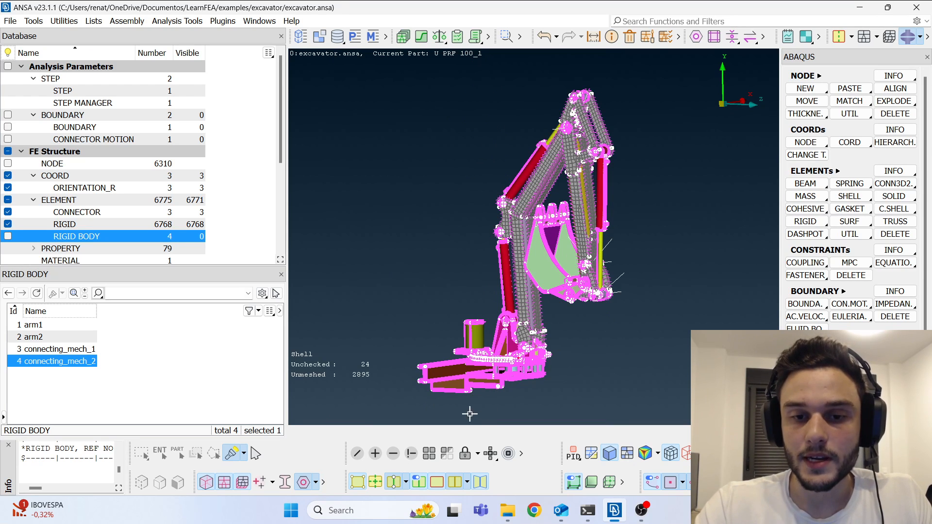
scroll(478, 380, "up", 6)
scroll(563, 317, "down", 4)
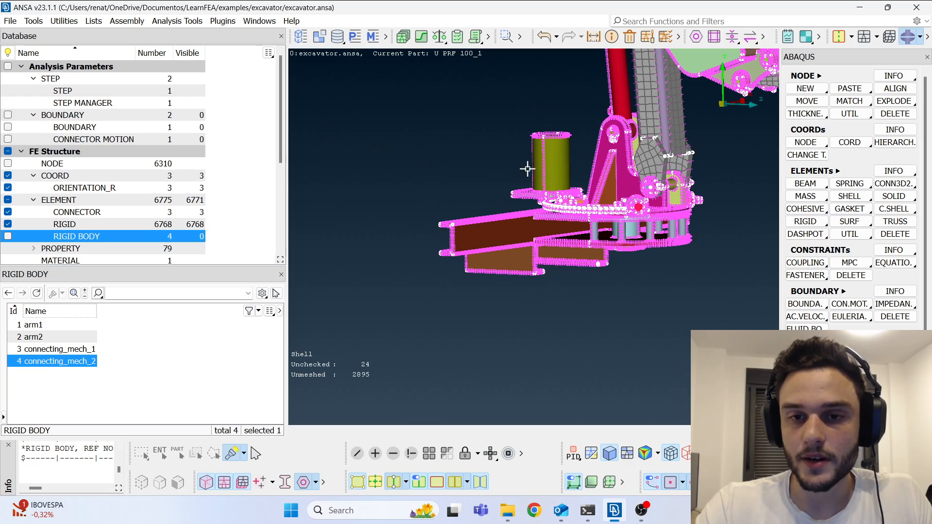
left_click_drag(656, 185, 556, 261, "ctrl")
scroll(467, 216, "up", 3)
left_click_drag(467, 216, 537, 180, "ctrl")
scroll(482, 209, "up", 2)
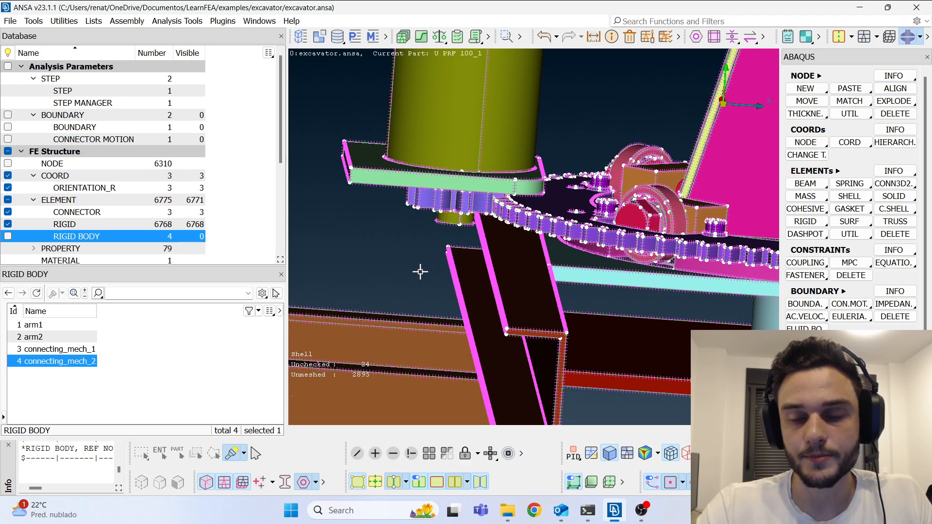
scroll(420, 272, "down", 5)
scroll(524, 237, "up", 5)
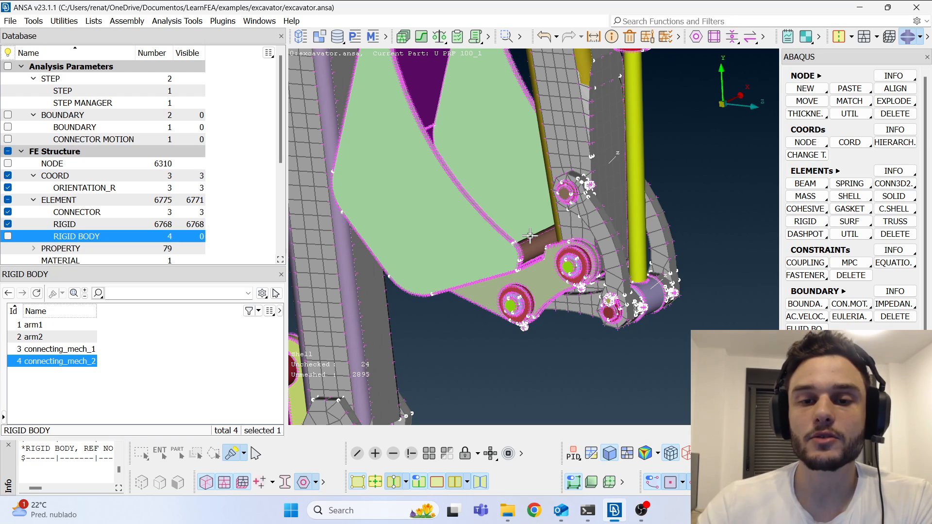
- Isolate the bucket by picking the properties of its side and back plates, teeth and pin-hole bracket plates
left_click(405, 457)
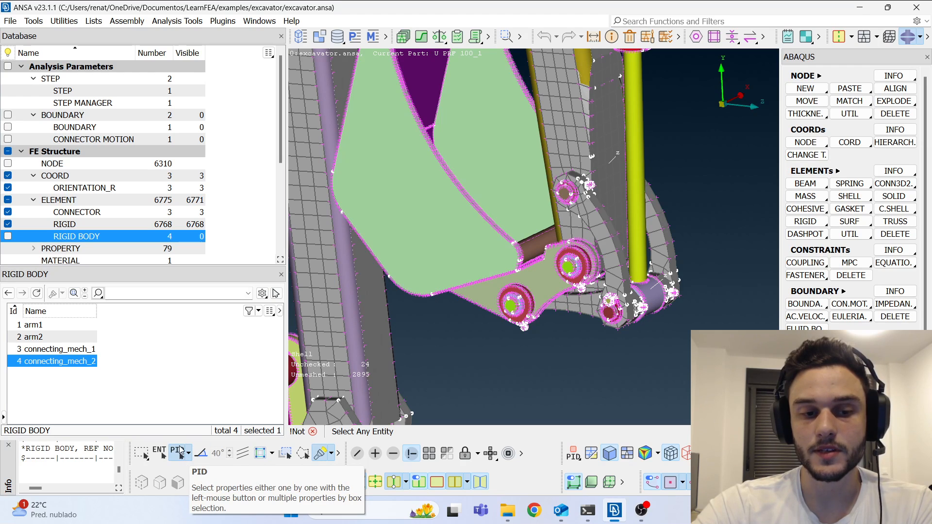
left_click(178, 452)
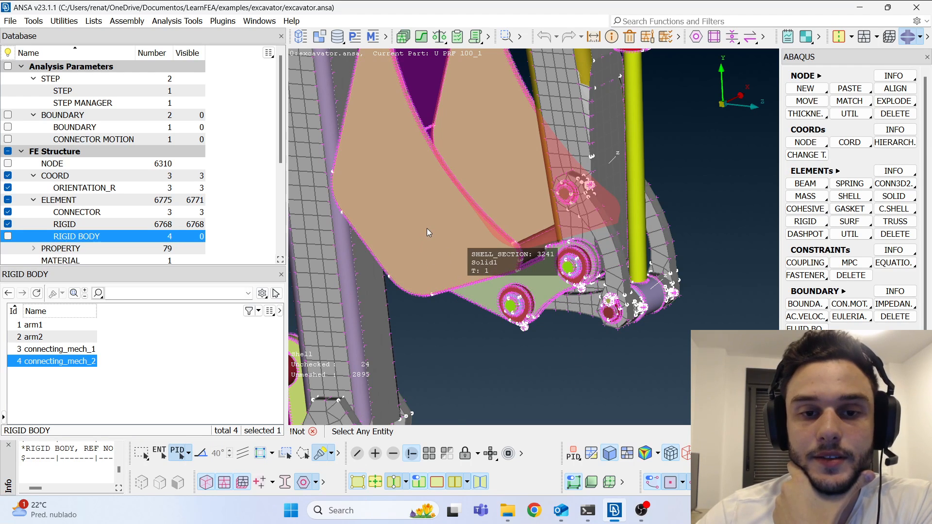
left_click(427, 228)
scroll(444, 287, "down", 10)
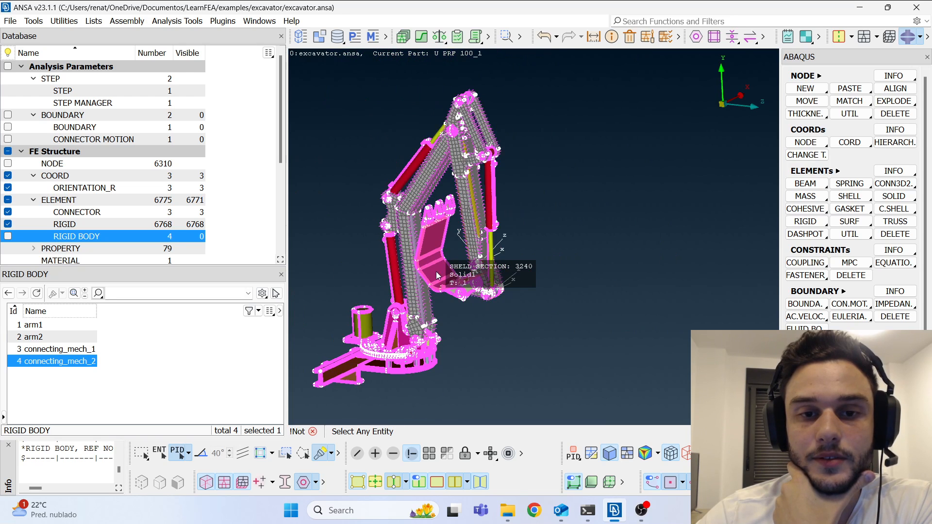
scroll(436, 271, "up", 5)
left_click(446, 162)
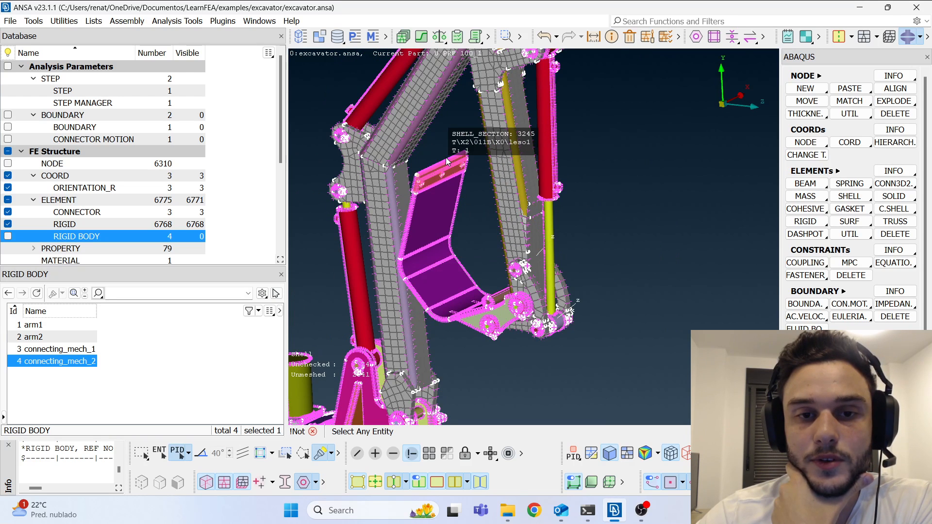
scroll(437, 186, "up", 6)
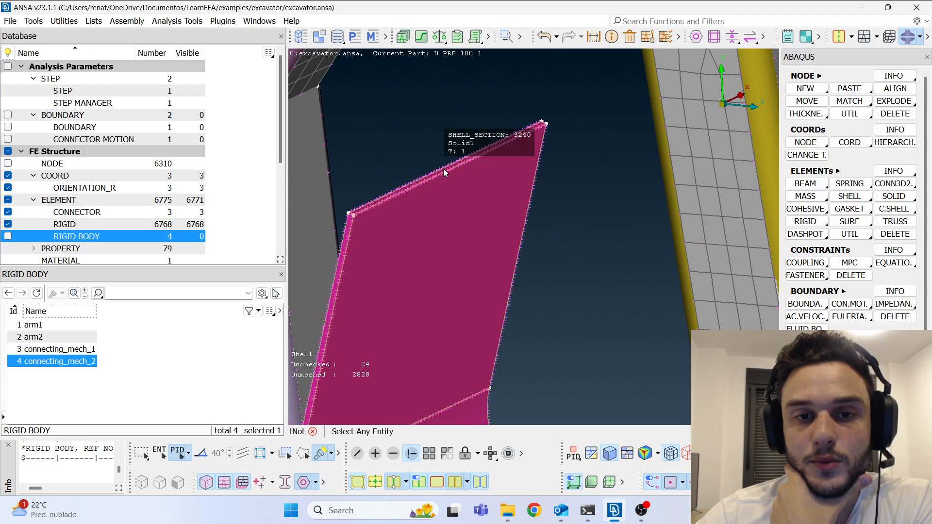
scroll(447, 195, "down", 8)
scroll(518, 226, "up", 5)
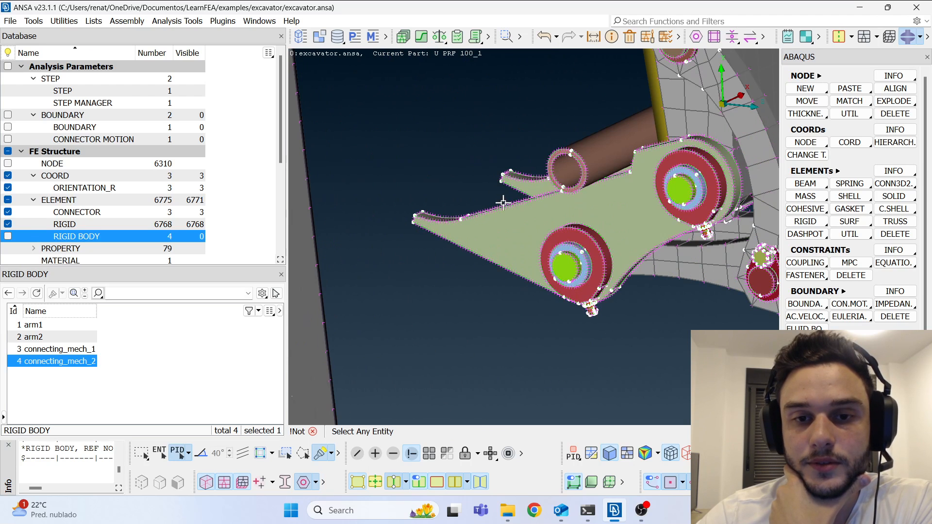
left_click(517, 222)
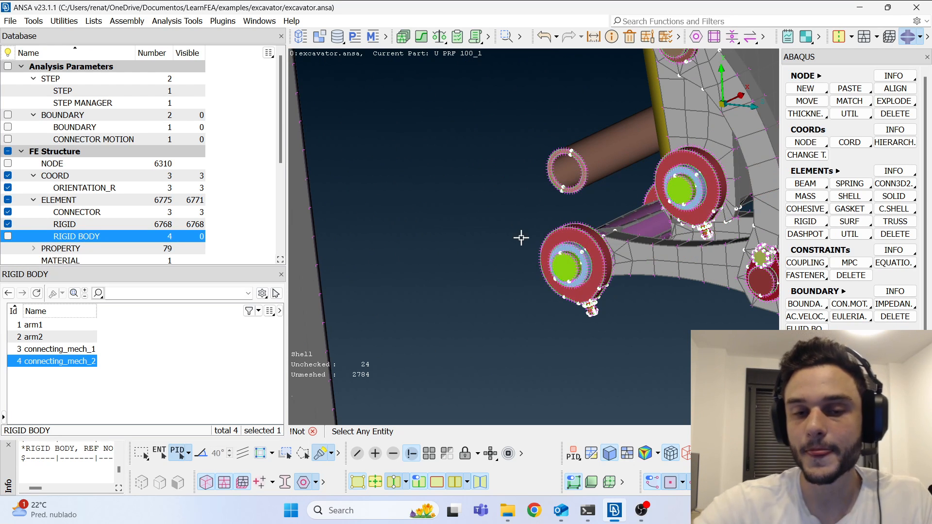
left_click_drag(484, 251, 571, 248, "ctrl")
middle_click(570, 249)
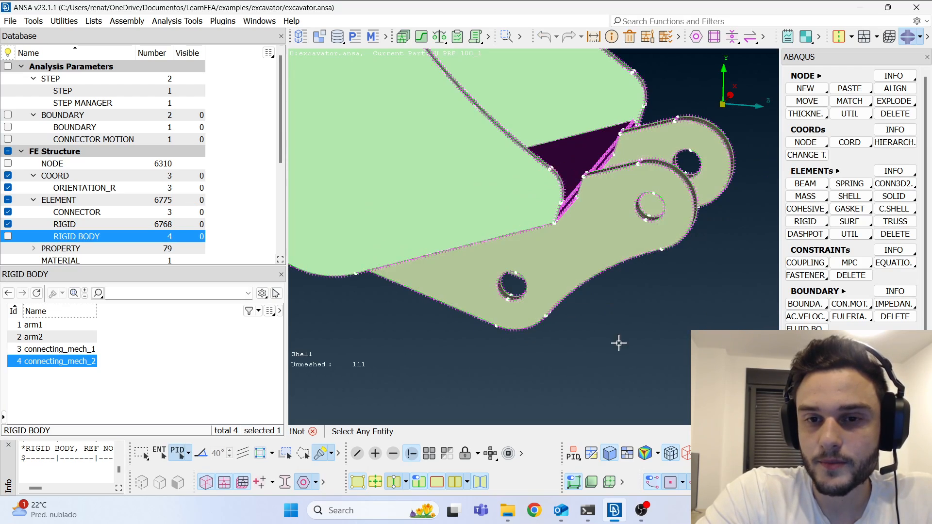
- Invert the visibility to the rest of the excavator and hide the bucket's brown cross tube by property
left_click_drag(672, 307, 606, 310, "ctrl")
scroll(593, 330, "down", 3)
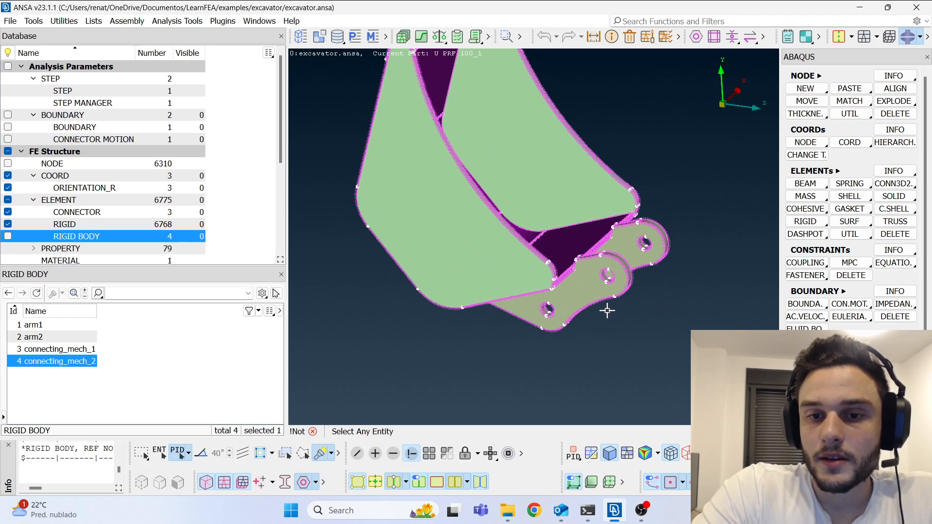
left_click(448, 454)
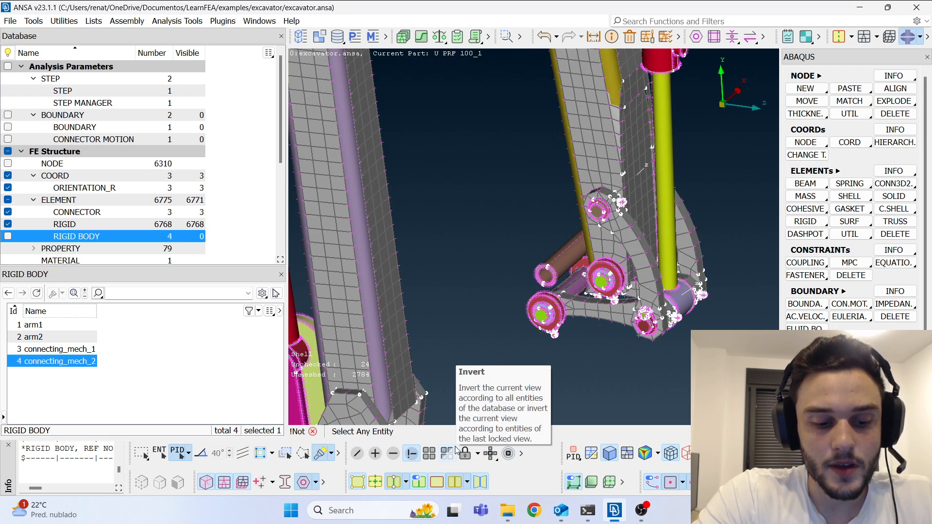
middle_click_drag(578, 272, 551, 284, "ctrl")
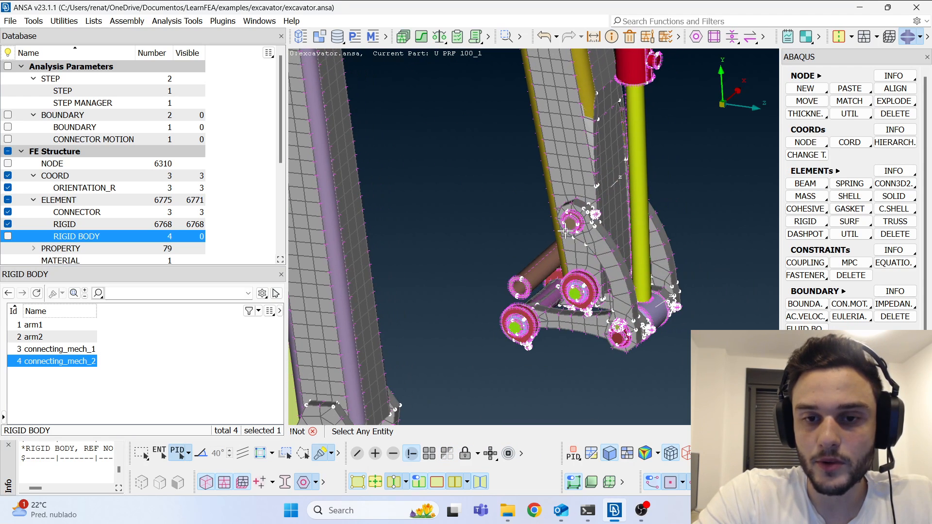
scroll(564, 231, "up", 6)
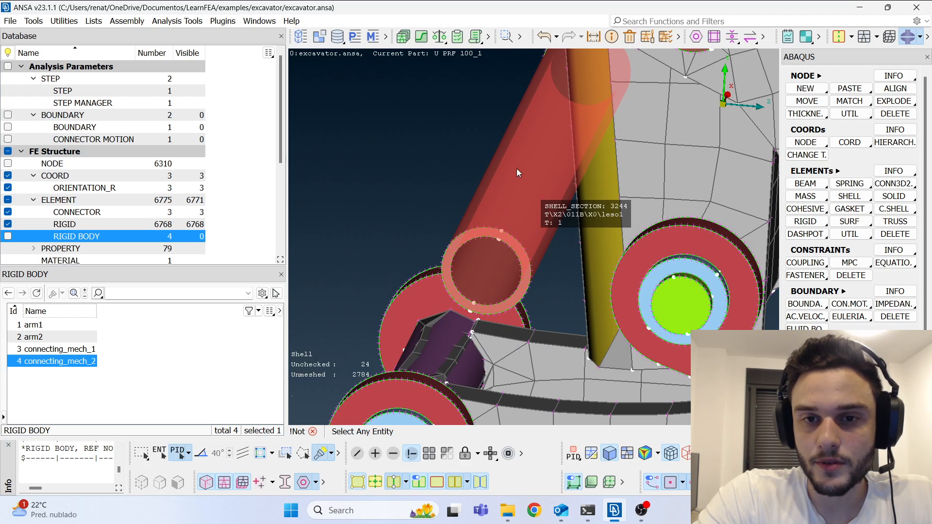
scroll(538, 218, "down", 4)
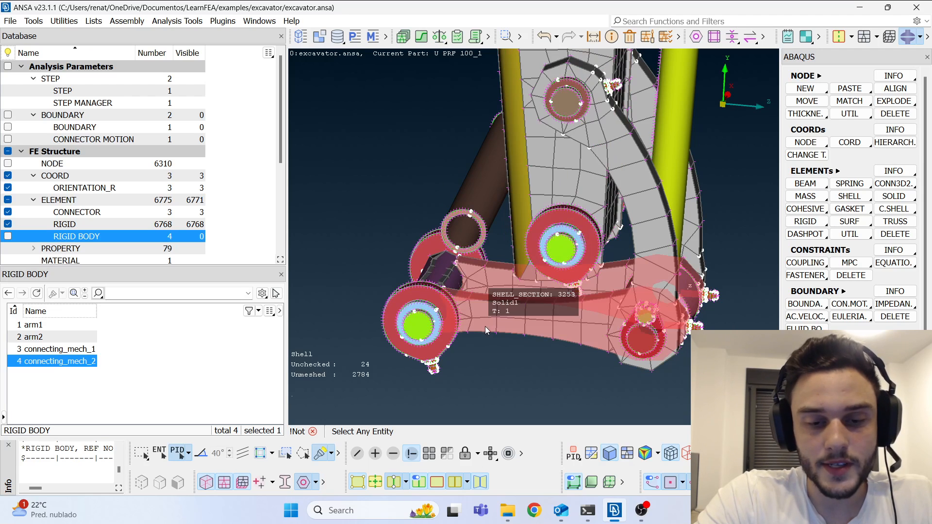
left_click(393, 453)
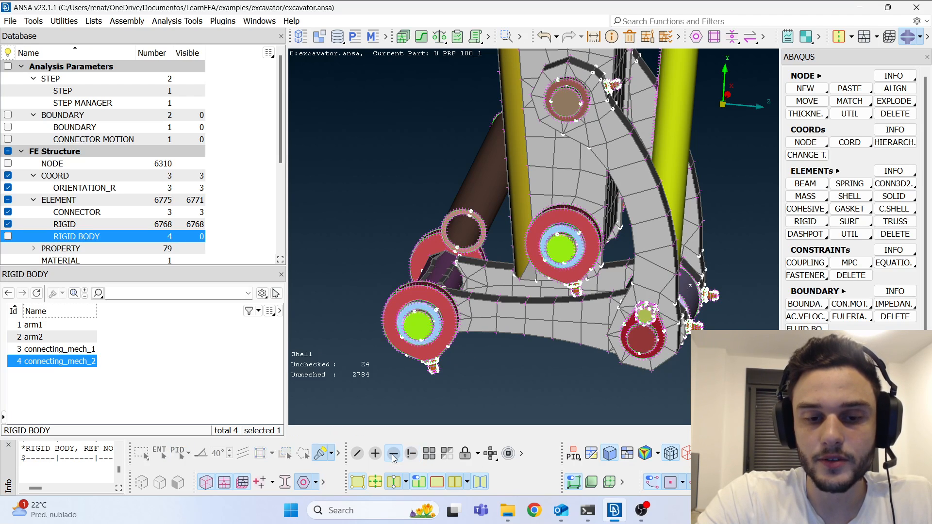
left_click(472, 203)
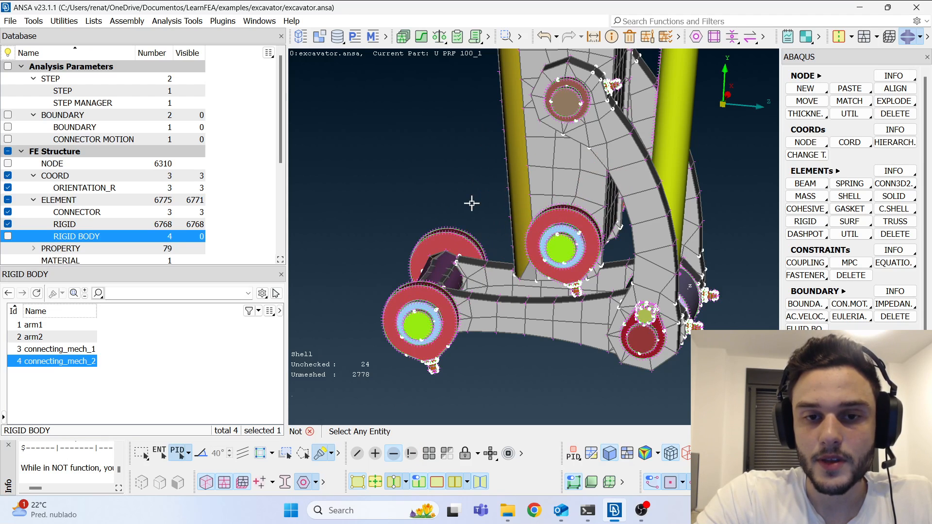
- Invert the visibility again to display only the bucket together with its cross tube
left_click(453, 455)
scroll(613, 335, "down", 5)
scroll(589, 297, "up", 7)
middle_click(589, 297)
left_click_drag(585, 236, 549, 192, "ctrl")
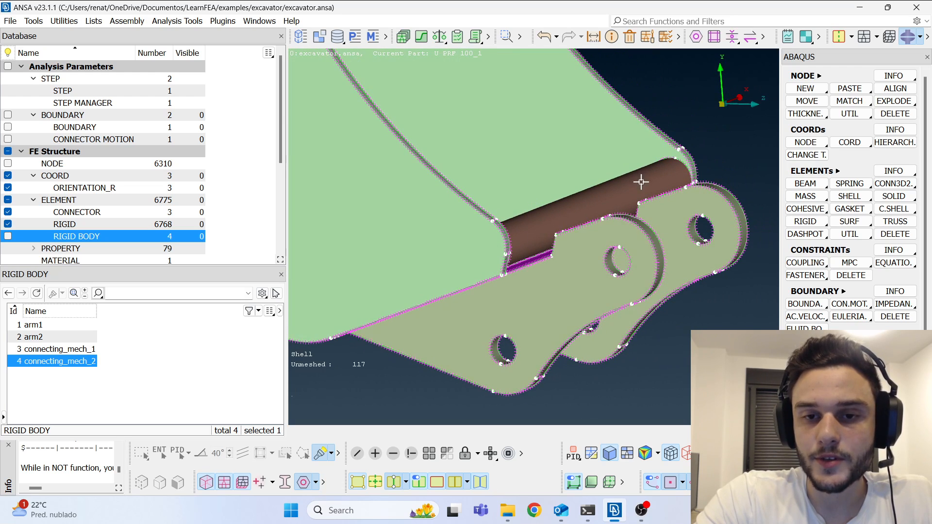
scroll(585, 181, "down", 6)
middle_click_drag(585, 181, 519, 254, "ctrl")
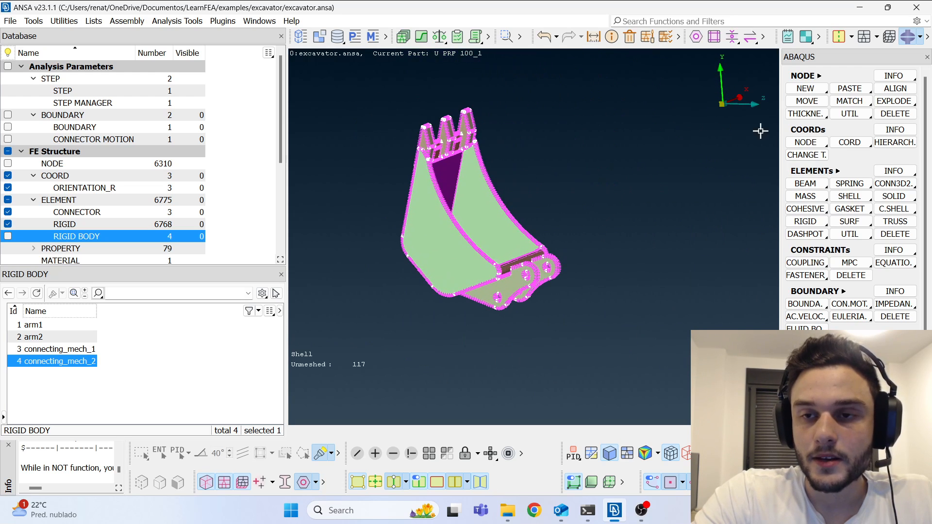
- Set the perimeter element length to 20 on all visible bucket macros
left_click(876, 38)
left_click(862, 55)
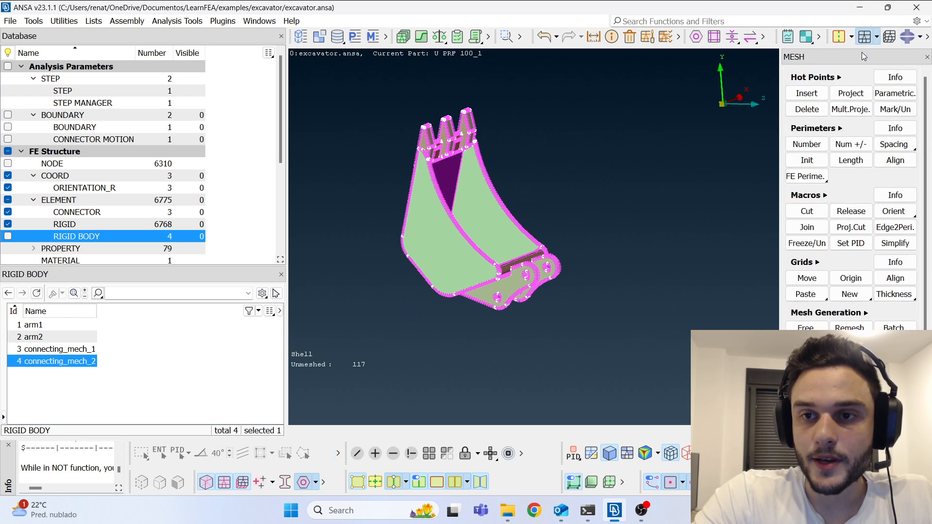
left_click(850, 144)
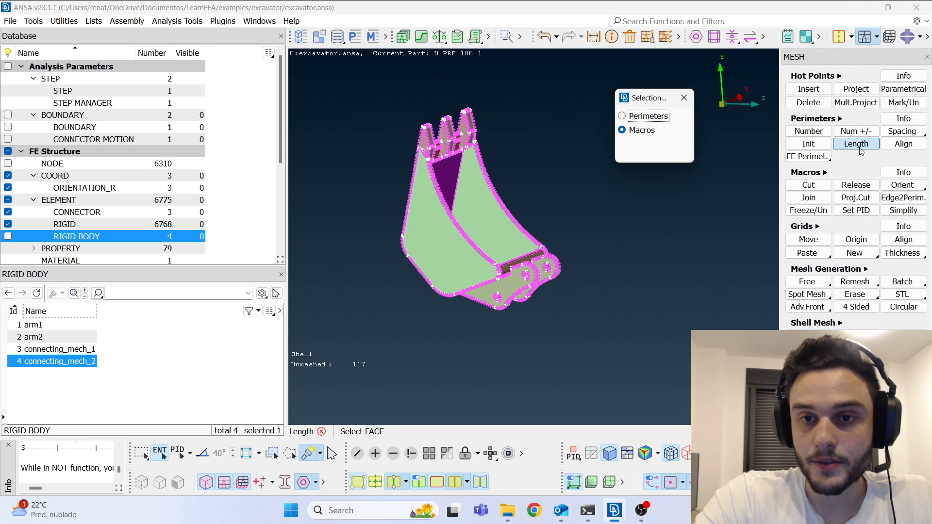
middle_click(583, 271)
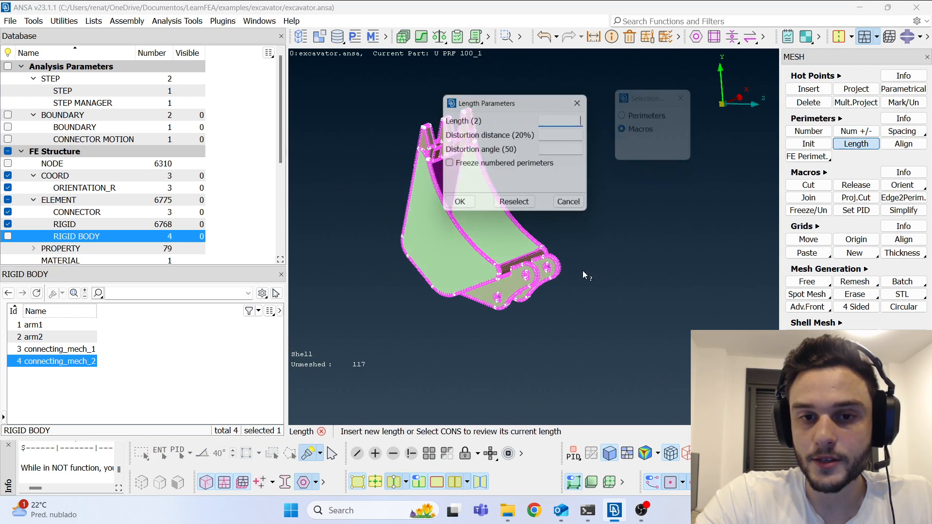
type("20")
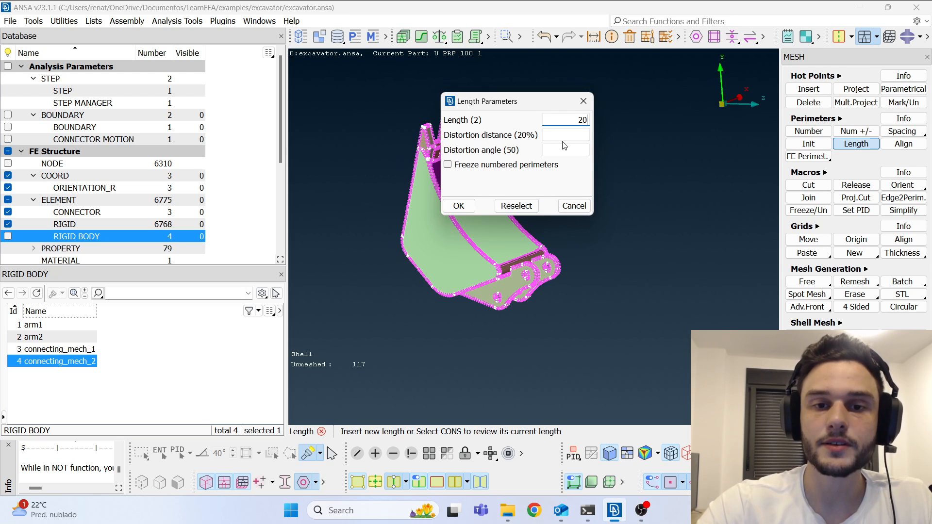
left_click(451, 207)
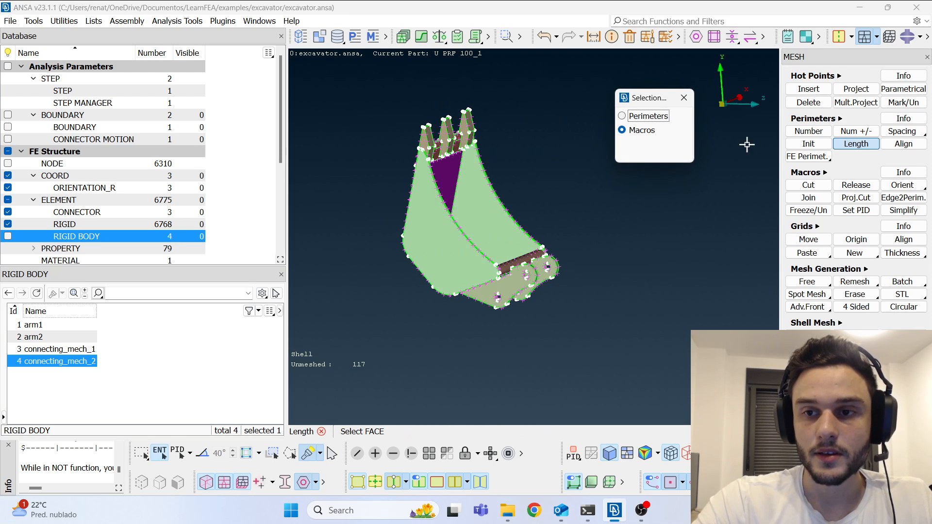
key("Escape")
- Generate a Free mesh on all the selected bucket faces
left_click(827, 286)
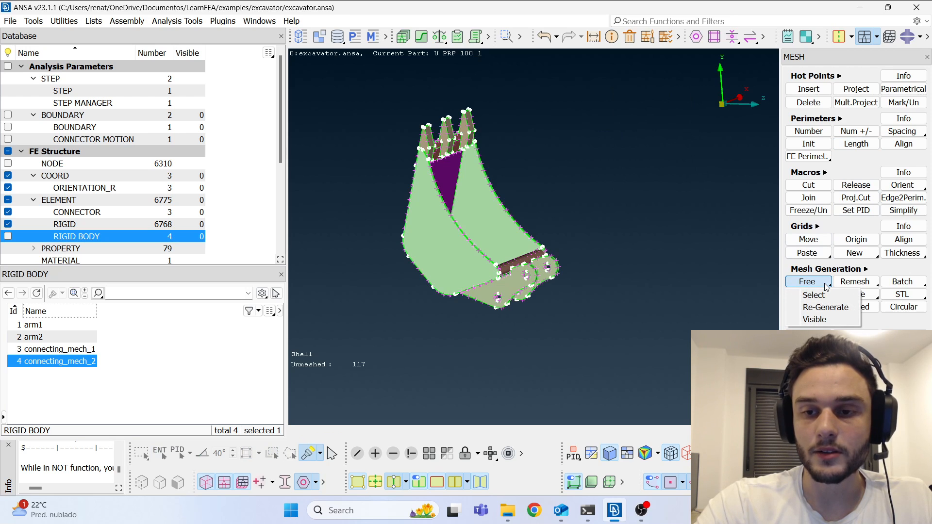
left_click(813, 295)
middle_click(467, 206)
scroll(478, 273, "up", 5)
left_click_drag(477, 272, 449, 236, "ctrl")
scroll(449, 237, "down", 5)
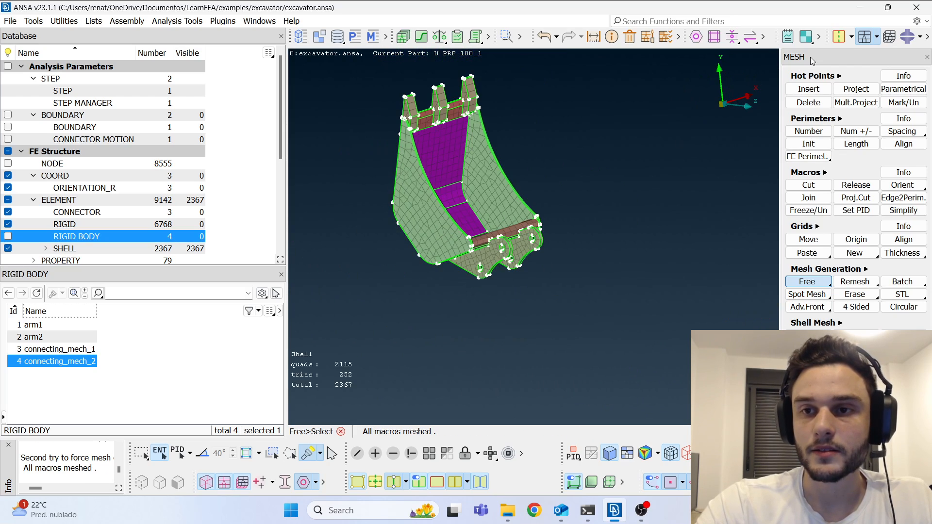
- Release the bucket's mesh from its geometry and hide the unmeshed faces
left_click(890, 39)
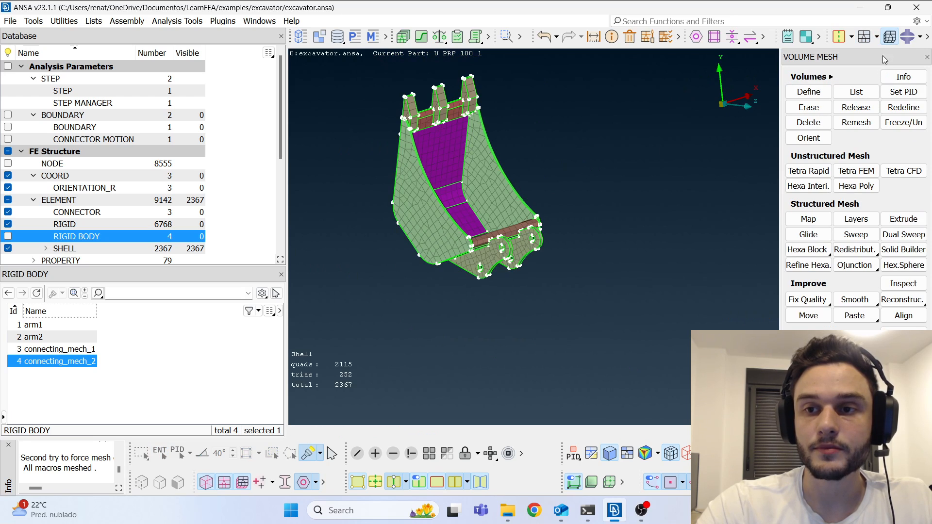
left_click(856, 108)
left_click_drag(335, 66, 669, 323)
middle_click(584, 240)
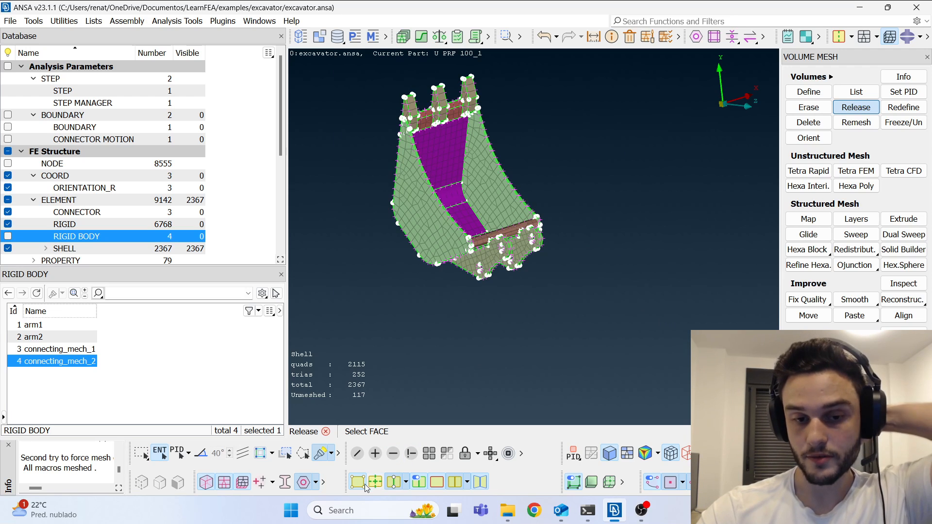
left_click(372, 483)
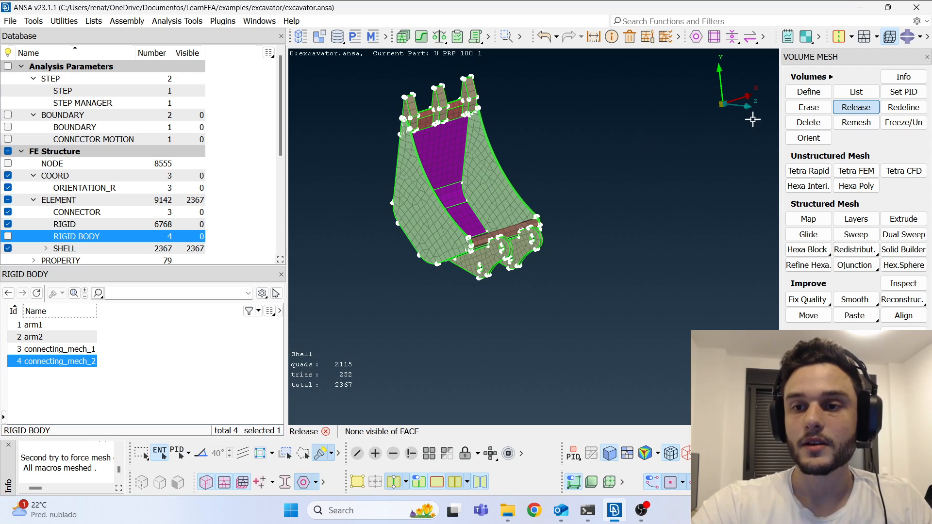
- Change the type of all the bucket's 2D elements from SHELL to R3D
left_click(911, 42)
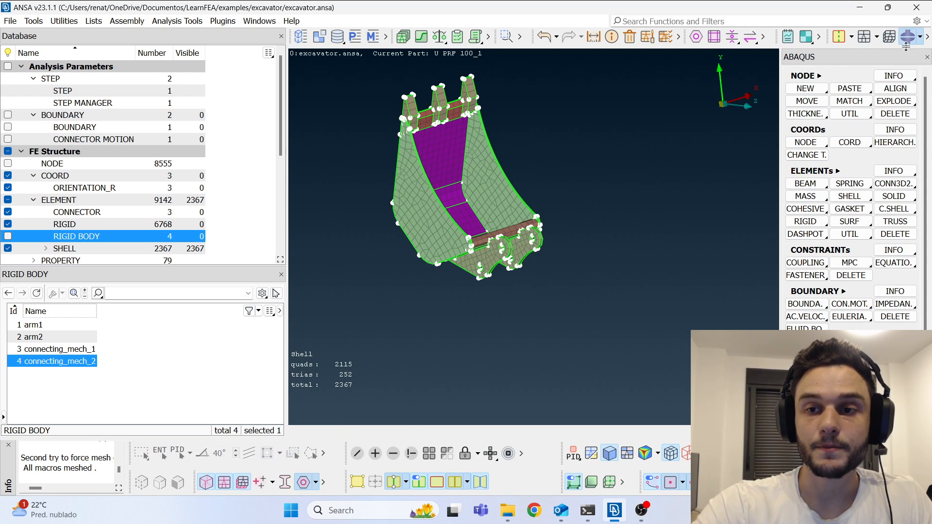
left_click(849, 234)
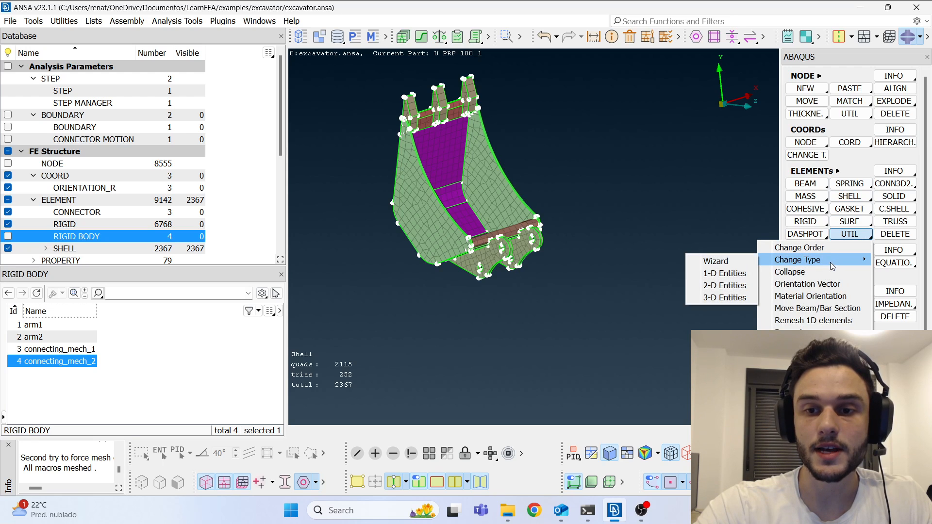
mouse_move(796, 260)
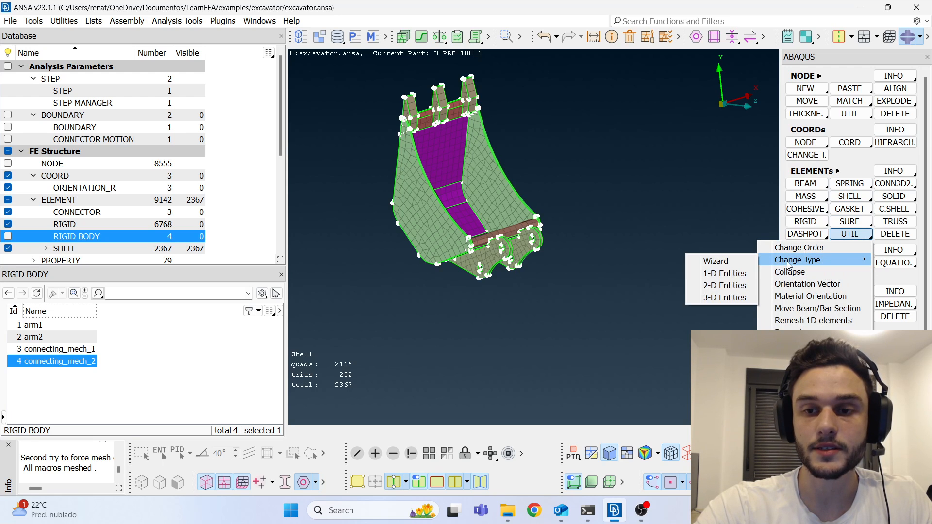
left_click(741, 285)
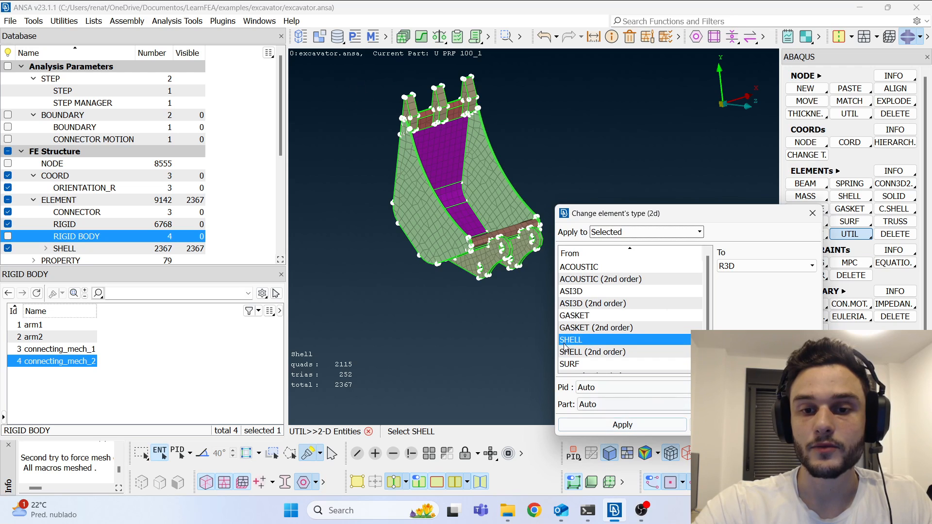
left_click_drag(342, 72, 592, 320)
middle_click(414, 142)
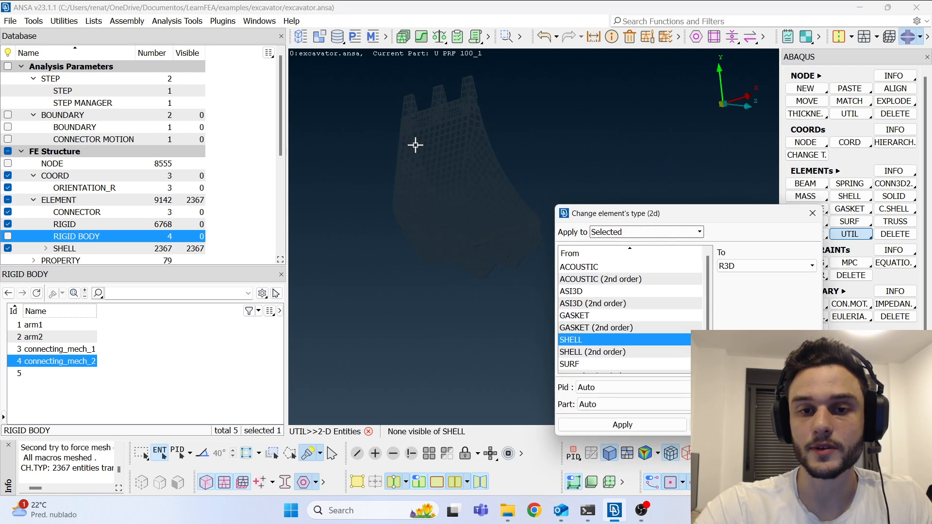
left_click(812, 213)
- Open the bucket's new unnamed rigid body for editing and name it pick_tool
scroll(81, 182, "down", 1)
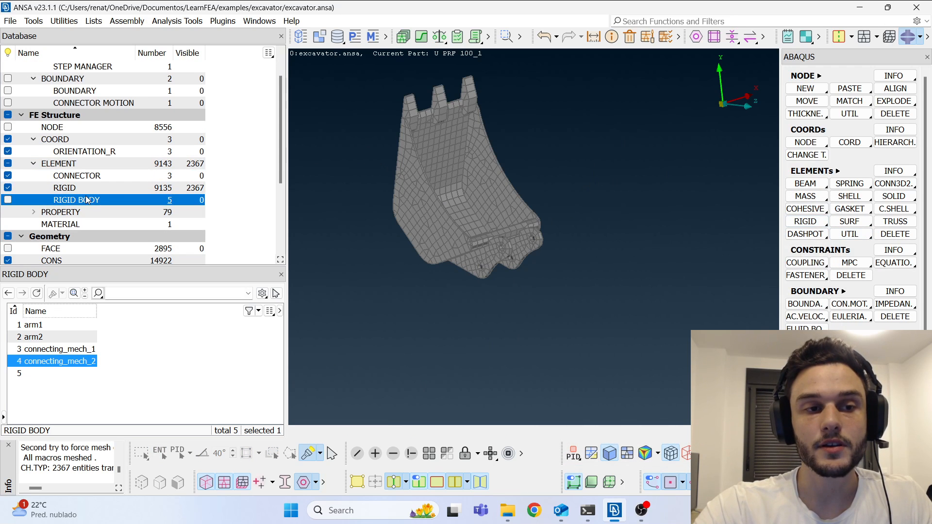
left_click(87, 200)
left_click(57, 375)
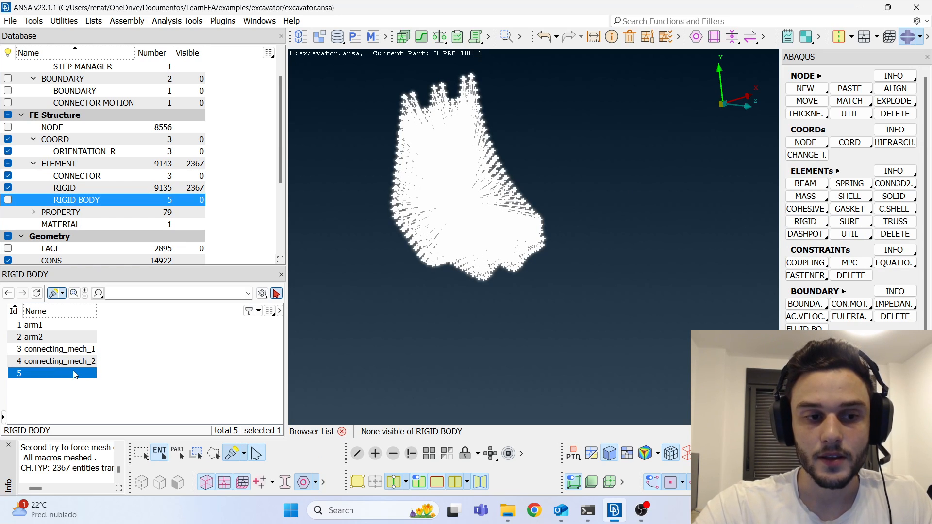
double_click(75, 374)
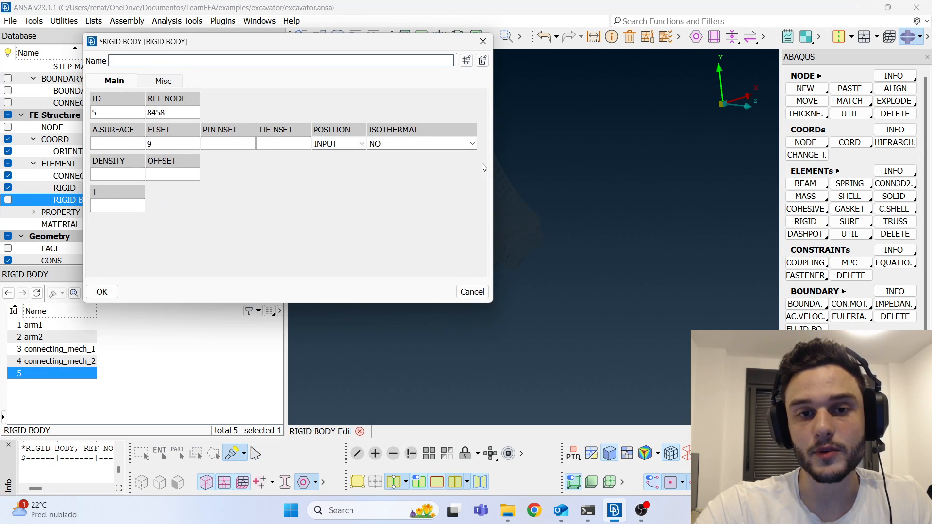
left_click_drag(380, 36, 841, 77)
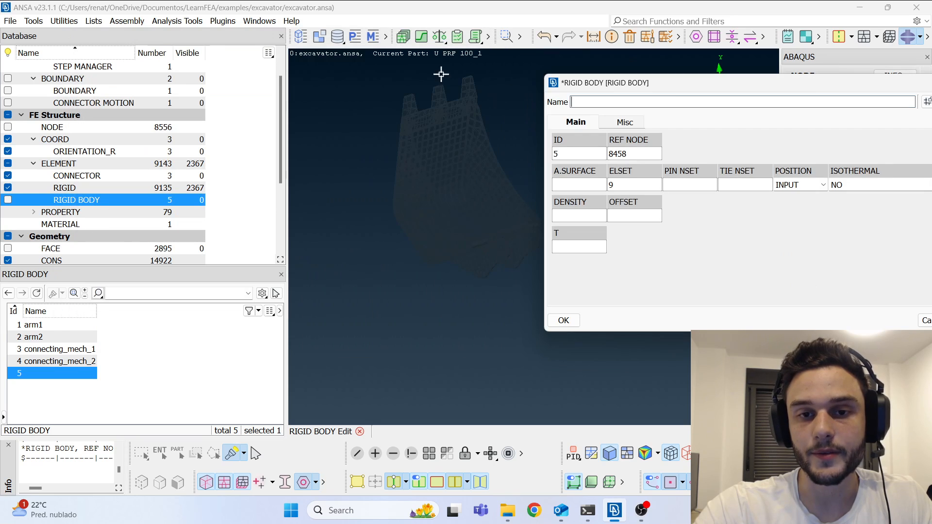
middle_click_drag(421, 154, 372, 209, "ctrl")
left_click_drag(373, 208, 386, 222, "ctrl")
left_click_drag(468, 227, 427, 258, "ctrl")
left_click(636, 102)
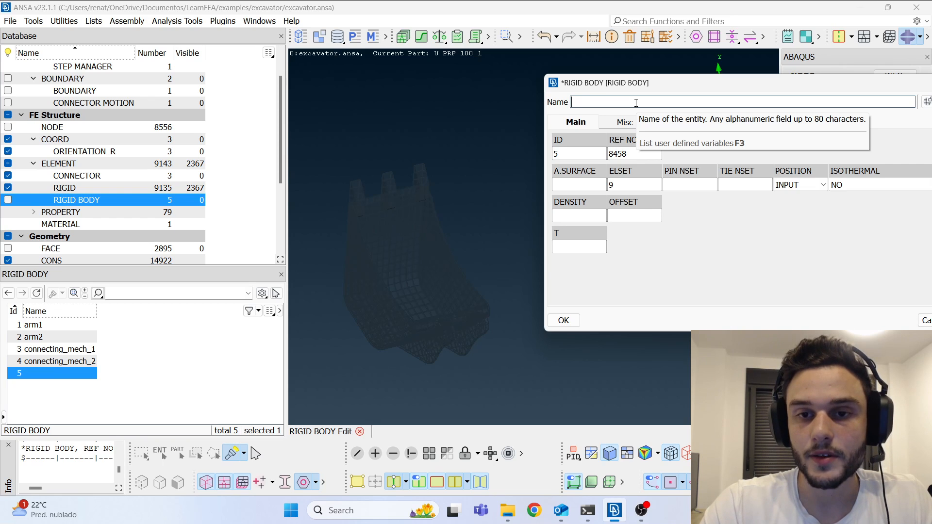
type("Too")
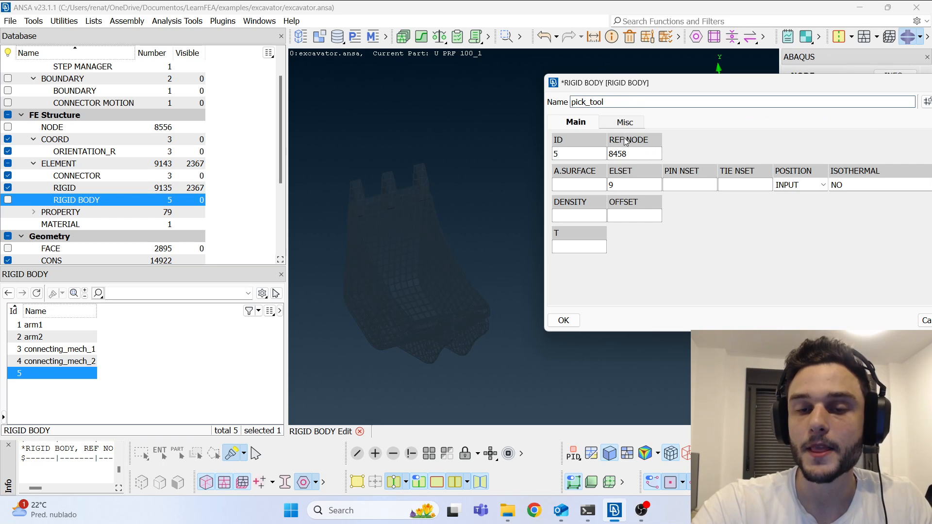
double_click(636, 154)
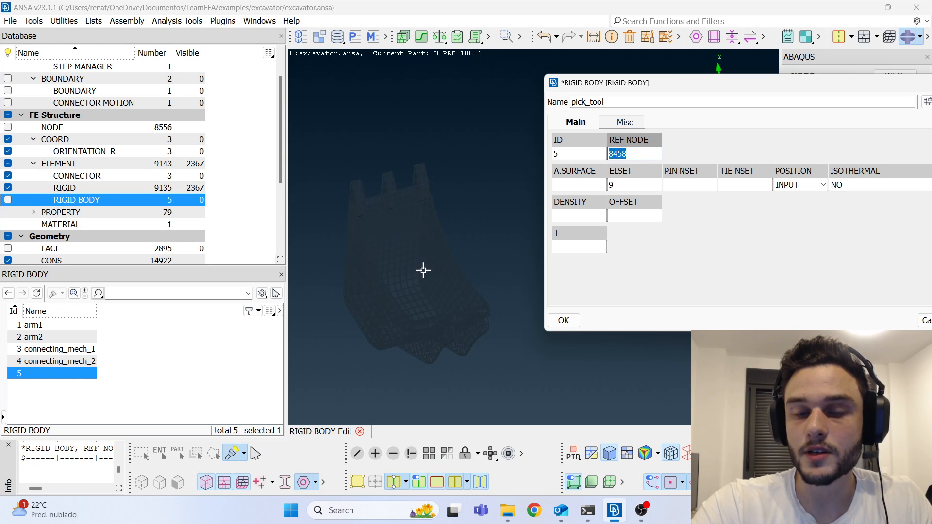
key("Tab")
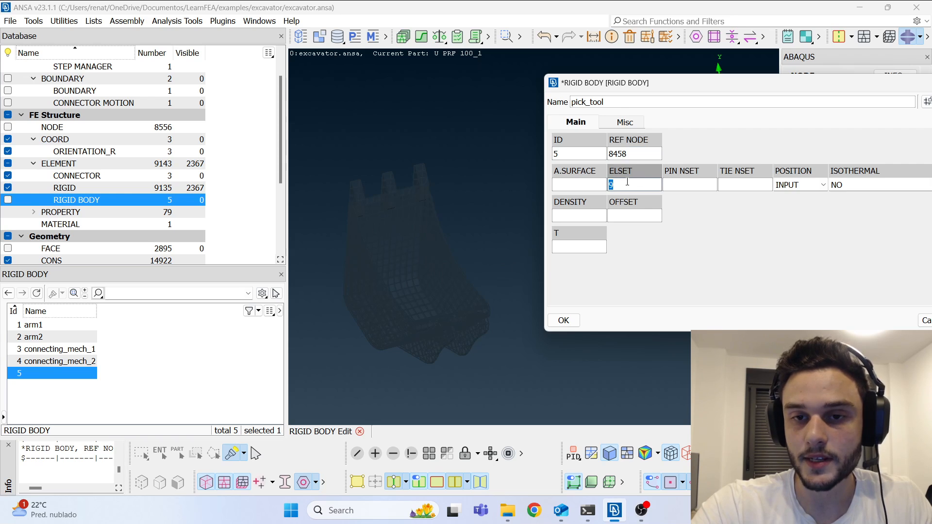
- Rename the pick_tool rigid body's element set as pick_tool_rigid_element and save both definitions
double_click(625, 100)
key("ctrl+c")
left_click(635, 188)
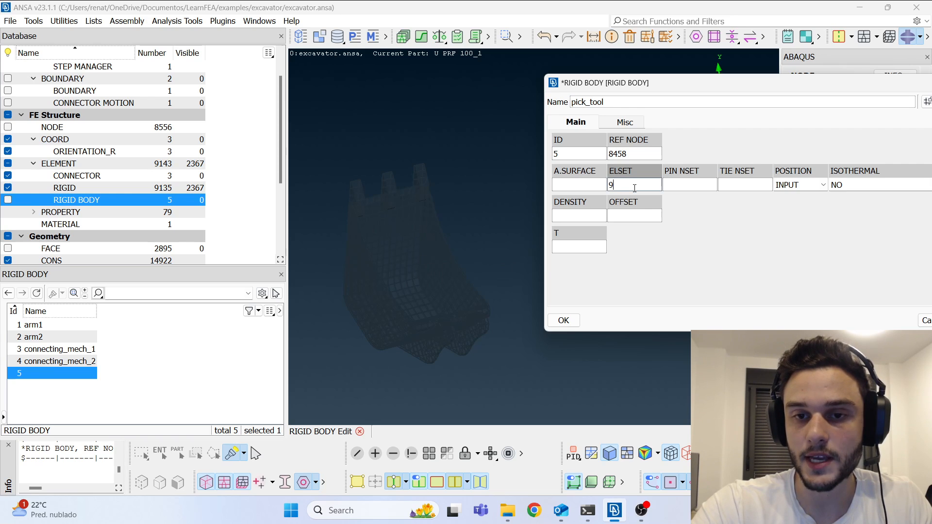
key("F2")
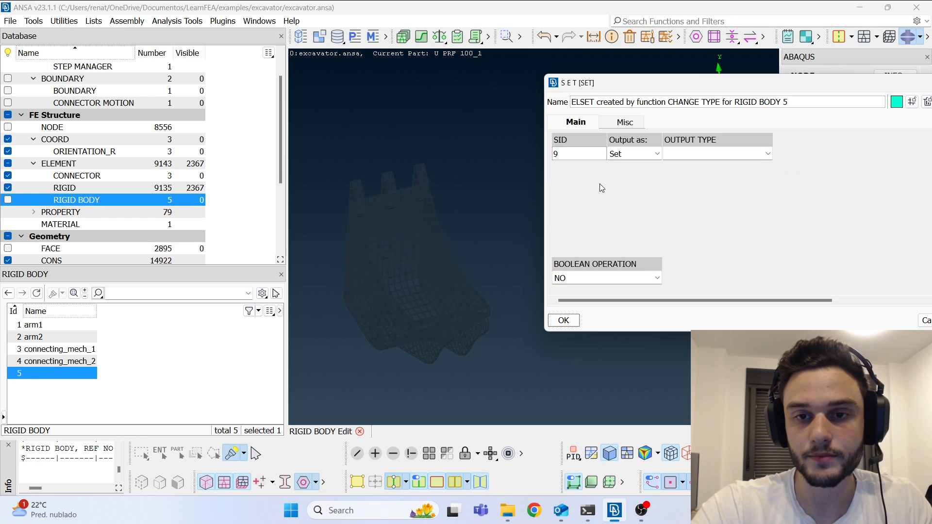
key("ctrl+a")
key("ctrl+v")
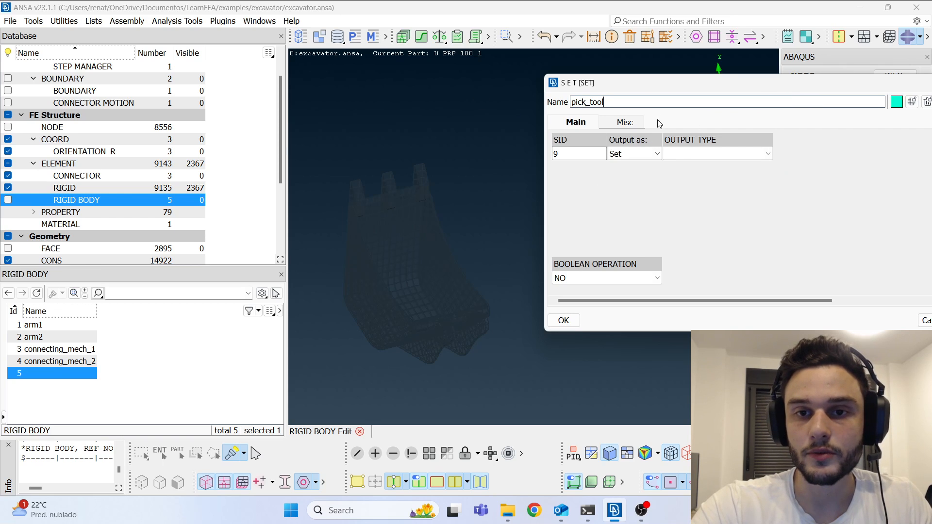
type("_rigid_element")
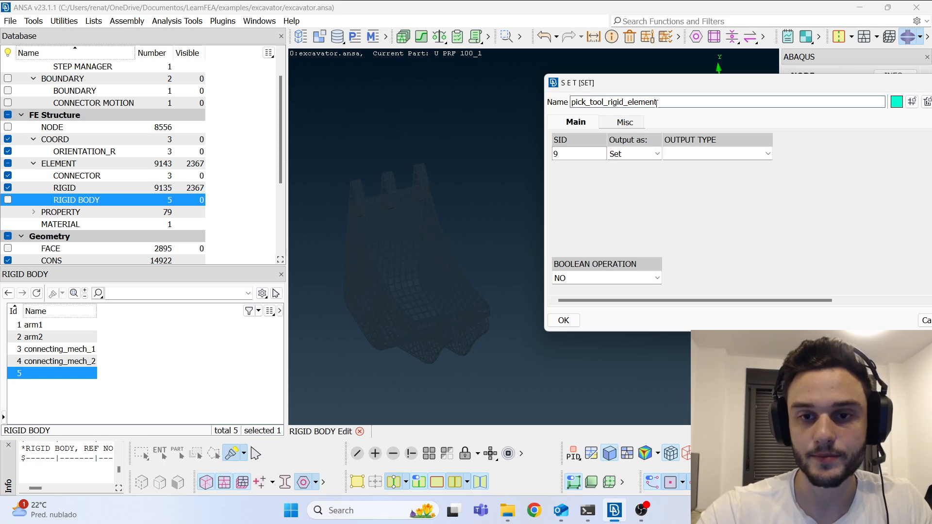
left_click(562, 320)
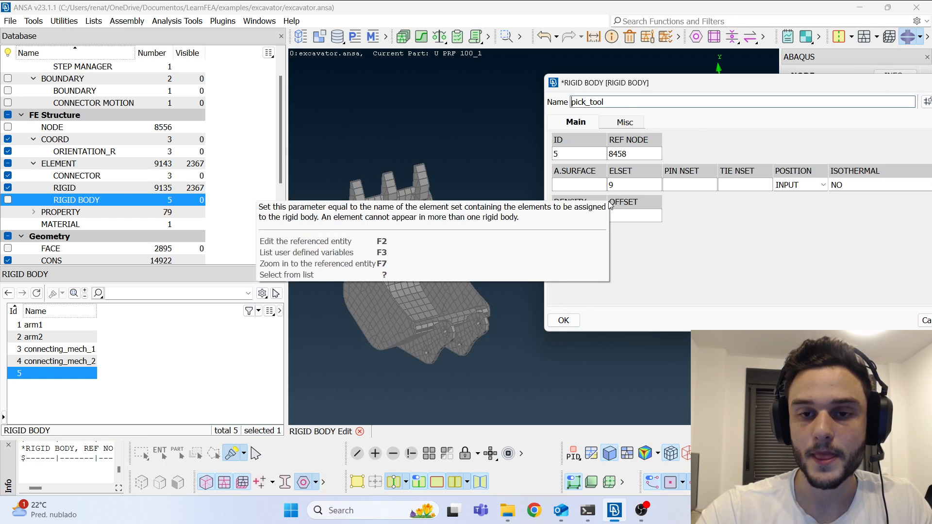
left_click(566, 321)
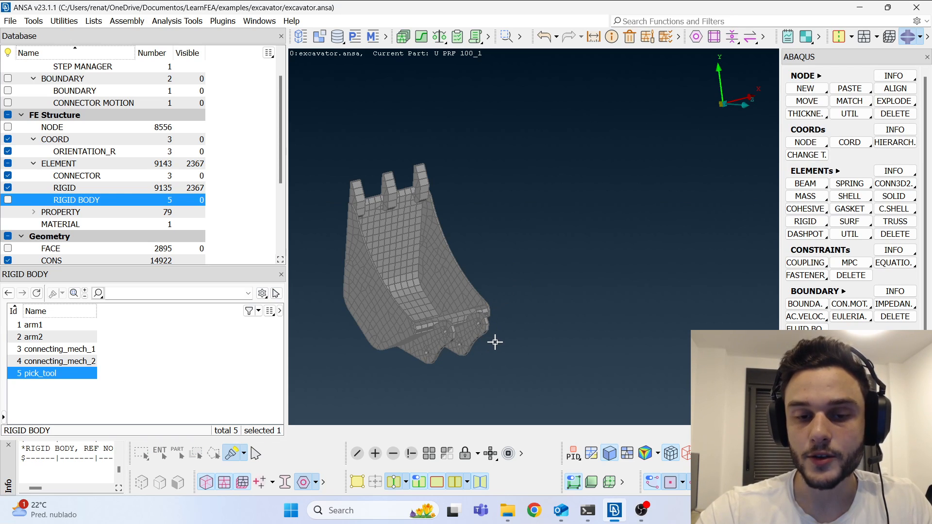
- Show the whole mechanism again and examine the pin holes where the bucket meets the arm and connecting links
left_click(431, 455)
scroll(577, 208, "down", 5)
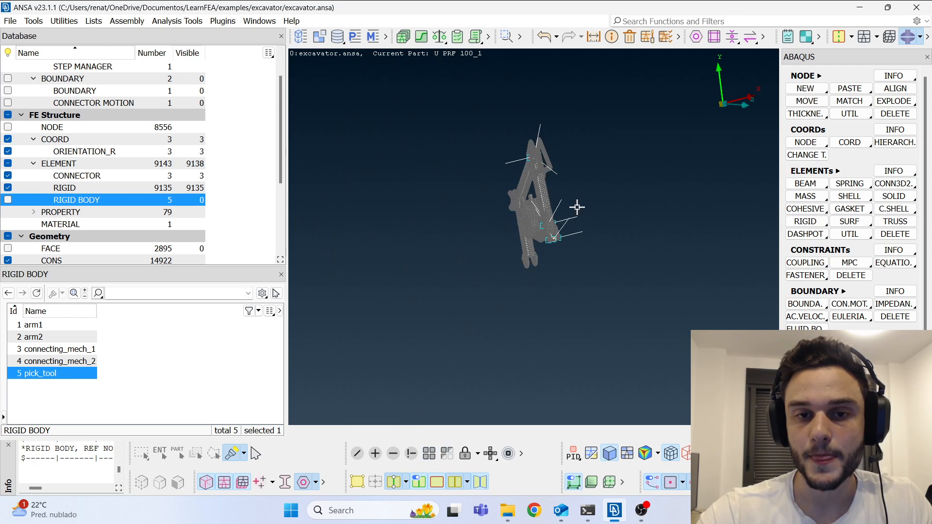
scroll(545, 229, "up", 5)
left_click_drag(546, 229, 569, 200, "ctrl")
scroll(506, 242, "up", 3)
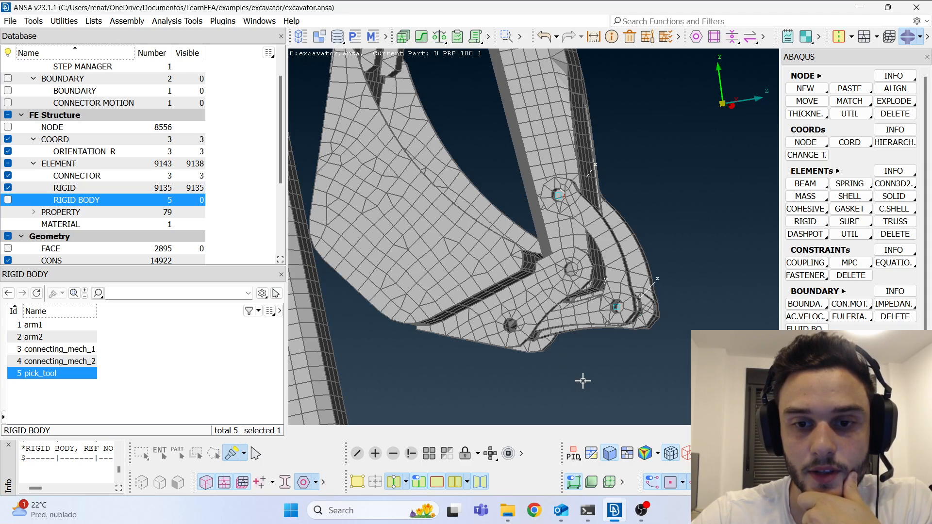
scroll(572, 374, "up", 5)
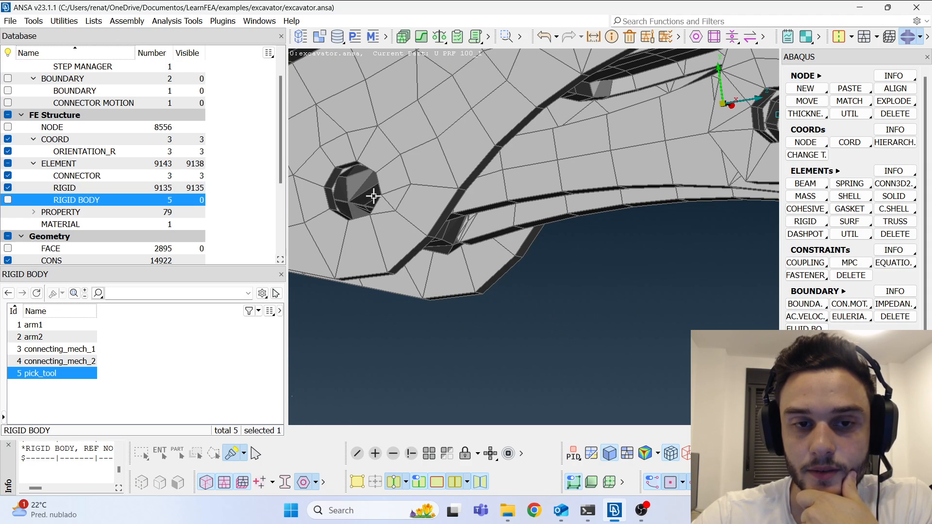
scroll(461, 380, "down", 3)
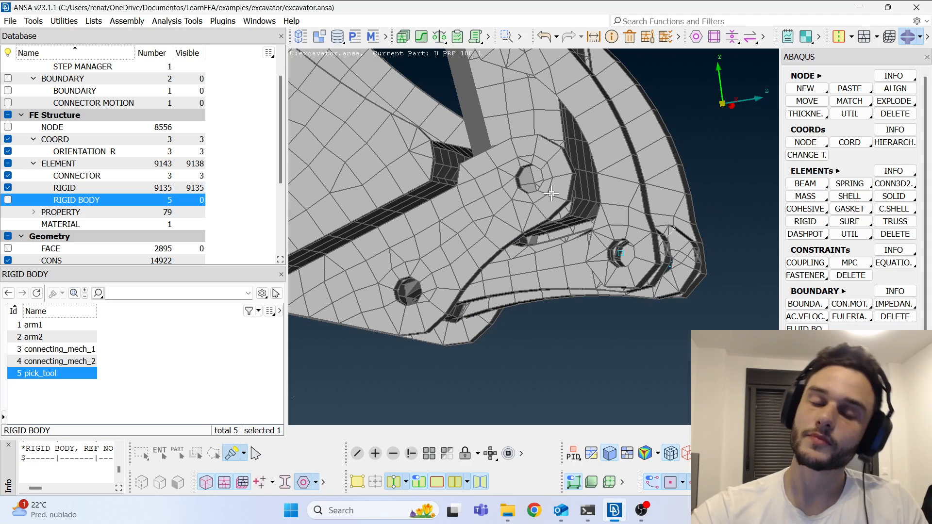
scroll(516, 234, "down", 5)
scroll(524, 217, "up", 8)
left_click_drag(523, 216, 502, 223, "ctrl")
scroll(547, 216, "down", 5)
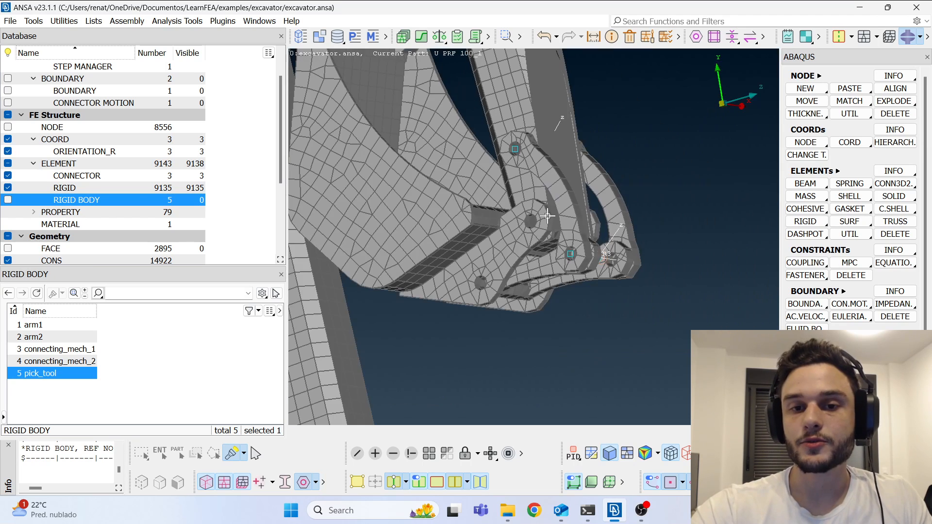
scroll(547, 216, "up", 3)
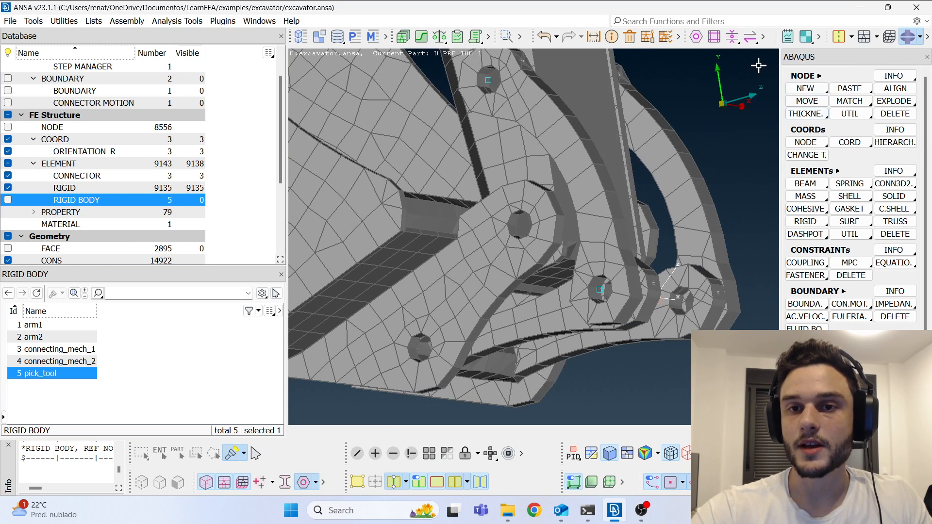
- Create a circle-centre point in the bucket's pin hole next to the arm, using the nodes on the hole's edge
left_click(844, 38)
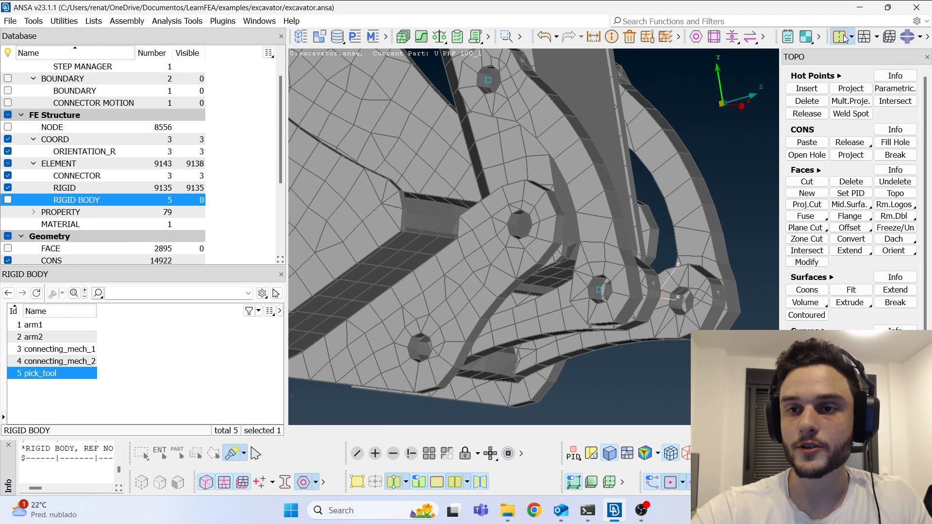
key("alt+Tab")
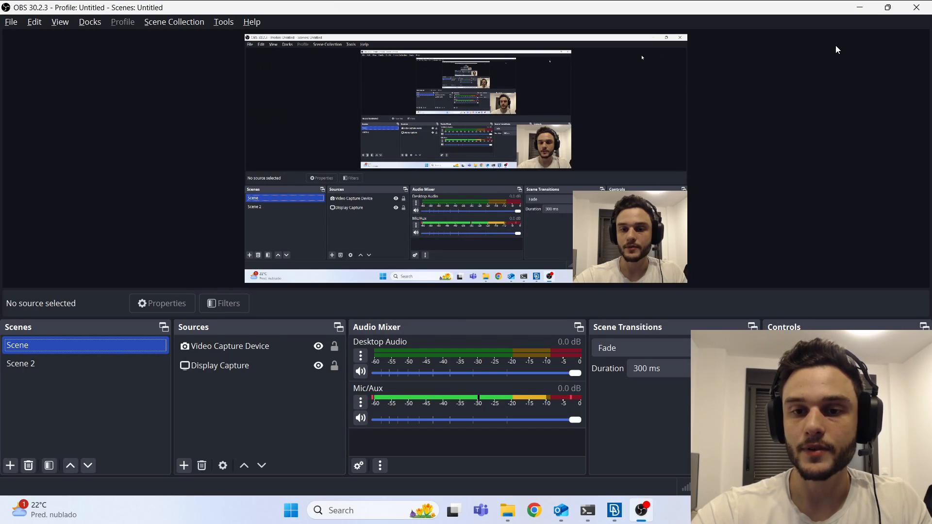
key("alt+Tab")
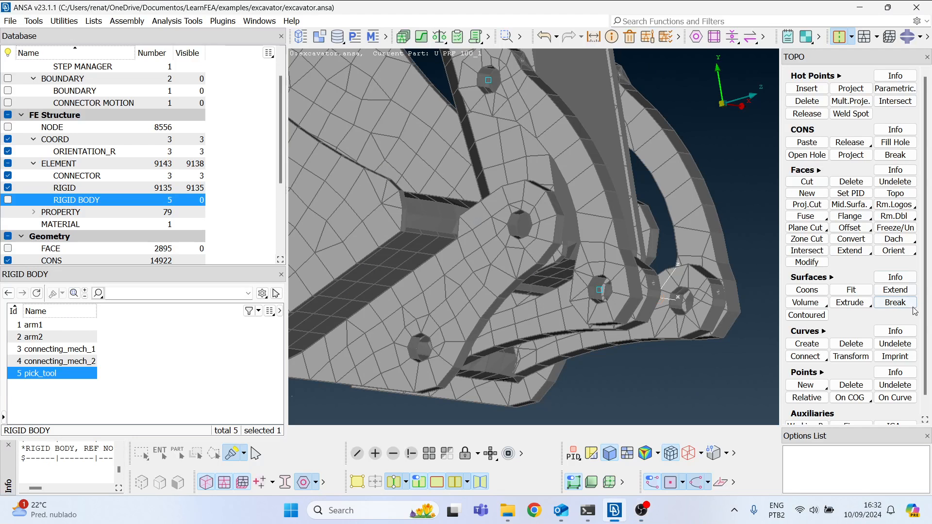
left_click(861, 399)
left_click(854, 434)
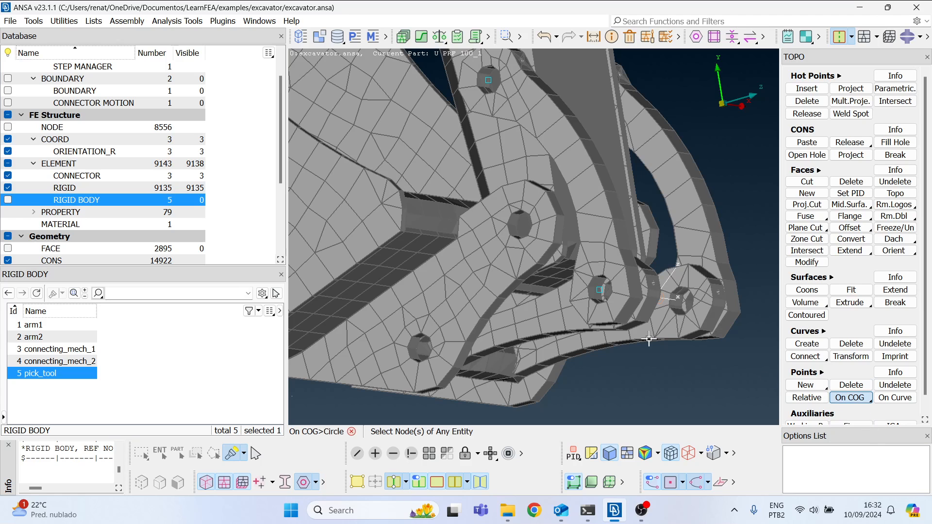
scroll(523, 232, "up", 5)
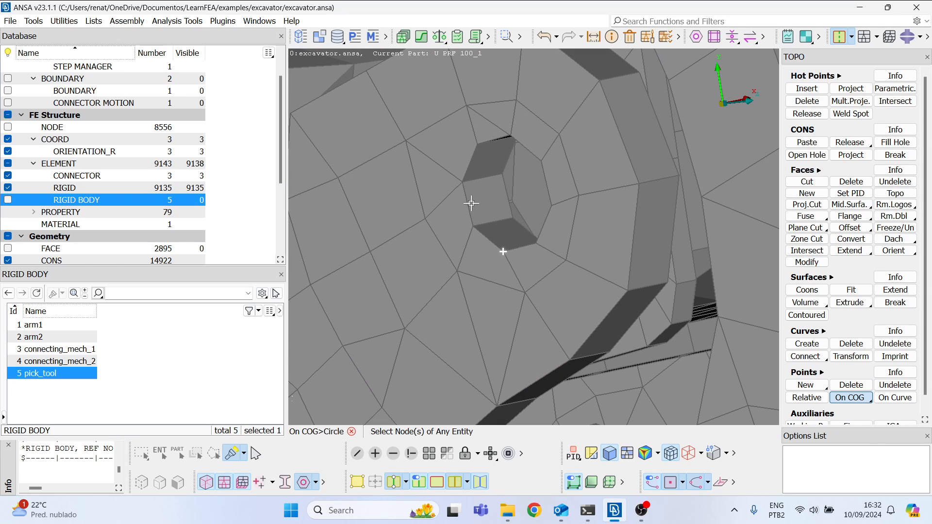
left_click(510, 137)
middle_click(548, 266)
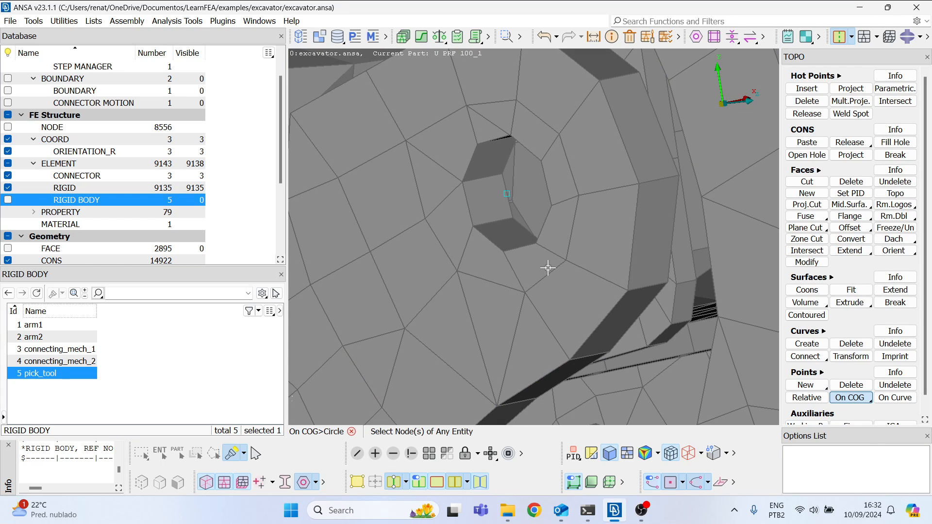
- Create a matching circle-centre point in the bucket's pin hole on the opposite side of the arm
scroll(509, 249, "down", 5)
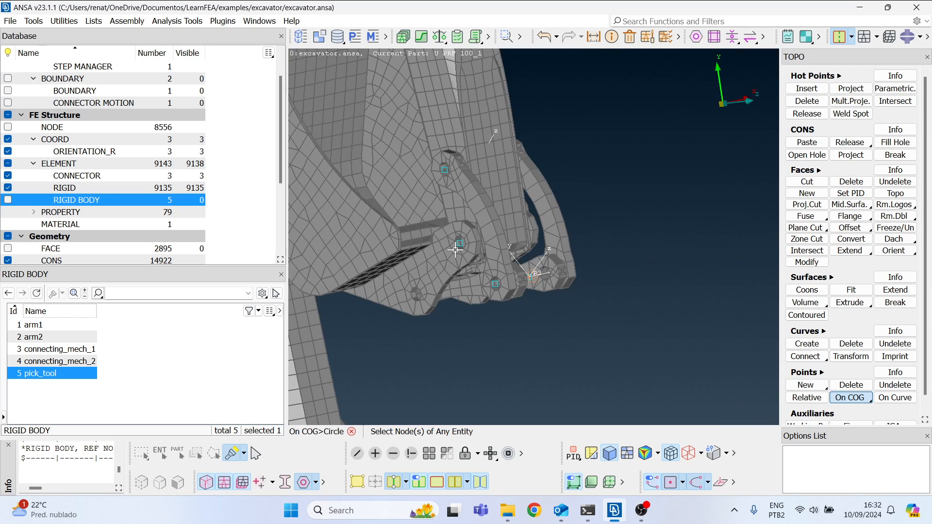
scroll(540, 241, "up", 5)
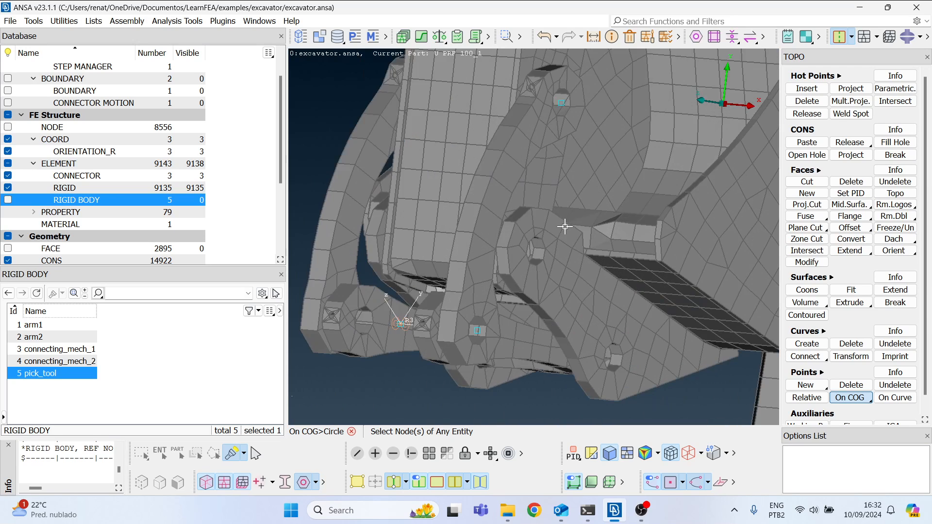
left_click(537, 281)
middle_click(537, 281)
- Create a centre-of-gravity point midway between the centre points of the bucket's two opposite arm pin holes
right_click(850, 401)
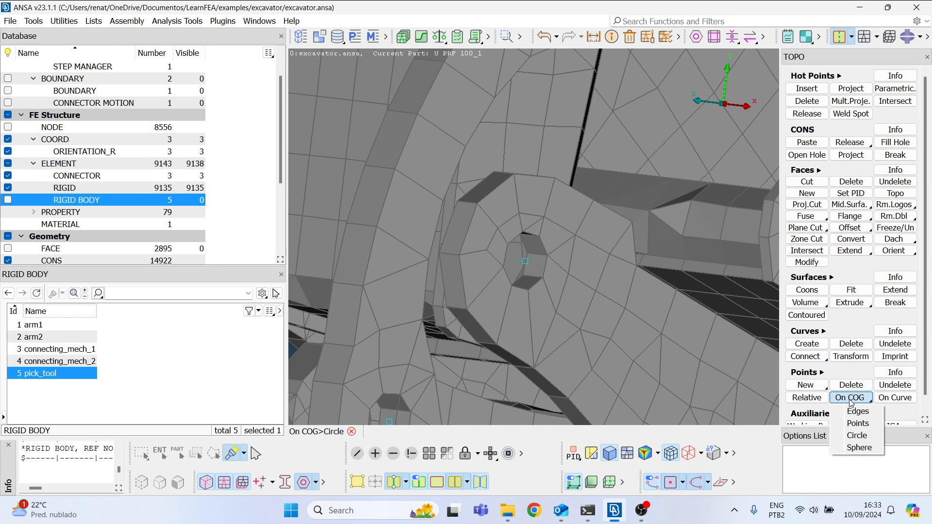
left_click(858, 423)
left_click(522, 260)
scroll(577, 277, "down", 5)
left_click_drag(589, 283, 658, 288, "ctrl")
scroll(441, 273, "up", 5)
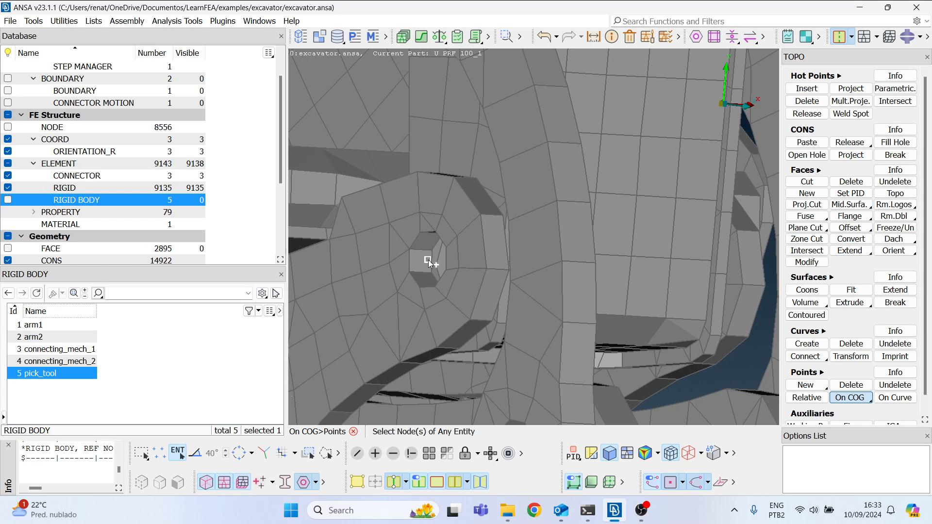
left_click(429, 262)
middle_click(432, 268)
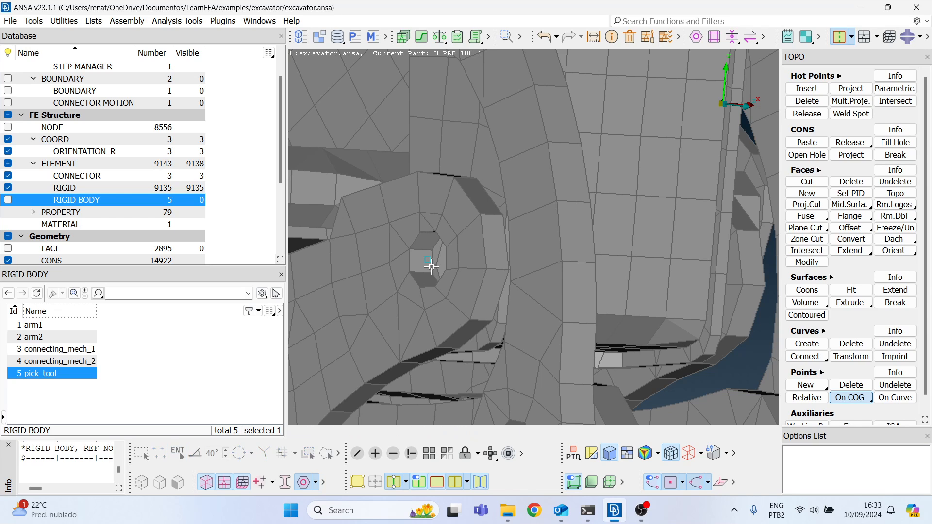
- Hide the RIGID elements so that the bucket's three new joint points are exposed
left_click(8, 189)
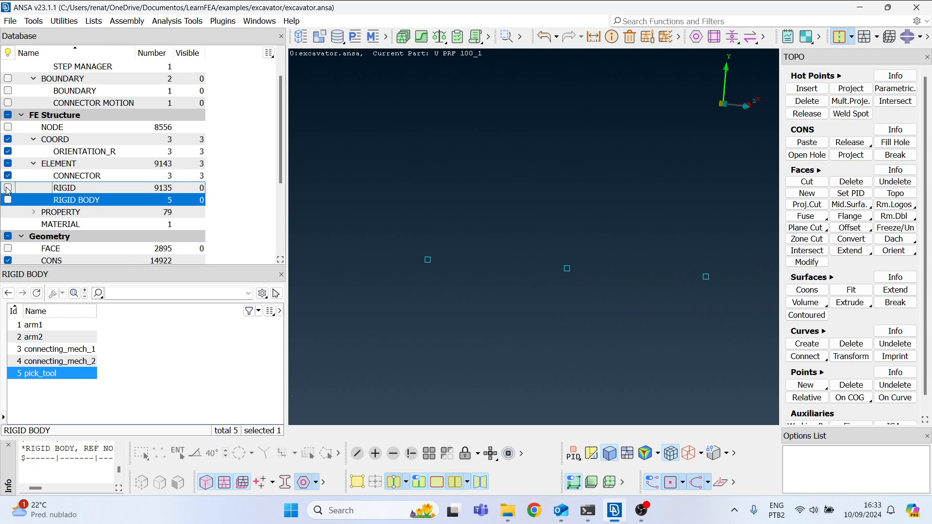
middle_click_drag(671, 273, 645, 251, "ctrl")
left_click_drag(508, 243, 511, 262, "ctrl")
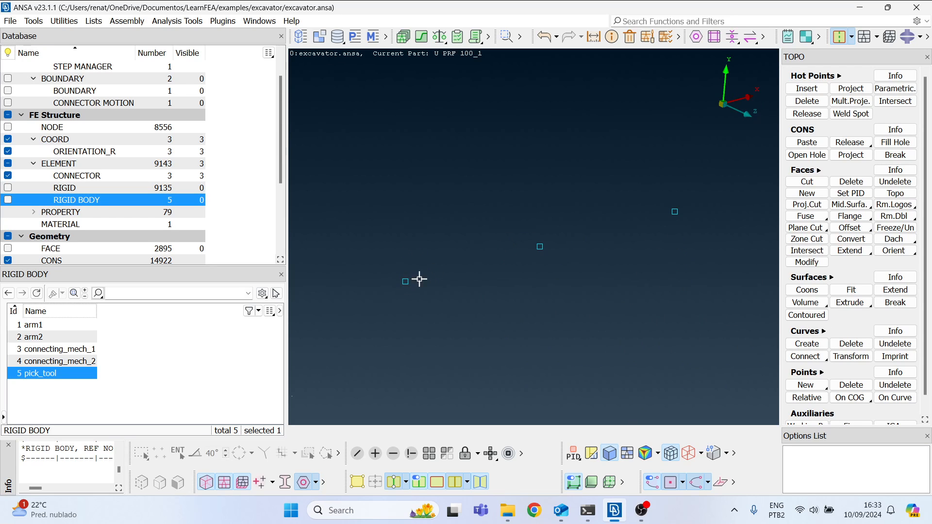
scroll(525, 252, "down", 2)
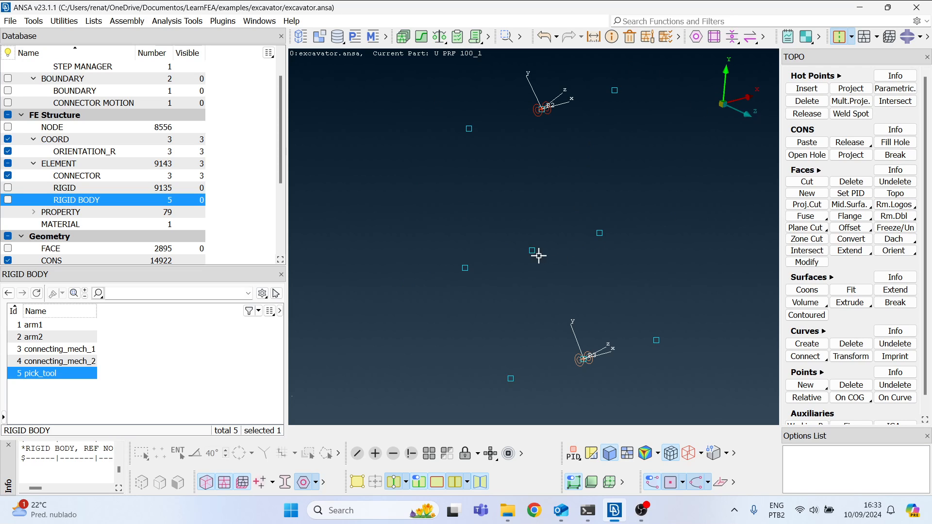
scroll(531, 253, "up", 2)
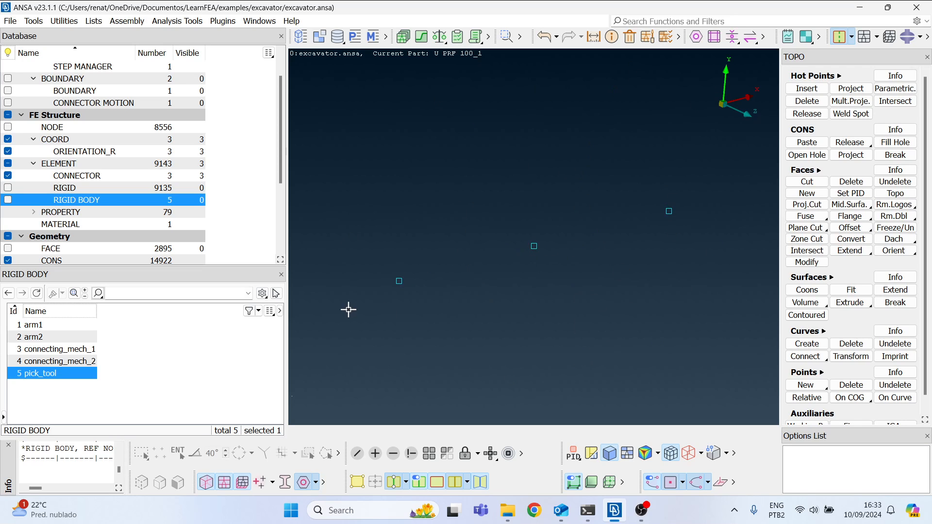
- Create a local rectangular coordinate system at the bucket's midpoint joint point, aimed at the pin hole centre point on the positive X side
middle_click_drag(655, 218, 647, 193, "ctrl")
left_click_drag(561, 216, 562, 219, "ctrl")
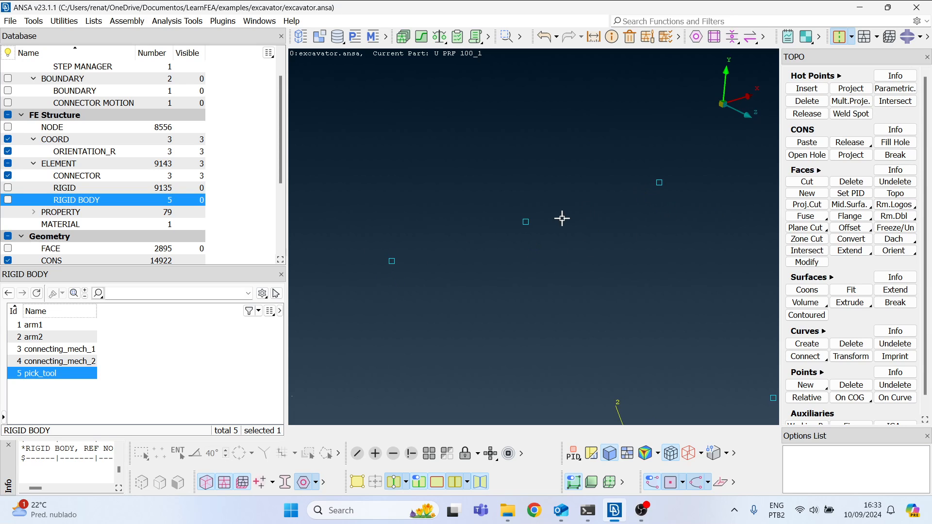
left_click(911, 40)
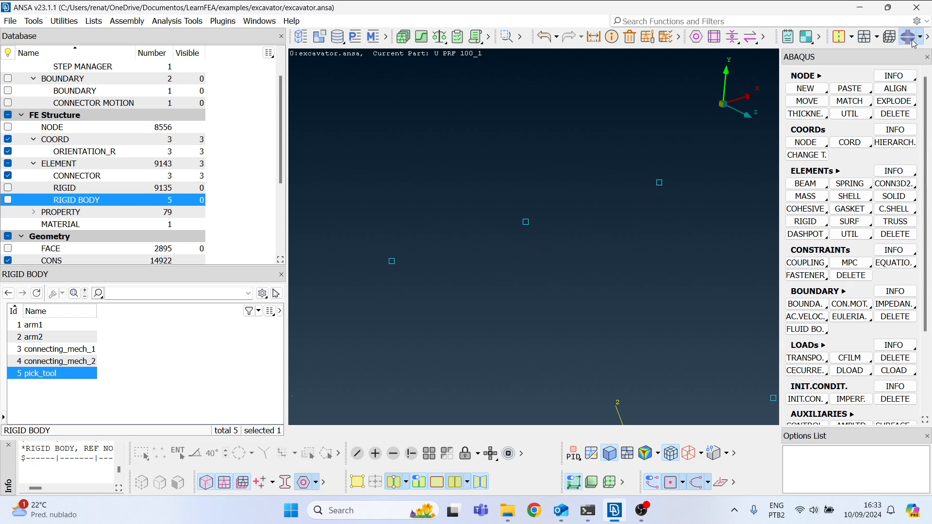
left_click(849, 143)
left_click(859, 154)
left_click(526, 222)
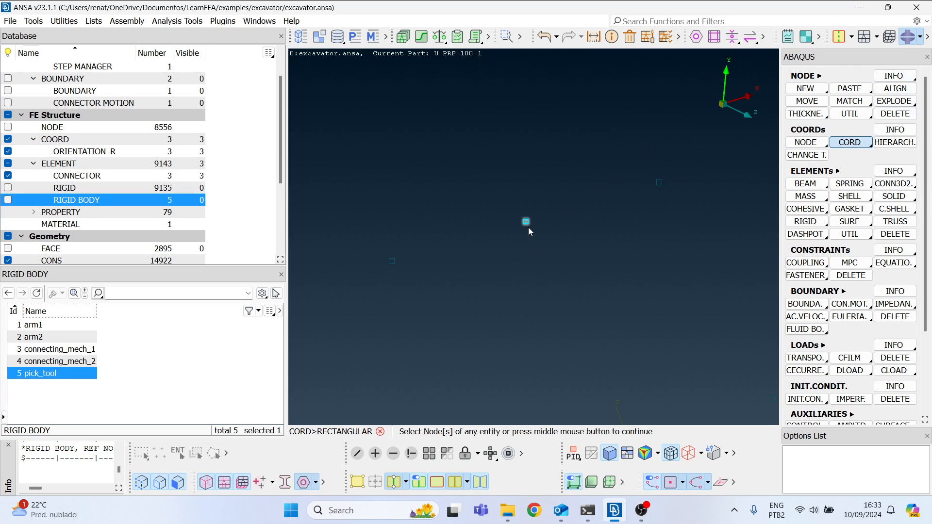
left_click(656, 188)
middle_click(657, 186)
- Rotate the new coordinate system by -90 about rotation axis 2 and save it
left_click(129, 252)
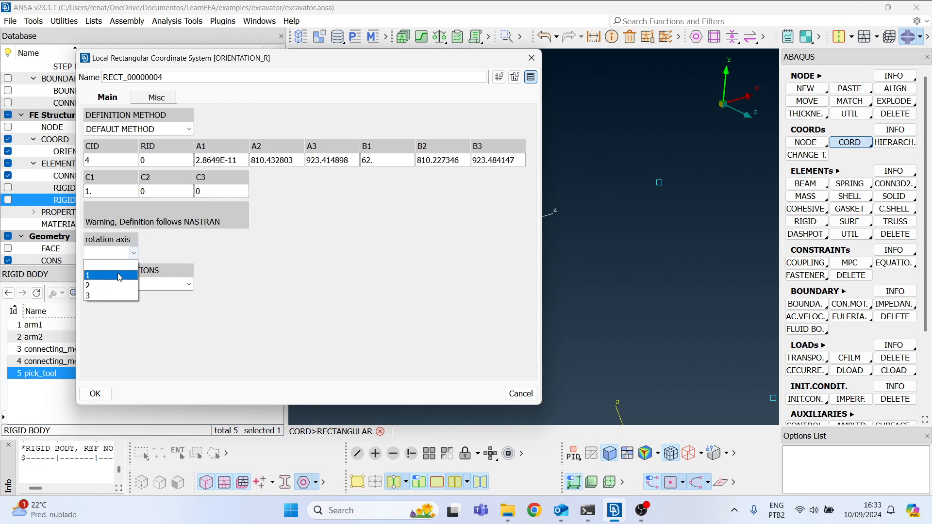
left_click(112, 286)
type("-90")
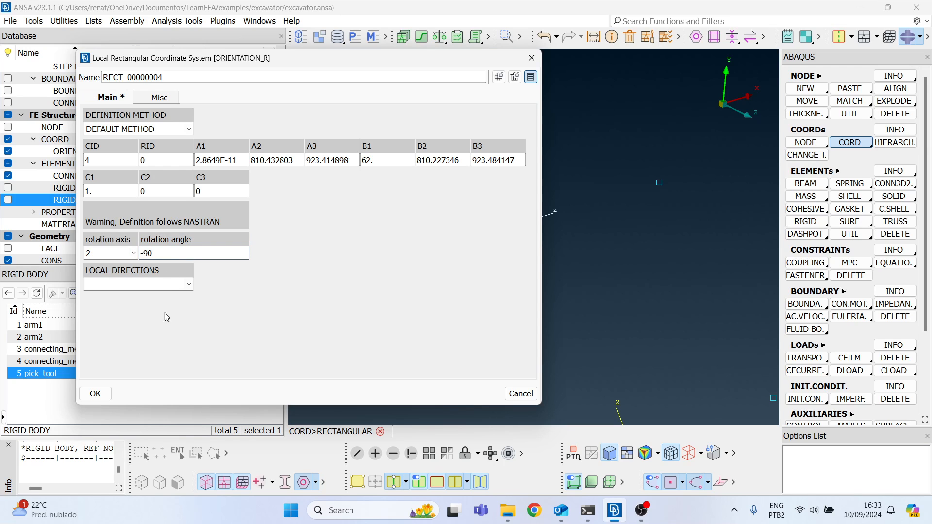
left_click(95, 394)
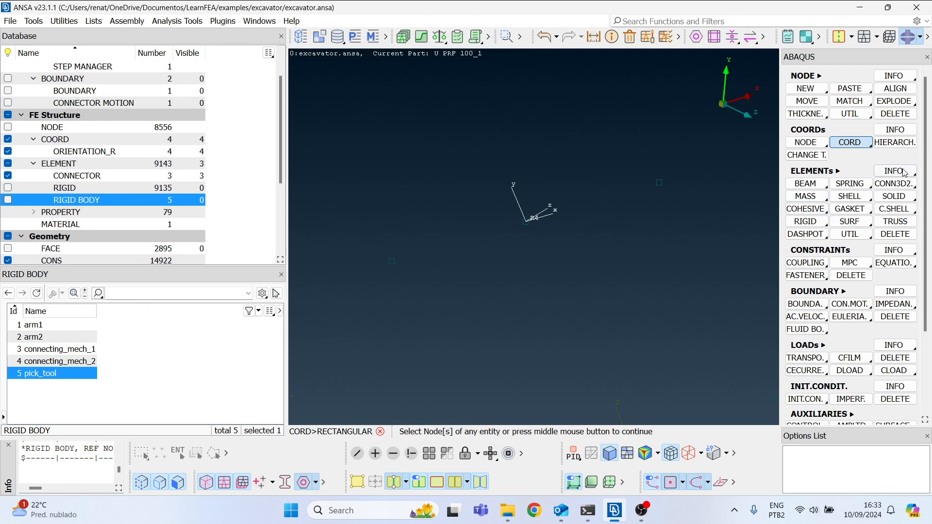
- Define a two-node CONN3D2 connector from the bucket's midpoint joint point to the pin hole centre point on the positive X side
left_click(902, 185)
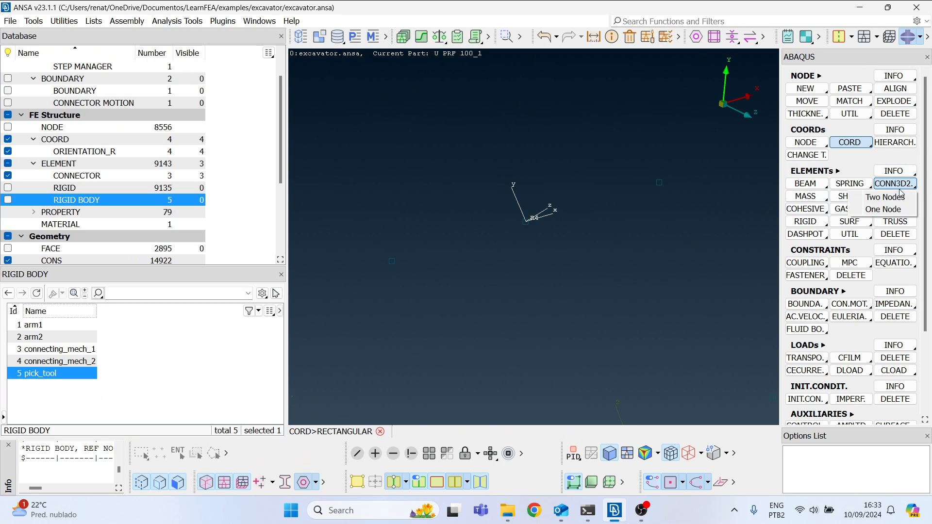
left_click(886, 197)
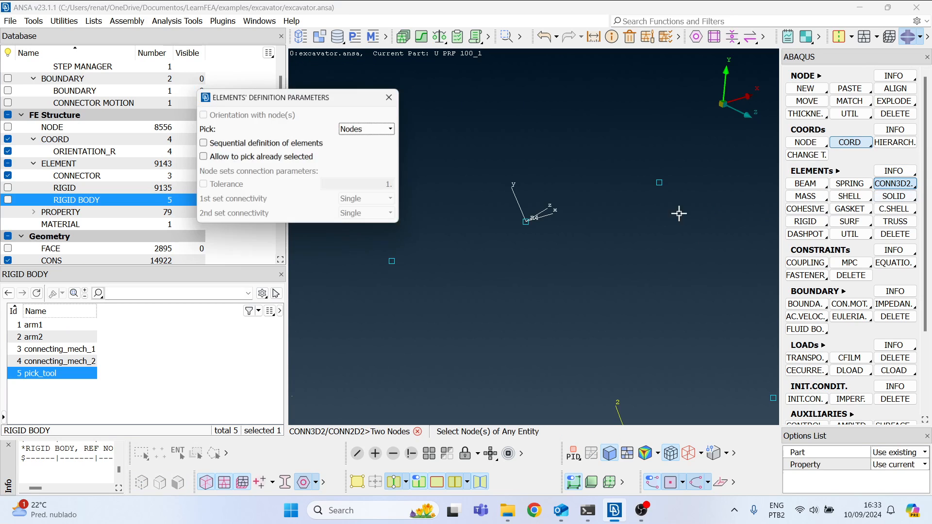
left_click(526, 221)
left_click(659, 184)
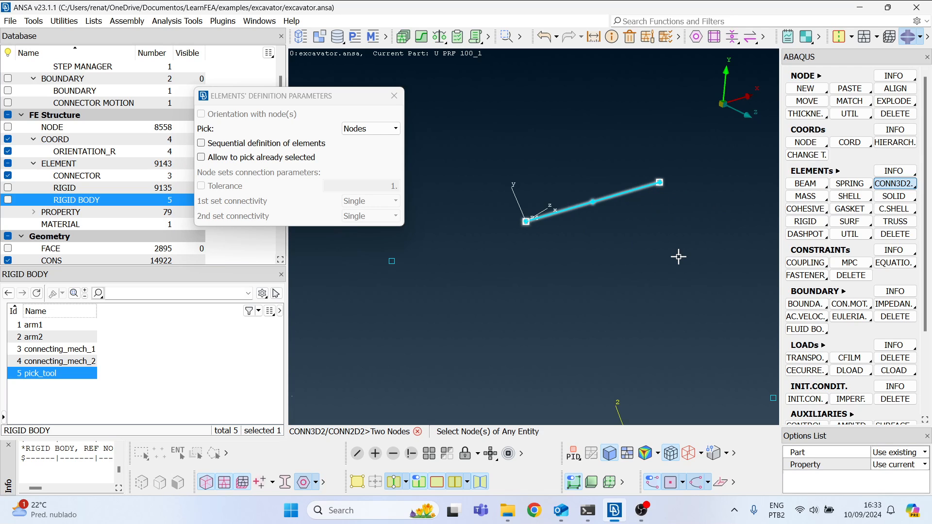
key("alt+Tab")
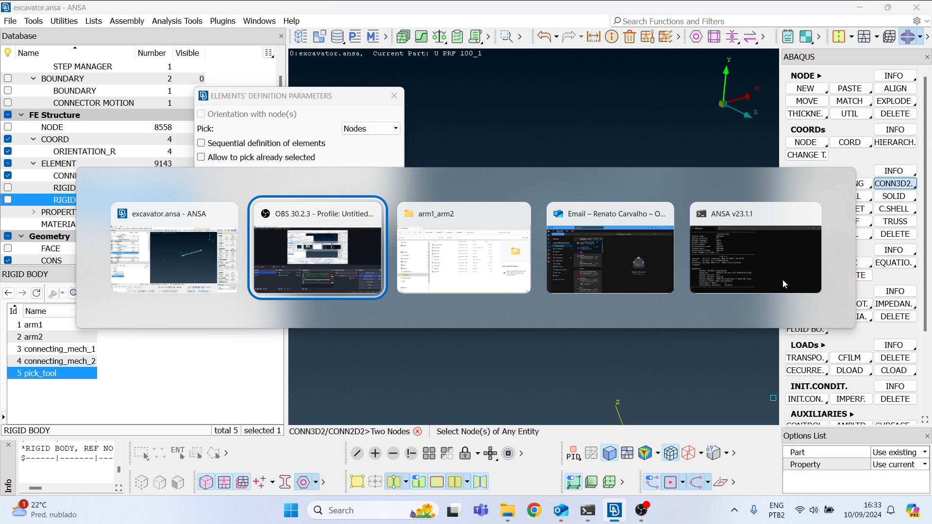
key("alt+Tab")
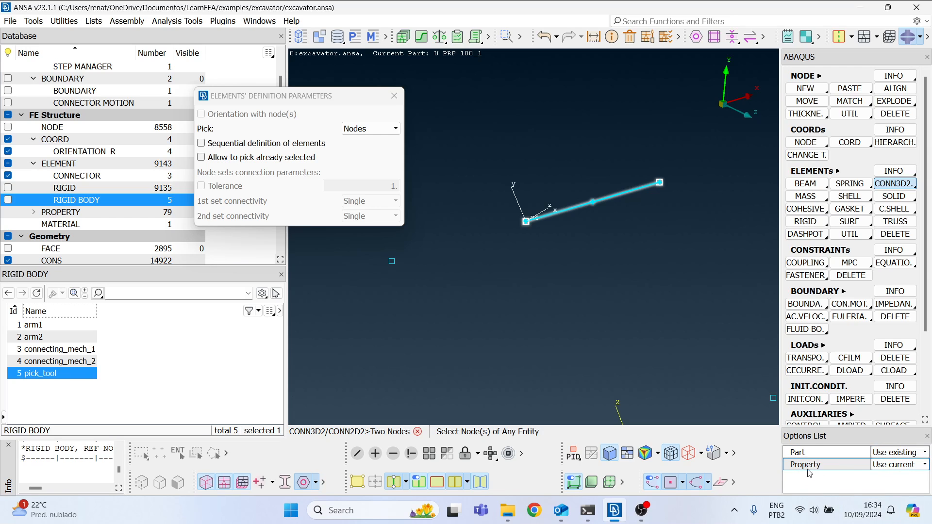
- Set the connector's property option to Ask always and place the connector in the connectors part
left_click(900, 464)
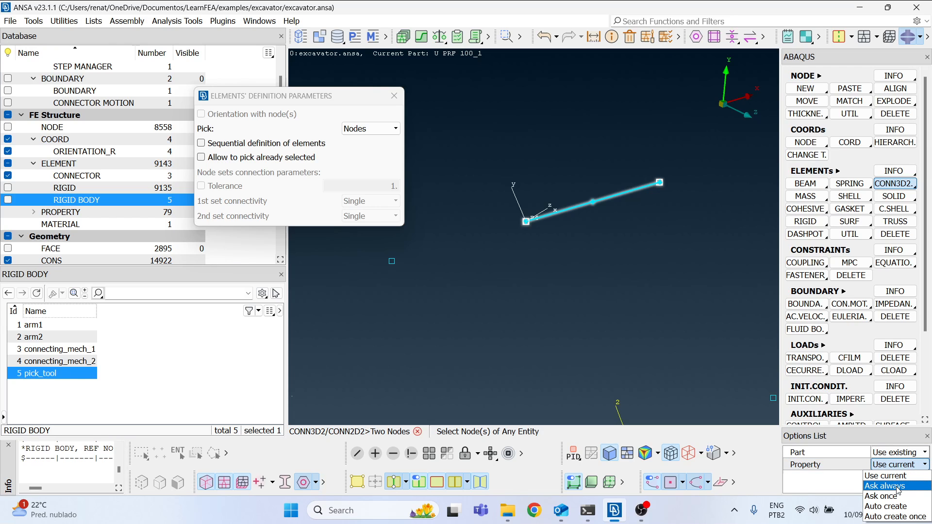
left_click(897, 486)
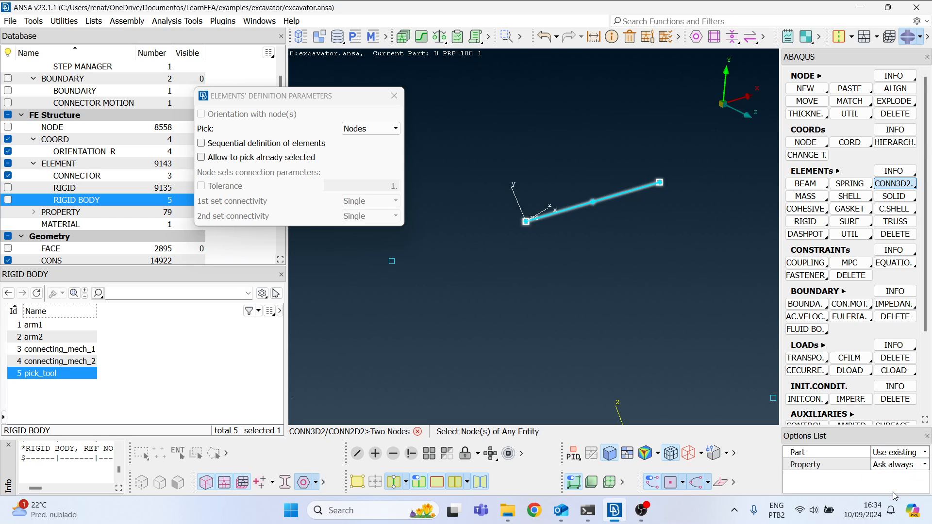
middle_click(523, 288)
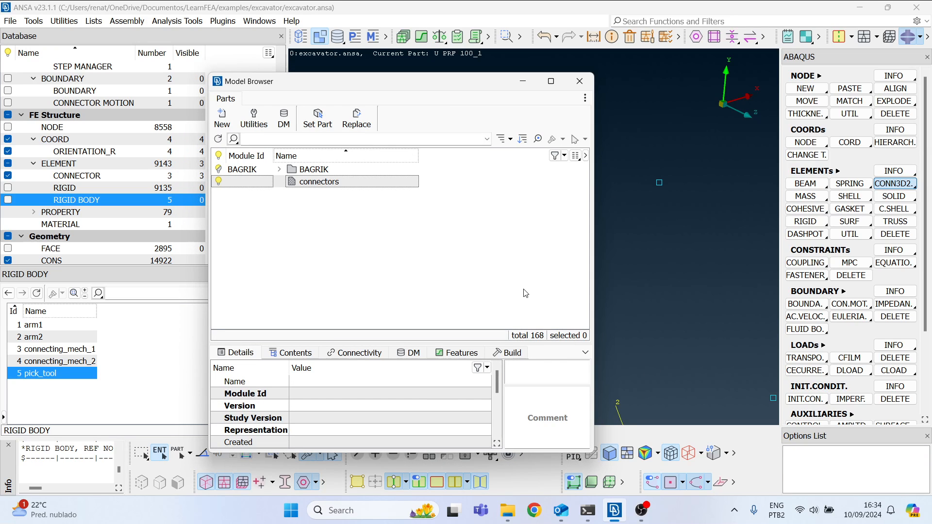
left_click(317, 182)
left_click(388, 192)
double_click(385, 185)
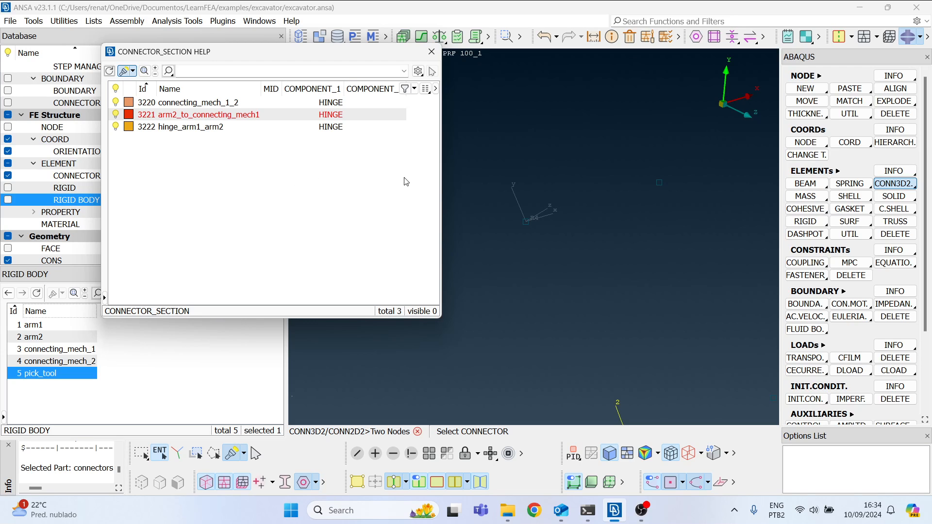
left_click(642, 510)
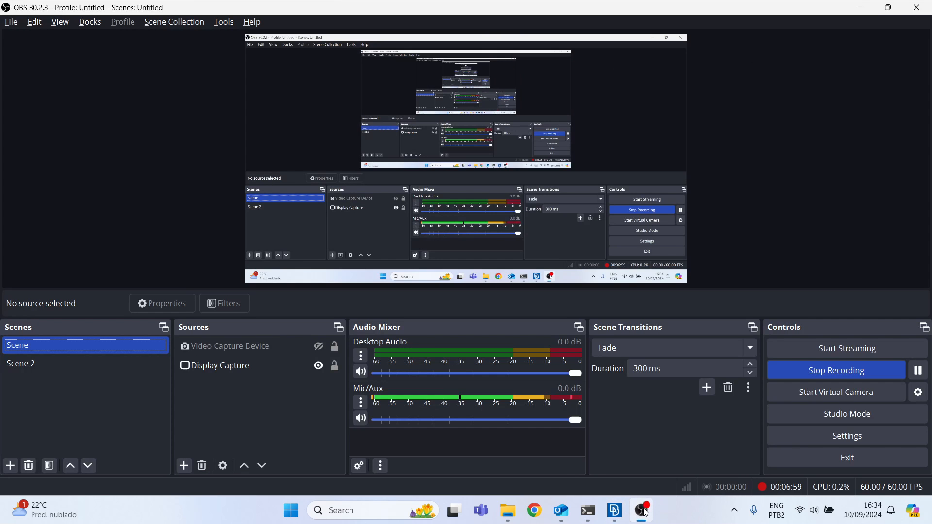
left_click(642, 510)
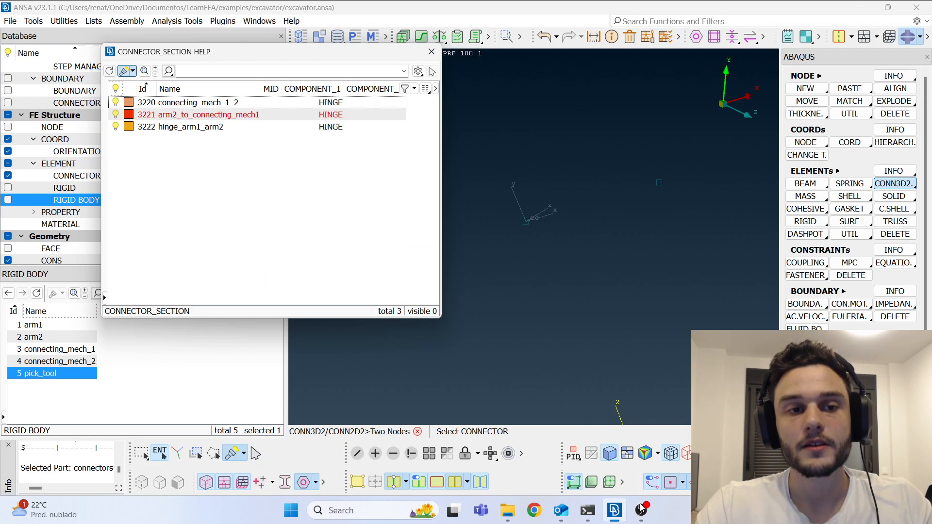
right_click(229, 173)
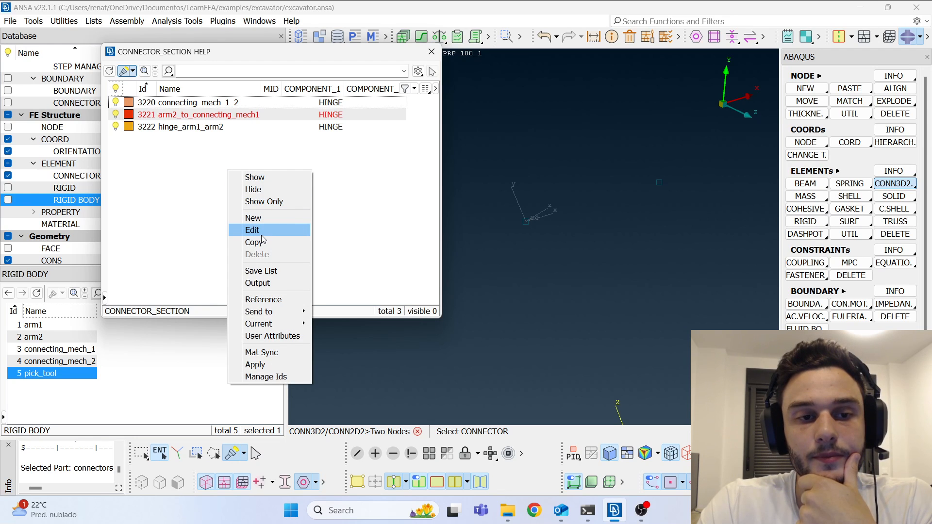
left_click(207, 204)
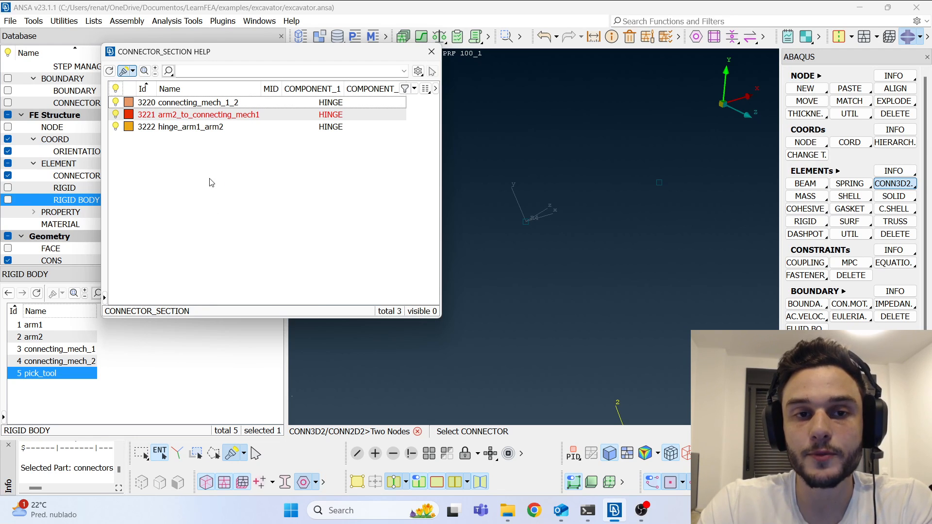
- Create a new connector section named pick_tool_connecting_mech_2 for the bucket joint
right_click(239, 156)
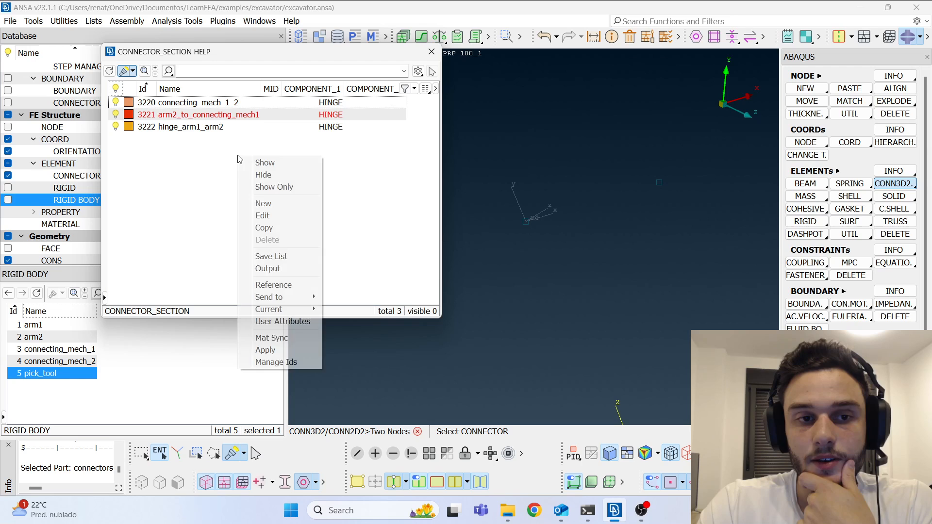
left_click(271, 203)
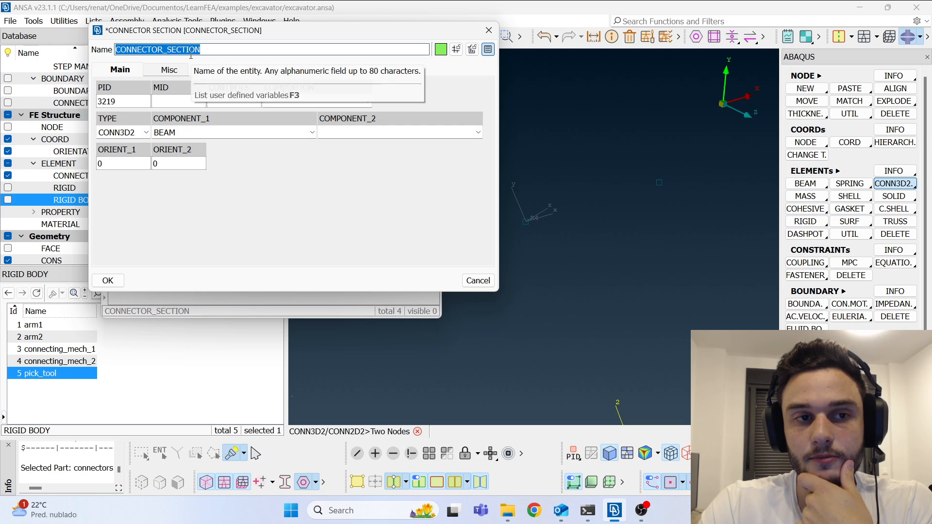
type("pick_tool_")
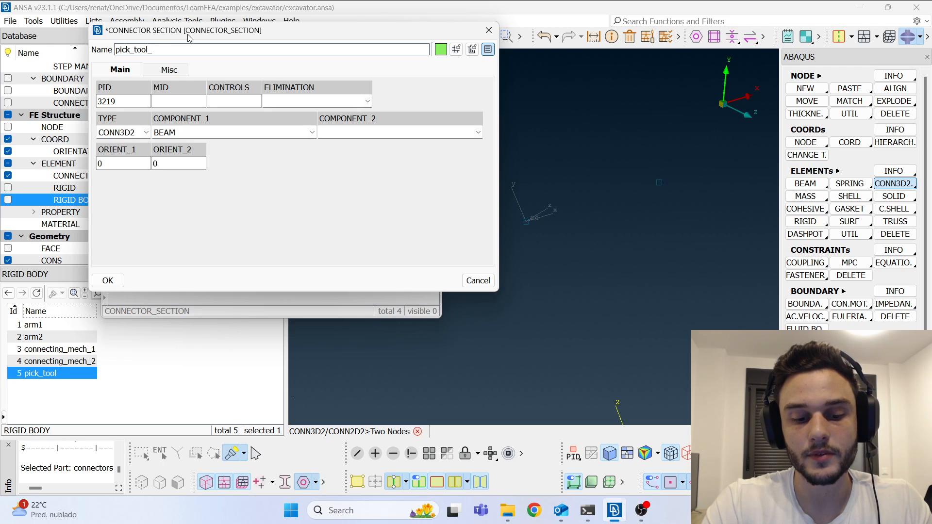
type("necting_mech_2")
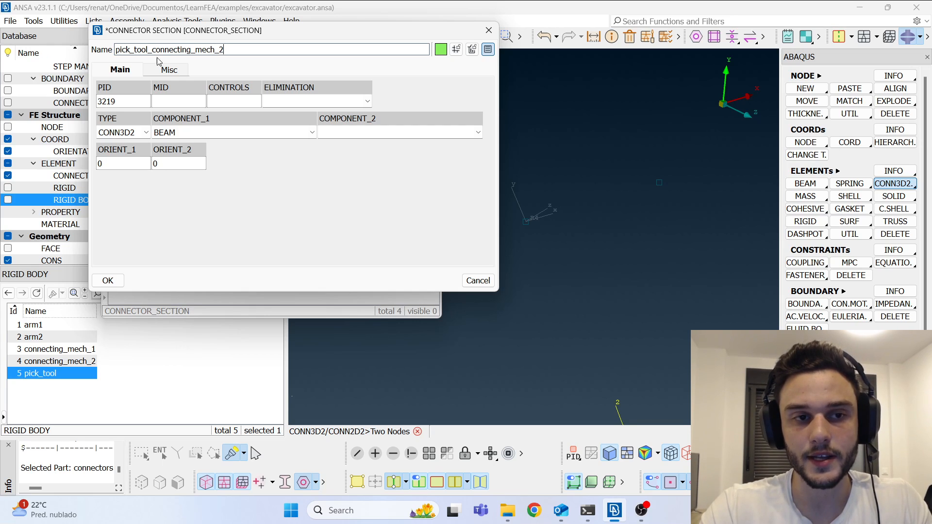
left_click_drag(228, 50, 85, 36)
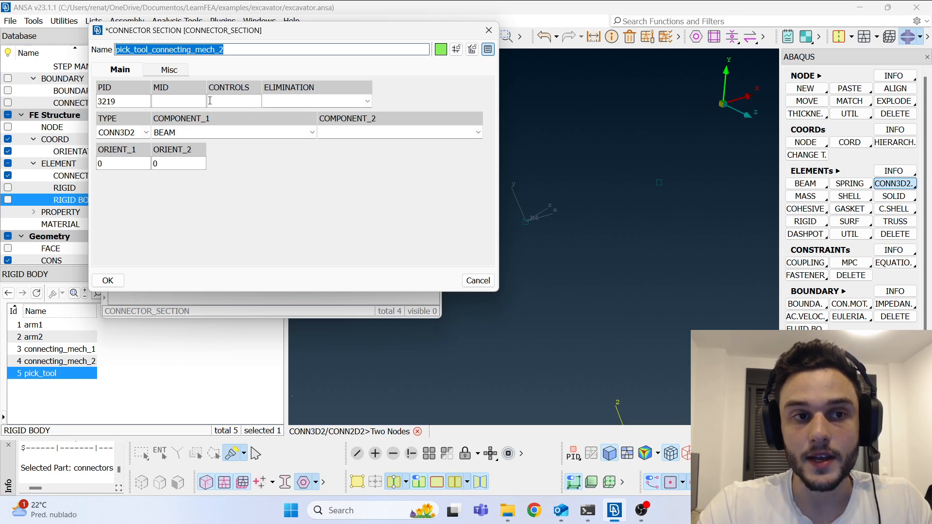
mouse_move(210, 101)
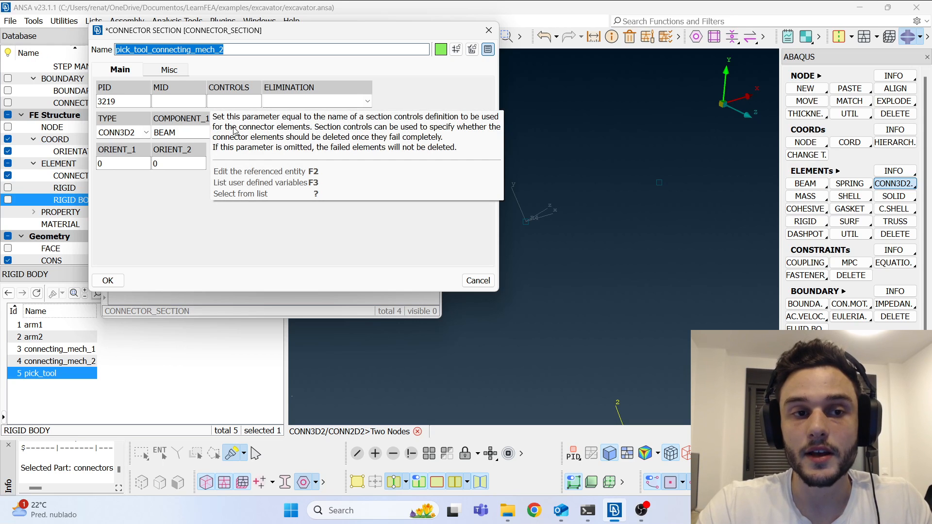
mouse_move(225, 131)
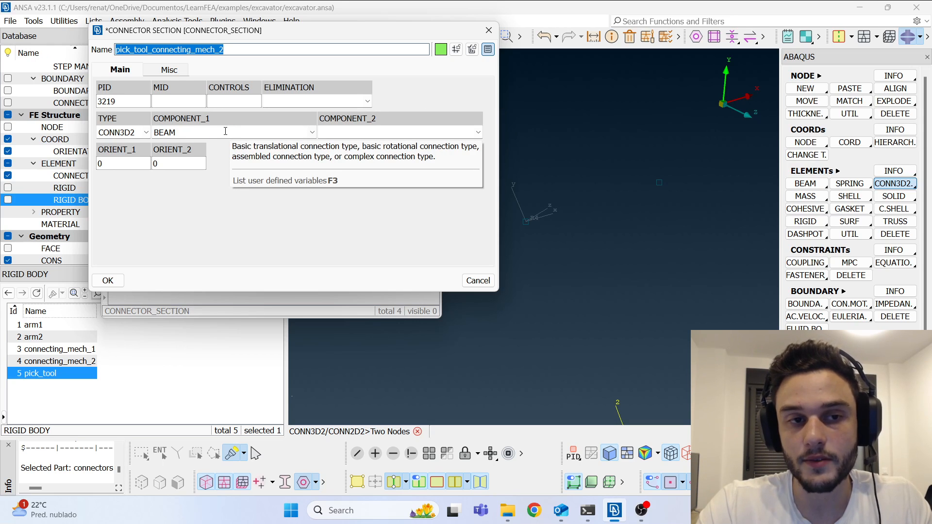
left_click_drag(248, 35, 263, 46)
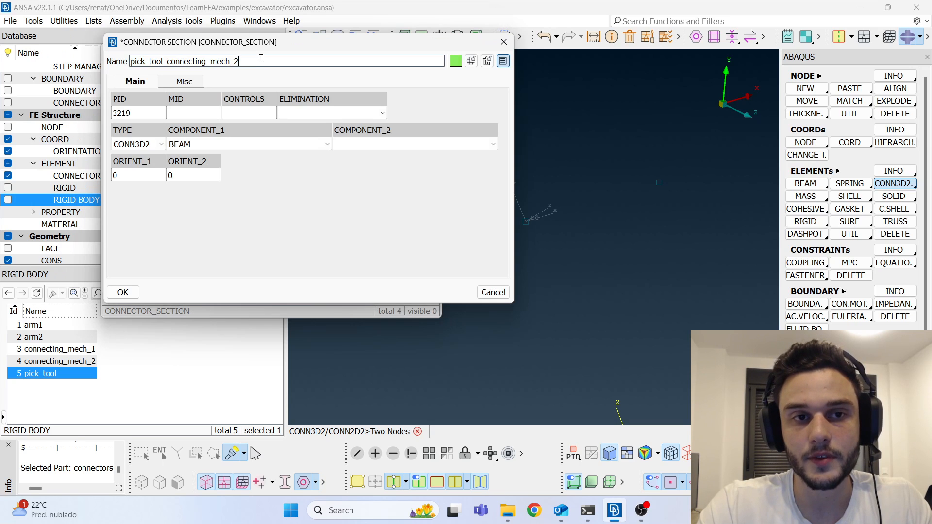
- Set the section's COMPONENT_1 to HINGE, use coordinate system RECT_00000004 as ORIENT_1, and save the section
left_click(493, 143)
left_click(328, 144)
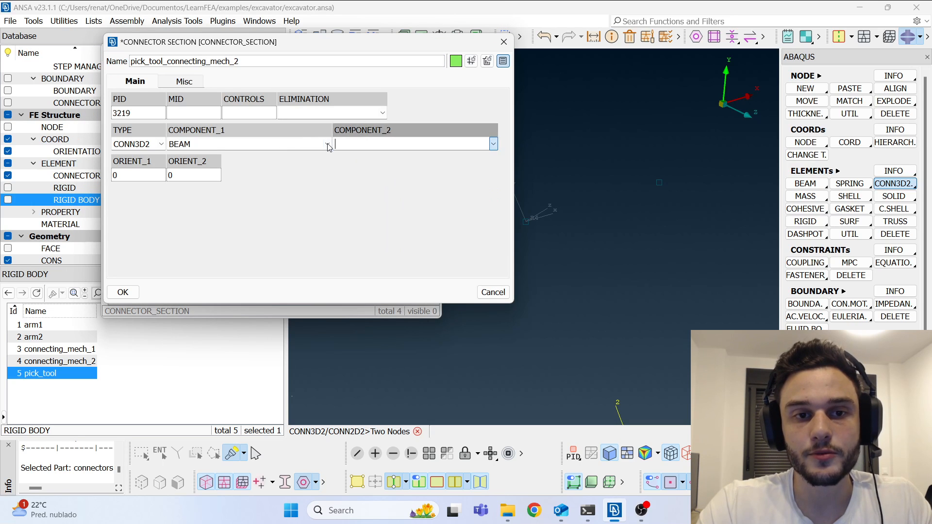
scroll(248, 220, "down", 2)
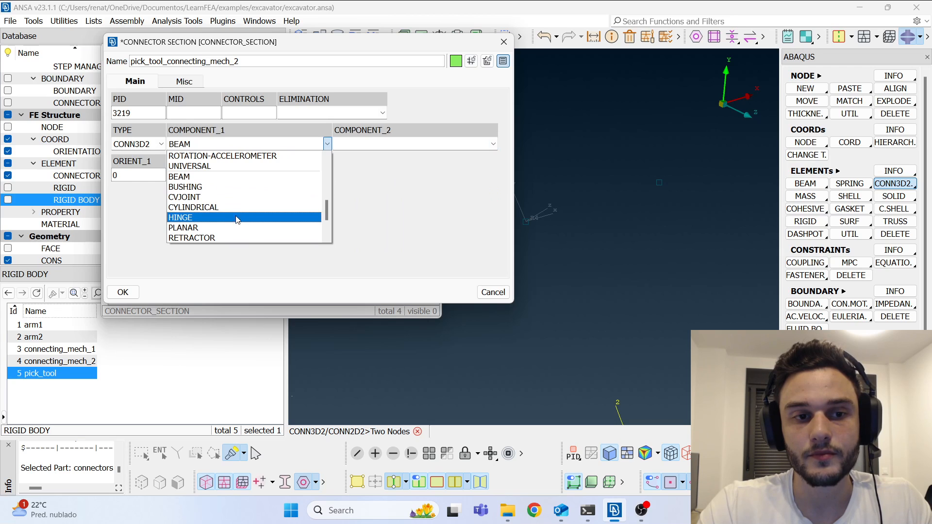
left_click(242, 218)
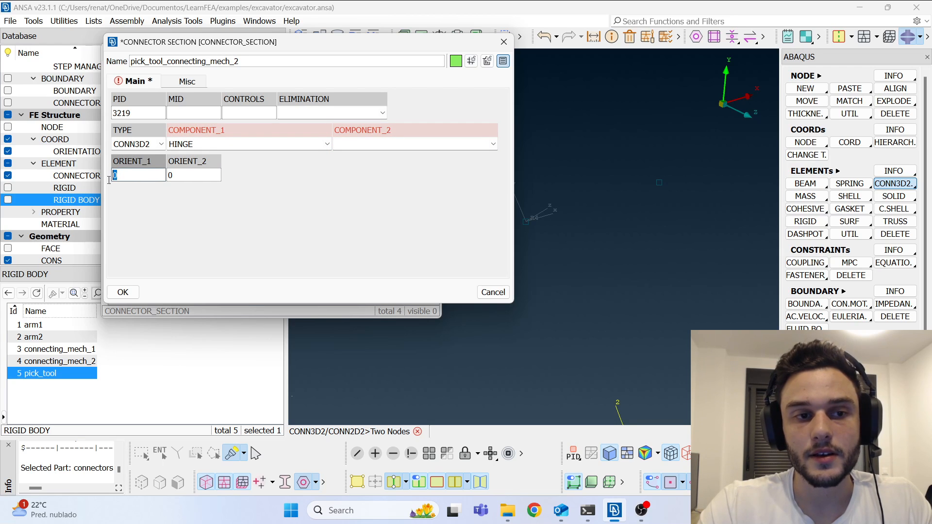
key("F1")
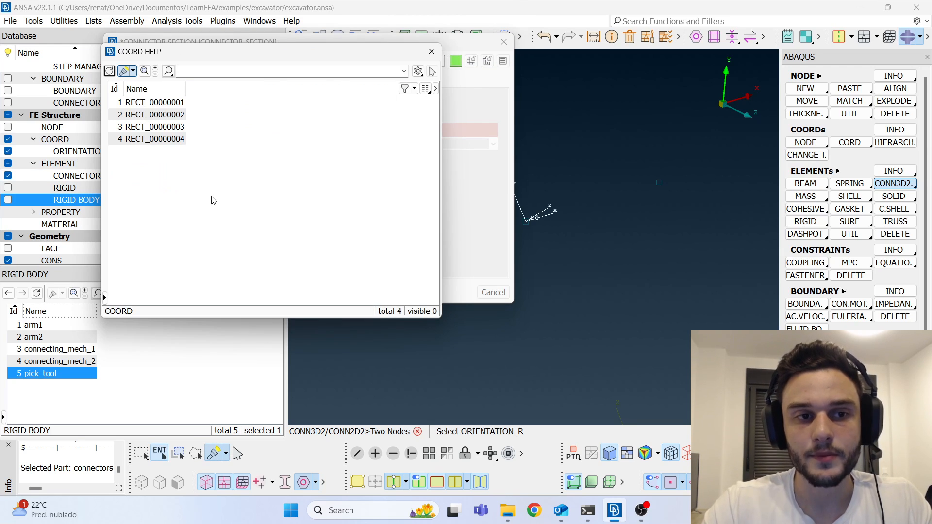
left_click(537, 217)
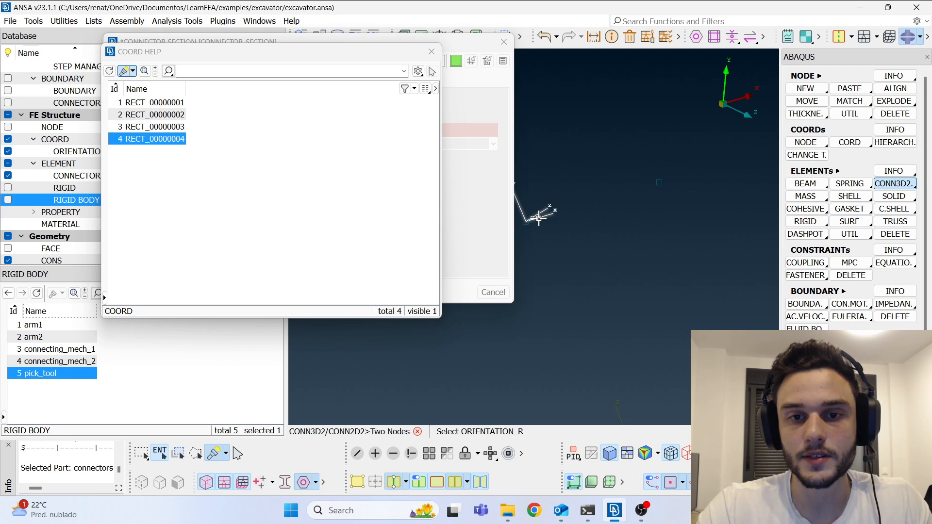
double_click(145, 140)
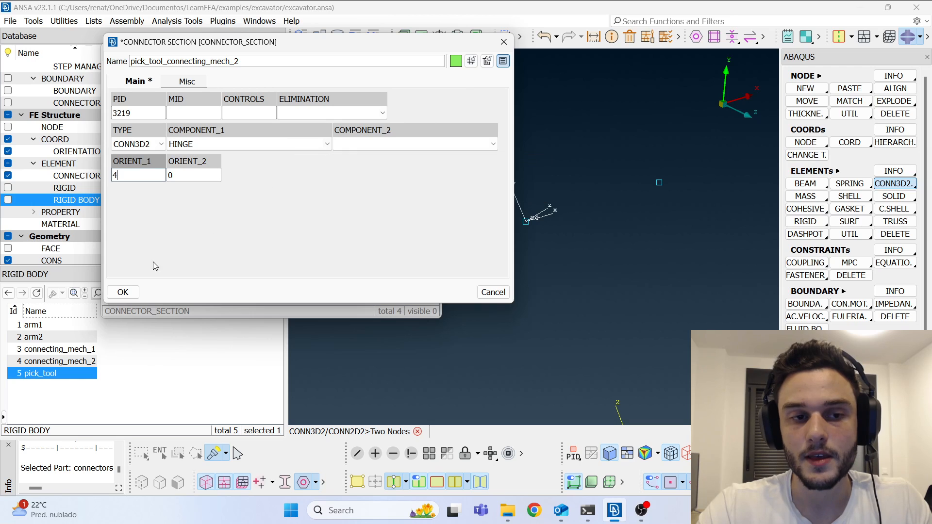
left_click(122, 292)
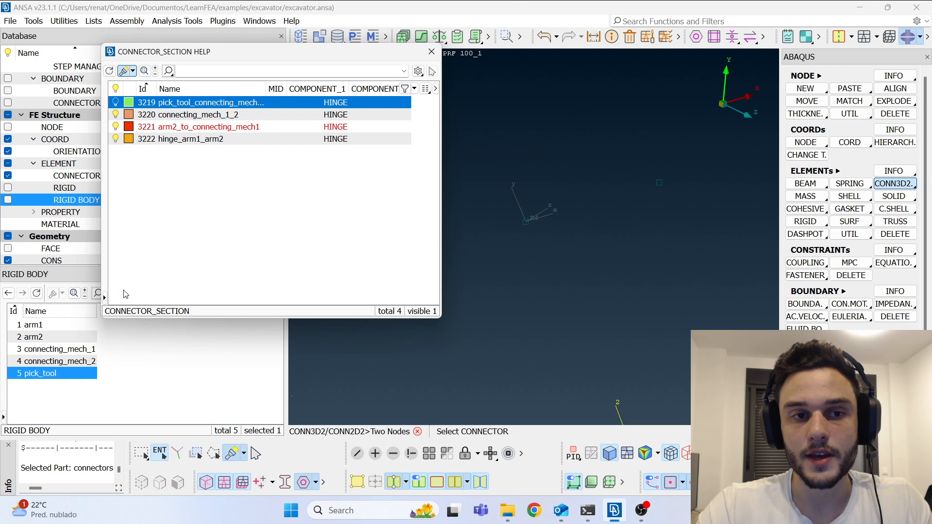
- Assign the pick_tool_connecting_mech_2 section to the new bucket connector, save its element card, and end the connector definition
double_click(224, 103)
double_click(186, 89)
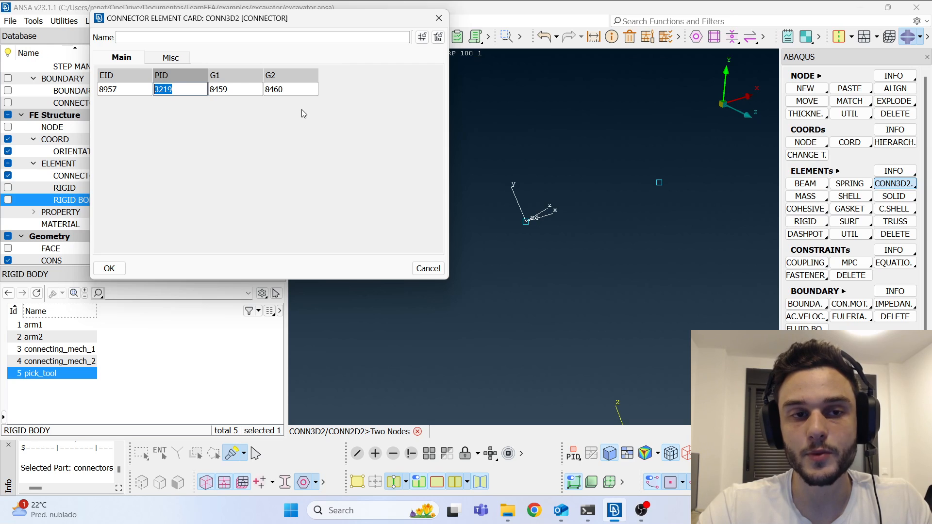
left_click_drag(254, 87, 216, 87)
left_click_drag(296, 80, 228, 87)
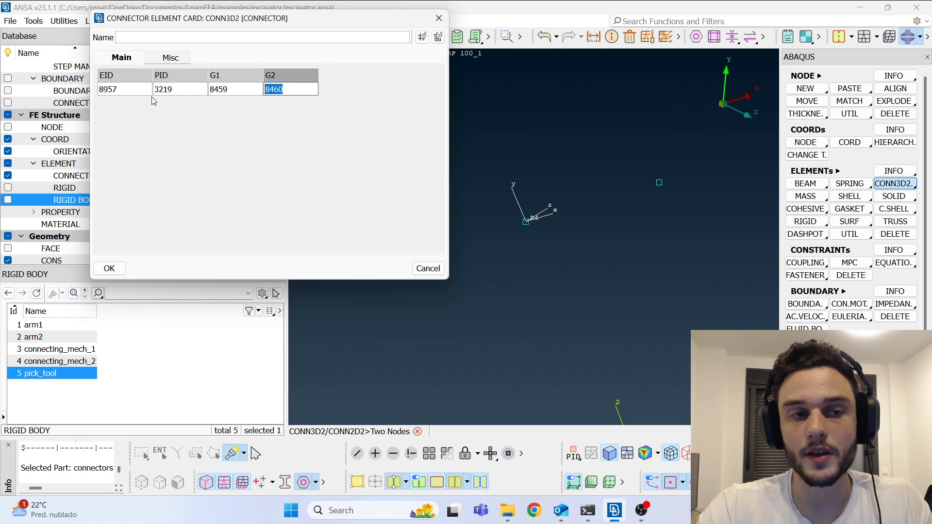
left_click_drag(140, 91, 90, 84)
left_click(109, 268)
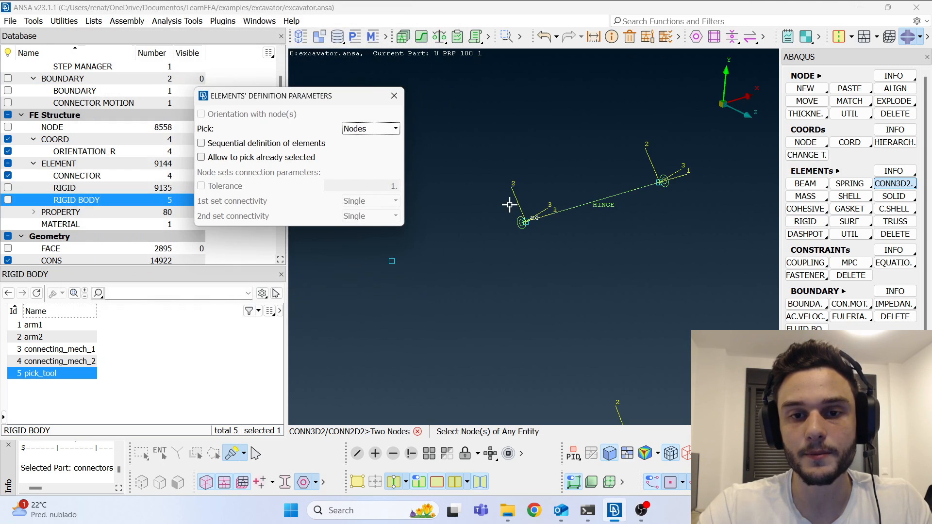
left_click(387, 98)
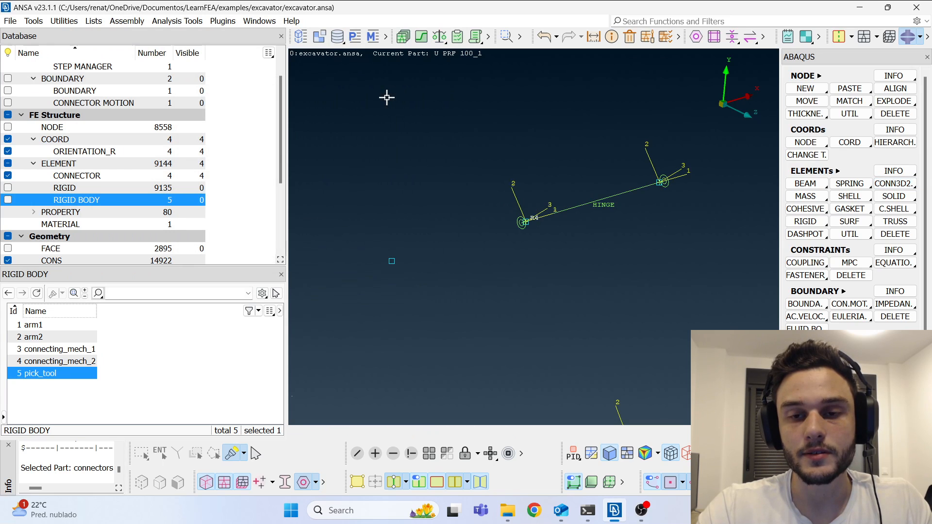
- Show the rigid elements in the model and examine which parts meet at the new bucket hinge
scroll(416, 210, "down", 3)
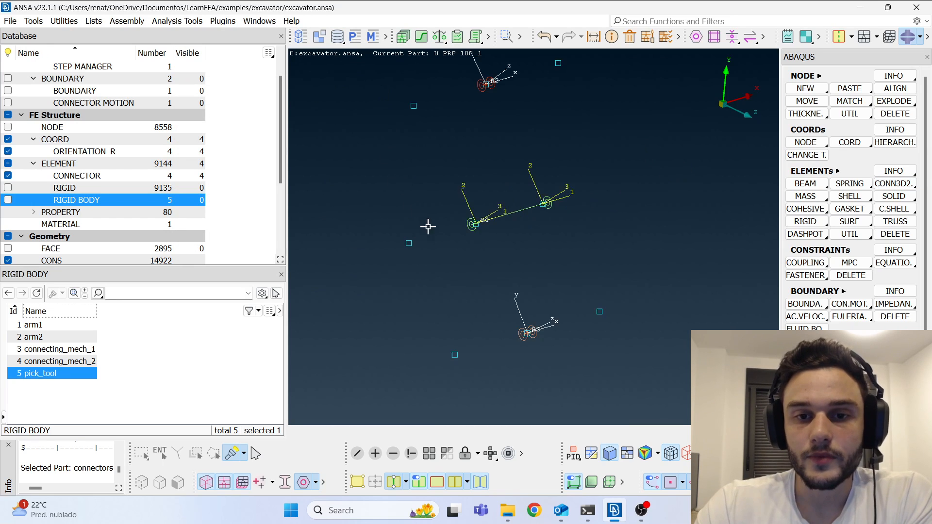
scroll(438, 239, "up", 3)
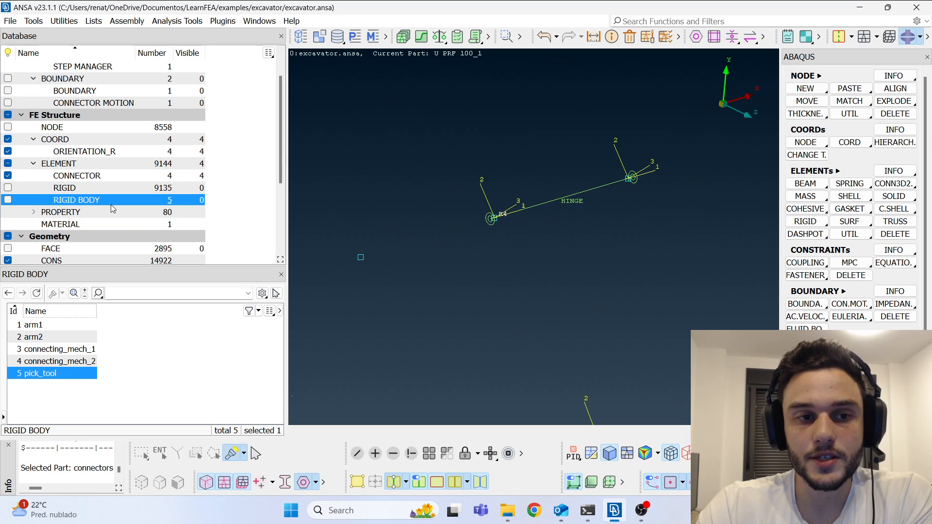
left_click(8, 188)
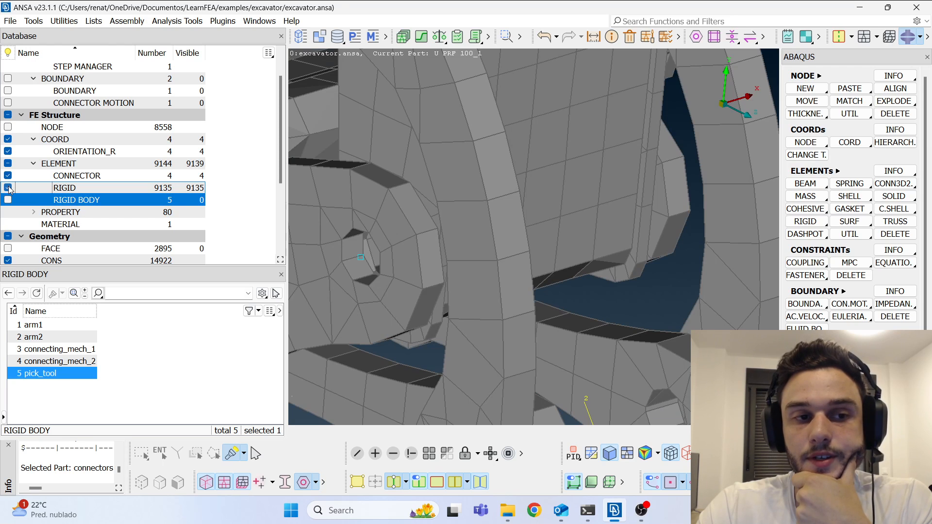
scroll(631, 207, "down", 4)
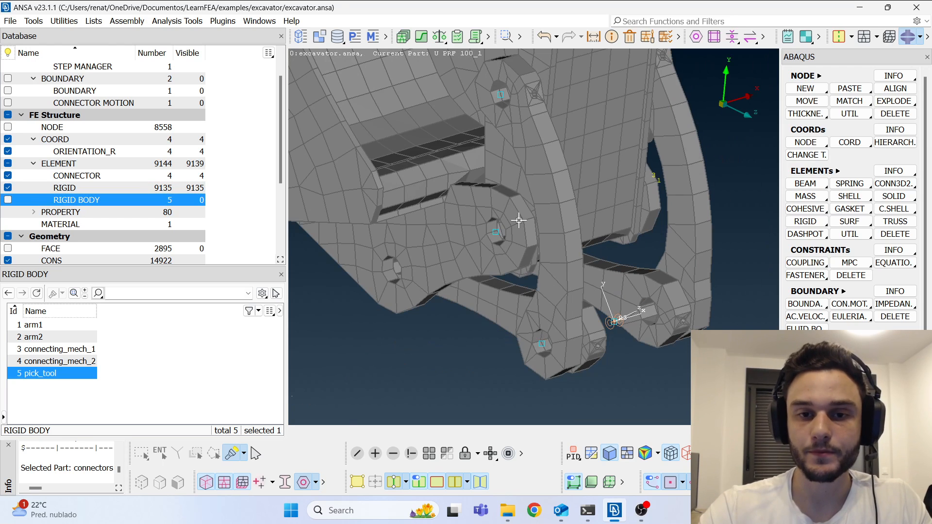
left_click_drag(516, 208, 502, 260, "ctrl")
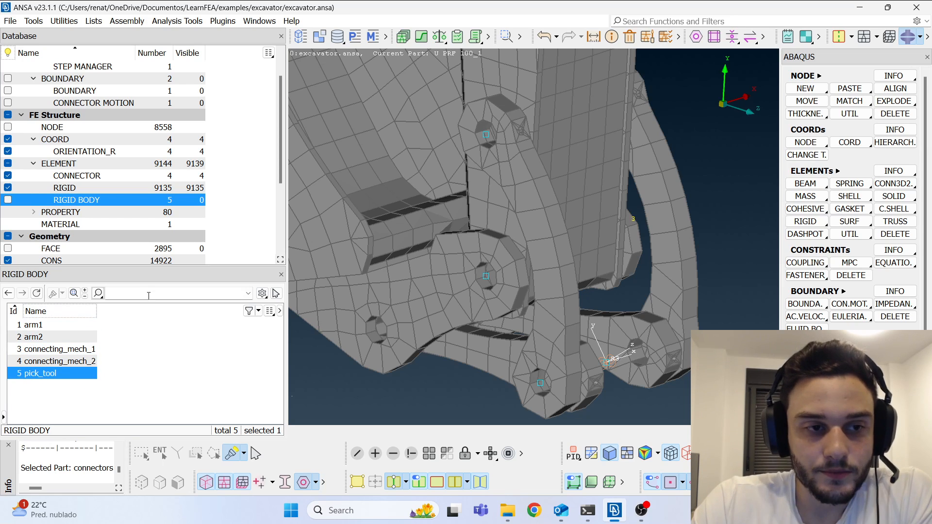
- Inspect the definition card of the pick_tool rigid body and close it without changes
double_click(48, 374)
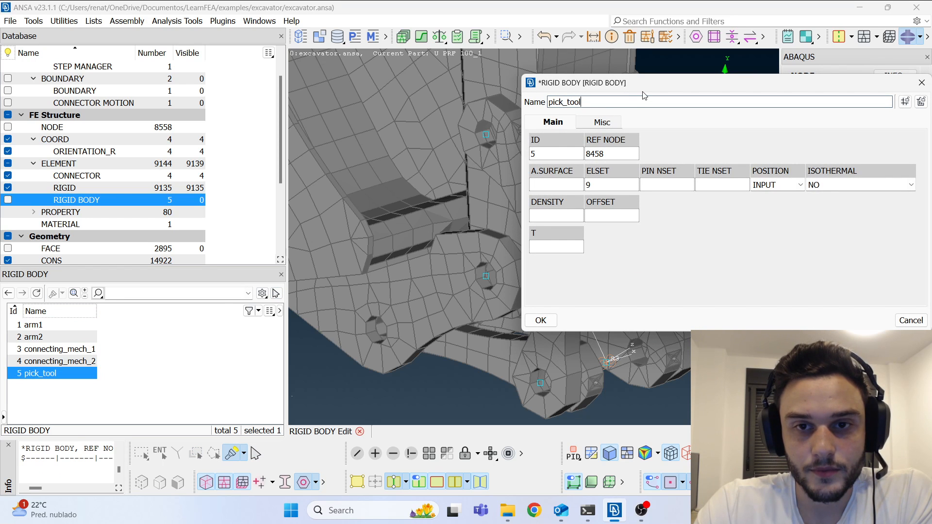
left_click_drag(643, 89, 320, 58)
left_click(599, 52)
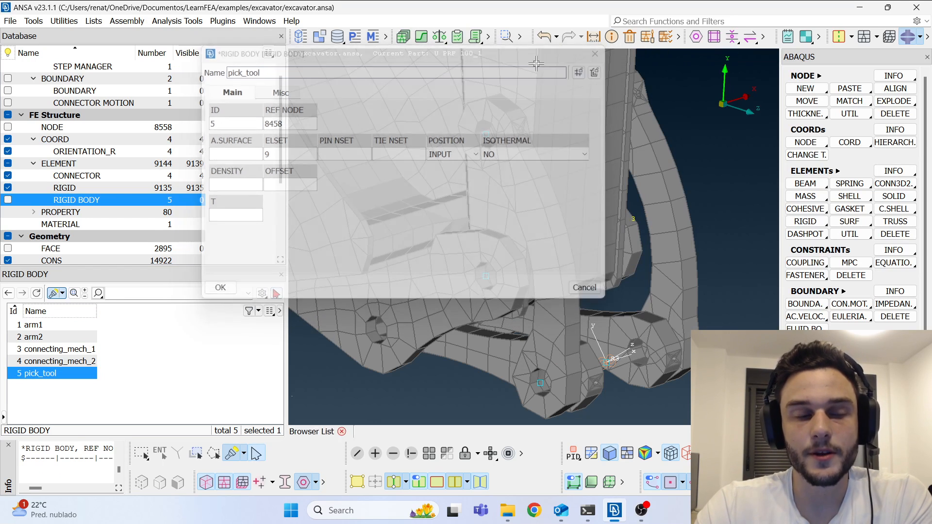
- Rename the section of the new bucket hinge connector to pick_tool_arm2 and save both the section and connector cards
left_click(74, 176)
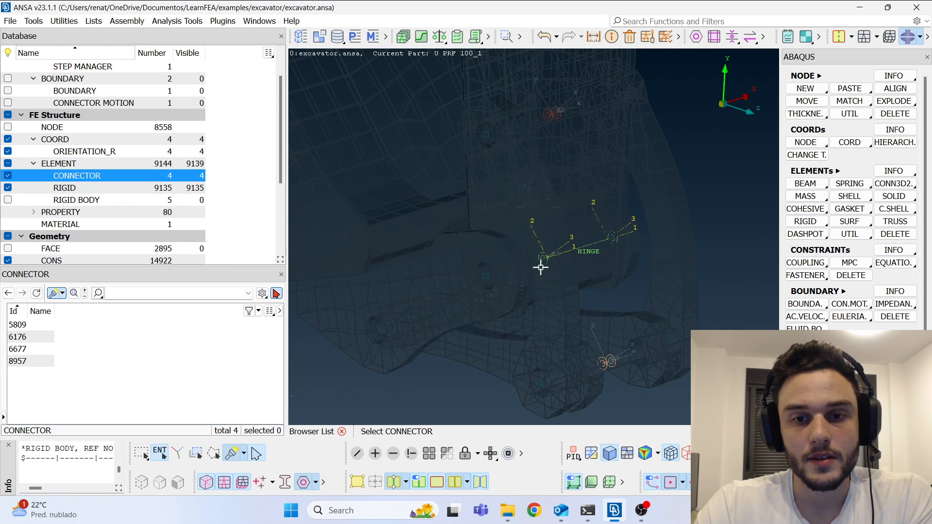
left_click(587, 252)
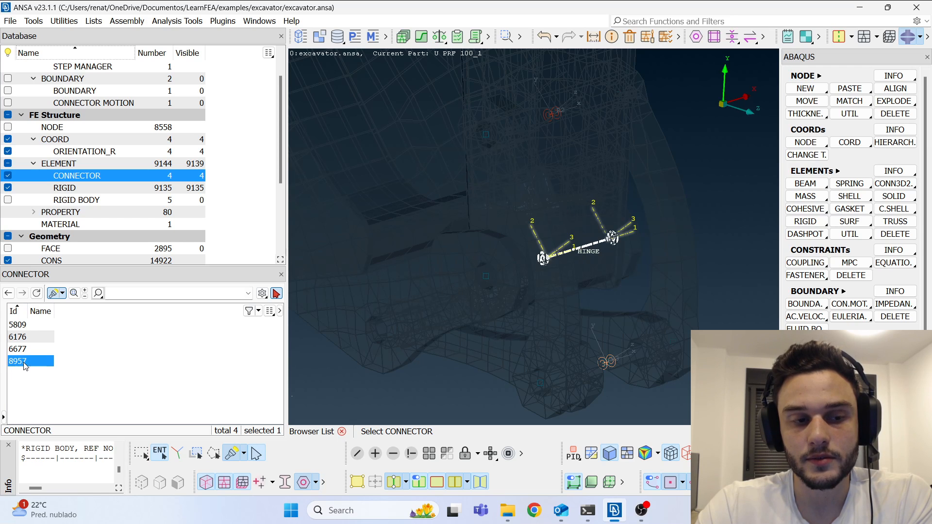
double_click(44, 361)
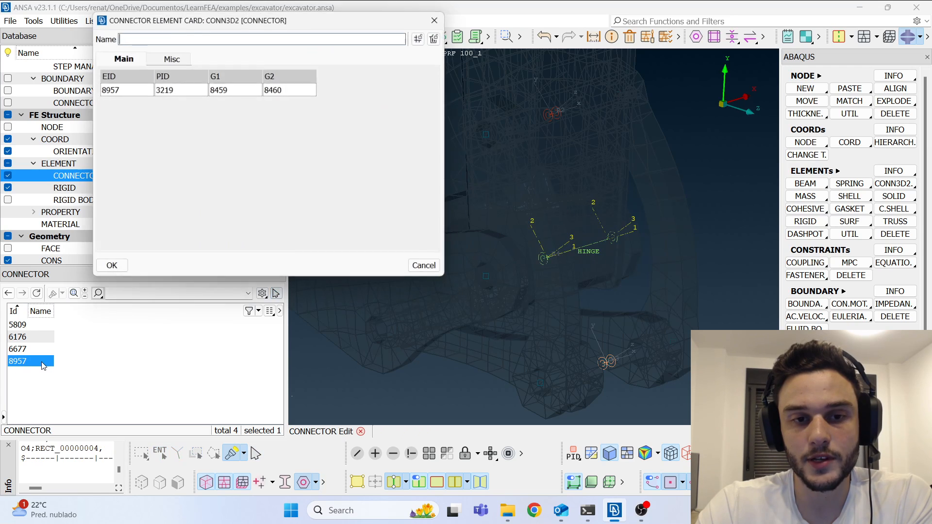
double_click(187, 91)
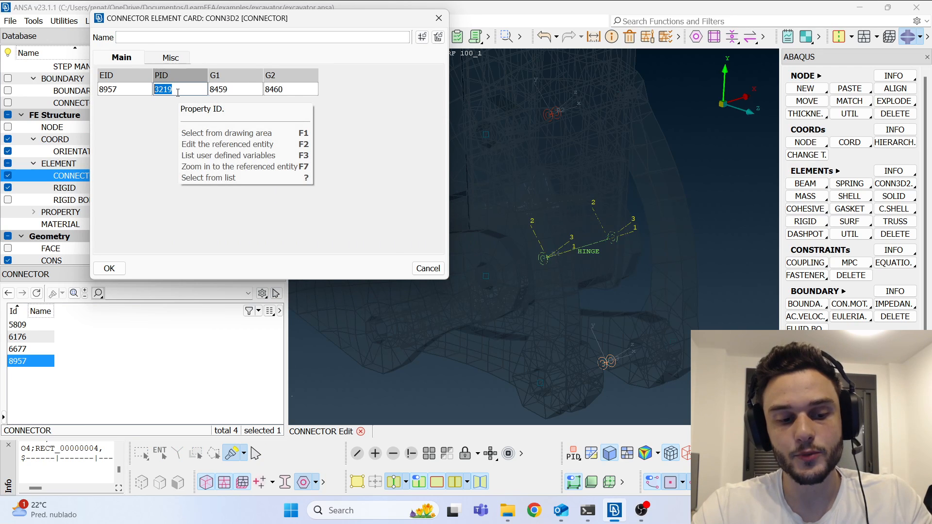
key("F2")
left_click_drag(242, 38, 157, 37)
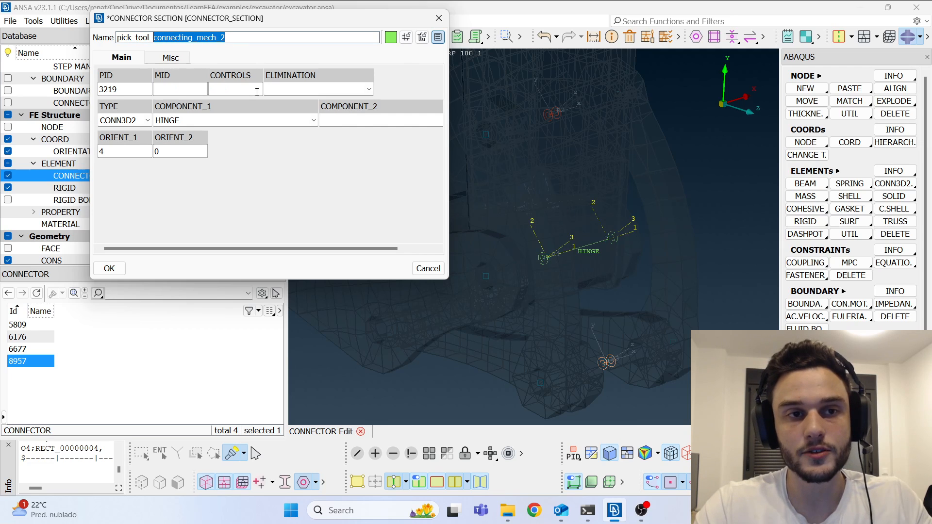
type("arm")
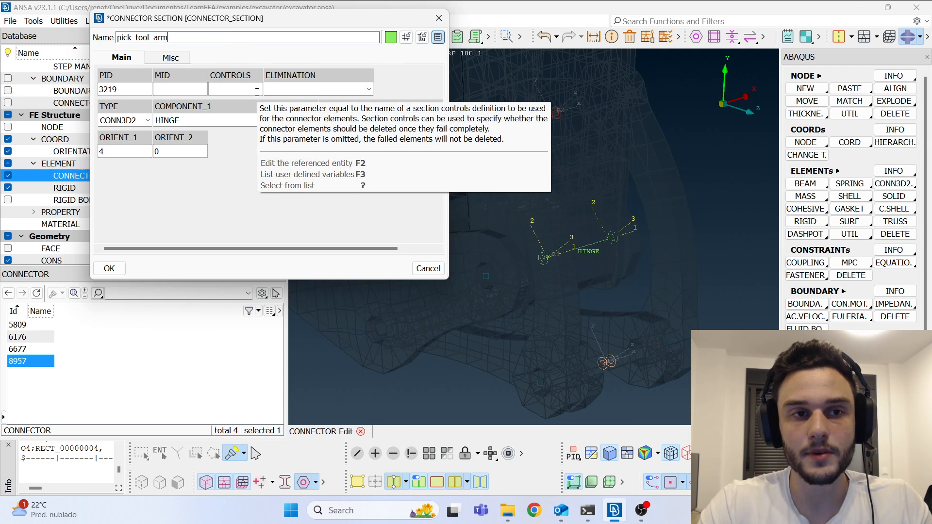
type("2")
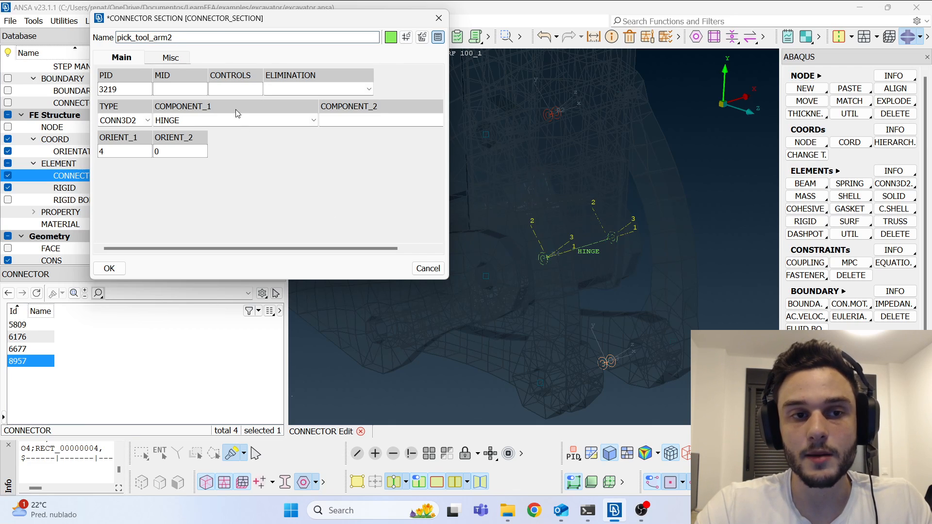
left_click_drag(214, 23, 113, 69)
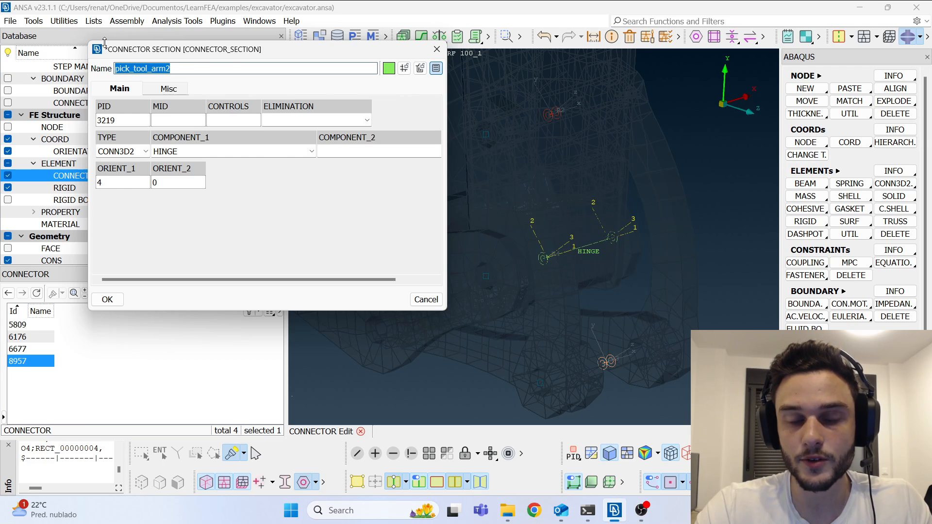
left_click(107, 299)
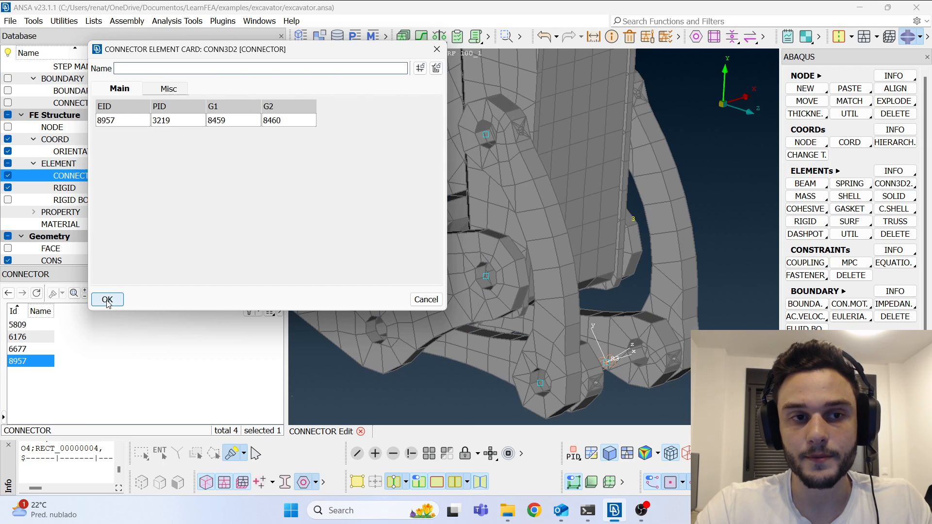
left_click(107, 299)
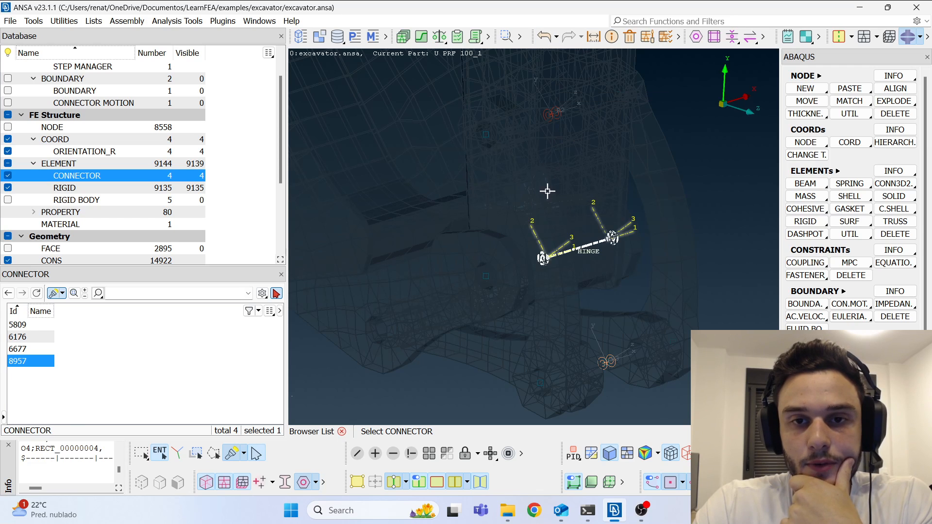
- List the rigid bodies and highlight arm2 in the model to check its extent
left_click(92, 200)
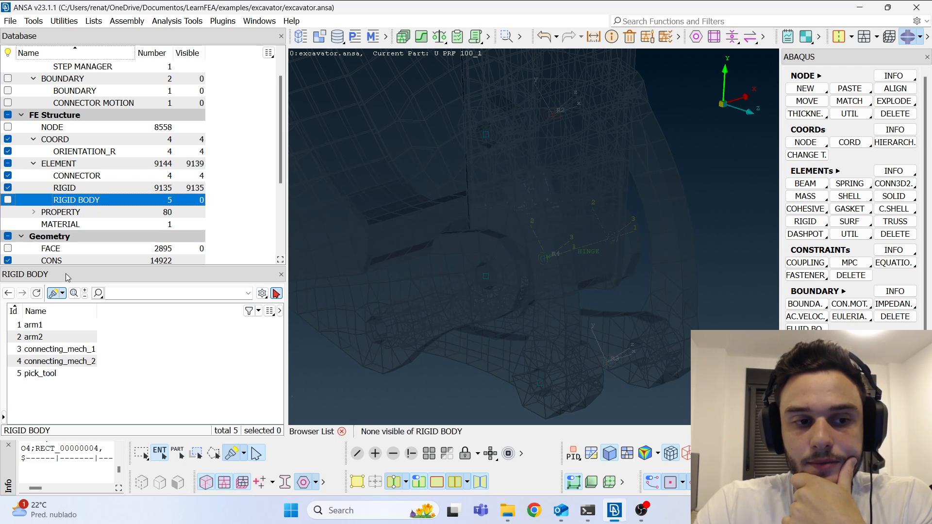
left_click(51, 338)
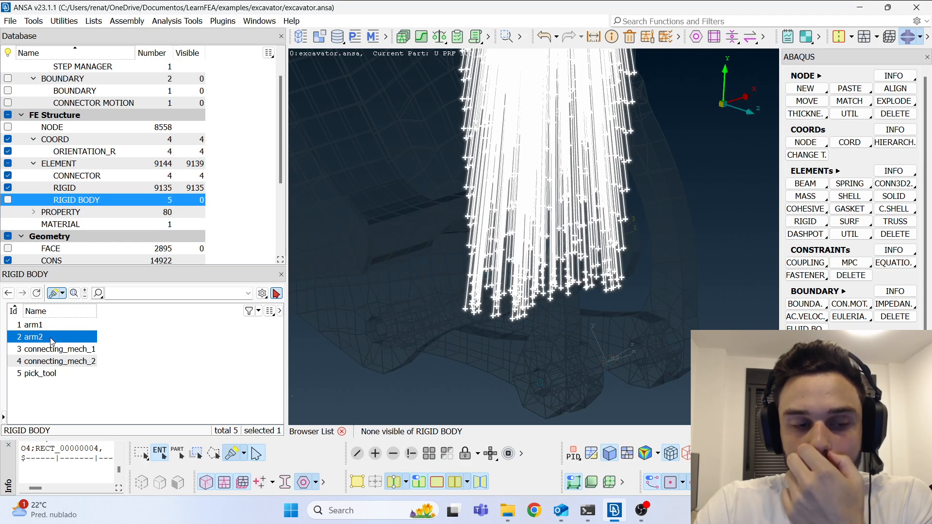
- Check which tie node set the arm2 rigid body references, leaving its definition as is
double_click(51, 337)
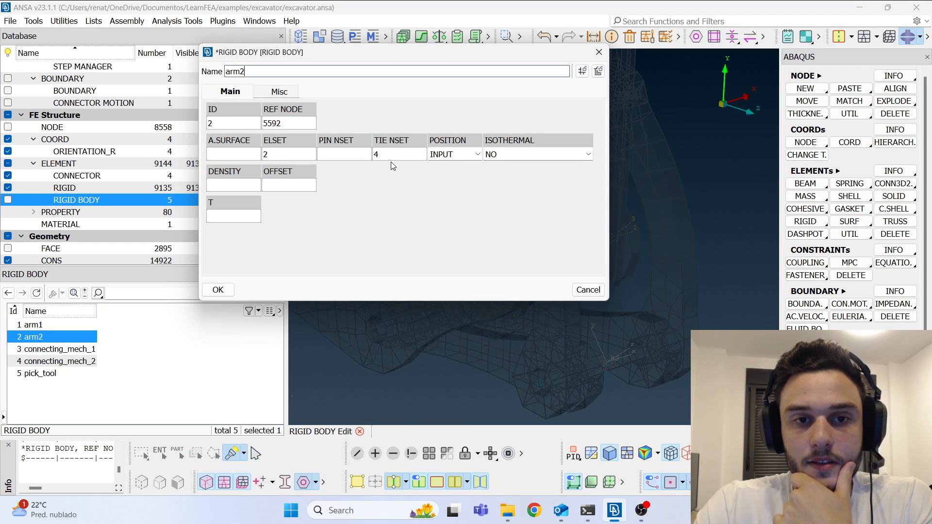
left_click_drag(390, 155, 347, 151)
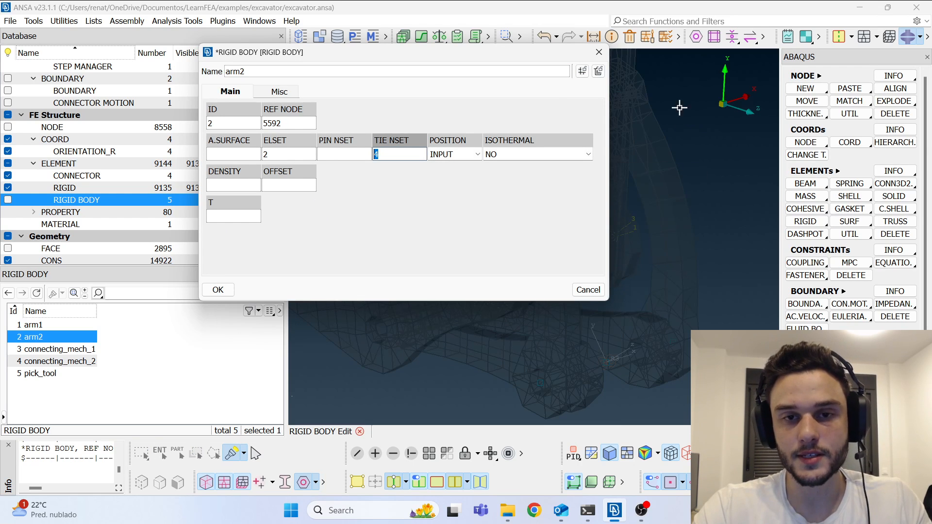
left_click(599, 52)
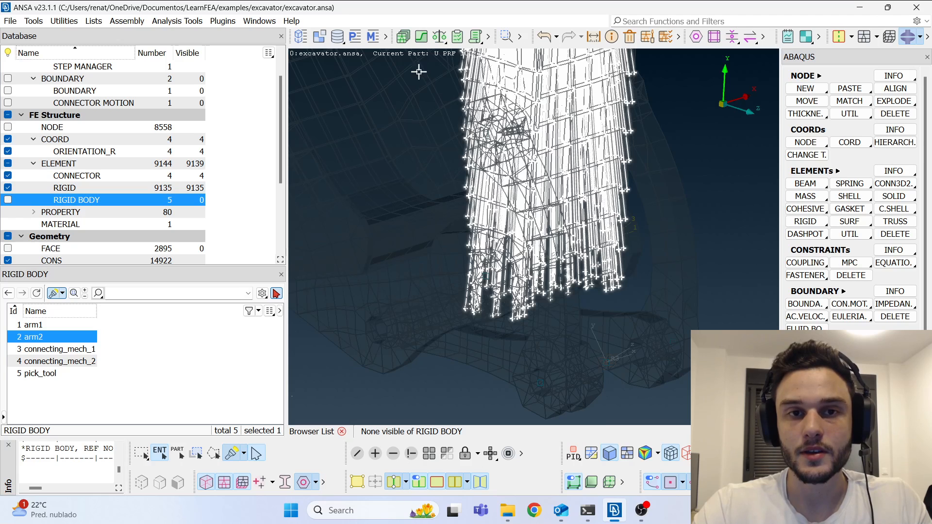
- Filter the model's sets by Id 4 and examine the nodes contained in arm2_tie_nodes
left_click(387, 37)
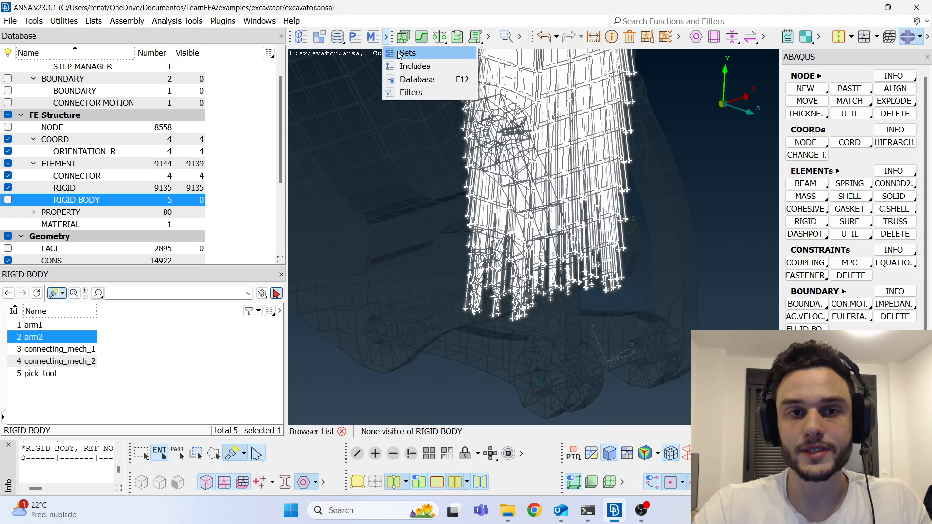
left_click(400, 53)
left_click(192, 55)
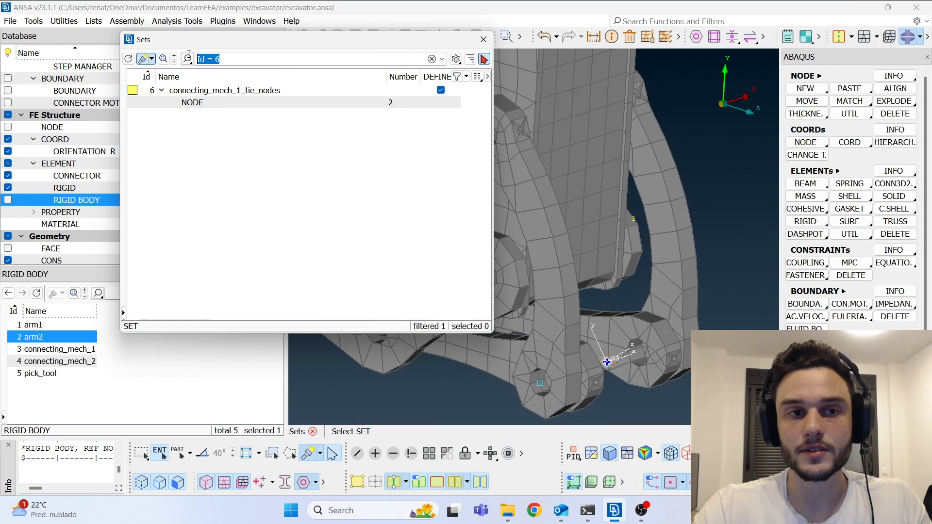
type("4")
key("Return")
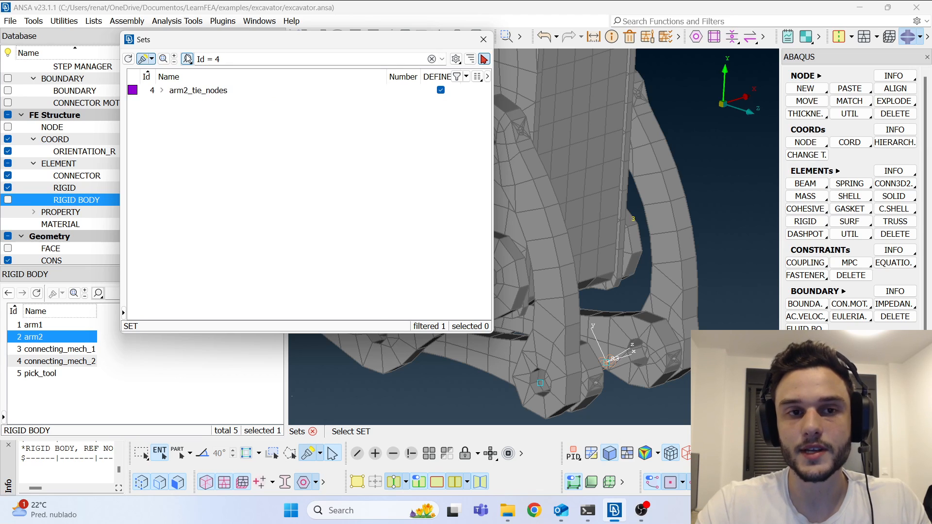
left_click(206, 91)
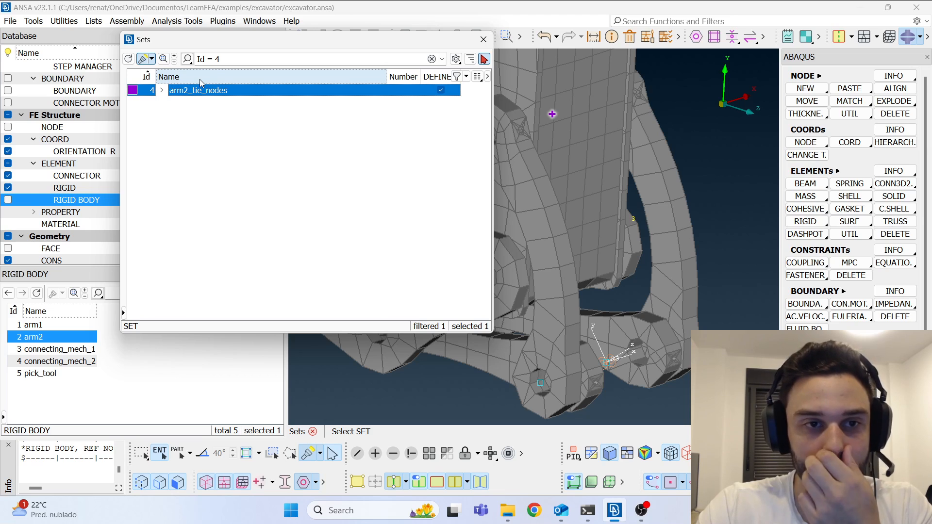
double_click(198, 91)
left_click(161, 91)
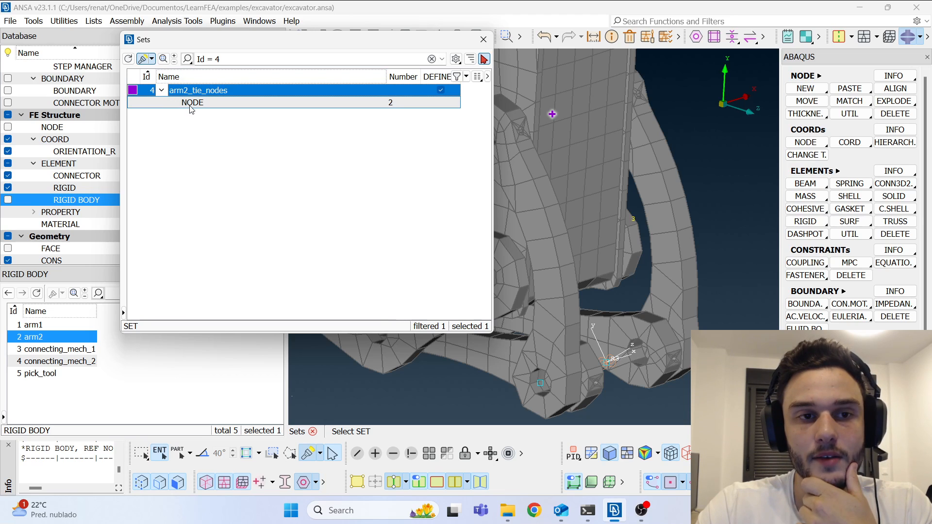
left_click(190, 104)
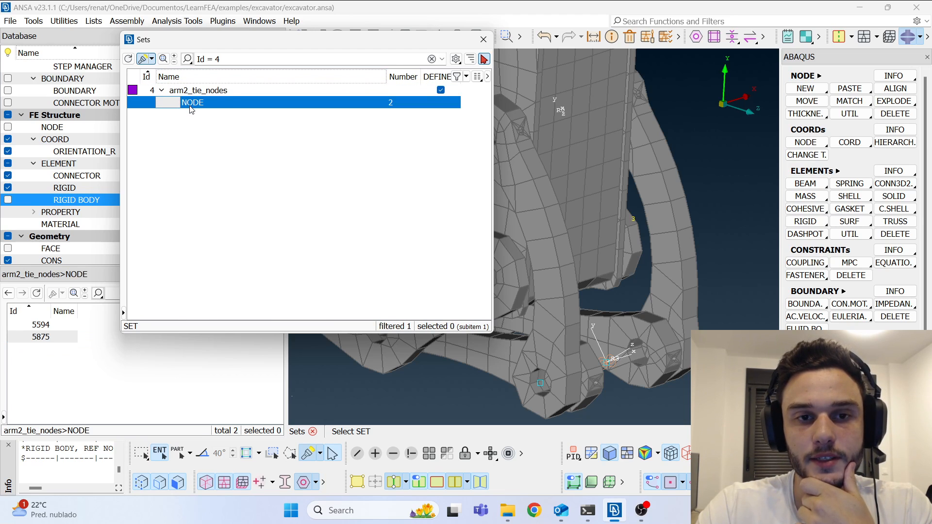
- Hide the rigid elements and add the hinge connector's node at R4 to the arm2_tie_nodes set
left_click(231, 92)
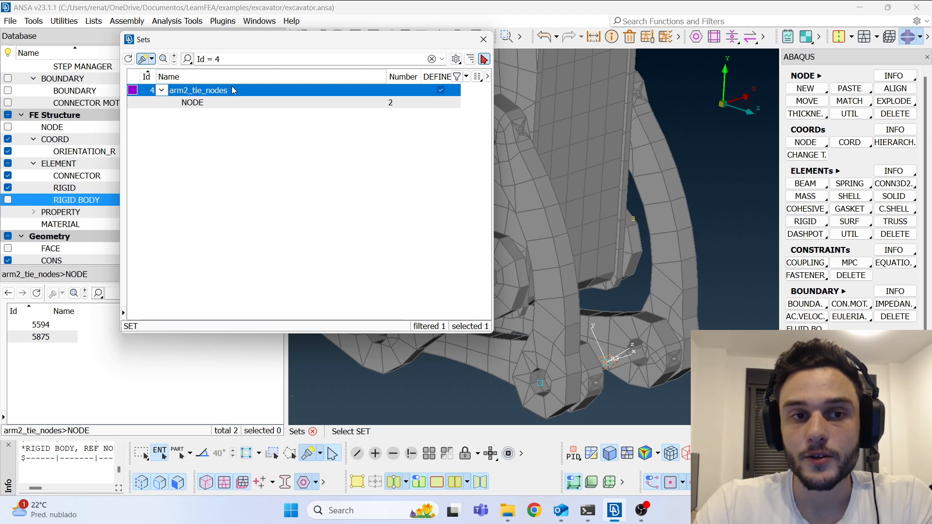
right_click(232, 90)
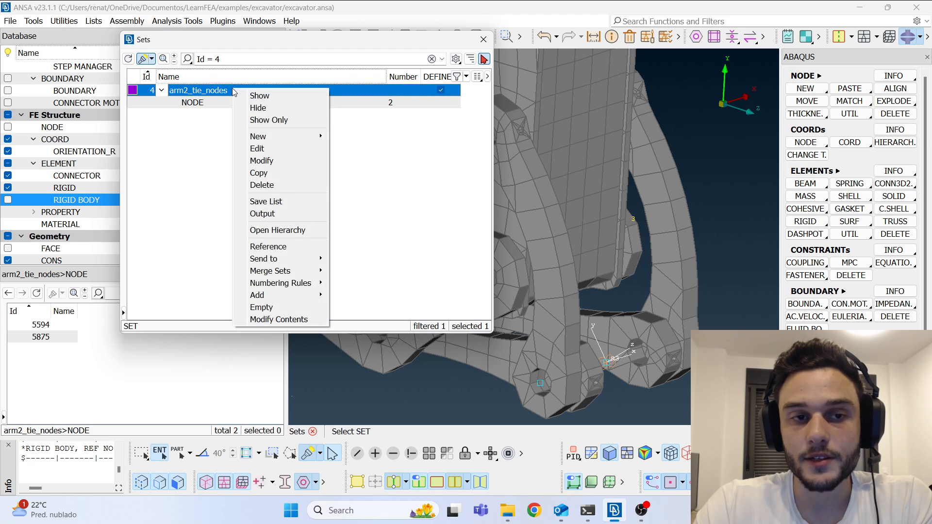
left_click(295, 319)
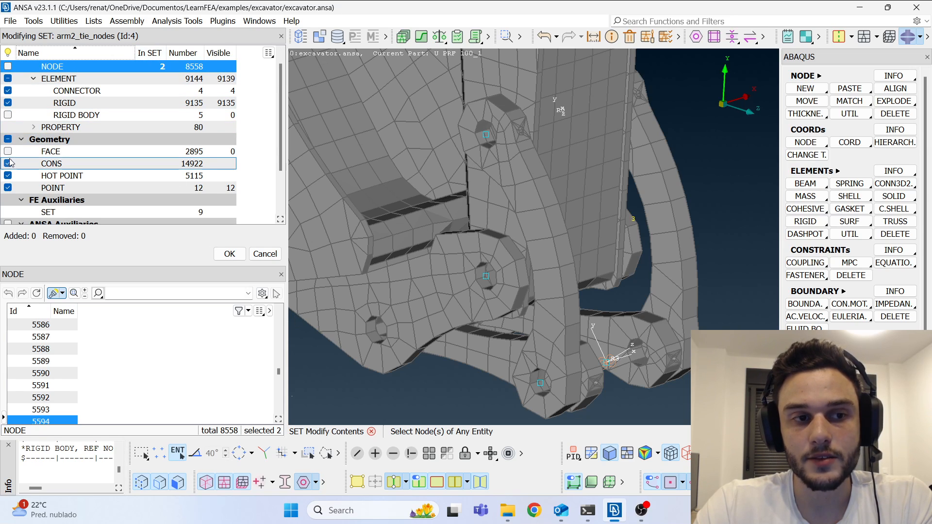
left_click(8, 103)
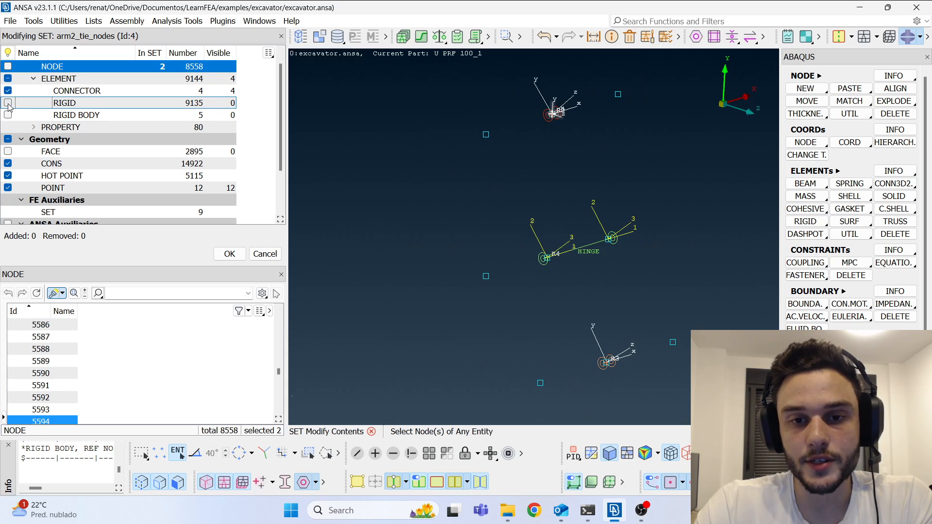
left_click(547, 259)
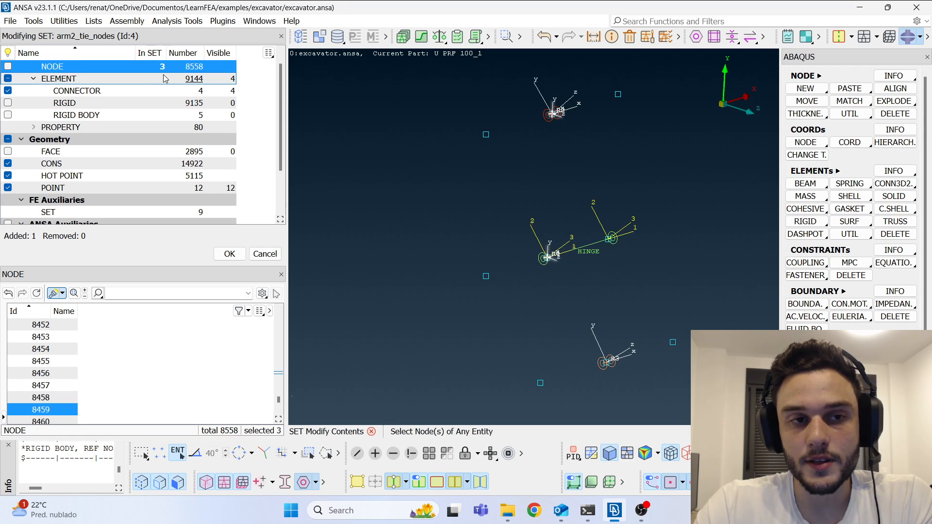
middle_click(418, 168)
left_click(221, 102)
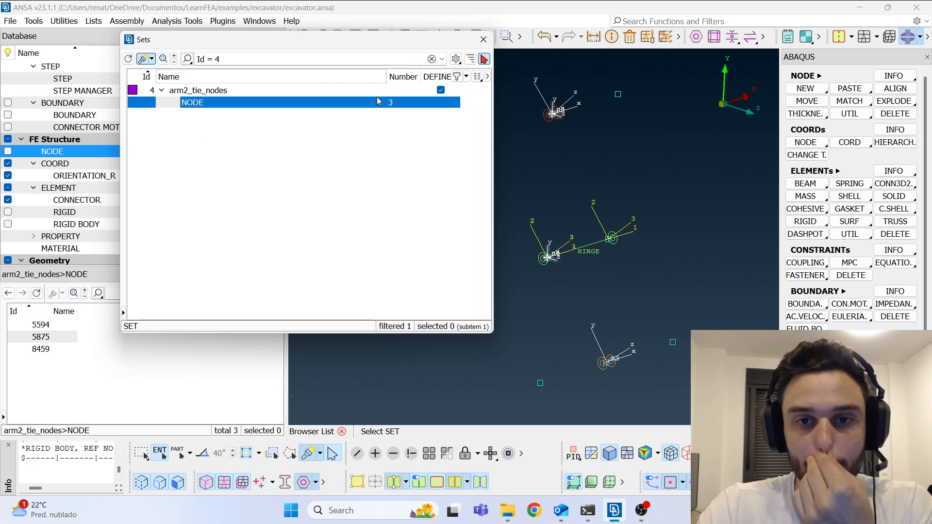
left_click(483, 40)
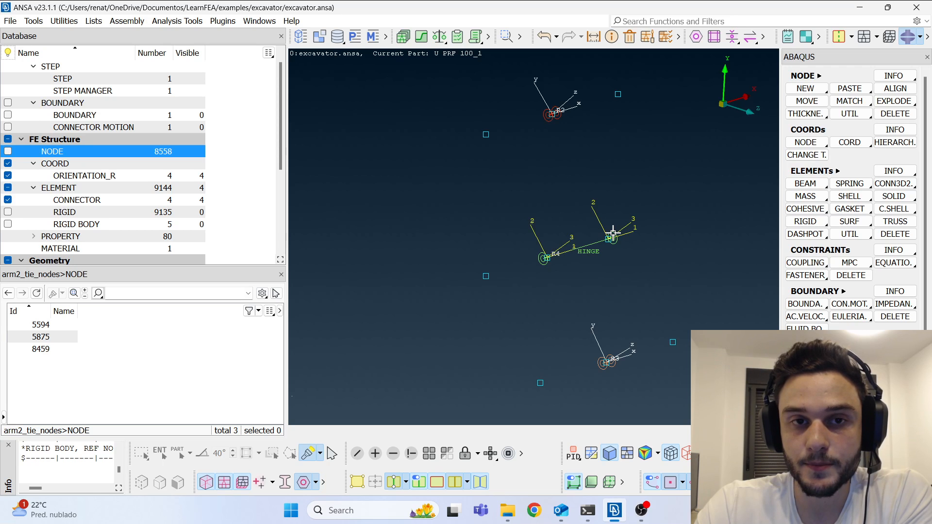
- Create a new set containing the node at the hinge connector's other end, opposite R4
left_click(386, 37)
left_click(403, 52)
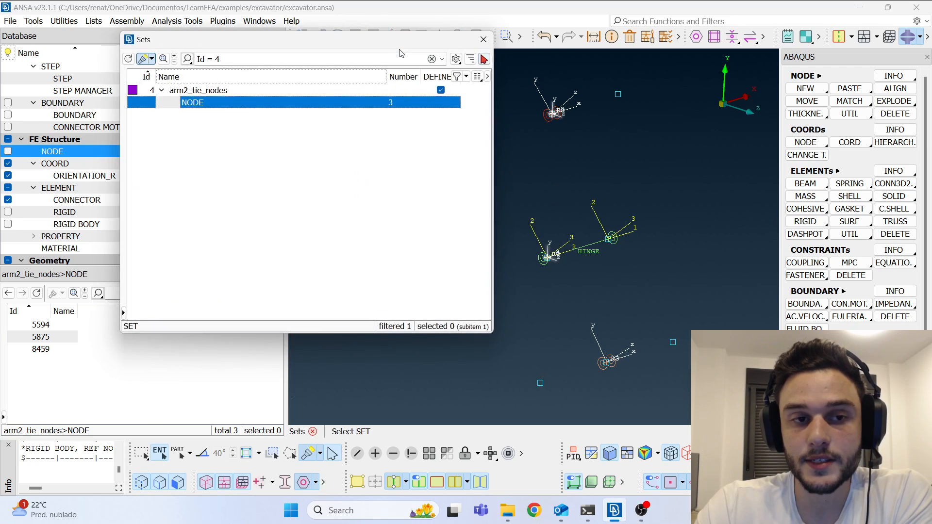
right_click(310, 175)
mouse_move(334, 233)
left_click(412, 232)
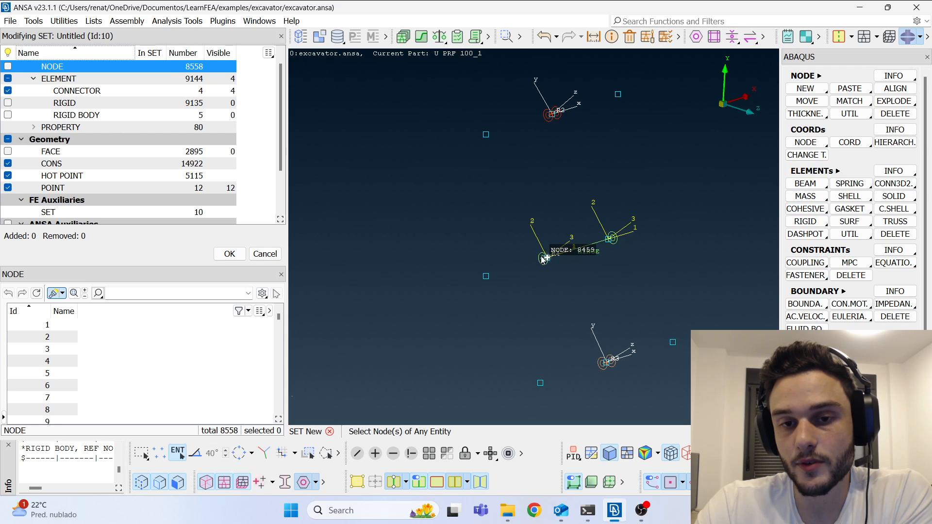
left_click(610, 241)
middle_click(461, 249)
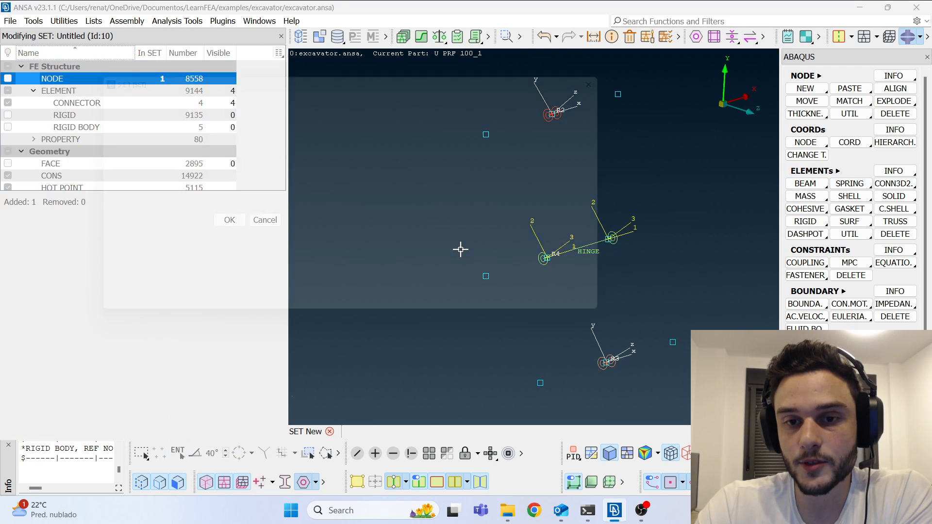
- Give the new set the output type NSET and the name pick_tool_tie_nodes, keeping SID 10
left_click(291, 140)
left_click(214, 174)
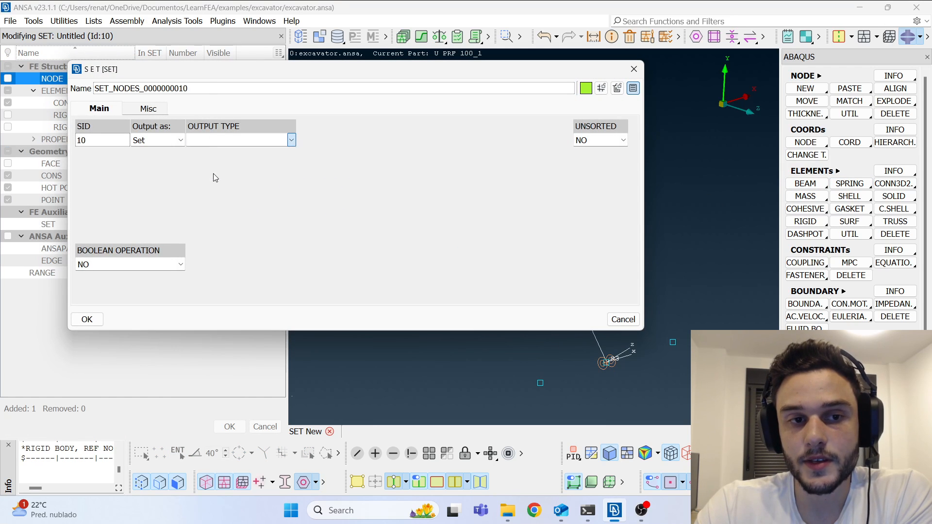
double_click(206, 88)
type("pick_tool_tie_")
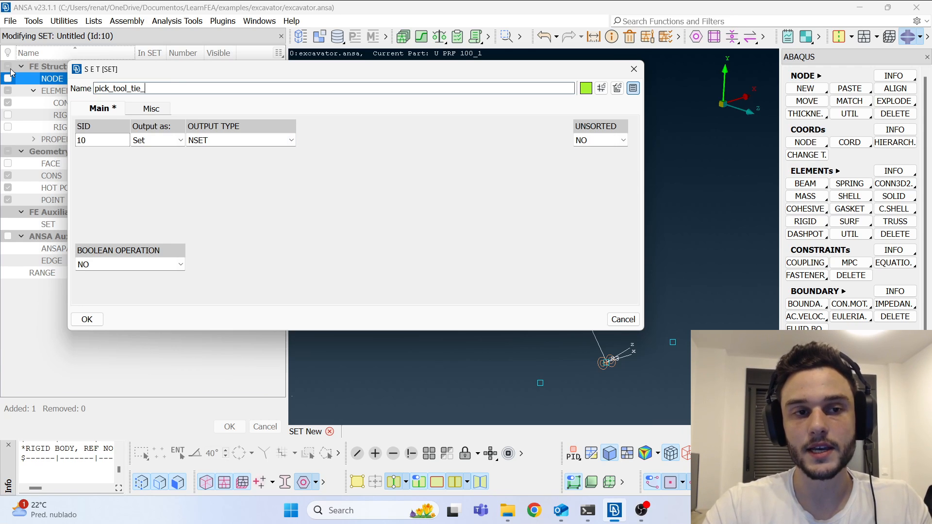
type("modeses")
key("BackSpace")
key("BackSpace")
key("BackSpace")
type("odes")
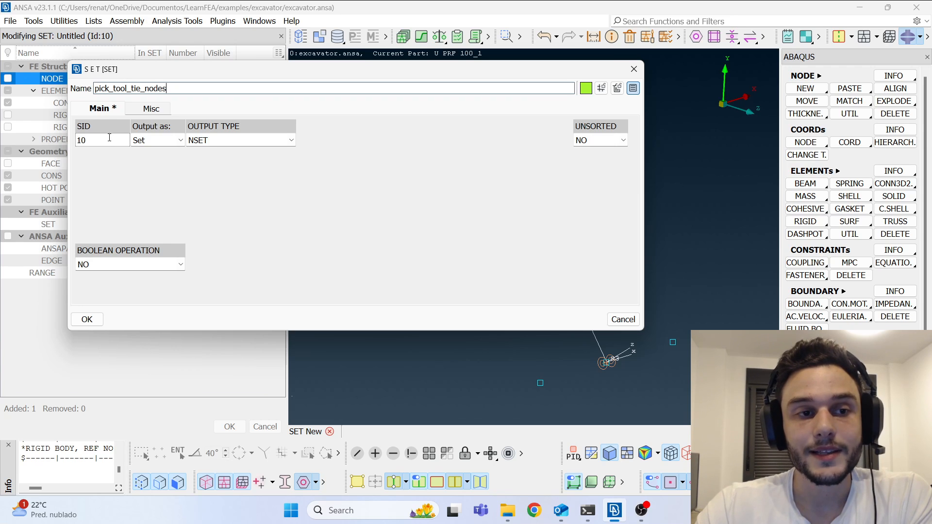
key("Tab")
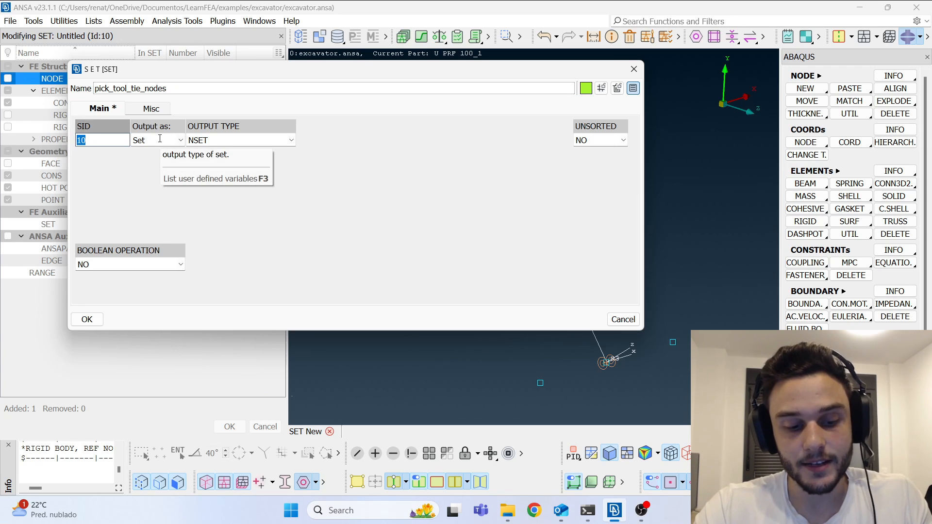
left_click(87, 319)
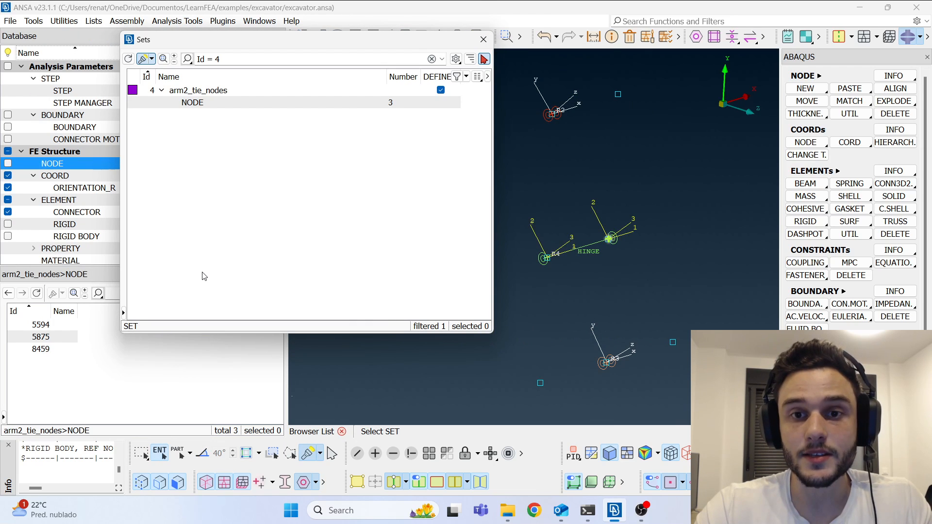
- Assign set 10, pick_tool_tie_nodes, as the TIE NSET of the pick_tool rigid body
left_click(483, 43)
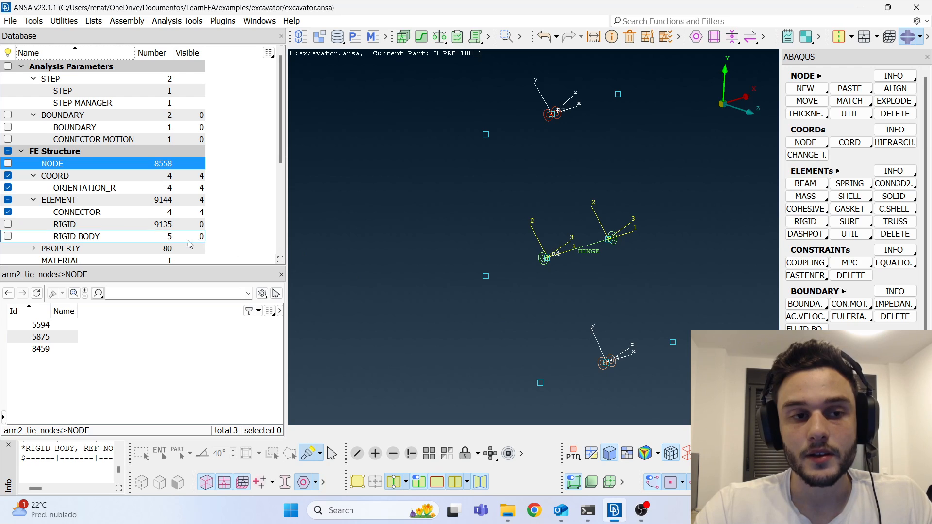
left_click(77, 236)
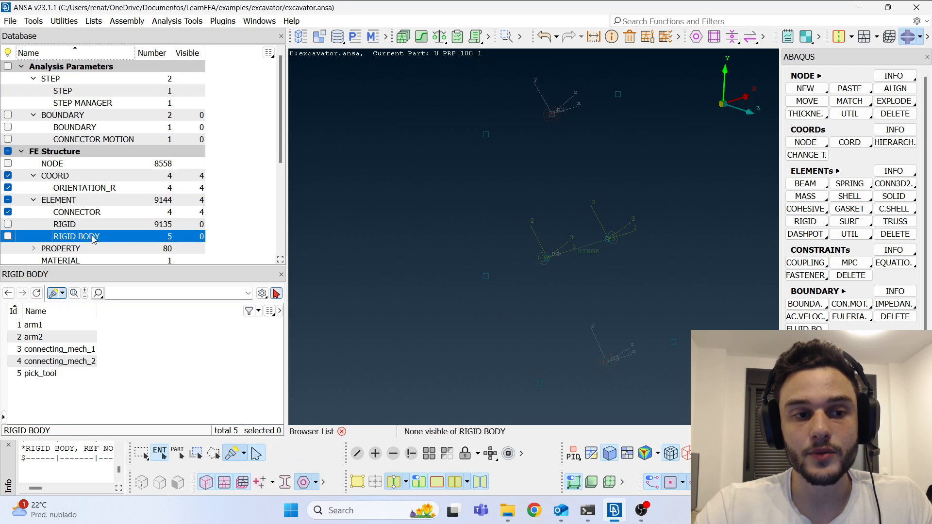
double_click(57, 374)
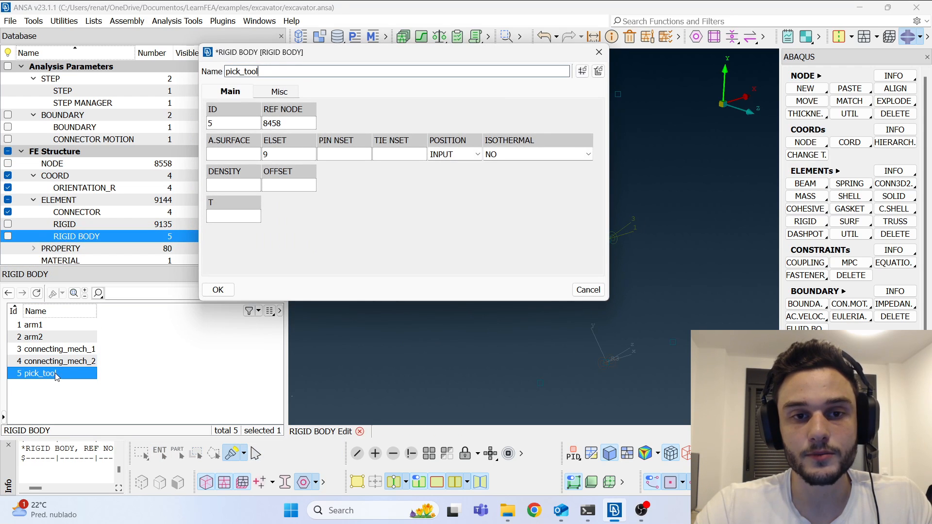
left_click(392, 151)
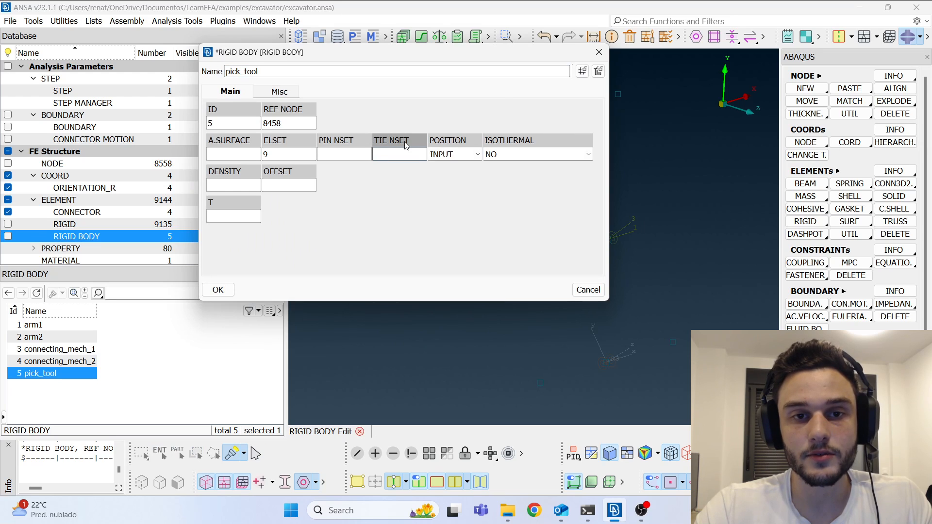
type("10")
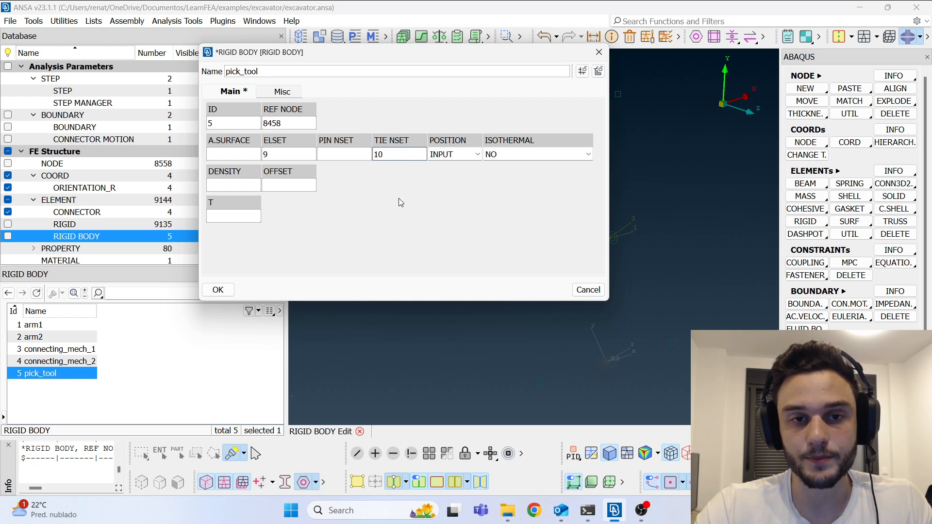
mouse_move(404, 151)
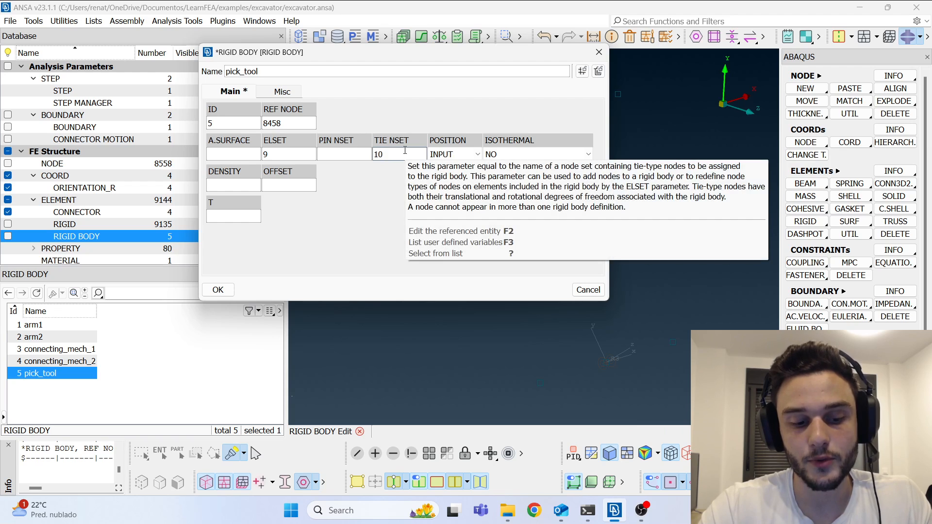
key("question")
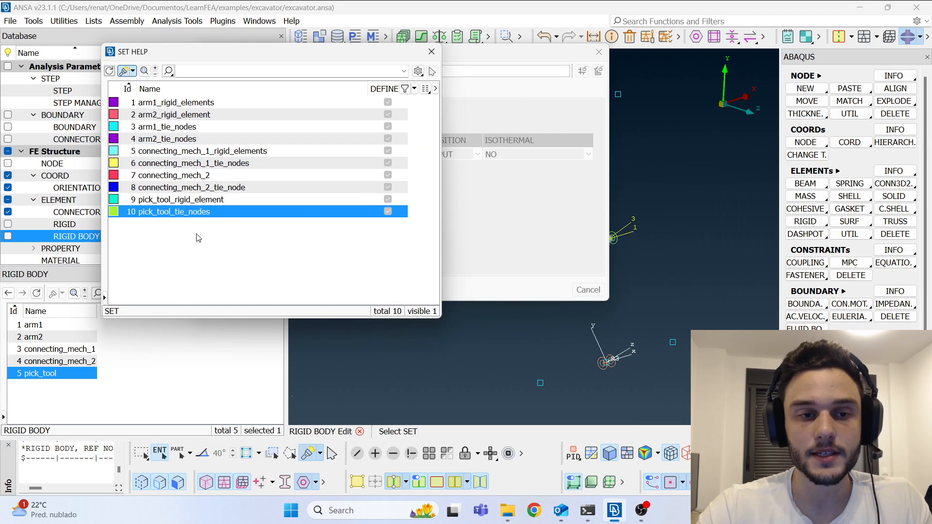
double_click(169, 209)
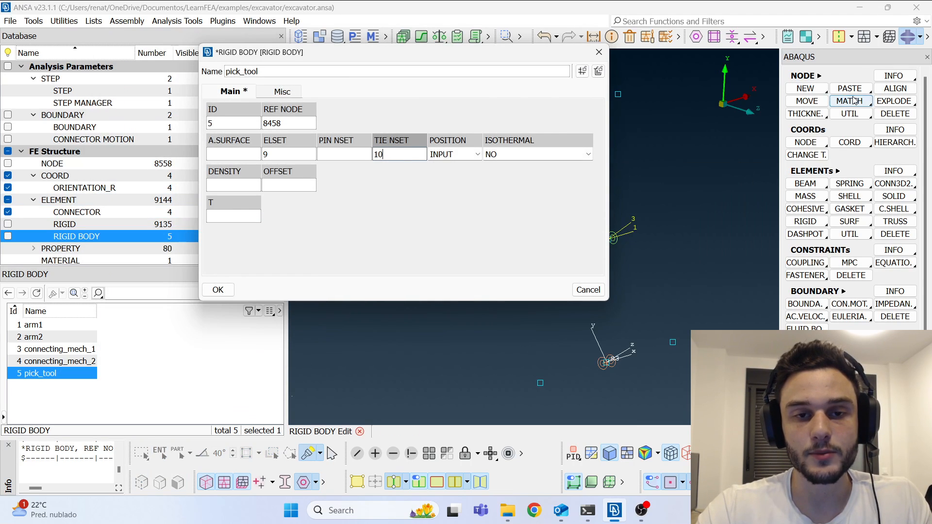
left_click(218, 289)
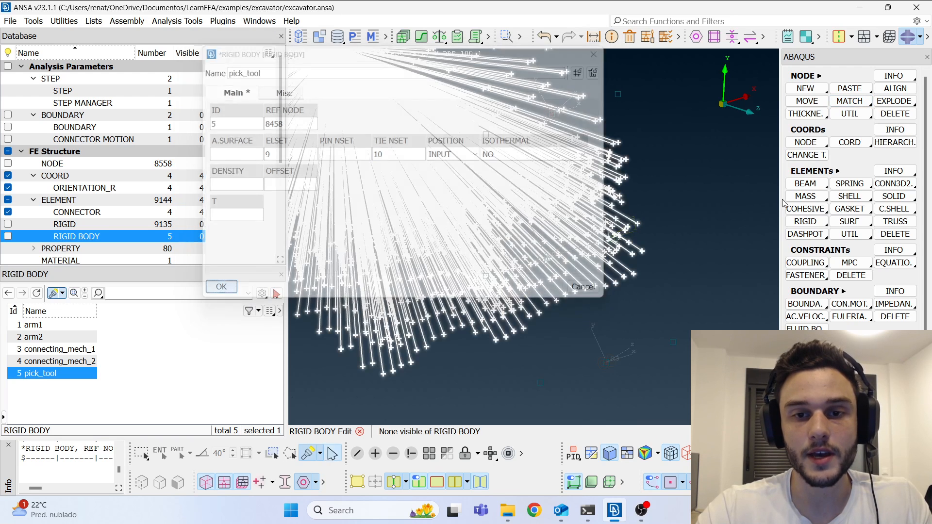
left_click(693, 198)
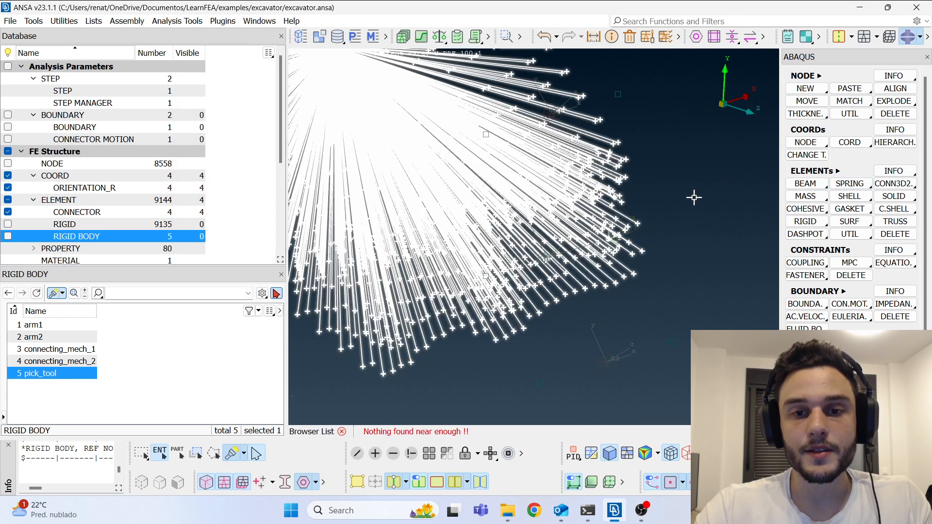
middle_click(676, 193)
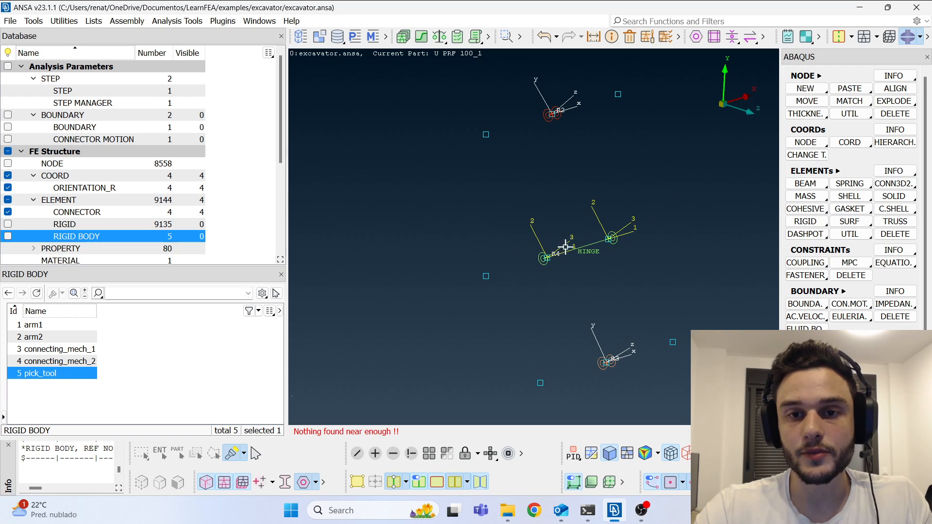
- Match the hinge connector's far end node onto its node at R4 so both ends coincide
left_click(861, 103)
left_click(859, 114)
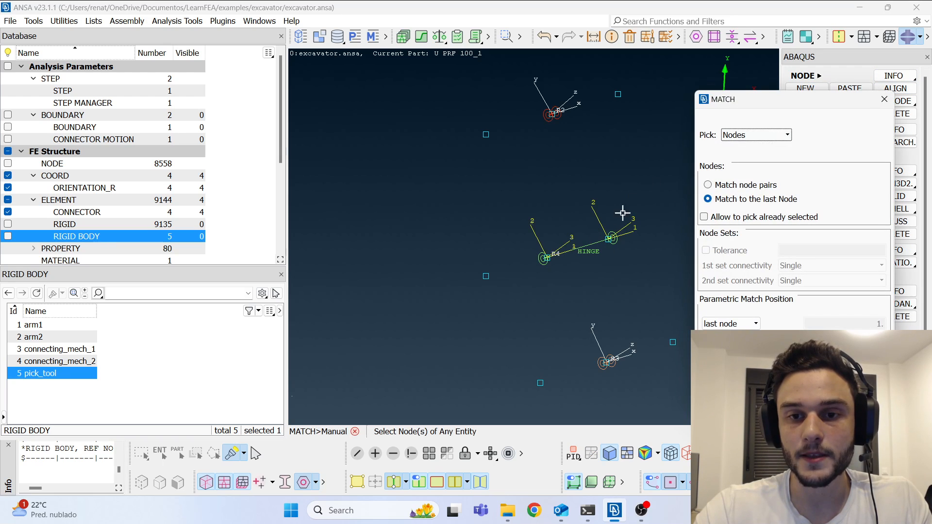
left_click(611, 238)
left_click(545, 257)
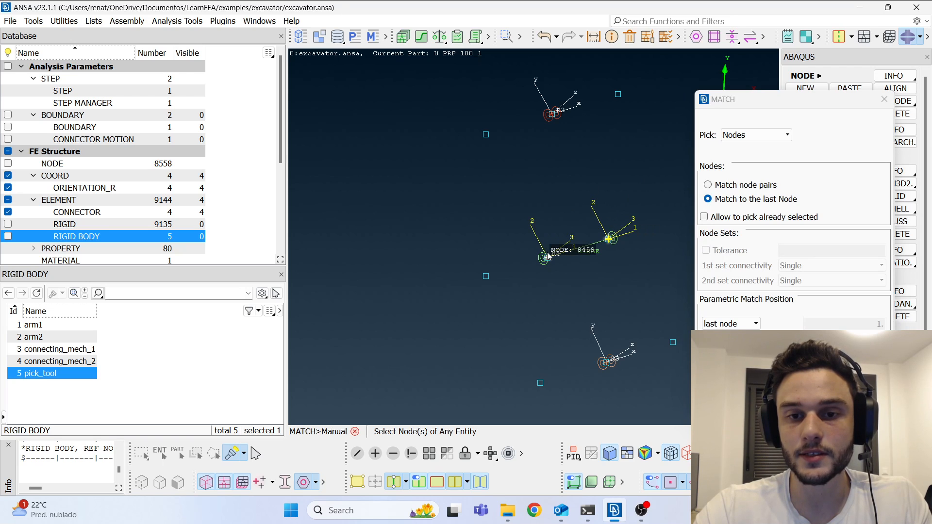
middle_click(634, 170)
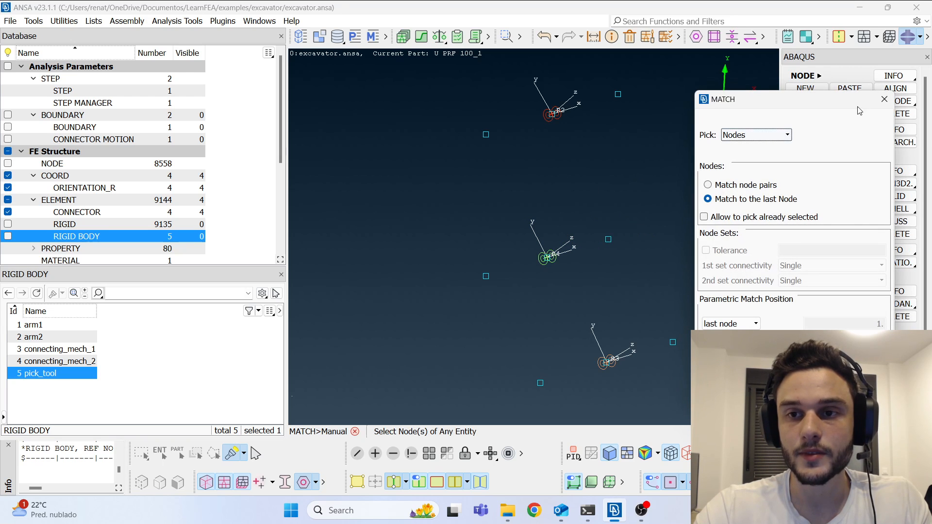
left_click(884, 99)
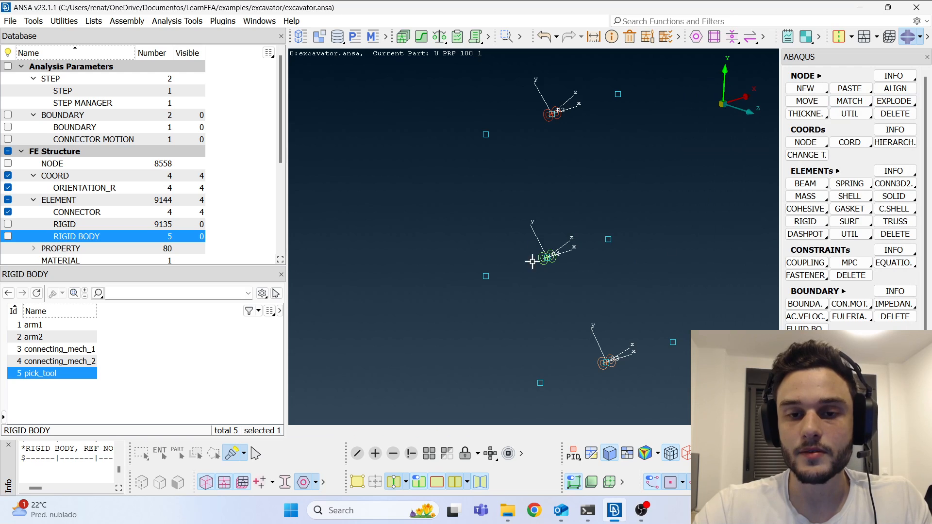
- Show the rigid elements again around the linkage
middle_click_drag(549, 273, 526, 249, "ctrl")
left_click_drag(518, 227, 516, 217, "ctrl")
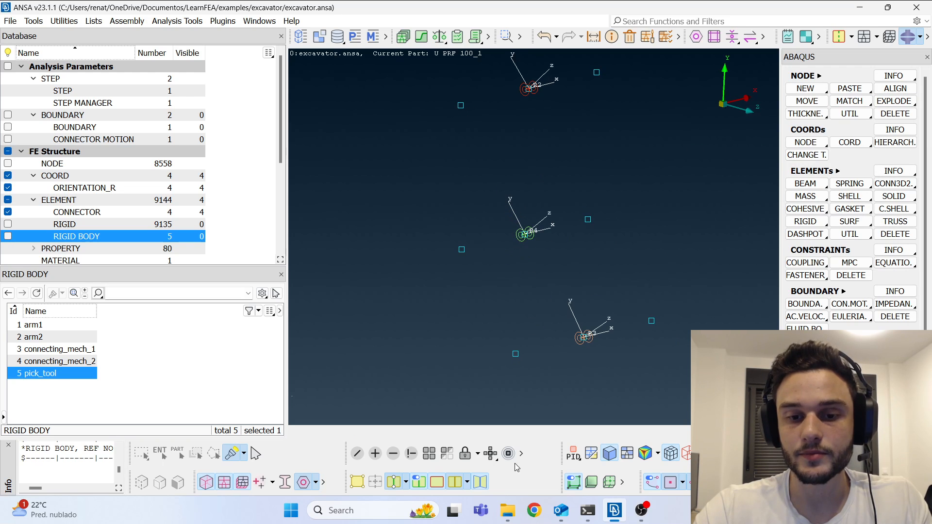
left_click(7, 224)
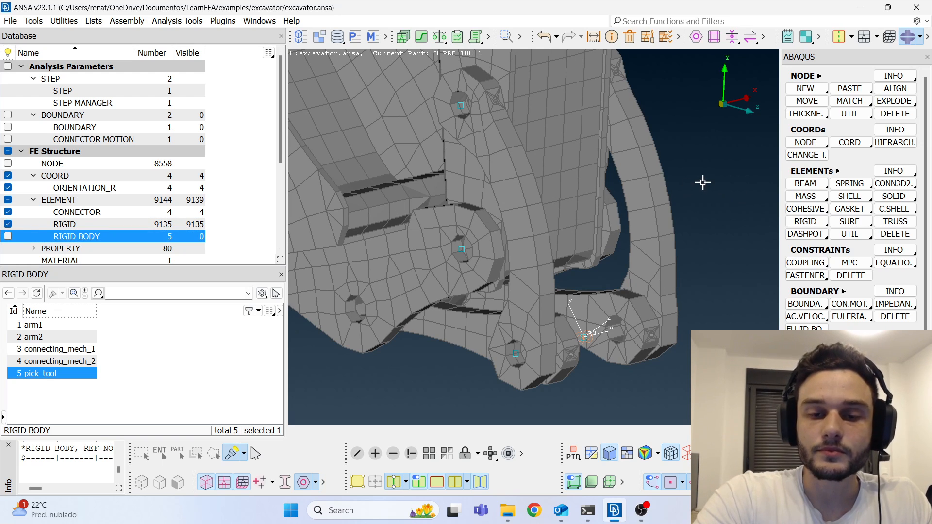
- Examine the linkage for the remaining pin hole without a centre point, at the lower corner of the plate beside the connecting mechanism
scroll(688, 198, "down", 6)
scroll(649, 210, "up", 7)
left_click_drag(538, 185, 501, 204, "ctrl")
scroll(543, 168, "down", 6)
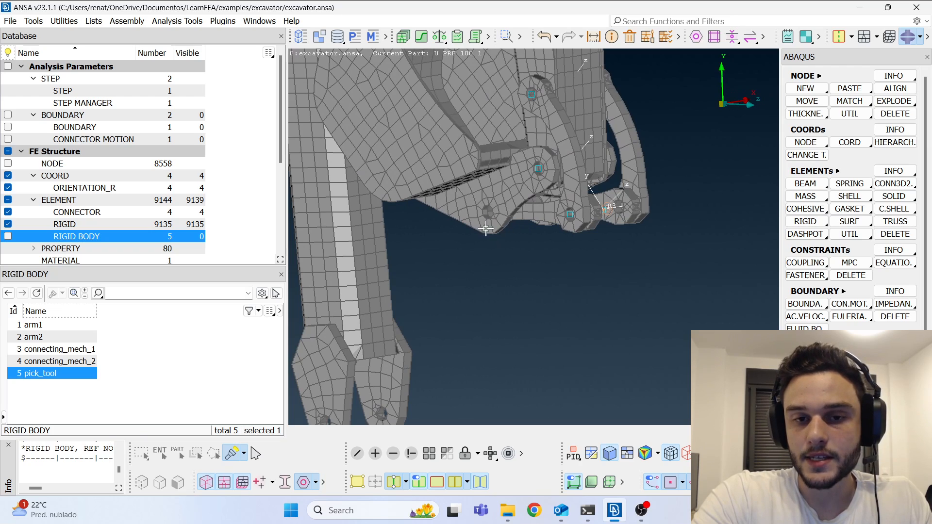
scroll(490, 231, "up", 6)
scroll(456, 246, "down", 9)
left_click_drag(455, 243, 477, 230, "ctrl")
scroll(444, 230, "up", 8)
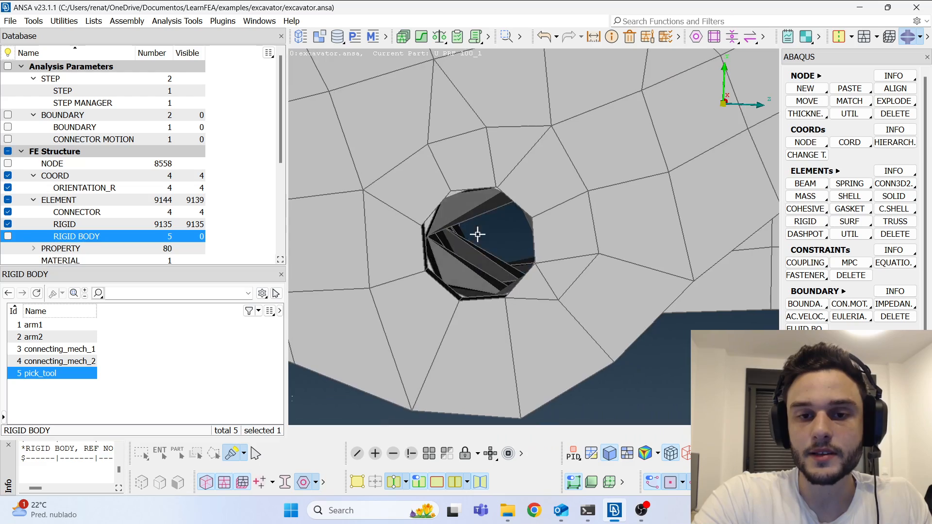
scroll(478, 230, "down", 8)
left_click_drag(464, 283, 779, 111, "ctrl")
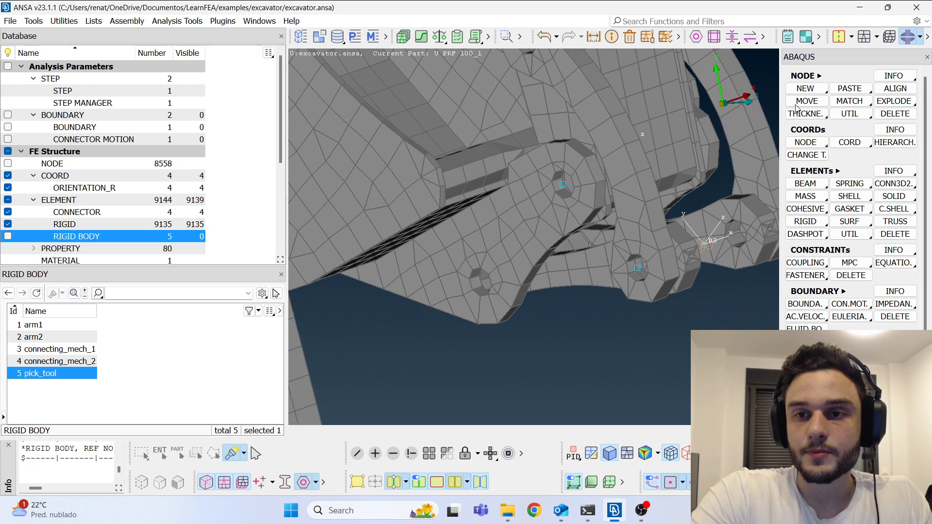
- Create a circle-centre point from rim nodes of the unconnected pin hole on the plate's near side
left_click(840, 37)
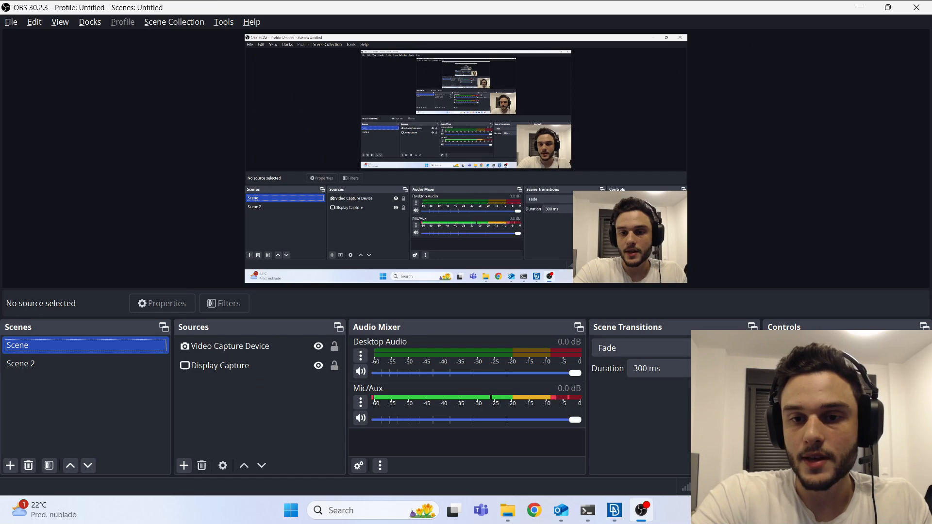
left_click(780, 365)
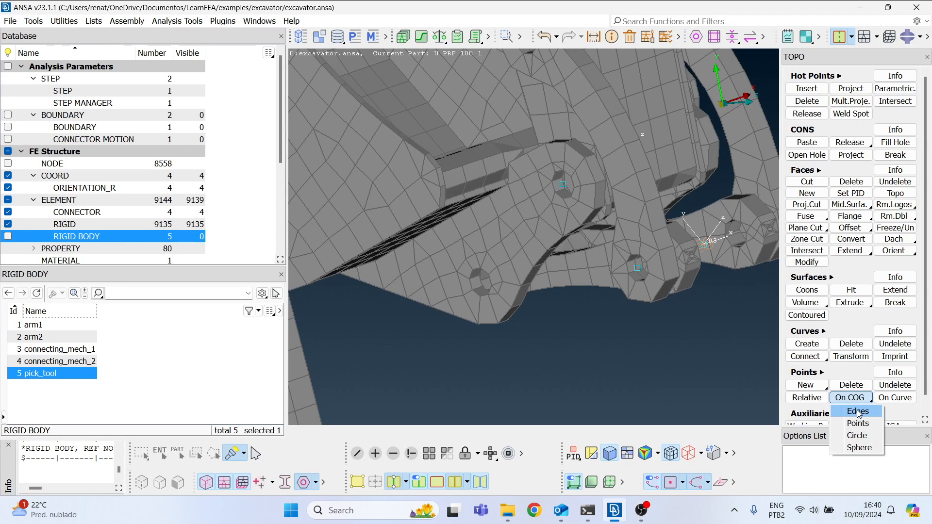
left_click(856, 435)
scroll(485, 306, "up", 5)
scroll(482, 261, "down", 3)
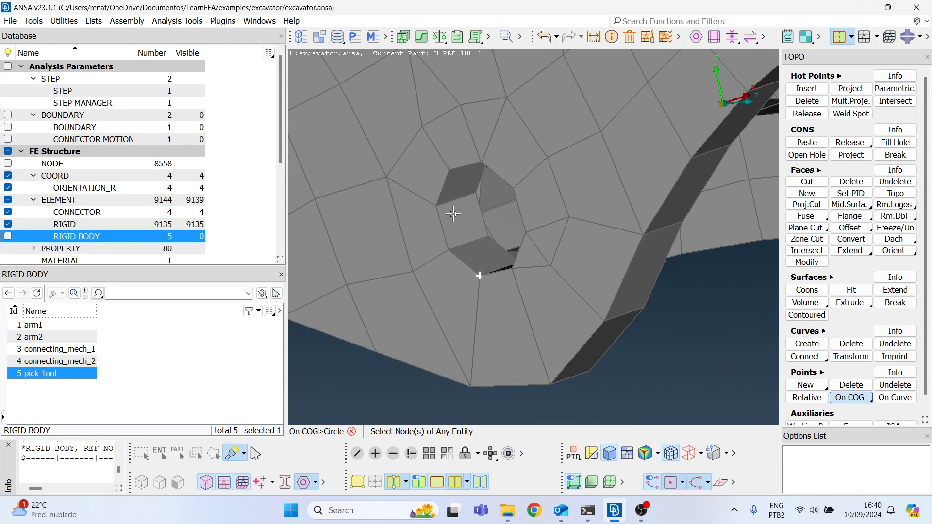
left_click(526, 233)
middle_click(527, 233)
scroll(461, 253, "down", 3)
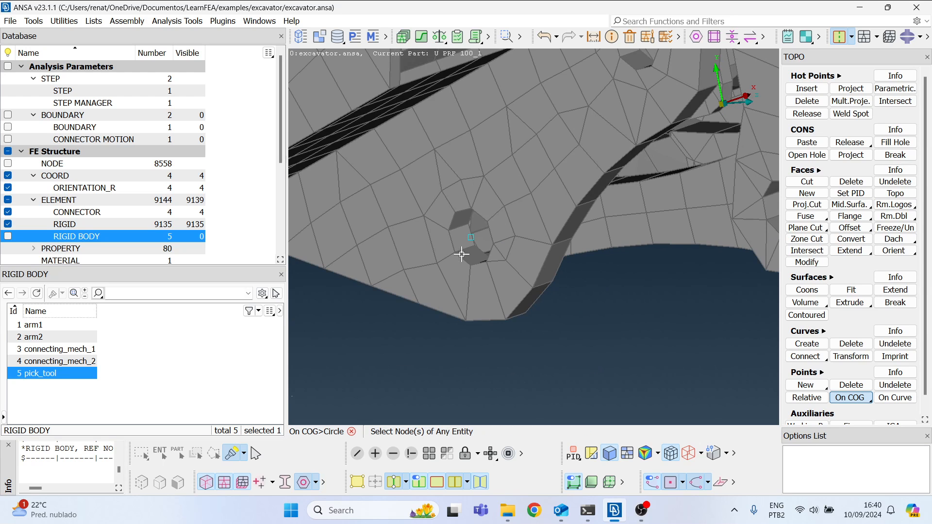
- Create a circle-centre point from three rim nodes of the matching pin hole on the opposite side
scroll(497, 235, "down", 4)
left_click_drag(499, 235, 416, 217, "ctrl")
scroll(594, 229, "up", 6)
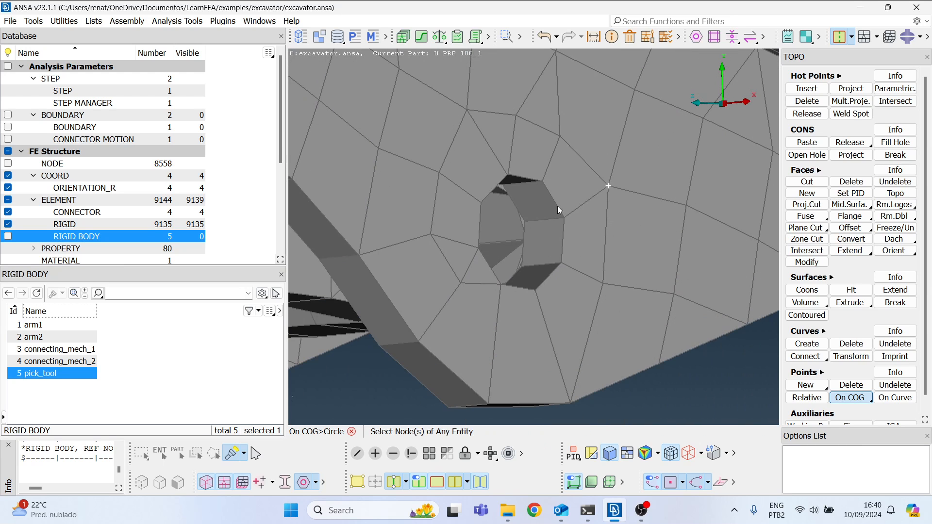
left_click(507, 176)
left_click(515, 296)
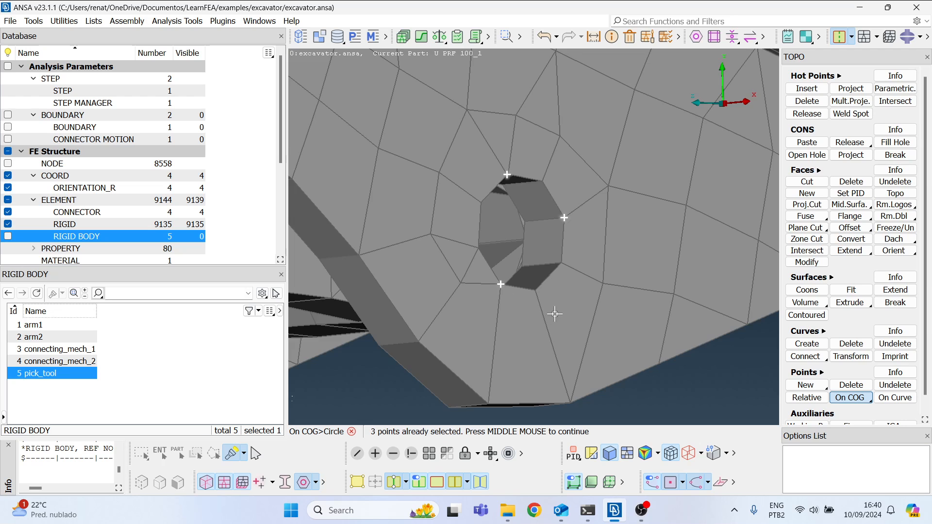
middle_click(552, 305)
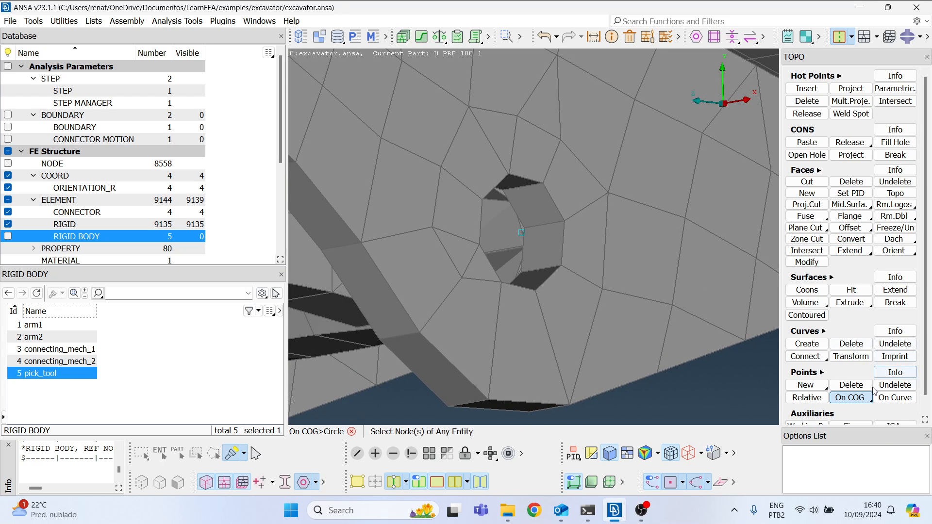
- Create a centre-of-gravity point midway between the two pin hole centre points
right_click(850, 398)
left_click(856, 422)
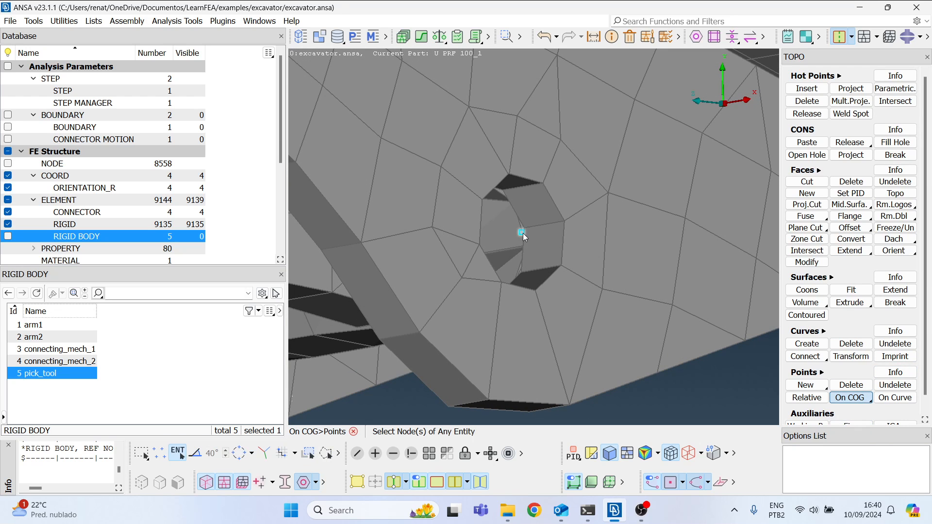
scroll(523, 232, "down", 10)
left_click_drag(582, 250, 690, 240, "ctrl")
scroll(560, 257, "up", 8)
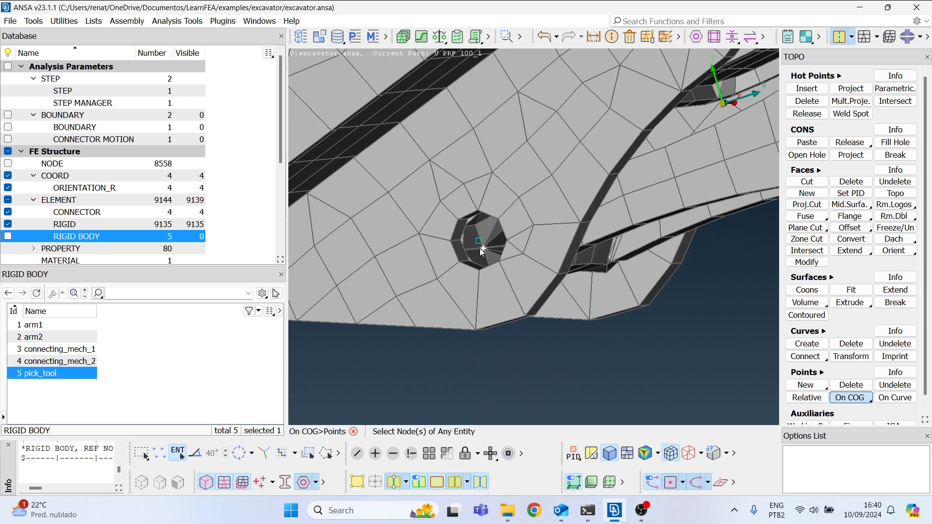
left_click_drag(475, 261, 508, 258, "ctrl")
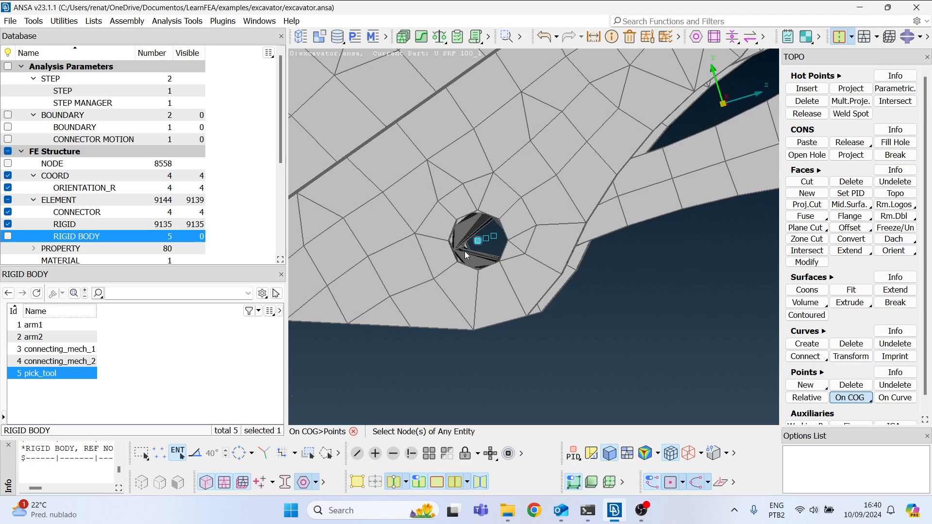
left_click_drag(499, 246, 464, 250, "ctrl")
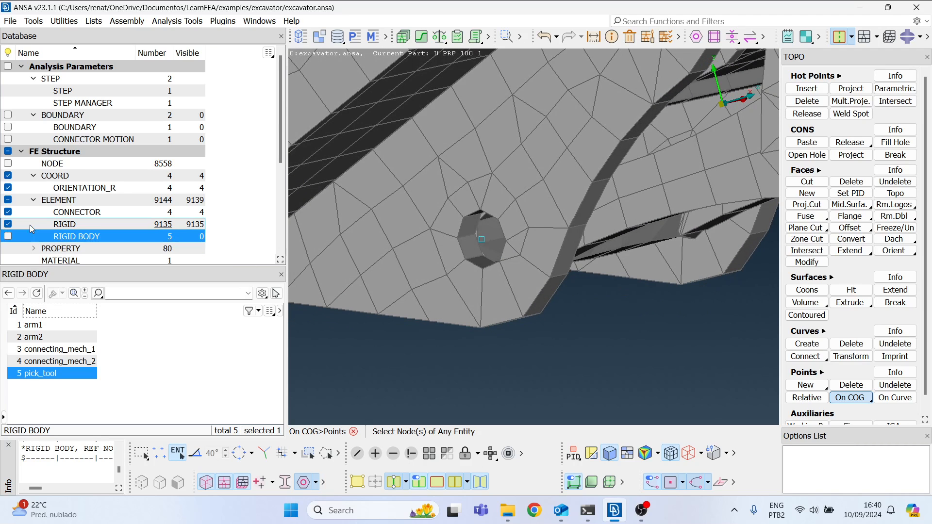
- Hide the rigid elements and define a rectangular coordinate system at the midpoint, directed toward an outer hole centre point
left_click(7, 225)
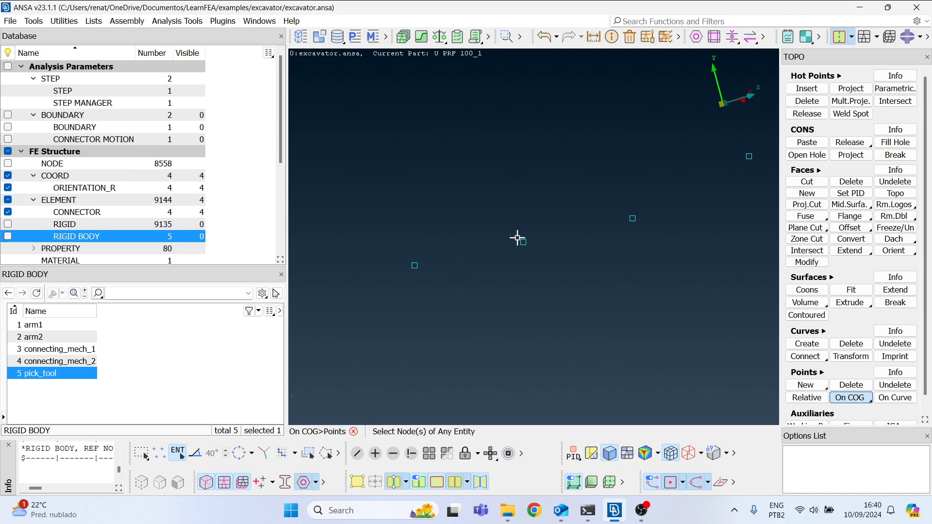
left_click_drag(504, 242, 500, 202, "ctrl")
left_click(905, 40)
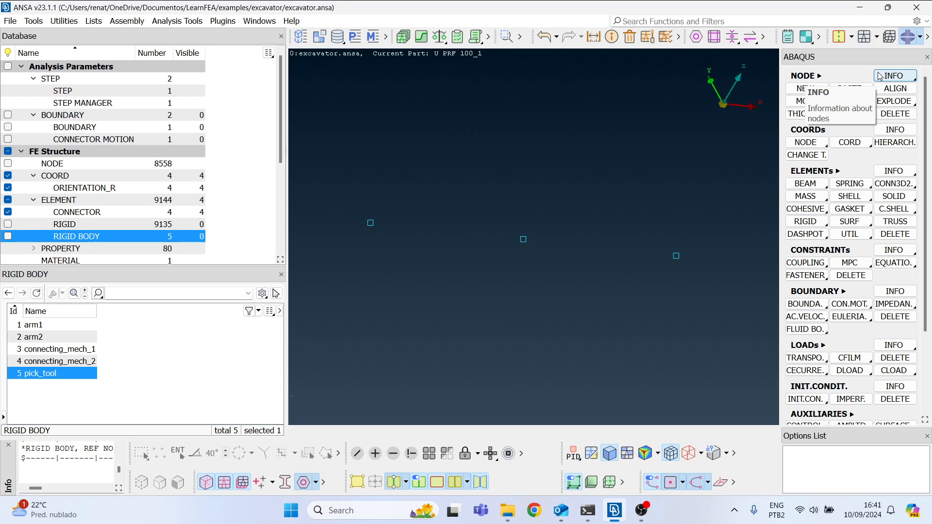
left_click(849, 142)
left_click(852, 154)
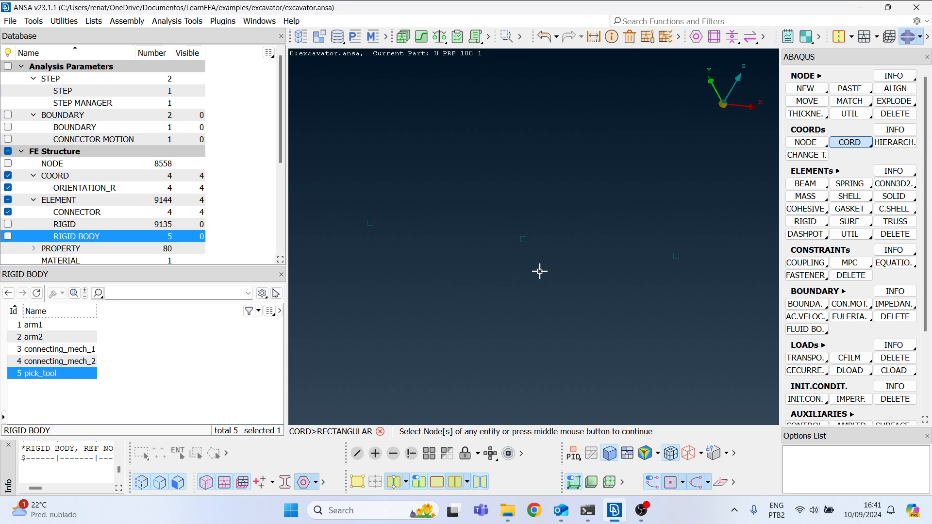
left_click(676, 256)
- Set the new coordinate system's rotation axis to 2 and rotation angle to -90, and accept it
left_click(134, 253)
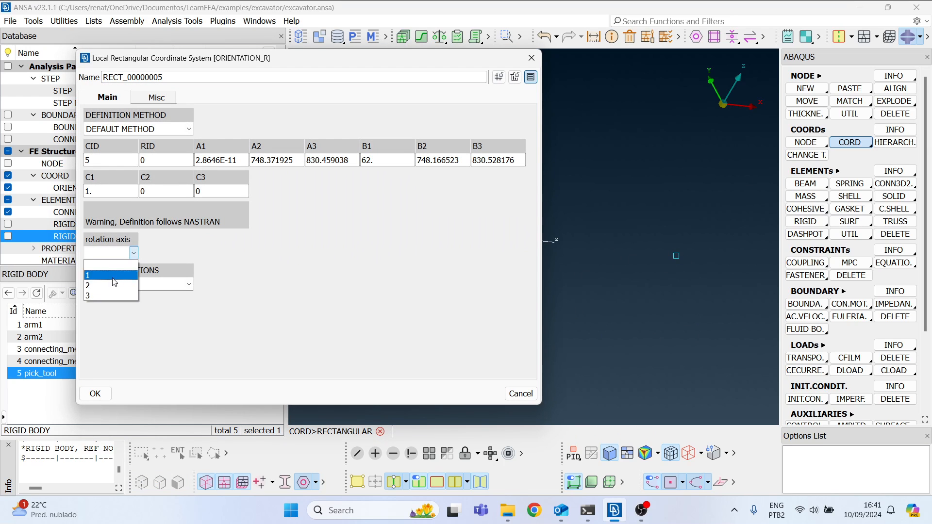
left_click(147, 269)
left_click(179, 253)
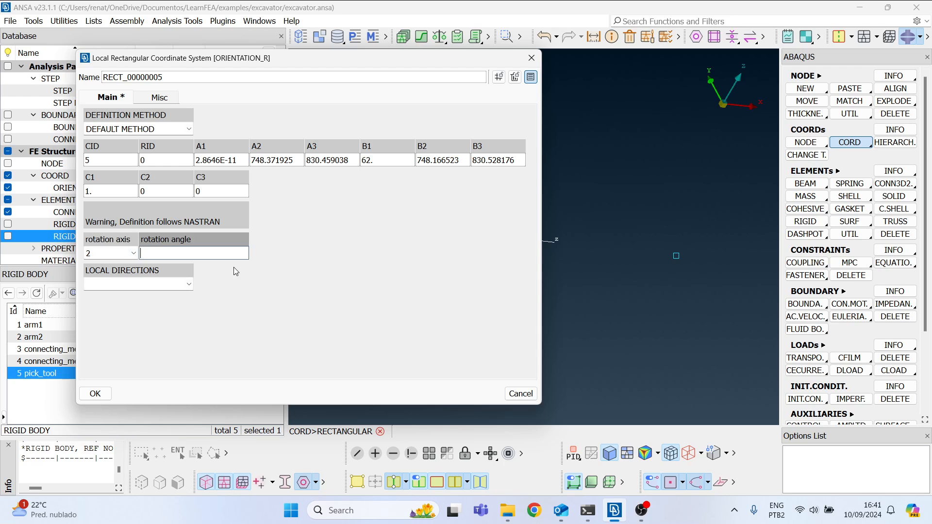
type("-90")
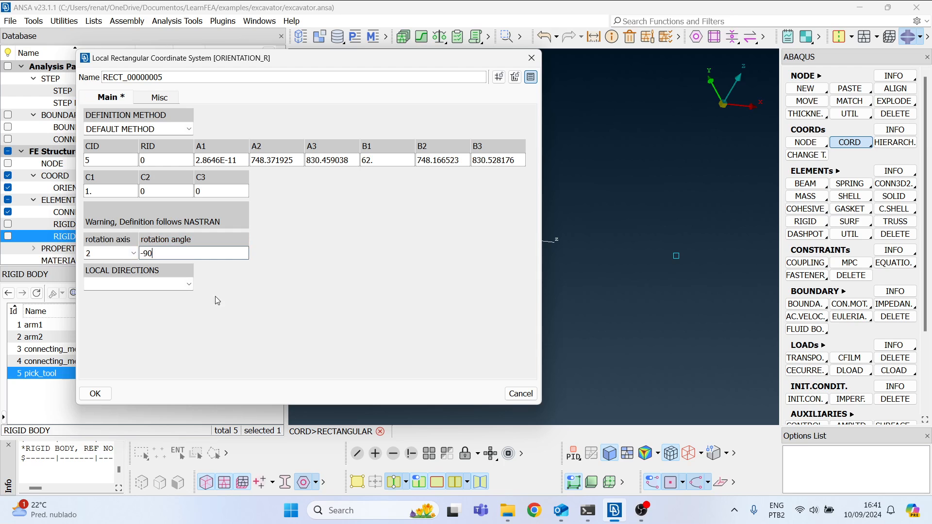
left_click(95, 394)
left_click_drag(570, 248, 538, 246, "ctrl")
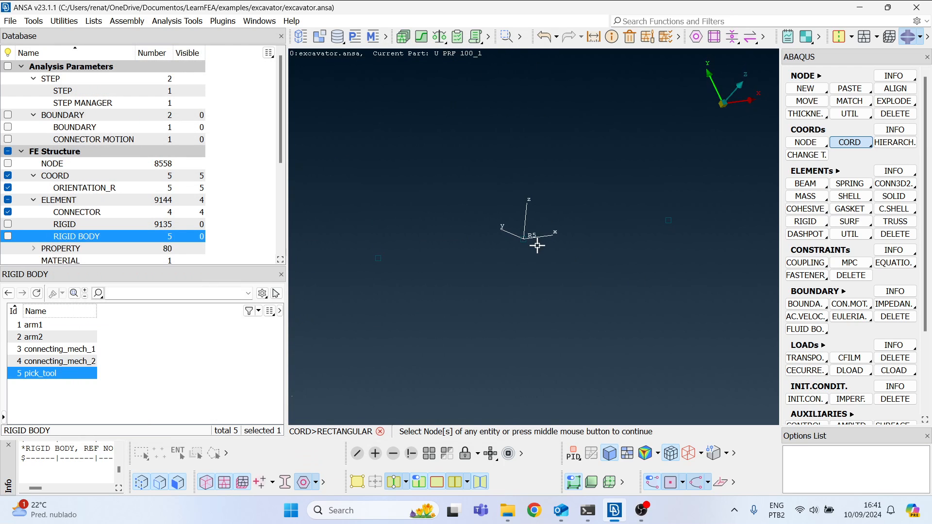
- Create a two-node CONN3D2 connector between the midpoint at R5 and an outer hole centre, in the connectors part
left_click(903, 185)
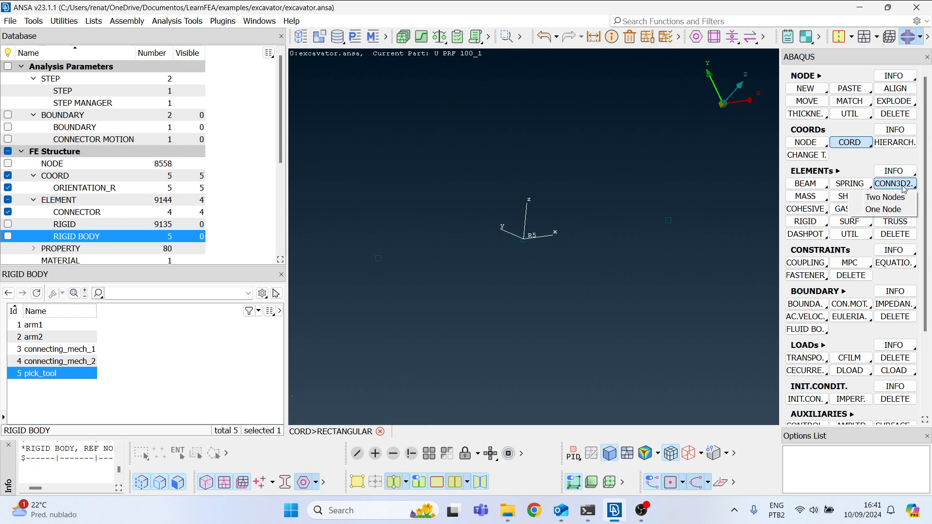
left_click(891, 197)
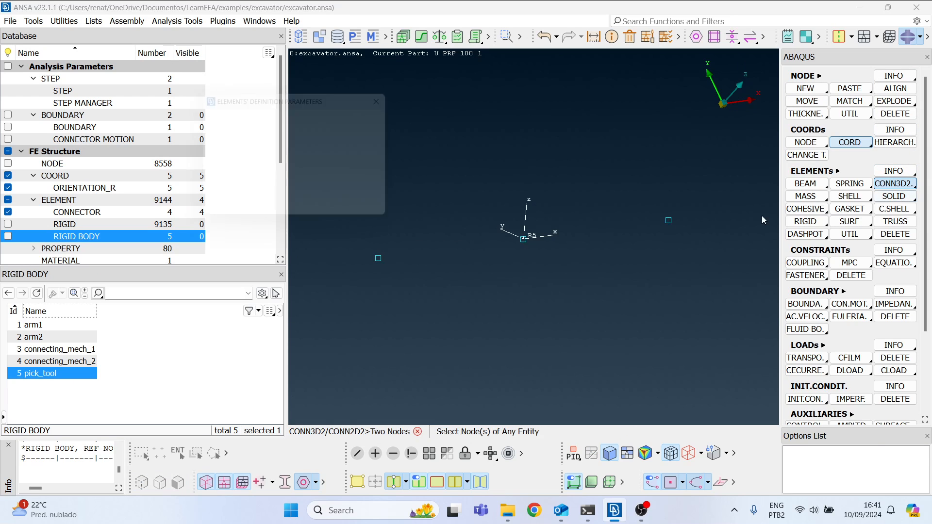
left_click(668, 223)
middle_click(646, 292)
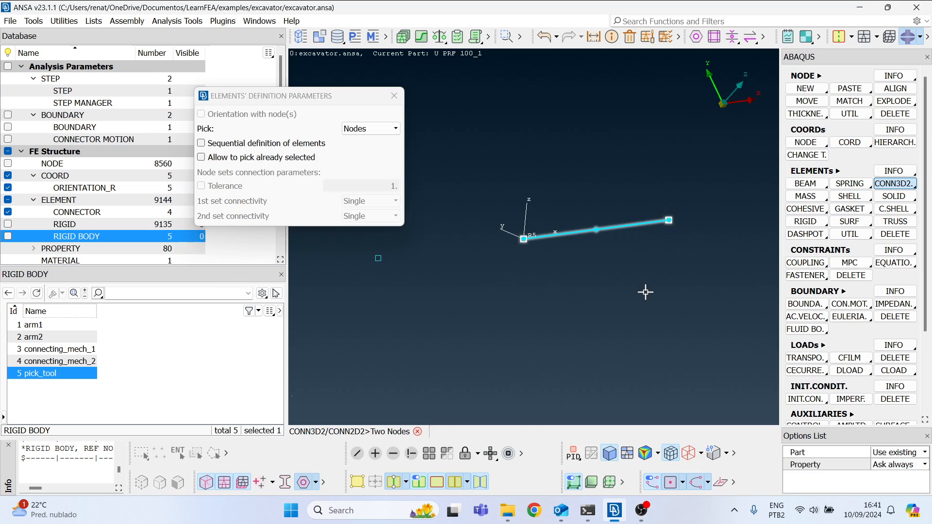
left_click(319, 185)
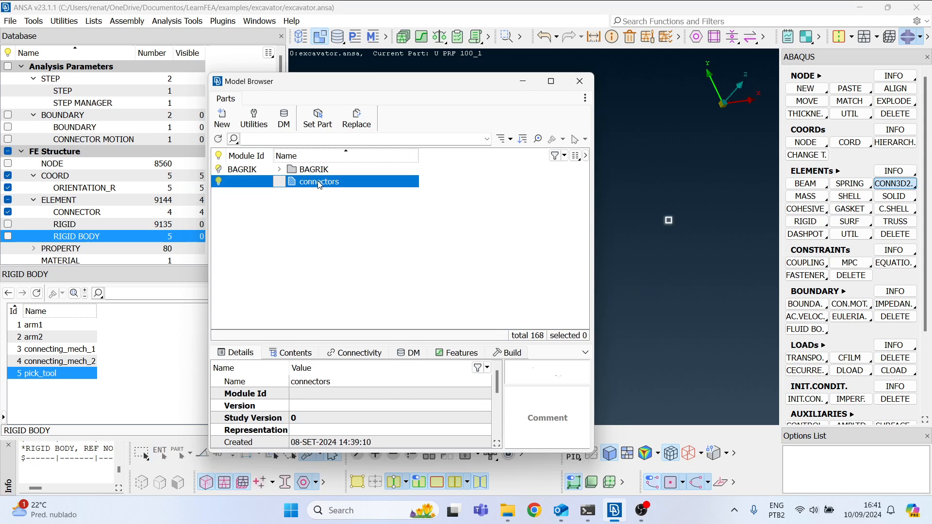
middle_click(320, 185)
- Create a new connector section named pick_tool_connecting_mech_2 for the connector being defined
right_click(202, 177)
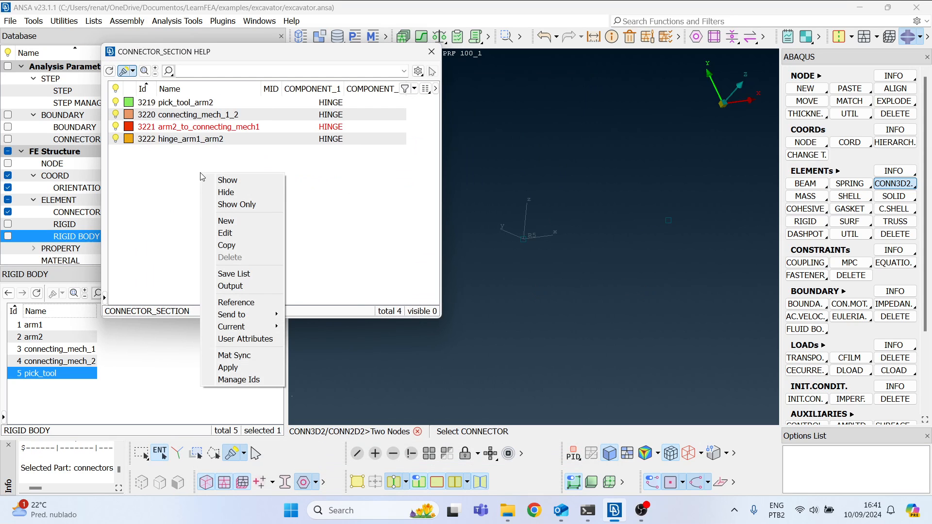
left_click(227, 236)
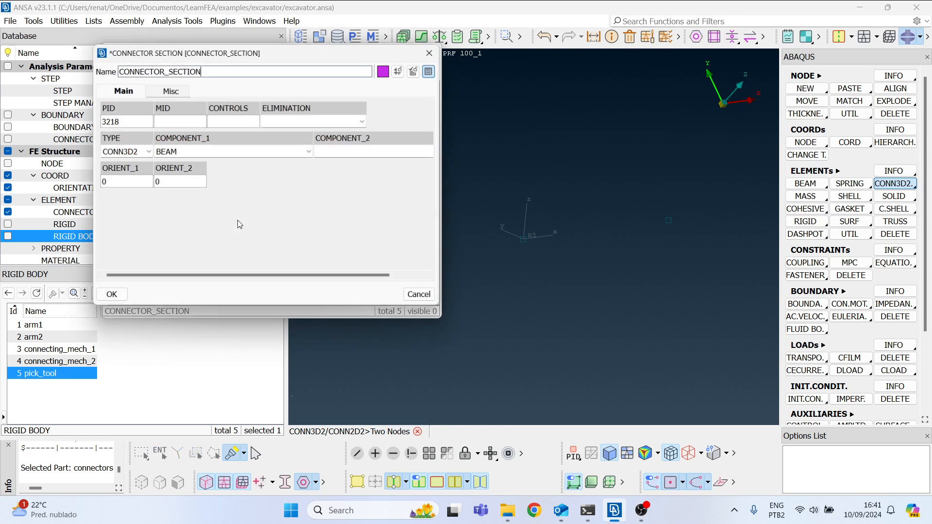
double_click(214, 70)
left_click(260, 69)
key("ctrl+a")
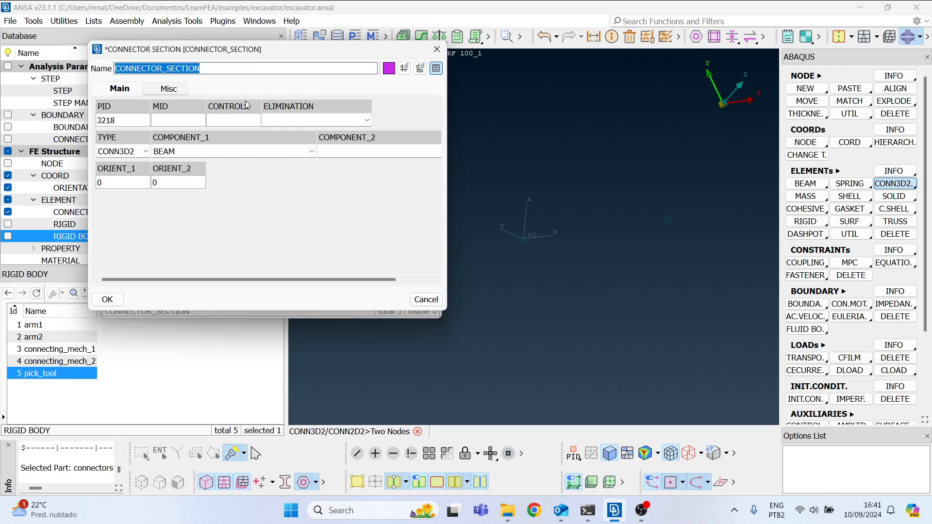
type("pick_")
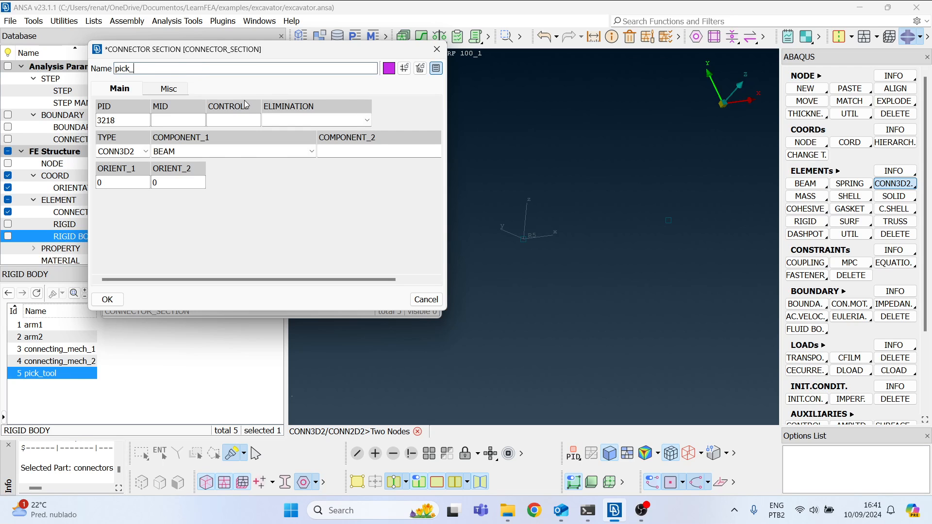
type("tool_connecting_mech_2")
- Set the section's first component to HINGE and its first orientation to coordinate system 5 (RECT_00000005), and accept it
left_click(194, 151)
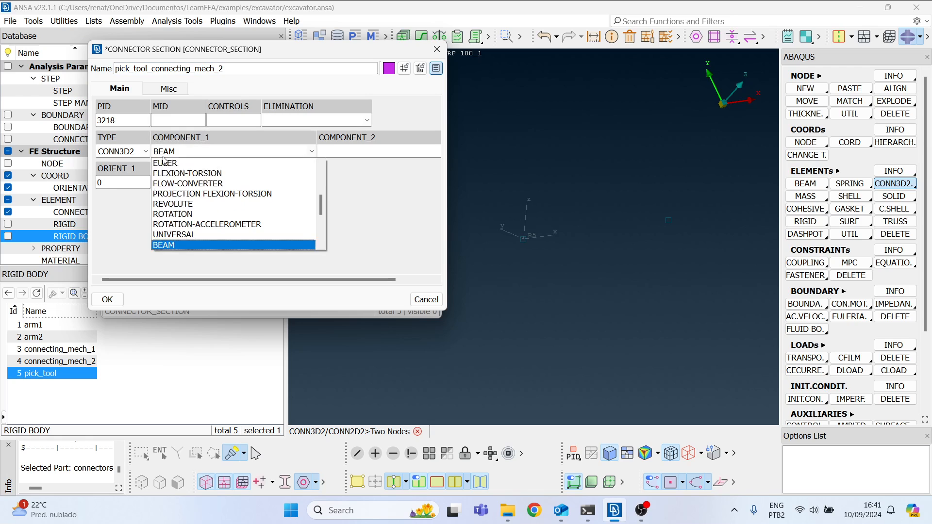
scroll(176, 217, "down", 2)
left_click(168, 225)
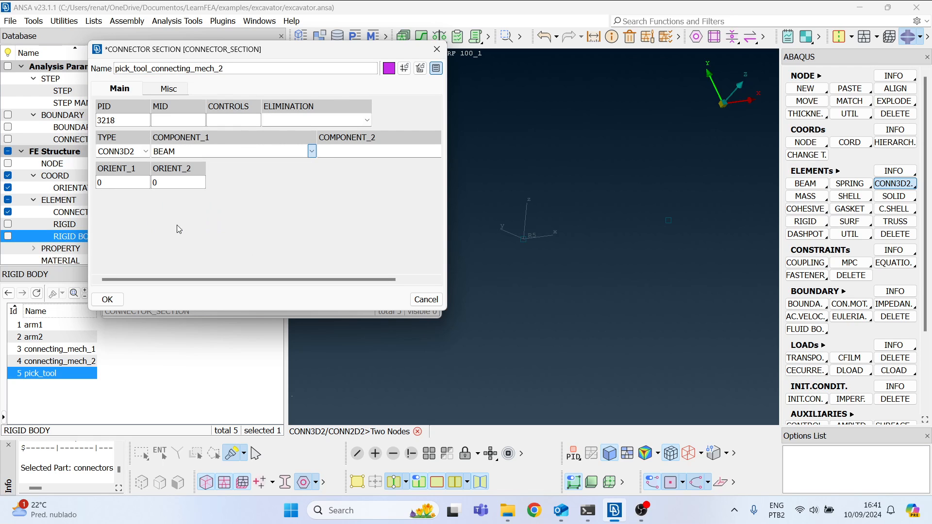
left_click(135, 183)
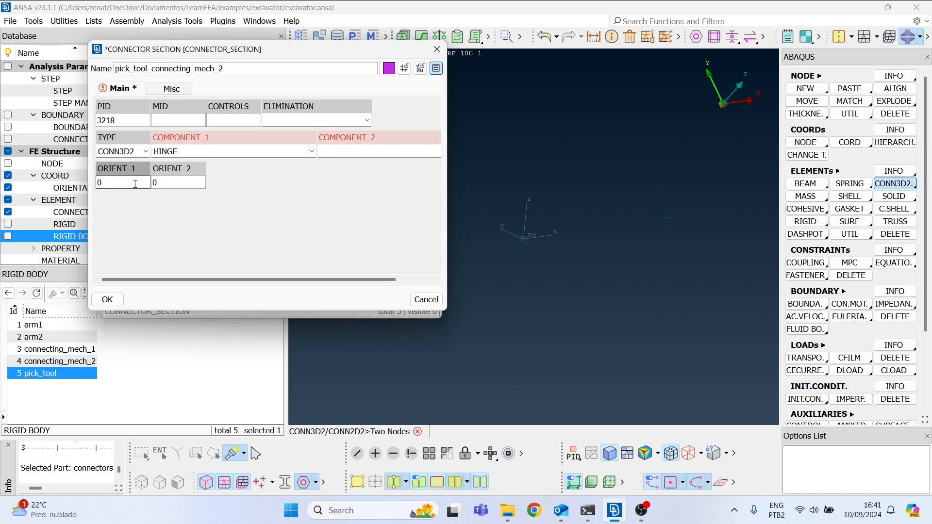
double_click(136, 184)
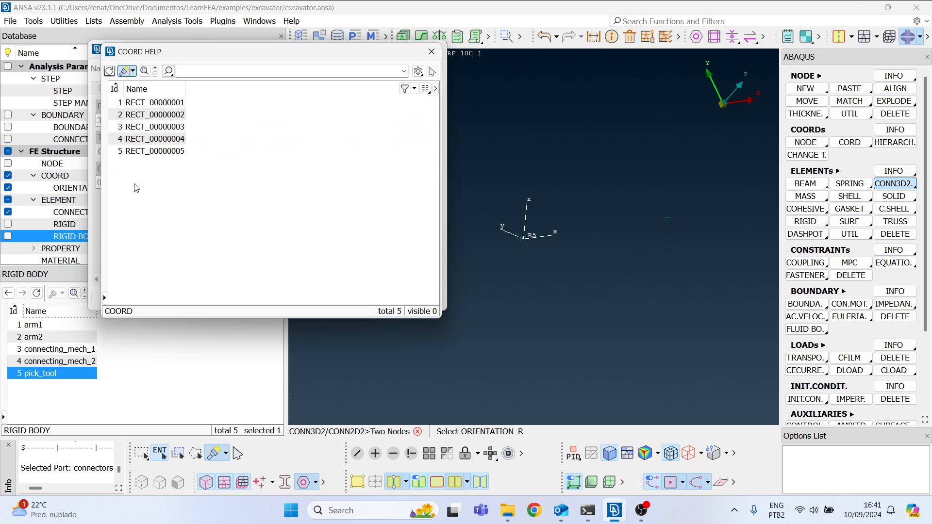
left_click(534, 230)
double_click(131, 152)
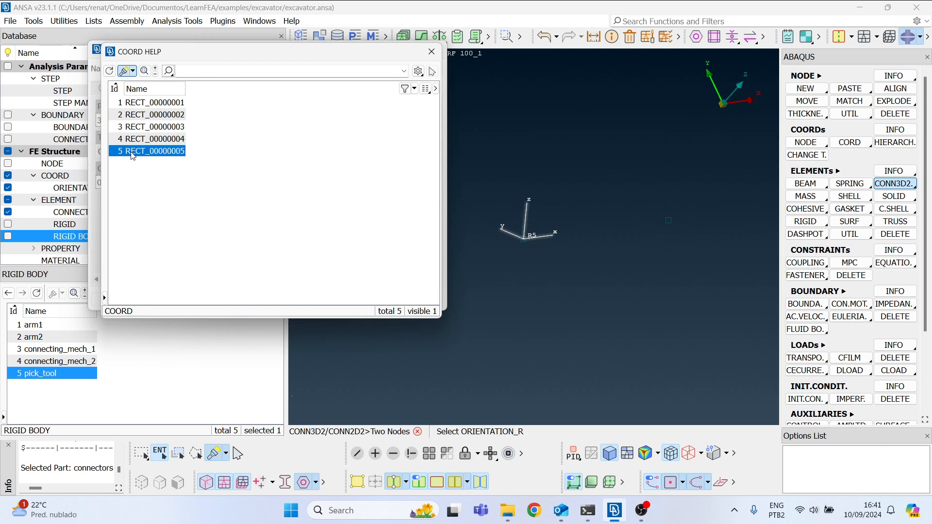
left_click(108, 299)
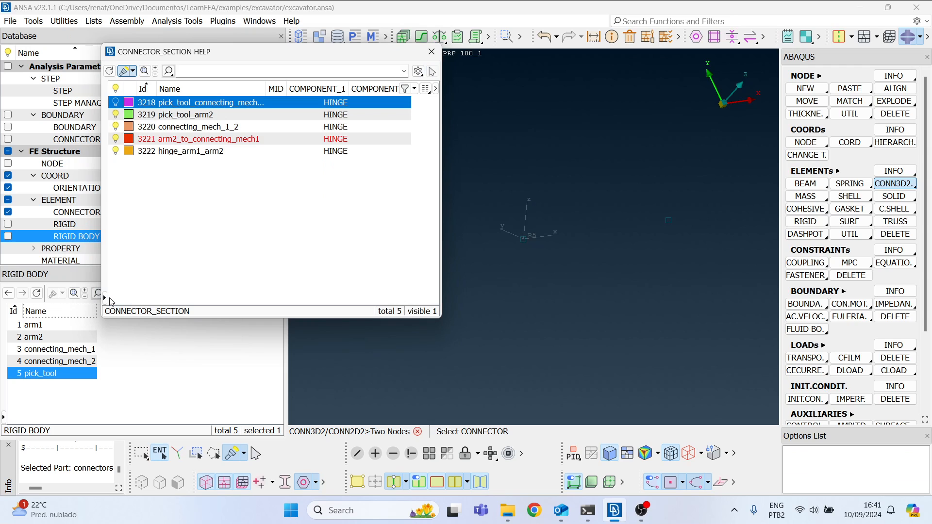
- Assign the pick_tool_connecting_mech_2 section to the new connector, accept its element card and finish defining connectors
double_click(219, 103)
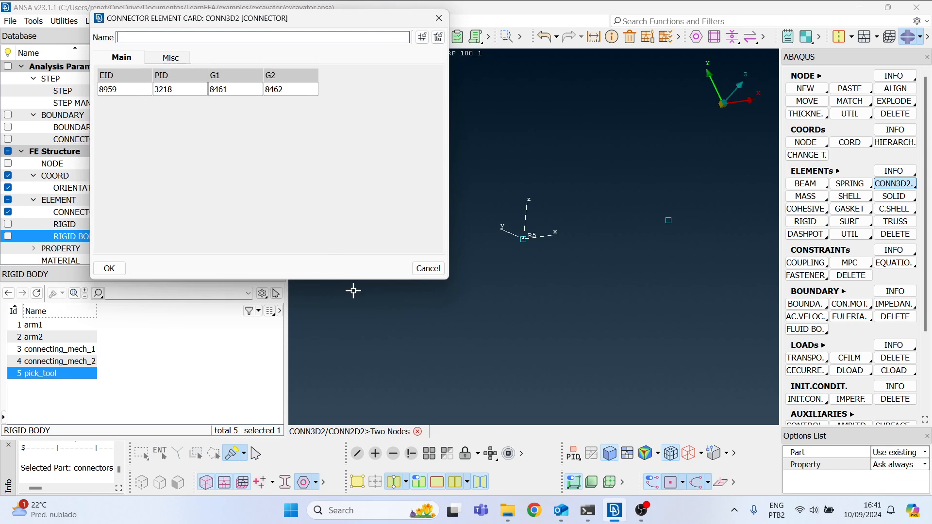
left_click(110, 269)
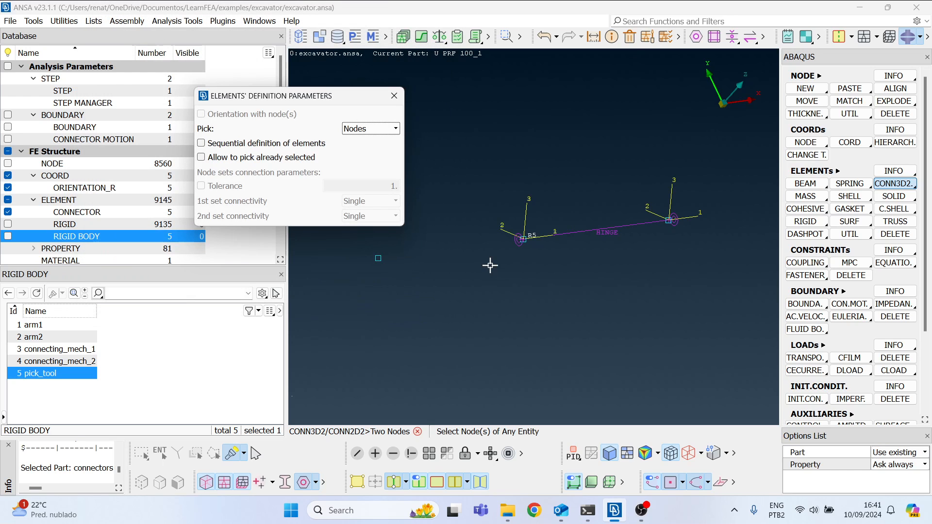
left_click(392, 96)
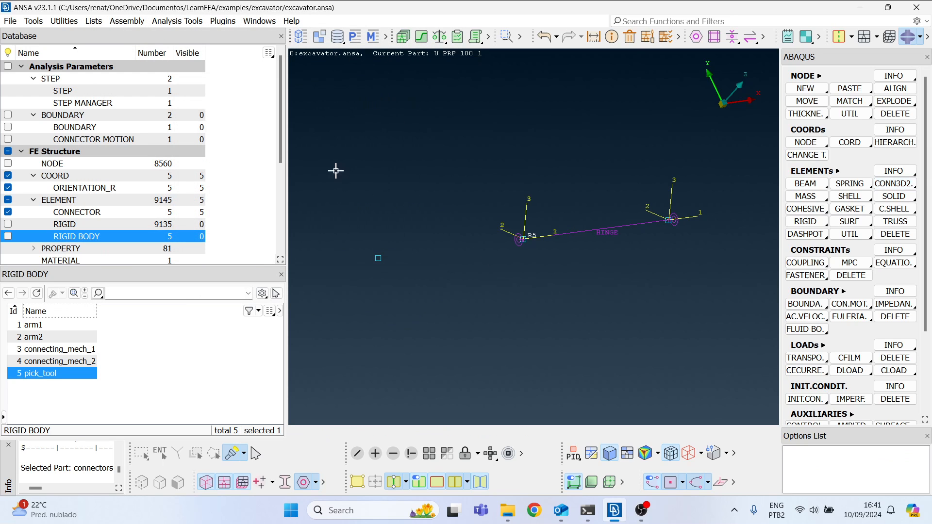
- Examine the new hinge against the rigid elements and the connecting_mech_2 rigid body to see which body each end belongs to
left_click(8, 224)
scroll(510, 237, "down", 4)
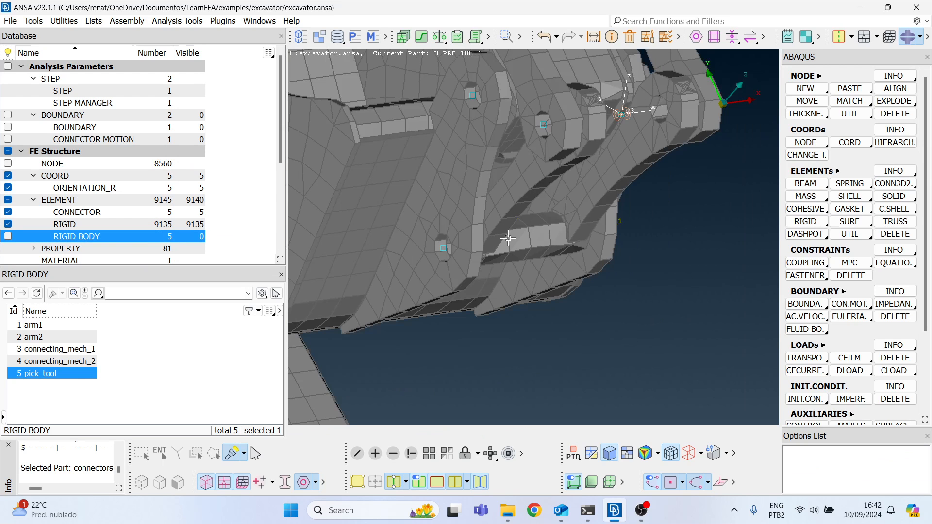
left_click_drag(510, 237, 532, 253, "ctrl")
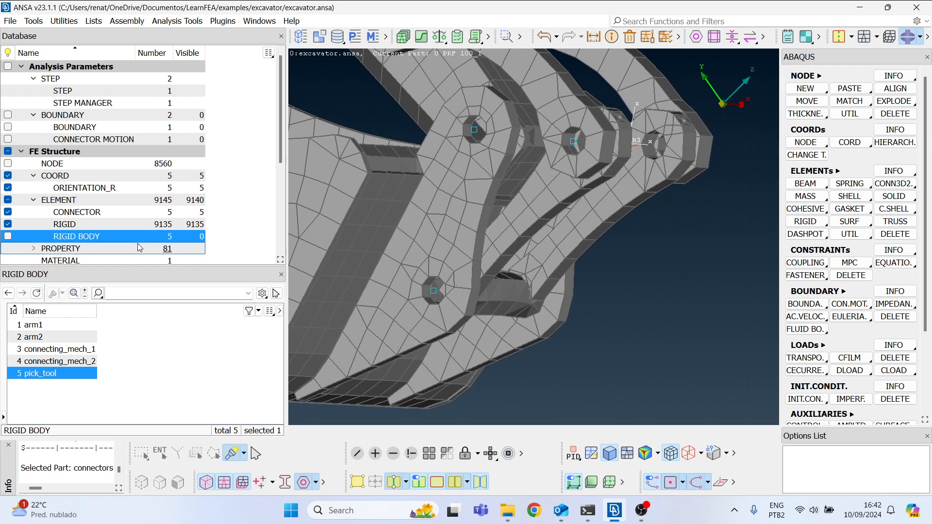
double_click(91, 236)
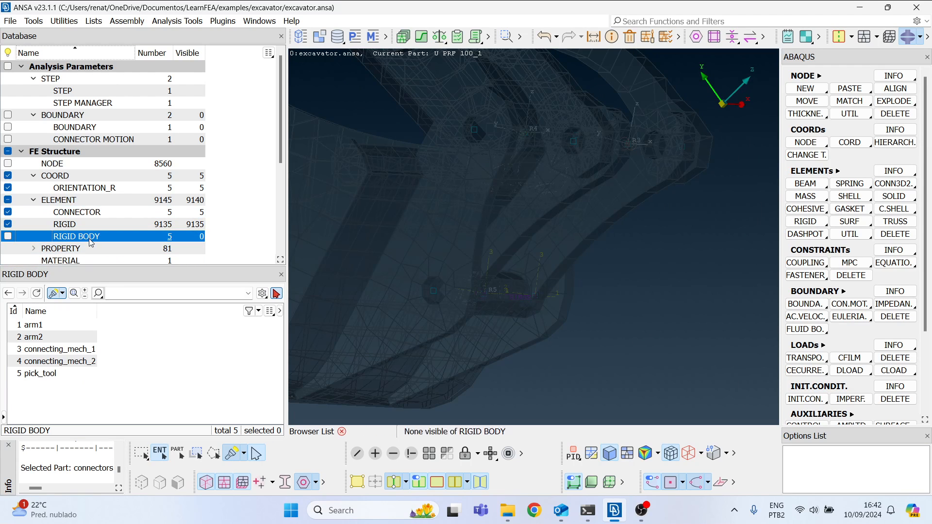
left_click(87, 363)
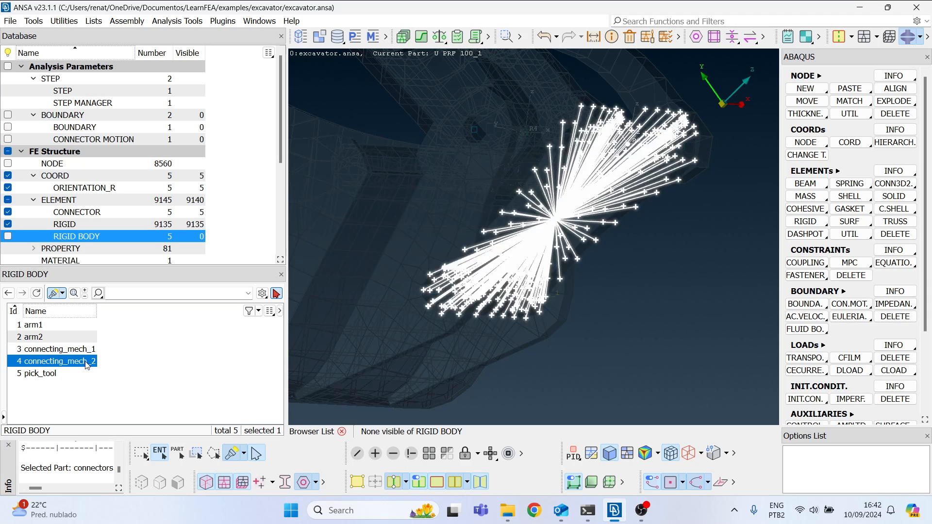
middle_click(470, 257)
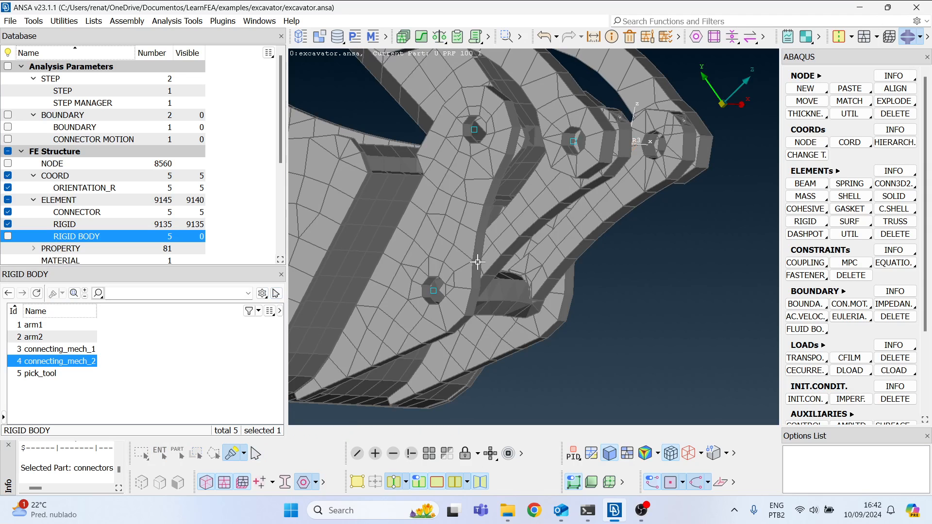
left_click_drag(511, 255, 496, 283, "ctrl")
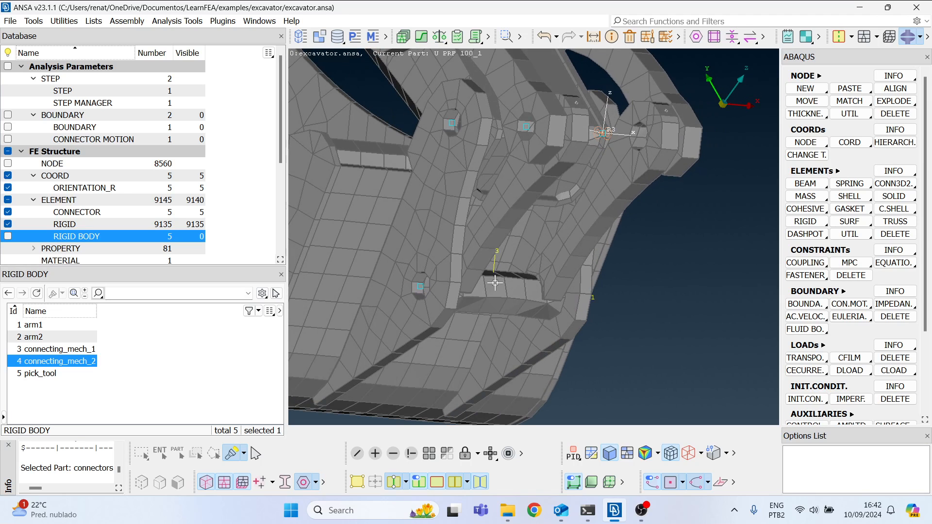
left_click(8, 224)
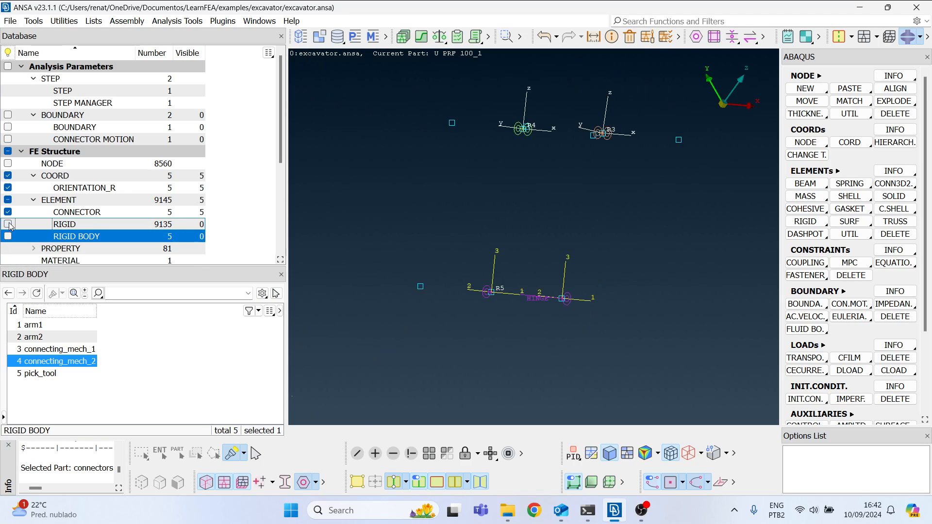
scroll(533, 301, "up", 5)
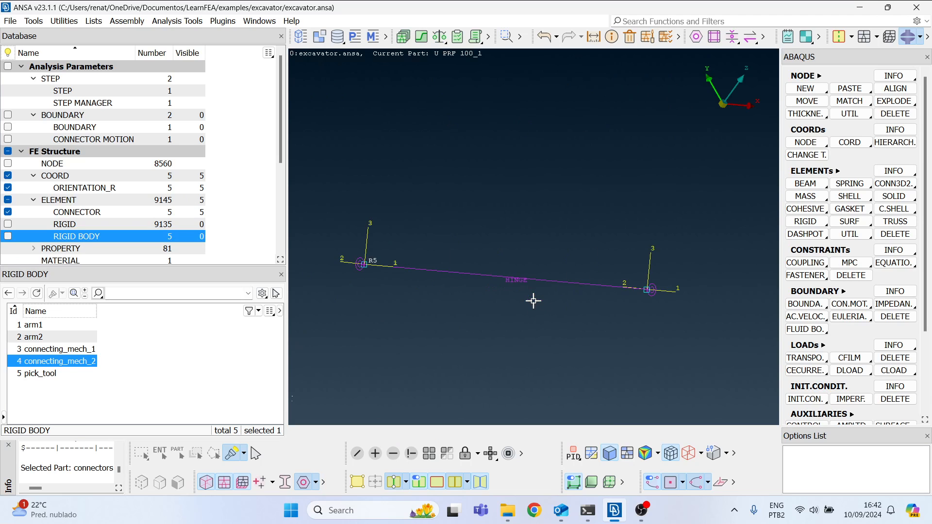
left_click_drag(520, 281, 526, 293, "ctrl")
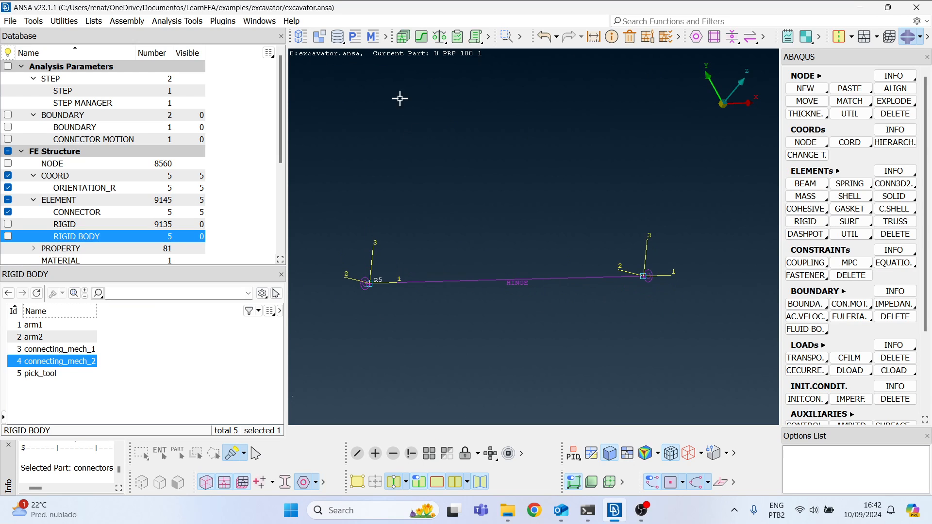
- Clear the Id filter on the sets and add the hinge node at R5 to the pick_tool_tie_nodes set
left_click(385, 38)
left_click(390, 50)
left_click_drag(377, 46, 336, 40)
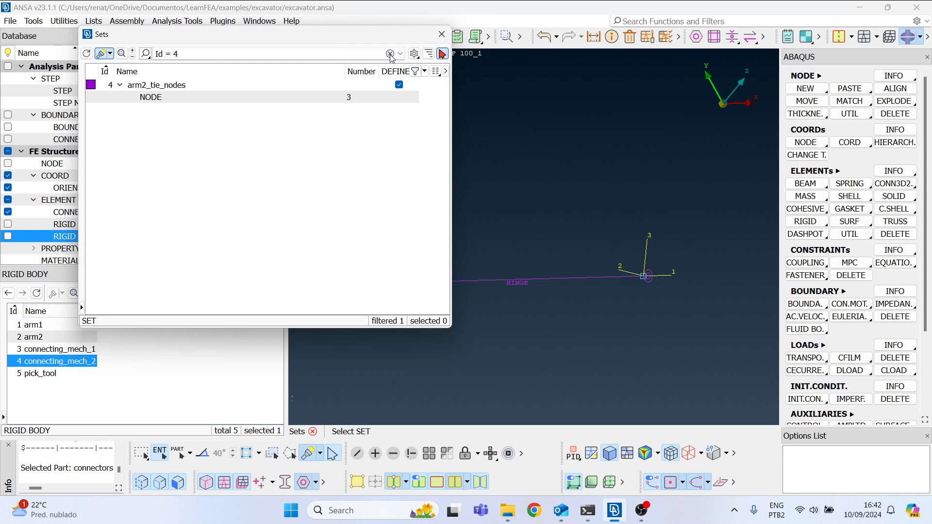
left_click(390, 53)
left_click(218, 246)
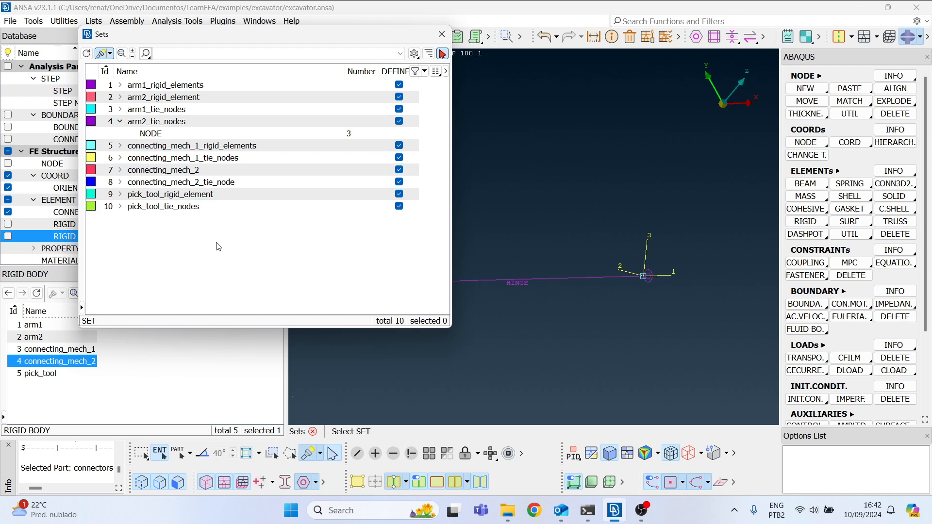
left_click(156, 210)
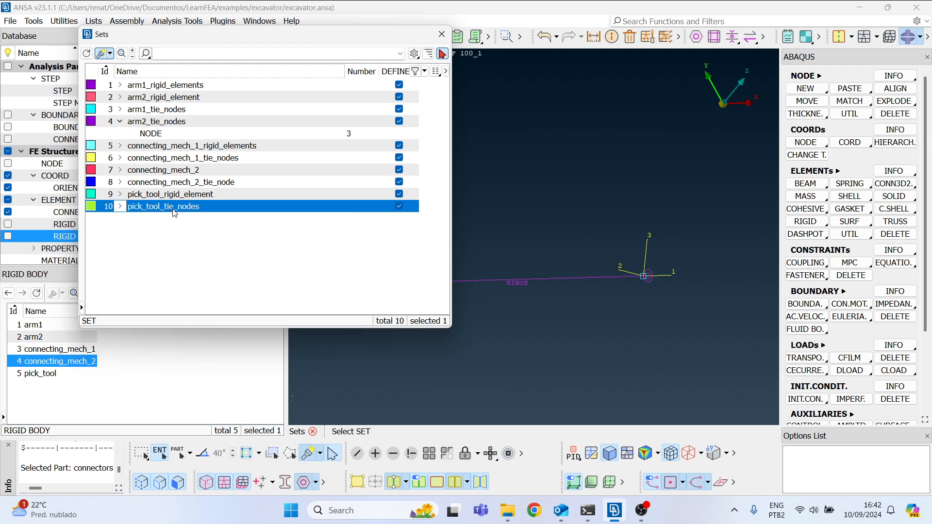
left_click(119, 206)
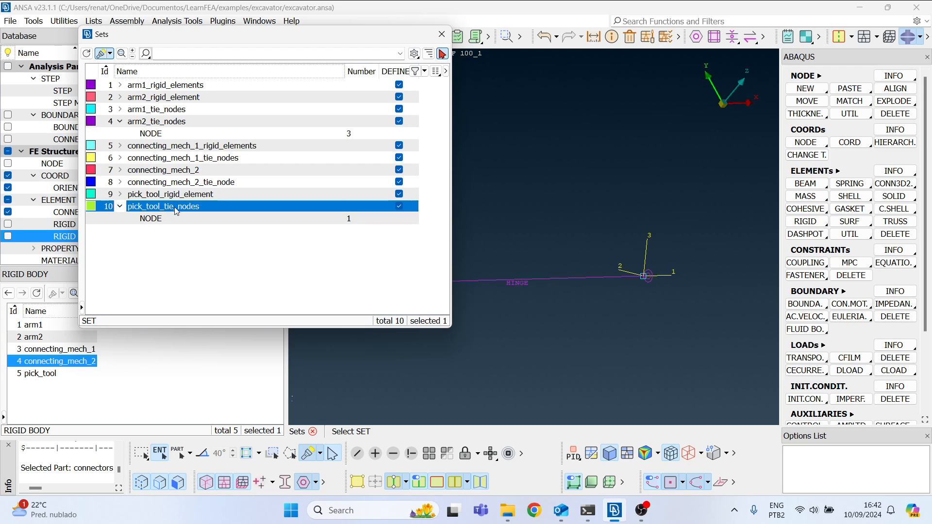
right_click(177, 209)
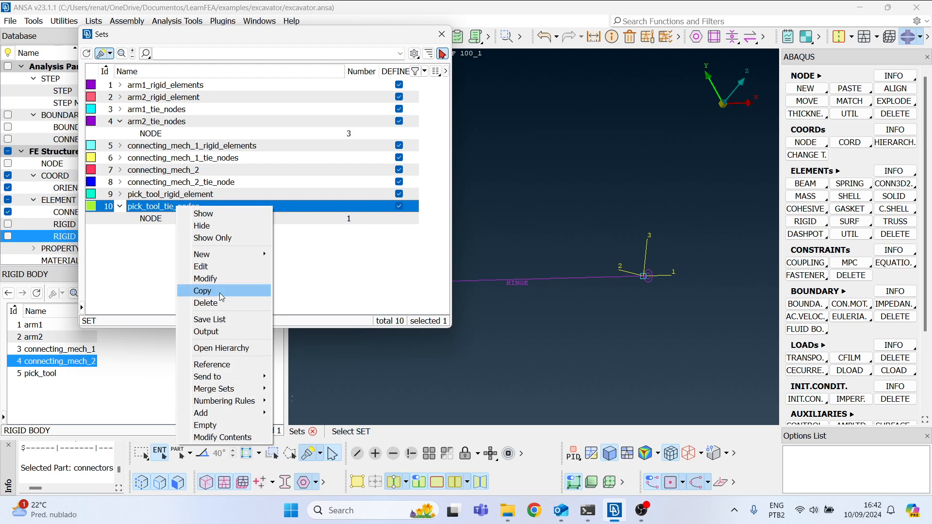
left_click(248, 435)
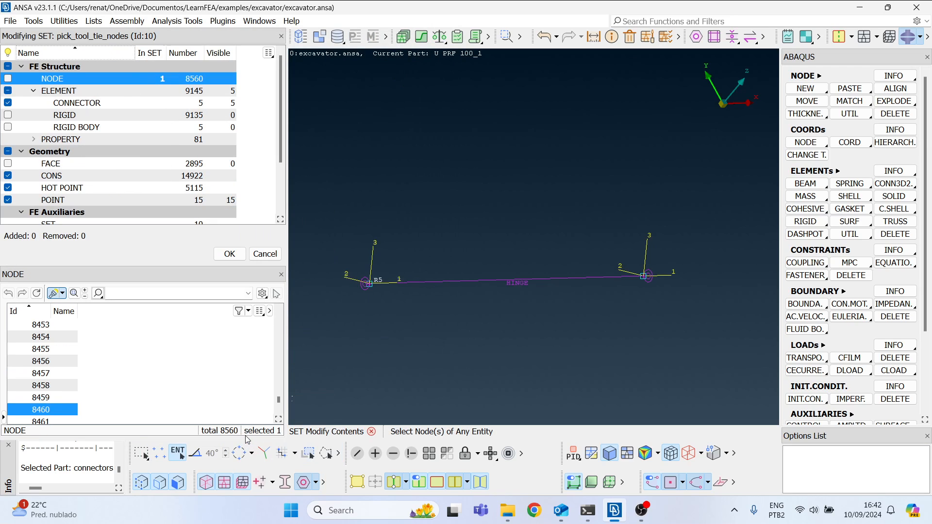
left_click(375, 287)
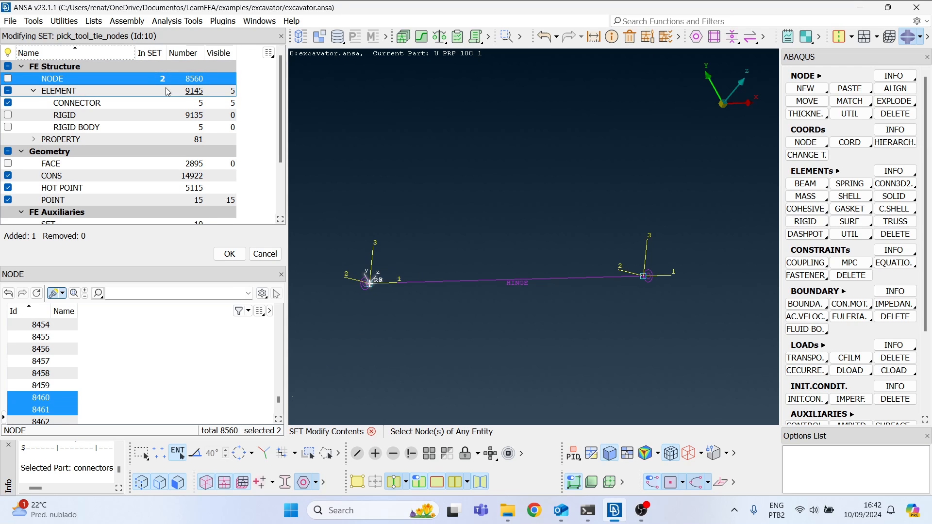
middle_click(480, 244)
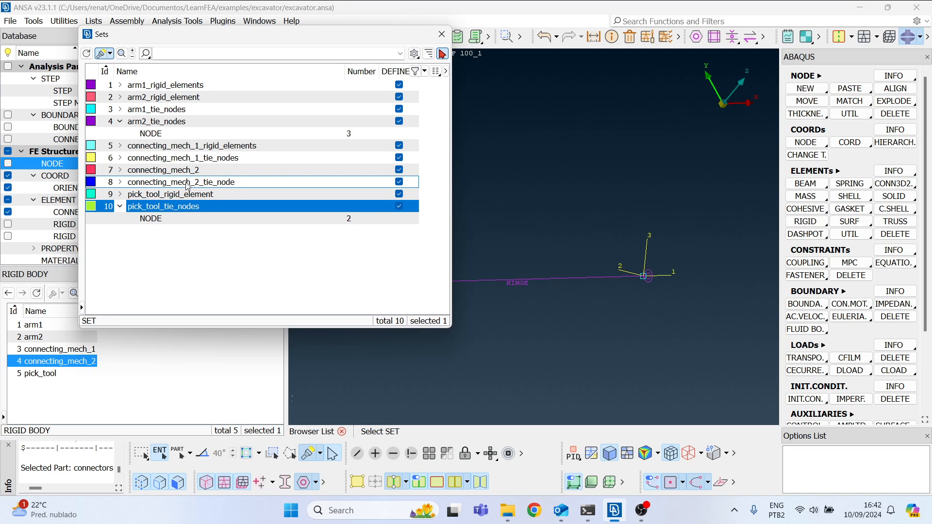
- Add the hinge's end node opposite R5 to the connecting_mech_2_tie_node set and expand the set's contents
left_click(204, 187)
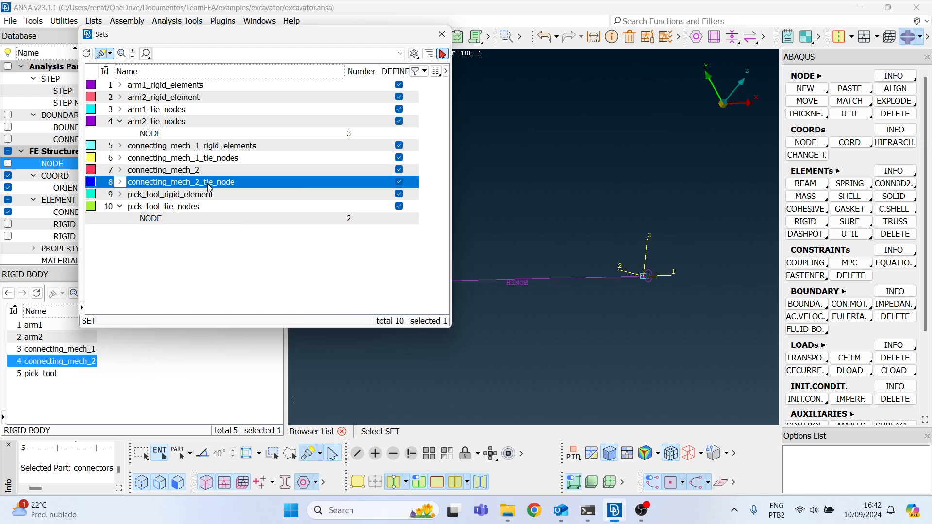
right_click(209, 188)
left_click(261, 415)
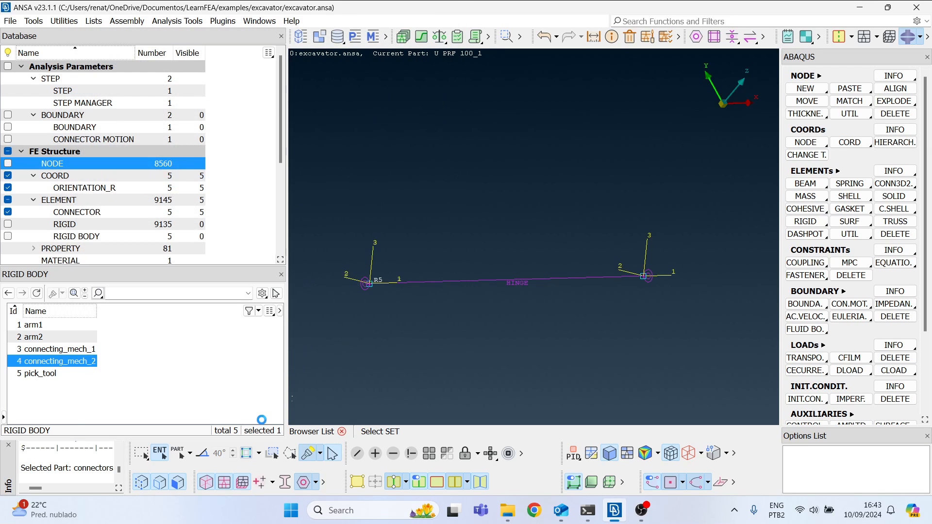
left_click(644, 277)
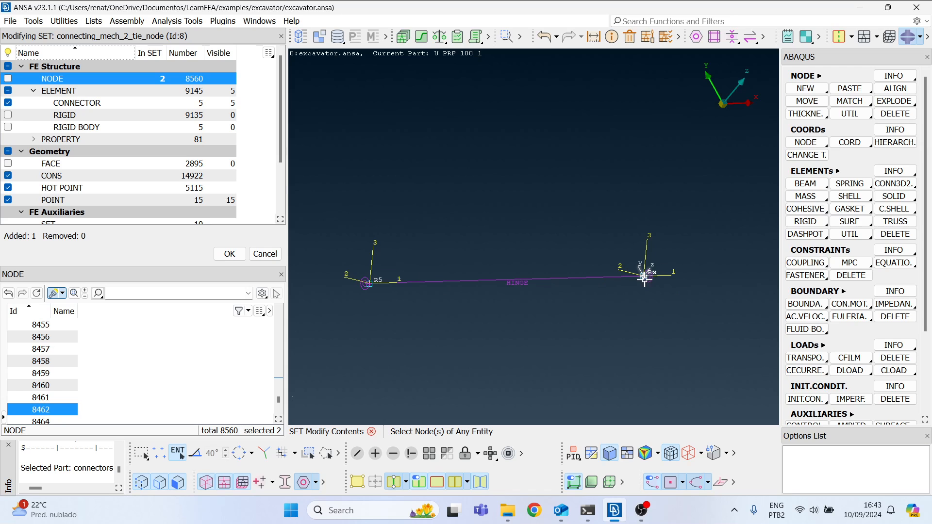
middle_click(610, 329)
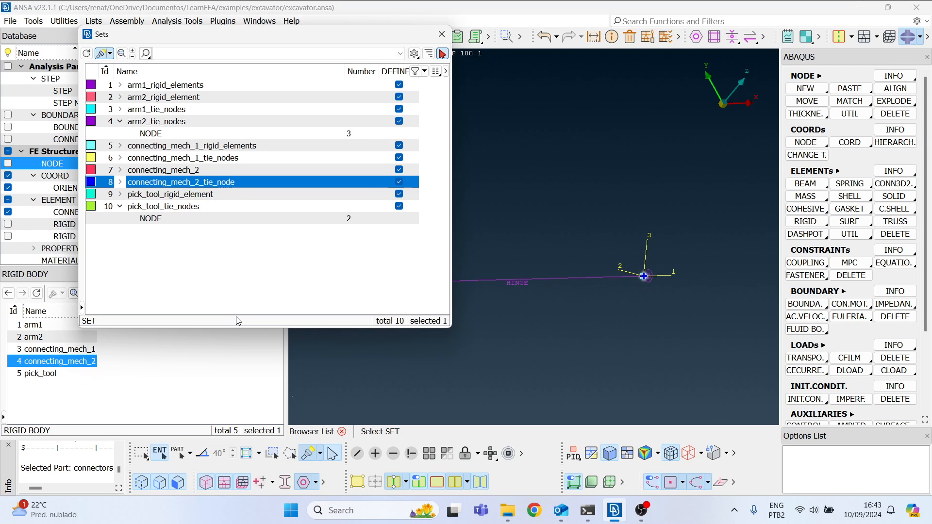
left_click(119, 182)
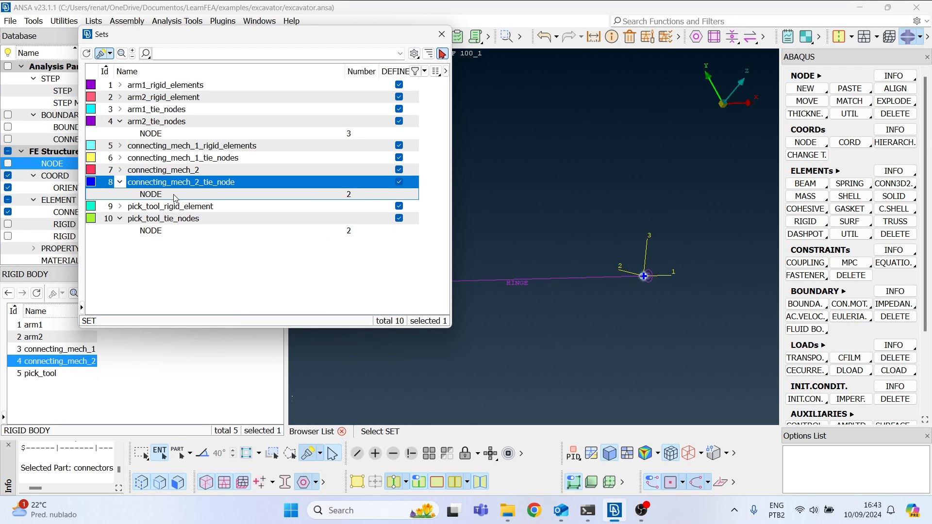
- List the nodes in connecting_mech_2_tie_node, close the sets, and match the hinge's far end node to the R5 node
left_click(176, 194)
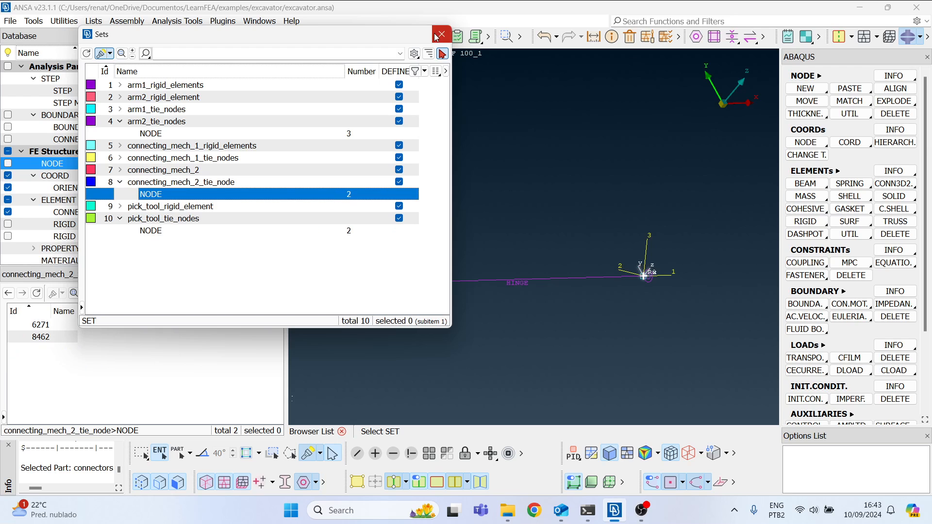
left_click(441, 33)
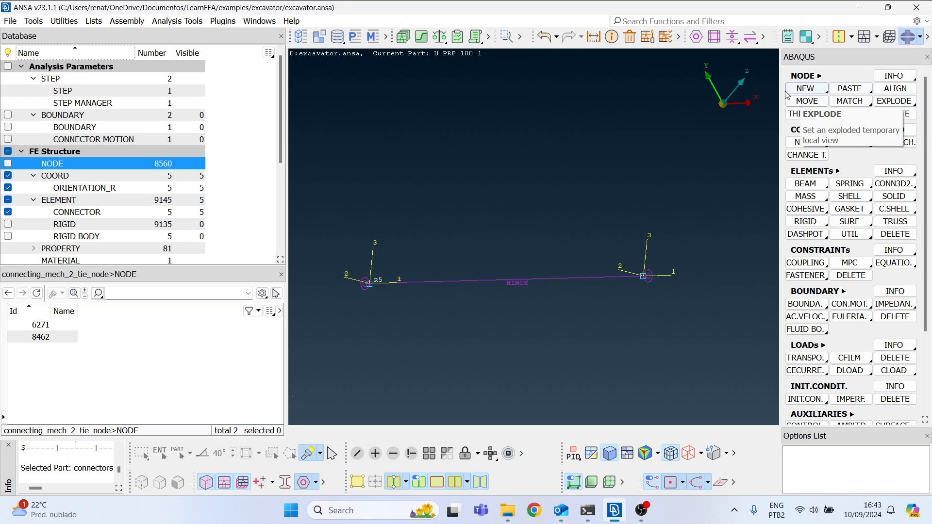
left_click(849, 101)
left_click(857, 115)
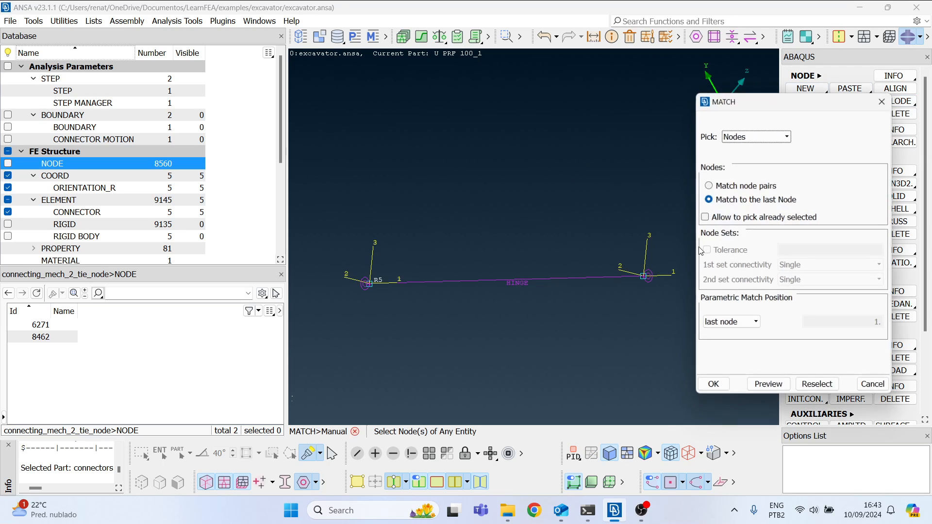
left_click(647, 278)
left_click(381, 288)
middle_click(573, 176)
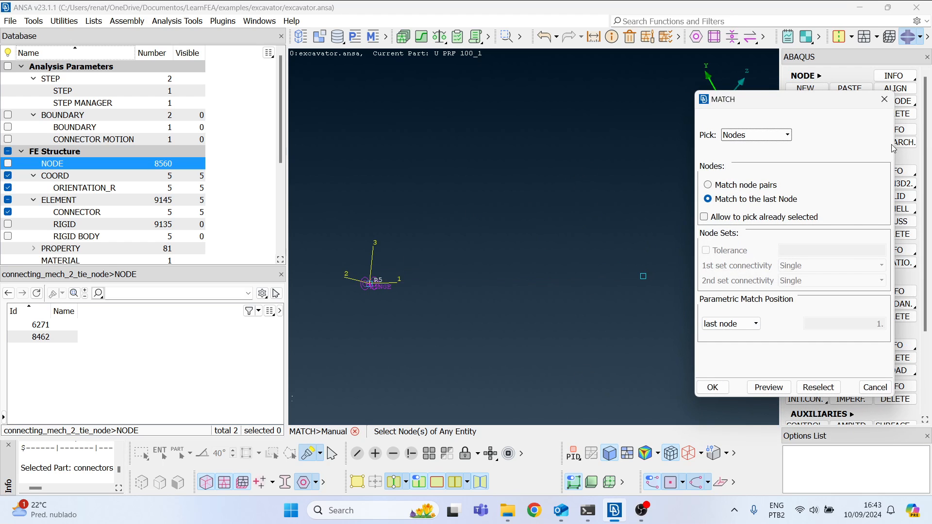
left_click(884, 100)
- Show the rigid elements again and examine the pick tool and arms around the hinges from several angles
scroll(511, 217, "down", 5)
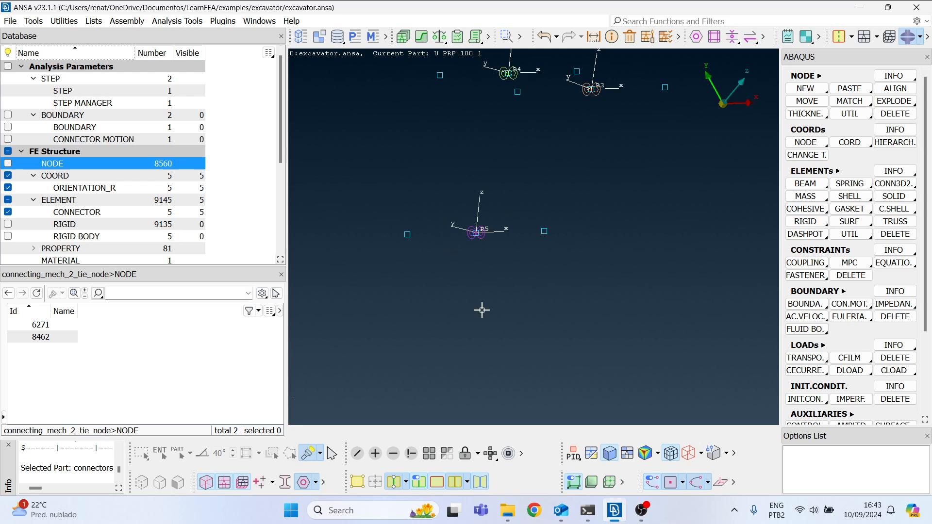
left_click(7, 226)
scroll(499, 307, "down", 5)
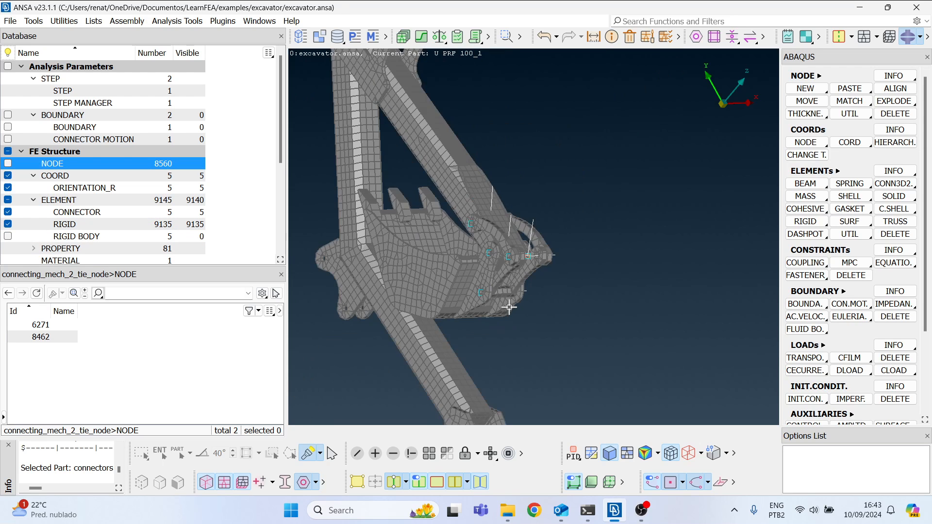
scroll(469, 292, "up", 5)
left_click_drag(468, 292, 568, 248, "ctrl")
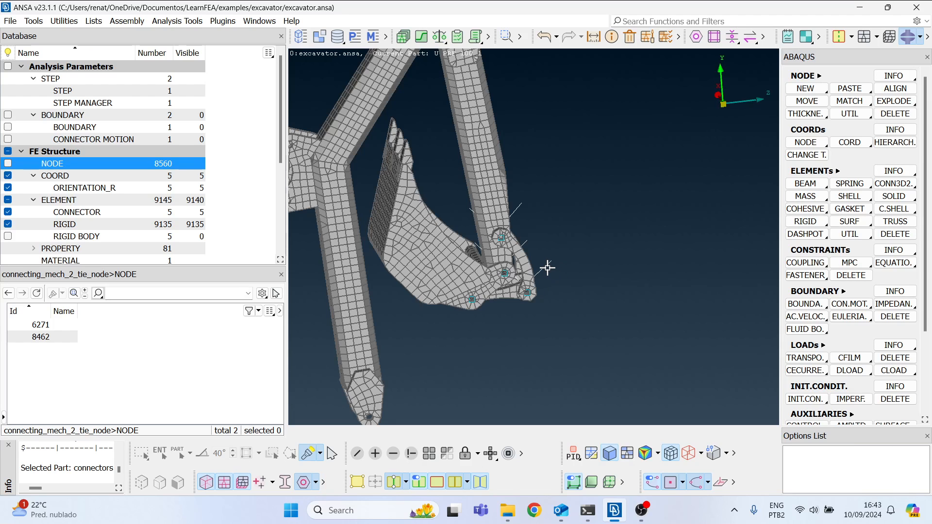
left_click_drag(504, 275, 470, 274, "ctrl")
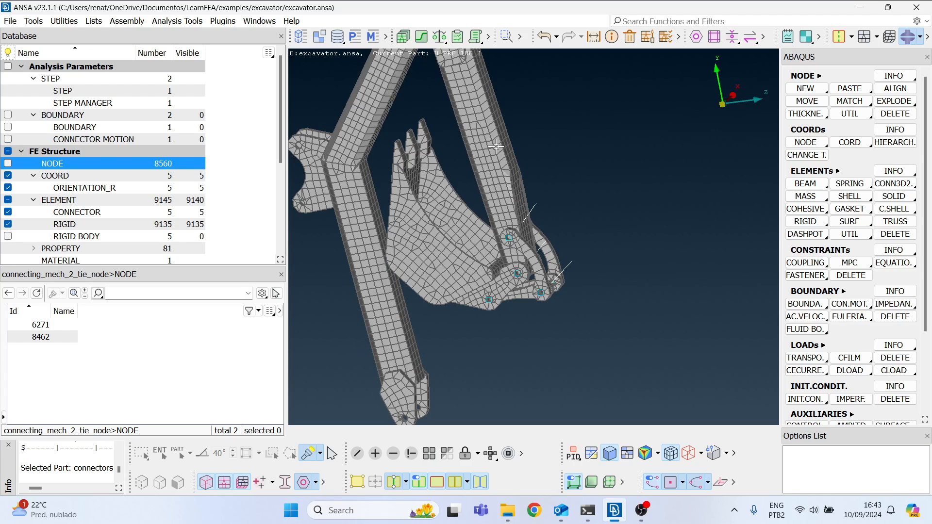
left_click_drag(596, 266, 495, 300, "ctrl")
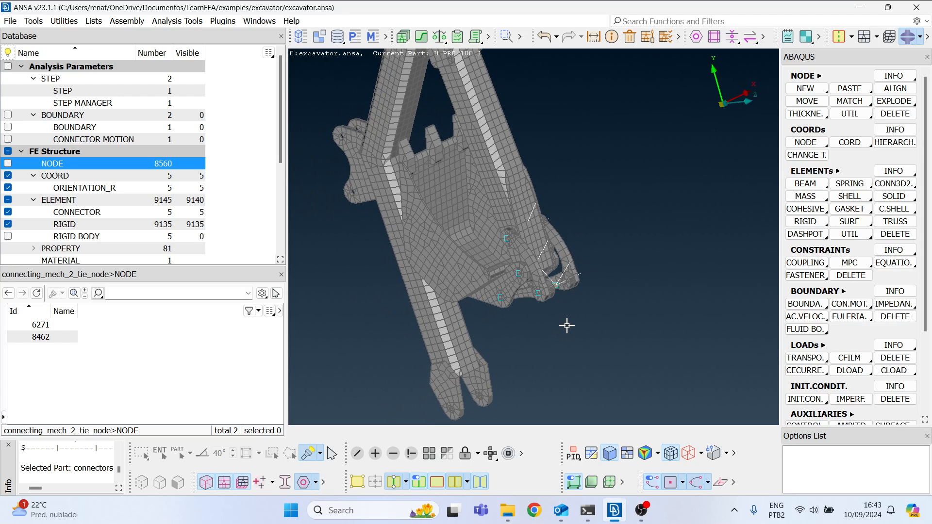
left_click_drag(551, 307, 515, 335, "ctrl")
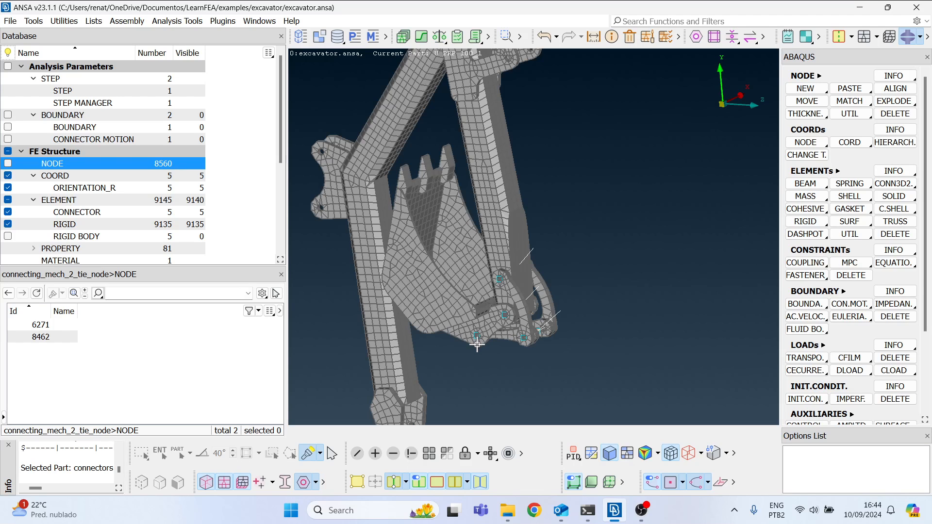
- Examine the pin holes of the pick tool and connecting mechanisms up close and in the whole assembly
scroll(476, 342, "up", 5)
scroll(477, 335, "down", 3)
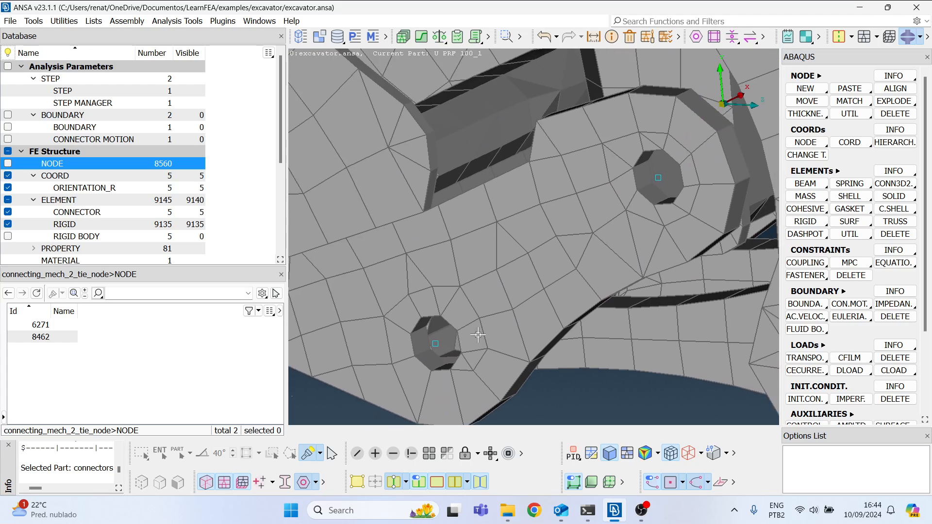
left_click_drag(478, 334, 488, 294, "ctrl")
scroll(470, 346, "up", 5)
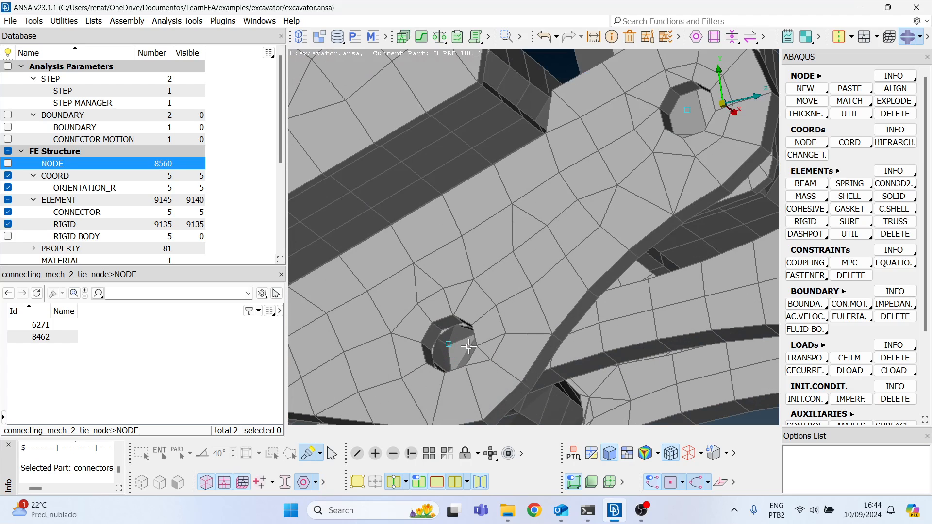
scroll(449, 343, "down", 5)
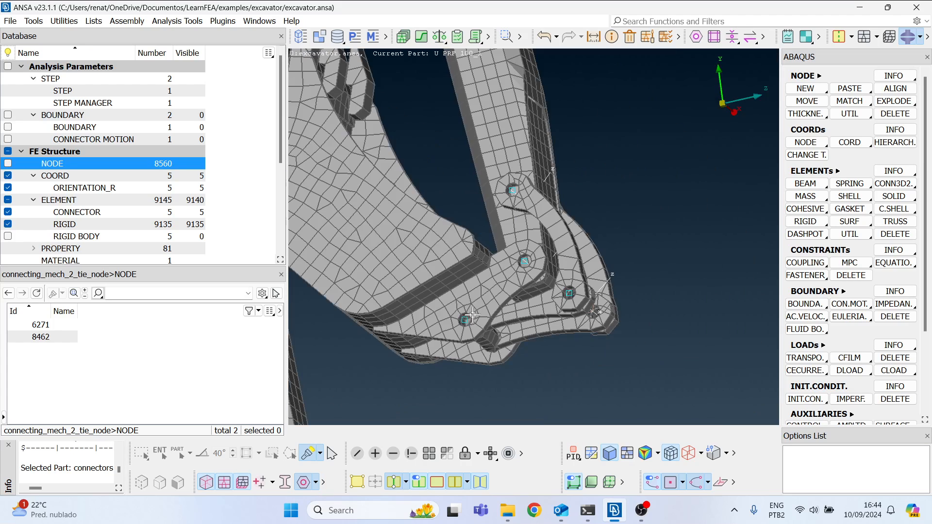
scroll(461, 333, "down", 3)
scroll(474, 174, "down", 3)
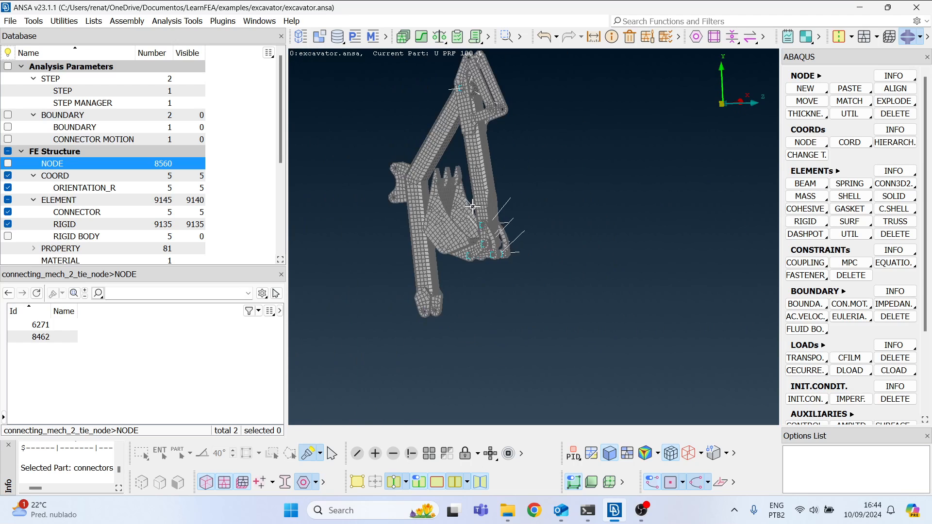
middle_click_drag(475, 179, 480, 243, "ctrl")
left_click_drag(479, 244, 462, 237, "ctrl")
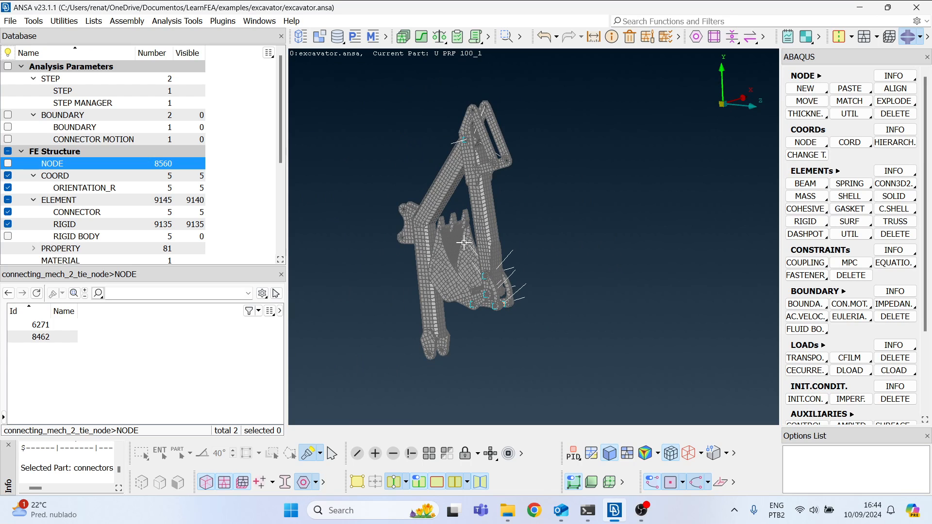
left_click_drag(497, 231, 480, 278, "ctrl")
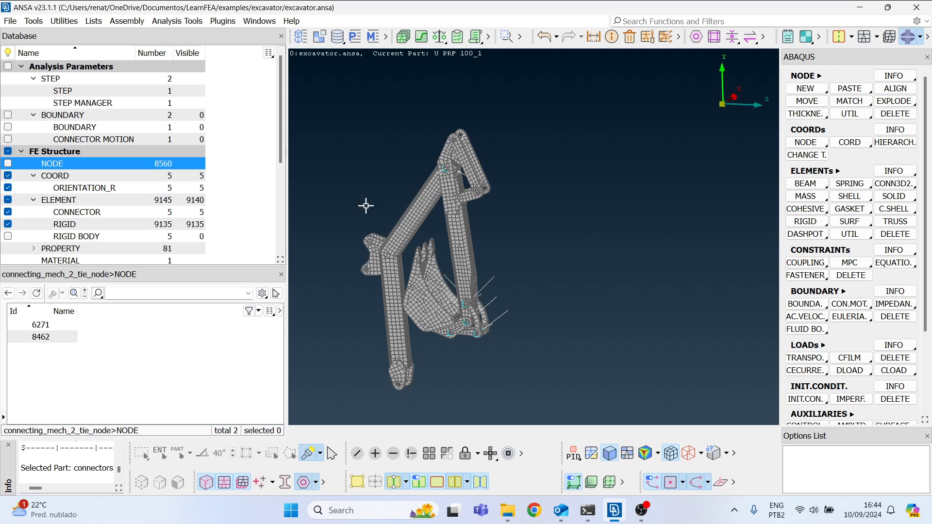
- Open the Step Manager for editing and enlarge and arrange its window beside the excavator model
left_click(82, 103)
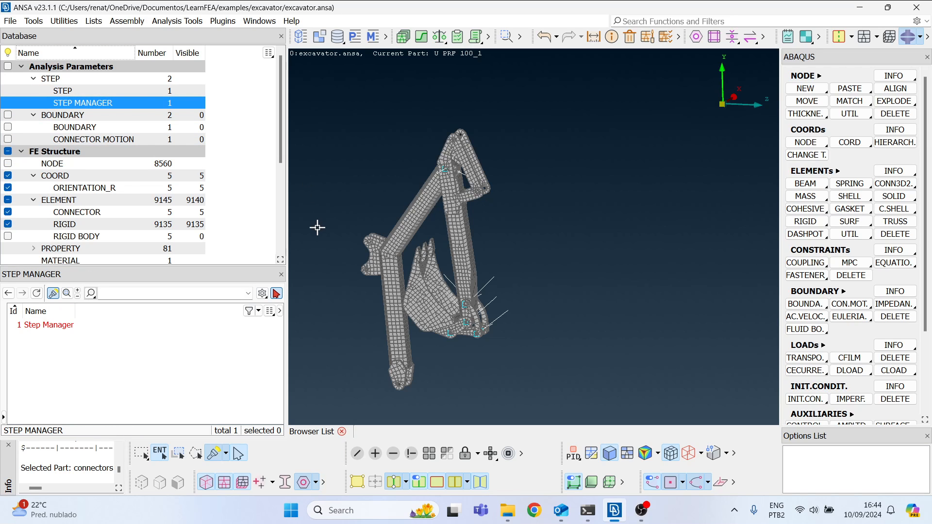
left_click(97, 108)
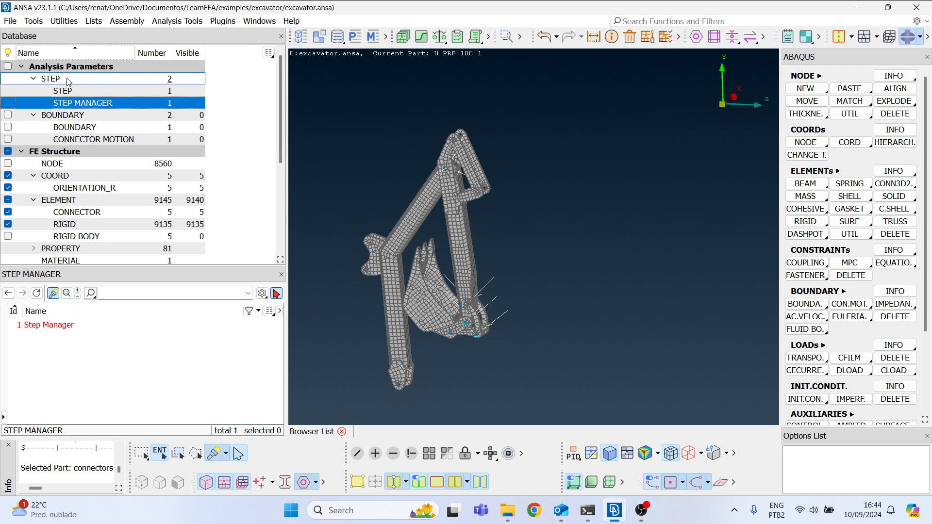
double_click(72, 325)
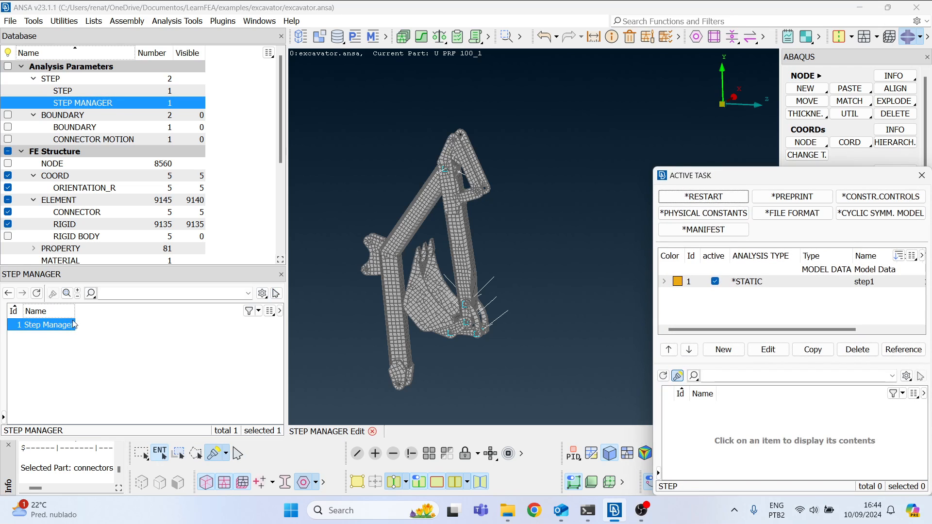
left_click_drag(736, 166, 180, 41)
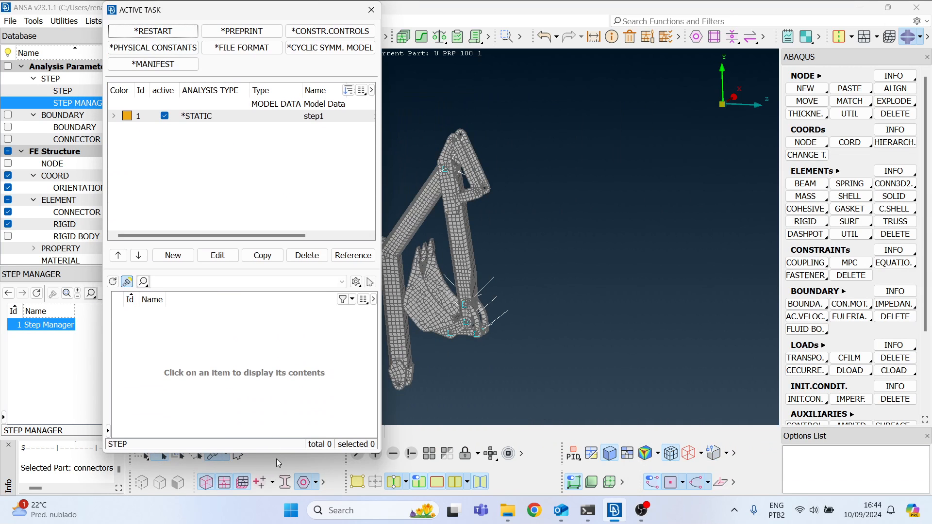
left_click_drag(277, 455, 277, 493)
left_click_drag(381, 185, 469, 184)
left_click_drag(345, 9, 260, 20)
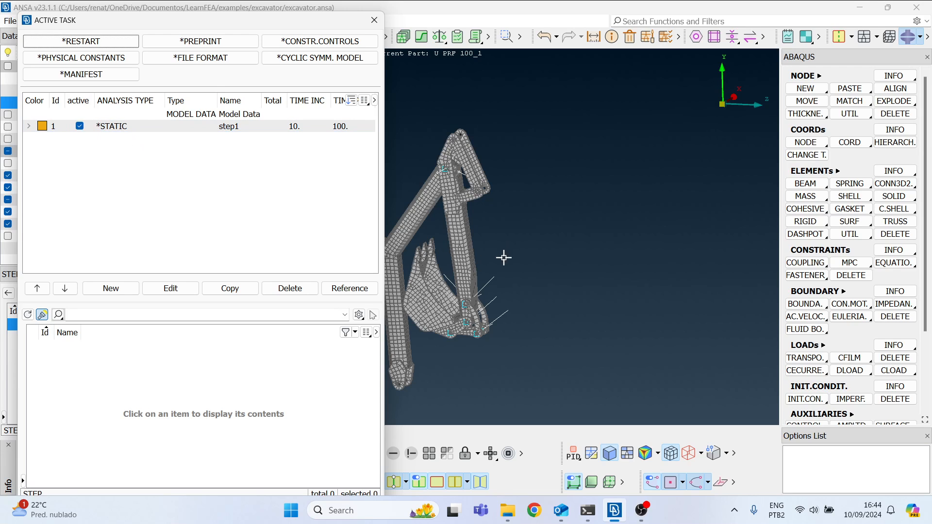
left_click(593, 222)
middle_click_drag(471, 235, 558, 203, "ctrl")
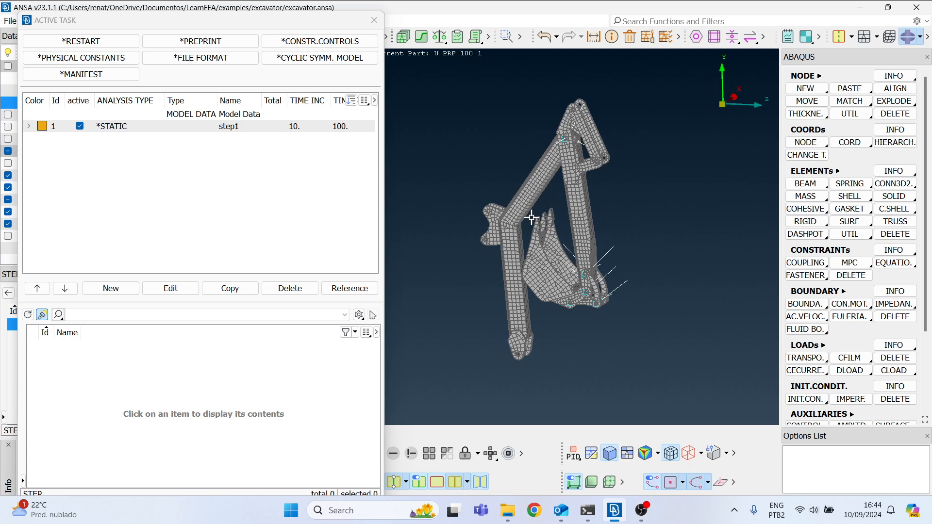
middle_click_drag(538, 224, 506, 209, "ctrl")
left_click_drag(581, 203, 494, 241, "ctrl")
middle_click_drag(494, 240, 575, 203, "ctrl")
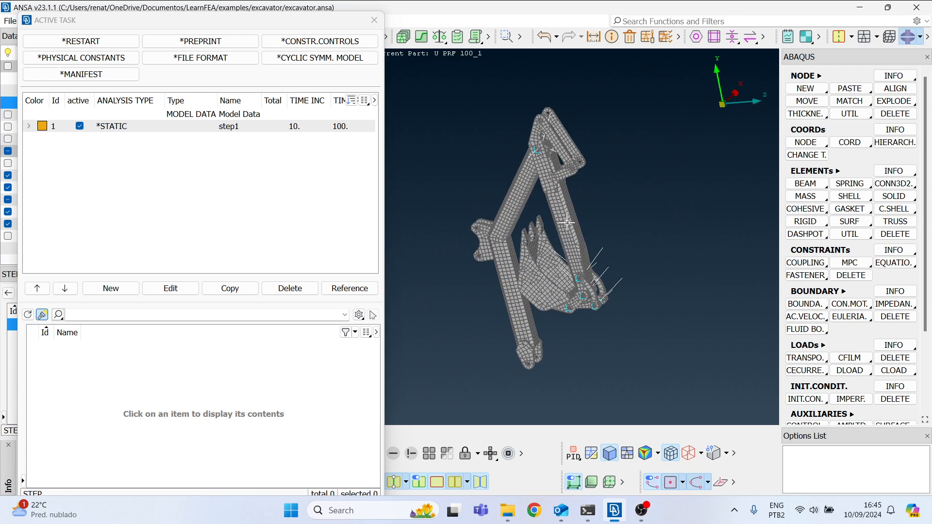
left_click_drag(583, 221, 571, 258, "ctrl")
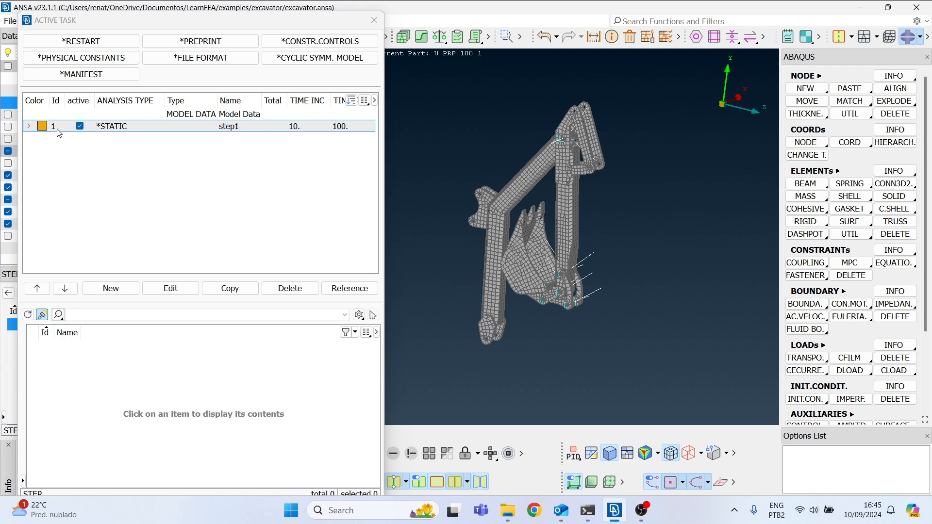
- Expand step1, widen the Type column and inspect the step's connector motion against the model
left_click(29, 127)
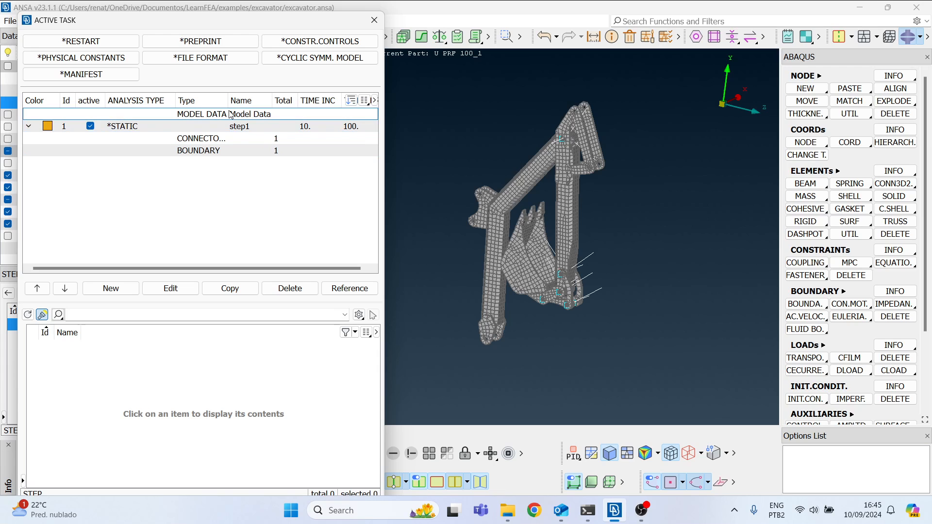
left_click_drag(228, 100, 263, 106)
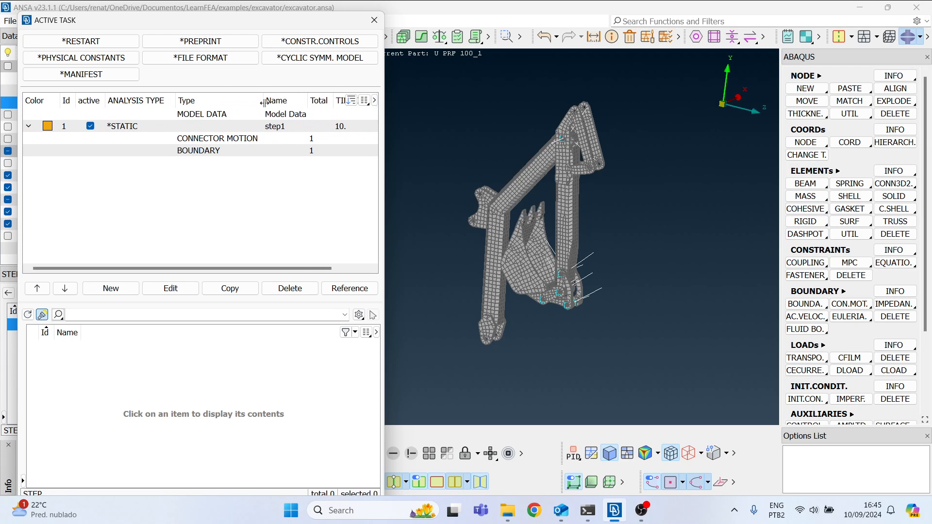
left_click(253, 139)
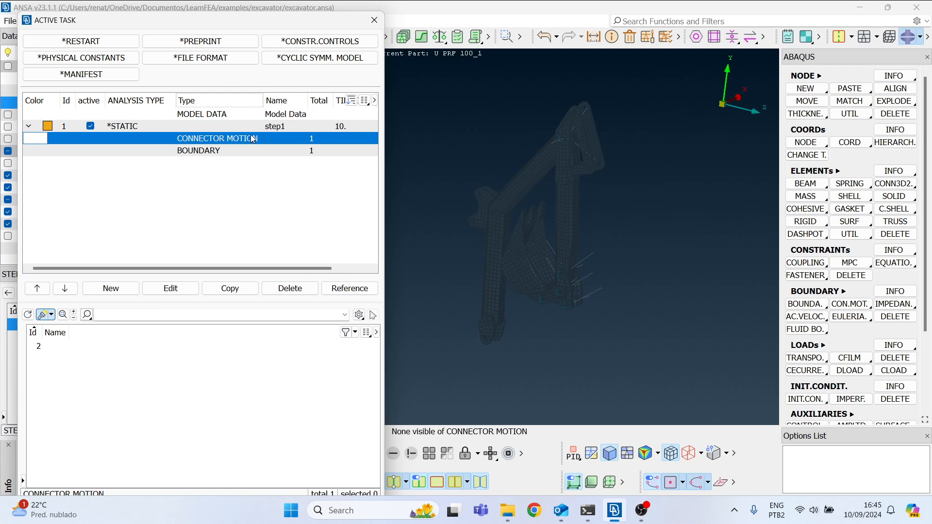
scroll(561, 137, "up", 5)
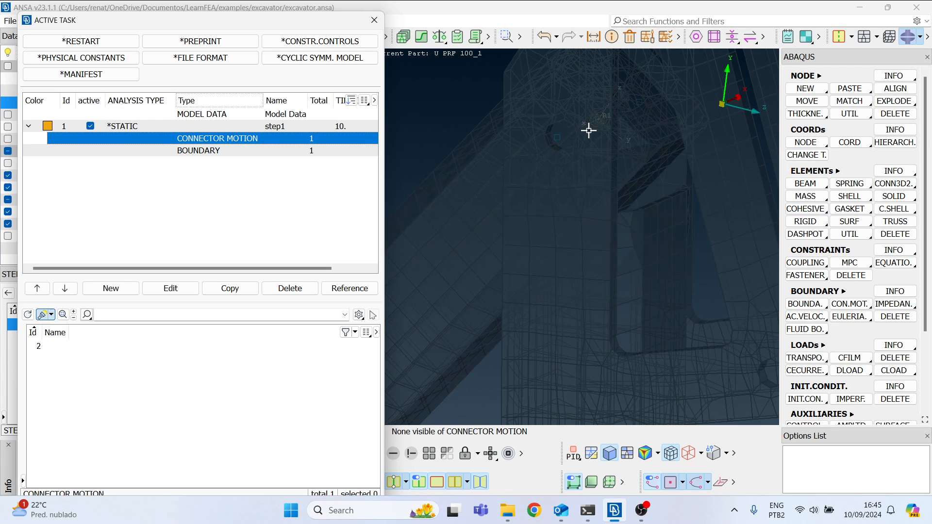
scroll(530, 121, "down", 5)
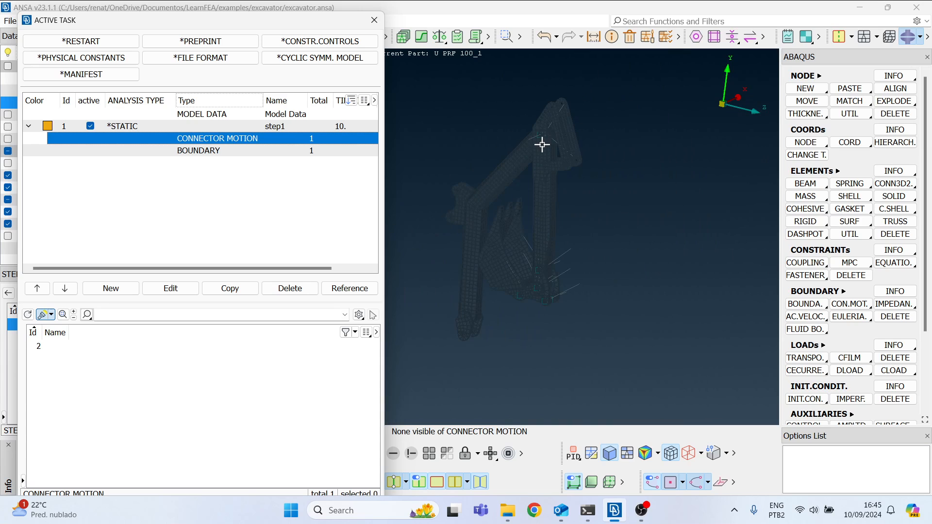
- Highlight the boundary of step1 and examine its location relative to the arms and the pick tool hinges
left_click(210, 153)
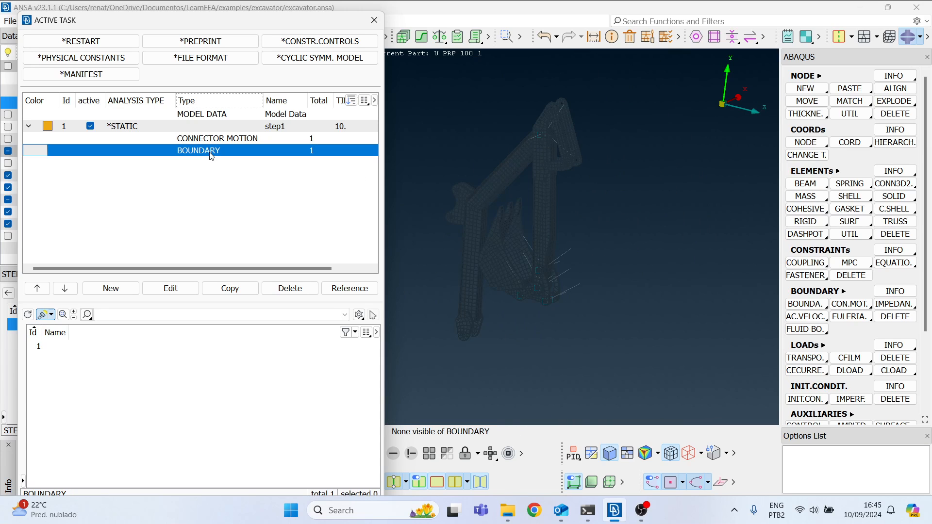
left_click(44, 347)
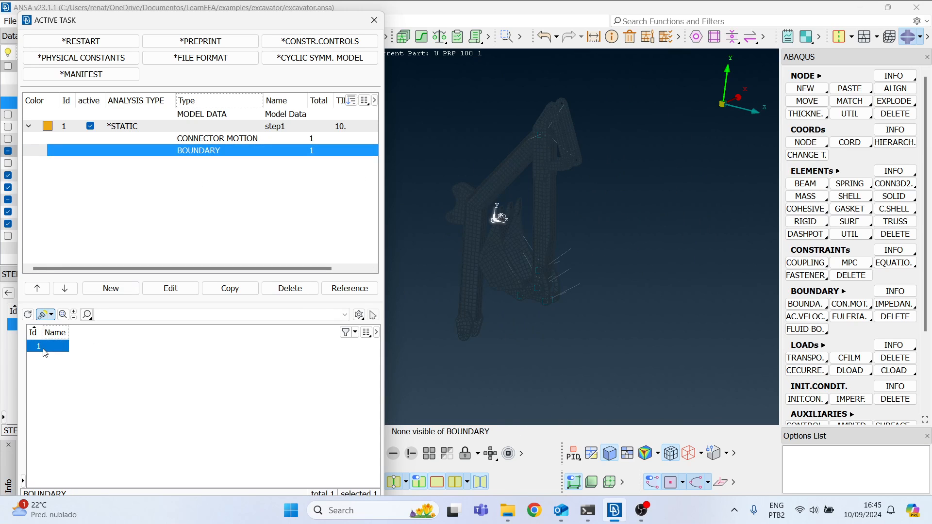
scroll(482, 214, "up", 5)
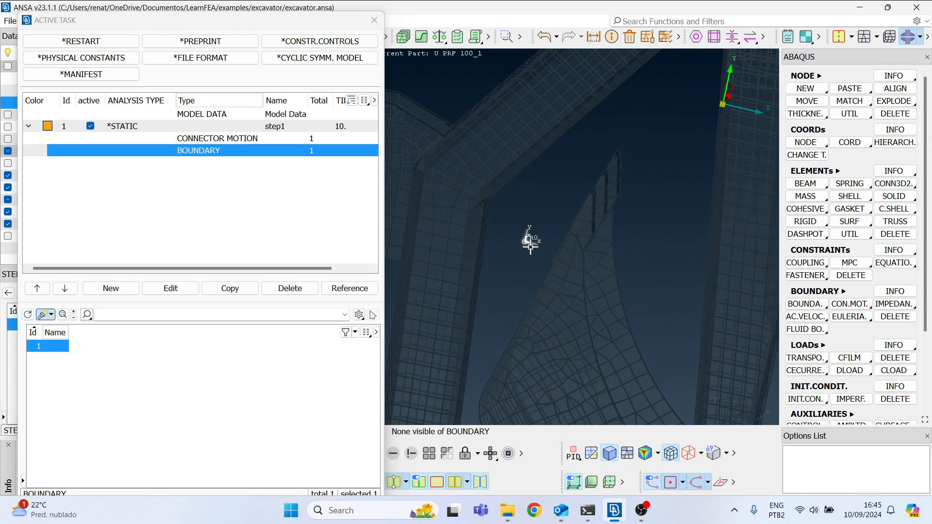
scroll(530, 241, "down", 5)
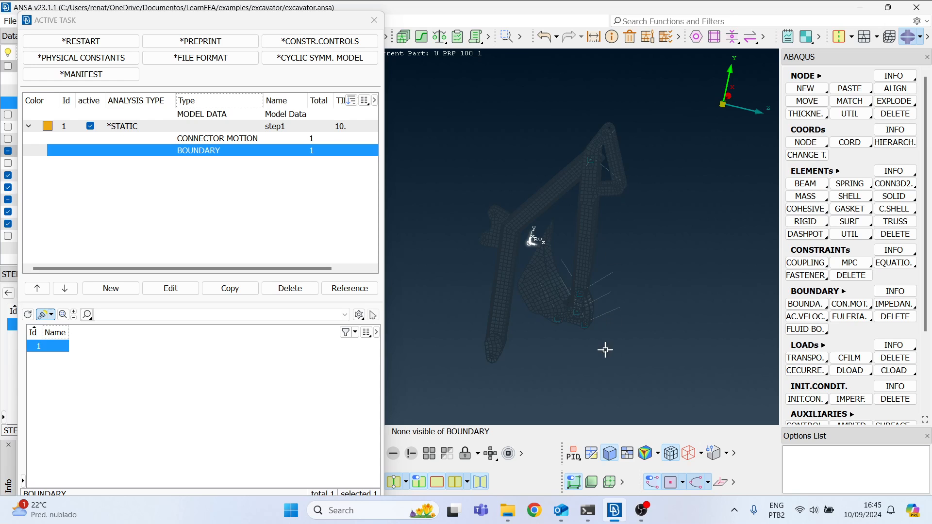
scroll(603, 350, "up", 3)
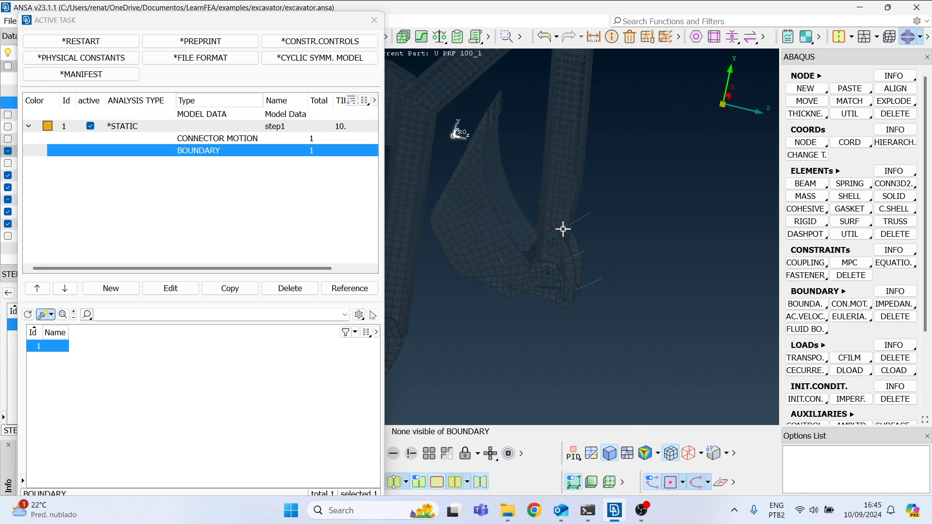
scroll(553, 237, "up", 4)
left_click_drag(554, 223, 552, 223, "ctrl")
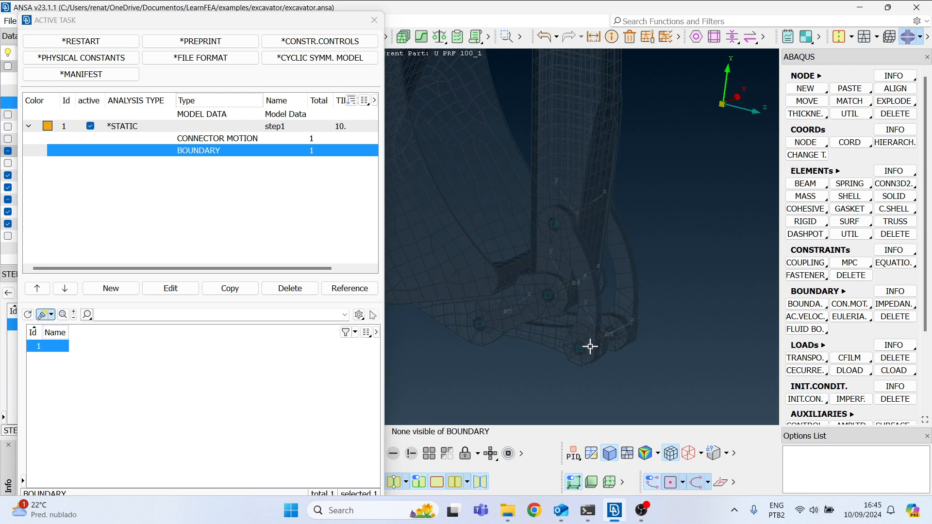
- Examine where step1's boundary sits on the excavator, highlight its connector motion, and close the Step Manager
scroll(611, 292, "down", 3)
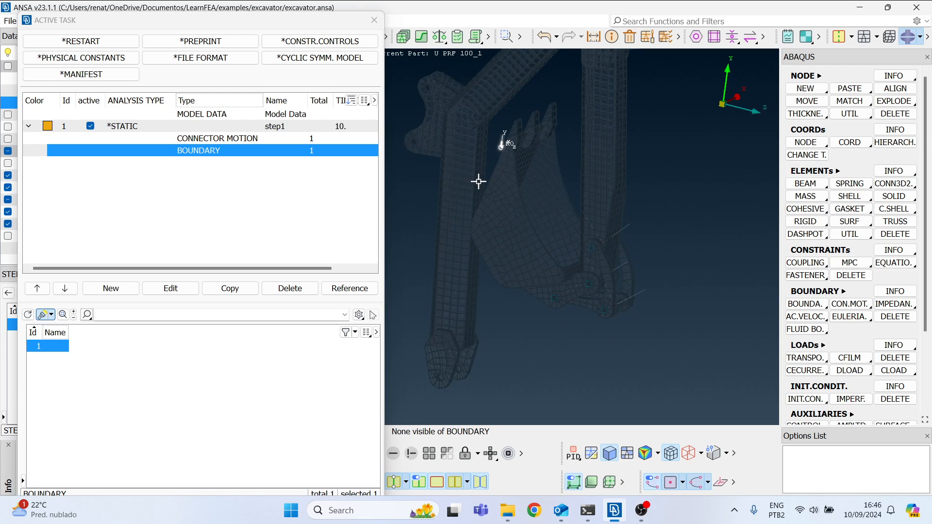
scroll(529, 293, "up", 5)
scroll(529, 292, "down", 3)
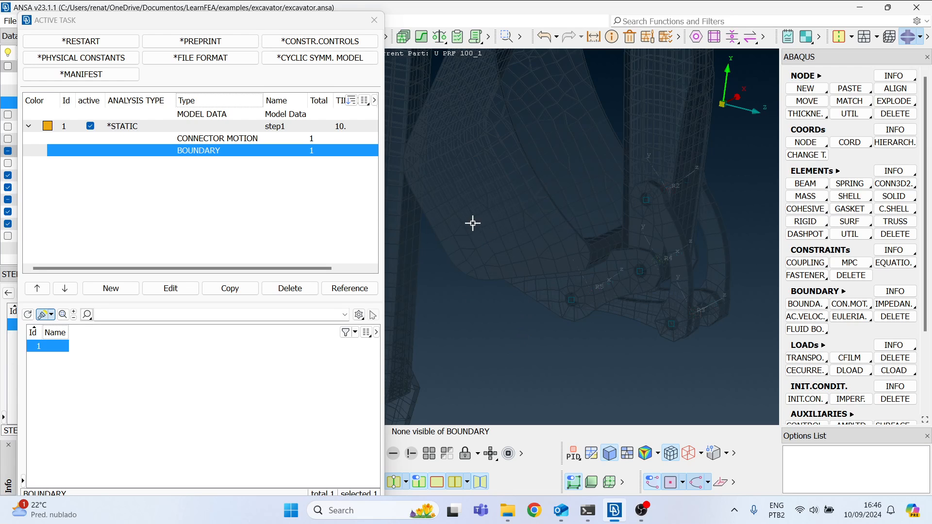
scroll(474, 220, "down", 5)
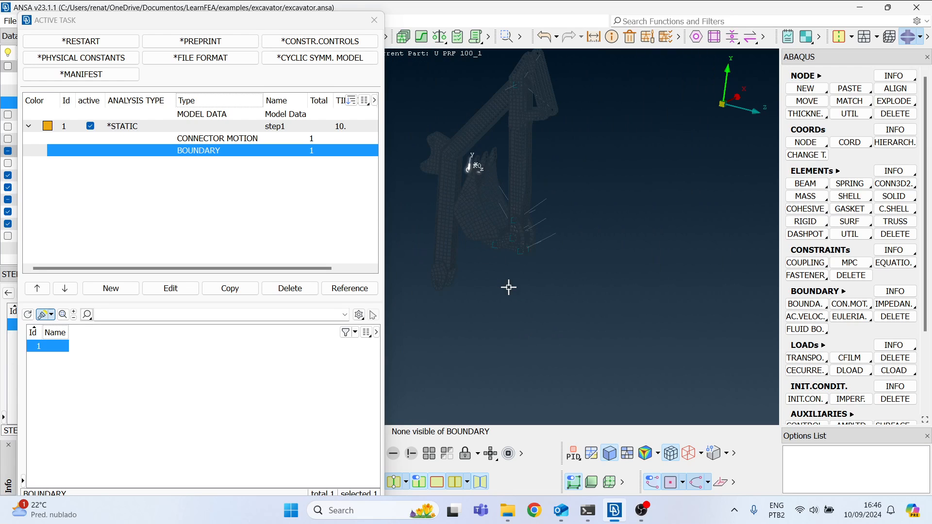
left_click(193, 139)
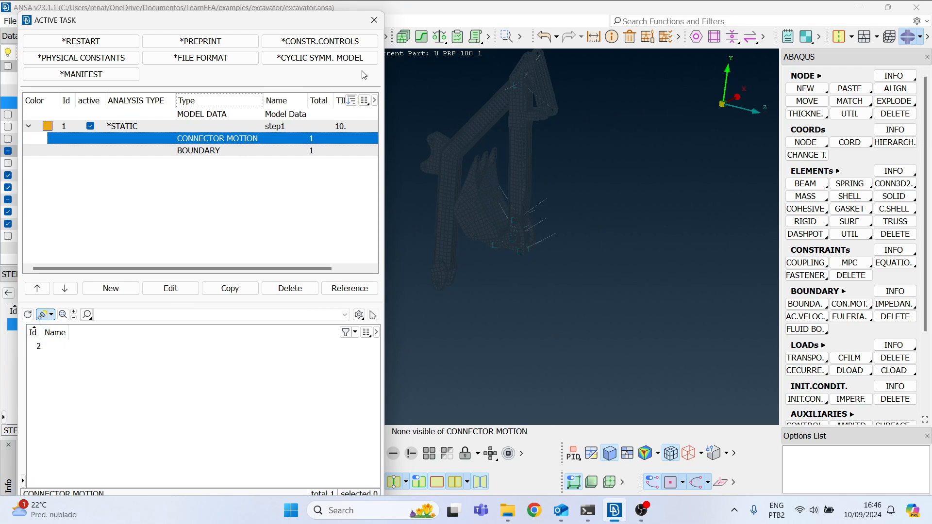
left_click(373, 22)
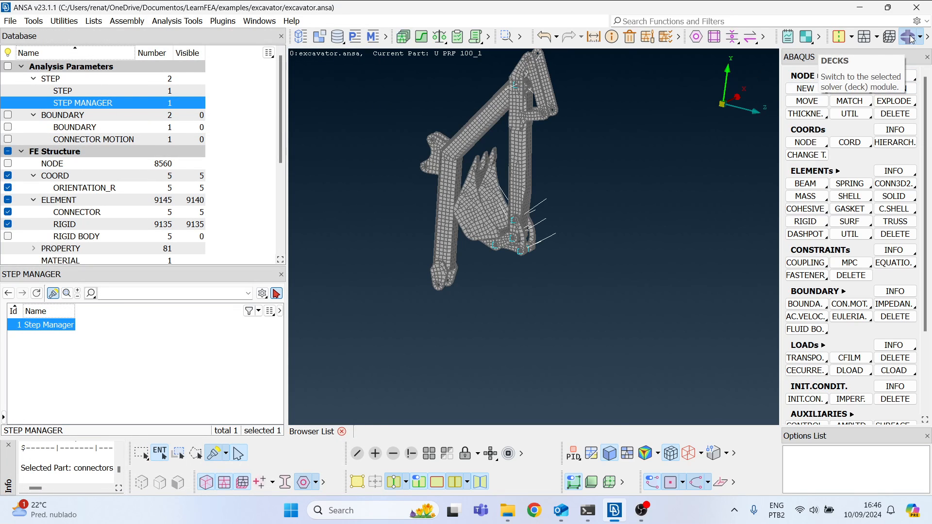
- Create an element-based connector motion on connector 6176 at the pick tool's upper hinge
left_click(845, 293)
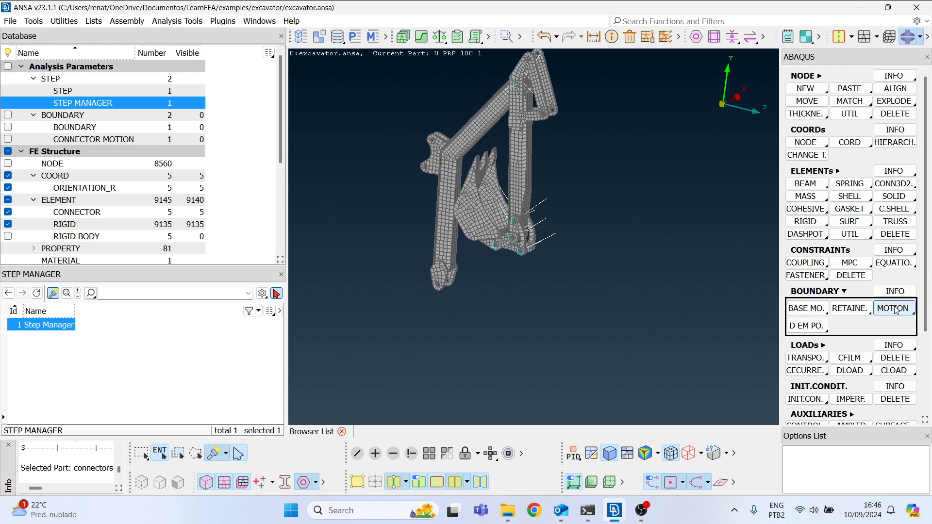
left_click(845, 292)
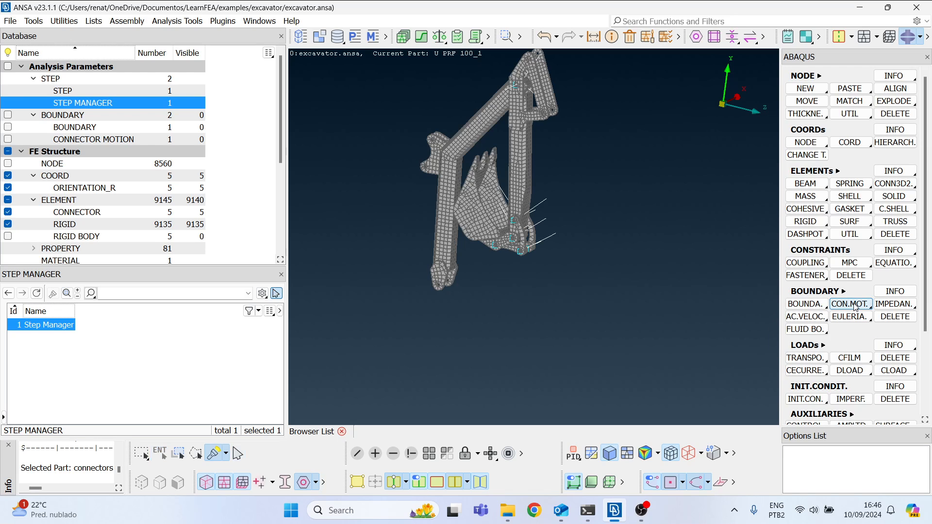
left_click(855, 307)
left_click(861, 317)
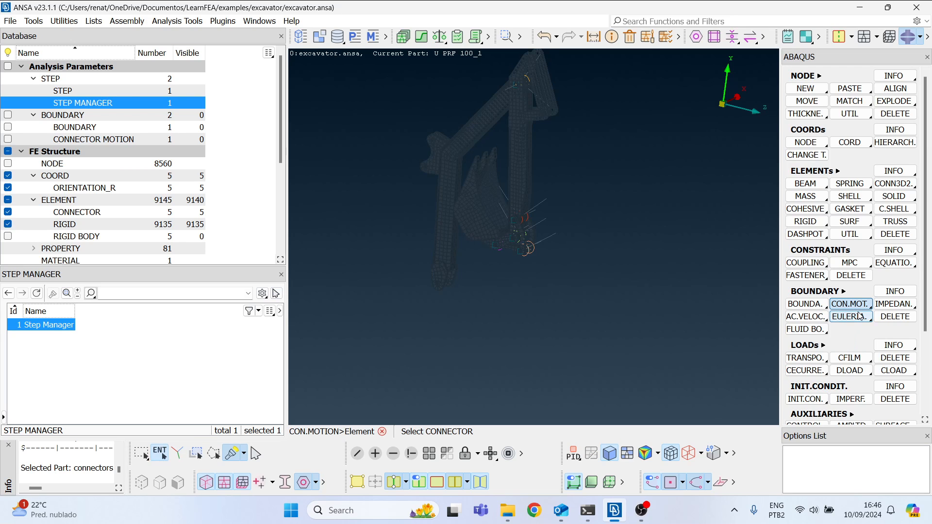
scroll(524, 224, "up", 5)
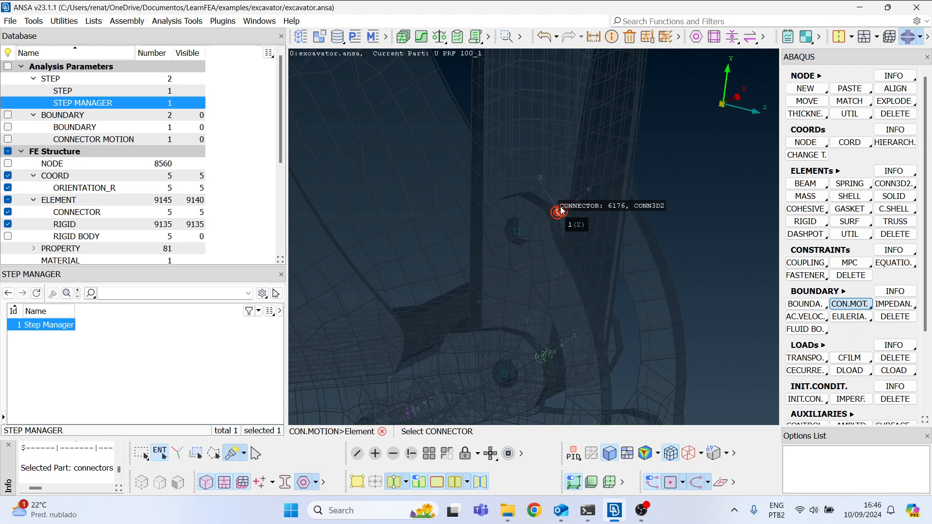
left_click(560, 210)
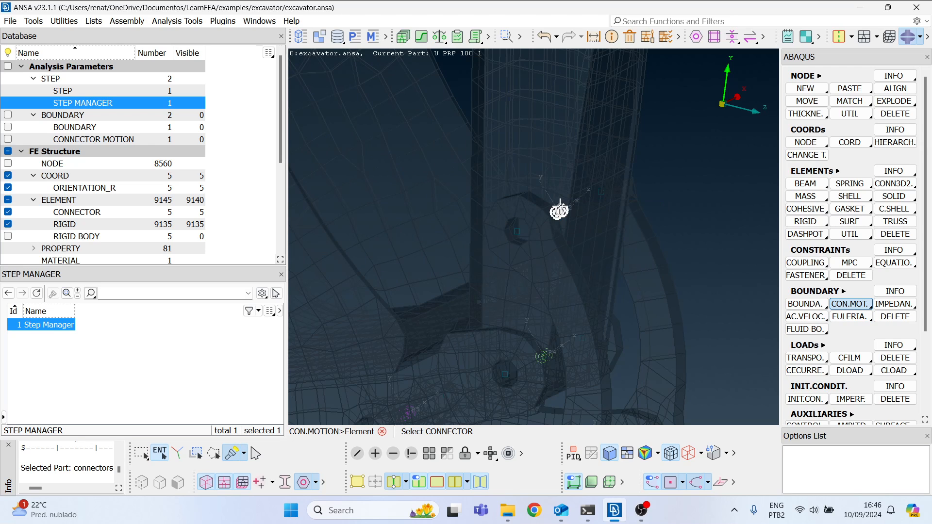
middle_click(597, 190)
left_click_drag(371, 72, 305, 59)
scroll(563, 90, "down", 3)
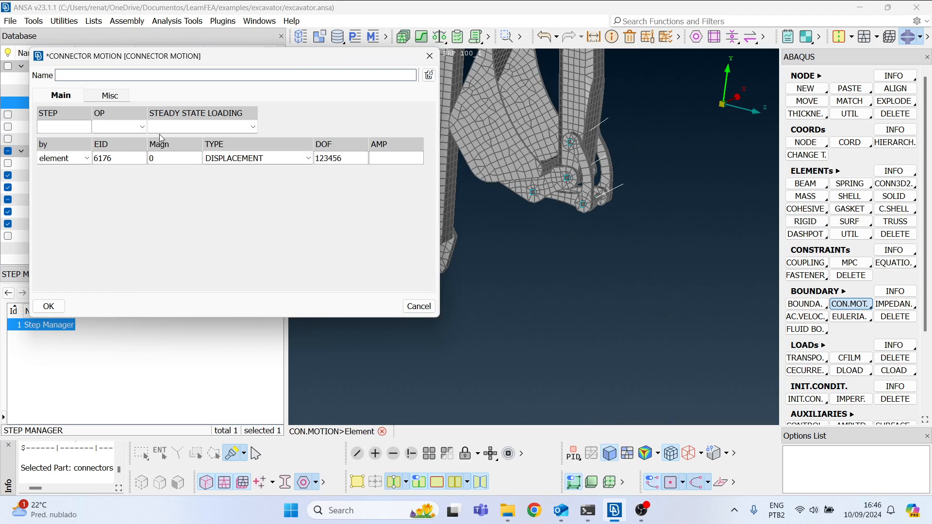
- Assign the new connector motion to step 1 with degree of freedom 4 and a magnitude of 0.5
left_click(67, 127)
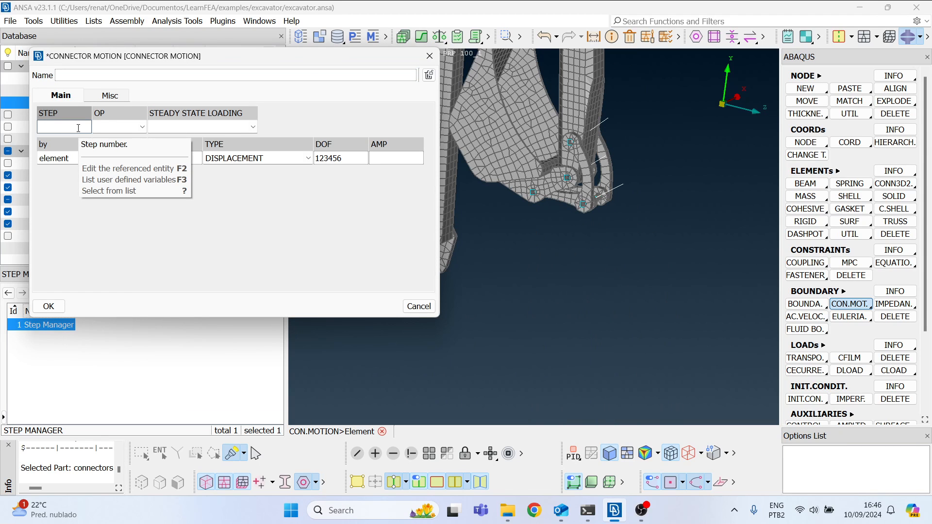
type("1")
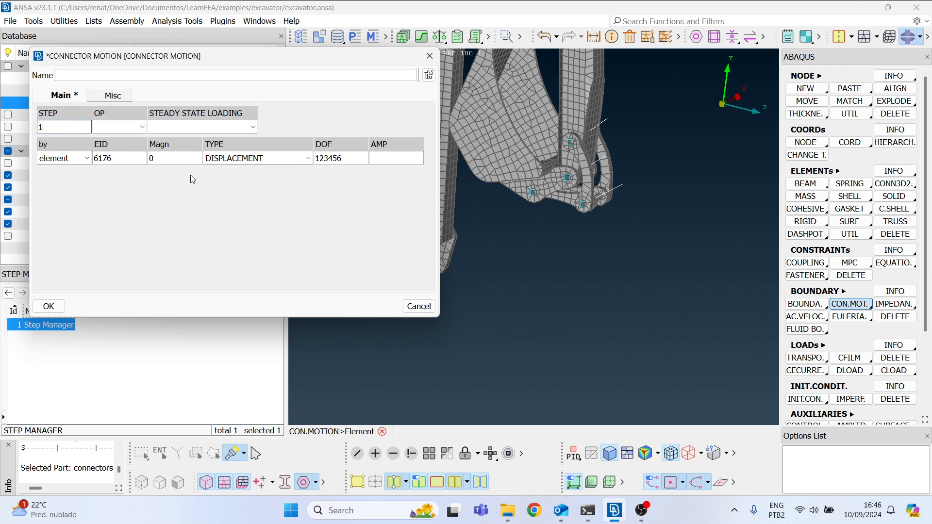
left_click(316, 159)
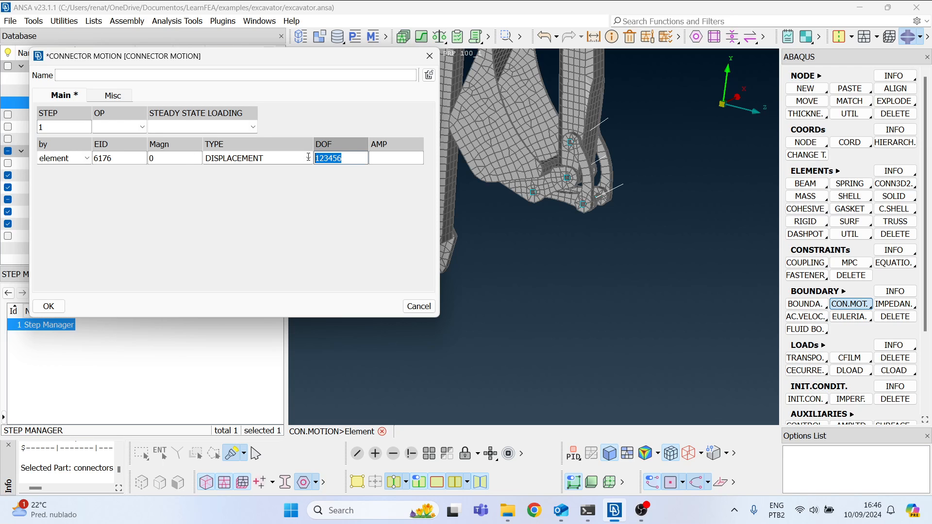
type("4")
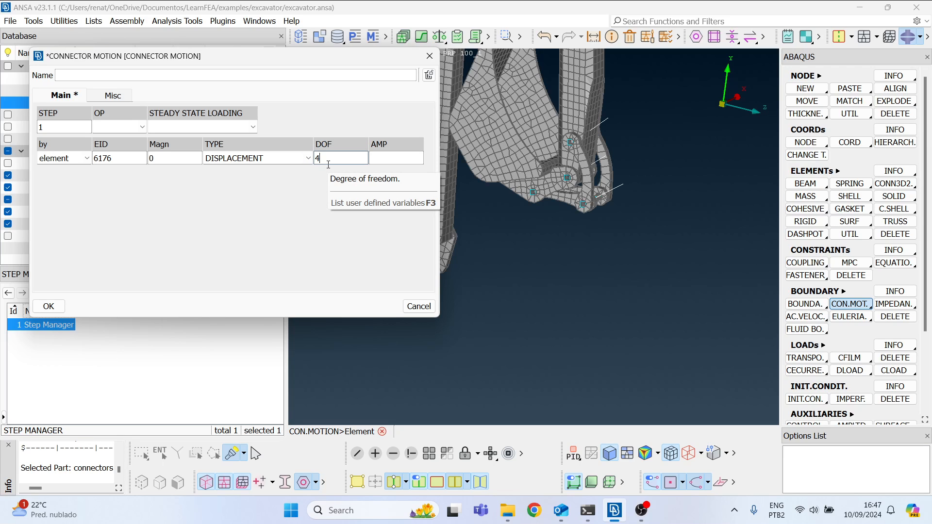
left_click(163, 159)
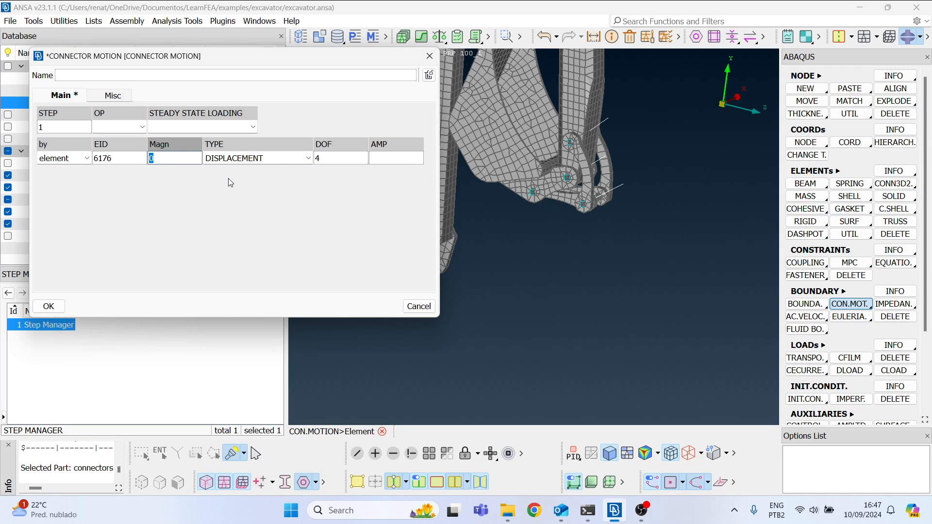
type("0.5")
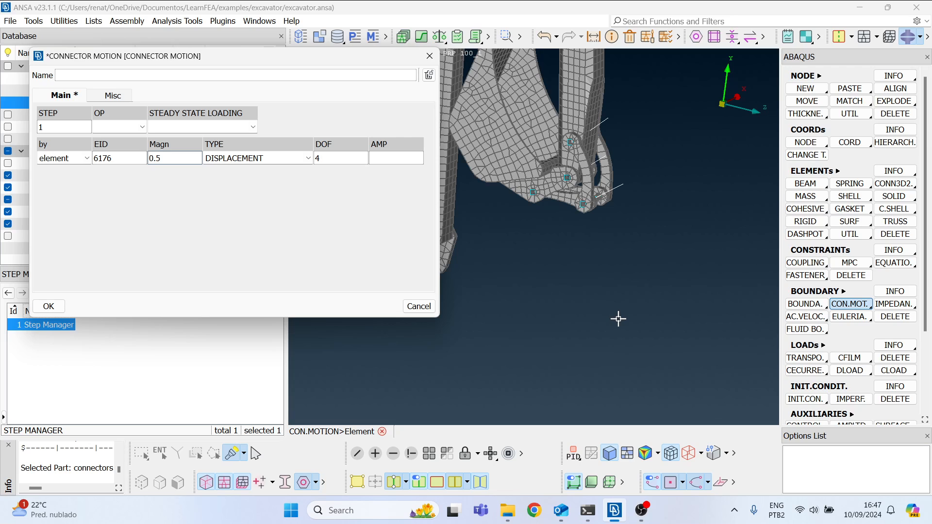
- Inspect the pick tool hinges up close from several angles and accept the connector motion definition
left_click_drag(171, 162, 144, 164)
left_click(150, 159)
scroll(605, 141, "up", 5)
left_click_drag(576, 133, 556, 136, "ctrl")
middle_click_drag(562, 149, 645, 210, "ctrl")
left_click_drag(645, 210, 631, 228, "ctrl")
scroll(604, 203, "down", 5)
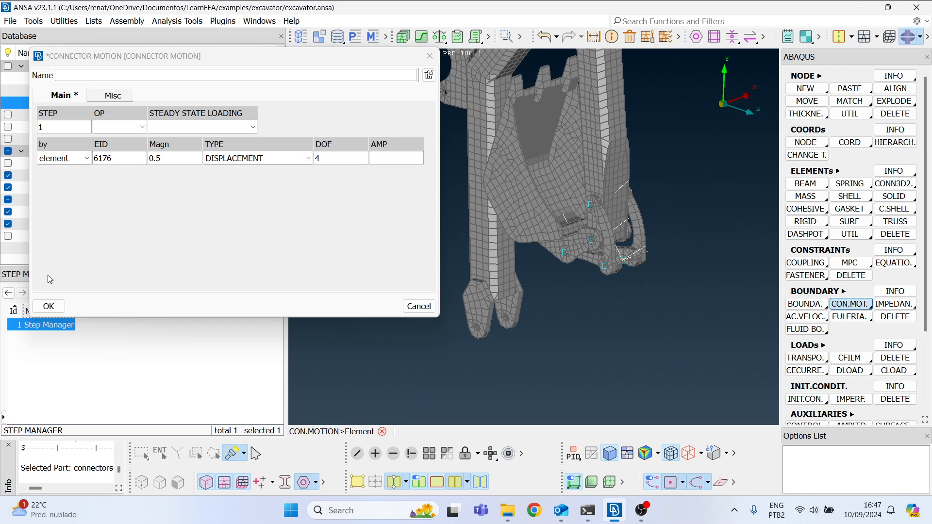
left_click(48, 305)
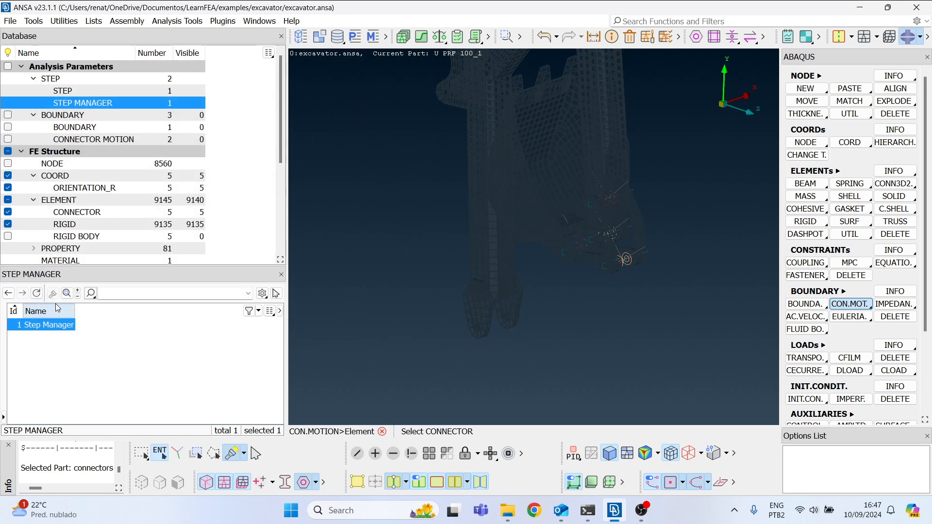
- List the connector motions and highlight 3 and 2 in turn to check their locations on the excavator
left_click(111, 140)
left_click(27, 336)
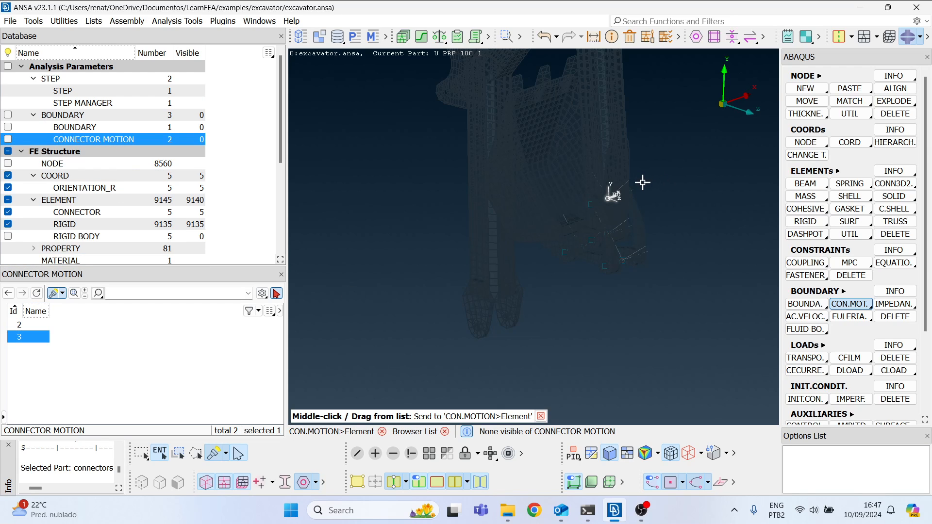
scroll(586, 209, "up", 5)
left_click_drag(586, 208, 607, 197, "ctrl")
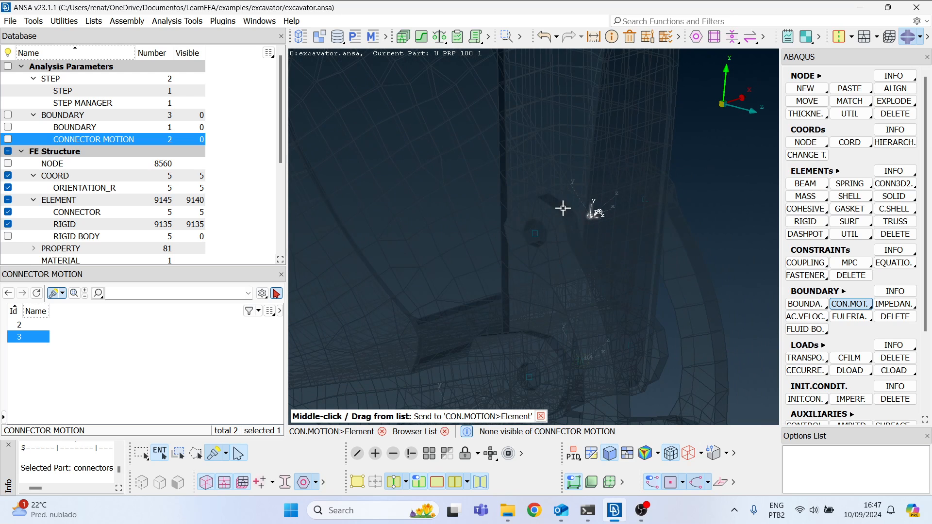
left_click(34, 325)
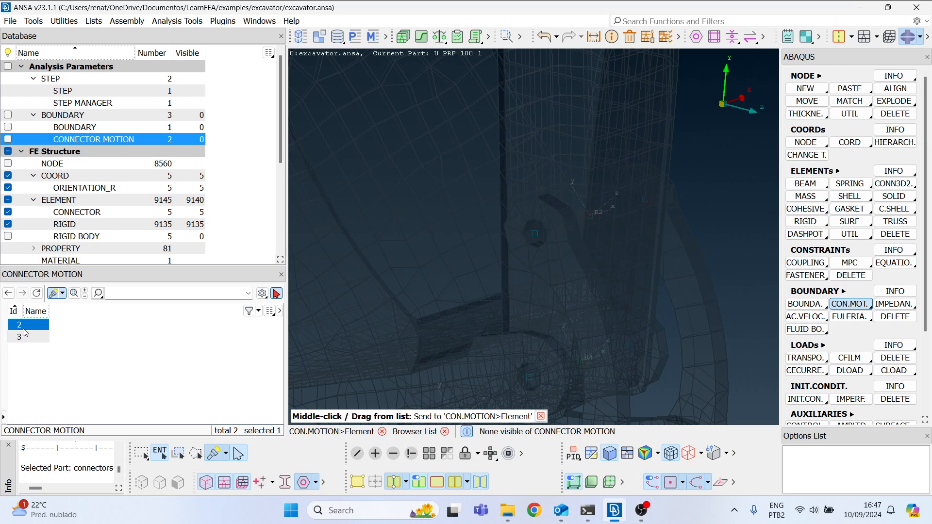
scroll(636, 345, "down", 5)
scroll(636, 146, "down", 5)
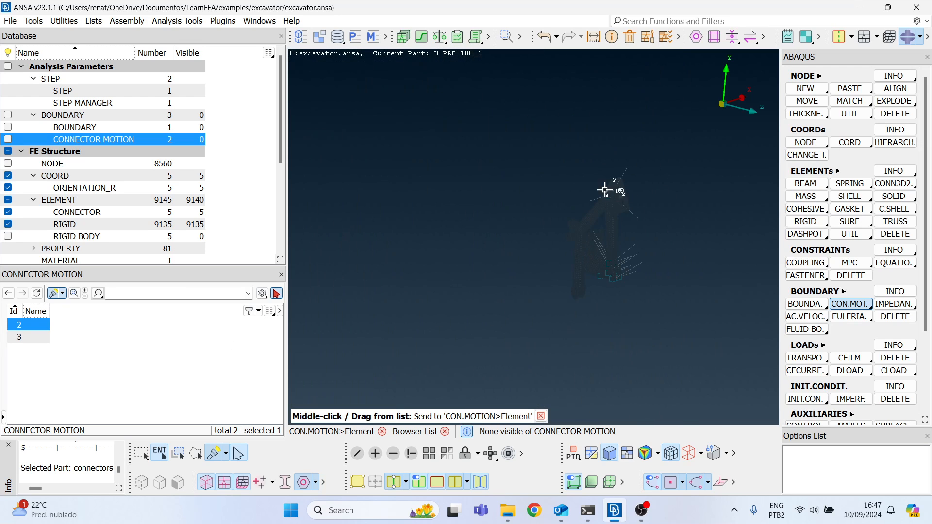
- Open connector motion 2, copy its magnitude value, and accept the definition without changes
middle_click(33, 328)
double_click(33, 328)
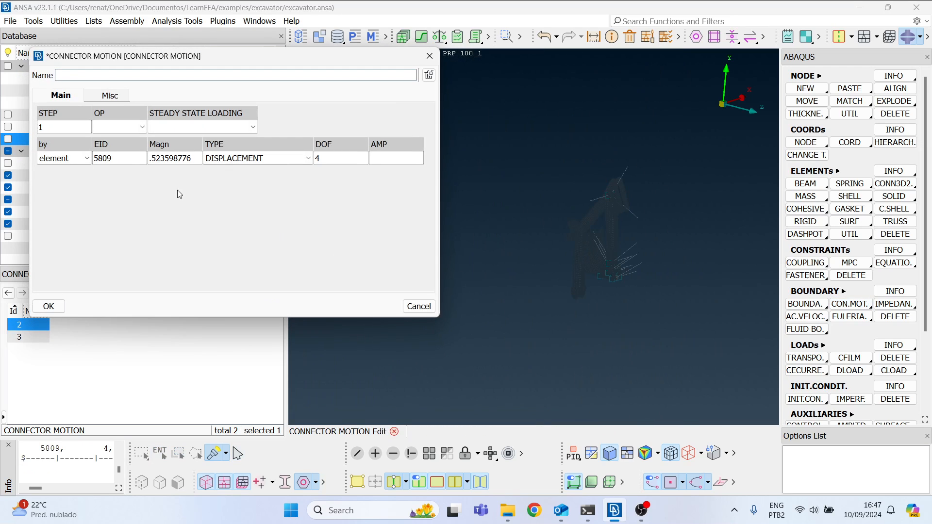
left_click_drag(199, 160, 136, 153)
key("ctrl+c")
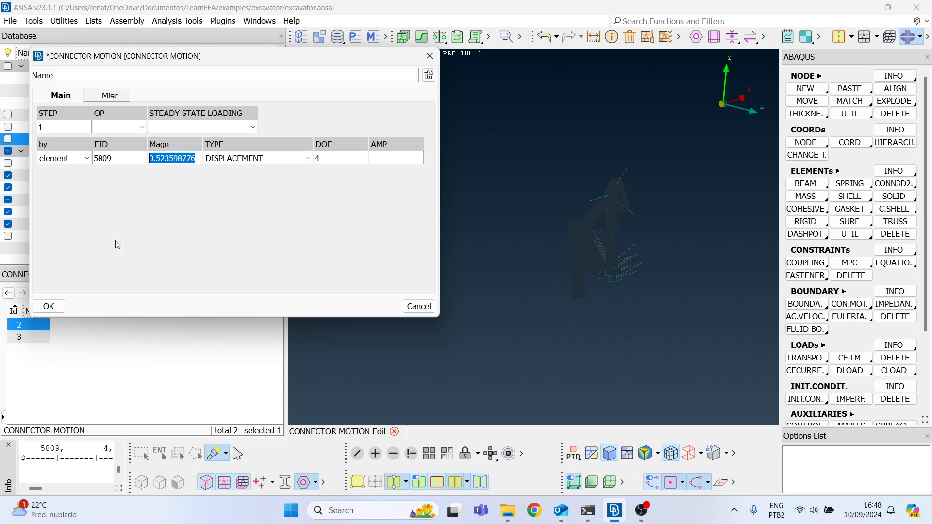
left_click(45, 308)
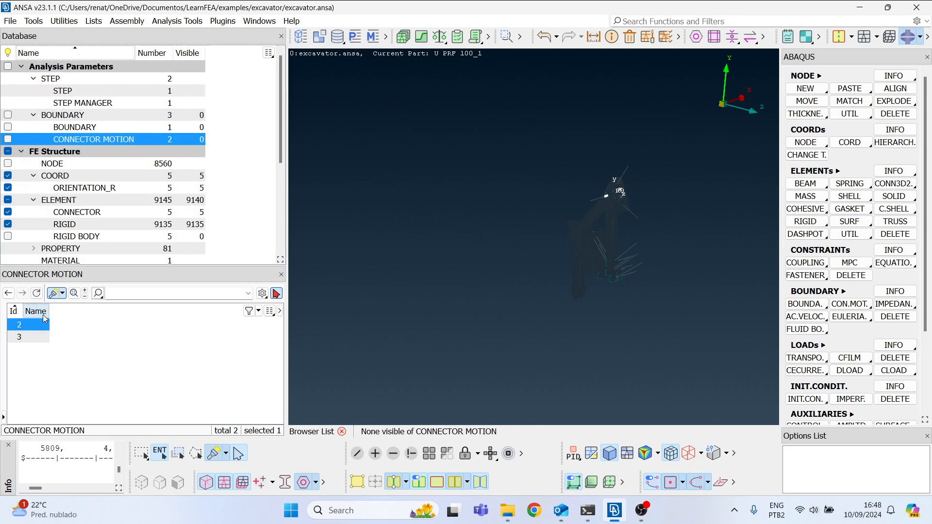
- Set the magnitude of connector motion 3 to 0.523598776
double_click(32, 337)
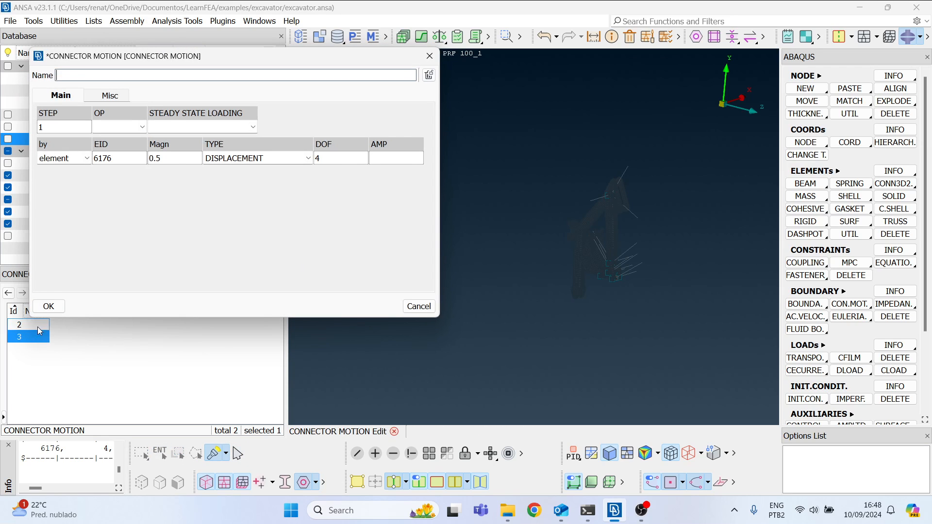
left_click_drag(177, 163, 137, 160)
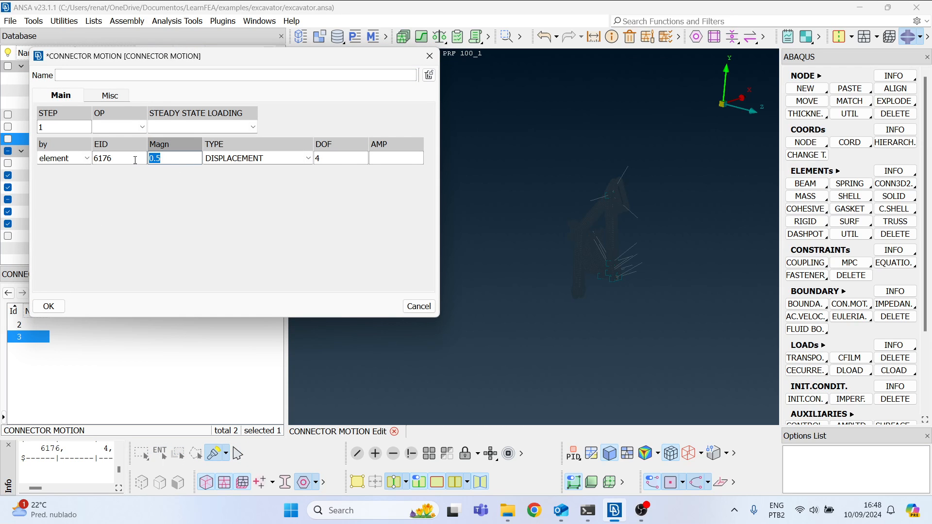
key("ctrl+v")
left_click_drag(195, 162, 123, 160)
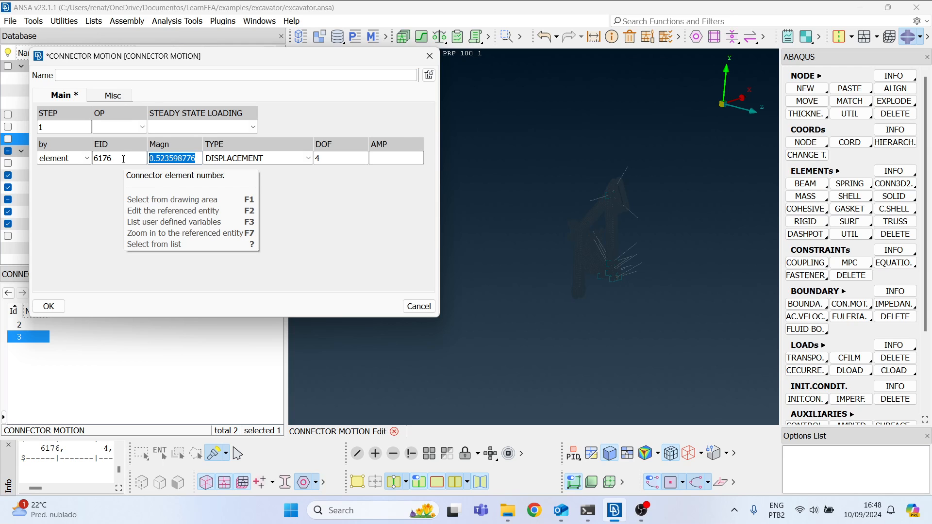
left_click(56, 306)
- Pick connector 6176 at the pick tool hinge, show only that connector, and examine its local axes
scroll(580, 301, "up", 10)
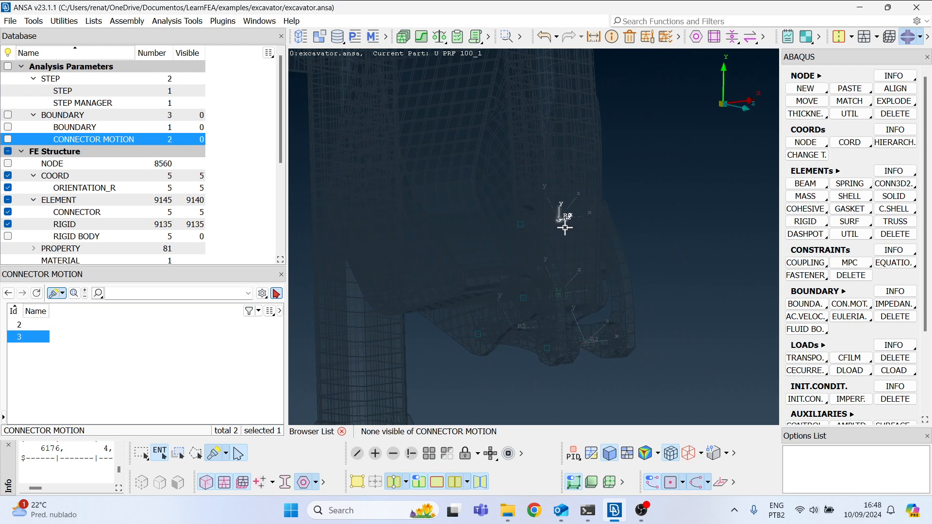
left_click(88, 212)
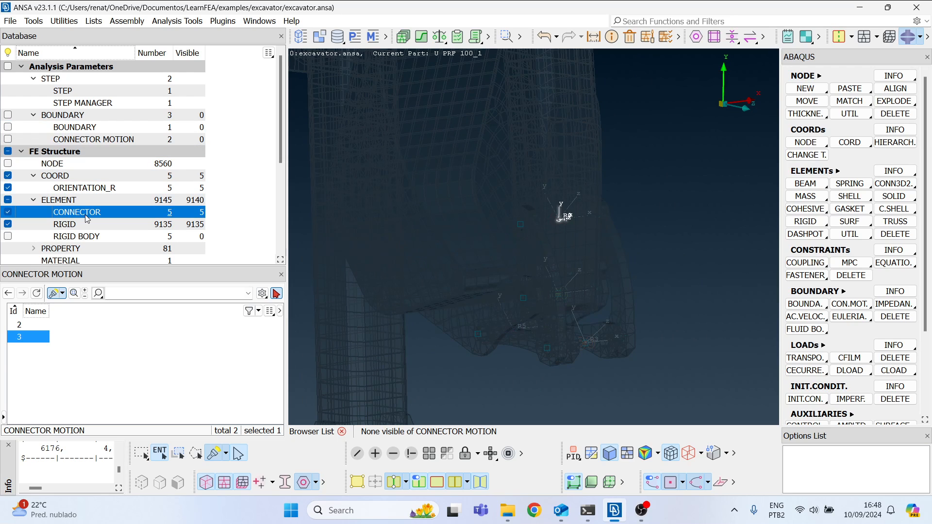
left_click(563, 222)
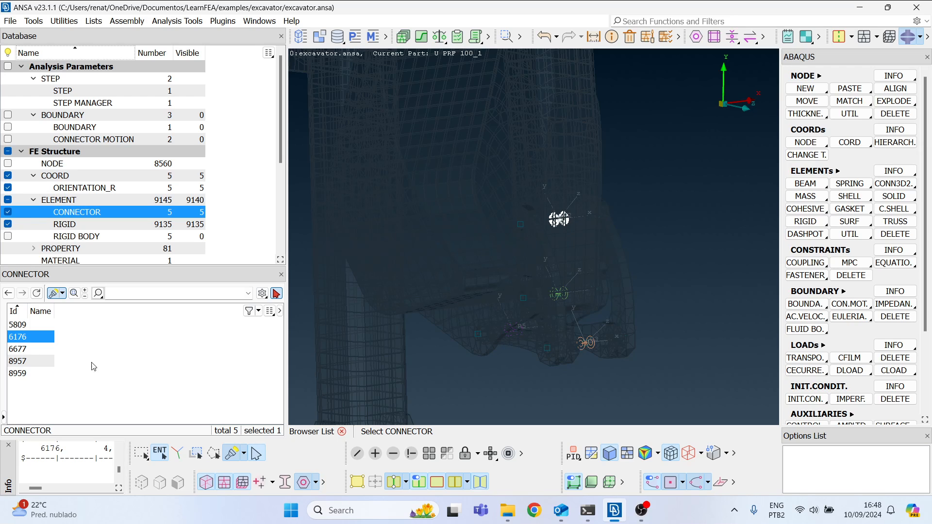
right_click(20, 340)
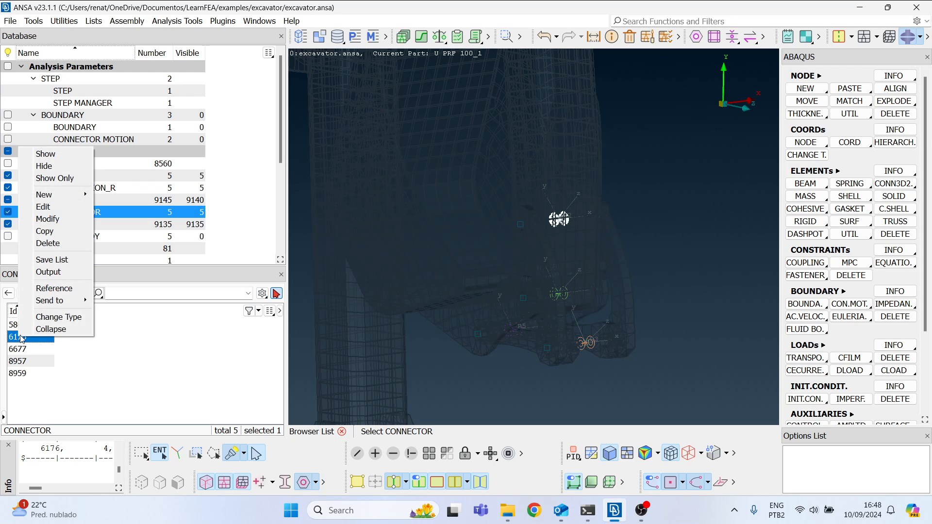
left_click(65, 178)
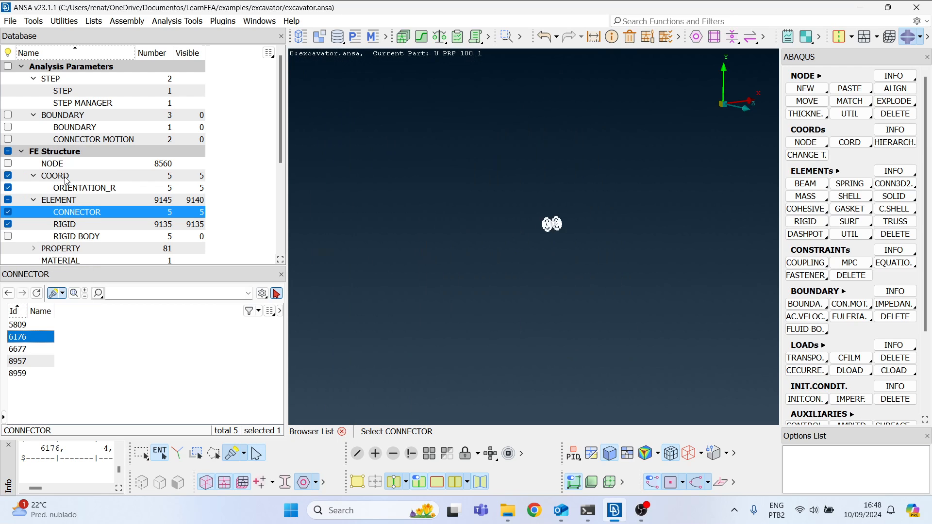
middle_click(512, 272)
scroll(533, 240, "up", 8)
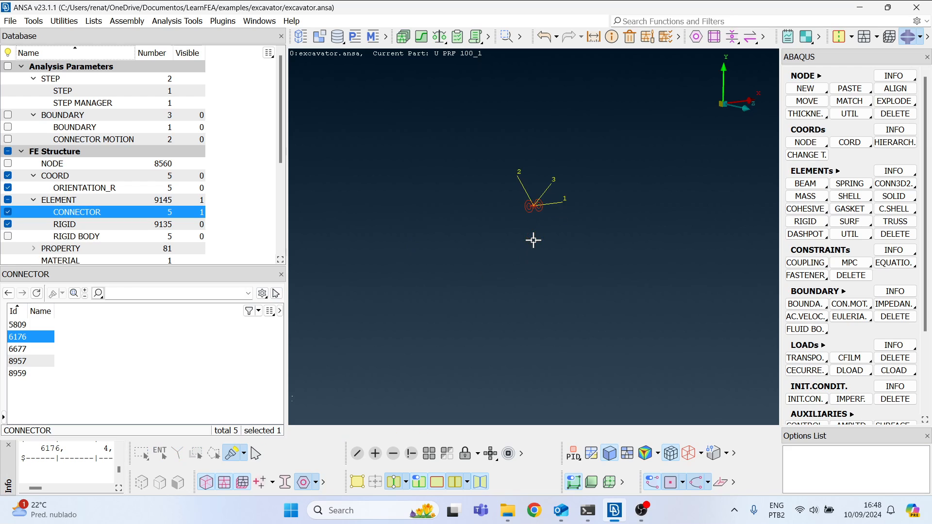
- Examine the isolated connector's local axes, redisplay the whole model, and inspect the rotation axis at the pick tool hinge
left_click_drag(518, 216, 501, 221, "ctrl")
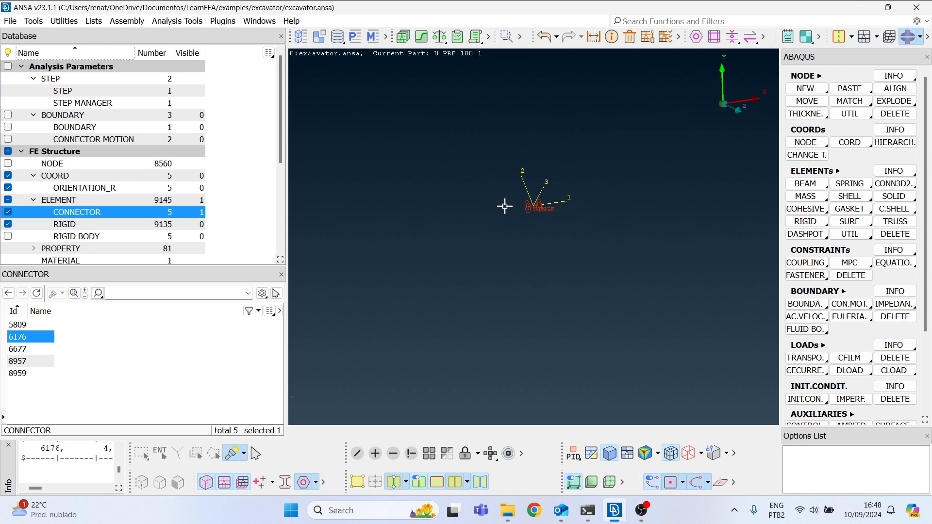
left_click_drag(558, 208, 549, 210, "ctrl")
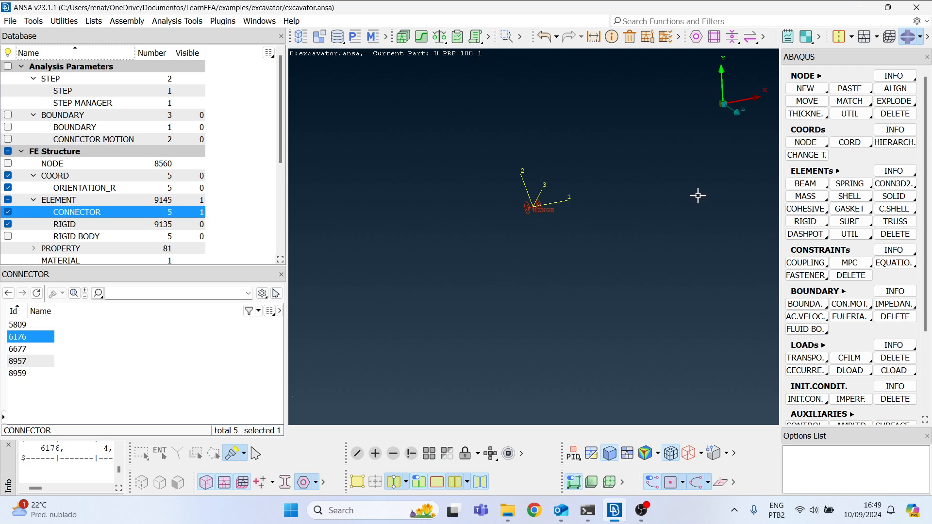
left_click(433, 455)
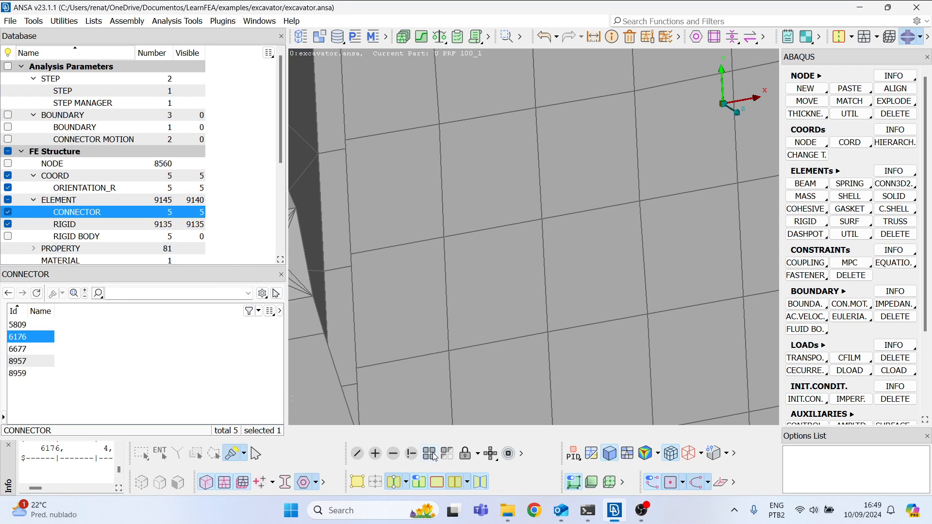
scroll(480, 346, "down", 8)
left_click_drag(501, 331, 527, 305, "ctrl")
middle_click_drag(527, 304, 505, 243, "ctrl")
left_click_drag(505, 243, 497, 252, "ctrl")
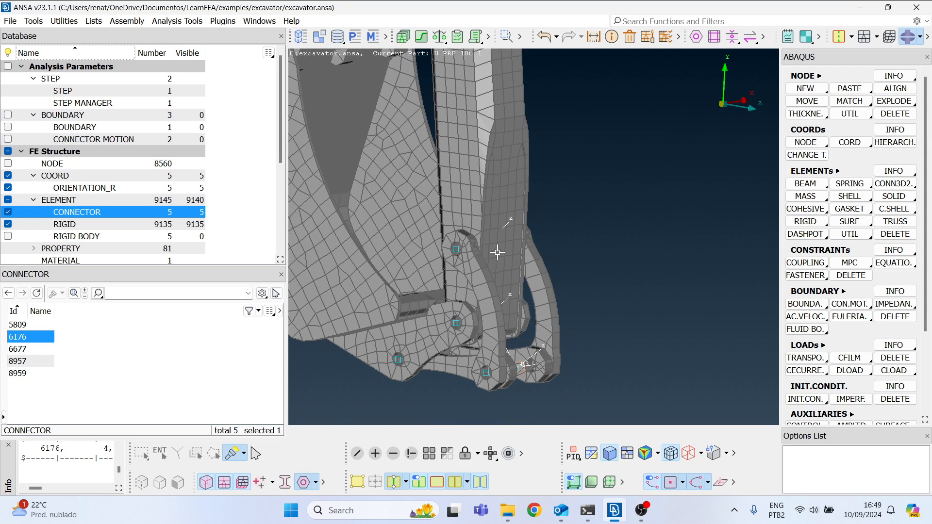
left_click_drag(496, 251, 472, 255, "ctrl")
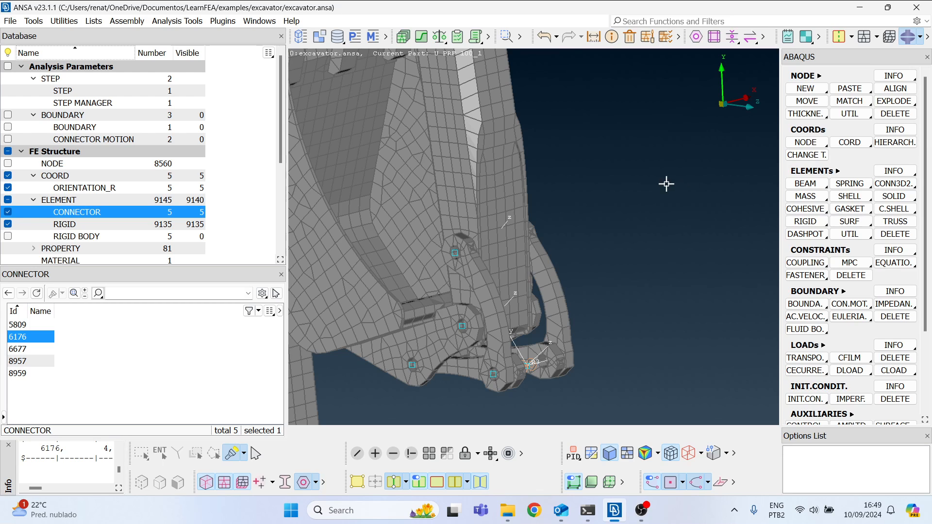
scroll(666, 183, "down", 5)
scroll(651, 217, "up", 2)
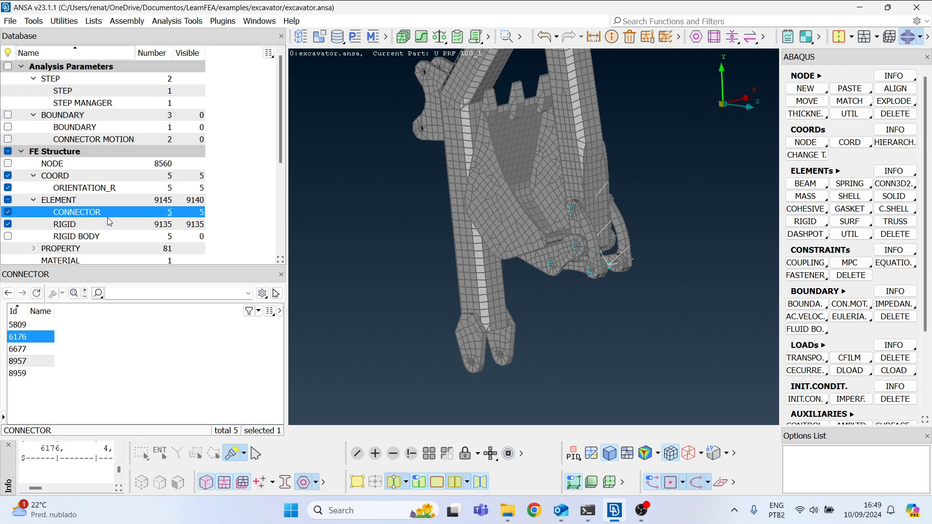
- Set the magnitude of connector motion 3 to -0.523598776 and return to the full excavator display
left_click(97, 140)
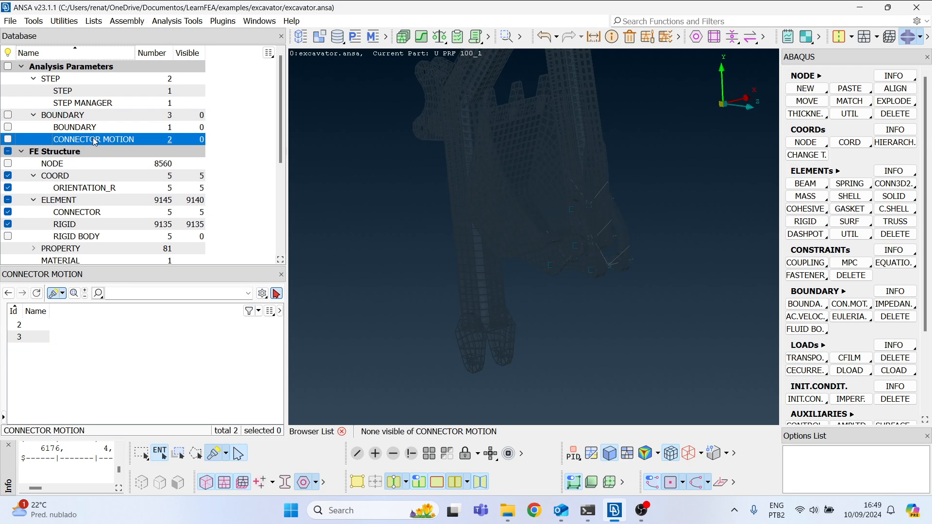
left_click(30, 337)
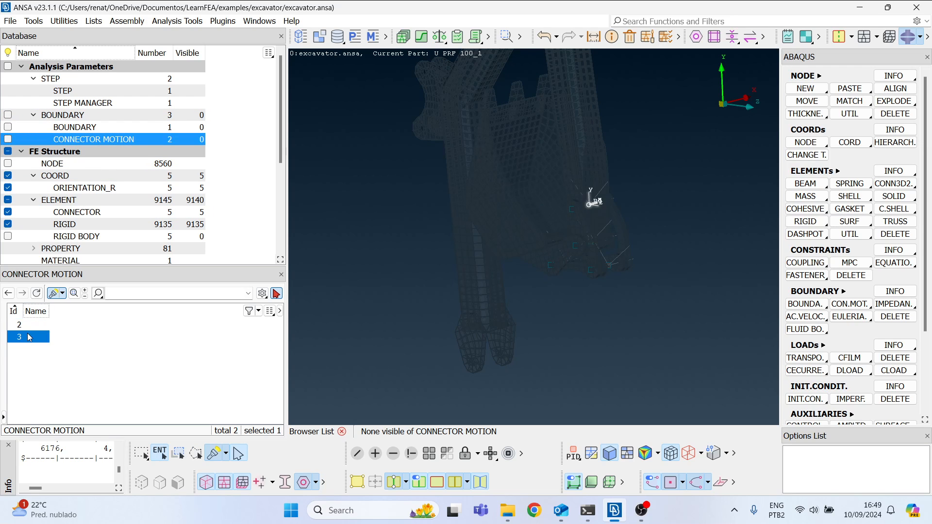
double_click(29, 337)
left_click(149, 158)
type("-0.523598776")
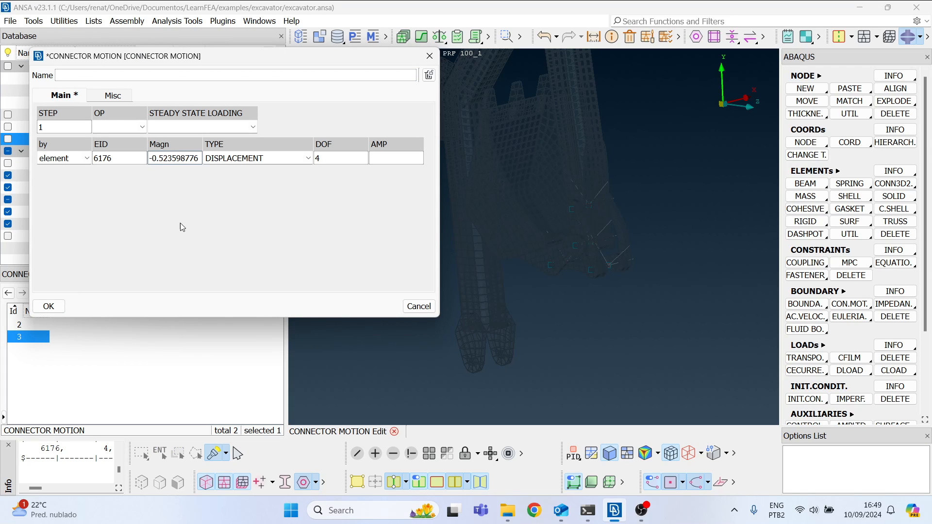
left_click(49, 305)
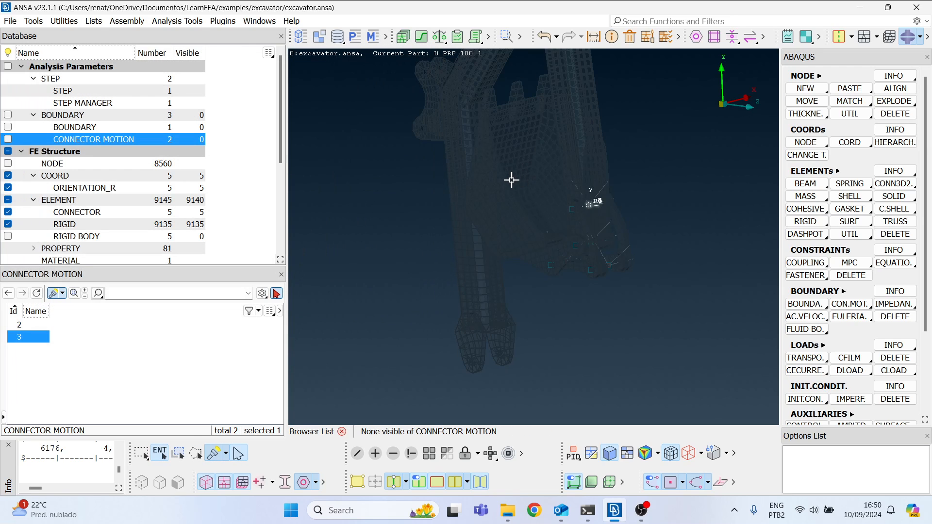
middle_click(431, 272)
scroll(432, 272, "down", 3)
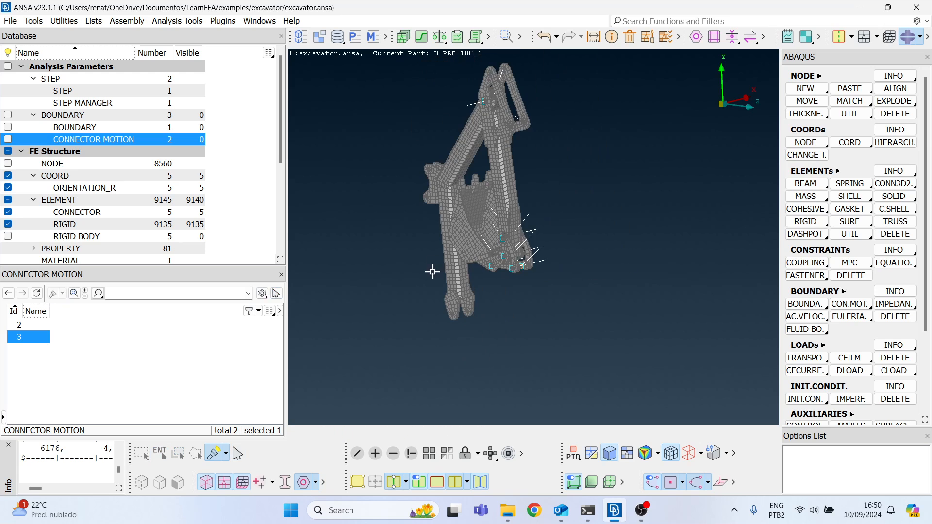
middle_click_drag(519, 194, 493, 221, "ctrl")
left_click_drag(493, 220, 496, 242, "ctrl")
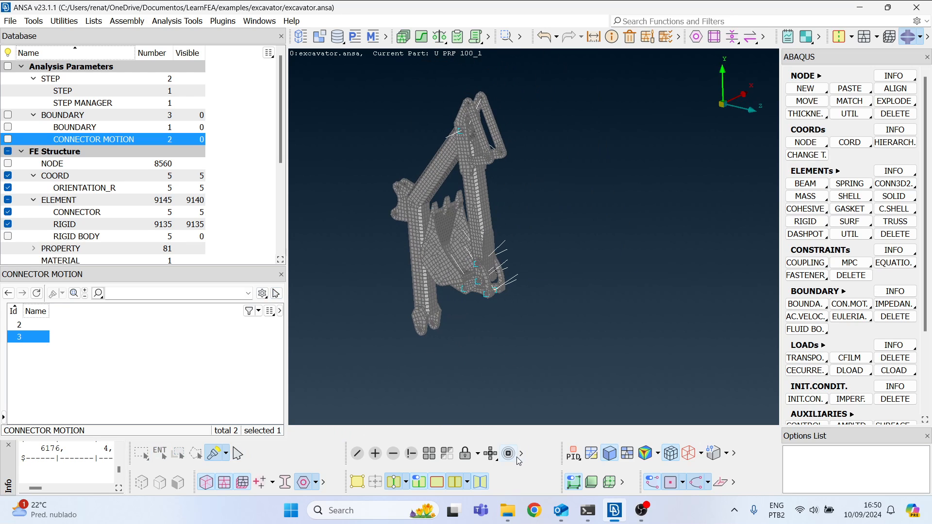
- Switch to File Explorer and create a folder named test_2 inside the excavator folder
left_click(507, 510)
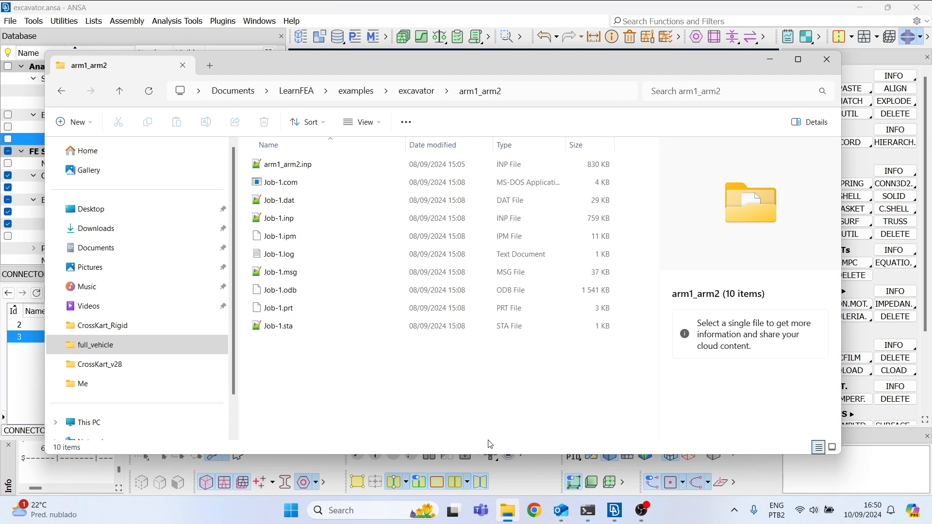
left_click(427, 98)
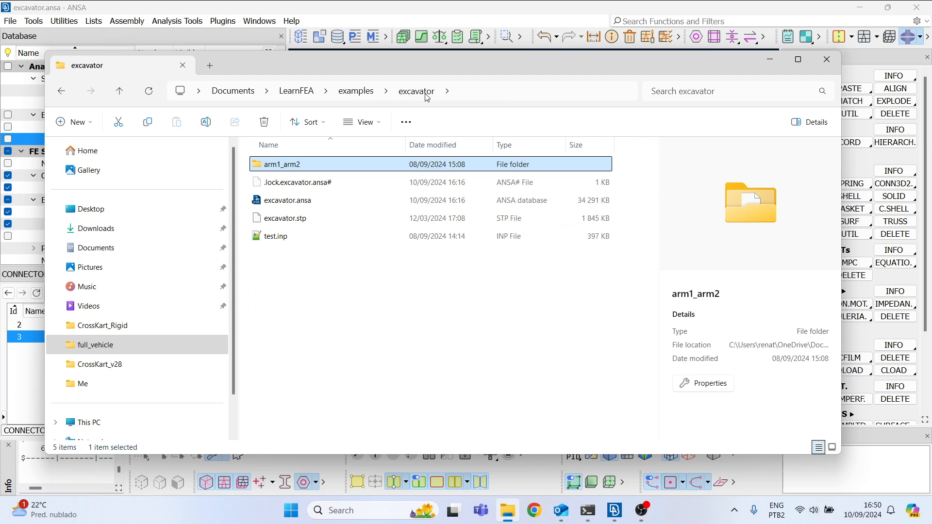
right_click(315, 316)
mouse_move(443, 260)
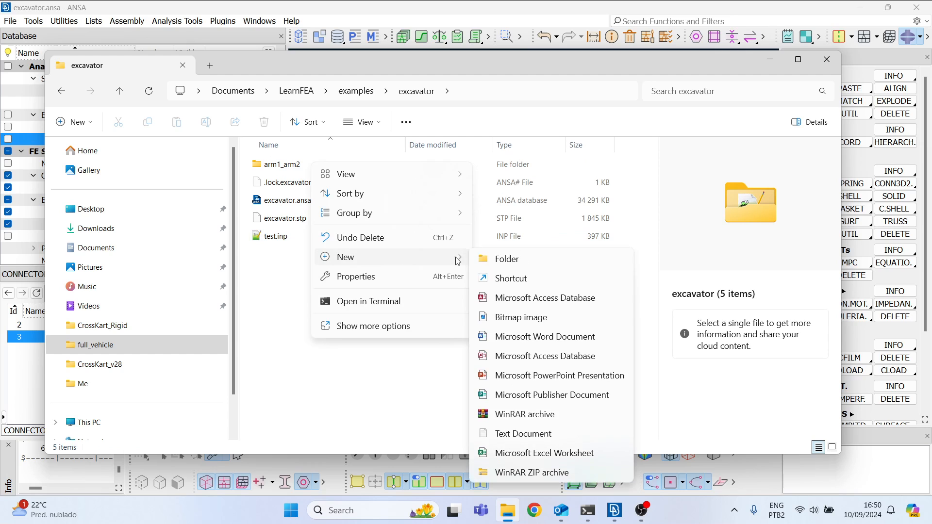
left_click(500, 259)
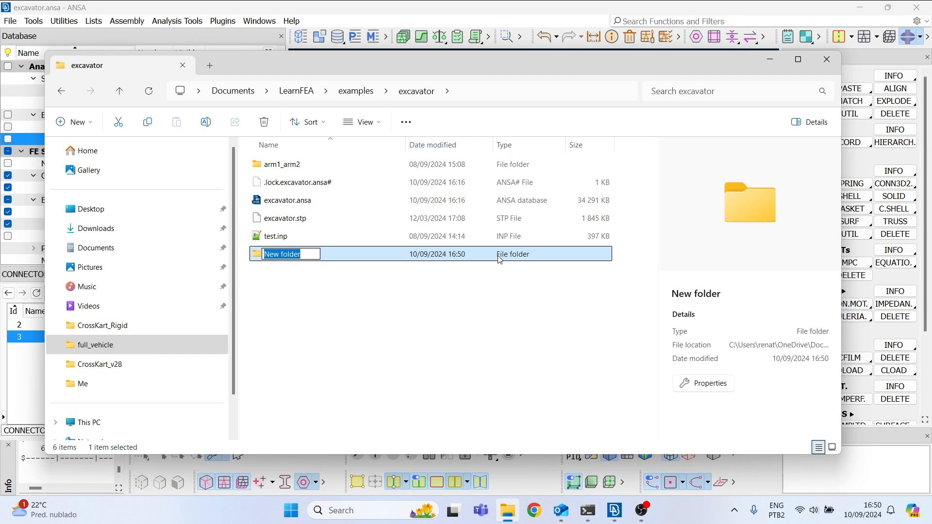
type("test_2")
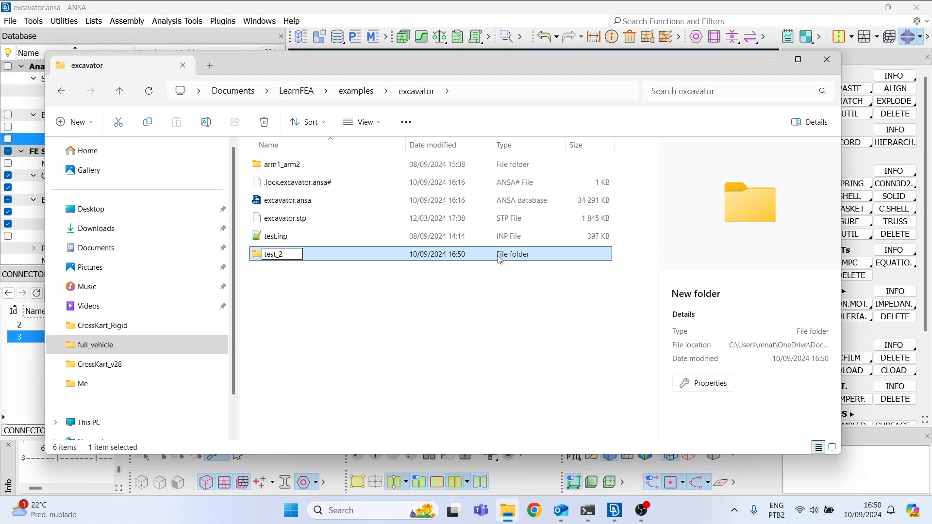
key("Return")
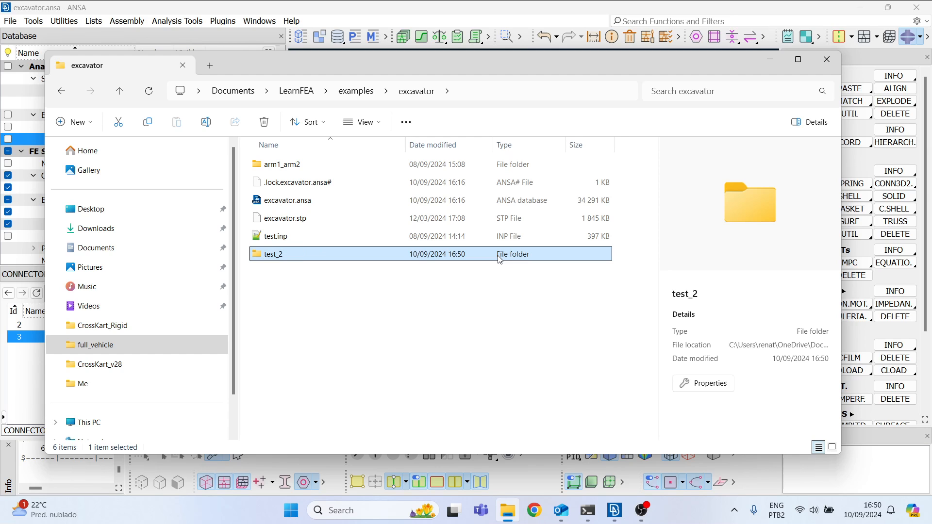
- Open the test_2 folder, select its full path, and switch back to ANSA
double_click(500, 259)
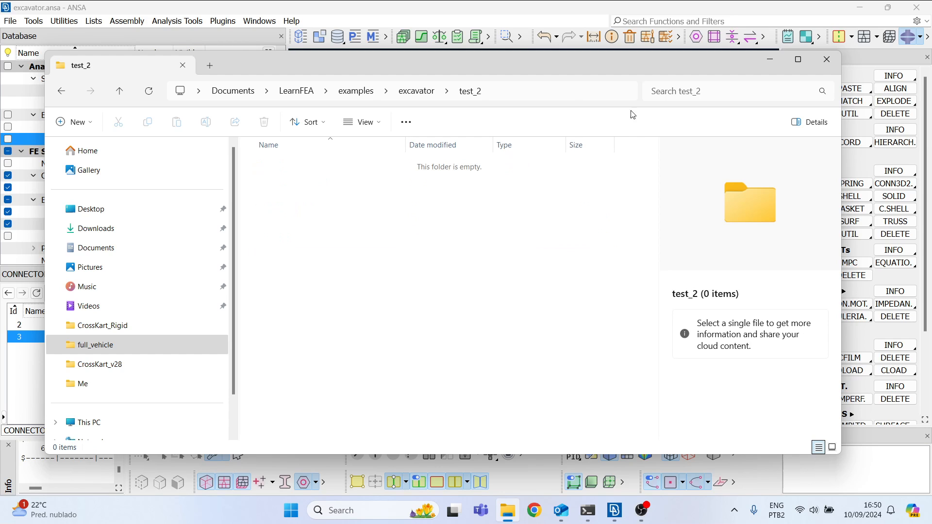
left_click(572, 92)
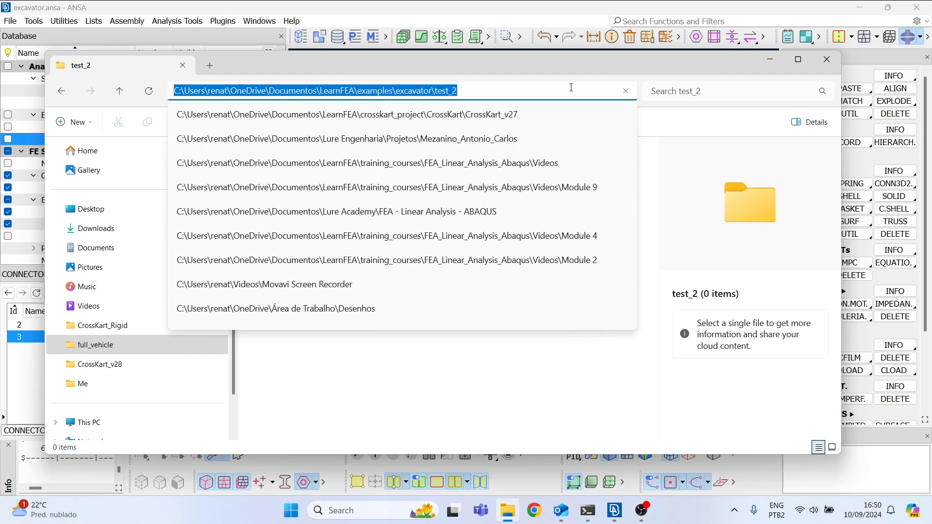
left_click(575, 9)
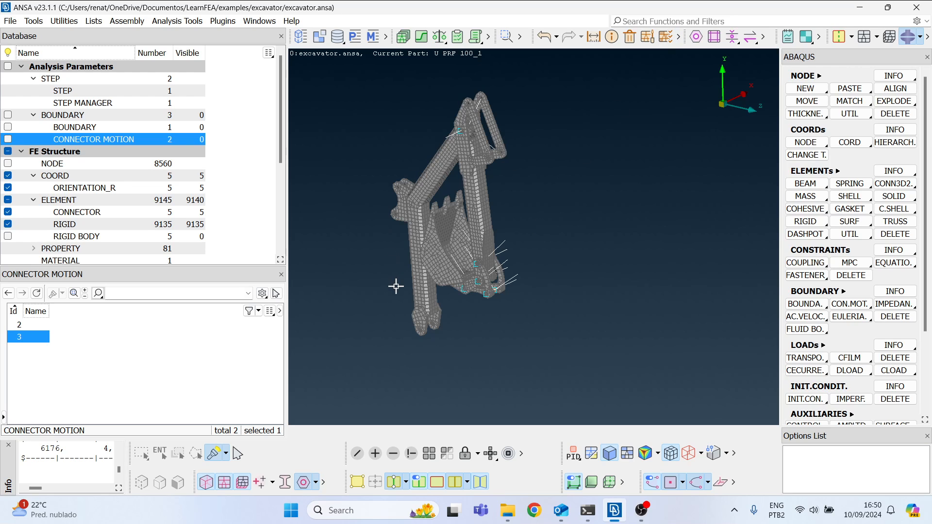
- Start the Compress function, extend it to All Decks, and display its details
left_click(679, 38)
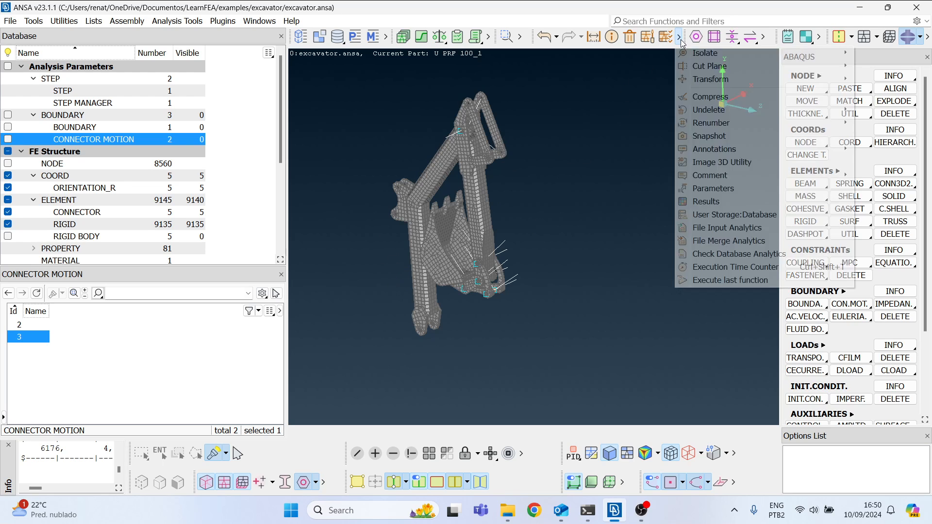
left_click(704, 98)
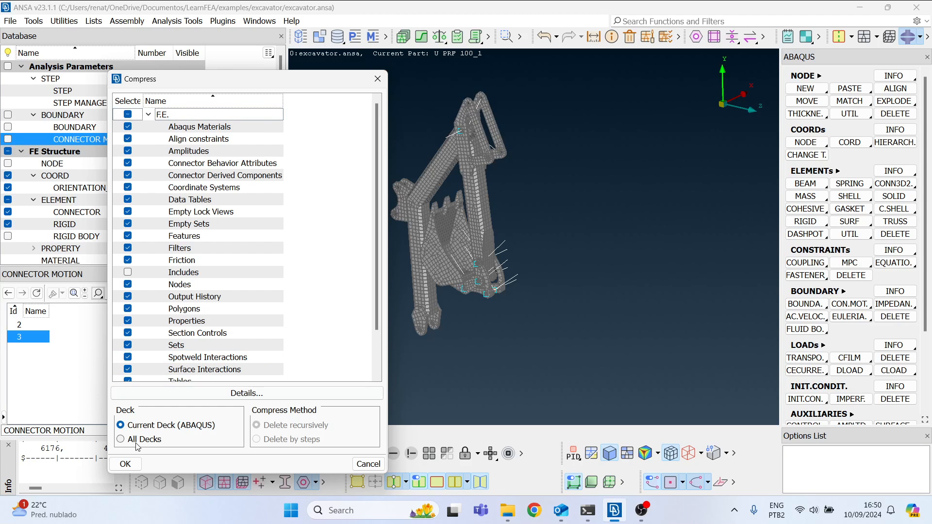
left_click(120, 439)
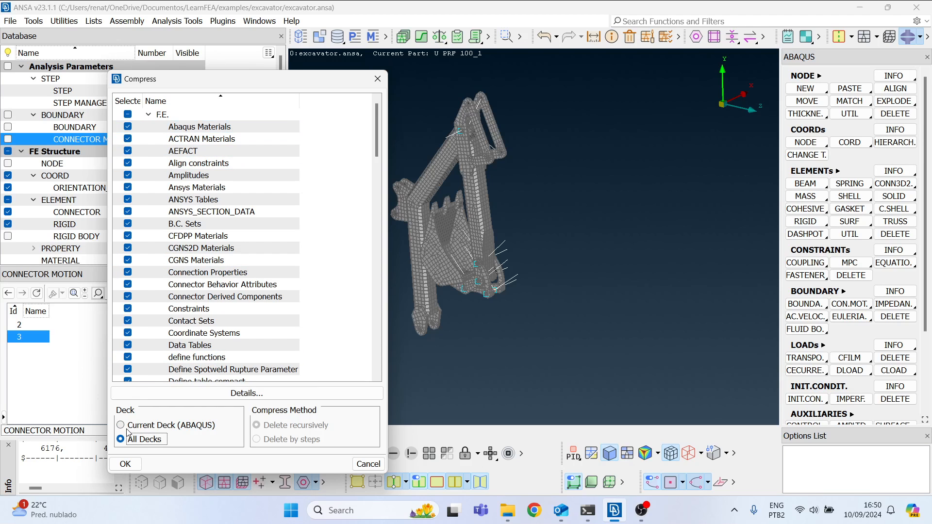
left_click(919, 37)
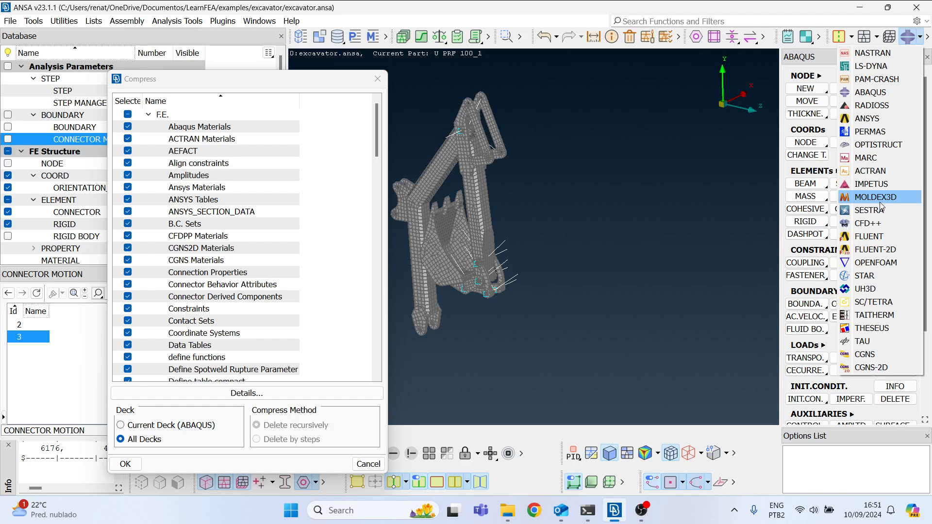
key("Escape")
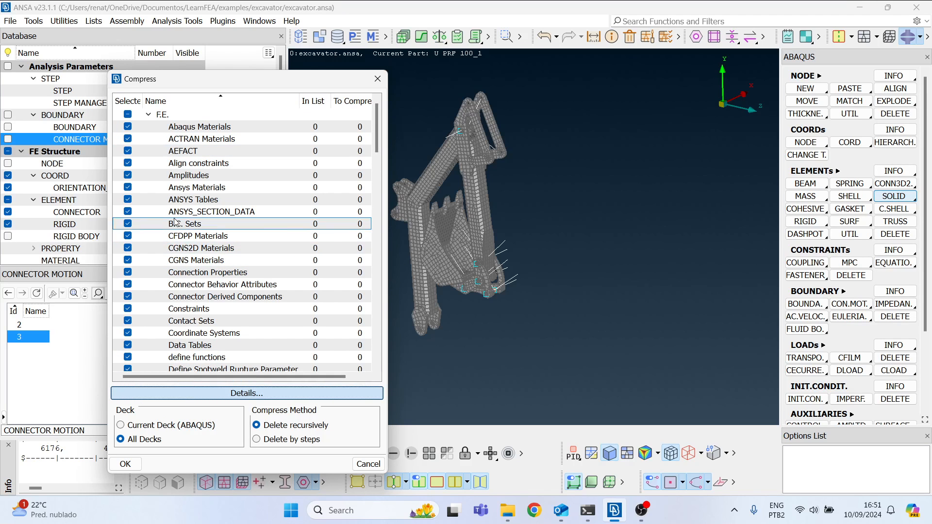
- Include every F.E. category, review the Geometry and Groups/Parts entries, and compress the database recursively
left_click(129, 115)
left_click(128, 115)
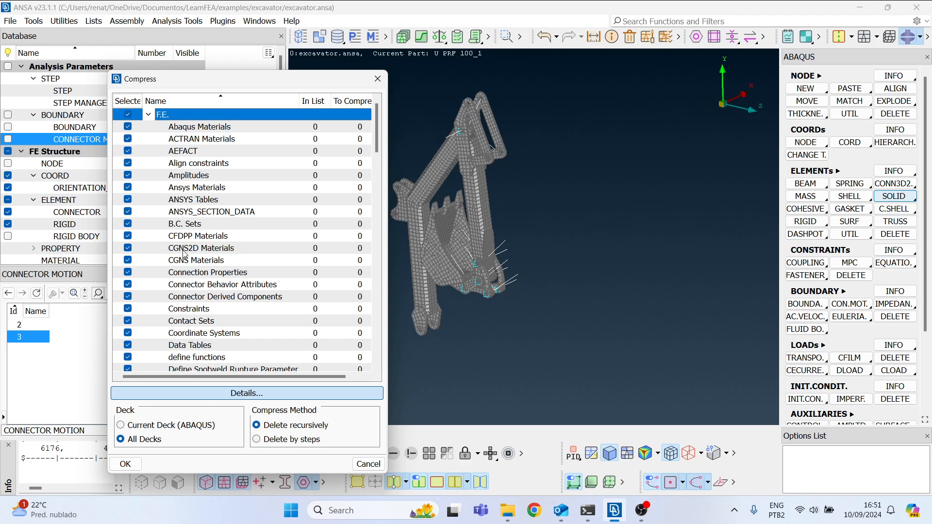
scroll(350, 199, "down", 7)
scroll(362, 137, "down", 20)
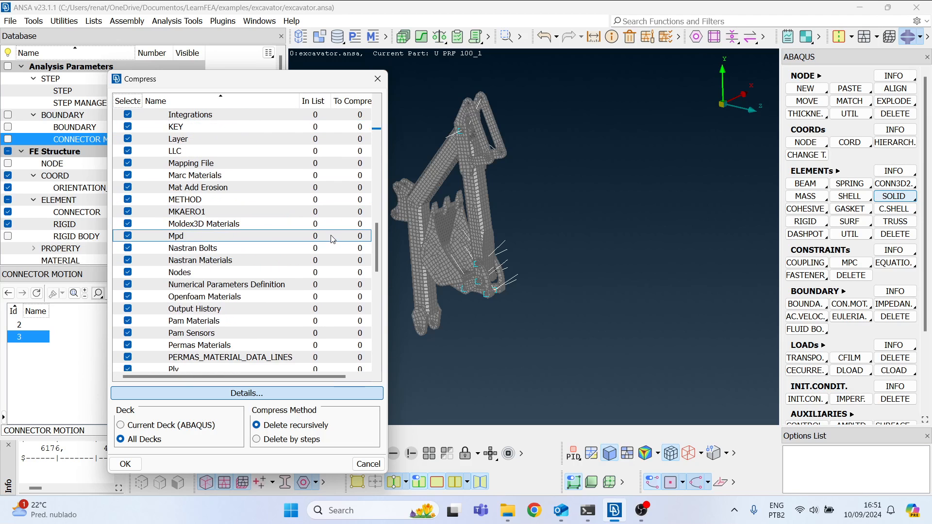
scroll(315, 243, "down", 2)
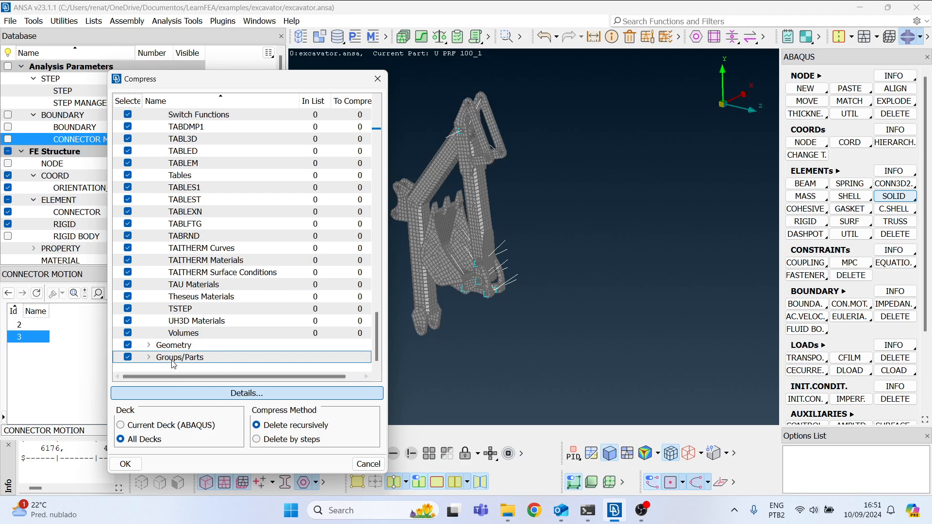
left_click(149, 345)
scroll(297, 319, "down", 3)
left_click(149, 357)
scroll(356, 286, "down", 3)
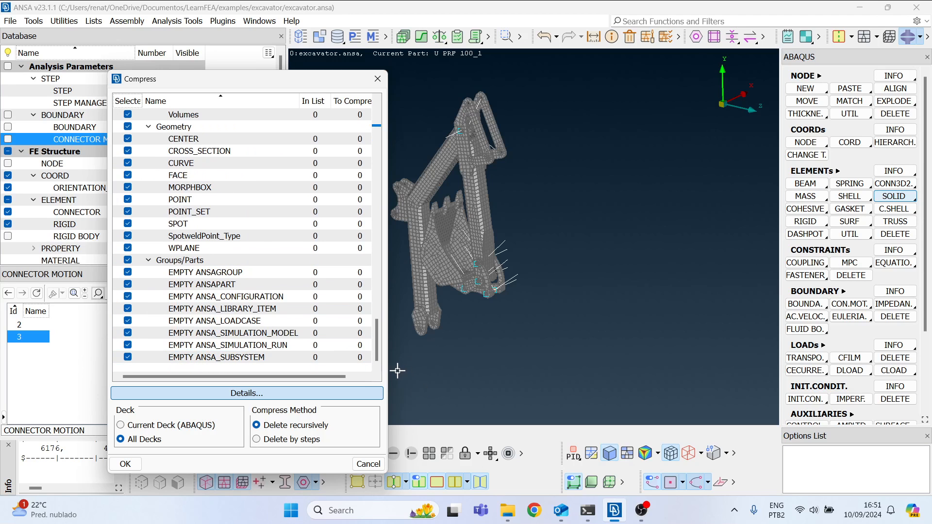
left_click(134, 464)
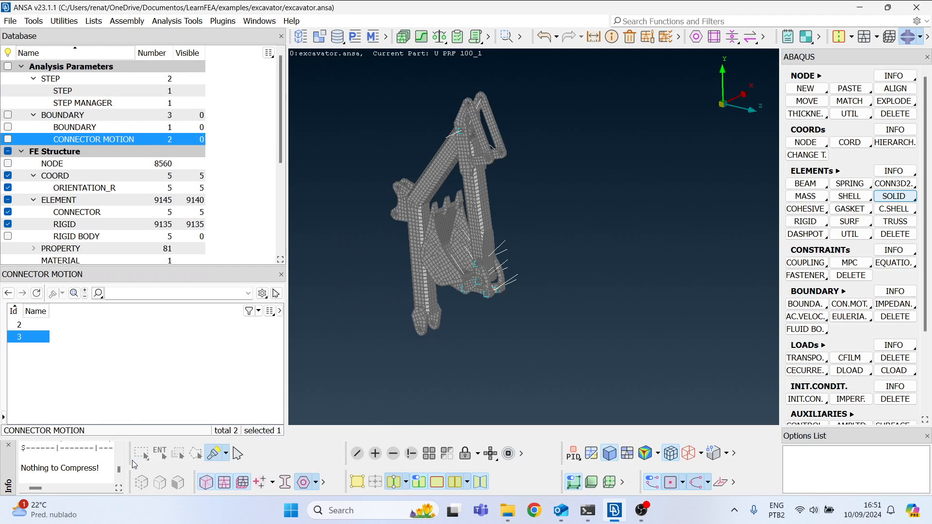
left_click_drag(20, 467, 99, 467)
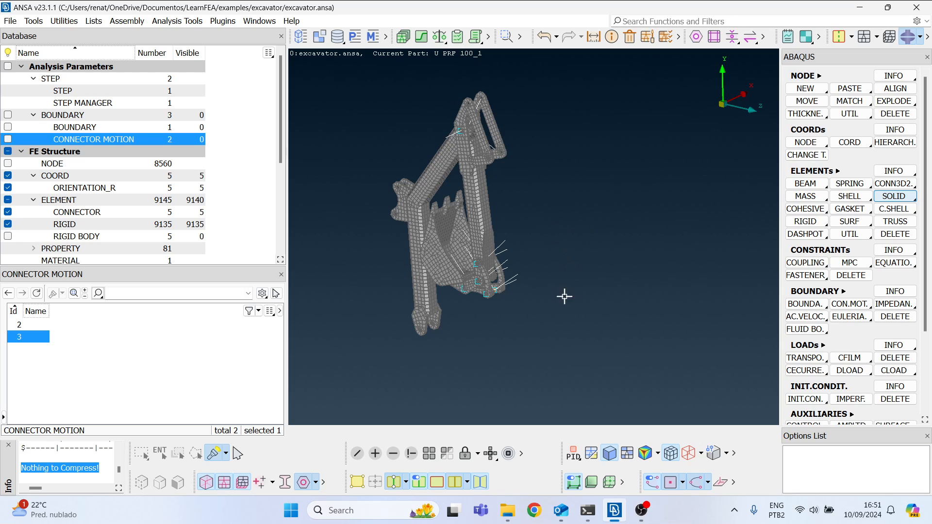
- Start an ABAQUS output of the model and set its save location to the test_2 folder using the copied path
left_click(10, 21)
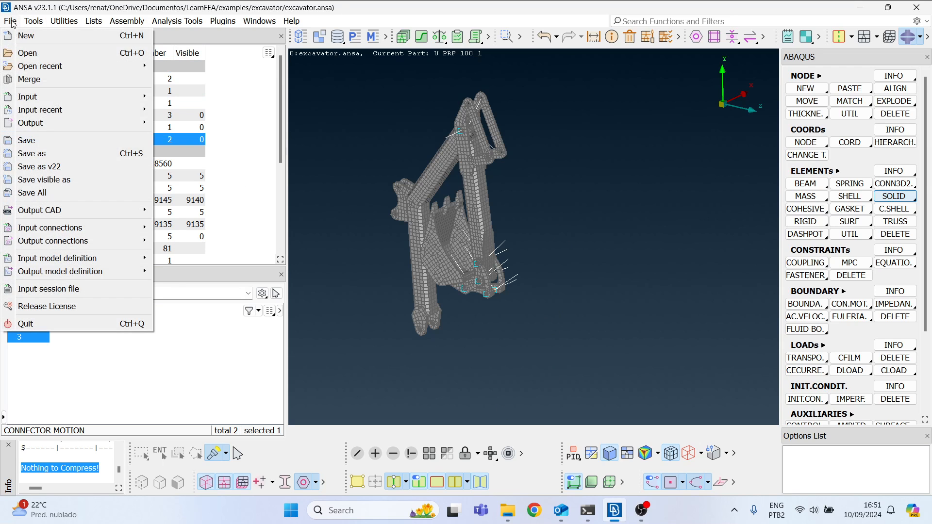
mouse_move(56, 121)
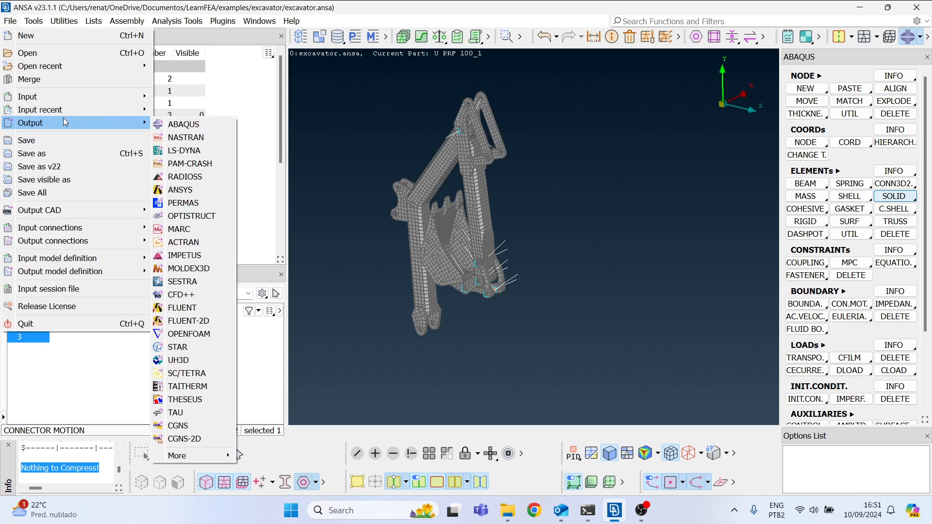
left_click(189, 128)
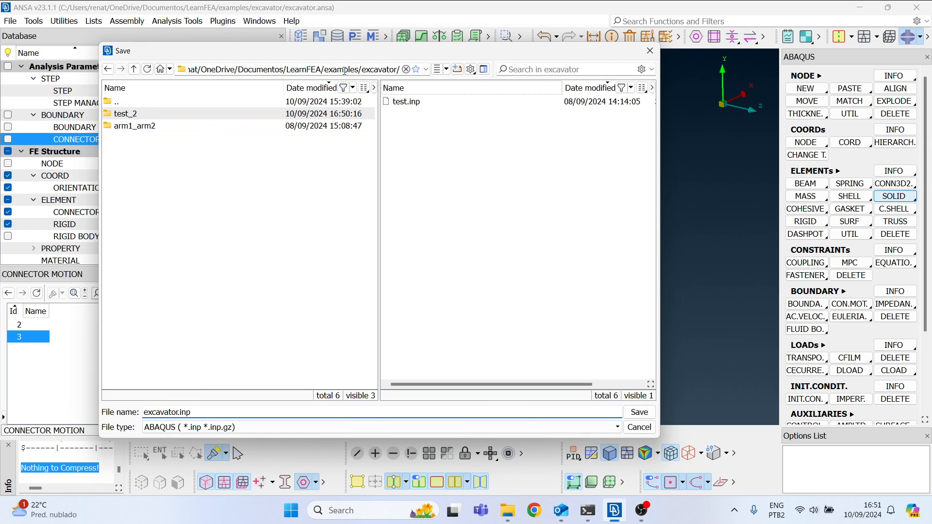
left_click(343, 69)
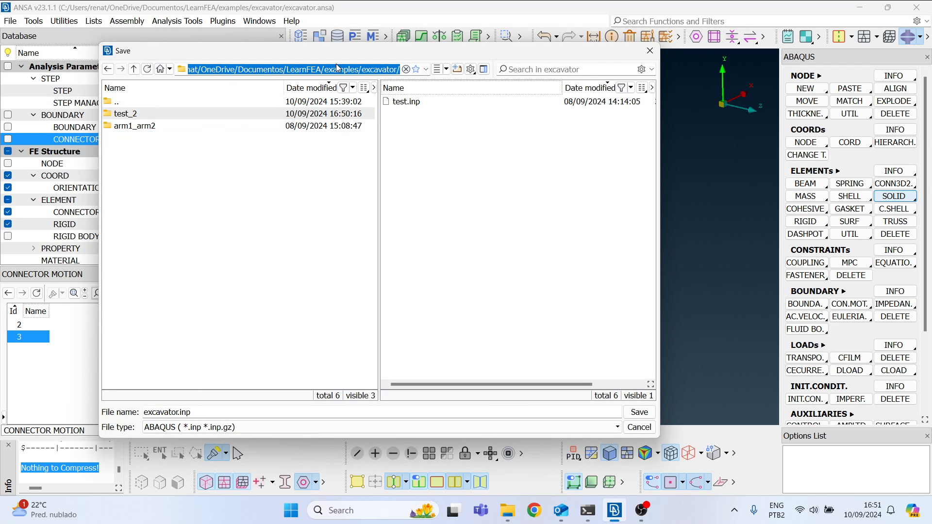
key("BackSpace")
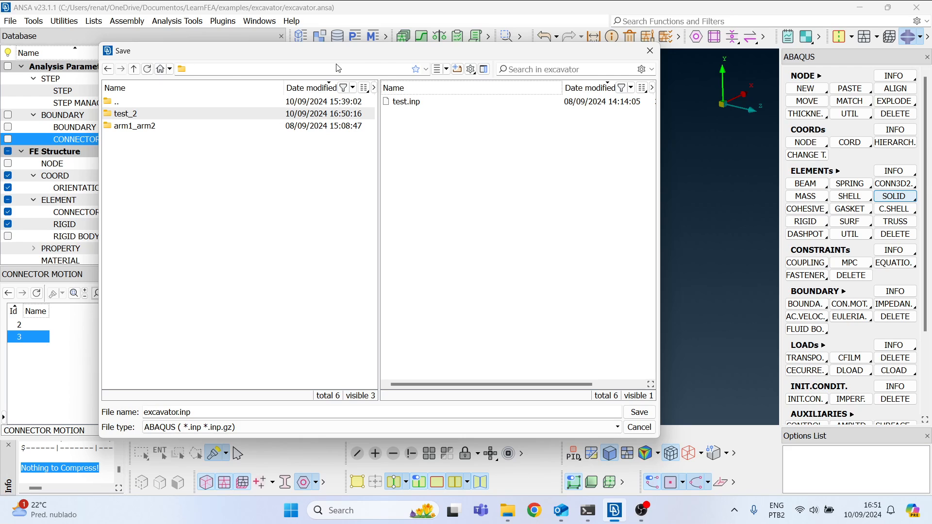
key("ctrl+v")
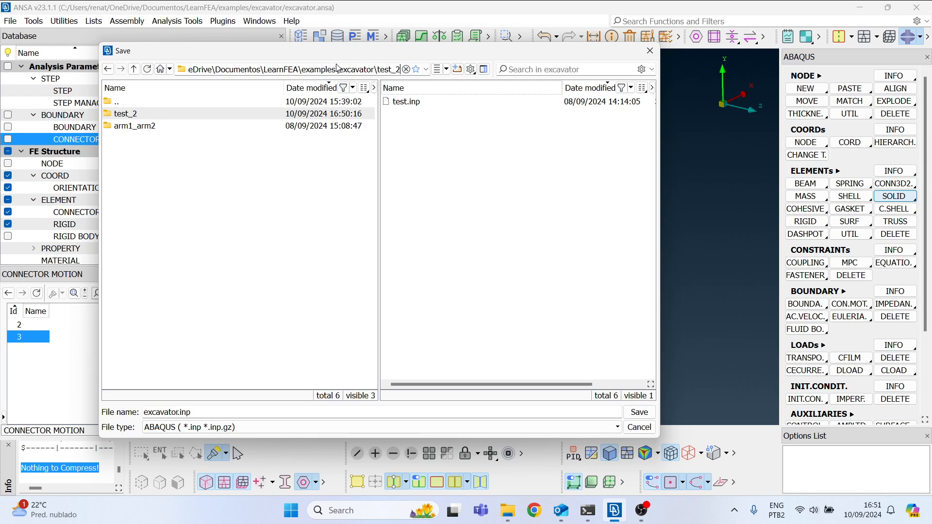
key("Return")
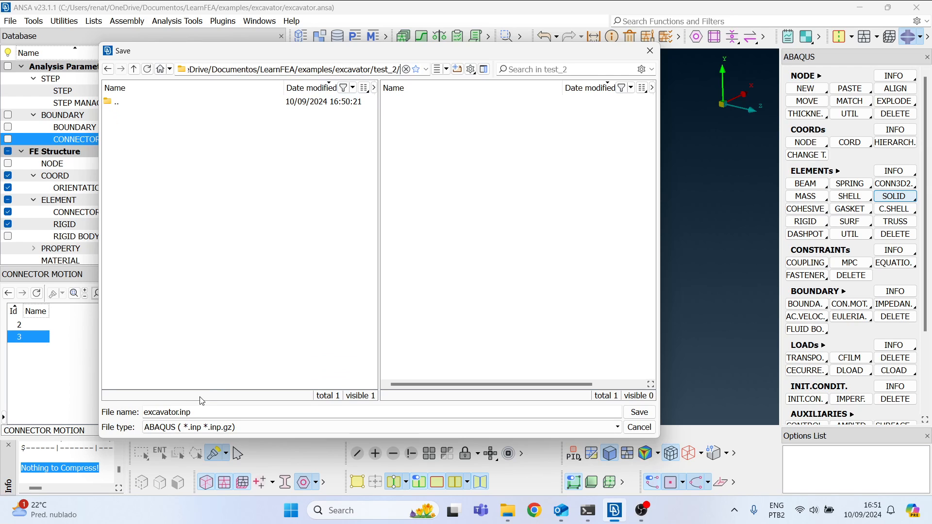
- Name the output file test_2.inp and confirm the save to reach the ABAQUS output parameters
double_click(178, 412)
left_click(178, 412)
left_click_drag(178, 412, 139, 407)
type("test")
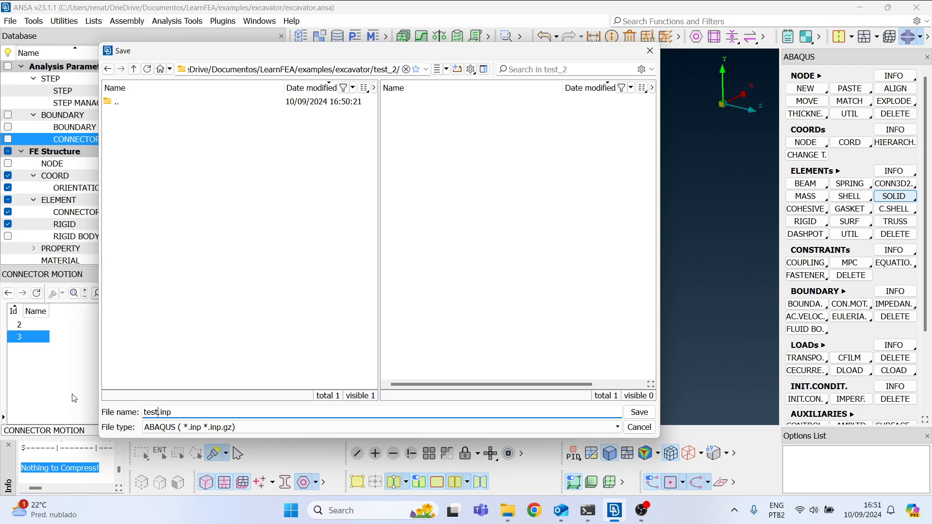
type("_2")
left_click(639, 415)
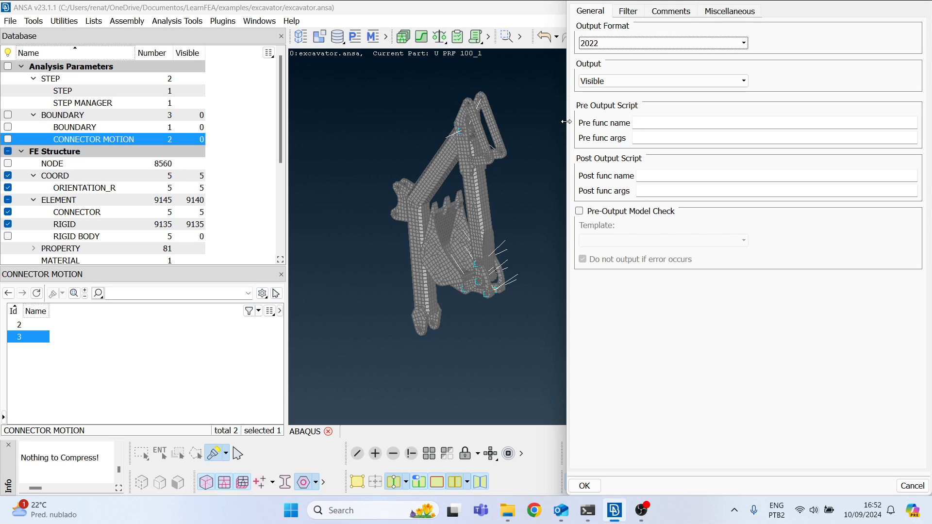
- Resize and reposition the ABAQUS Output Parameters window, and set Output to All
left_click_drag(566, 122, 628, 117)
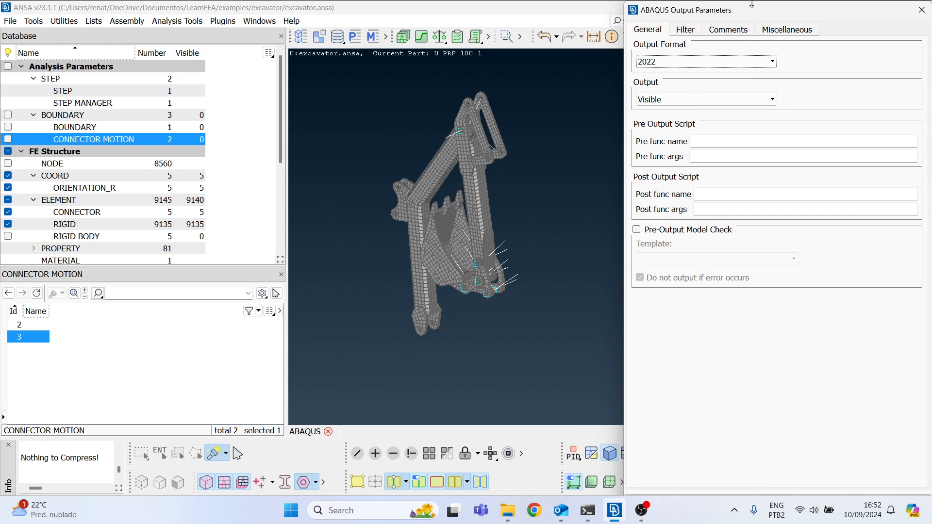
left_click_drag(672, 3, 263, 68)
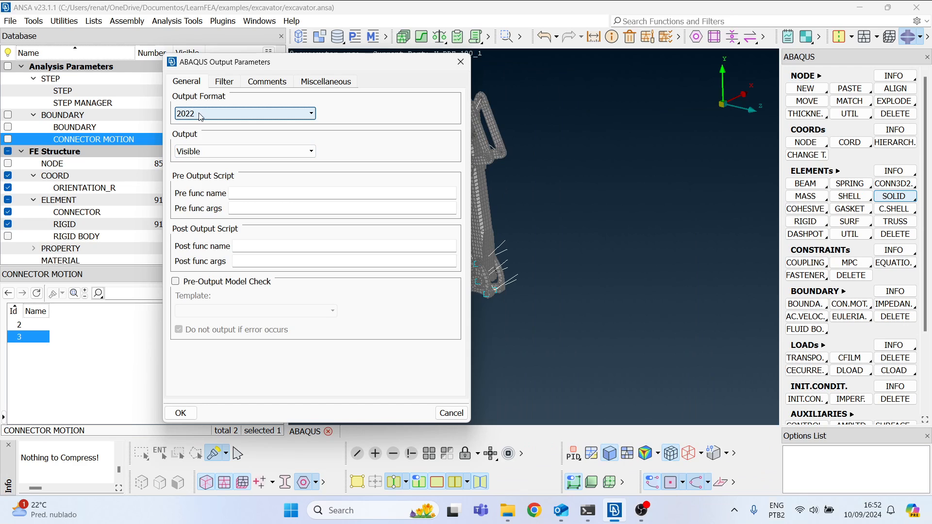
left_click(197, 154)
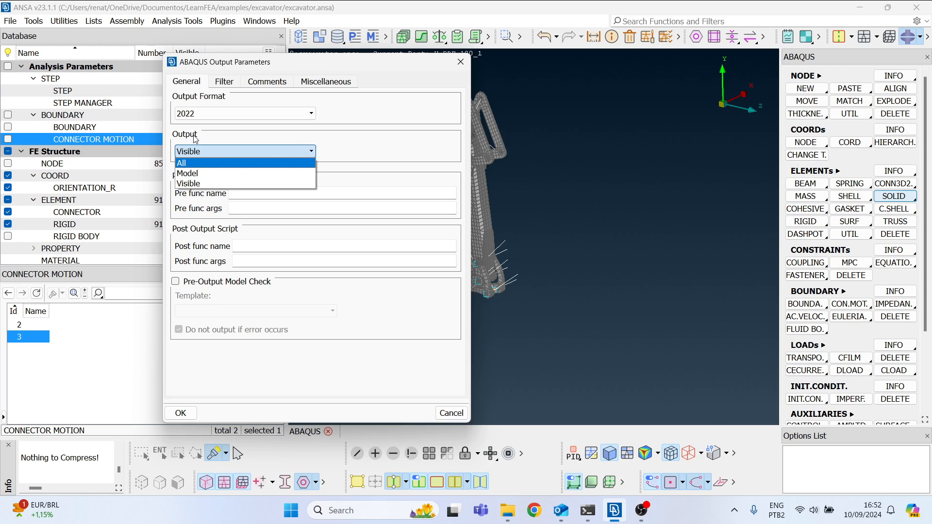
left_click(191, 164)
- Set ANSA Comments to None, run the ABAQUS output, and highlight the last lines of the output log
left_click(277, 84)
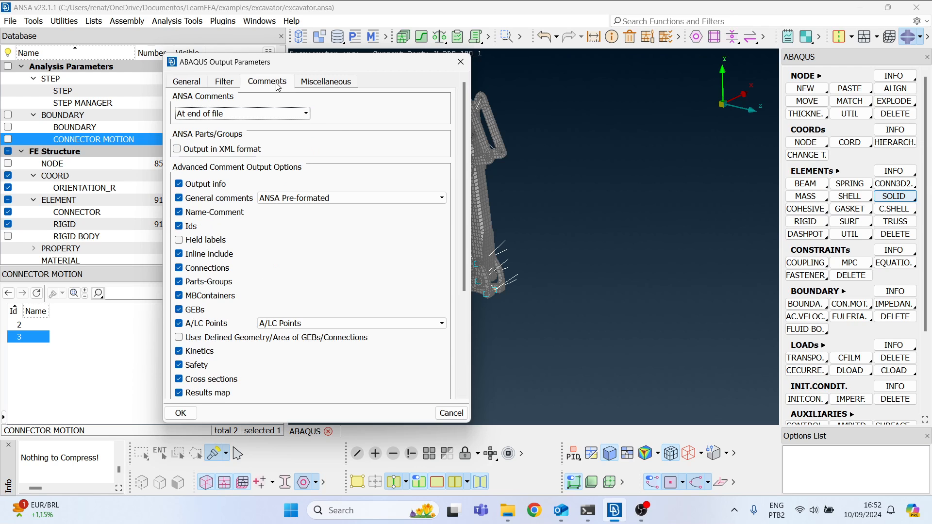
left_click(216, 115)
left_click(210, 124)
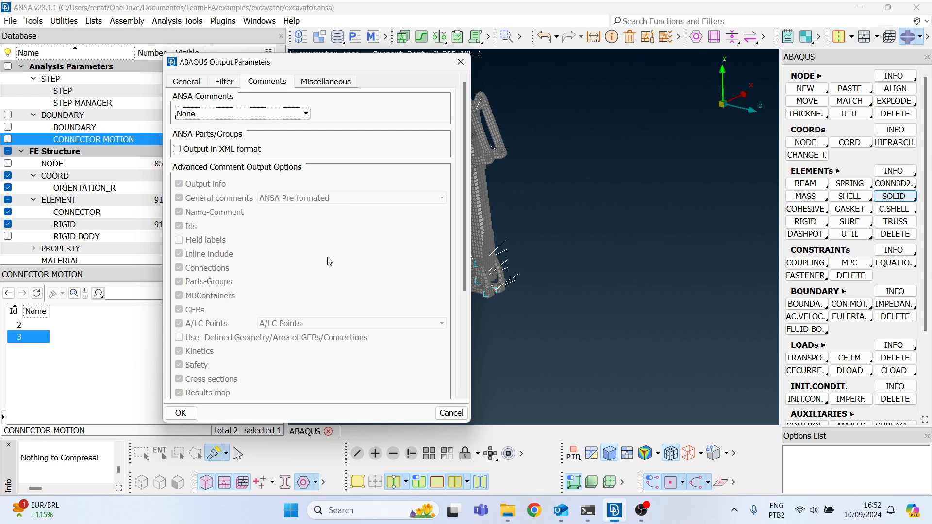
left_click_drag(350, 62, 265, 64)
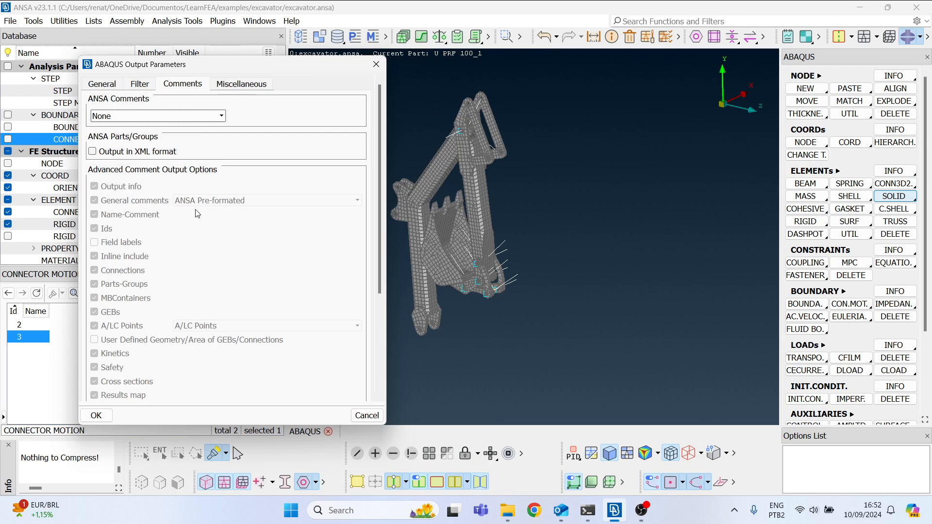
left_click(98, 417)
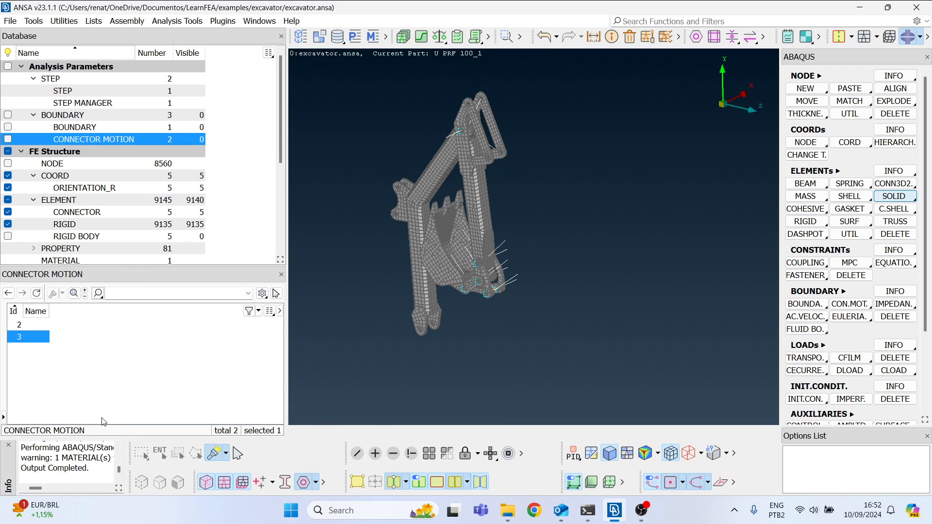
left_click_drag(101, 467, 88, 459)
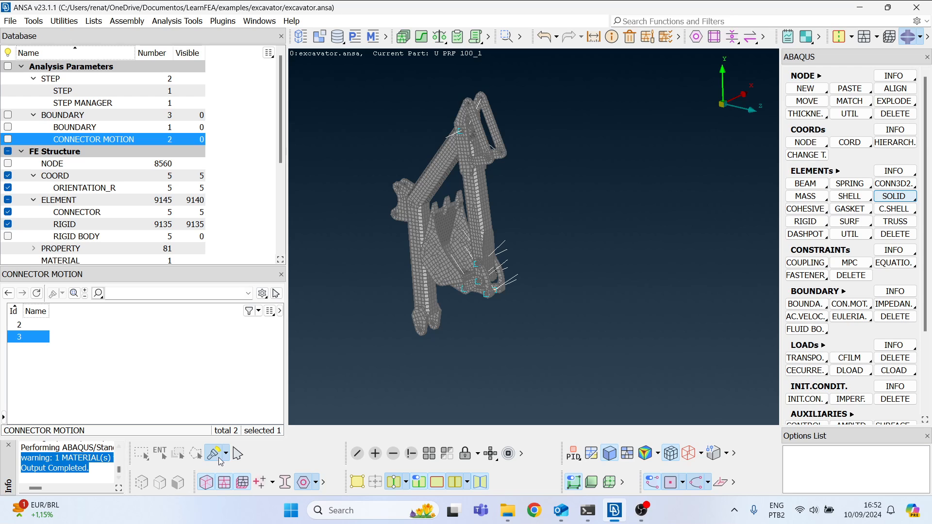
- Switch to File Explorer and open test_2.inp with Notepad++
key("alt+Tab")
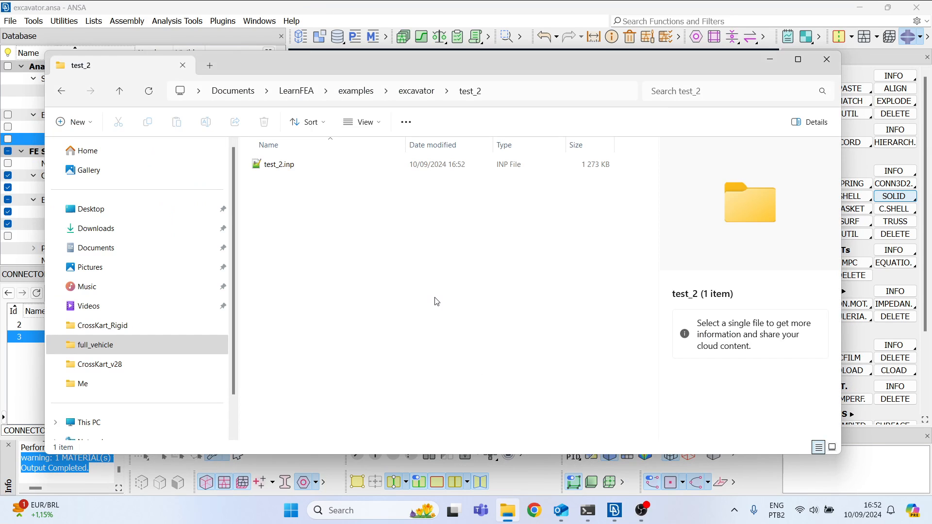
left_click(296, 167)
right_click(296, 167)
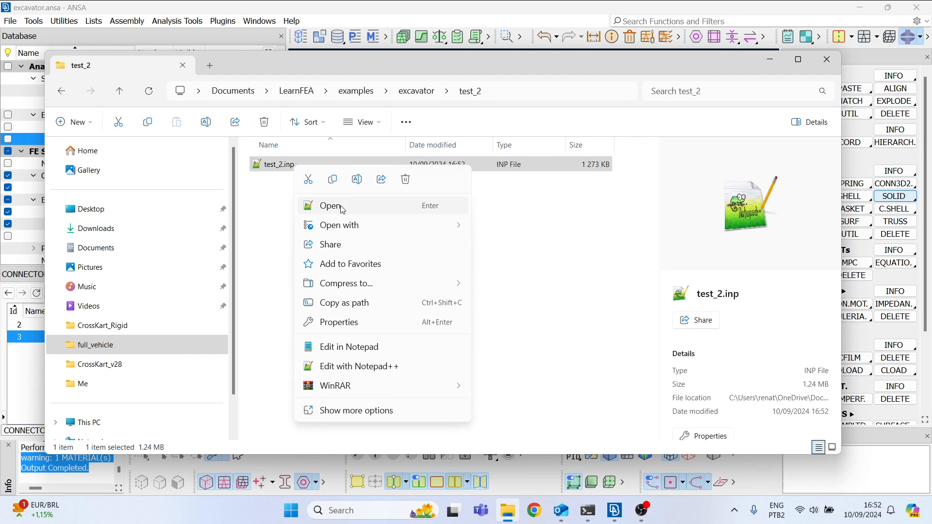
mouse_move(347, 229)
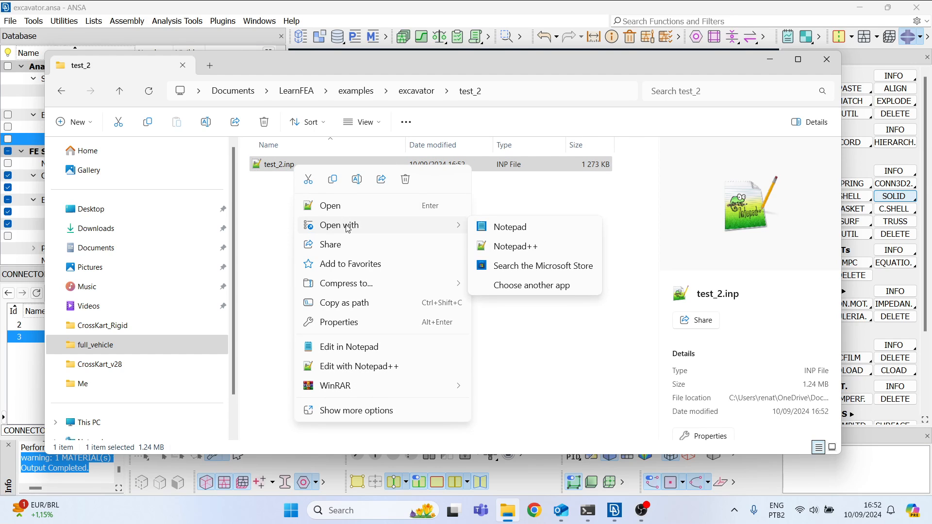
left_click(517, 246)
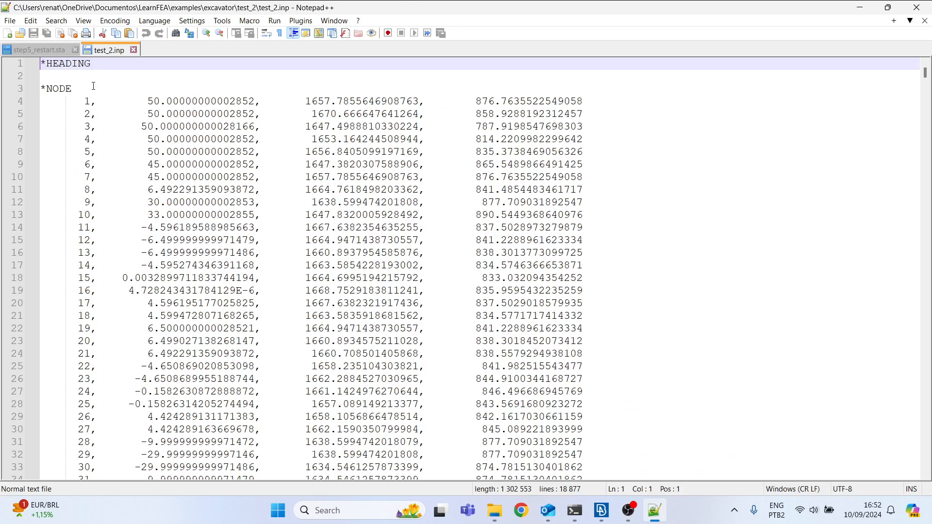
- Search test_2.inp for *element and examine the CONN3D2 connector element definitions
left_click(94, 87)
left_click(225, 126)
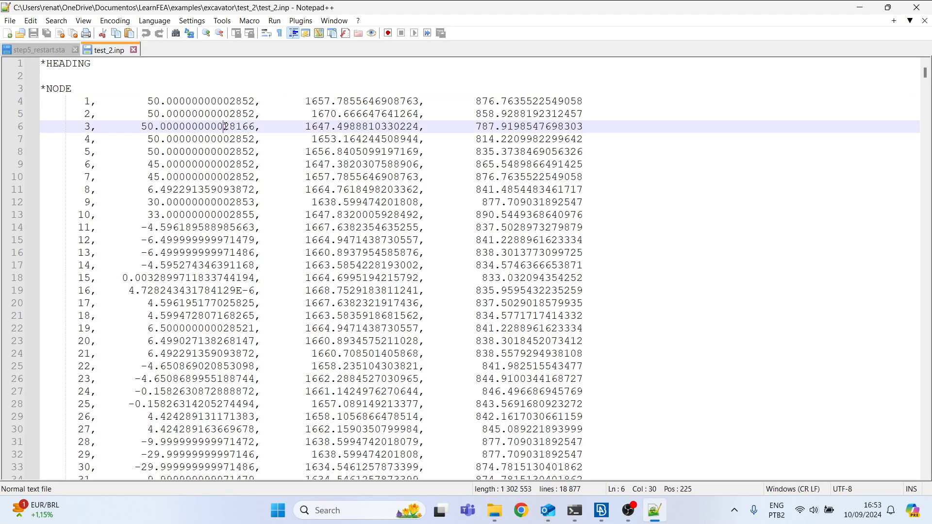
double_click(225, 126)
key("ctrl+f")
type("*")
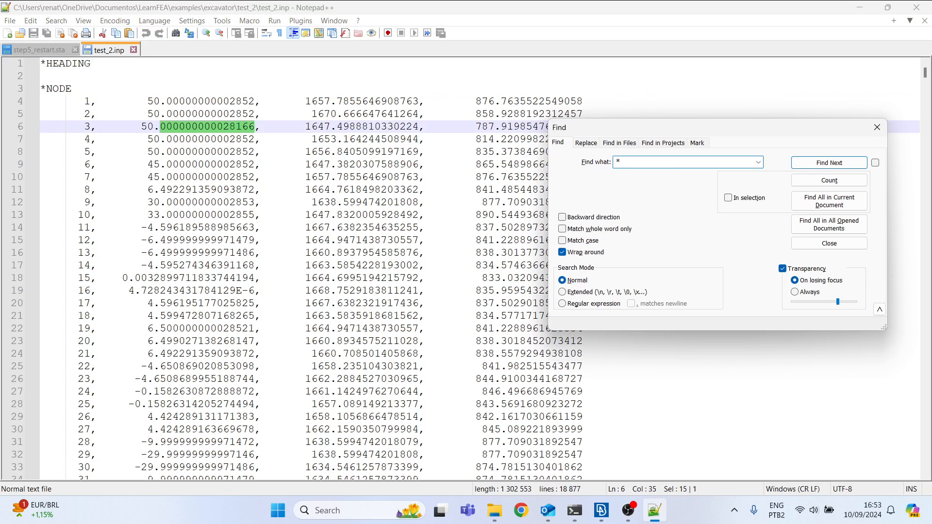
type("element")
key("Return")
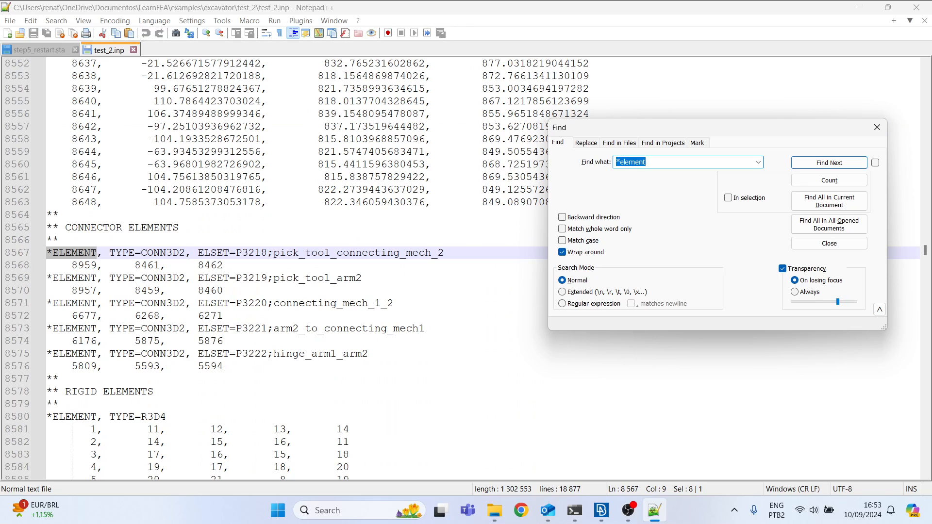
left_click_drag(375, 354, 49, 249)
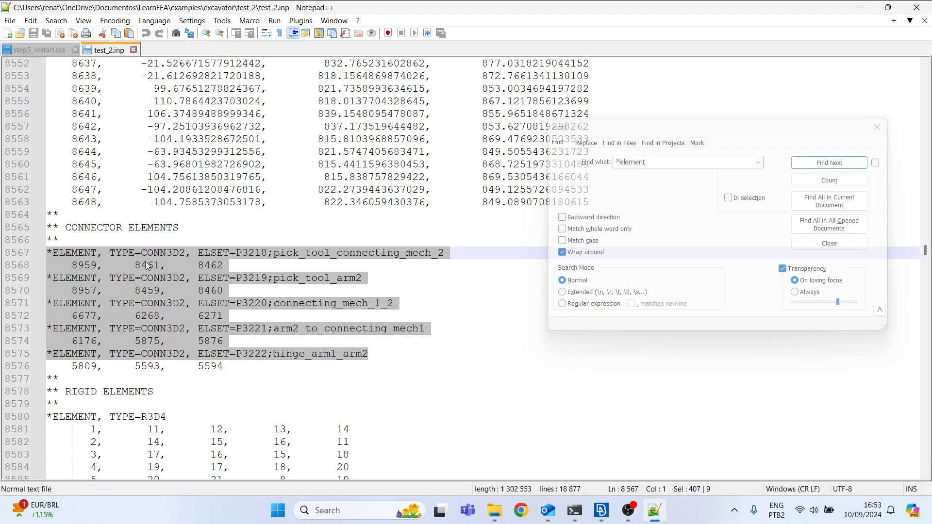
left_click(97, 252)
left_click_drag(47, 253, 452, 254)
left_click_drag(222, 270, 47, 252)
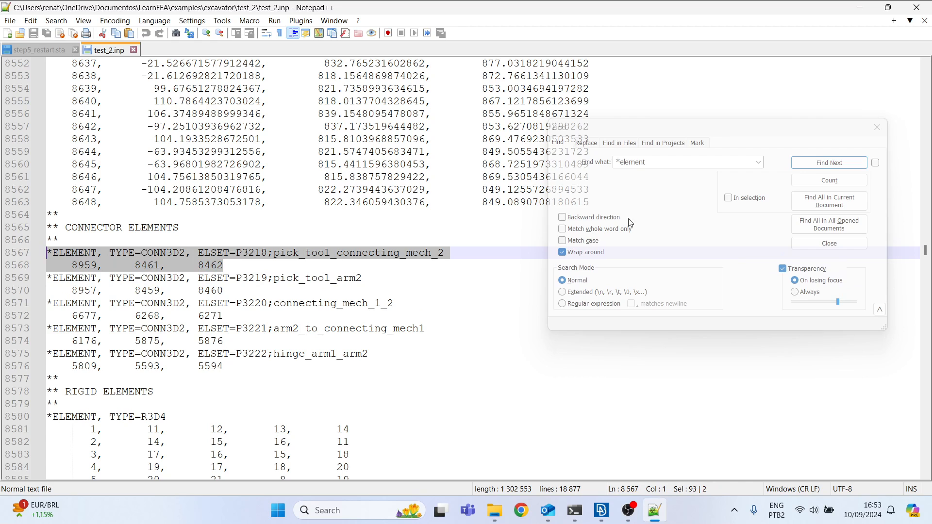
- Go through the remaining *element matches and inspect the R3D4 rigid element block
left_click(659, 174)
key("Return")
key("Return")
key("Return")
key("Return")
key("Return")
scroll(164, 352, "down", 2)
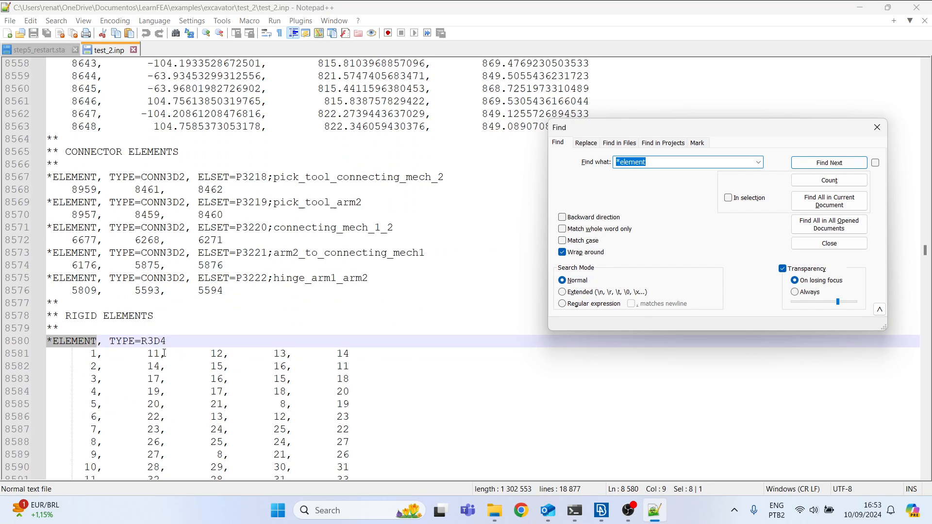
scroll(164, 353, "down", 1)
left_click_drag(96, 305, 47, 252)
scroll(196, 370, "down", 4)
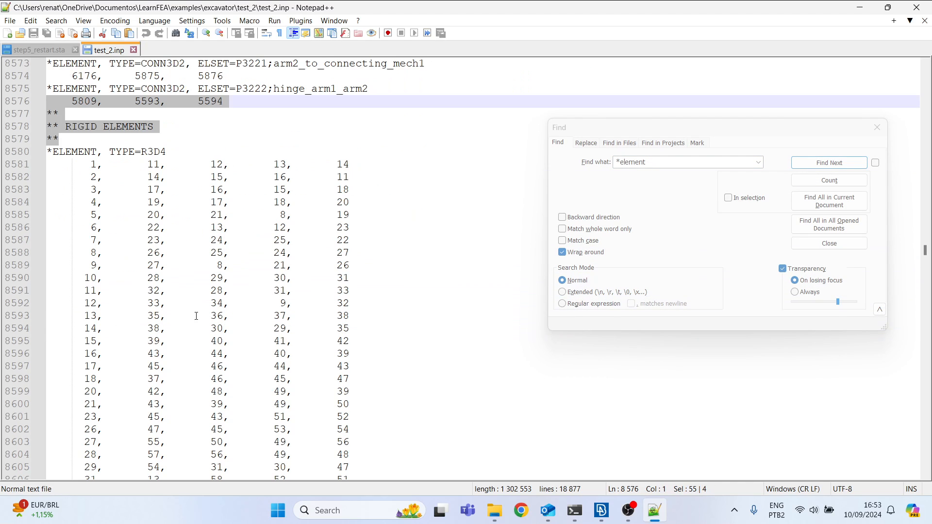
- Search the file for *step and review the step definition with its boundary, connector motion, and output requests
left_click(583, 160)
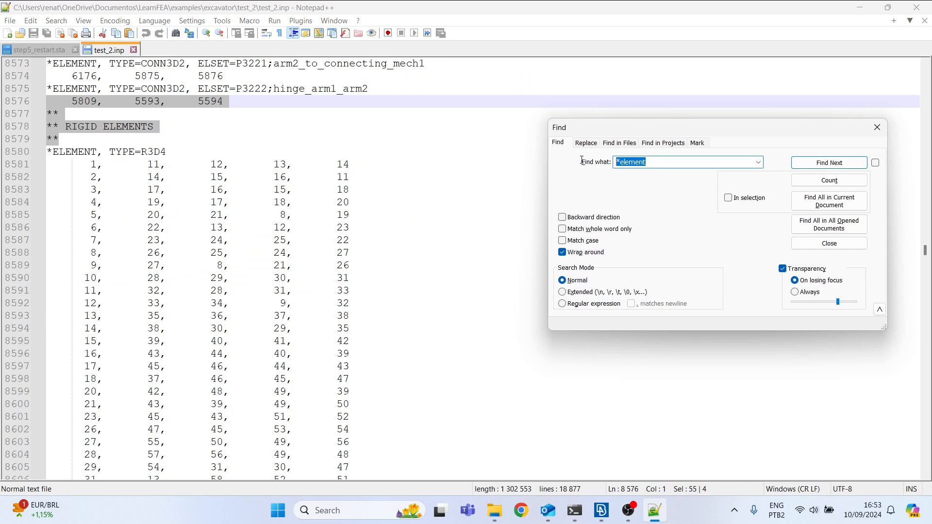
double_click(620, 162)
type("step")
key("Return")
left_click_drag(235, 253, 65, 227)
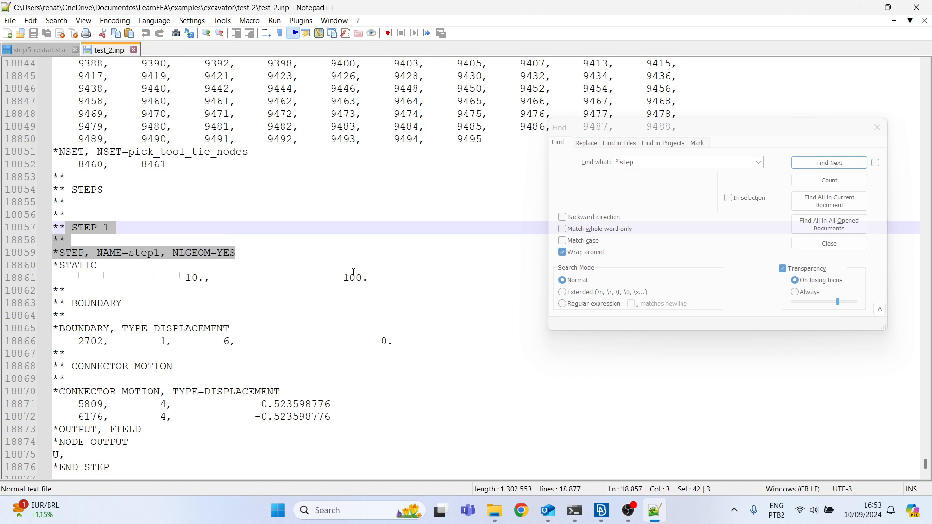
scroll(352, 275, "down", 3)
scroll(119, 383, "up", 1)
left_click_drag(121, 390, 62, 141)
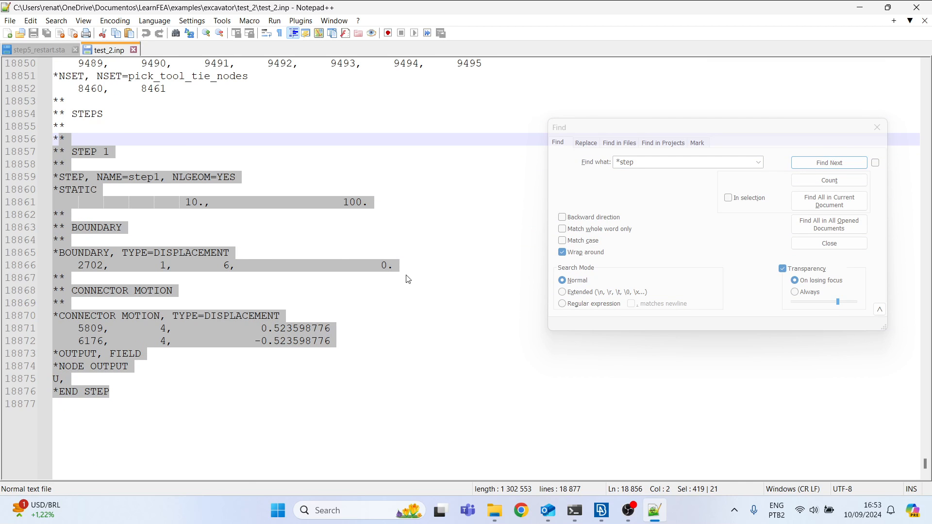
left_click(199, 177)
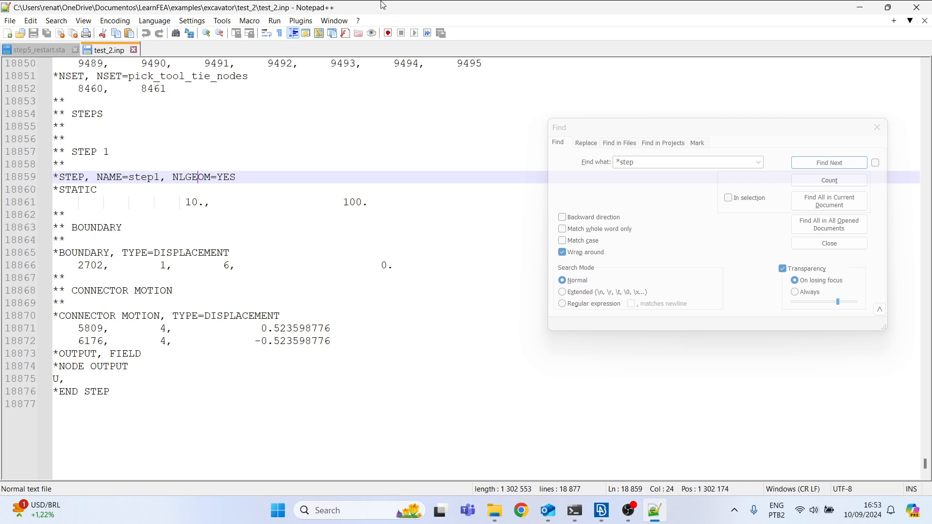
- Close the search window, test_2.inp, and Notepad++, and deselect the file in File Explorer
left_click(877, 127)
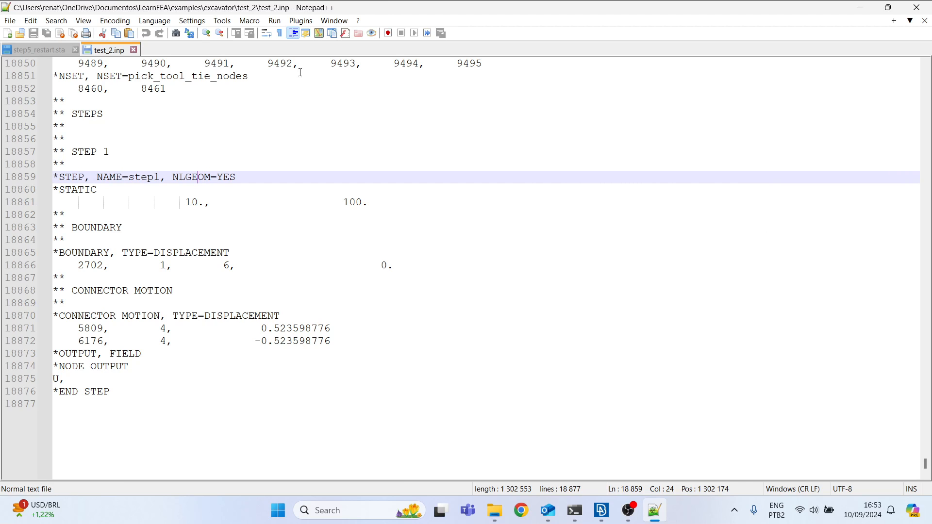
left_click(134, 50)
left_click(916, 7)
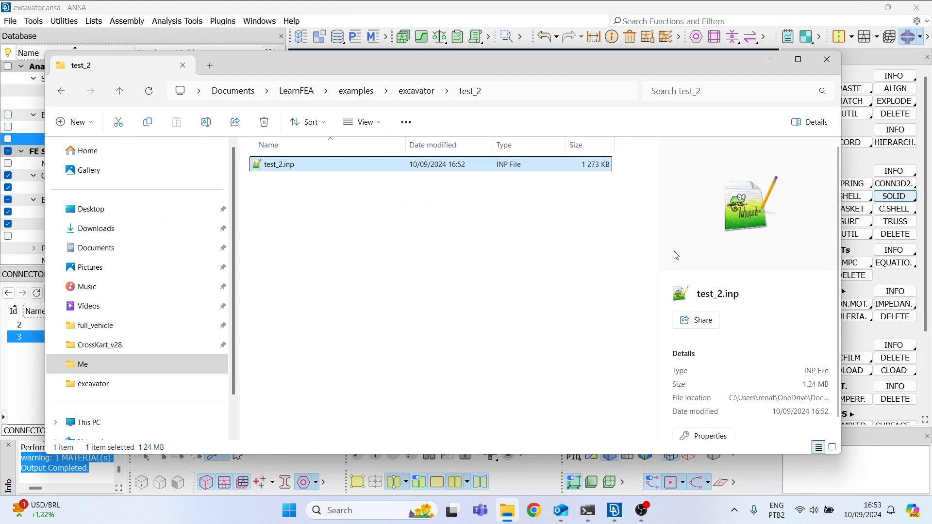
left_click(395, 231)
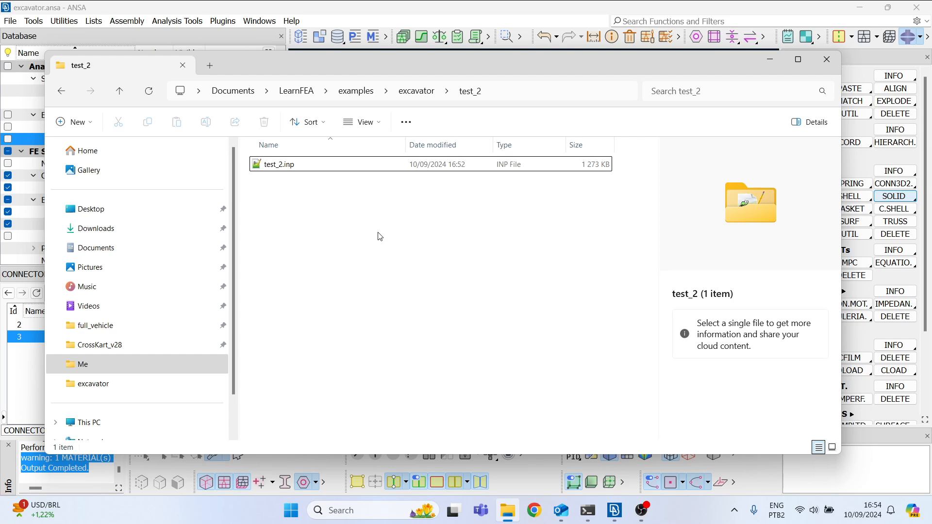
- Open a Command Prompt window for running the analysis
right_click(379, 237)
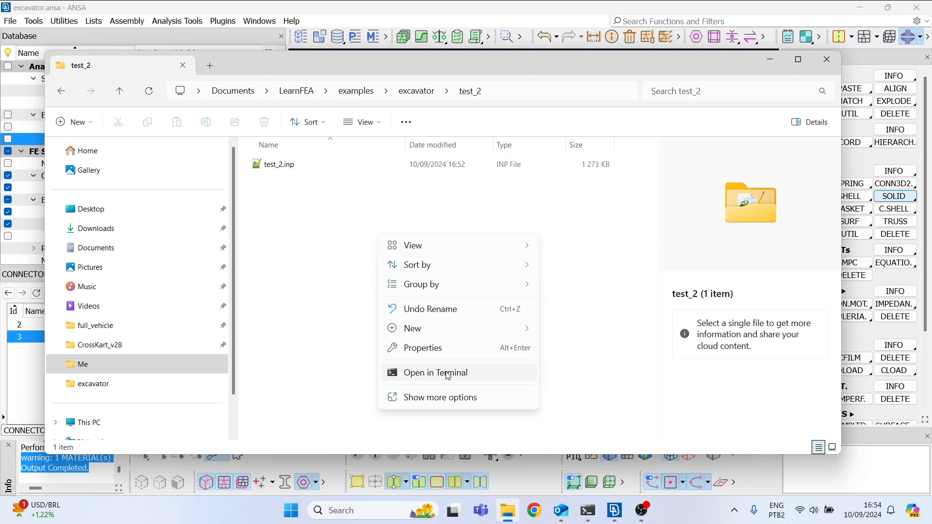
left_click(299, 300)
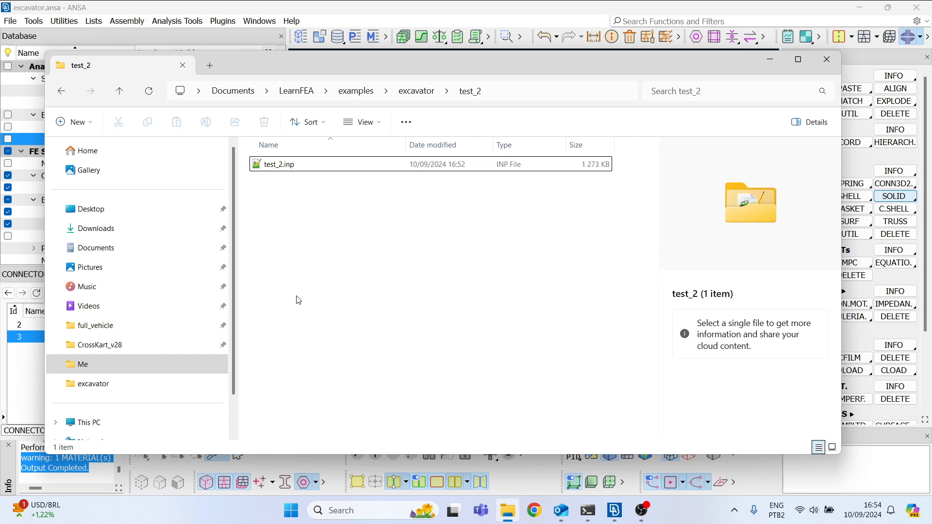
left_click(291, 510)
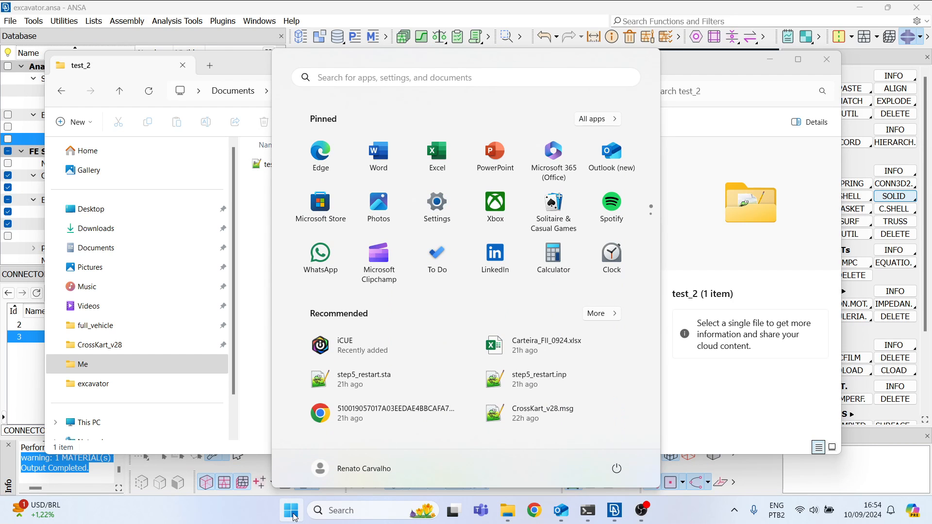
type("cmd")
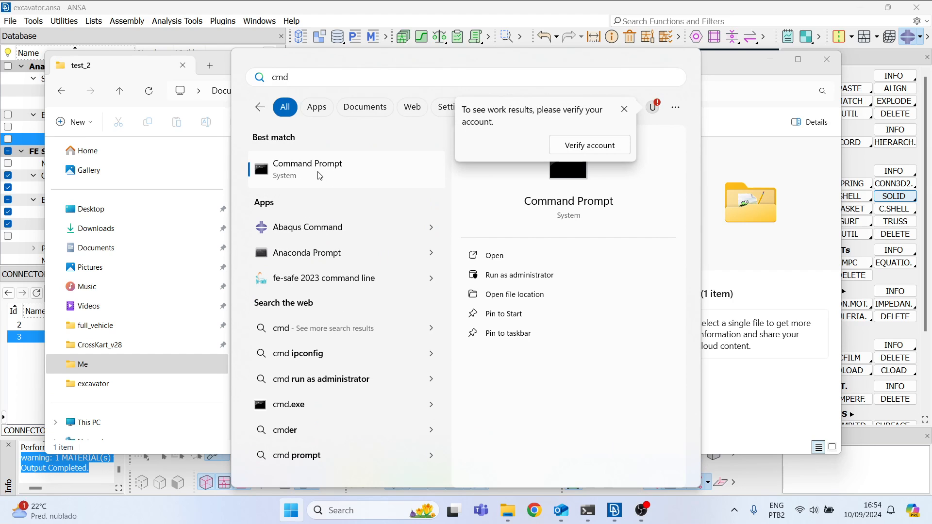
left_click(328, 176)
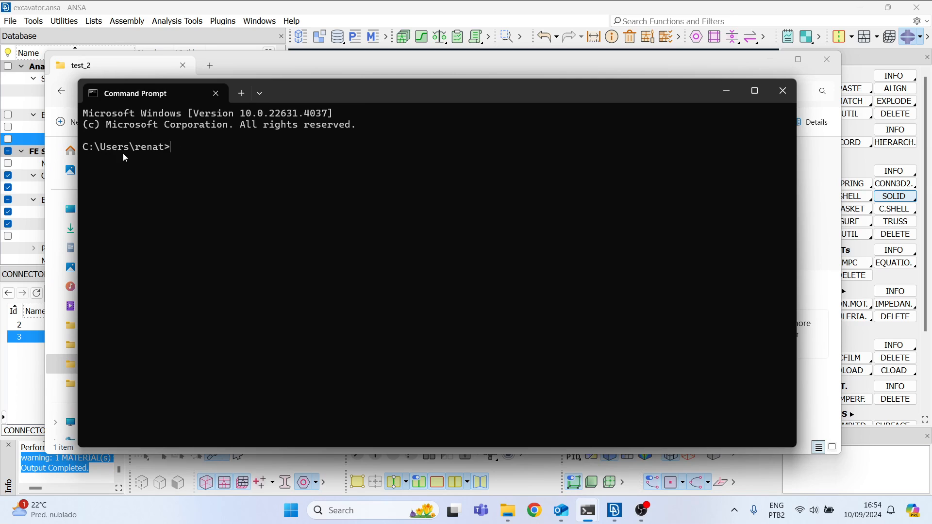
- Copy the path of the excavator\test_2 folder from File Explorer and change the Command Prompt directory to it with cd
key("alt+Tab")
left_click(518, 93)
key("ctrl+c")
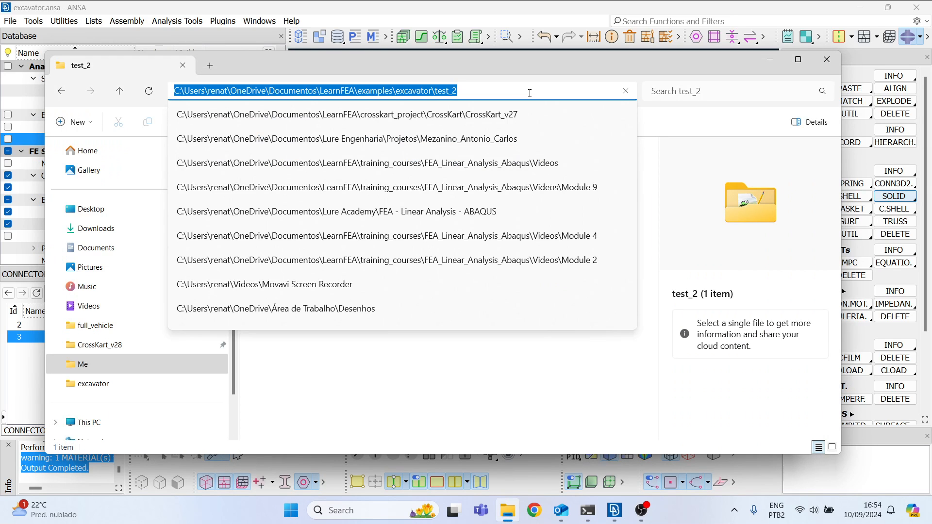
key("alt+Tab")
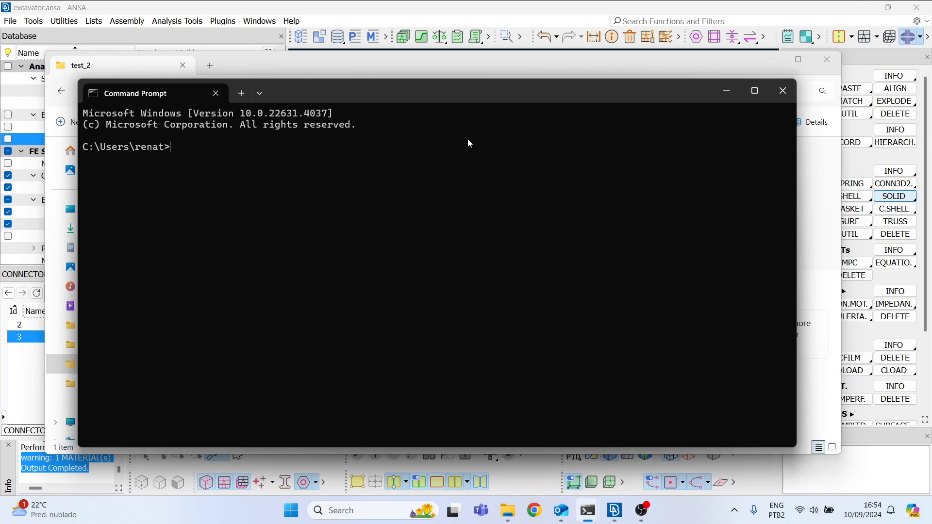
type("cd")
key("ctrl+v")
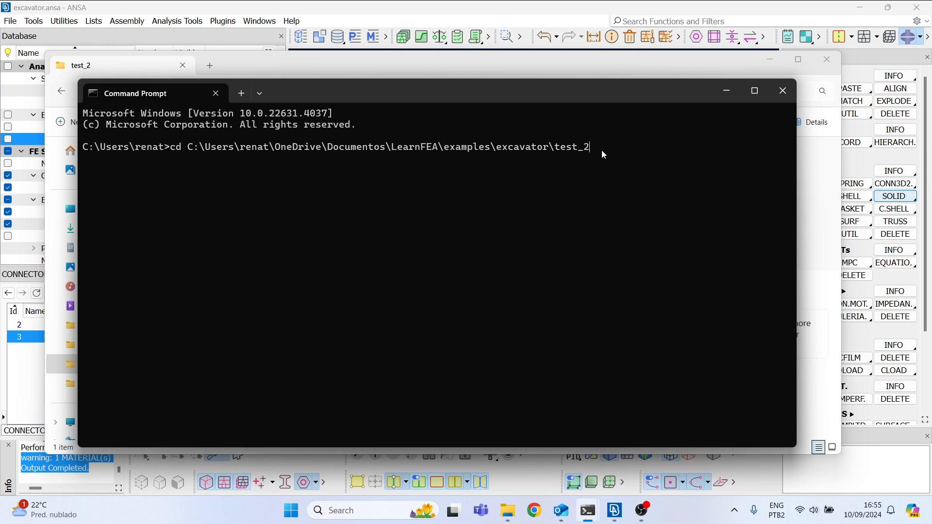
key("Return")
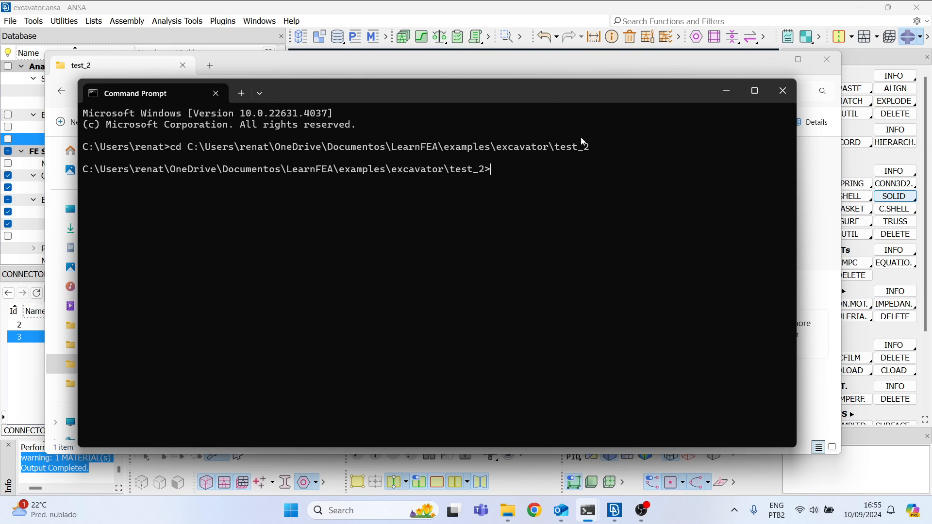
- Begin the Abaqus run command in the Command Prompt with abaqus job=
left_click(537, 64)
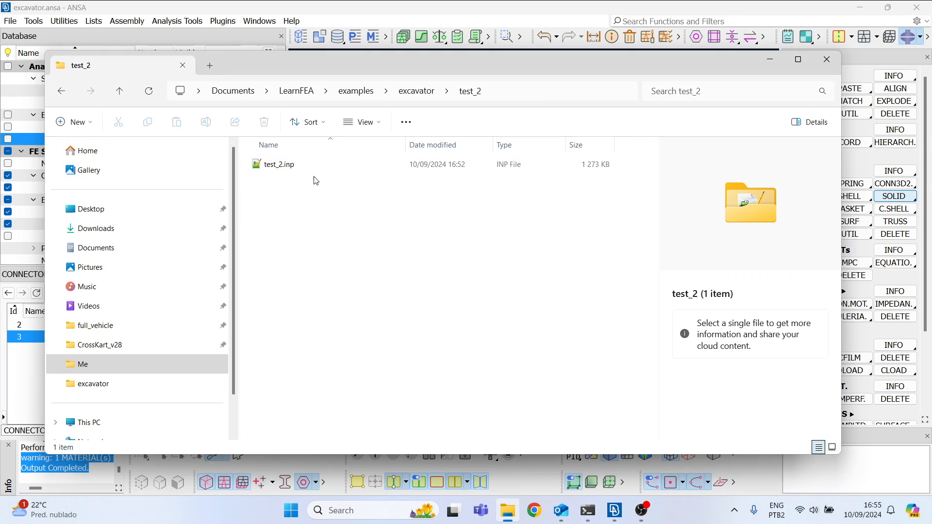
key("alt+Tab")
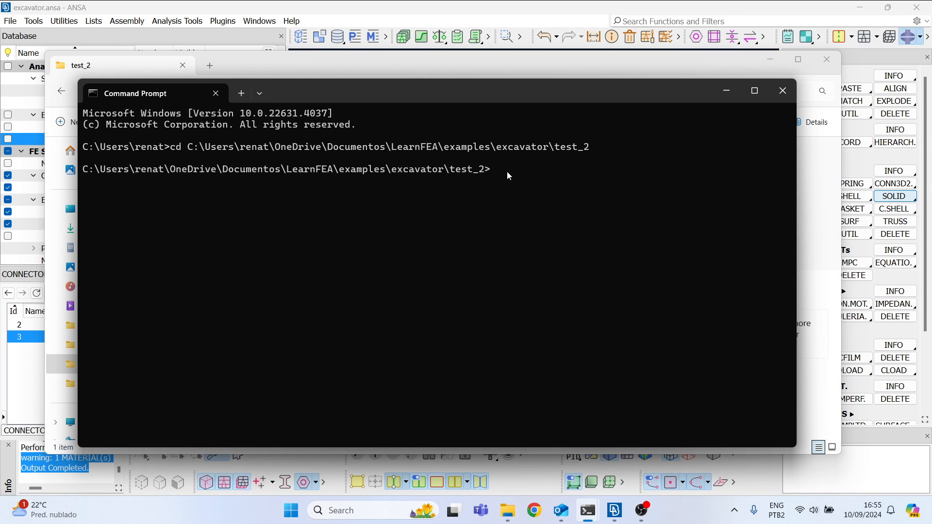
type("1")
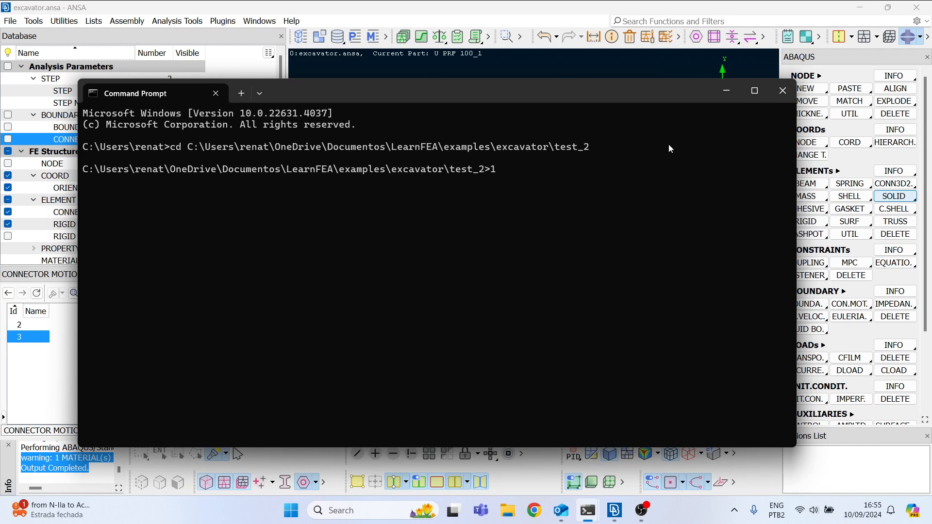
key("BackSpace")
type("abaqus job=")
- Reopen the excavator\test_2 folder in File Explorer and check the input file's base name for the job name
key("alt+Tab")
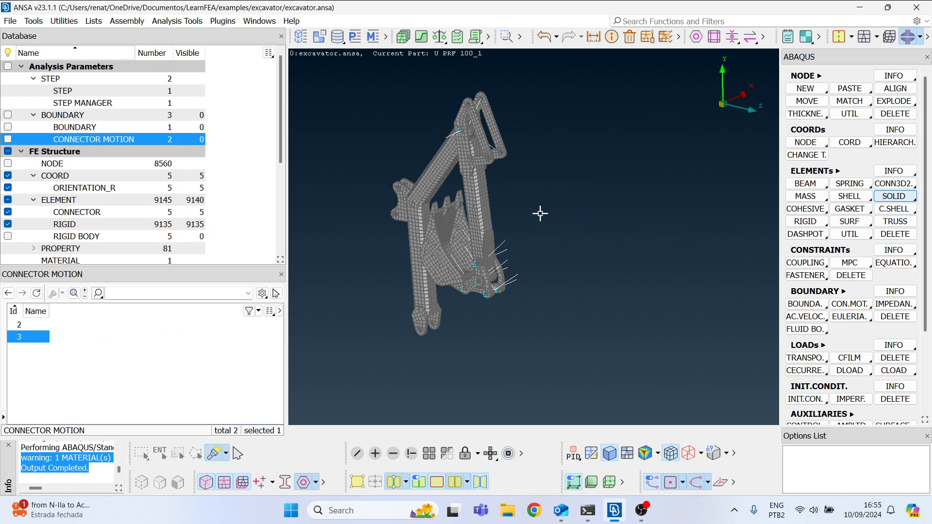
left_click(509, 511)
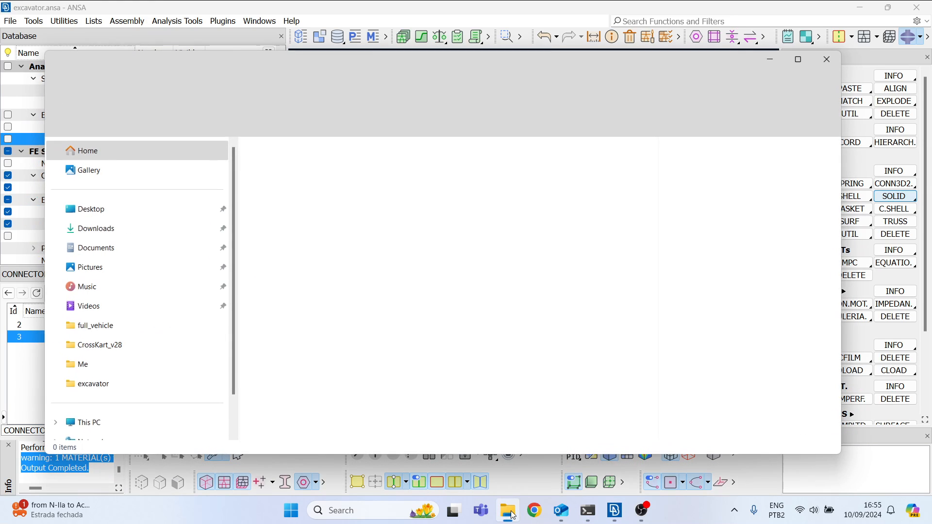
left_click(97, 385)
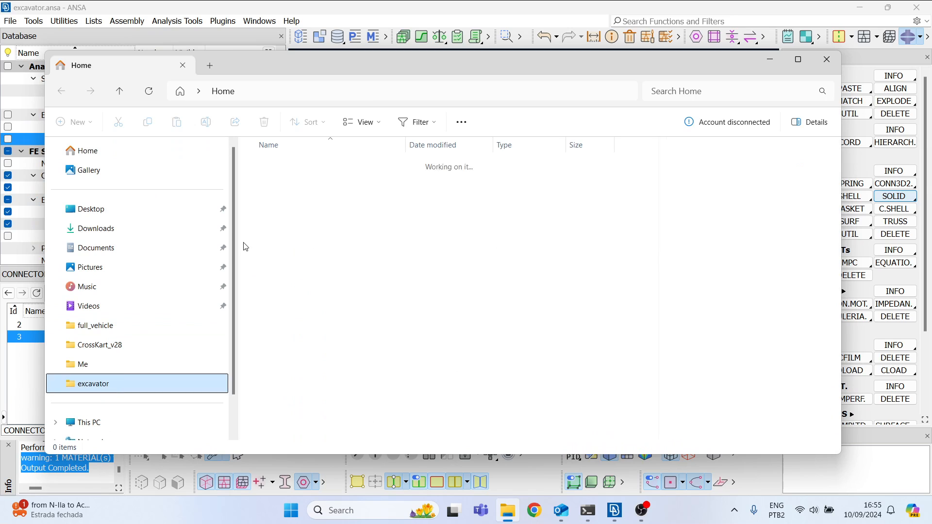
double_click(287, 183)
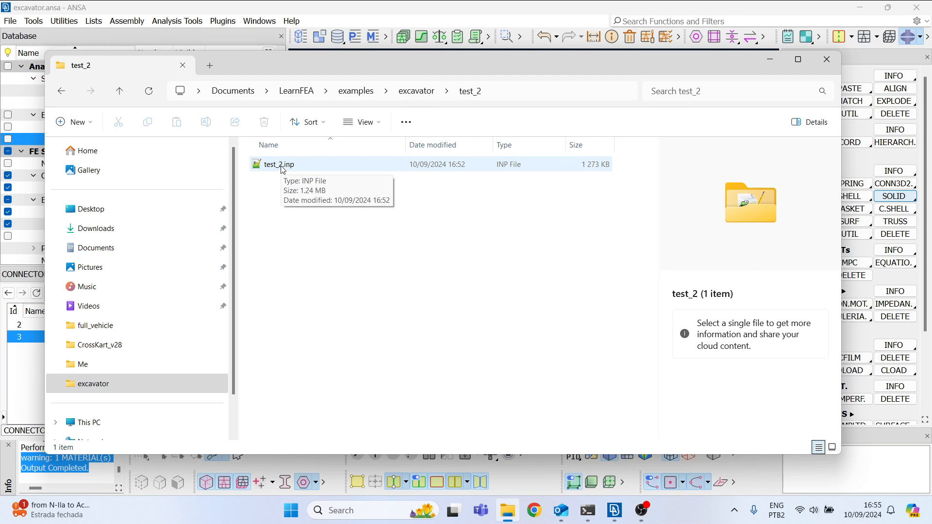
left_click(283, 168)
left_click(283, 165)
left_click(283, 164)
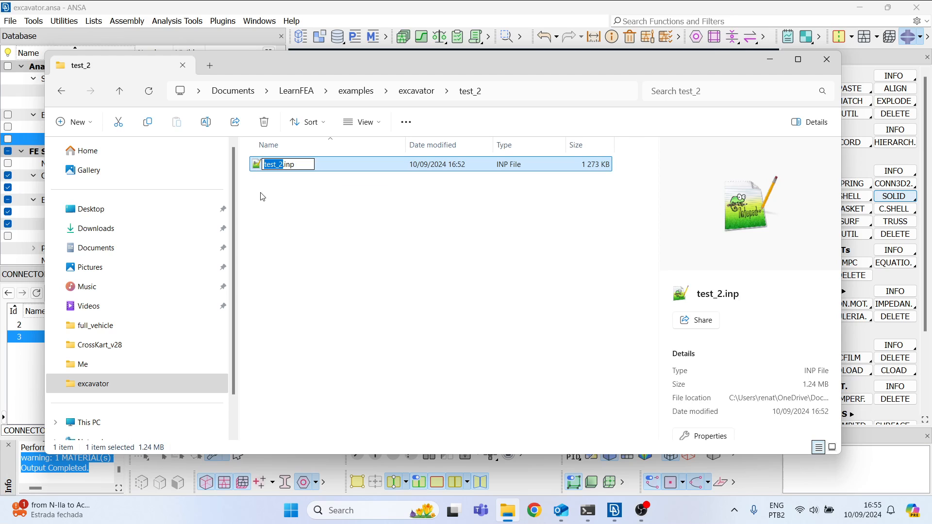
left_click(333, 212)
left_click(284, 165)
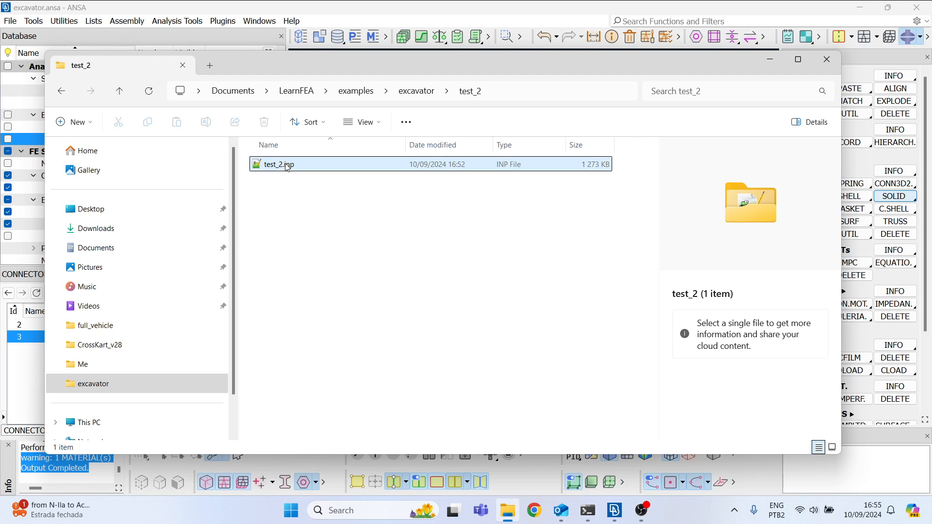
left_click(282, 162)
left_click(380, 246)
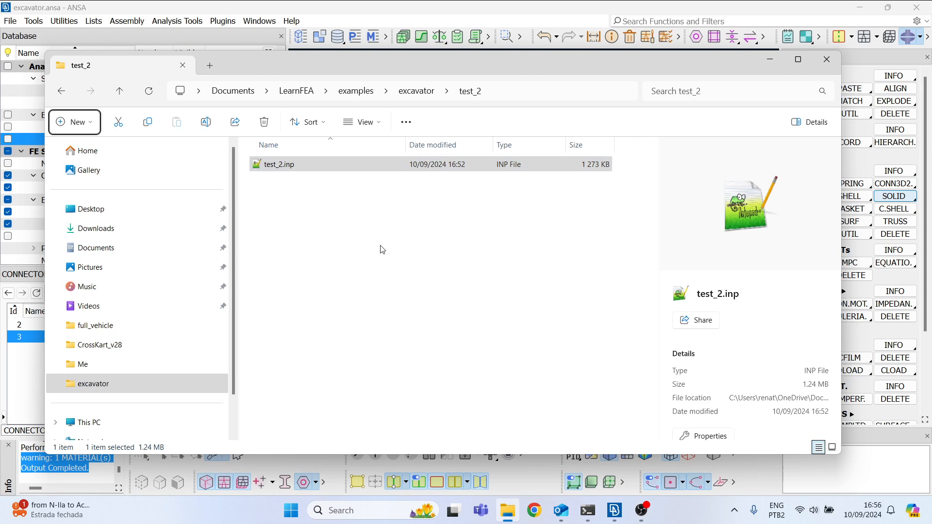
- Switch back to the Command Prompt, complete the command as abaqus job=test_2 cpus=2, and run it
mouse_move(587, 509)
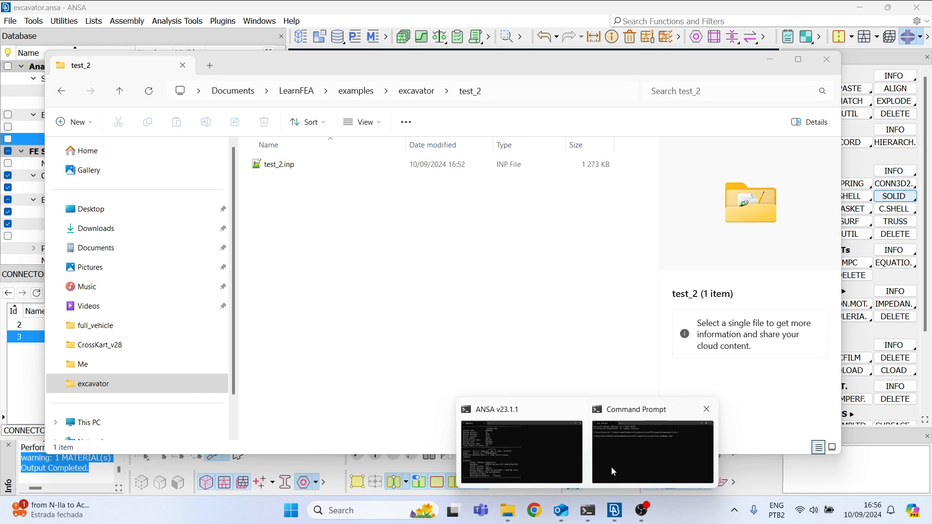
left_click(609, 461)
left_click_drag(369, 87, 322, 41)
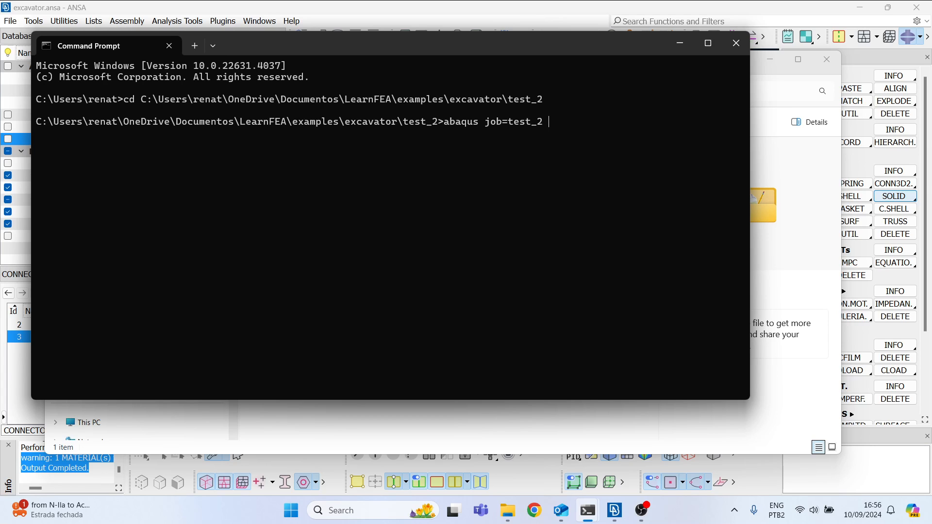
type("cpus=2")
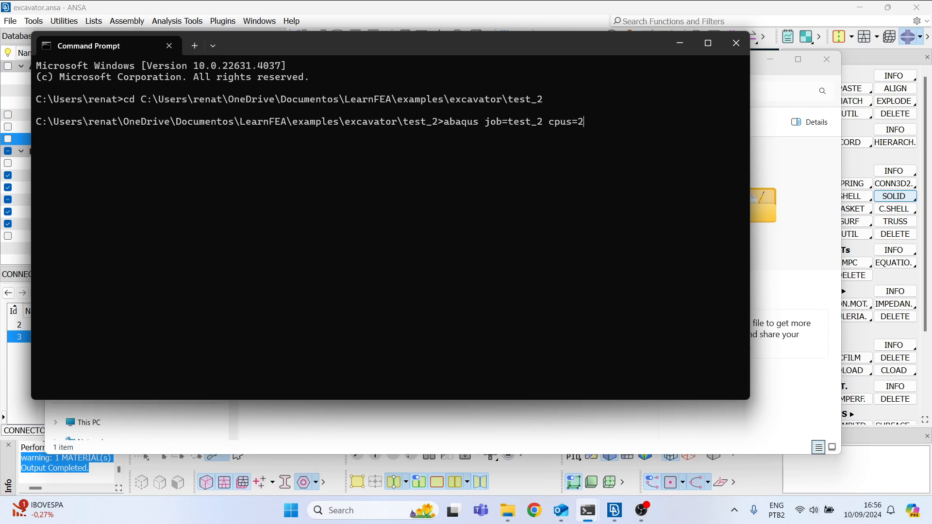
key("Return")
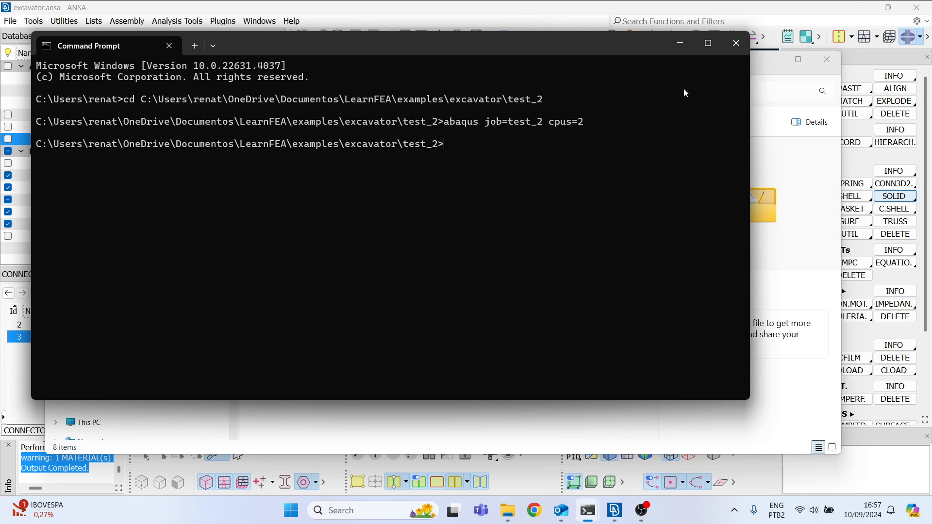
- Review the job files generated in the test_2 folder and compare them with the Command Prompt
left_click(811, 190)
mouse_move(700, 59)
left_mouse_down()
mouse_move(721, 43)
mouse_move(716, 55)
left_mouse_up()
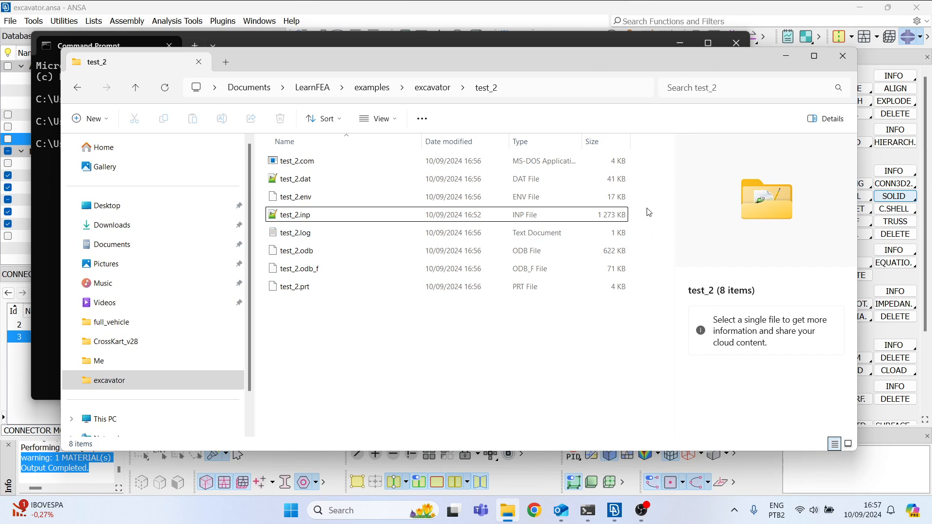
left_click_drag(599, 57, 633, 81)
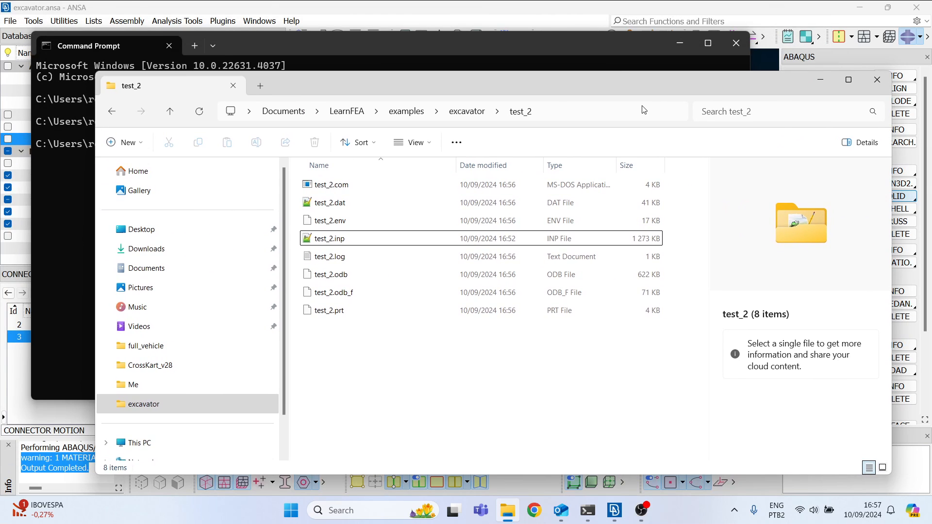
left_click(616, 43)
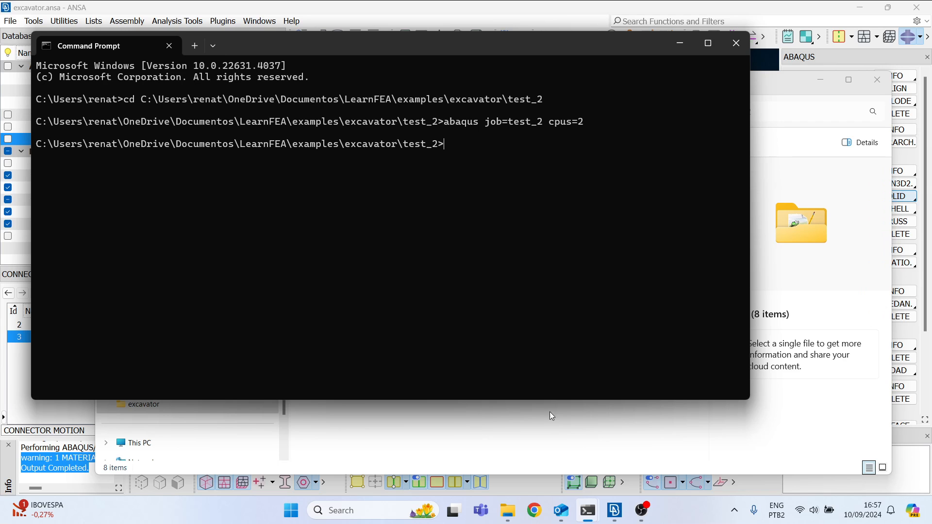
left_click(540, 443)
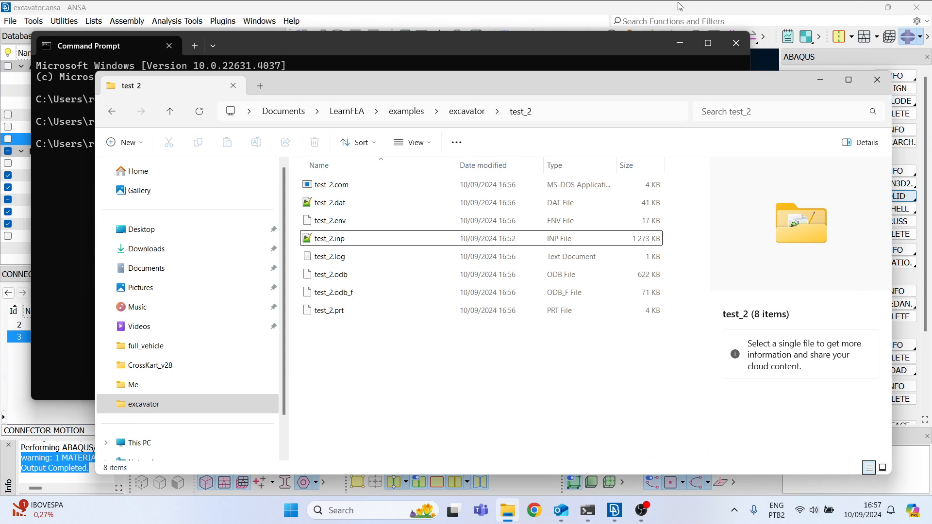
- Switch to ANSA and view the list of available solver decks, keeping ABAQUS selected
left_click(727, 13)
left_click(920, 39)
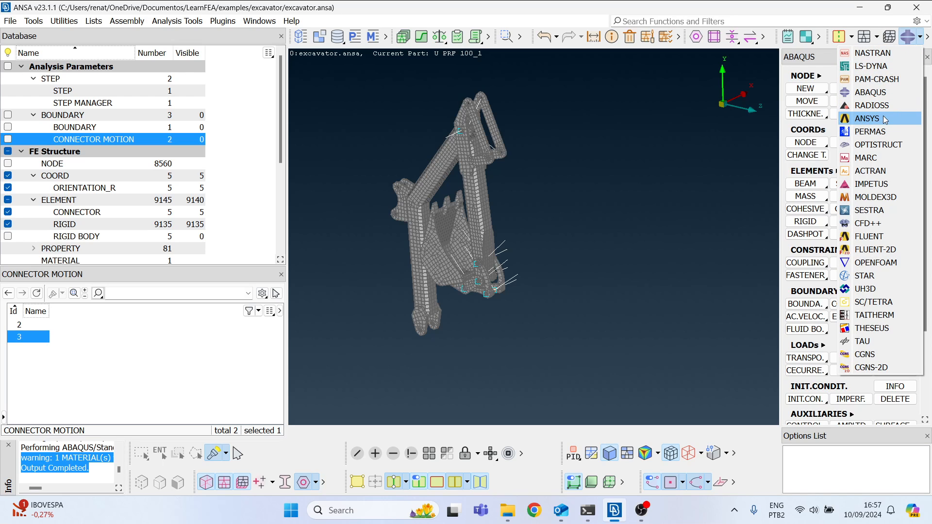
left_click(873, 92)
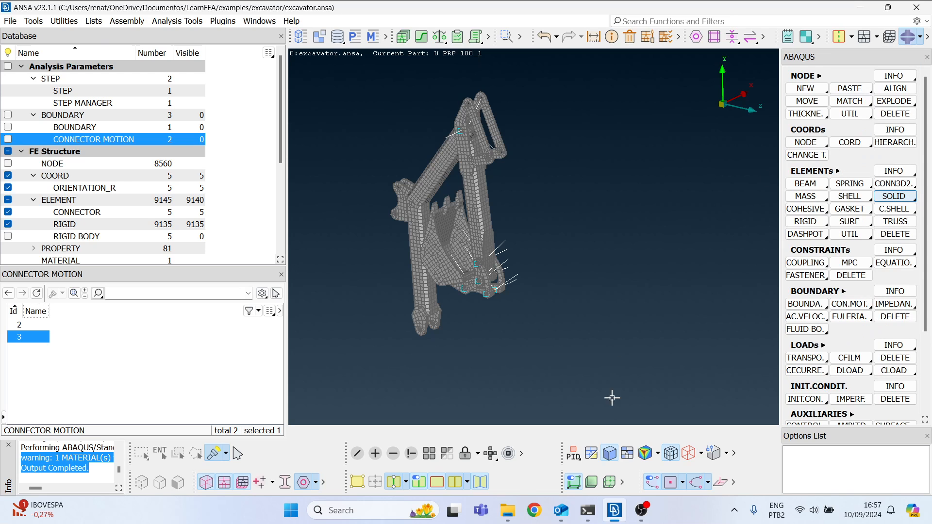
- Return to the test_2 folder in File Explorer and open test_2.dat with Notepad++
left_click(507, 511)
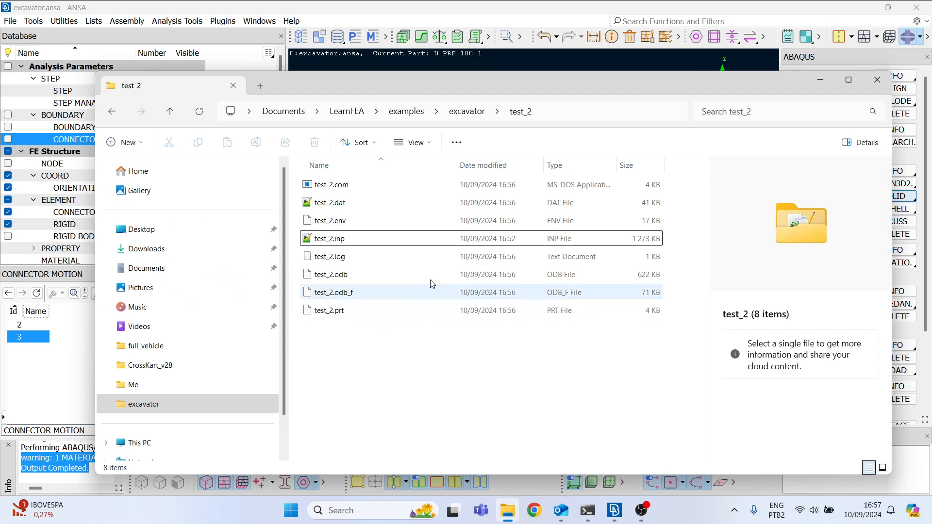
left_click_drag(467, 85, 359, 37)
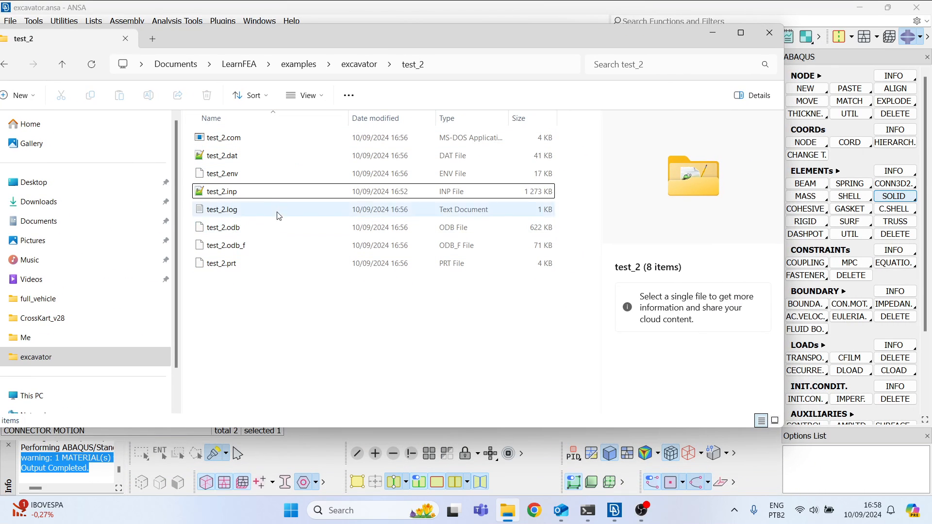
left_click(255, 159)
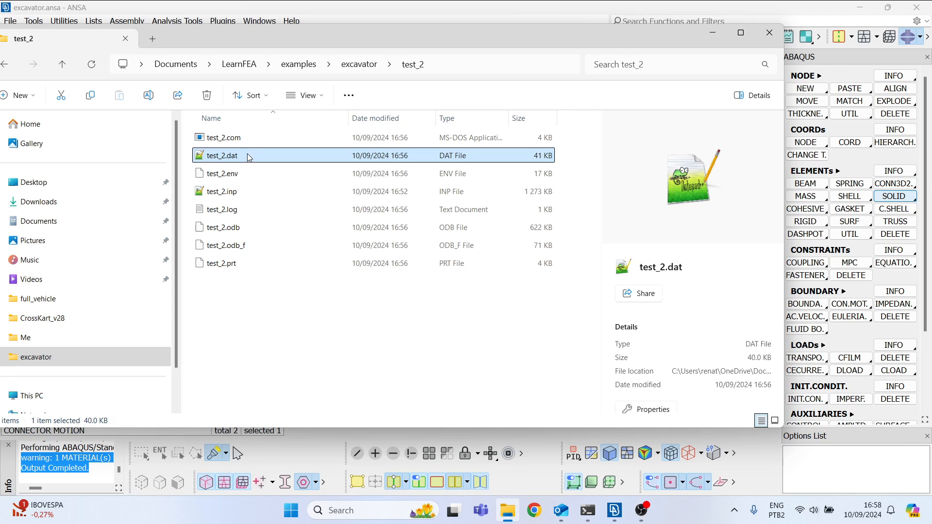
right_click(248, 156)
mouse_move(304, 216)
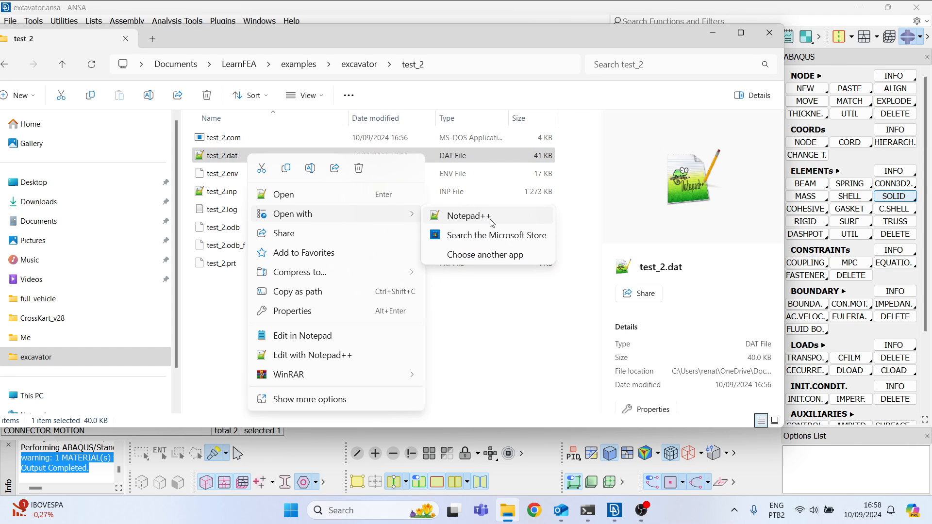
left_click(491, 223)
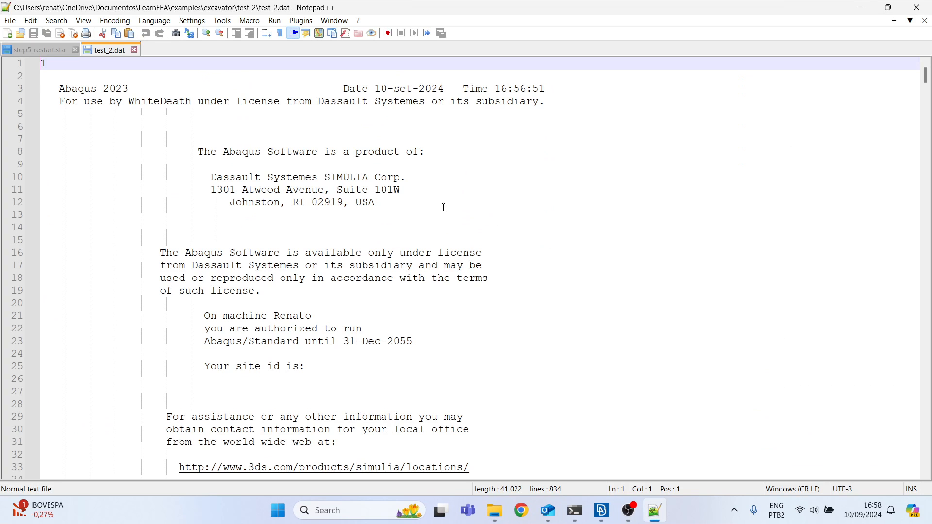
left_click(449, 168)
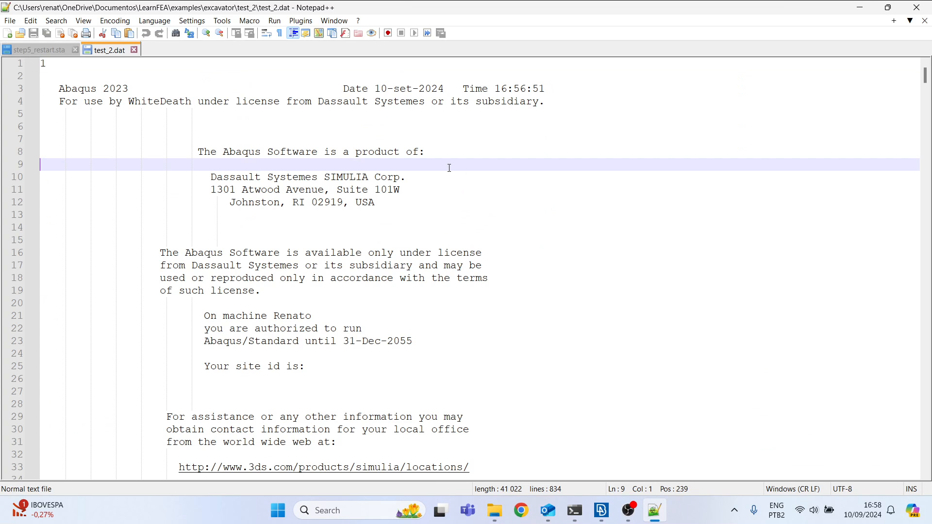
- Search test_2.dat for "*error" and read the error messages about the shell section material
key("ctrl+f")
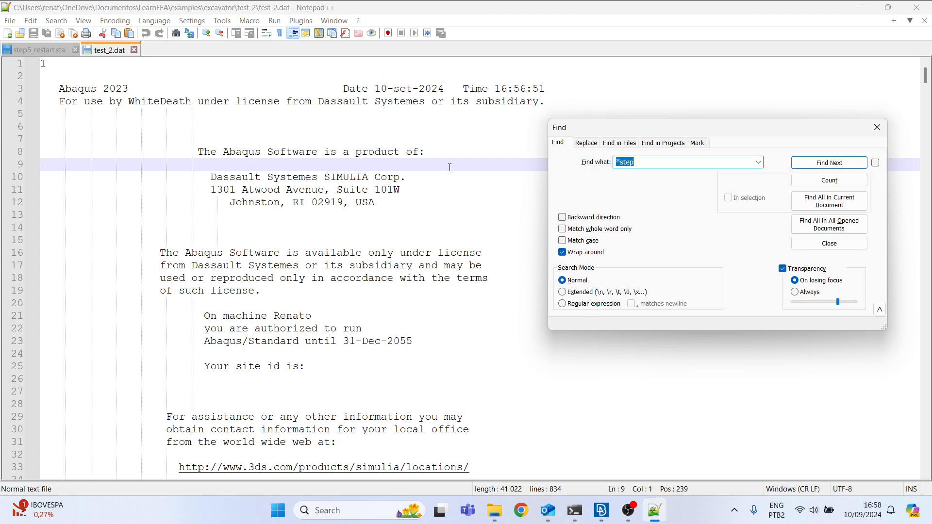
type("*error")
key("Return")
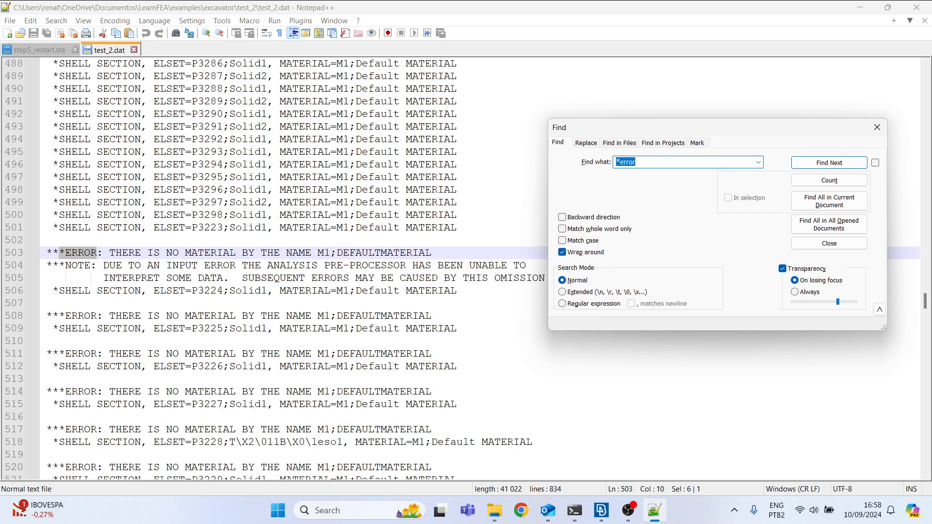
left_click(878, 128)
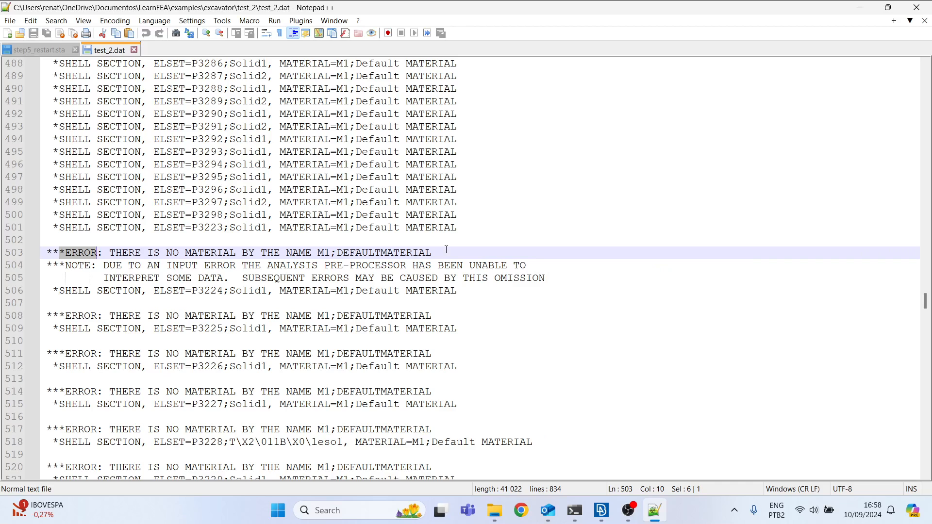
left_click(194, 241)
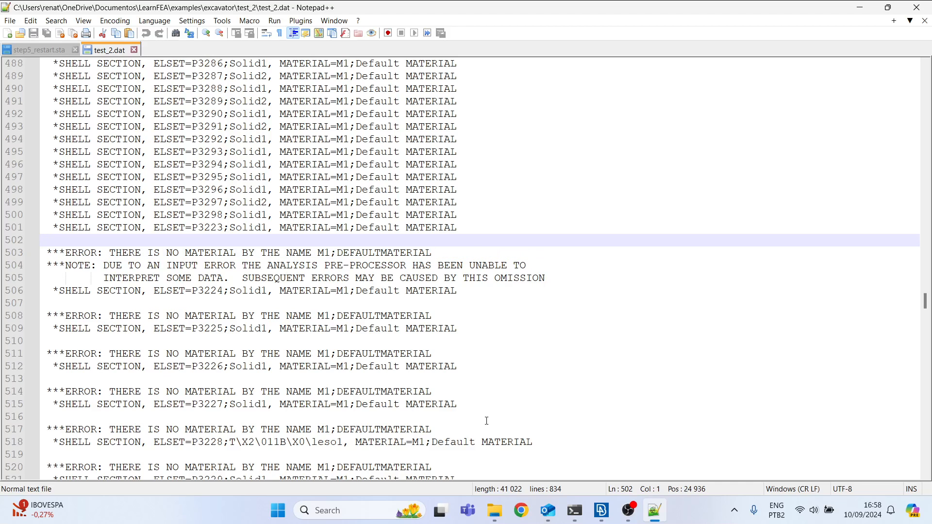
- Switch to ANSA and open the materials list to inspect the DEFINED setting of Default MATERIAL
left_click(601, 512)
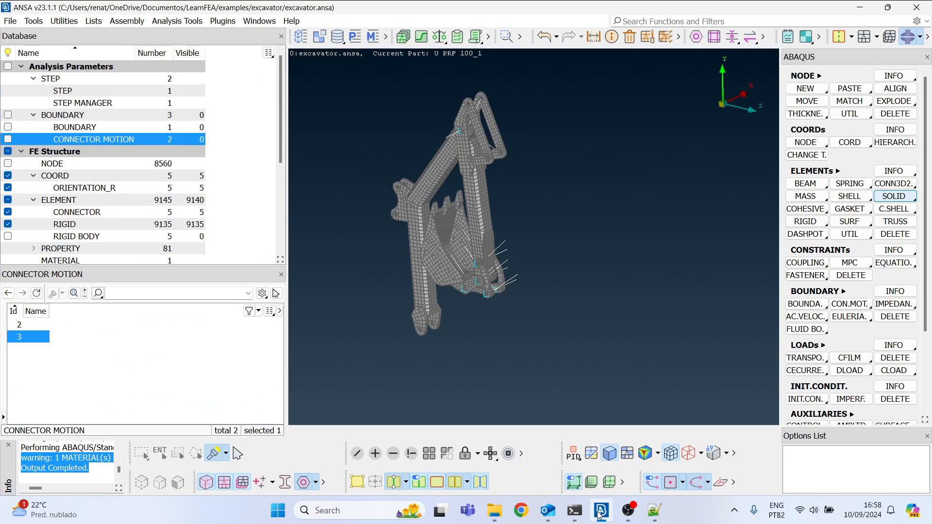
left_click(374, 38)
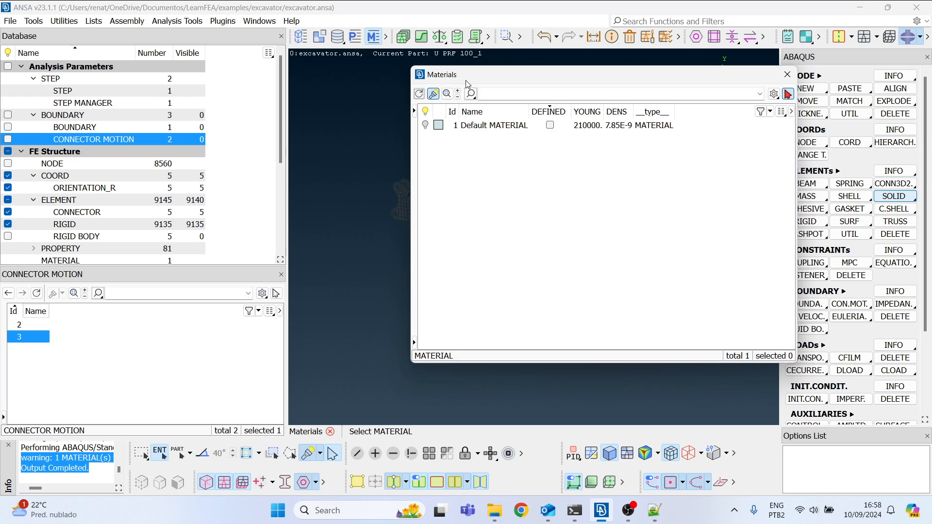
left_click_drag(484, 85, 187, 29)
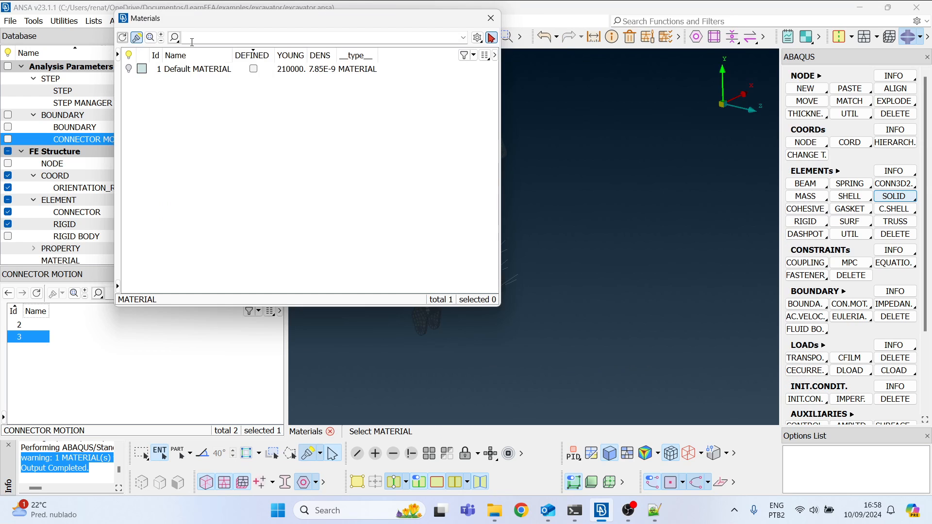
left_click(253, 69)
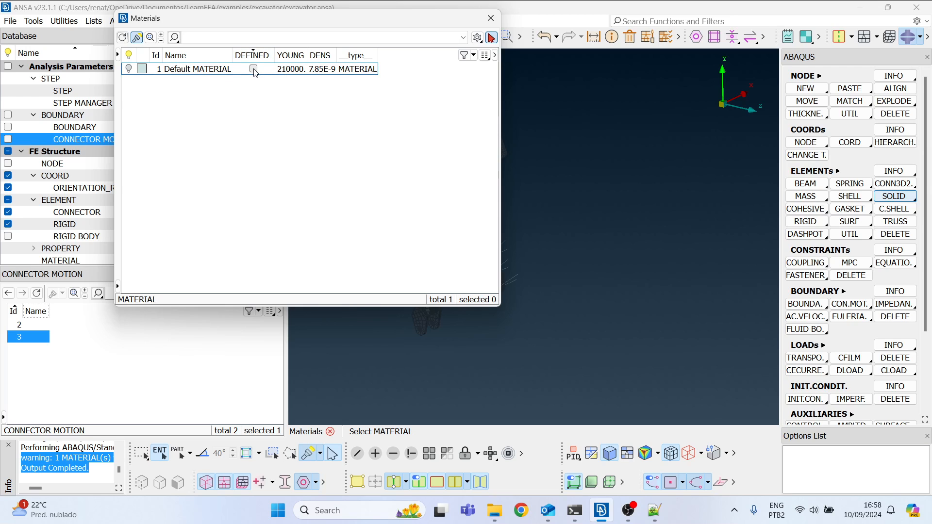
left_click_drag(282, 28, 280, 62)
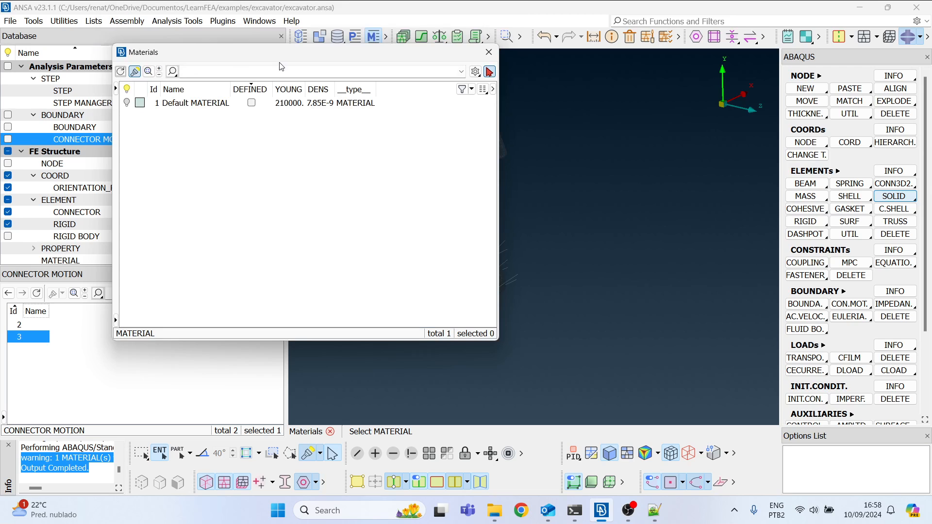
- Look up the references of Default MATERIAL and list the SHELL_SECTION properties that use it
right_click(227, 104)
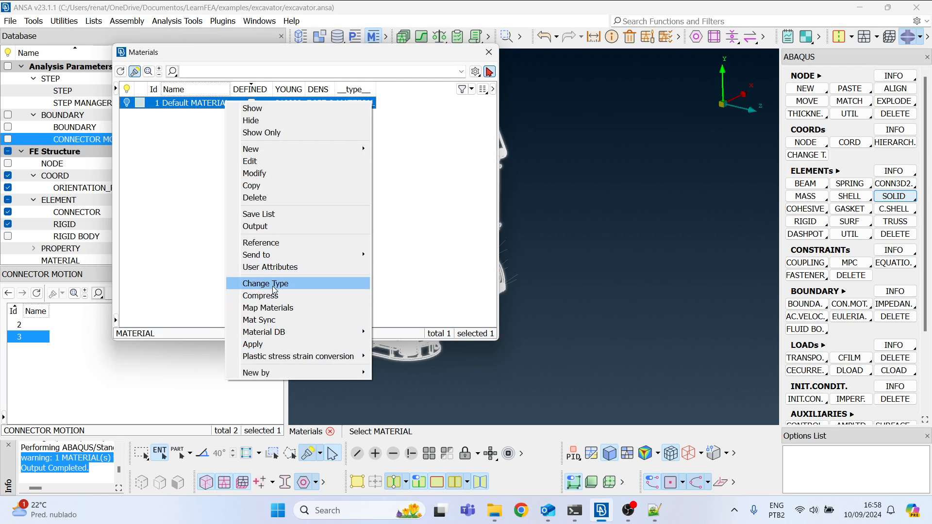
mouse_move(277, 355)
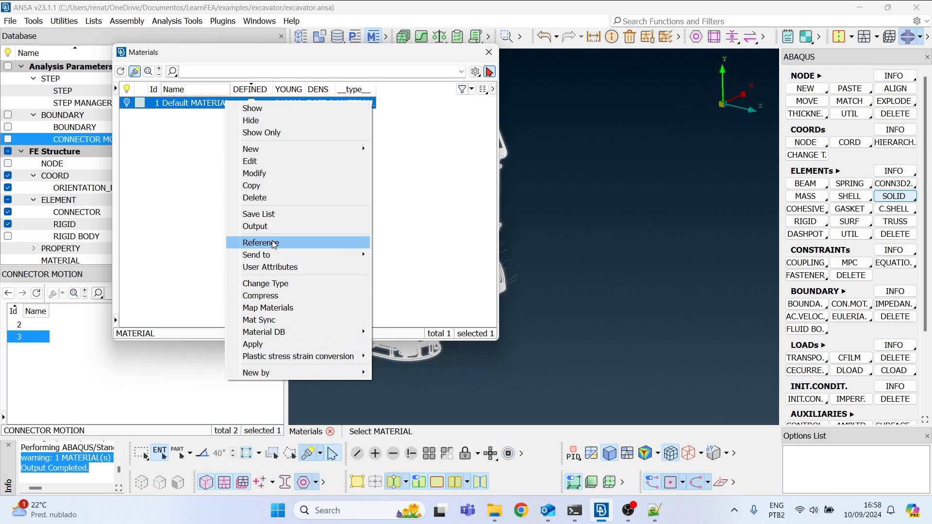
left_click(269, 243)
left_click(298, 263)
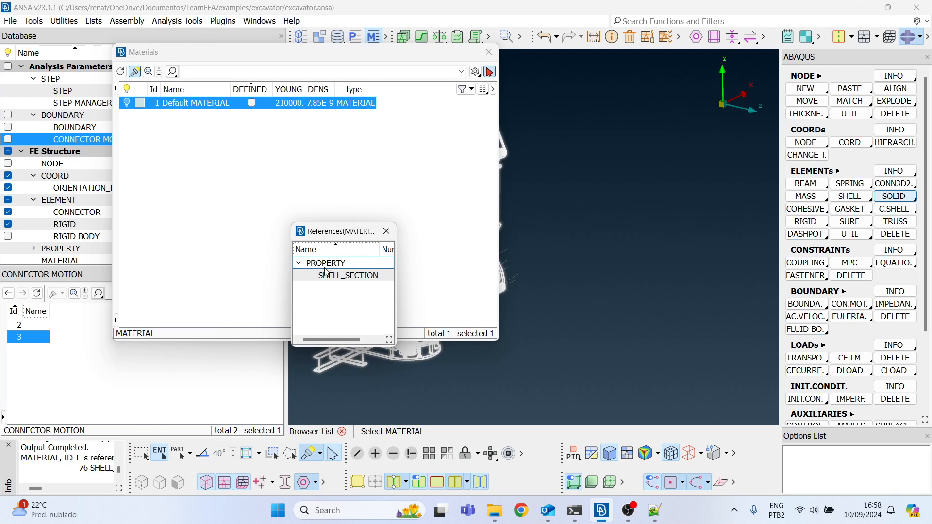
left_click(344, 275)
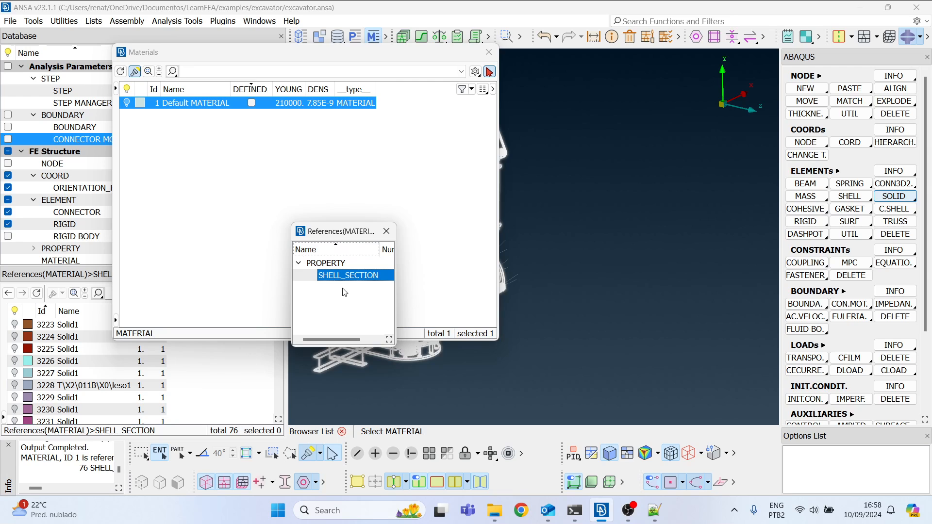
left_click_drag(395, 263, 606, 265)
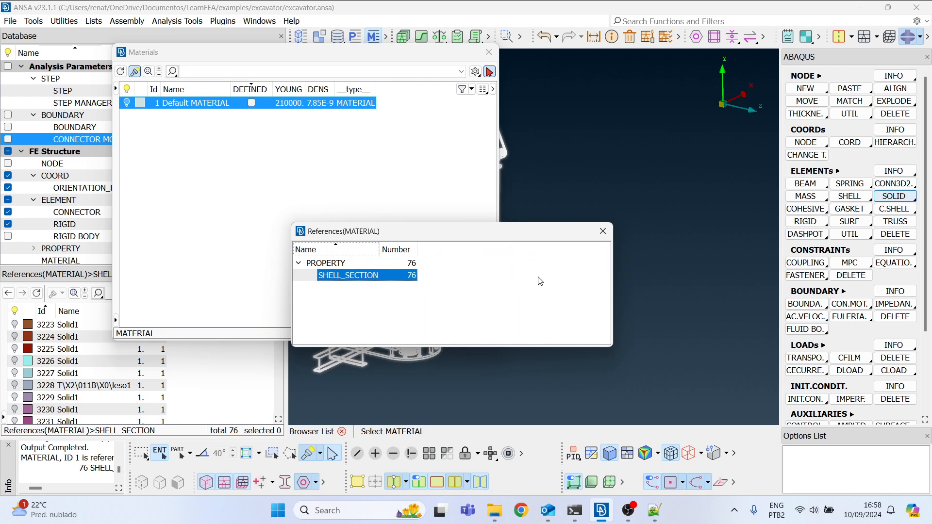
left_click(610, 234)
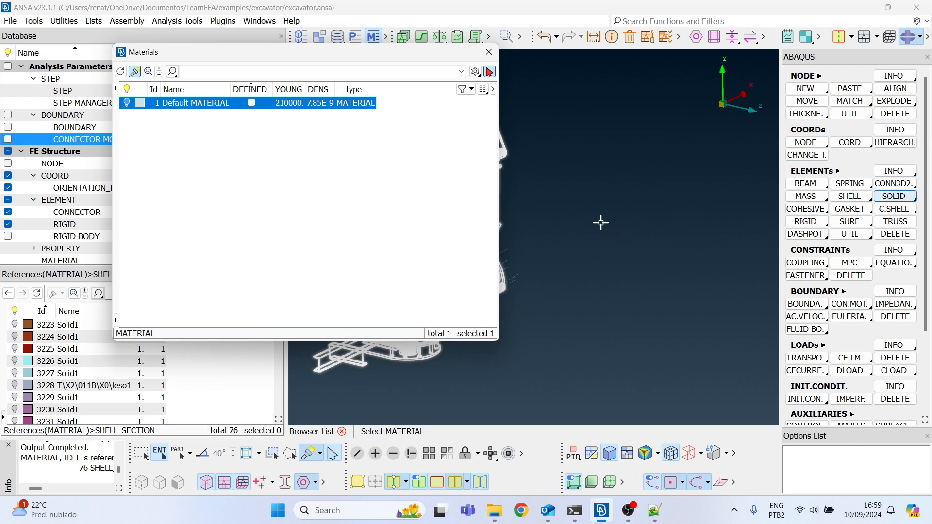
- Mark Default MATERIAL as DEFINED and close the materials list
left_click_drag(444, 62, 393, 221)
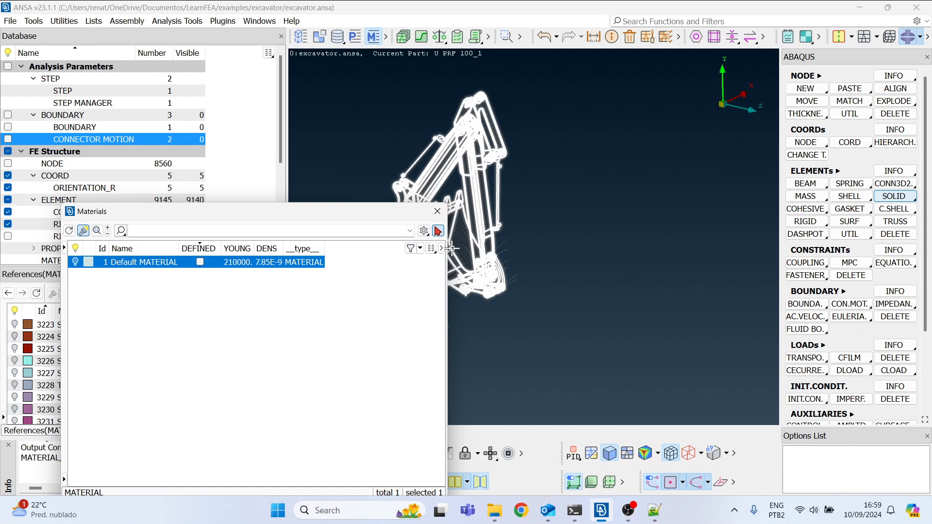
left_click(201, 262)
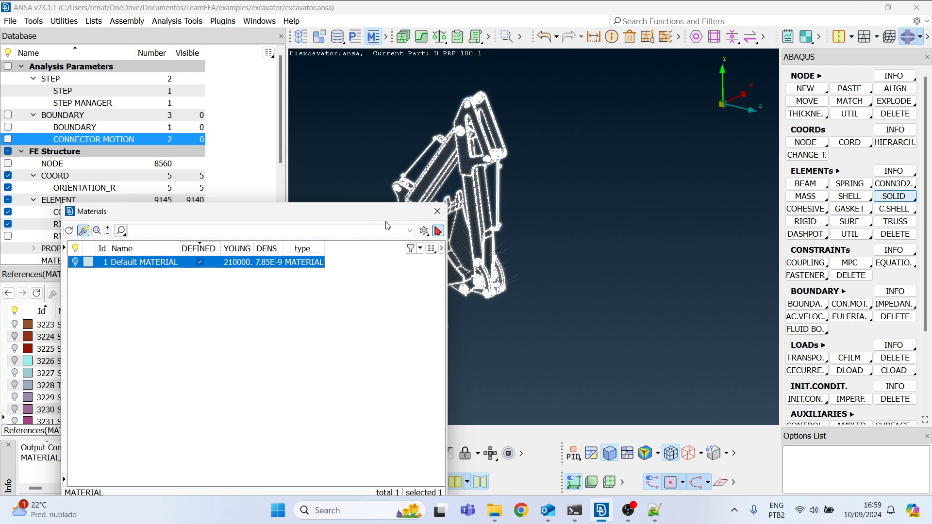
left_click(436, 215)
mouse_move(470, 270)
left_mouse_down("ctrl")
mouse_move(520, 265)
mouse_move(480, 271)
left_mouse_up("ctrl")
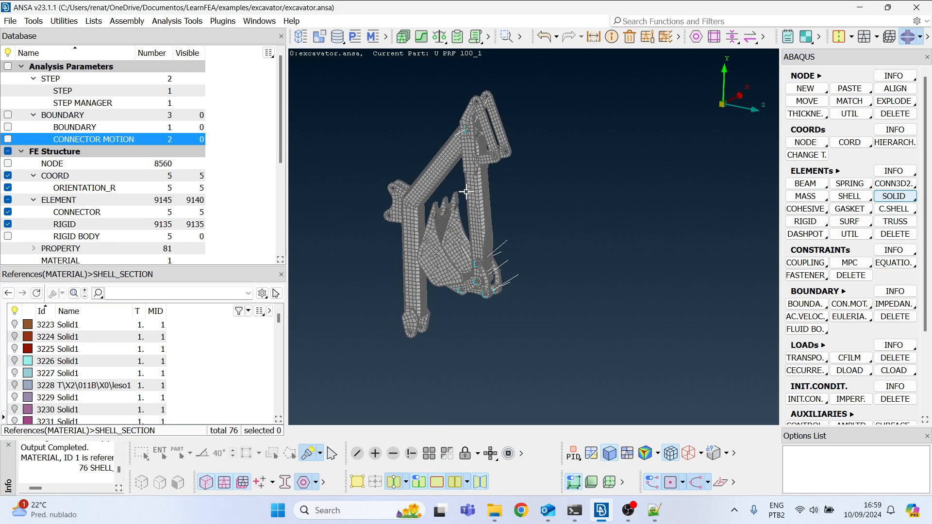
- Output the model for ABAQUS in the 2022 format to test_2.inp in the test_2 folder, overwriting the existing file
left_click(494, 510)
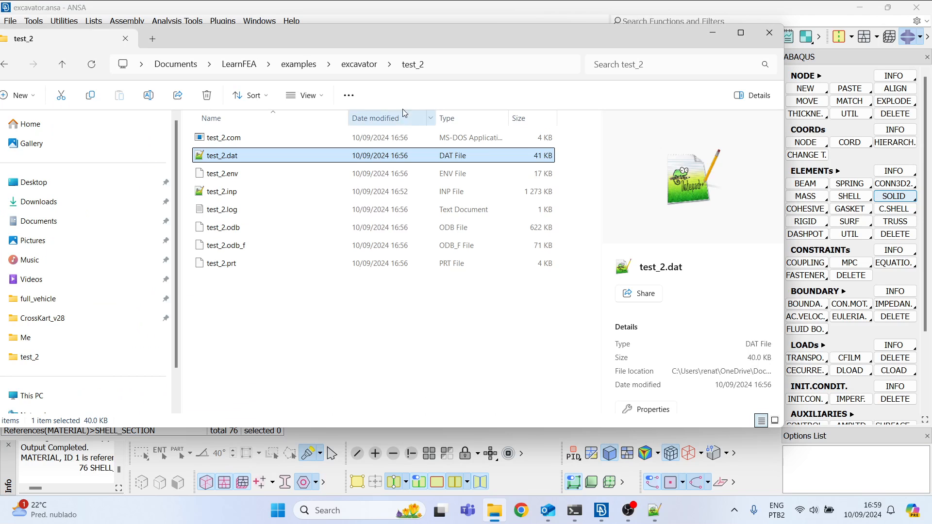
left_click(470, 67)
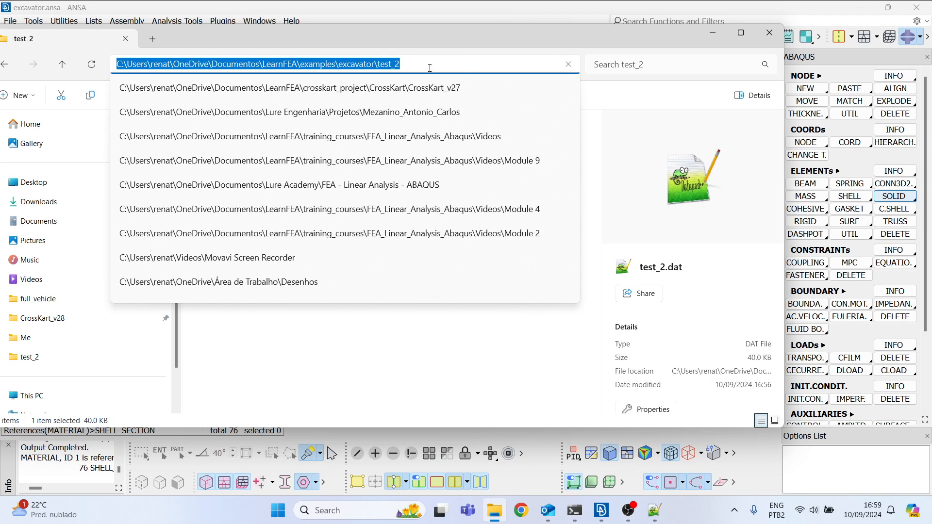
key("alt+Tab")
left_click(15, 20)
mouse_move(30, 123)
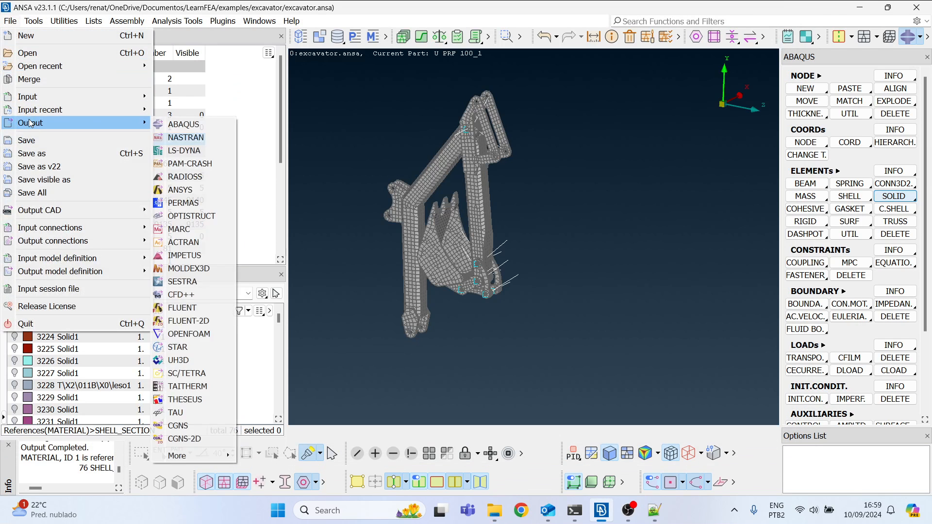
left_click(202, 125)
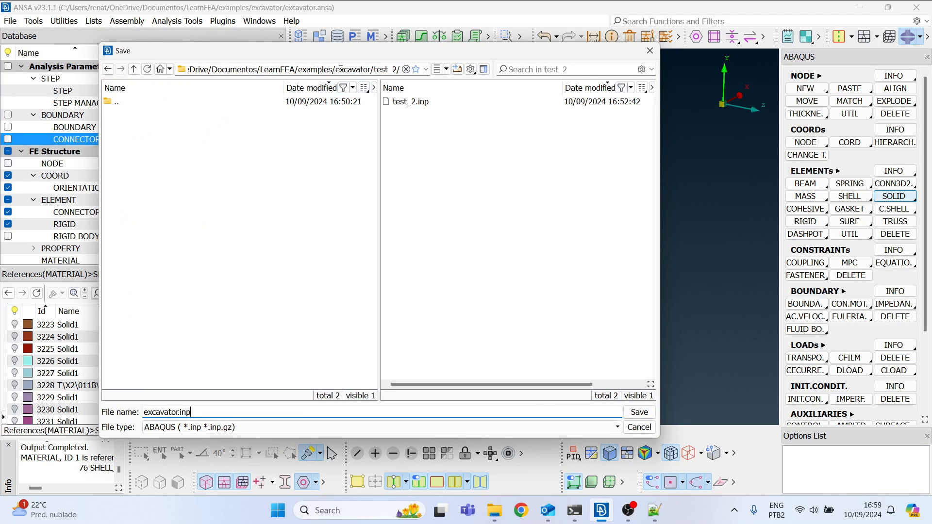
left_click(406, 102)
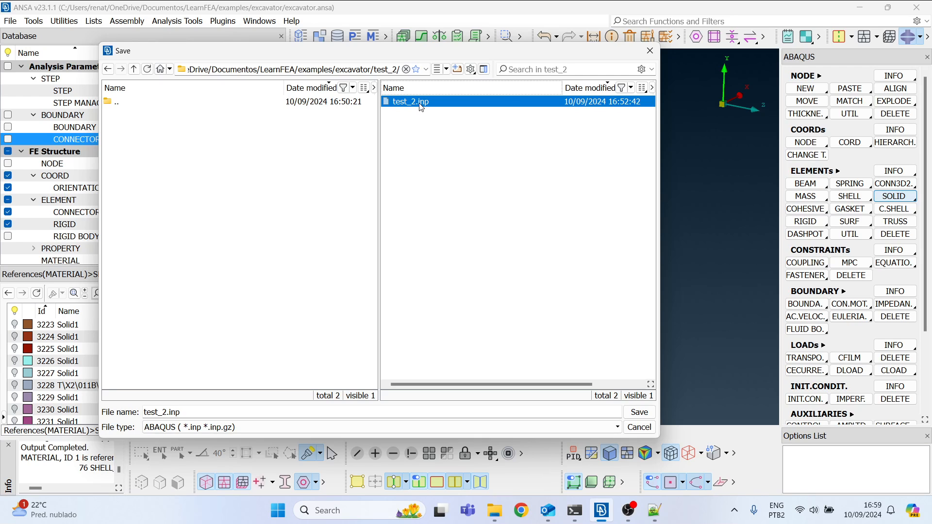
triple_click(186, 416)
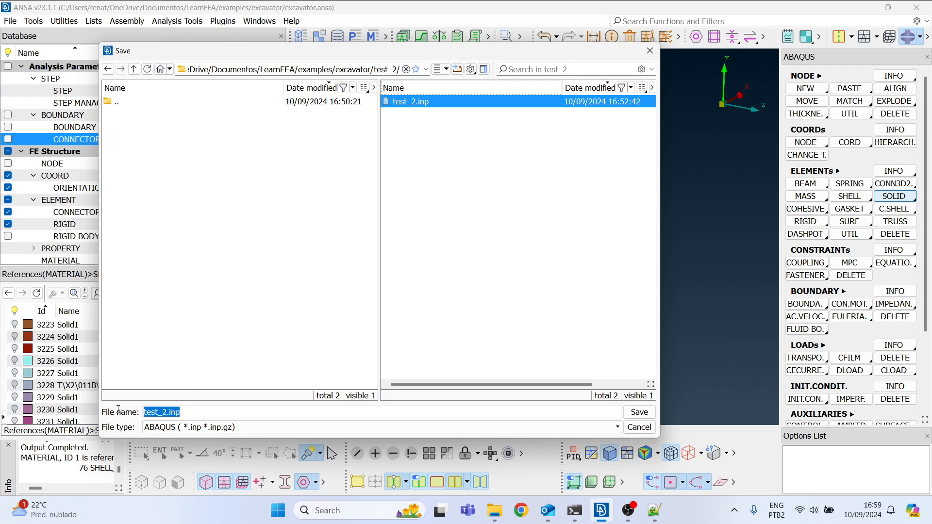
left_click(639, 412)
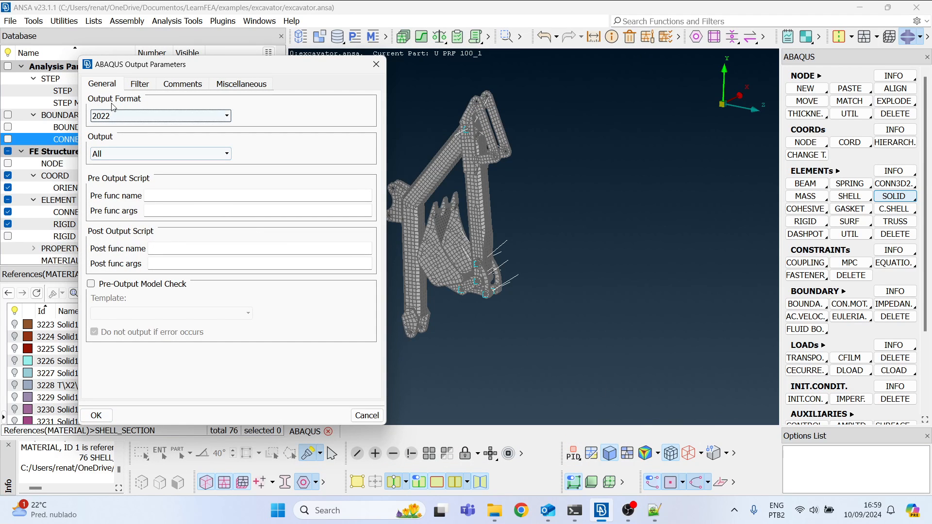
left_click(97, 415)
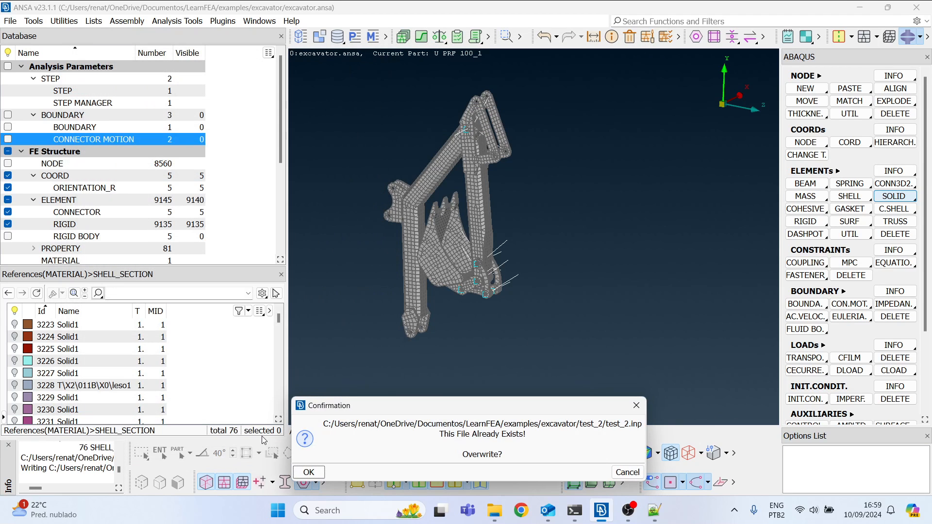
left_click_drag(378, 404, 258, 191)
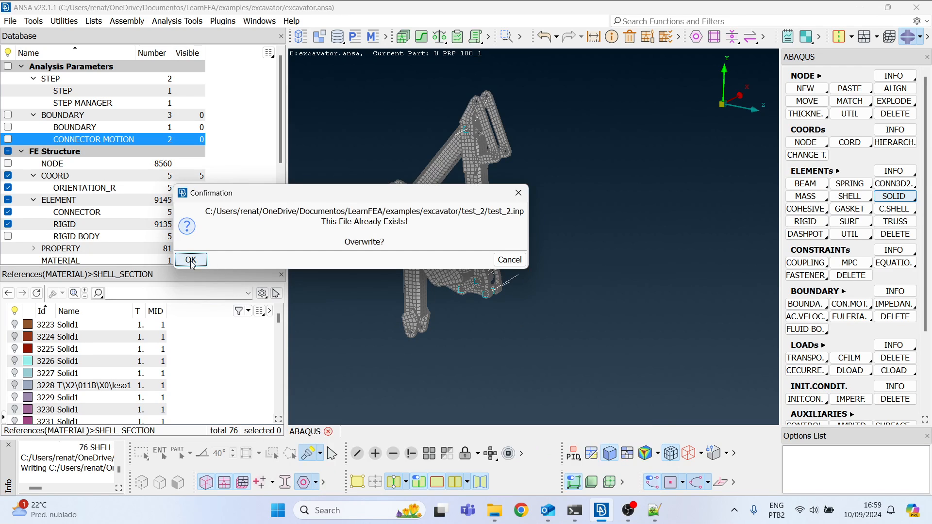
left_click(190, 260)
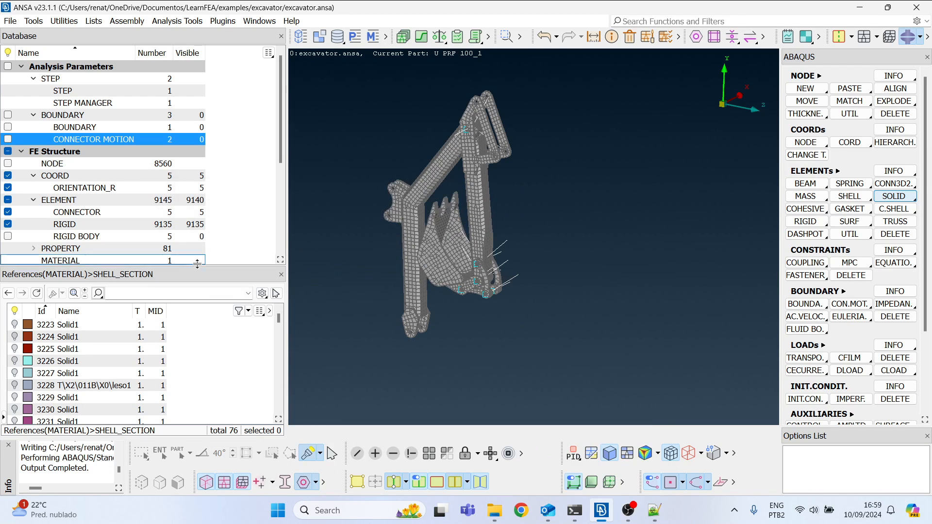
- Switch to the test_2 folder in File Explorer and delete all the old job files except test_2.inp
left_click(494, 509)
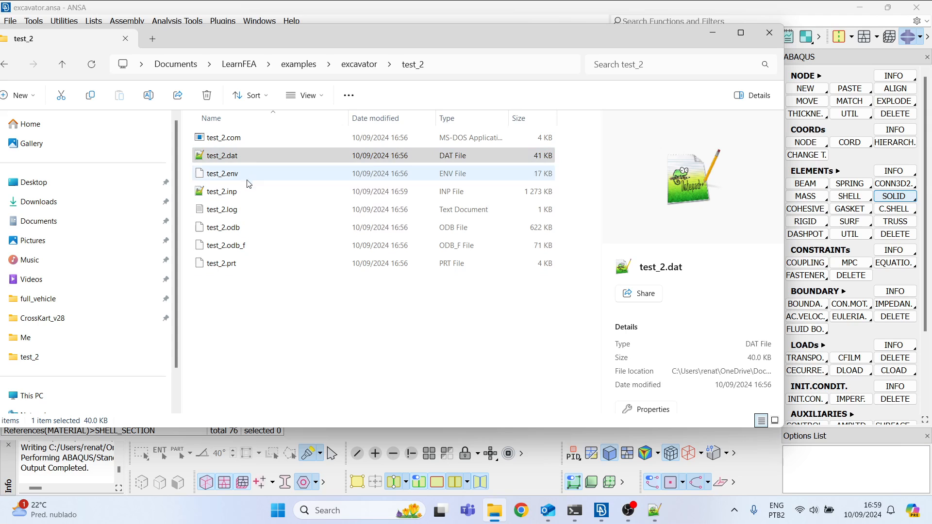
left_click(246, 194)
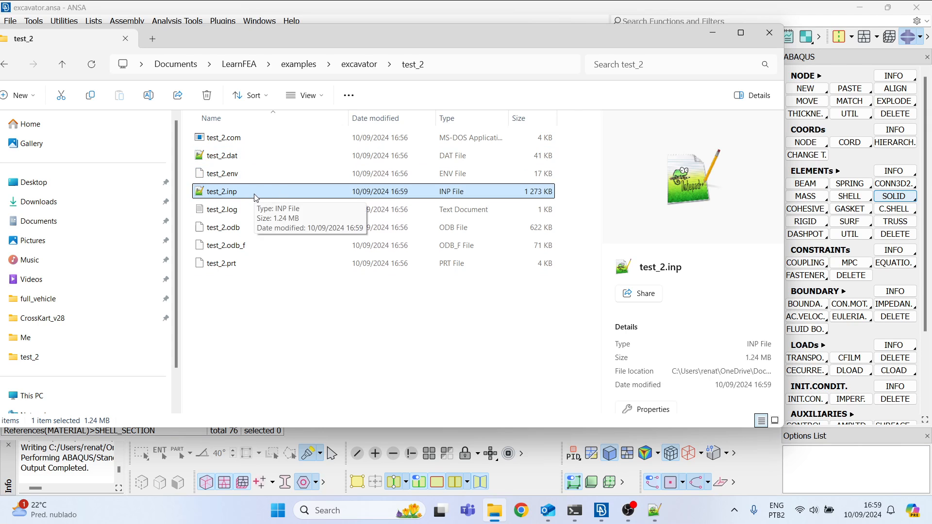
left_click(239, 139)
left_click(251, 268, "shift")
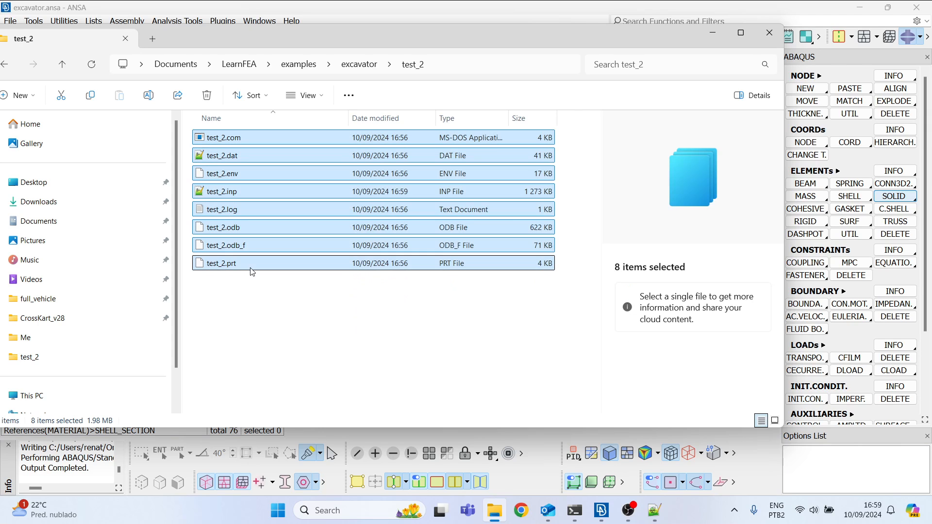
left_click(238, 194, "ctrl")
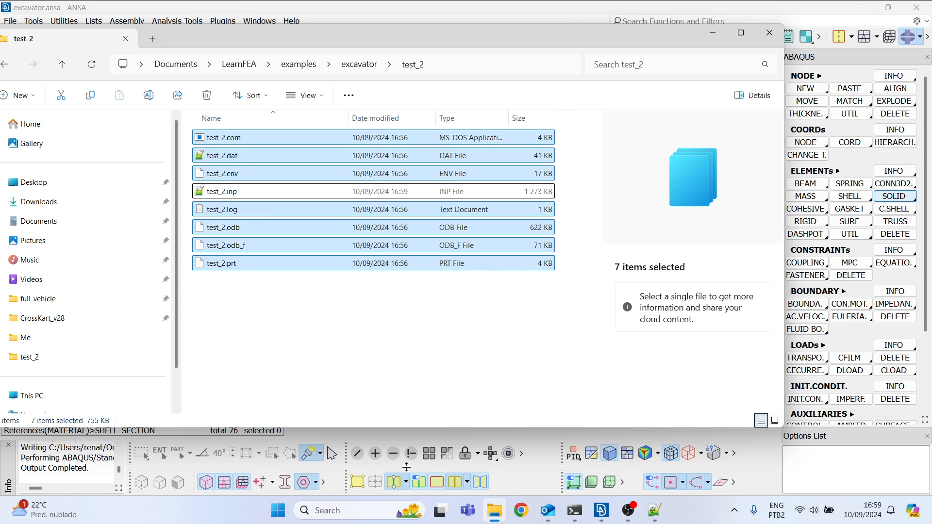
key("Delete")
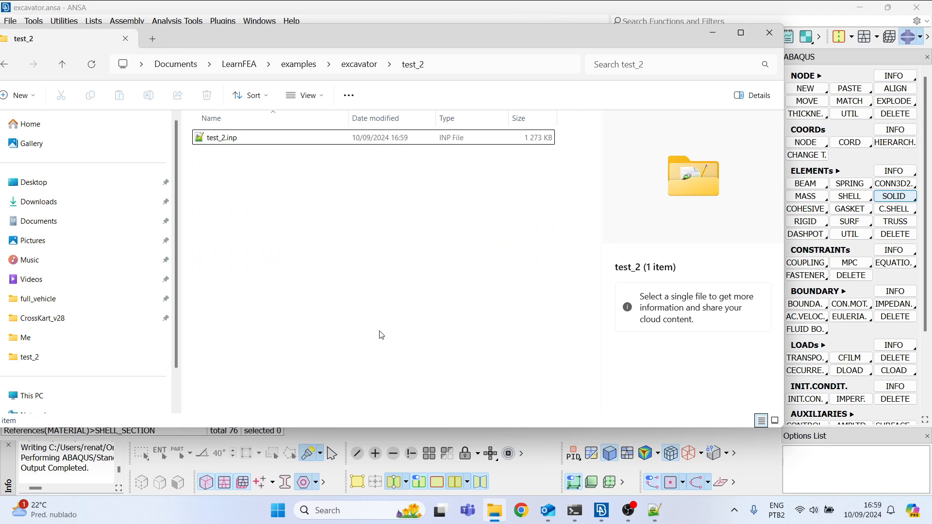
- Switch to the Command Prompt and rerun the Abaqus job with abaqus job=test_2 cpus=2
left_click(209, 140)
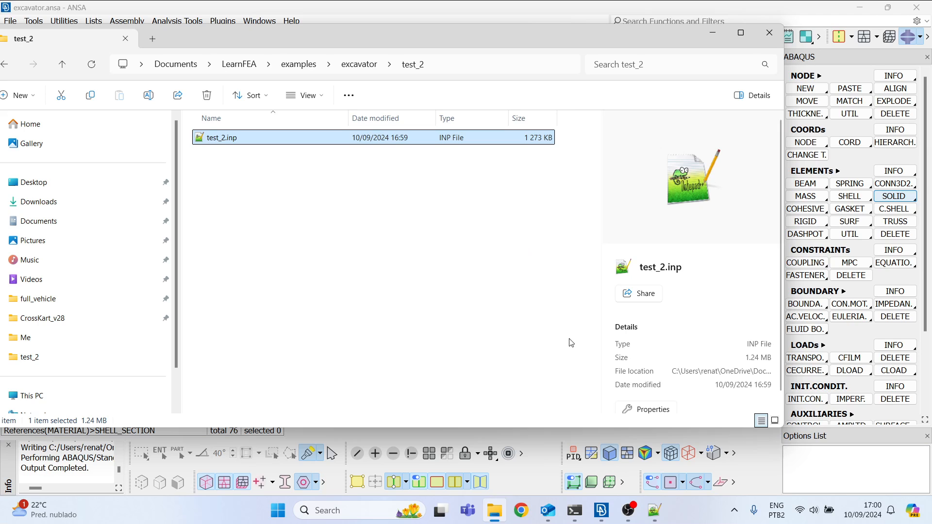
left_click(576, 517)
left_click(625, 444)
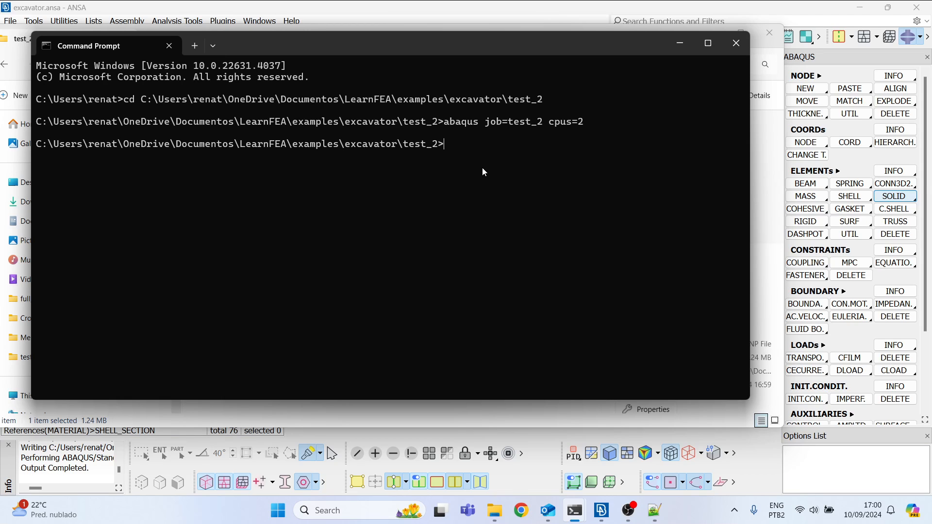
key("Up")
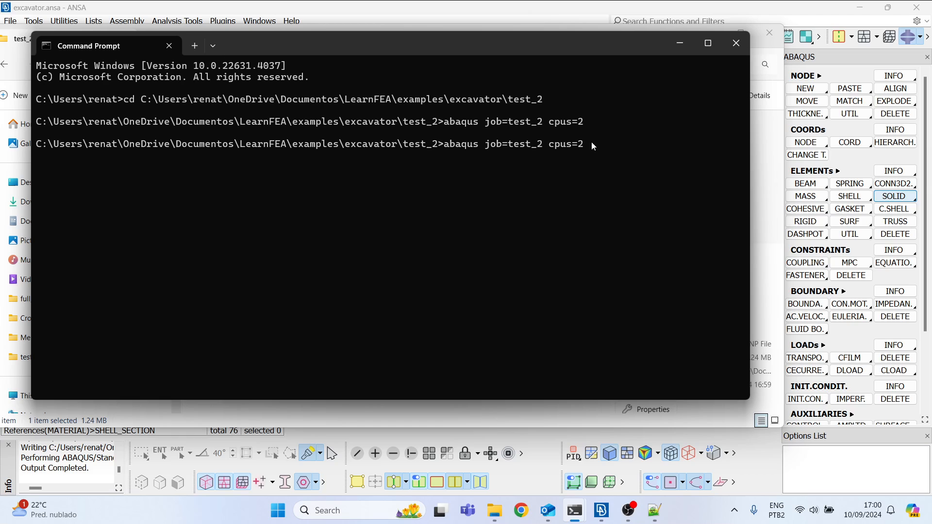
key("Return")
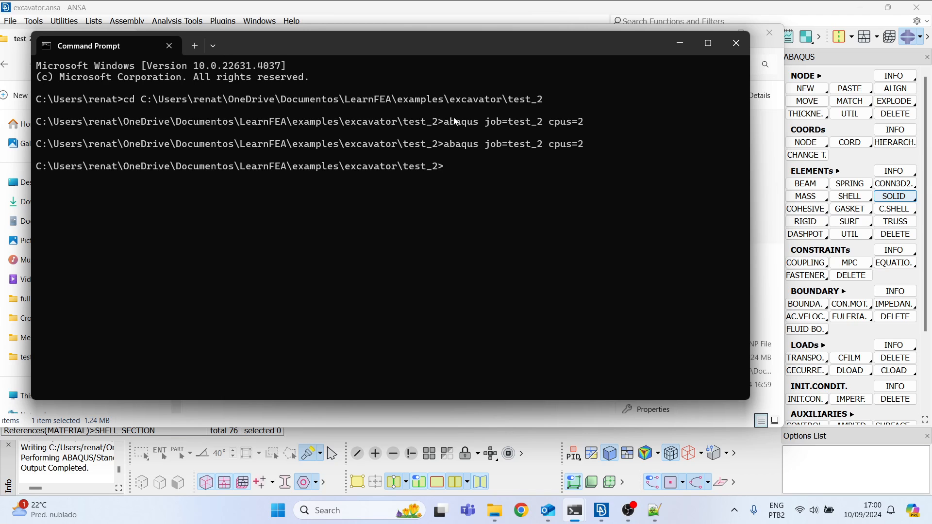
- Open test_2.sta from the test_2 folder in Notepad++, accept reloading test_2.dat, and review the increment attempts of step 1
left_click(420, 420)
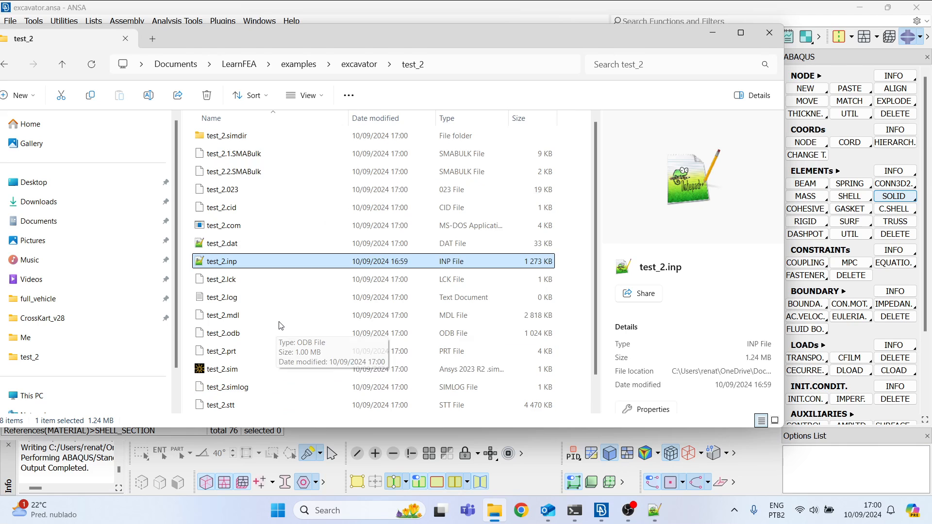
scroll(274, 340, "down", 1)
left_click(230, 410)
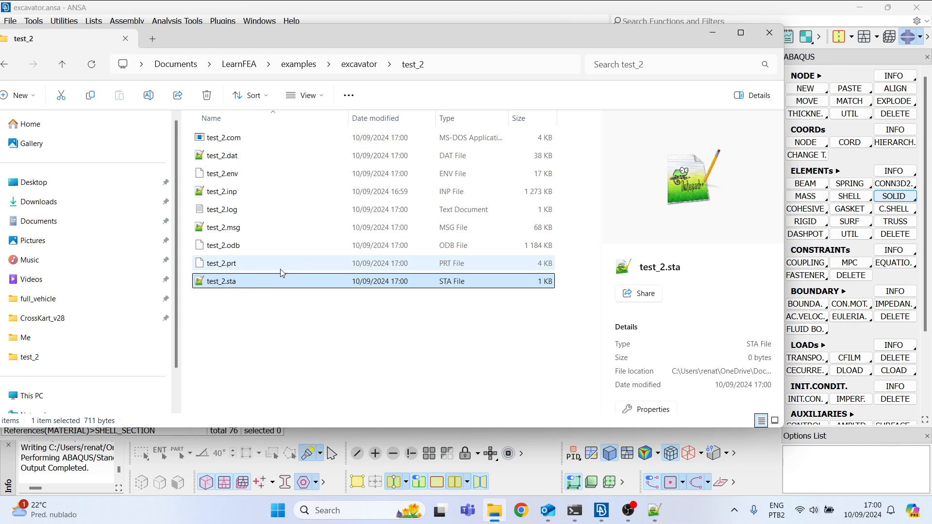
right_click(233, 285)
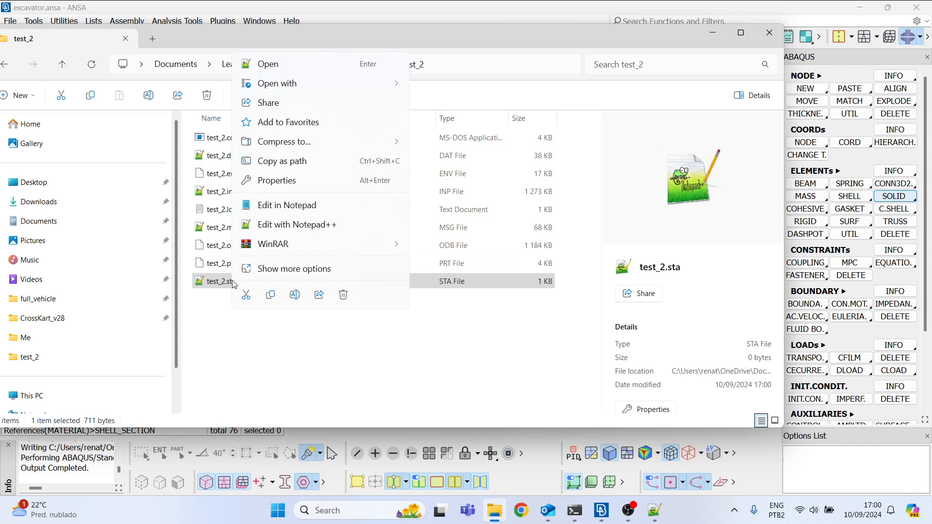
left_click(287, 230)
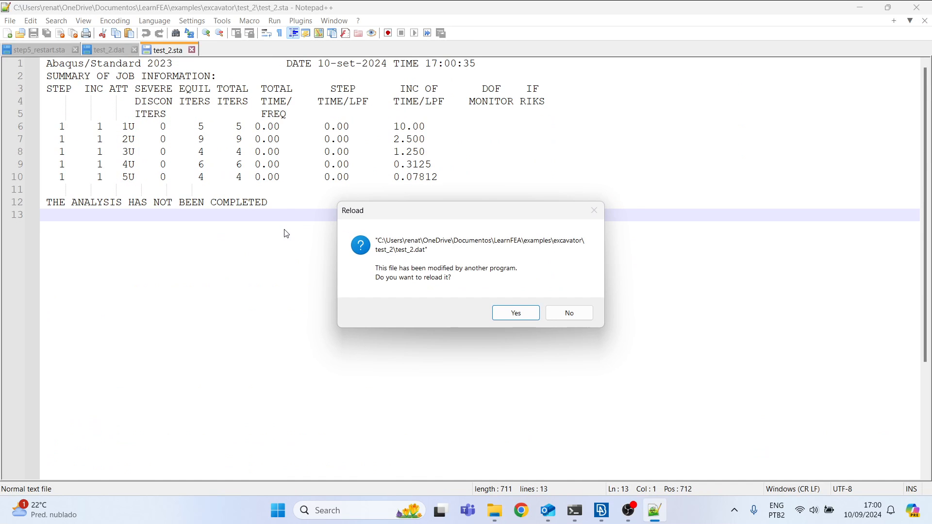
left_click(509, 310)
left_click_drag(458, 176, 133, 173)
left_click(124, 123)
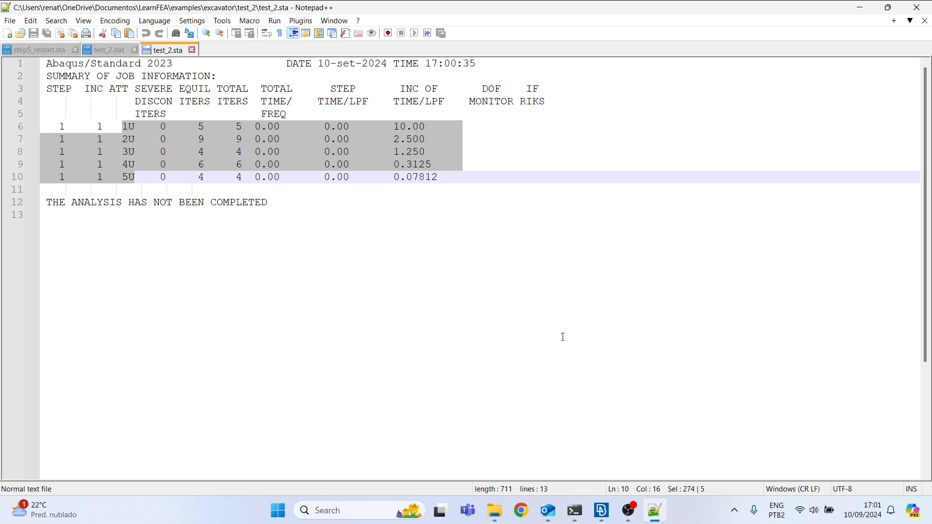
- Switch to ANSA and show the complete excavator model, including the base and hydraulic cylinders
left_click(601, 510)
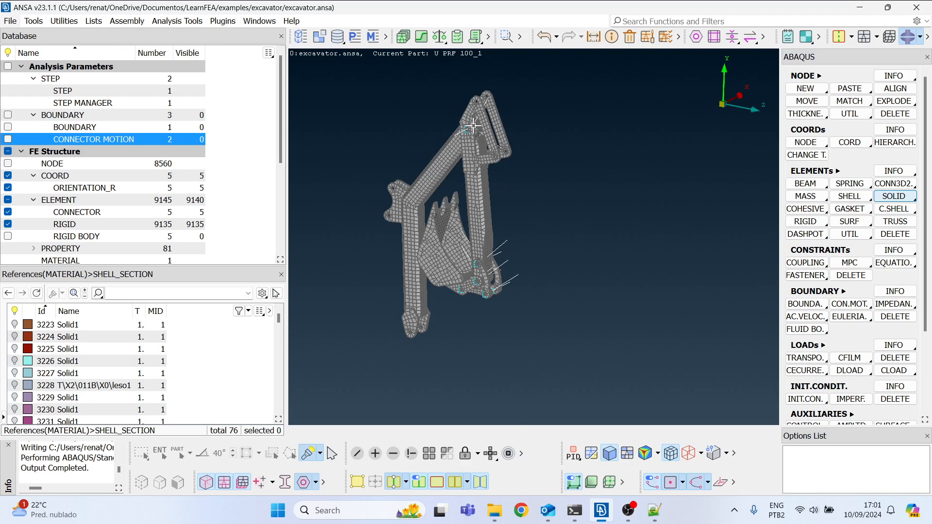
scroll(472, 126, "up", 4)
left_click_drag(462, 141, 488, 93, "ctrl")
scroll(462, 128, "down", 2)
scroll(447, 184, "up", 1)
left_click_drag(529, 205, 519, 235, "ctrl")
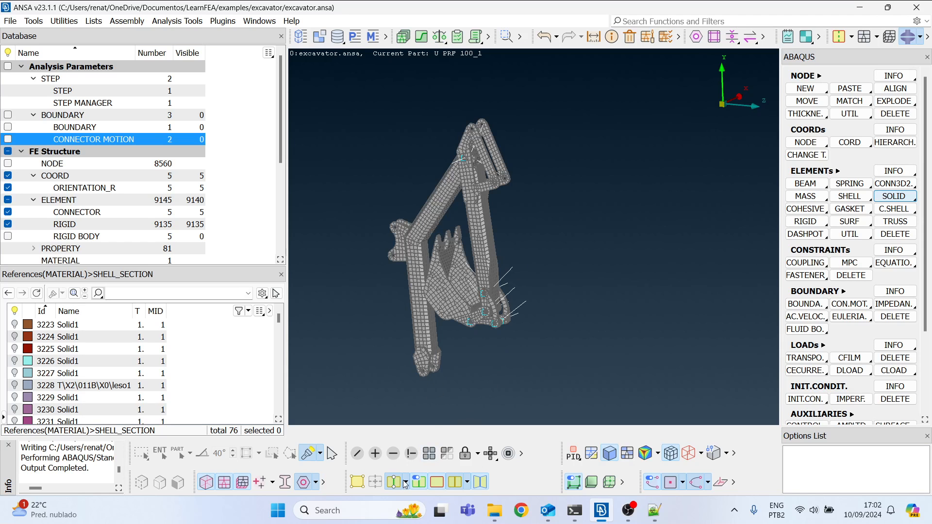
scroll(572, 247, "down", 3)
scroll(500, 296, "up", 5)
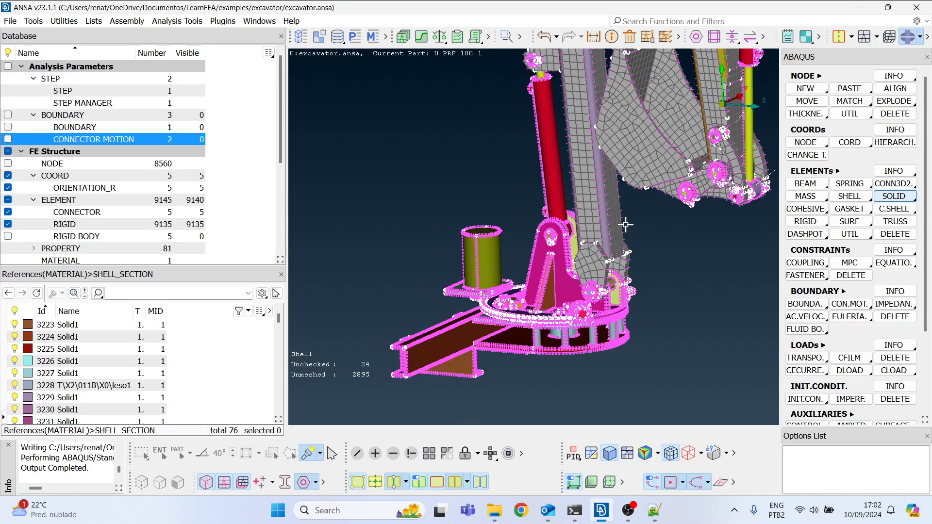
- Examine how the base, boom, bucket and hydraulic cylinders connect in the full excavator assembly
left_click_drag(523, 285, 578, 284, "ctrl")
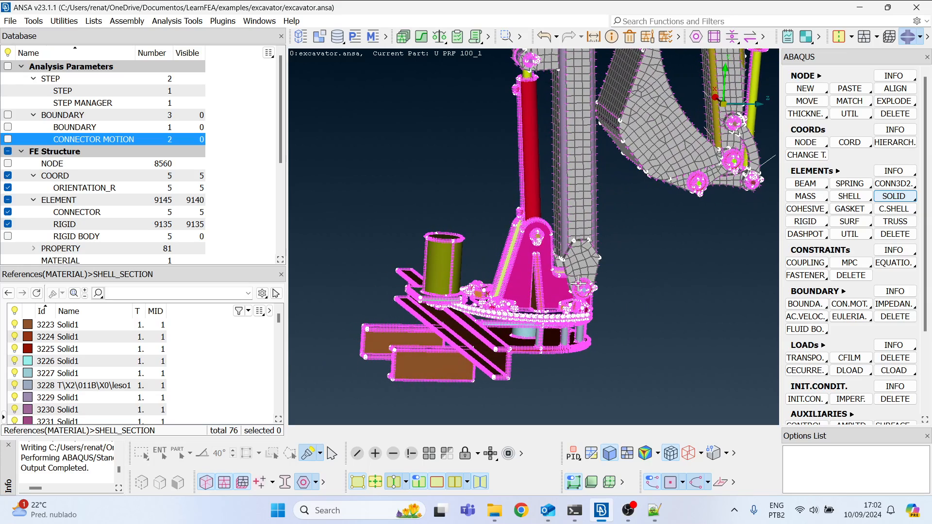
scroll(579, 282, "down", 3)
middle_click_drag(579, 282, 451, 311, "ctrl")
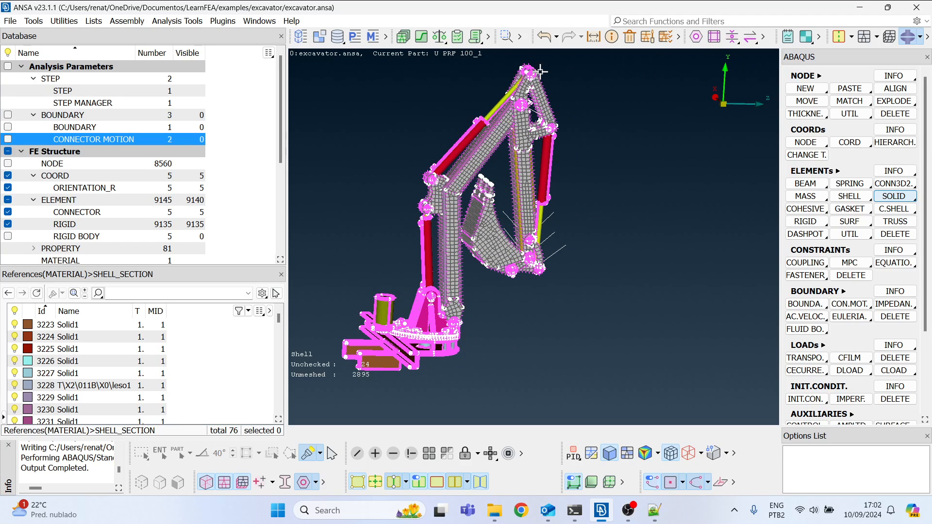
scroll(551, 141, "up", 3)
left_click_drag(550, 142, 534, 151, "ctrl")
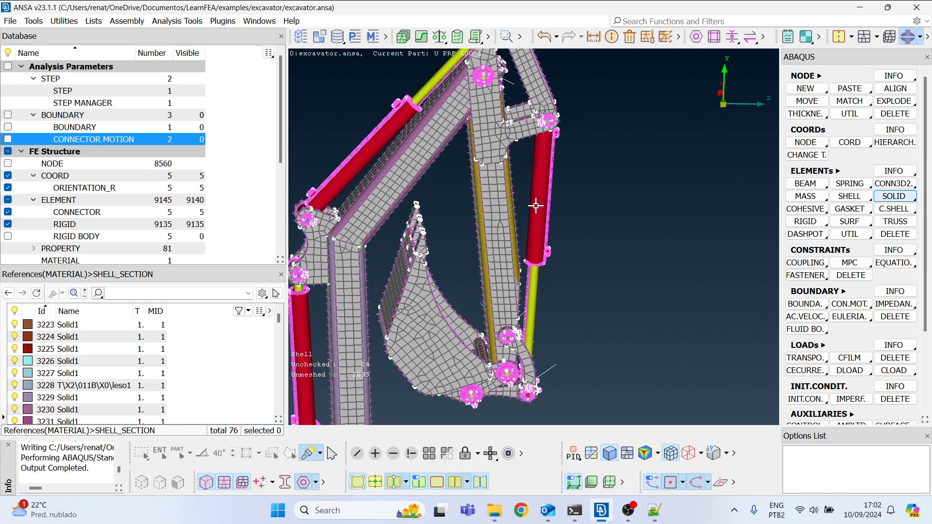
scroll(536, 206, "down", 3)
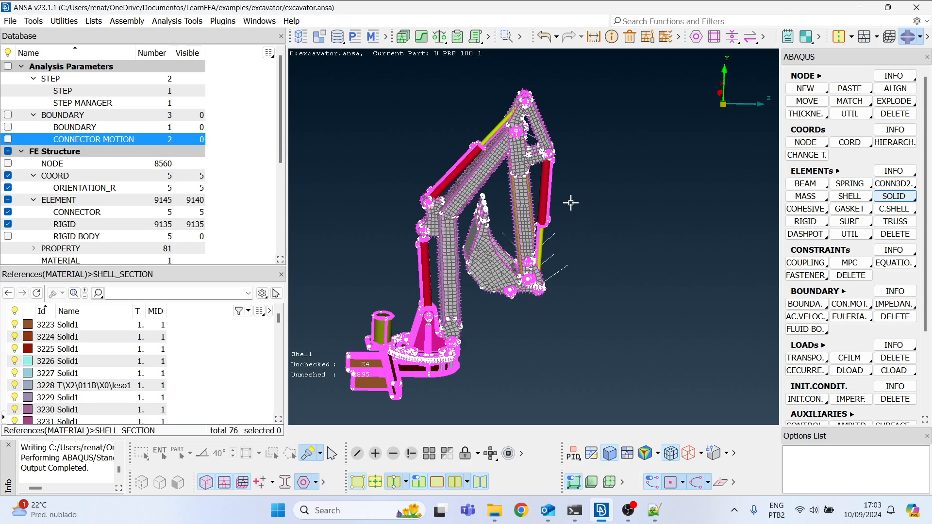
key("alt+Tab")
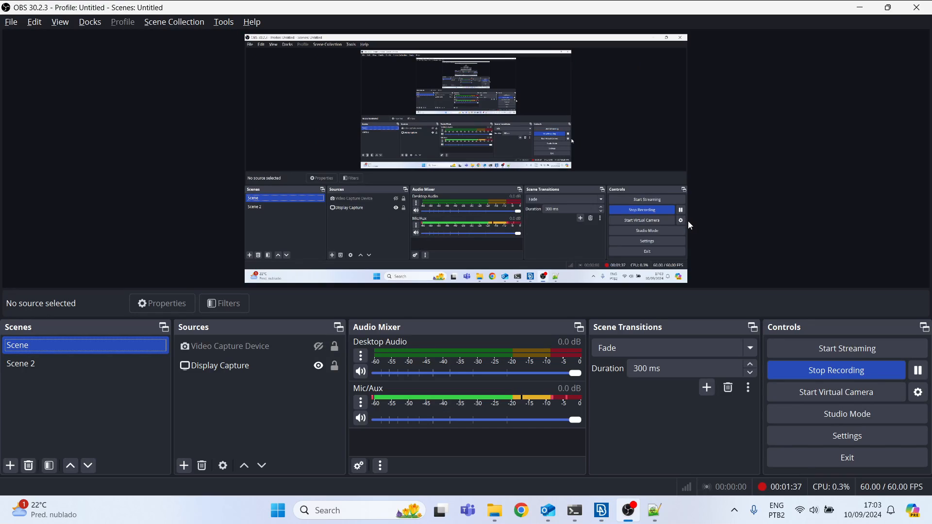
key("alt+Tab")
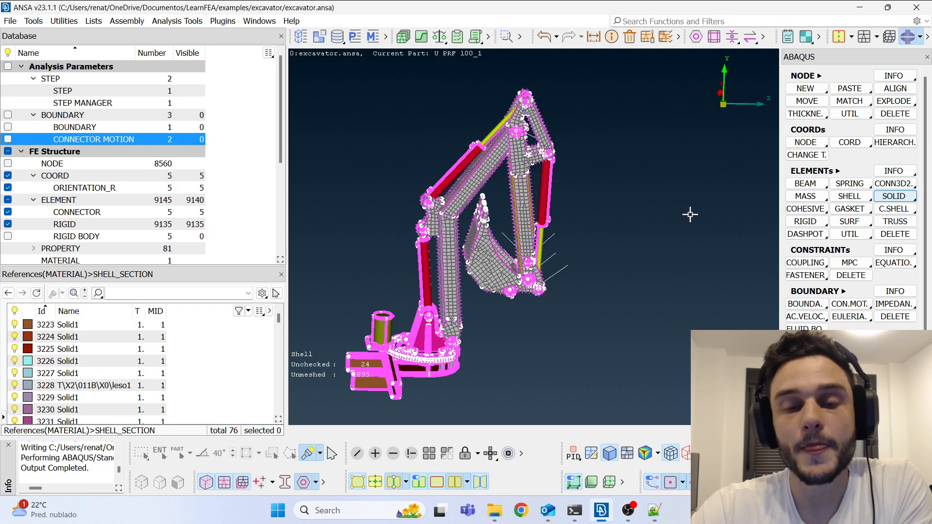